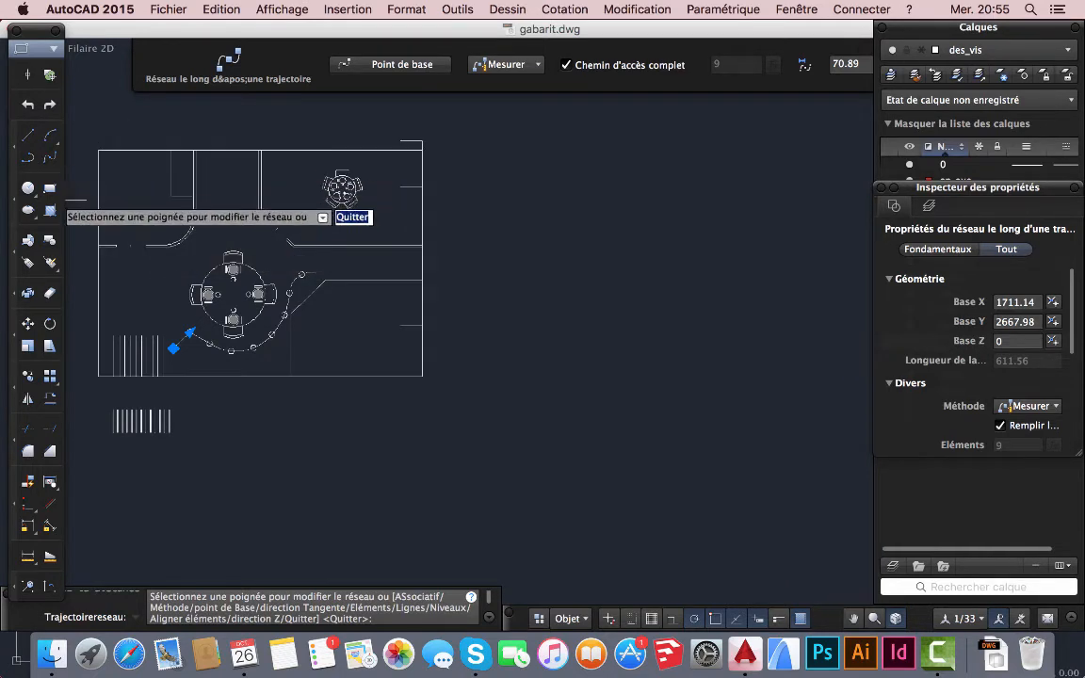
# - Draw a closed 1000 by 500 rectangle as a polyline in the empty area beside the floor plan
pyautogui.click(32, 160)
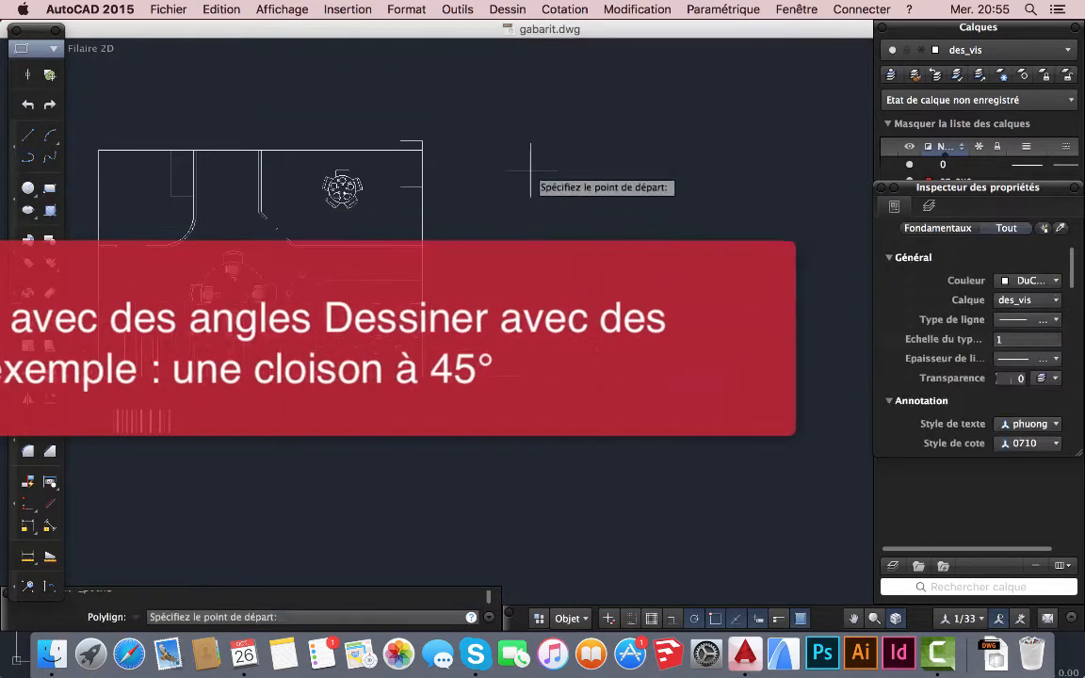
pyautogui.click(516, 160)
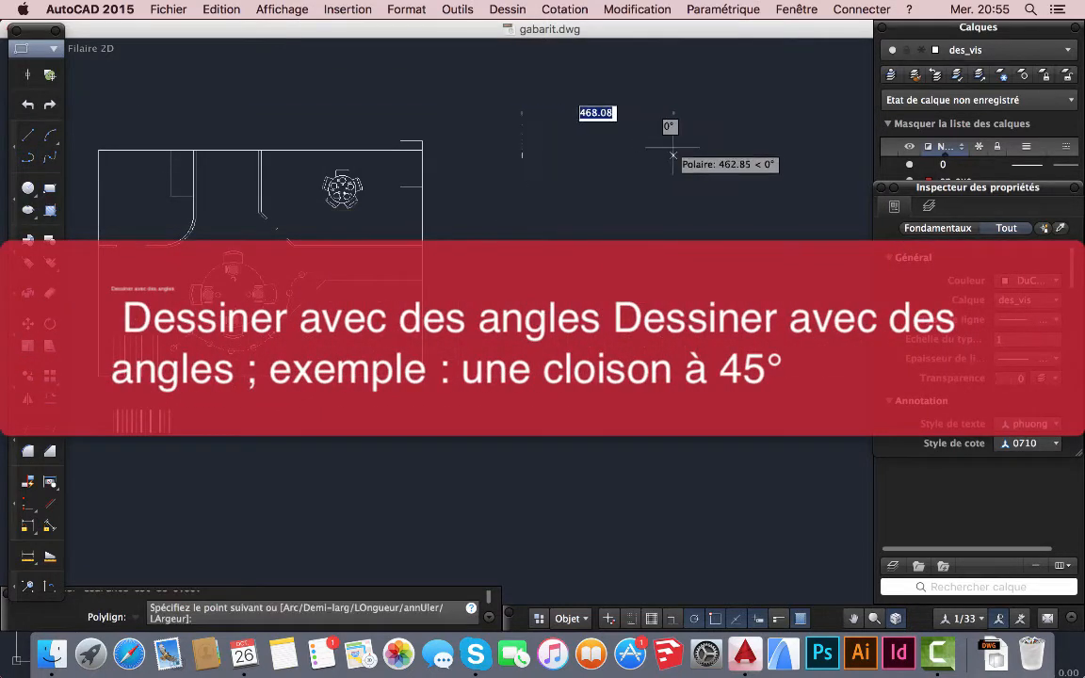
pyautogui.write('100')
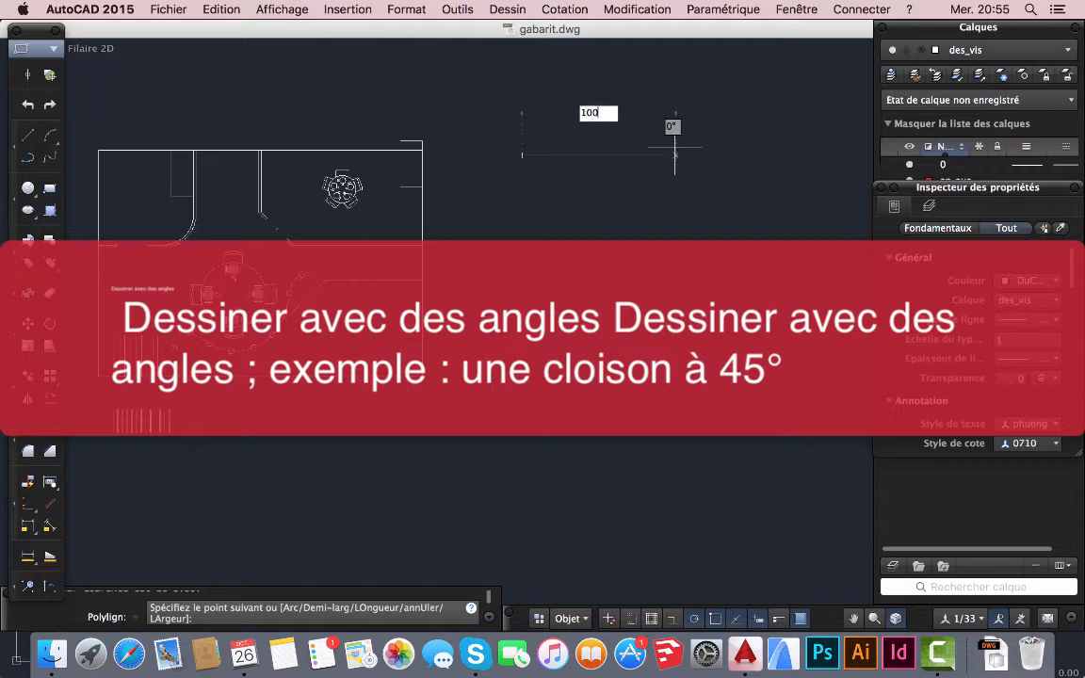
pyautogui.write('0')
pyautogui.press('Return')
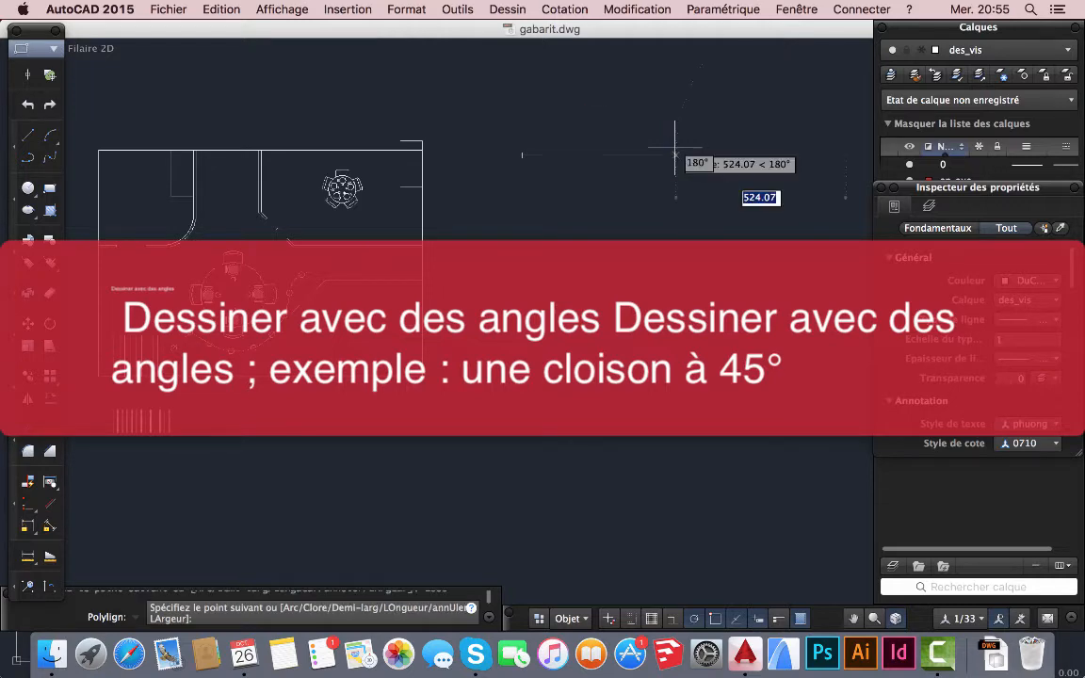
pyautogui.scroll(-2, 682, 292)
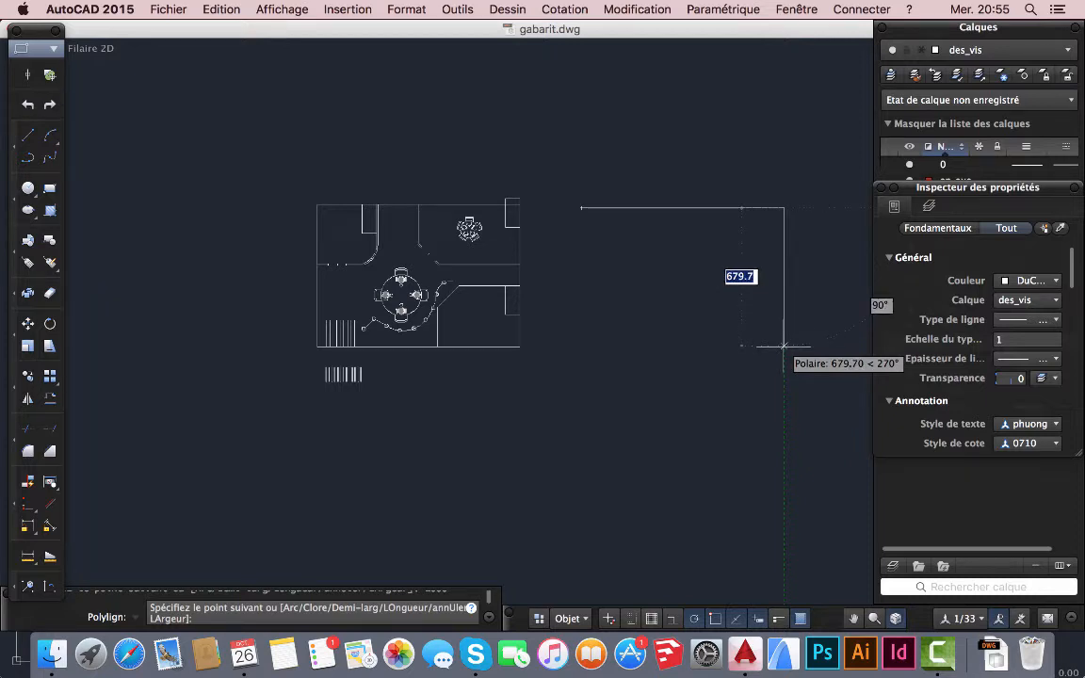
pyautogui.write('500')
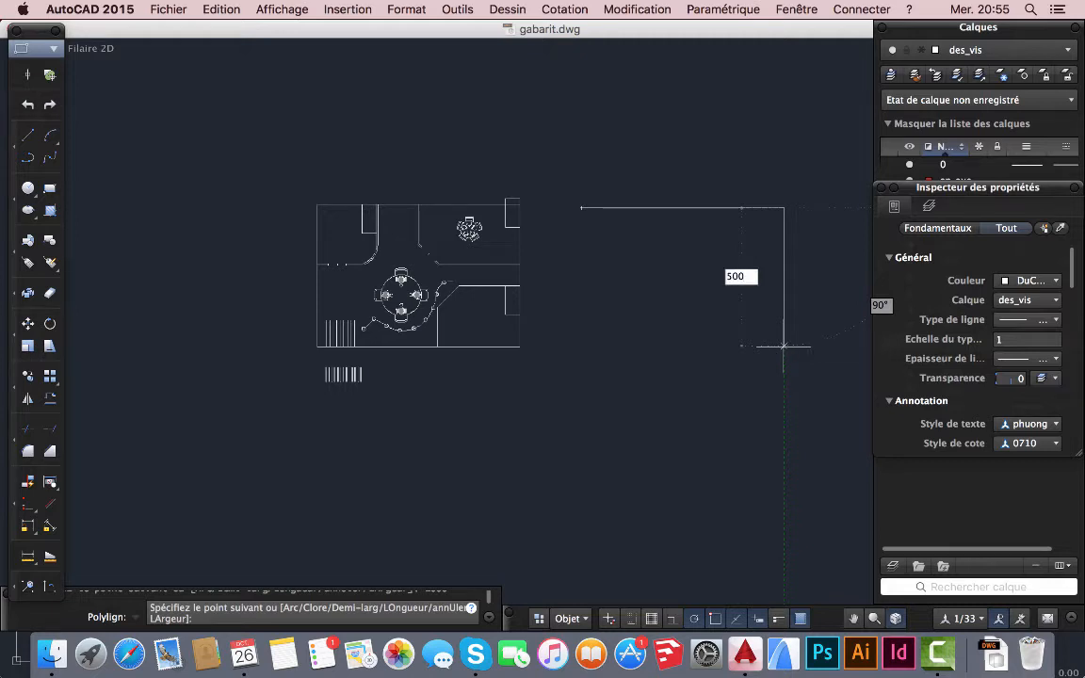
pyautogui.press('Return')
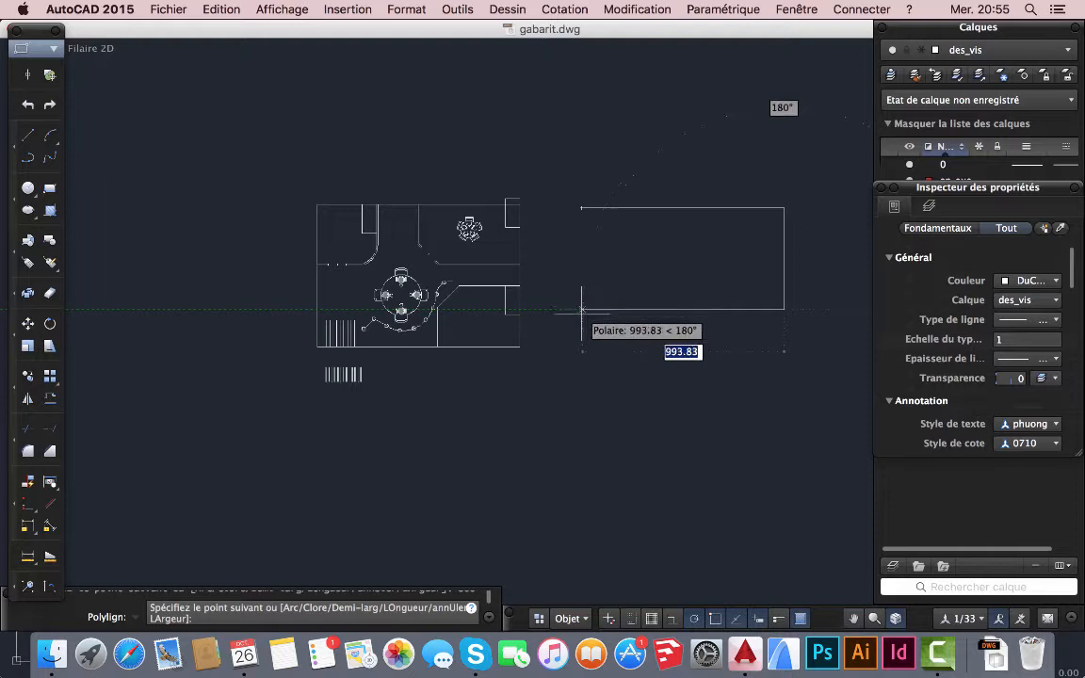
pyautogui.write('1000')
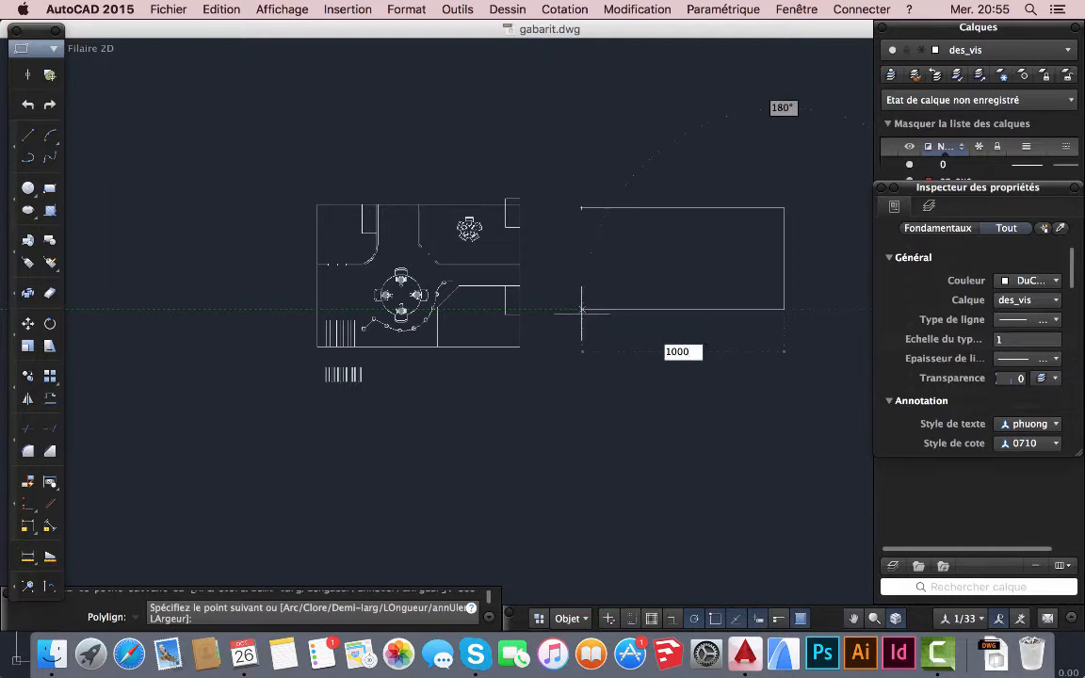
pyautogui.press('Return')
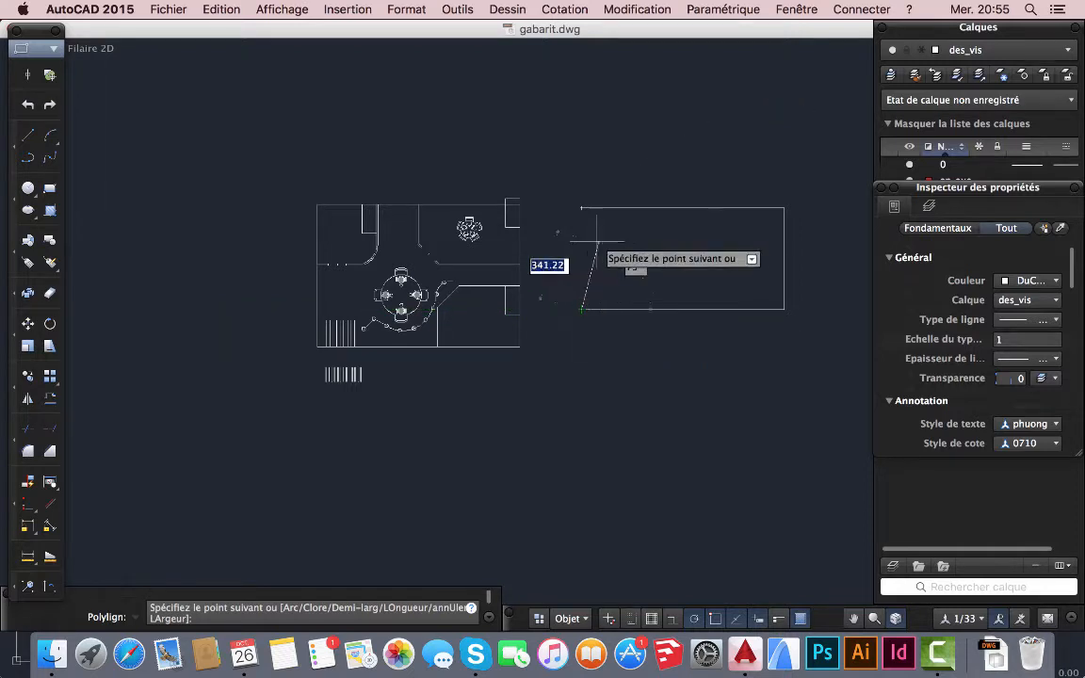
pyautogui.click(582, 208)
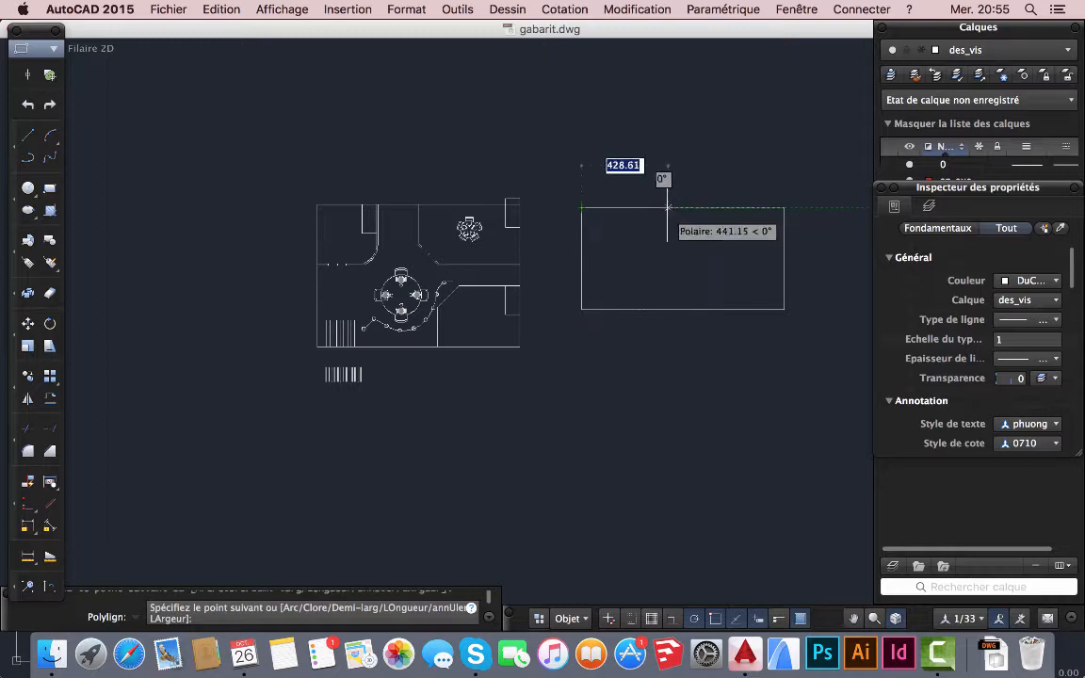
pyautogui.press('Return')
pyautogui.moveTo(746, 255); pyautogui.dragTo(652, 273, button='middle')
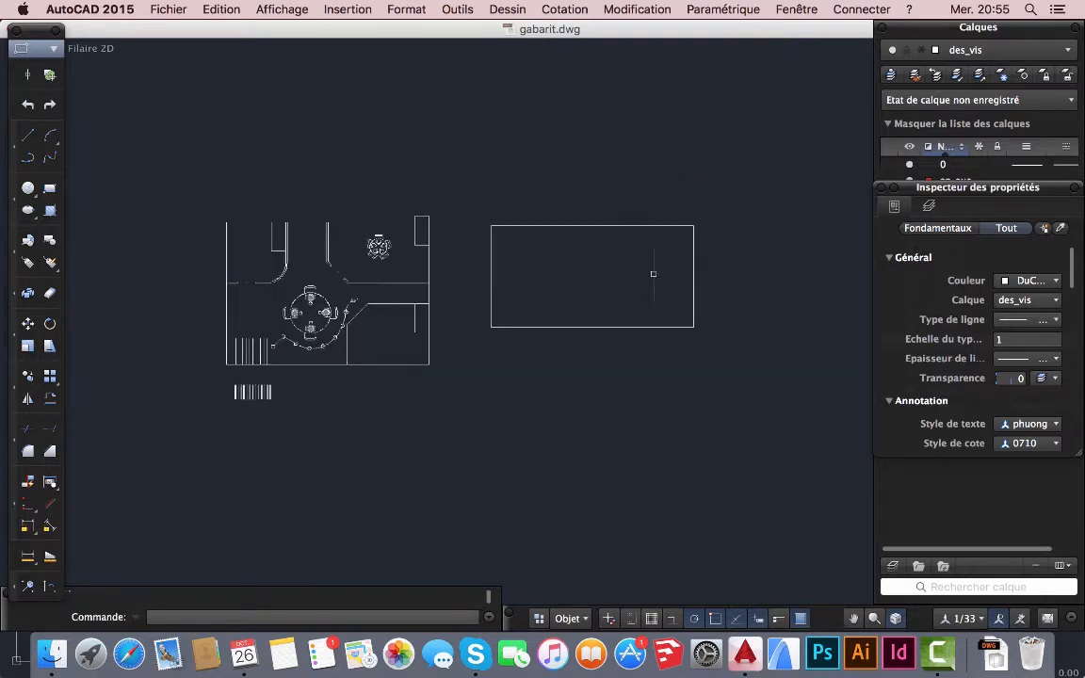
pyautogui.scroll(4, 400, 276)
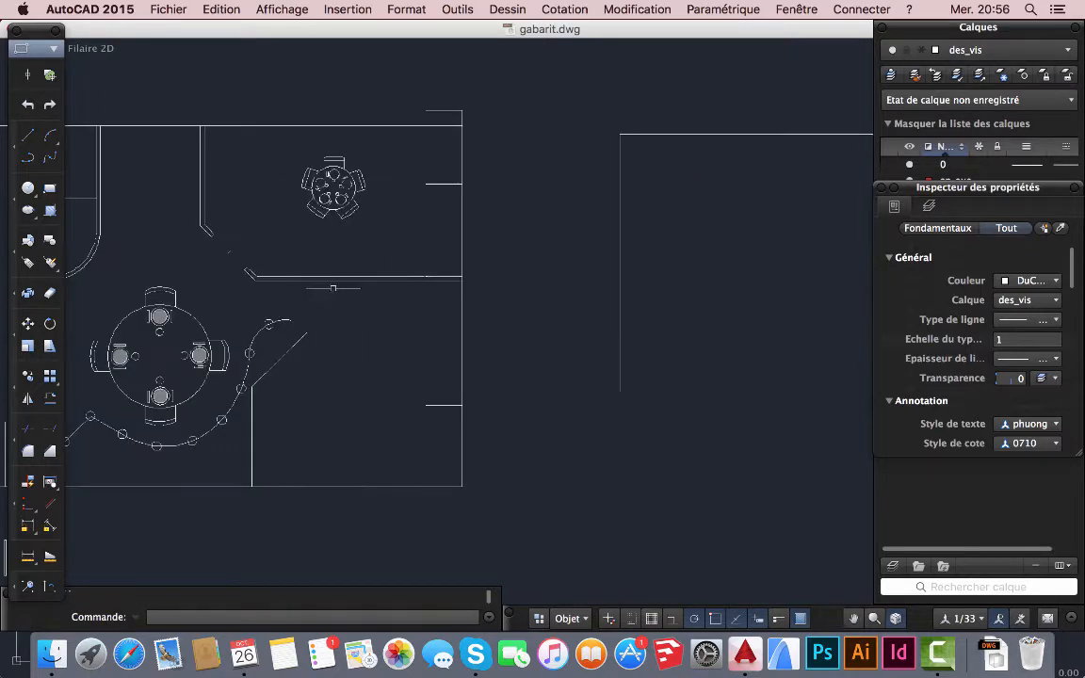
pyautogui.scroll(-4, 415, 300)
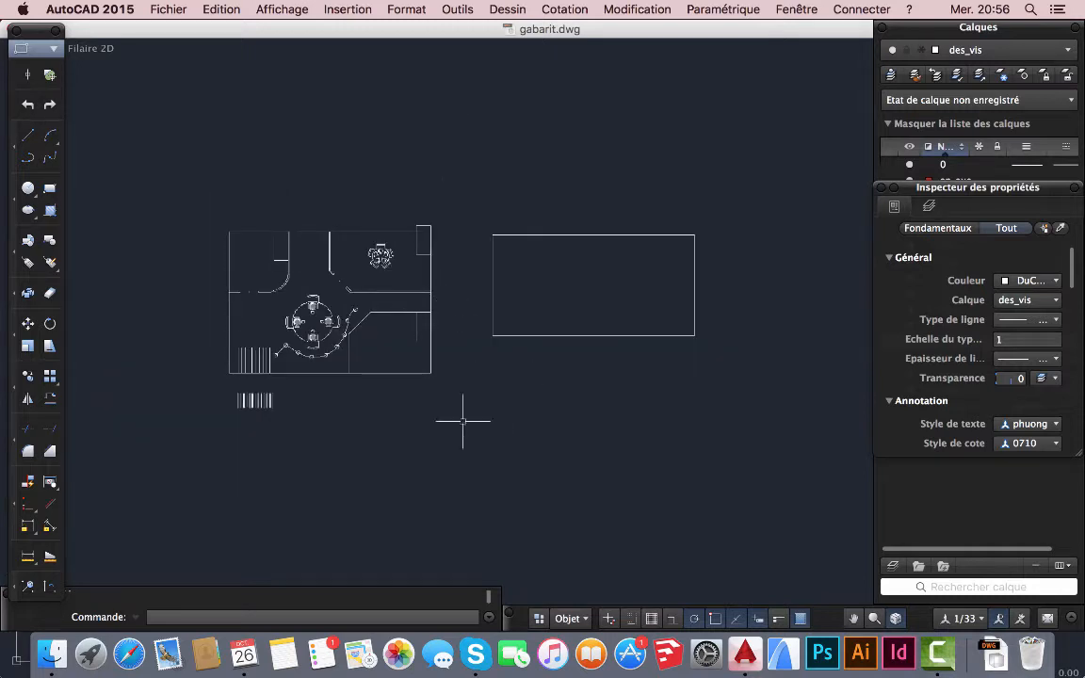
# - Start a polyline and, in the drafting settings, set the polar tracking increment angle to 45 degrees
pyautogui.click(28, 160)
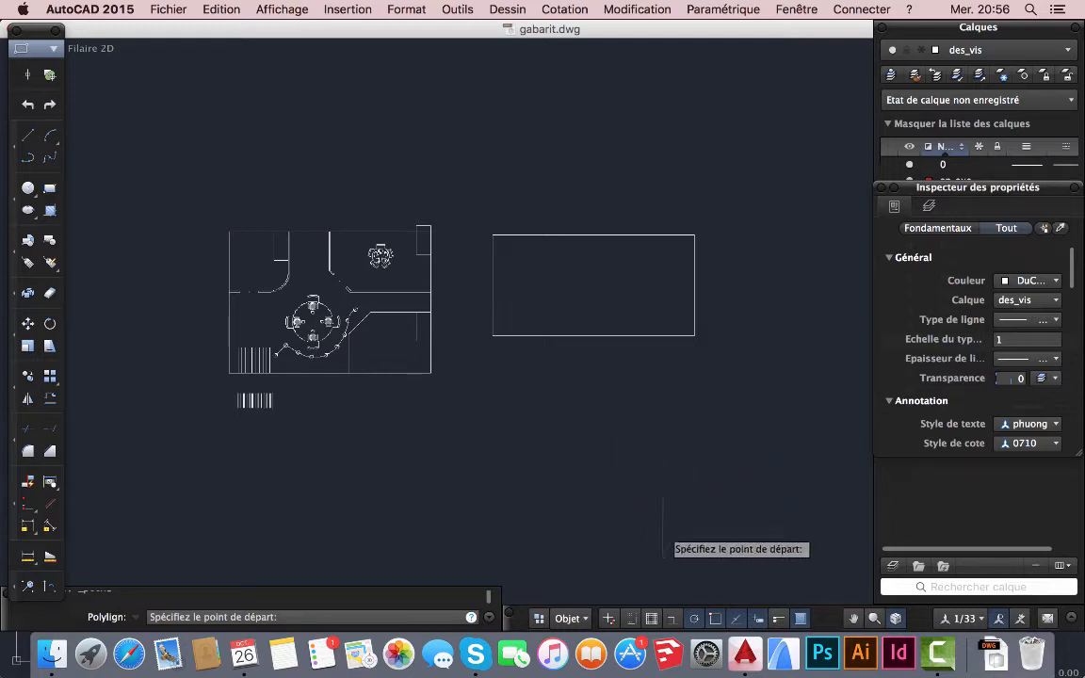
pyautogui.rightClick(696, 621)
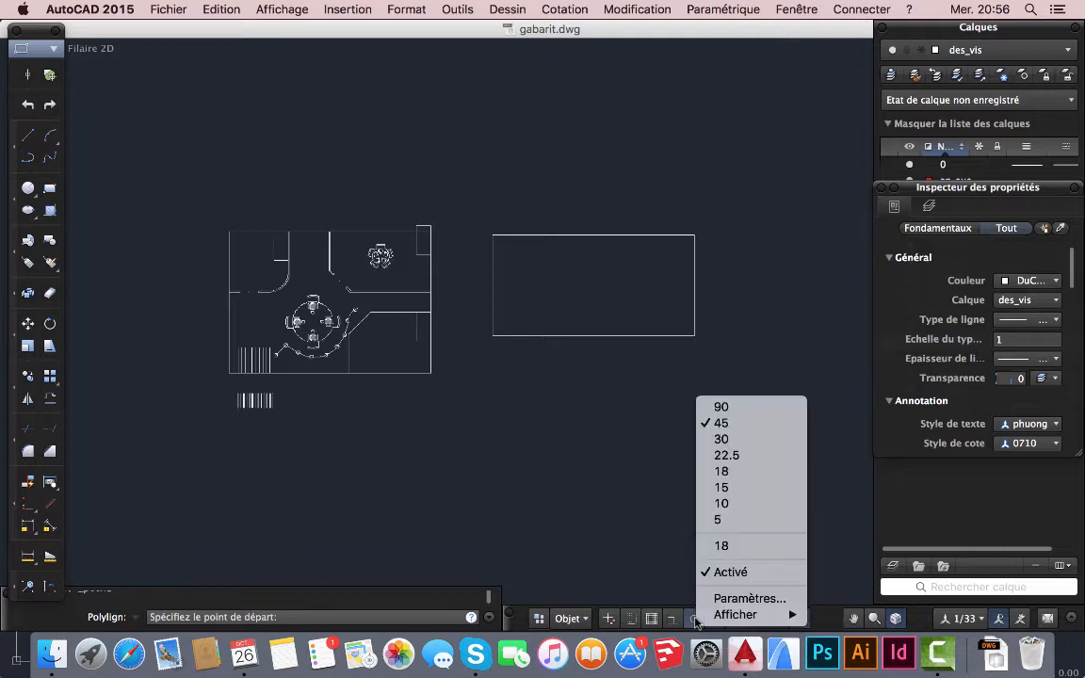
pyautogui.click(744, 599)
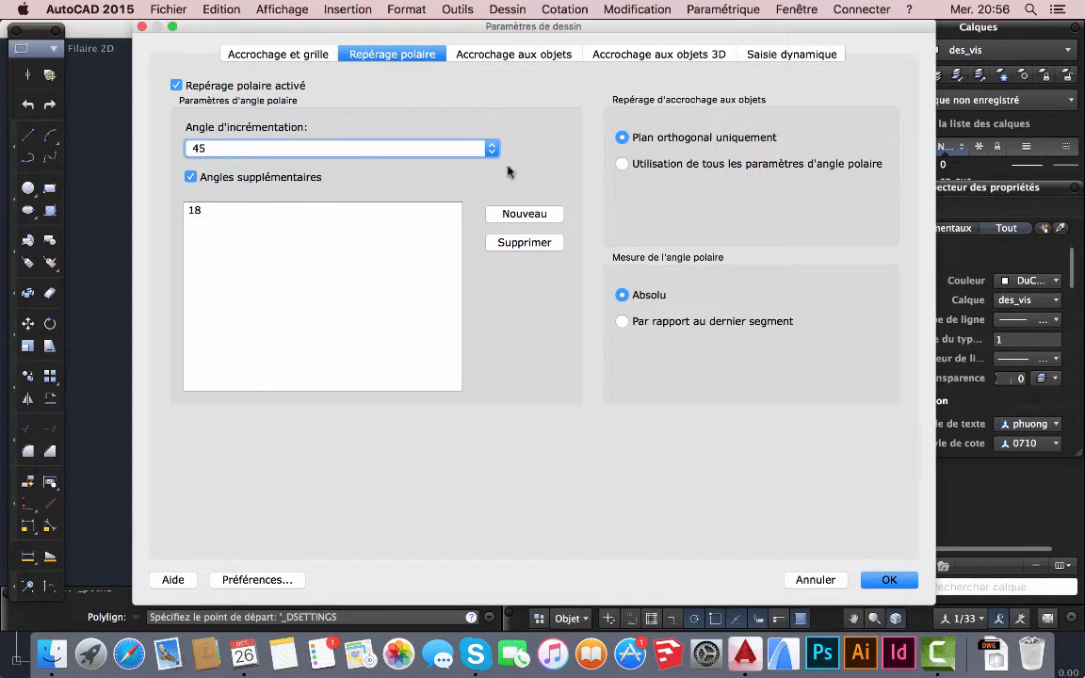
pyautogui.click(491, 151)
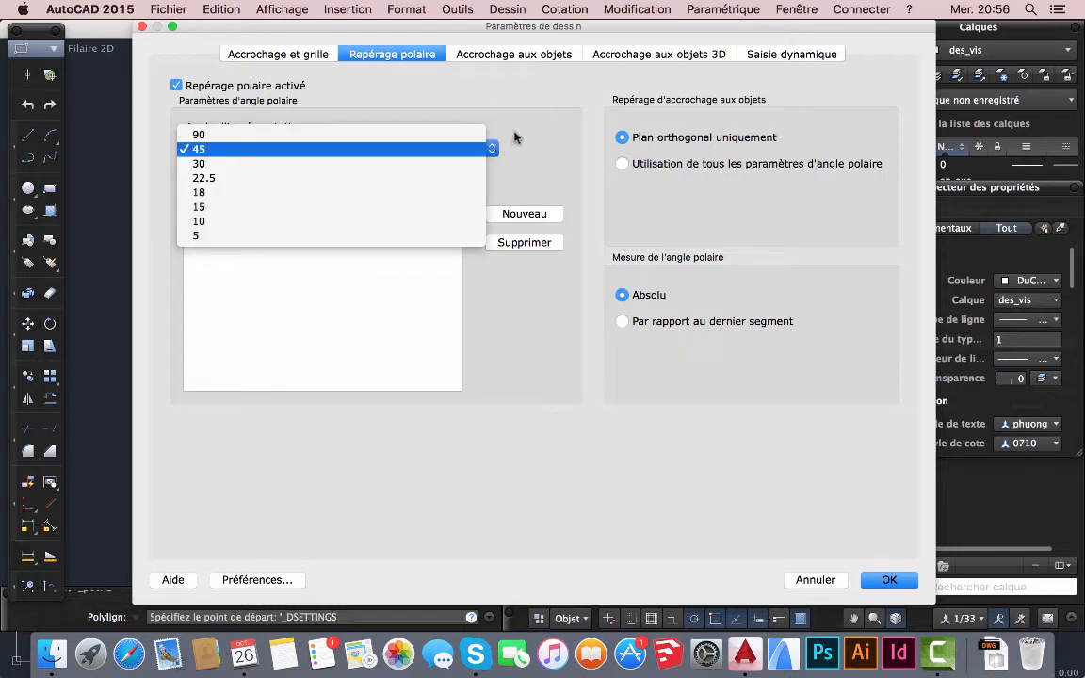
pyautogui.click(207, 135)
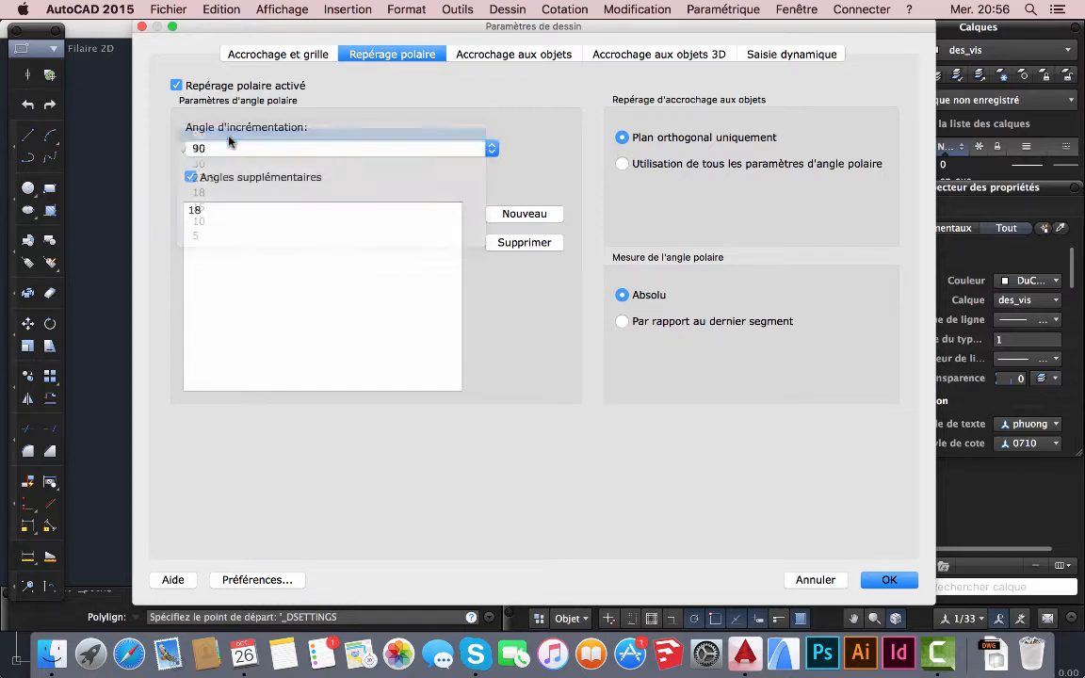
pyautogui.click(442, 143)
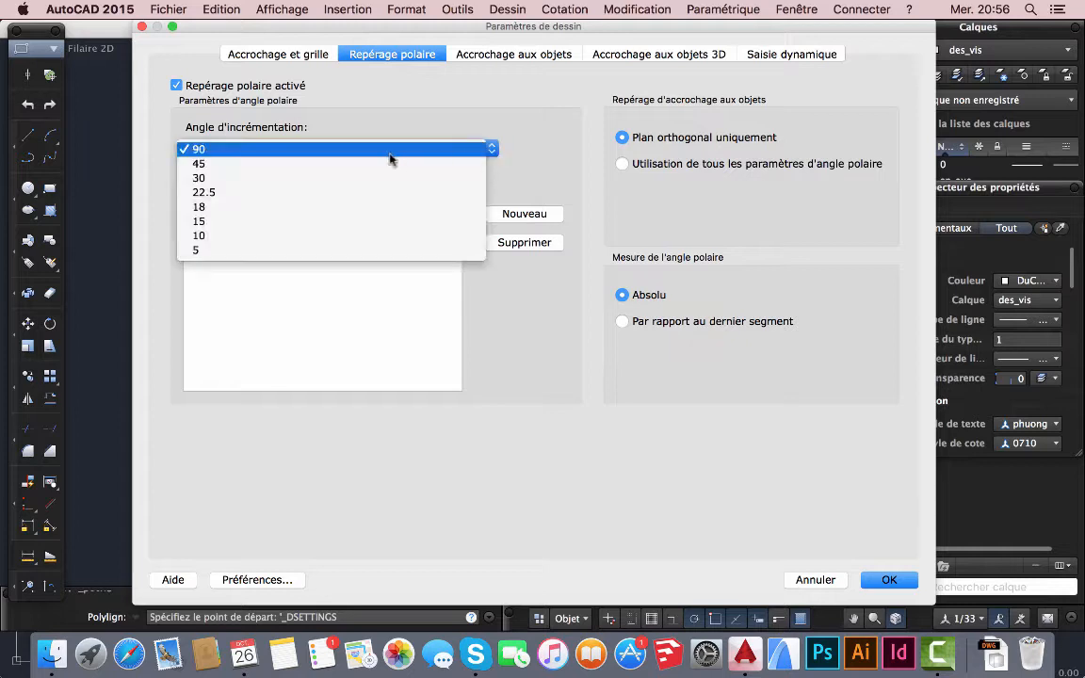
pyautogui.click(213, 164)
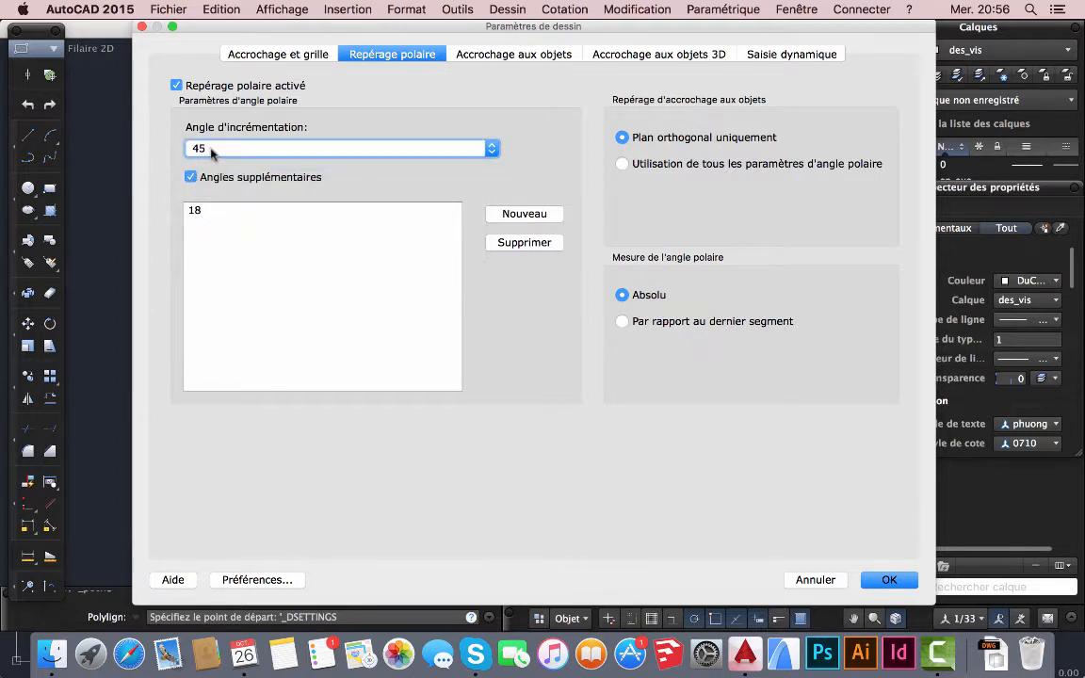
pyautogui.click(199, 211)
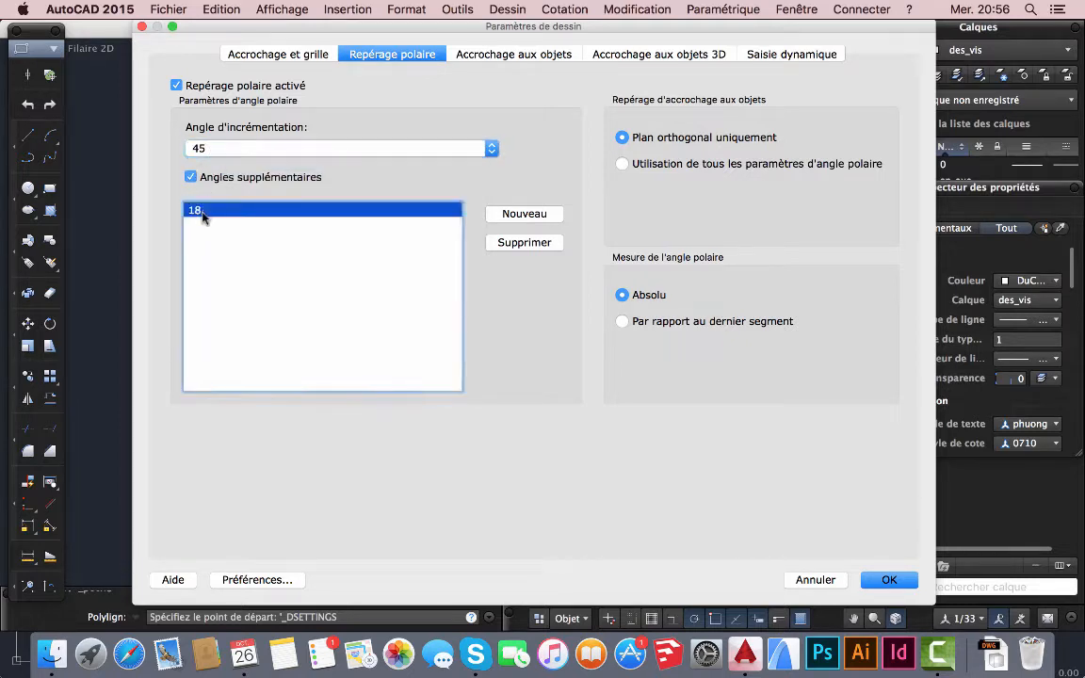
pyautogui.click(518, 215)
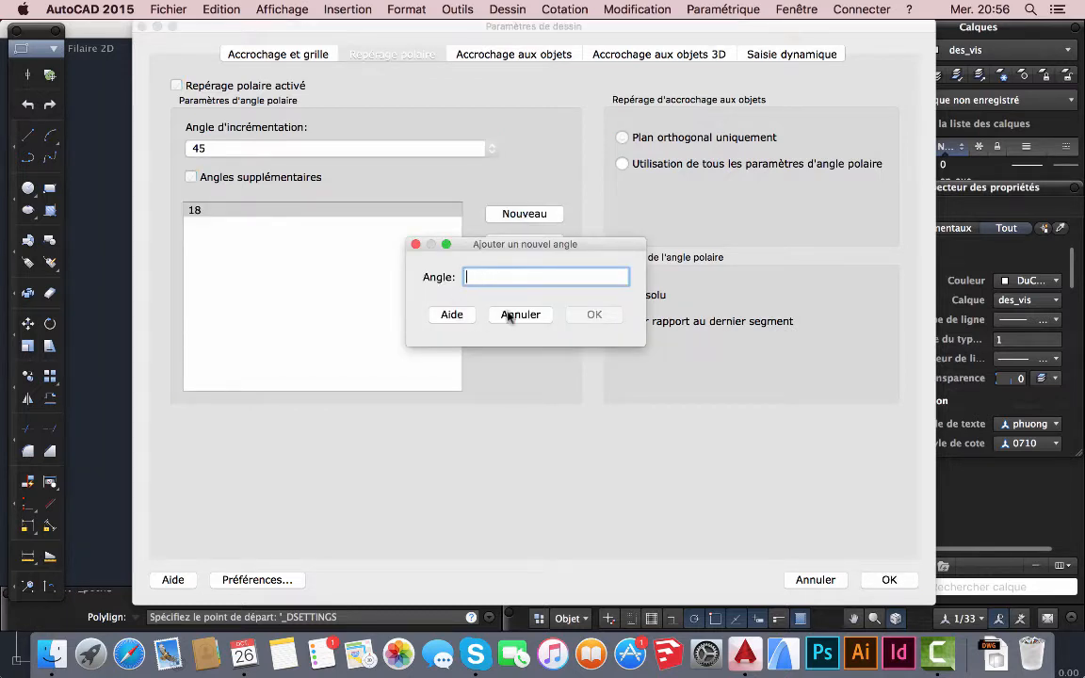
pyautogui.click(523, 316)
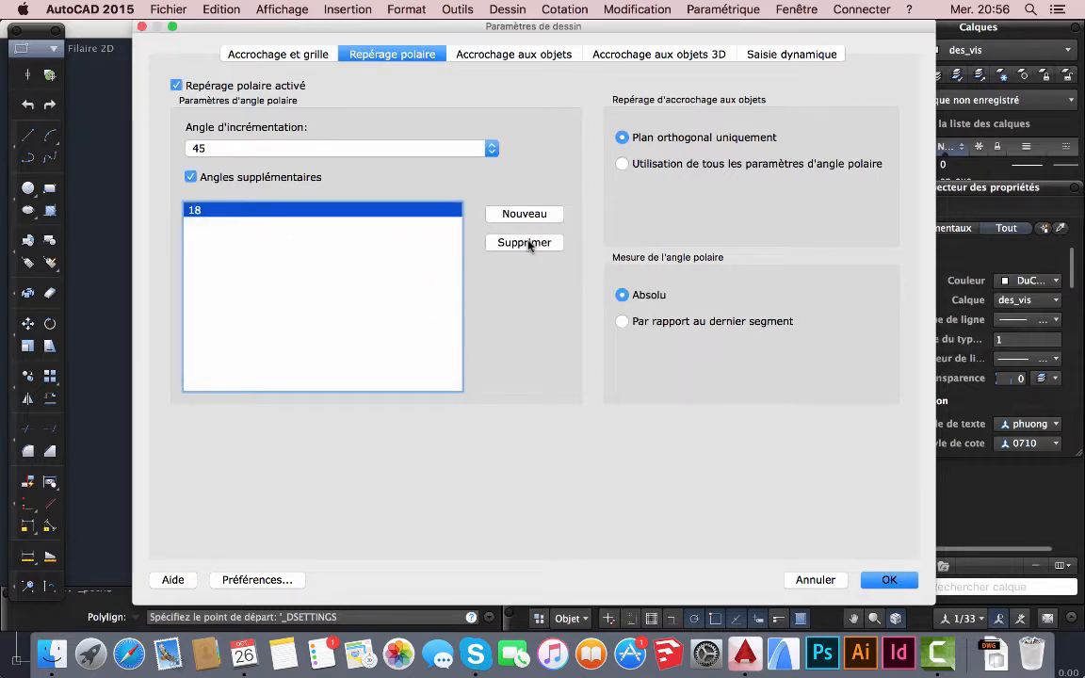
pyautogui.click(897, 584)
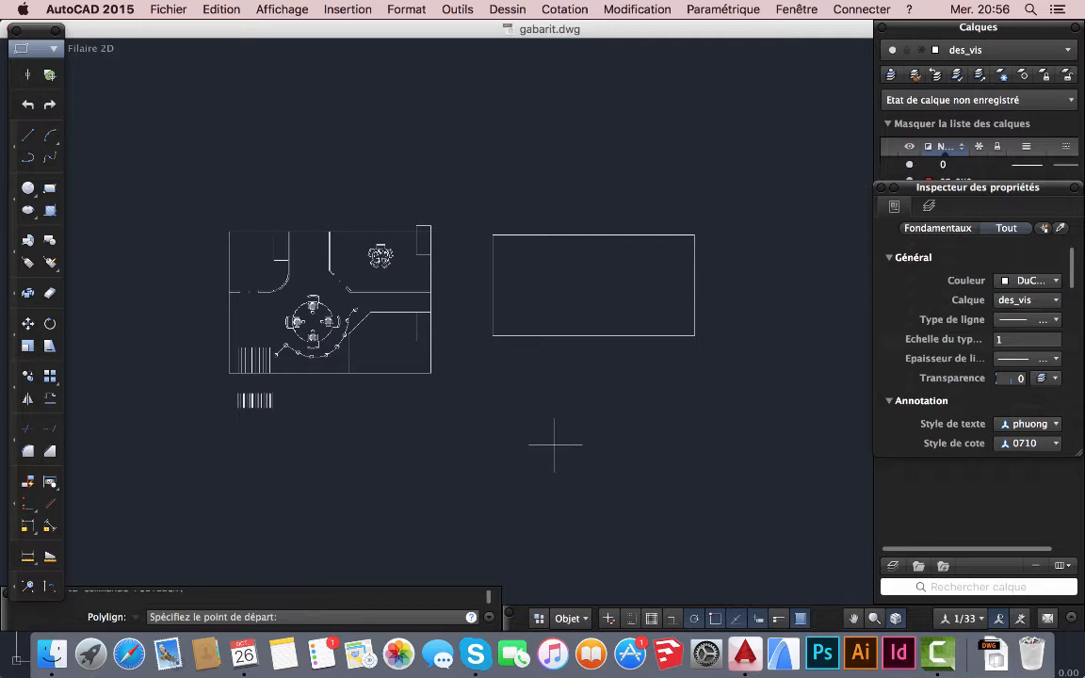
# - Draw an open polyline below the rectangle: 500 horizontally at 0°, 200 at 45°, a vertical segment upward, and 200 at 135°
pyautogui.click(554, 445)
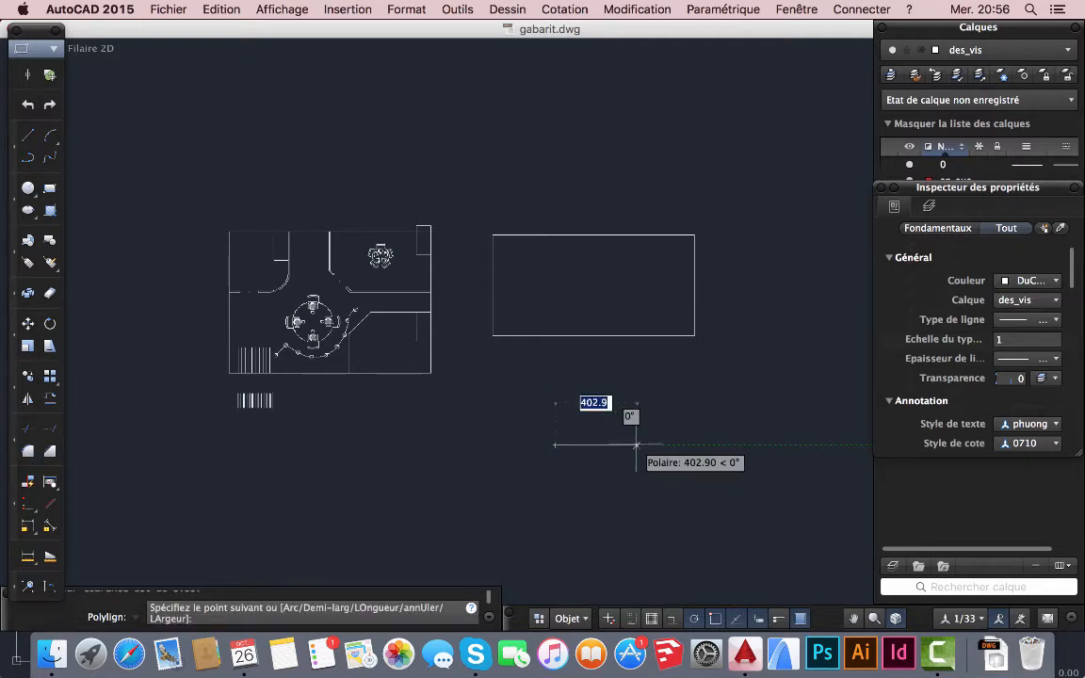
pyautogui.write('500')
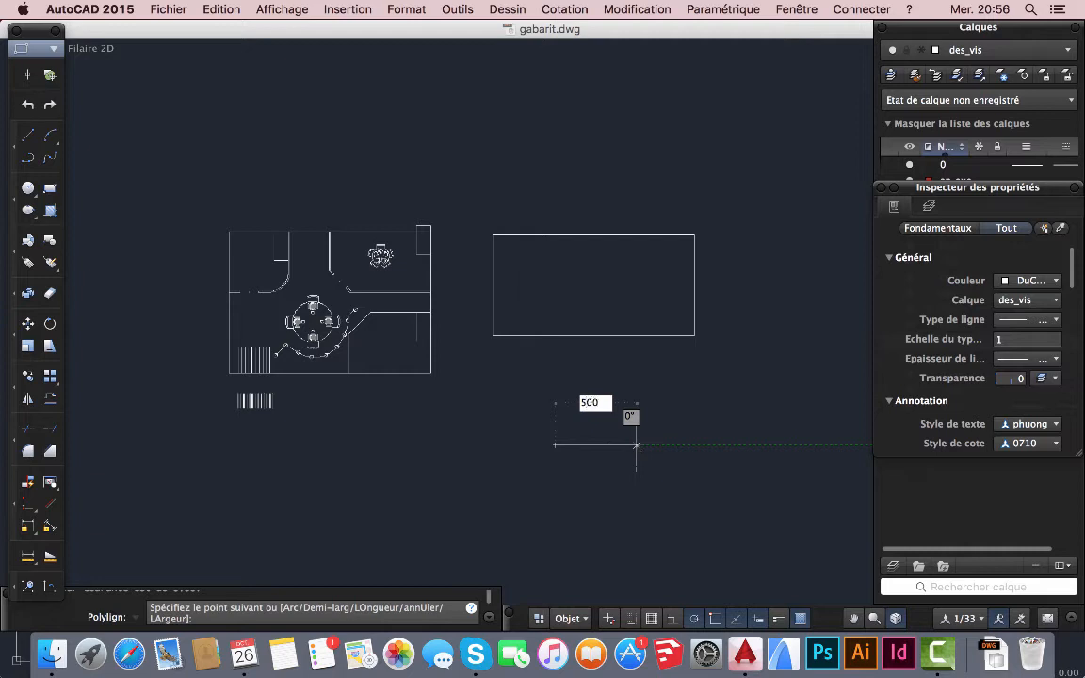
pyautogui.press('Return')
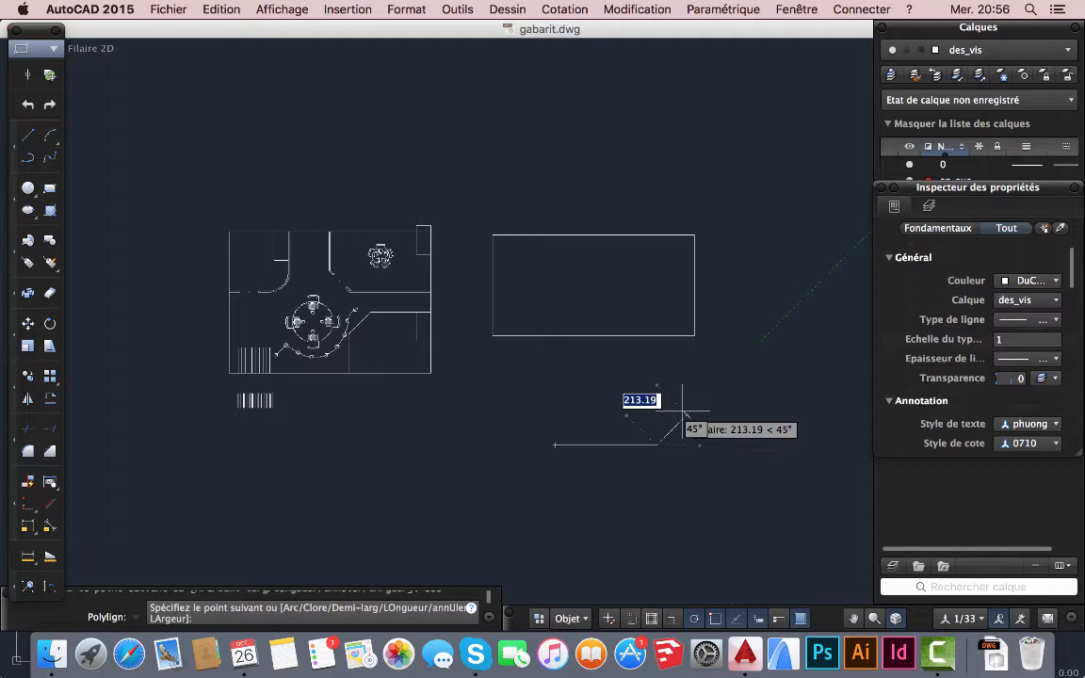
pyautogui.write('200')
pyautogui.press('Return')
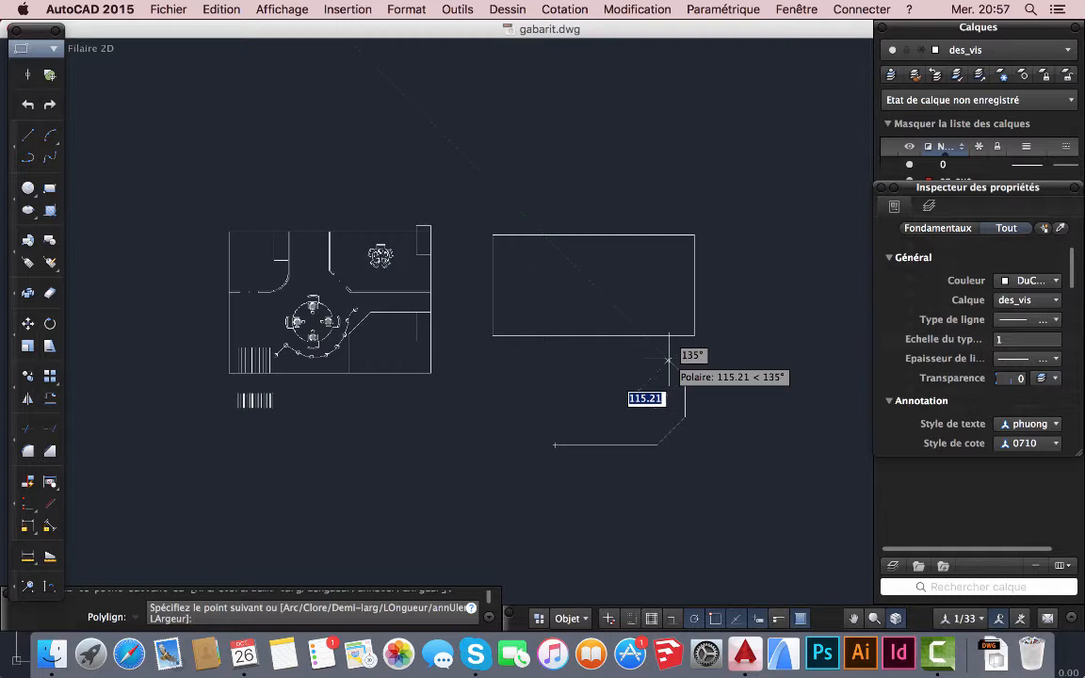
pyautogui.write('200')
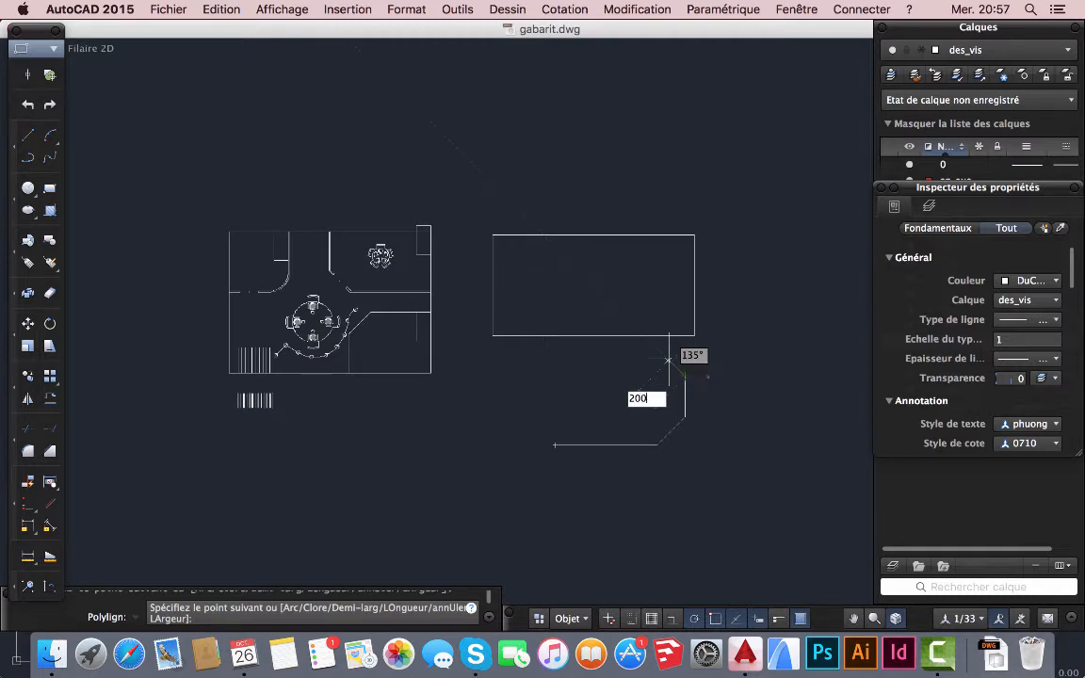
pyautogui.press('Return')
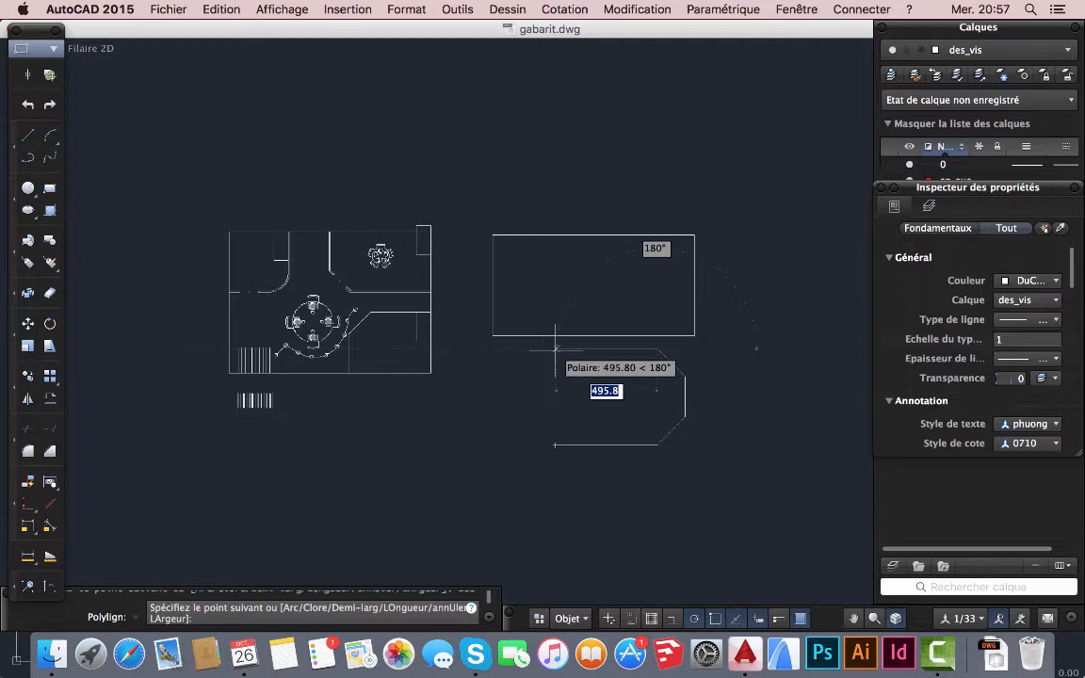
pyautogui.press('Return')
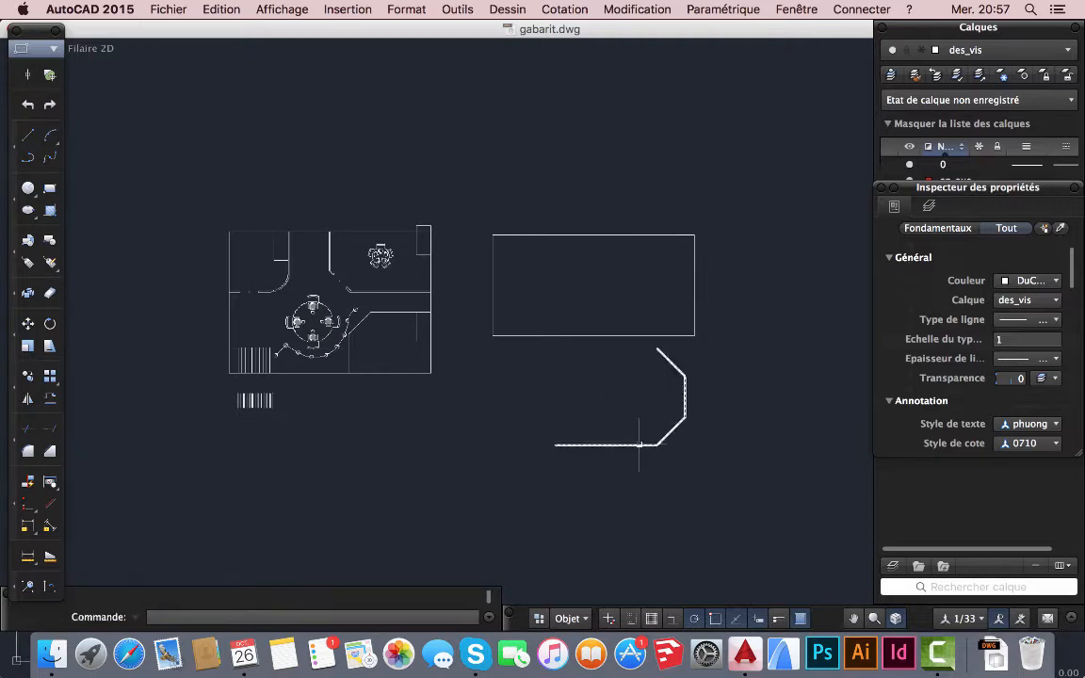
# - Delete the open angled polyline below the rectangle
pyautogui.click(599, 440)
pyautogui.press('Delete')
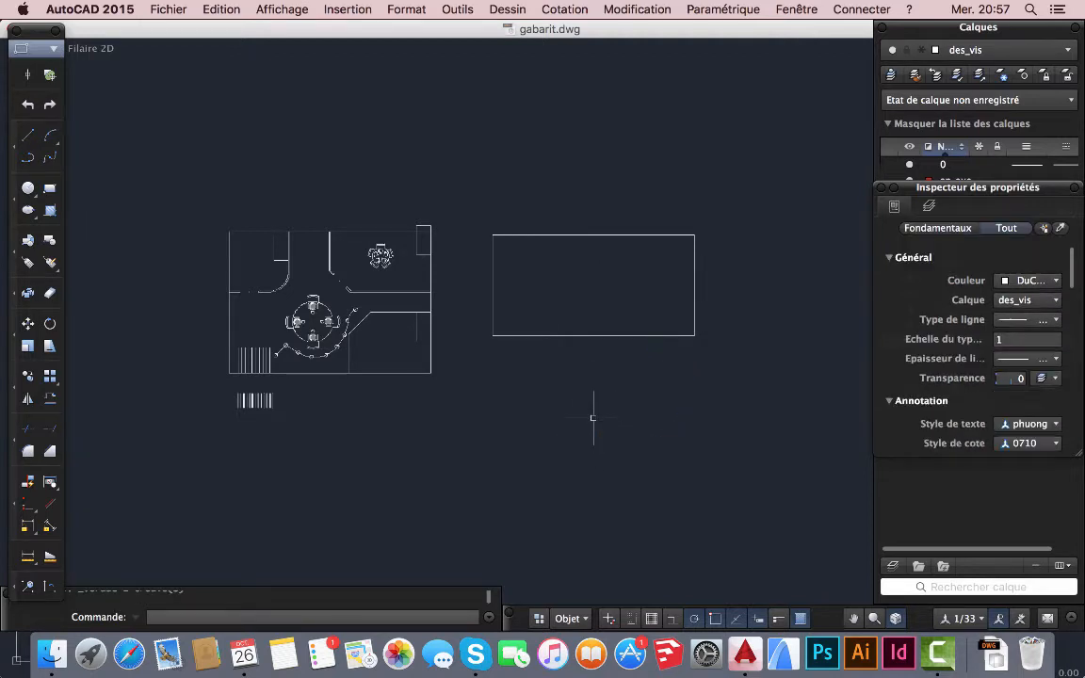
# - Start a polyline below the rectangle with a 500 horizontal first segment at 0°
pyautogui.scroll(2, 579, 407)
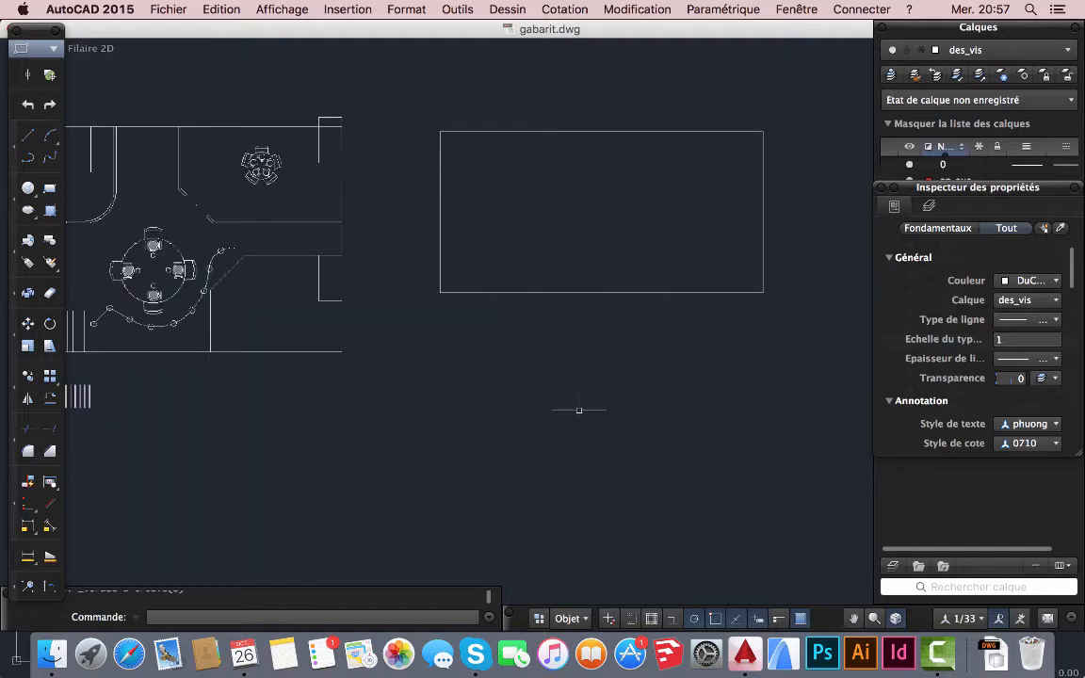
pyautogui.click(27, 163)
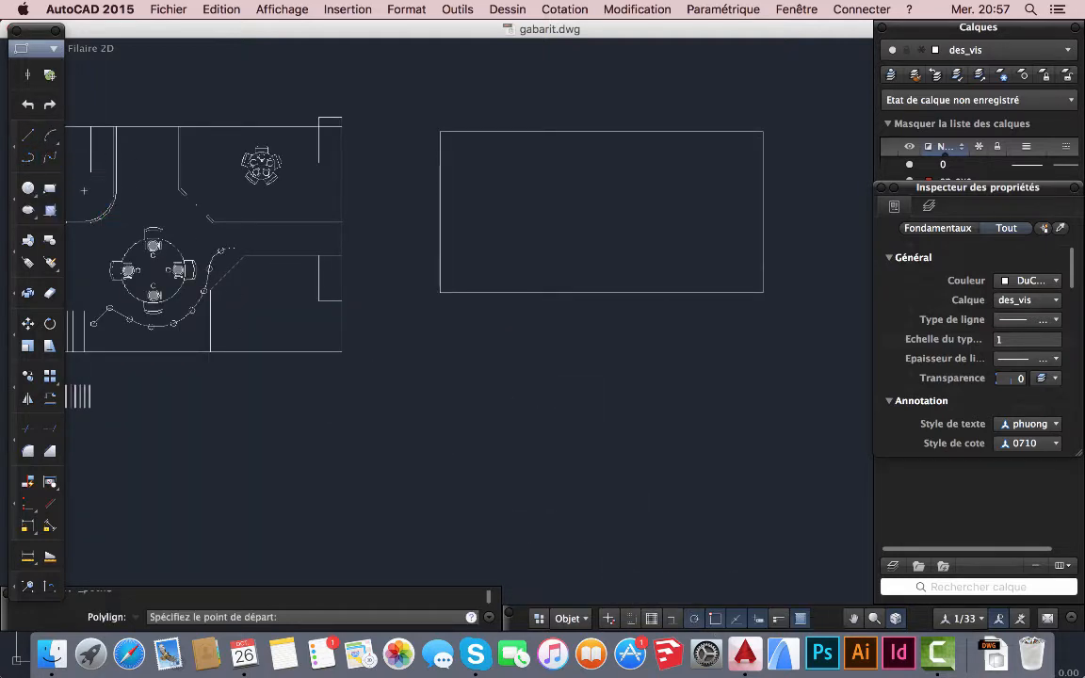
pyautogui.click(534, 436)
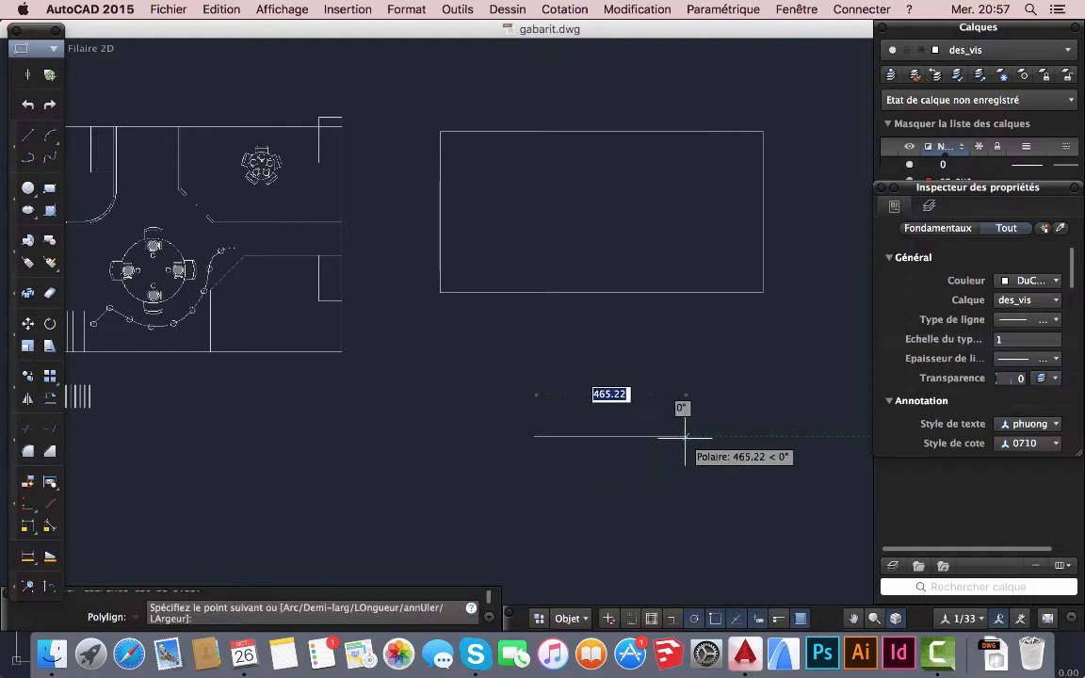
pyautogui.write('500')
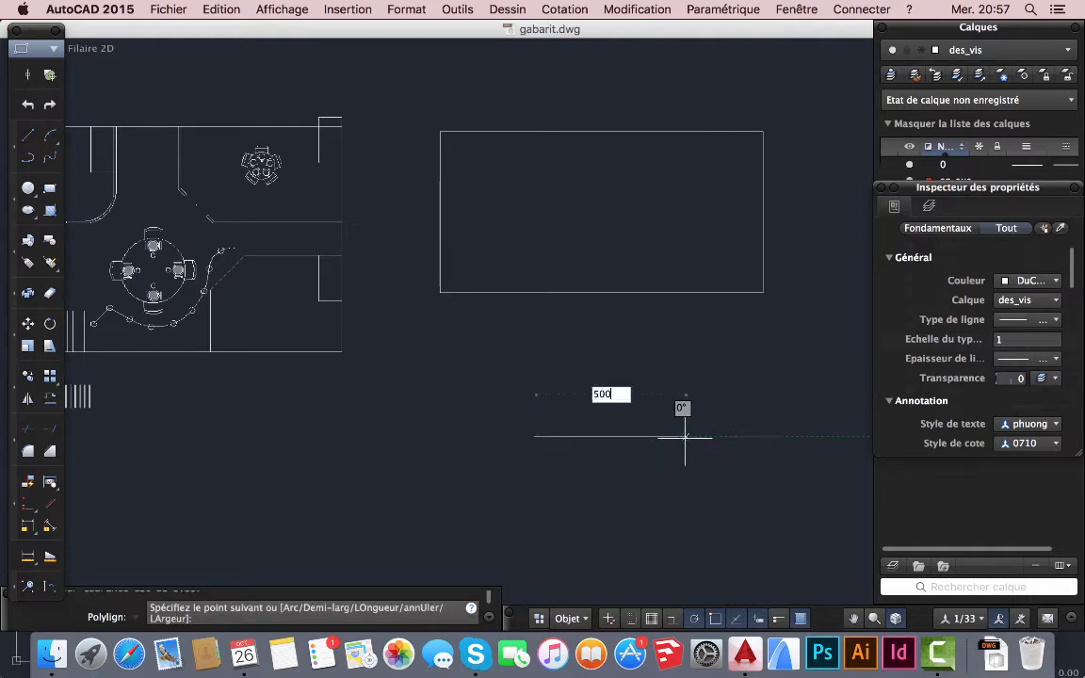
pyautogui.press('Return')
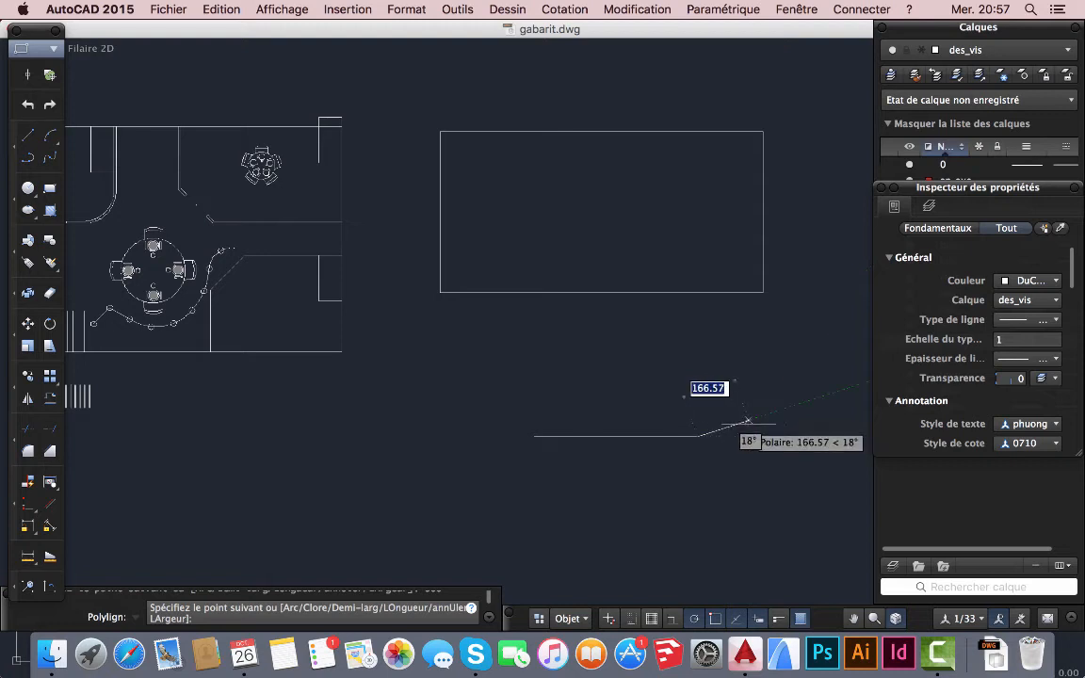
# - Try a second polyline segment 200 long at an angle of 300°, and undo that segment
pyautogui.write('200')
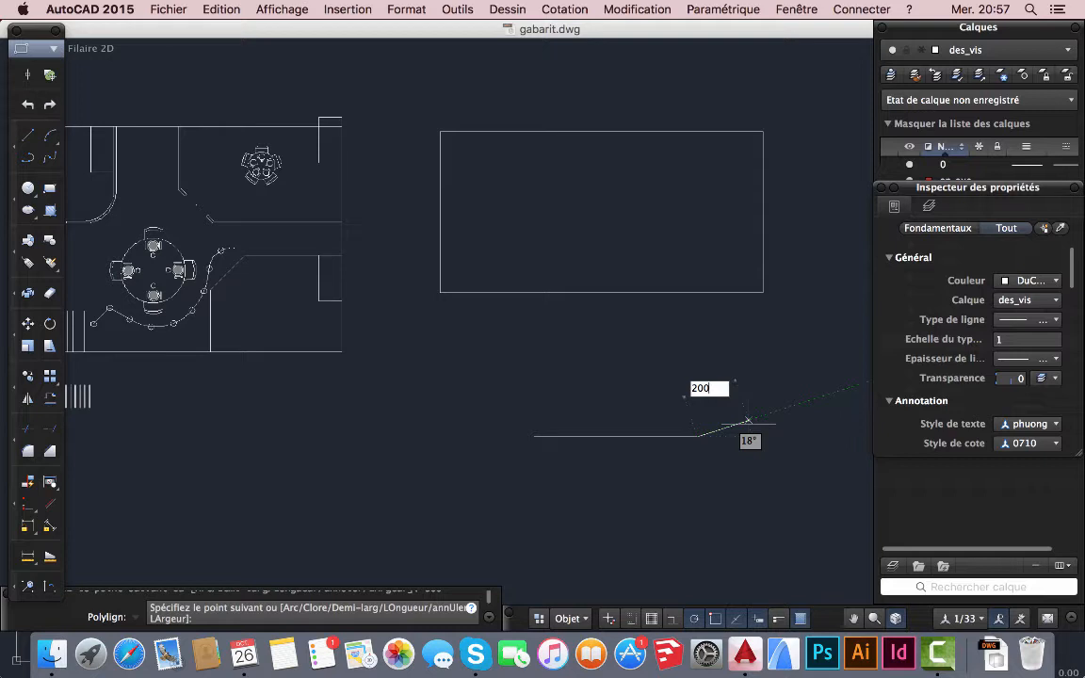
pyautogui.press('Tab')
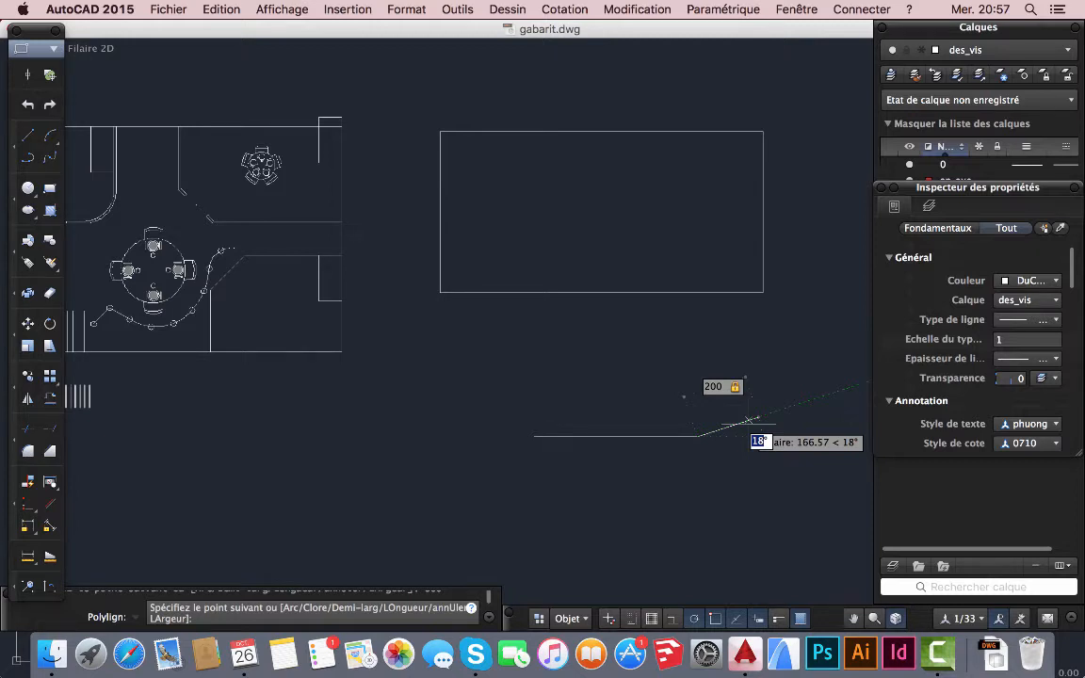
pyautogui.write('300')
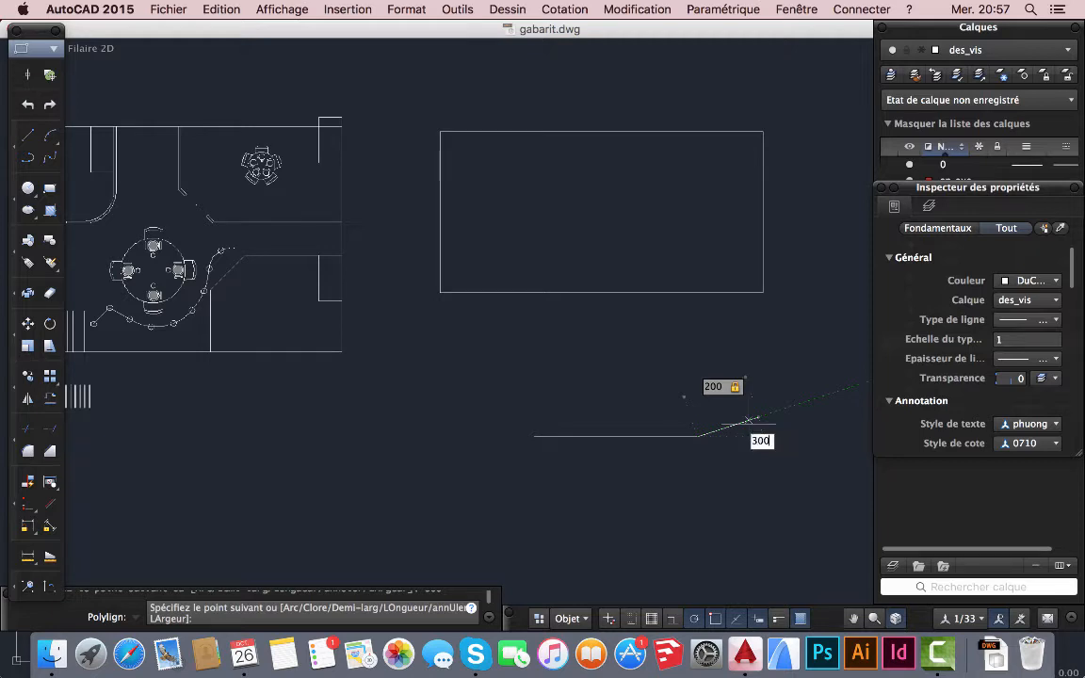
pyautogui.press('Return')
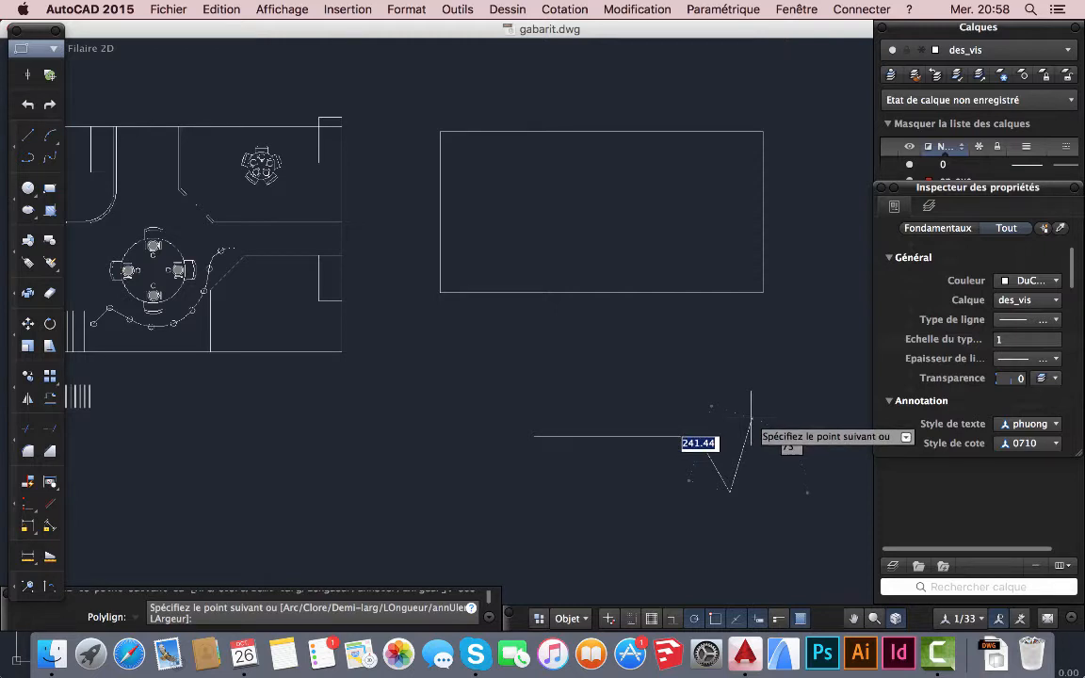
pyautogui.write('u')
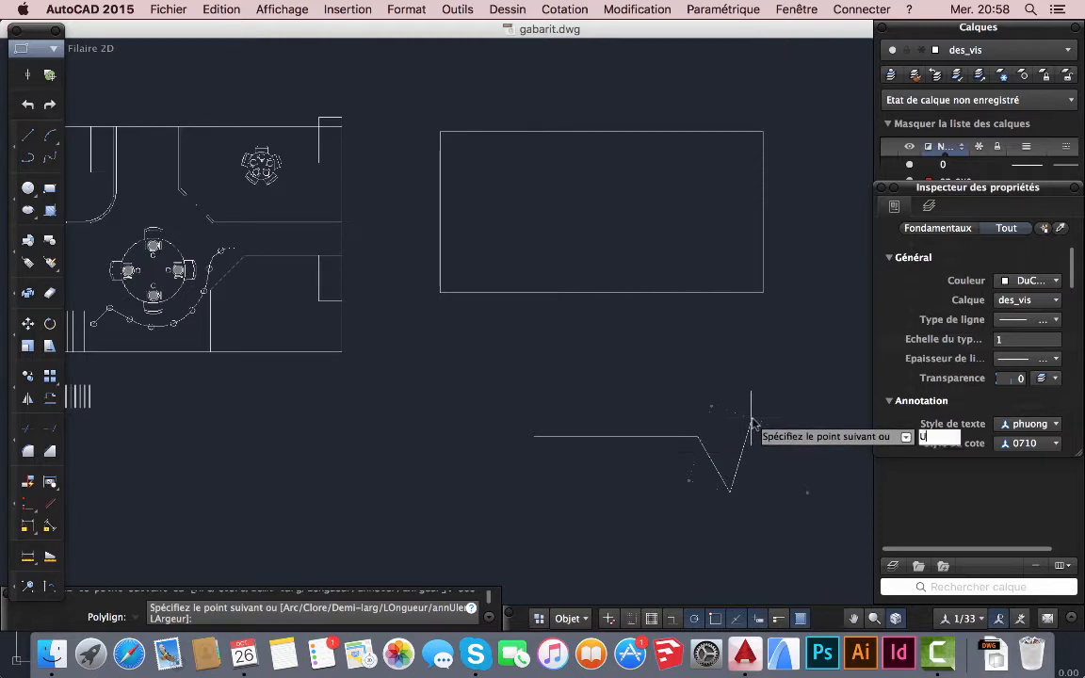
pyautogui.press('Return')
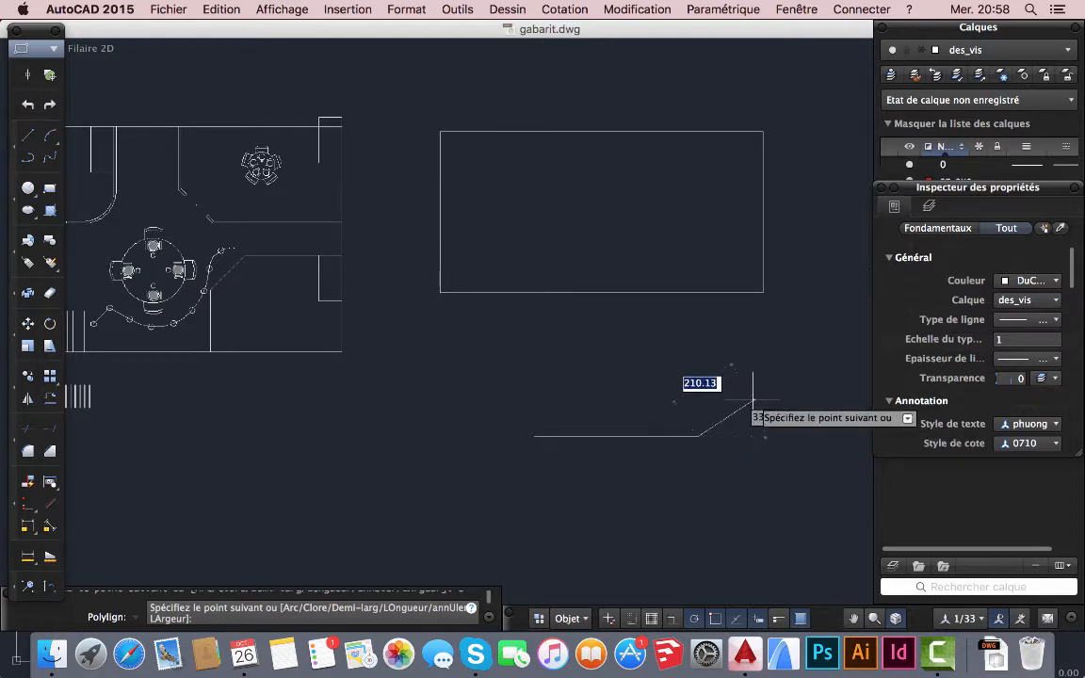
# - Add a polyline segment 200 long at 35° from the end of the horizontal segment
pyautogui.moveTo(750, 400); pyautogui.dragTo(564, 417, button='middle')
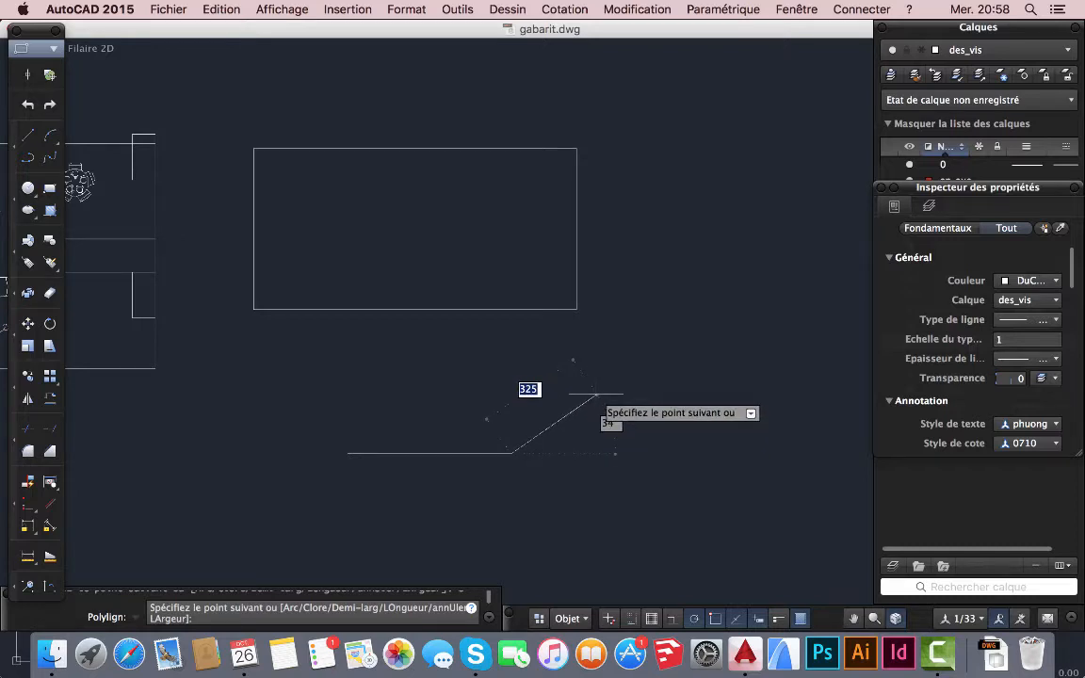
pyautogui.write('200')
pyautogui.press('Tab')
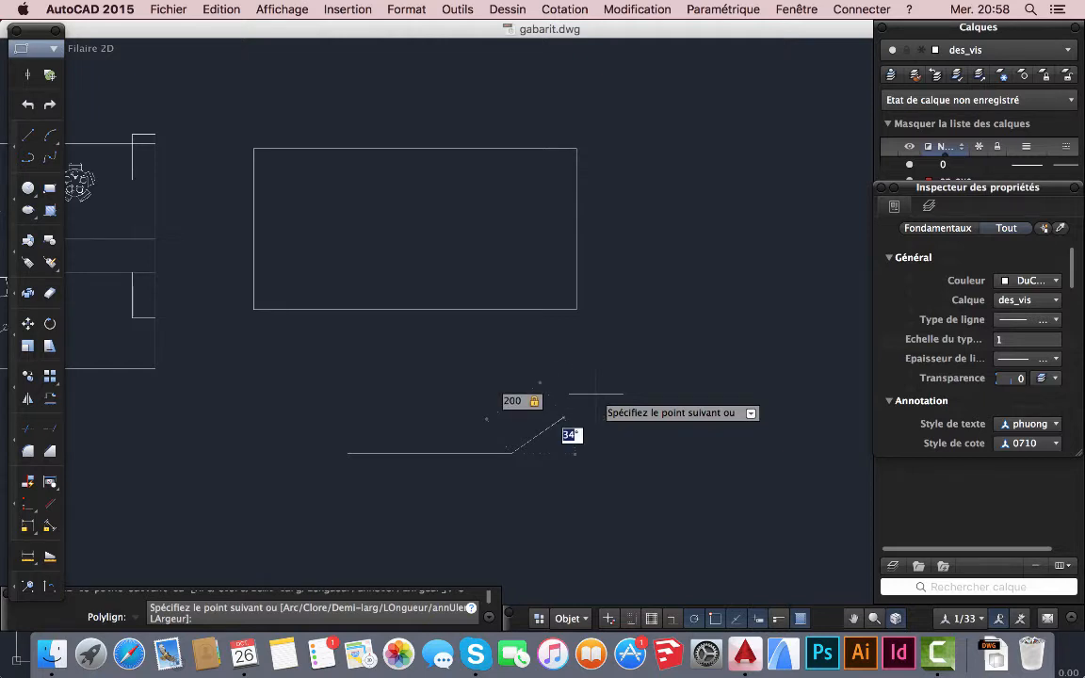
pyautogui.write('35')
pyautogui.press('Return')
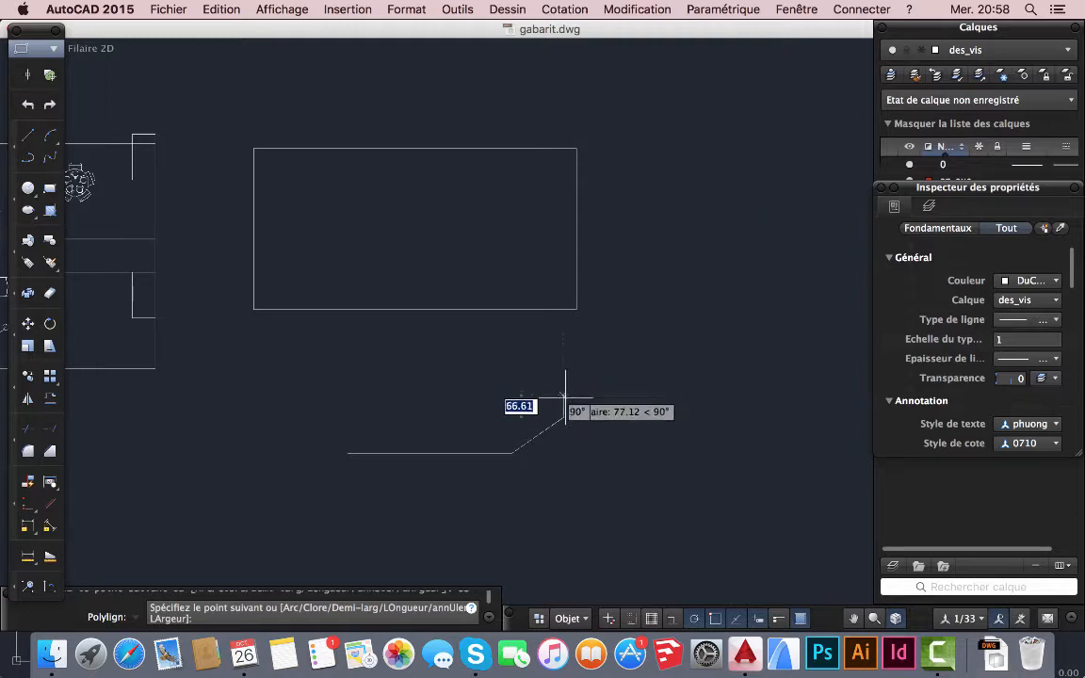
# - Continue the polyline about 145 vertically upward, add a 120 segment at about 116°, and end it
pyautogui.click(563, 418)
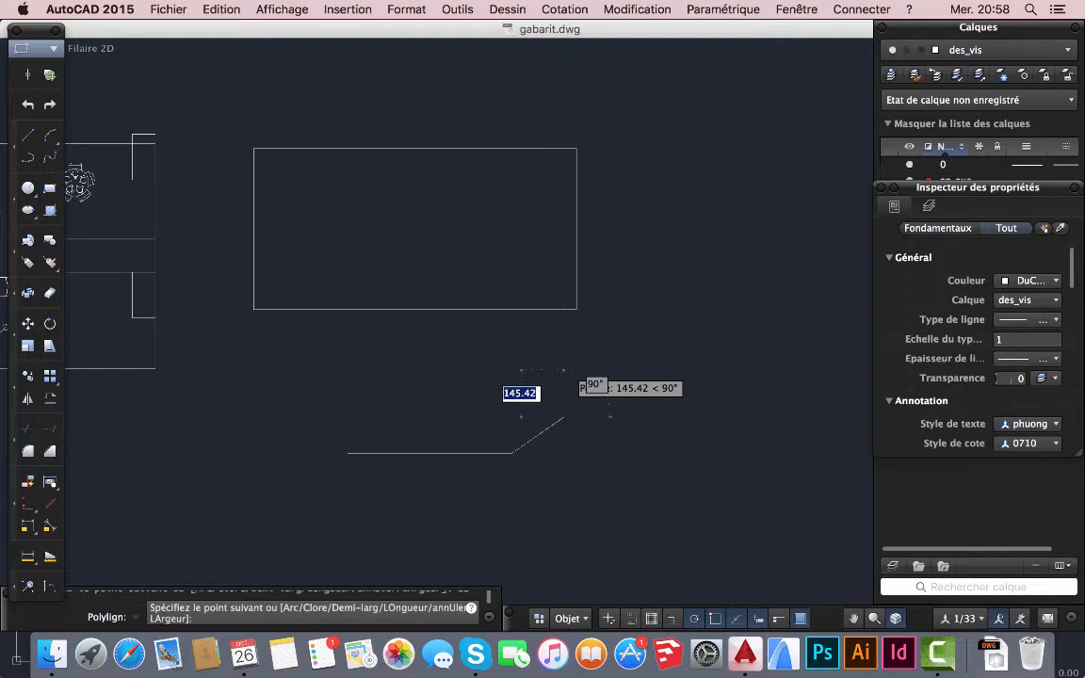
pyautogui.click(564, 373)
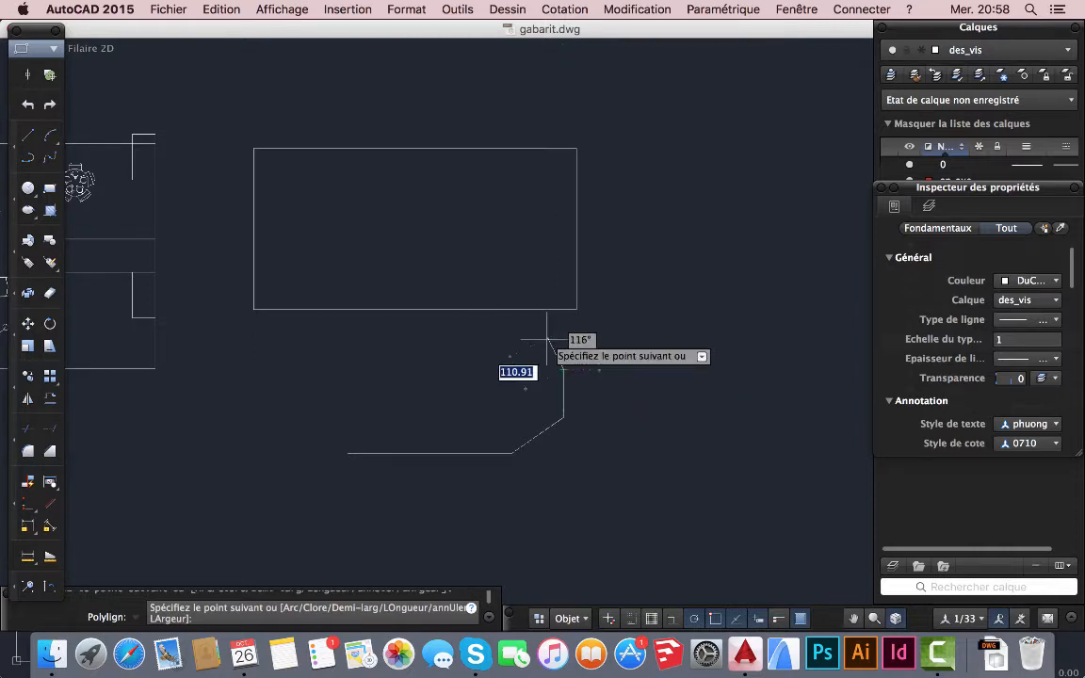
pyautogui.write('120')
pyautogui.press('Return')
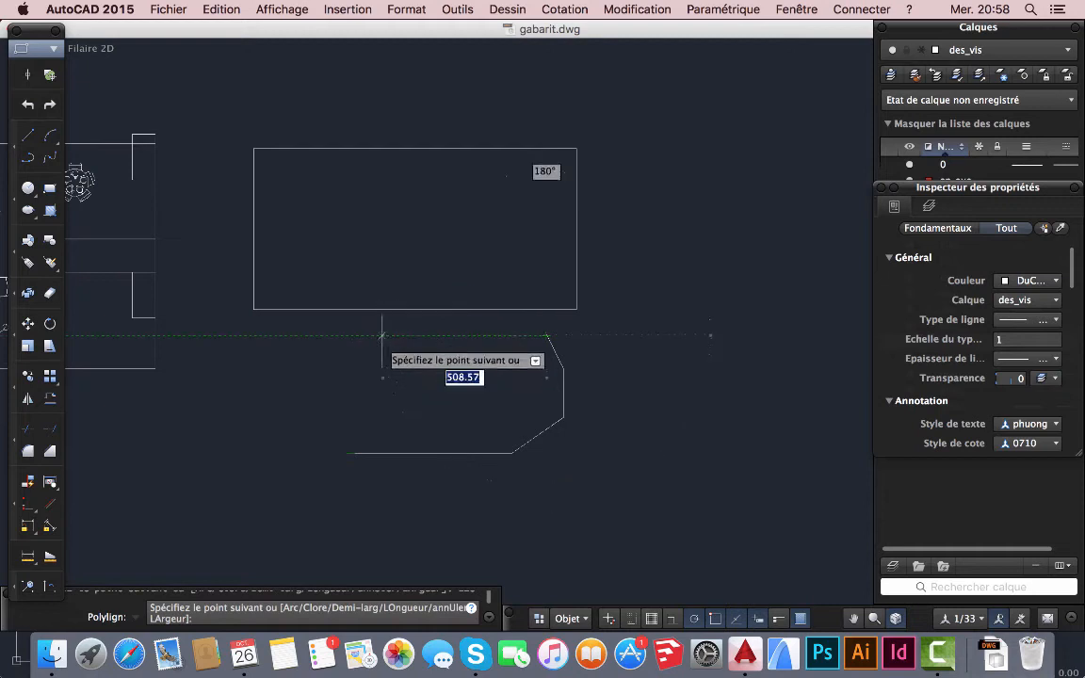
pyautogui.press('Escape')
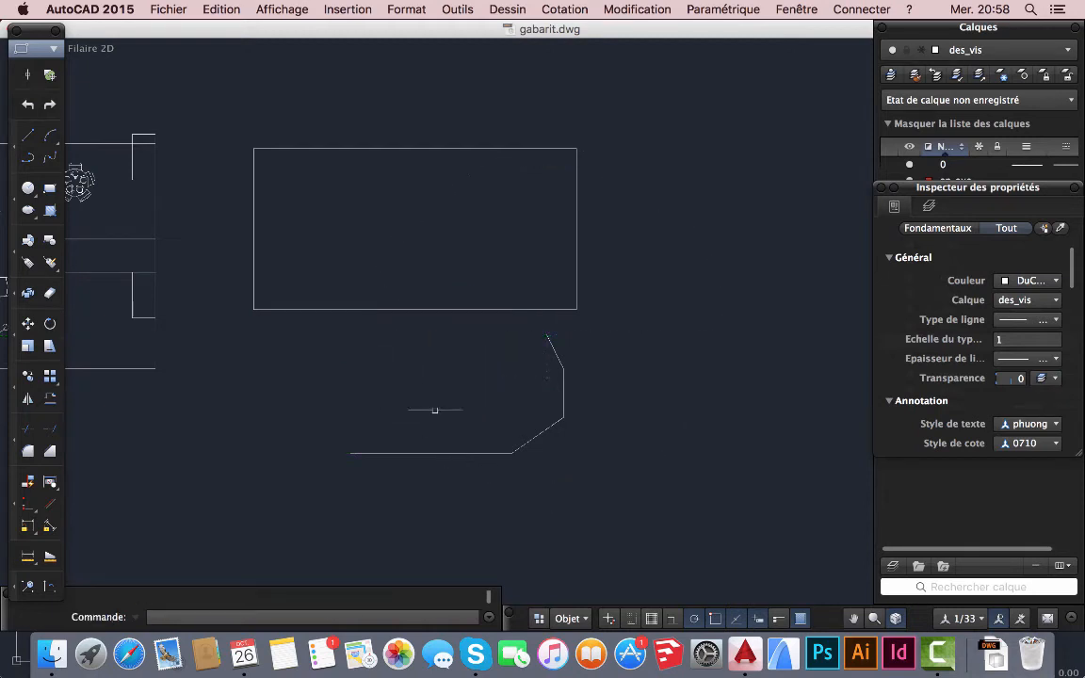
# - Delete the open practice polyline below the rectangle
pyautogui.click(490, 454)
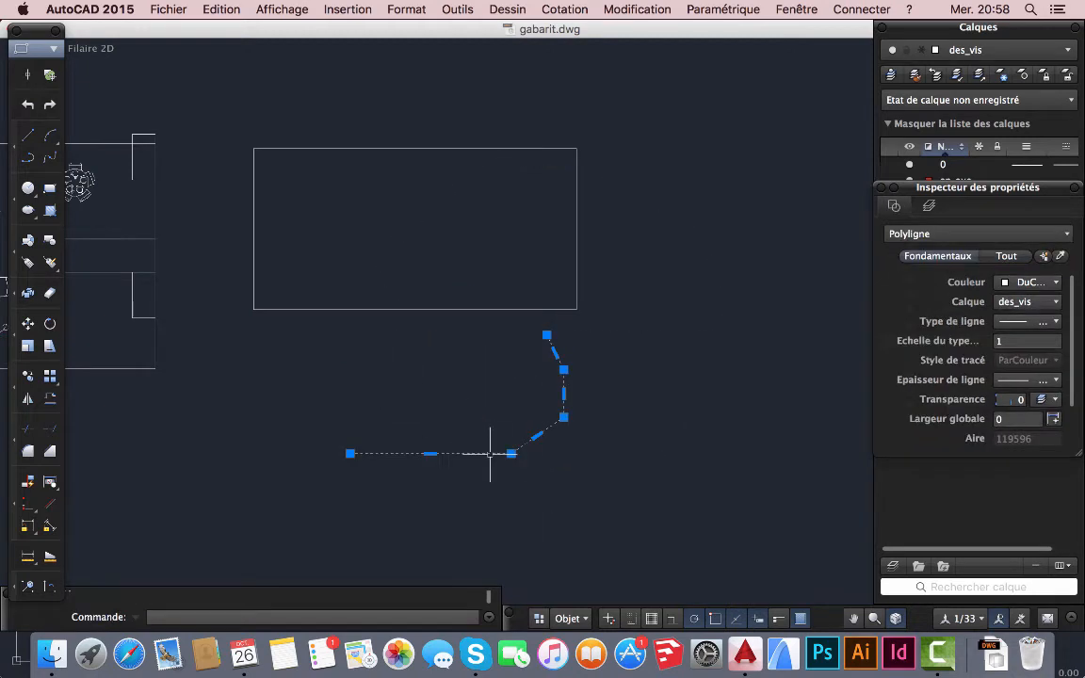
pyautogui.press('Escape')
pyautogui.moveTo(474, 397); pyautogui.dragTo(646, 521, button='middle')
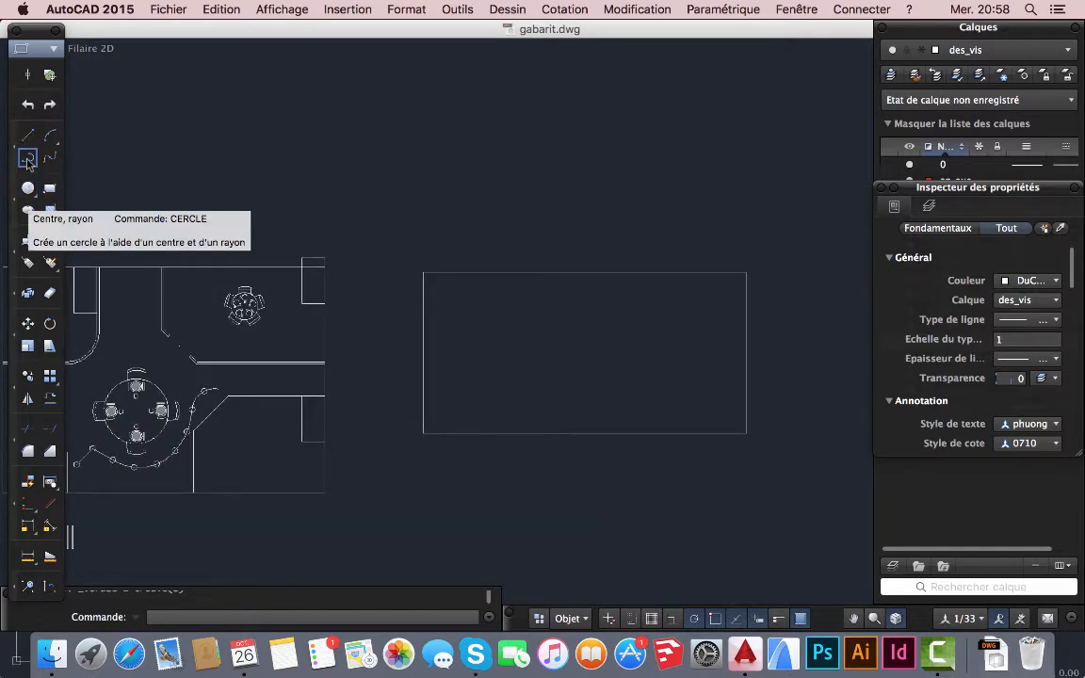
# - Start a polyline on the rectangle's right edge, tracked 200 below its upper-right corner
pyautogui.click(27, 157)
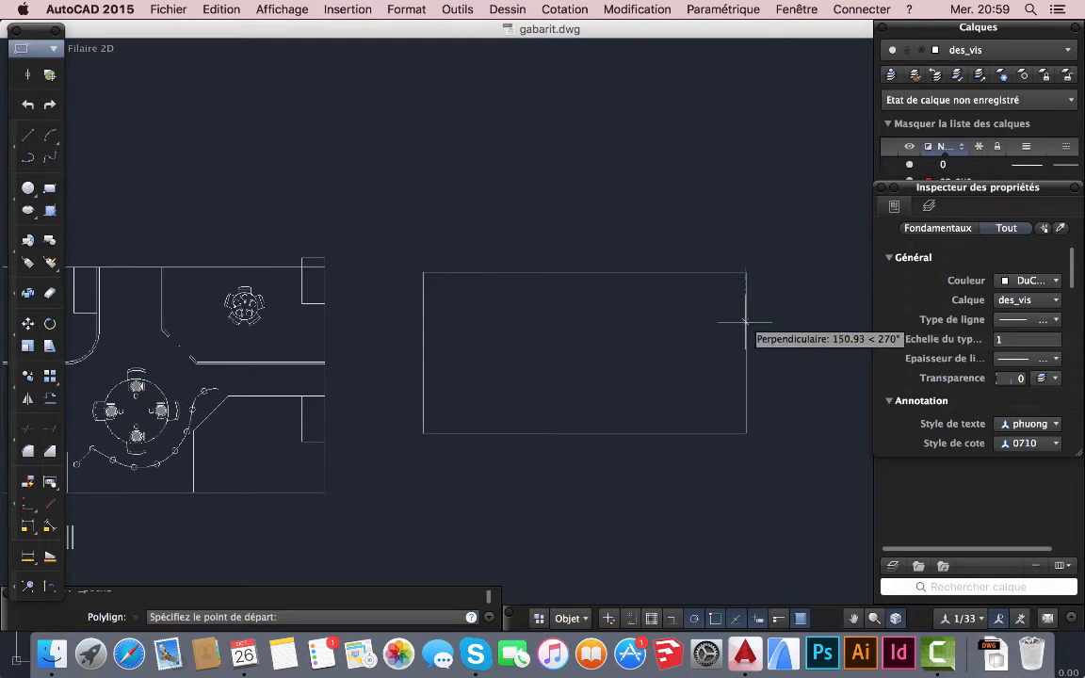
pyautogui.click(739, 624)
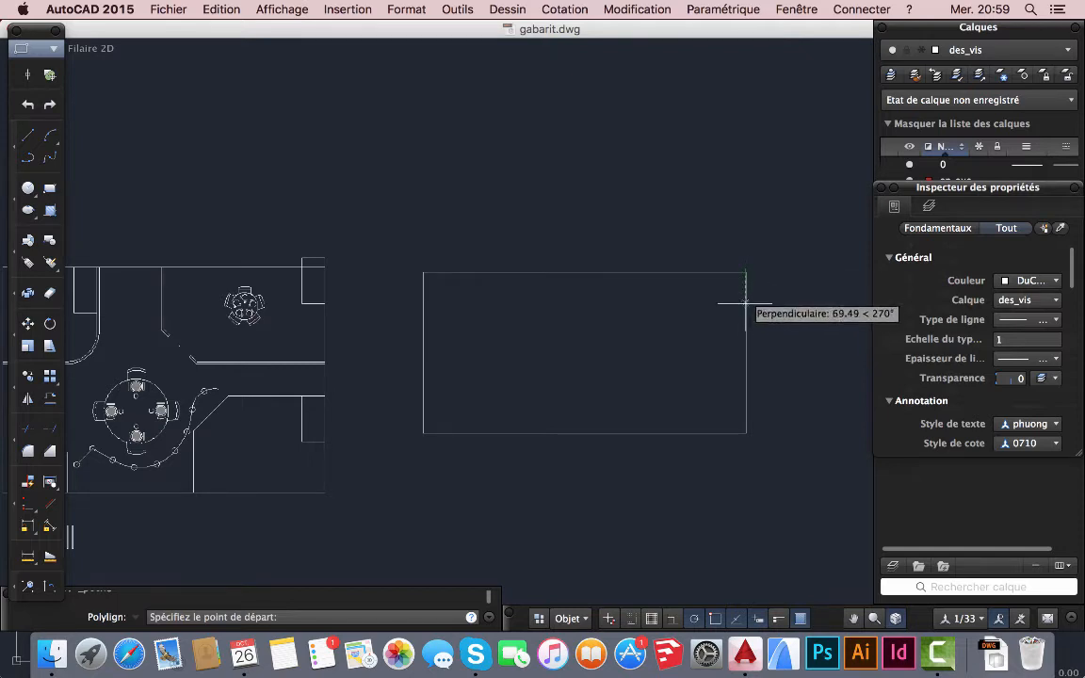
pyautogui.write('2')
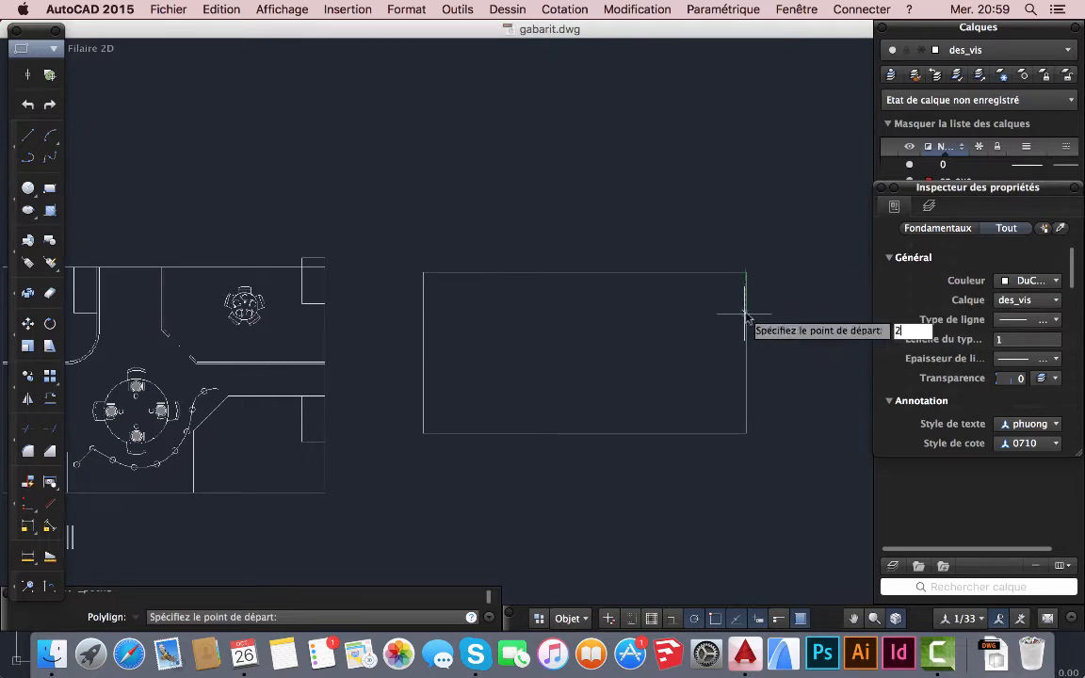
pyautogui.write('00')
pyautogui.press('Return')
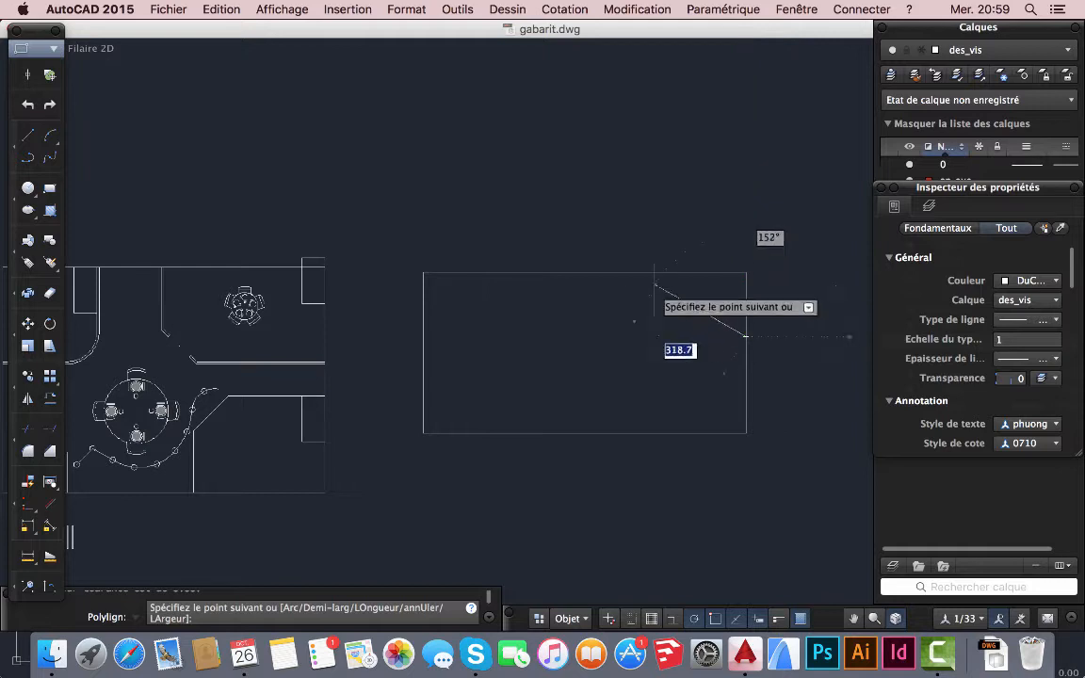
# - Draw the partition polyline 300 at 180°, 150 at 135°, and vertically up to the rectangle's upper edge
pyautogui.write('300')
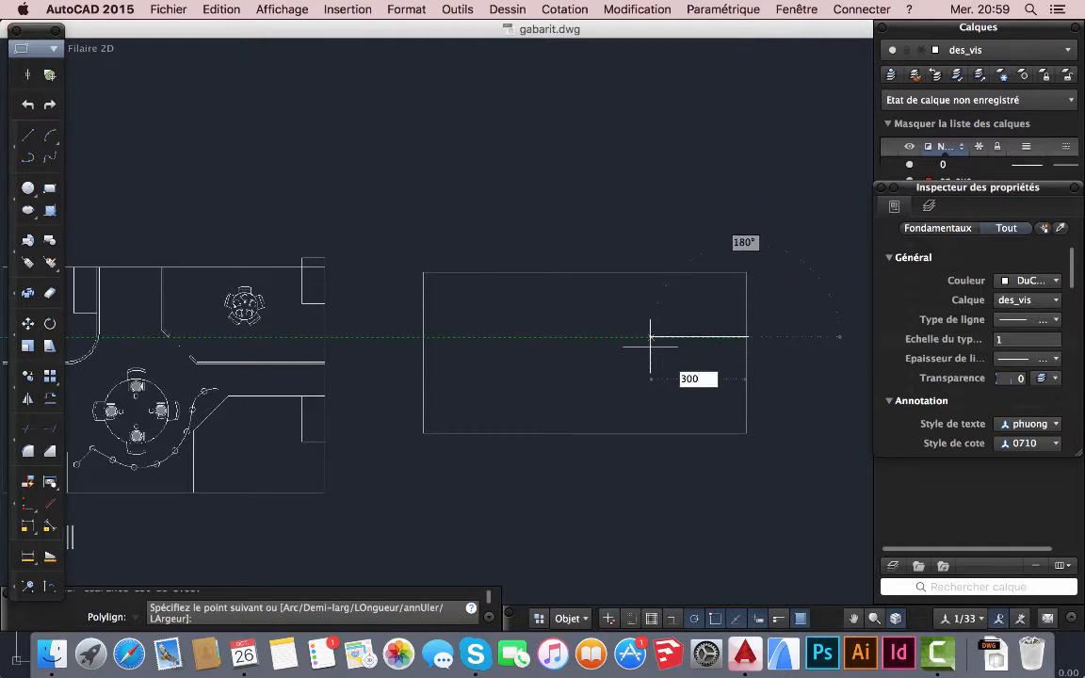
pyautogui.press('Return')
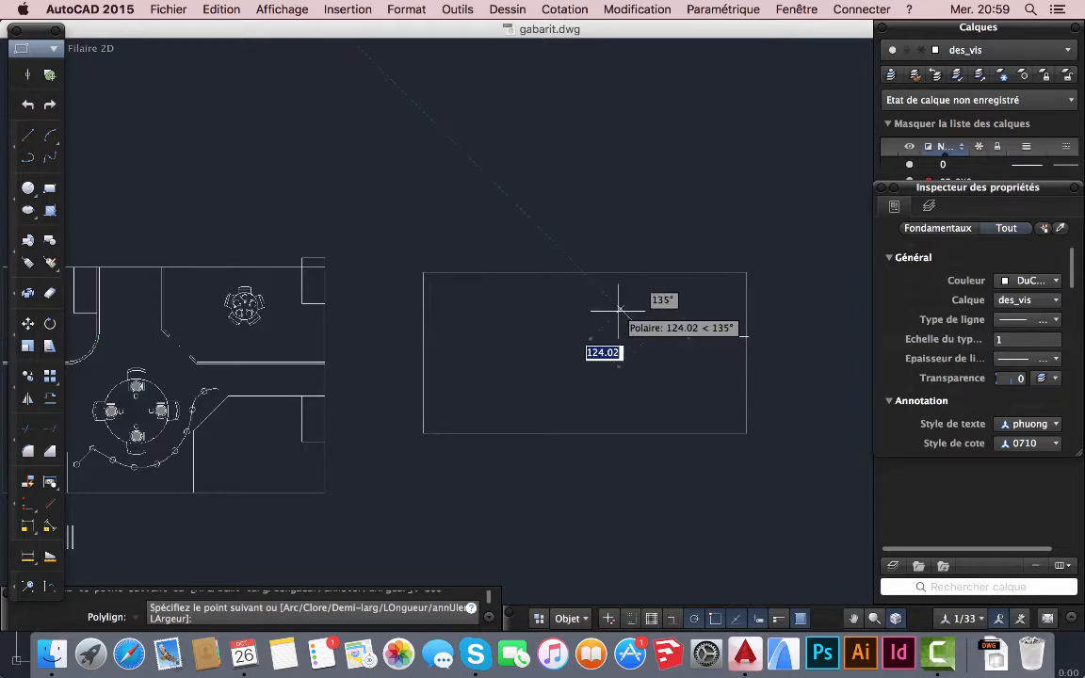
pyautogui.write('150')
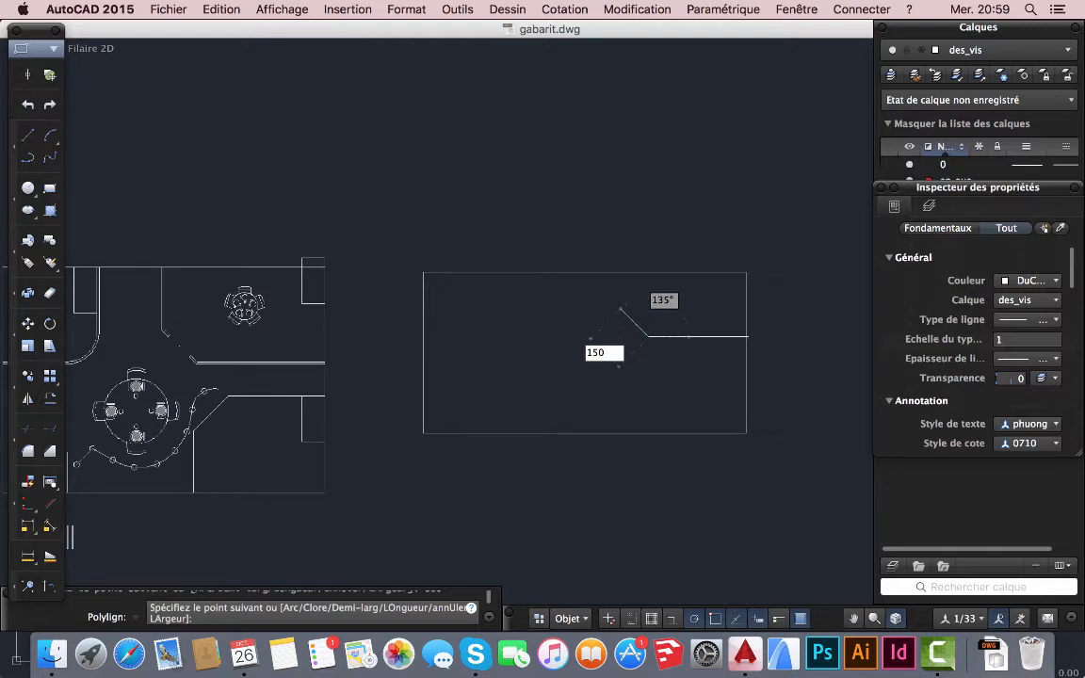
pyautogui.press('Return')
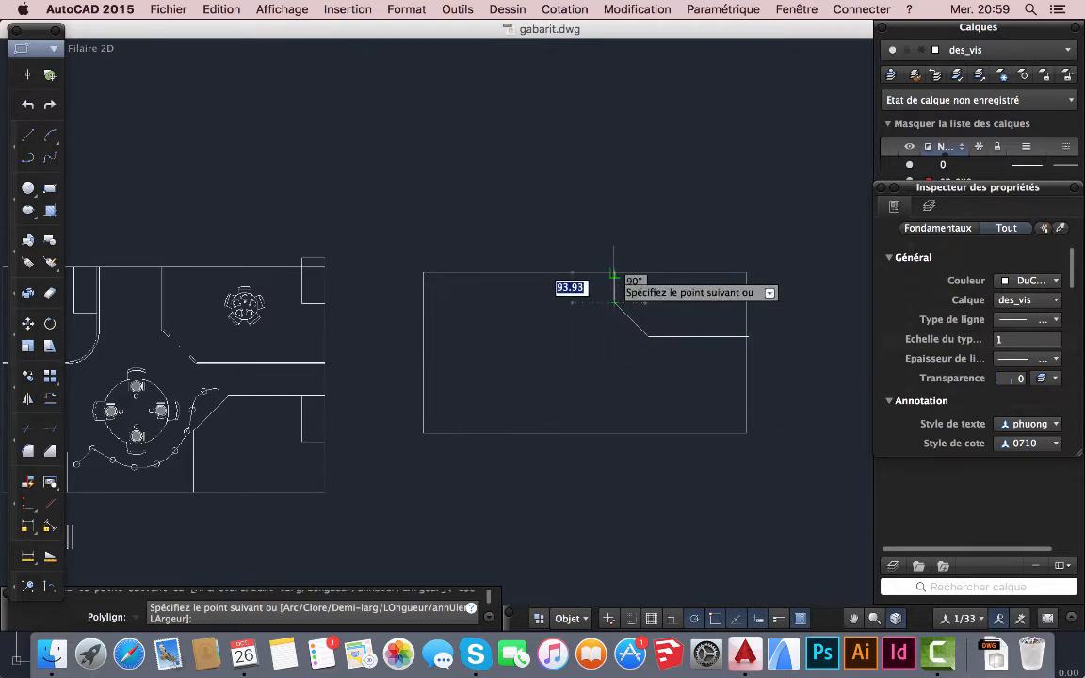
pyautogui.click(614, 273)
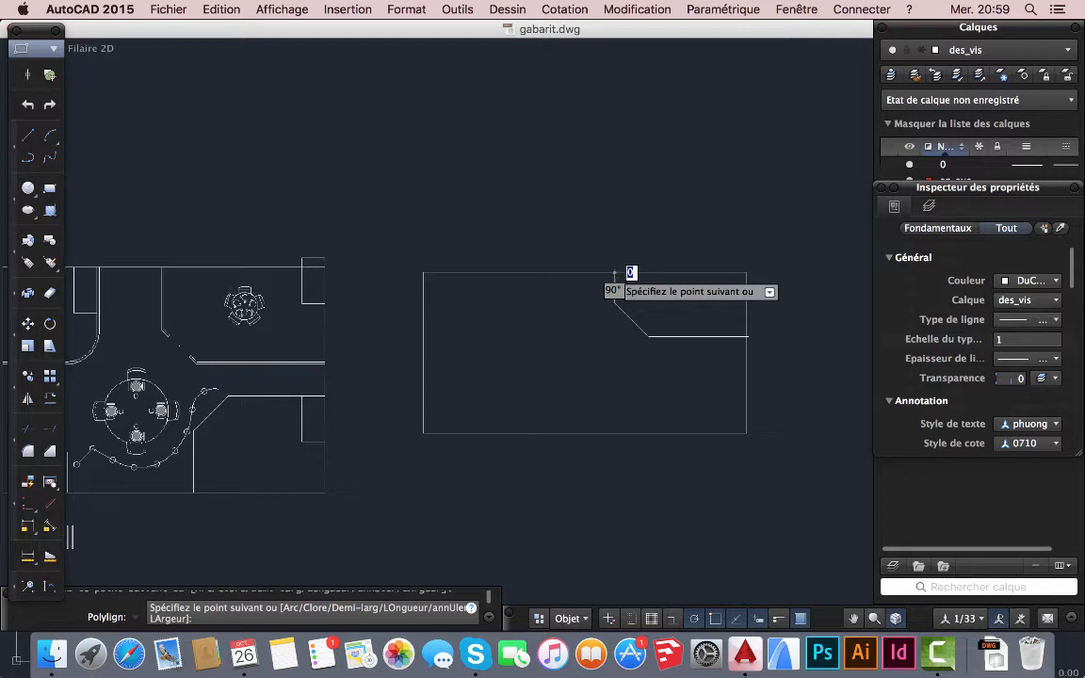
pyautogui.press('Return')
# - Offset the partition polyline toward the rectangle's upper-right corner to give the partition its thickness
pyautogui.scroll(5, 639, 323)
pyautogui.scroll(-5, 670, 344)
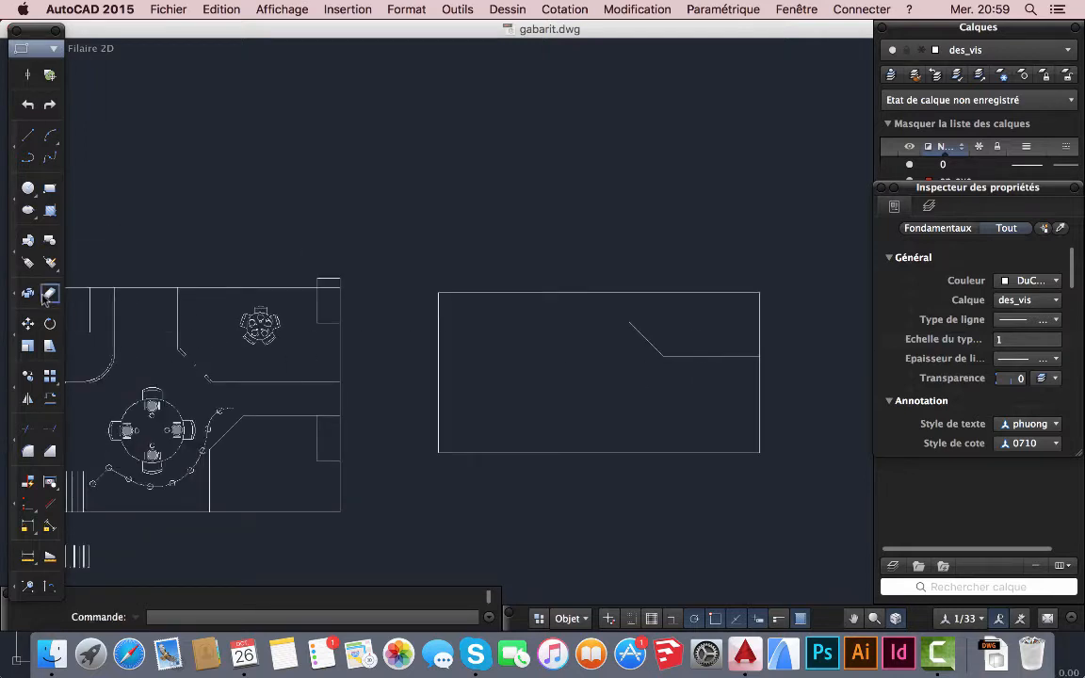
pyautogui.click(50, 400)
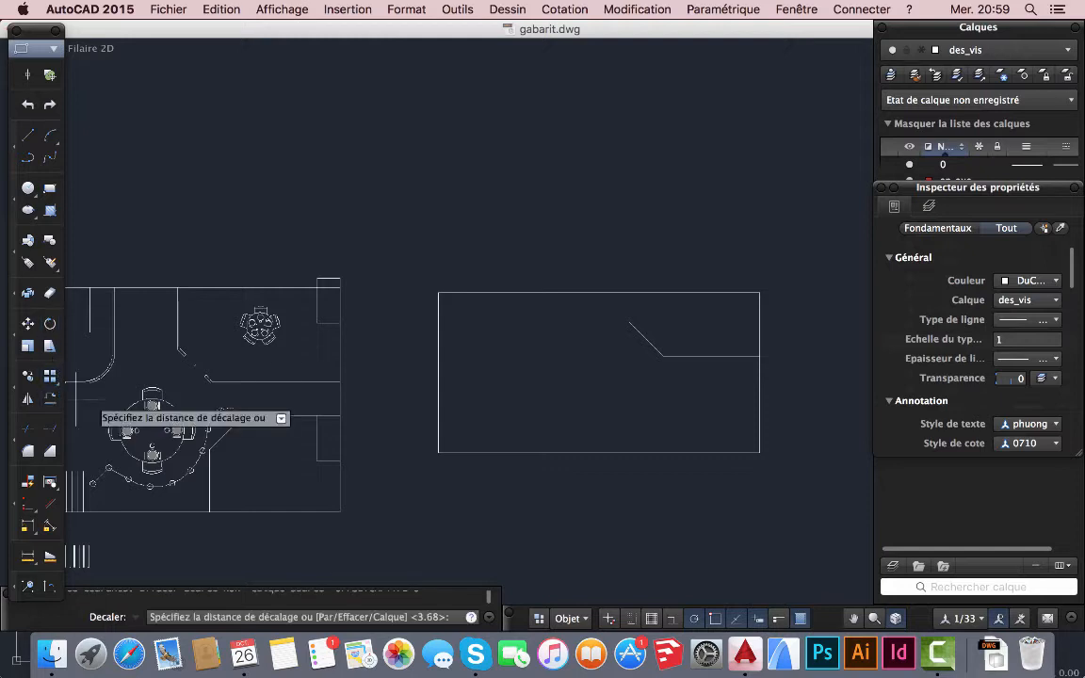
pyautogui.press('Return')
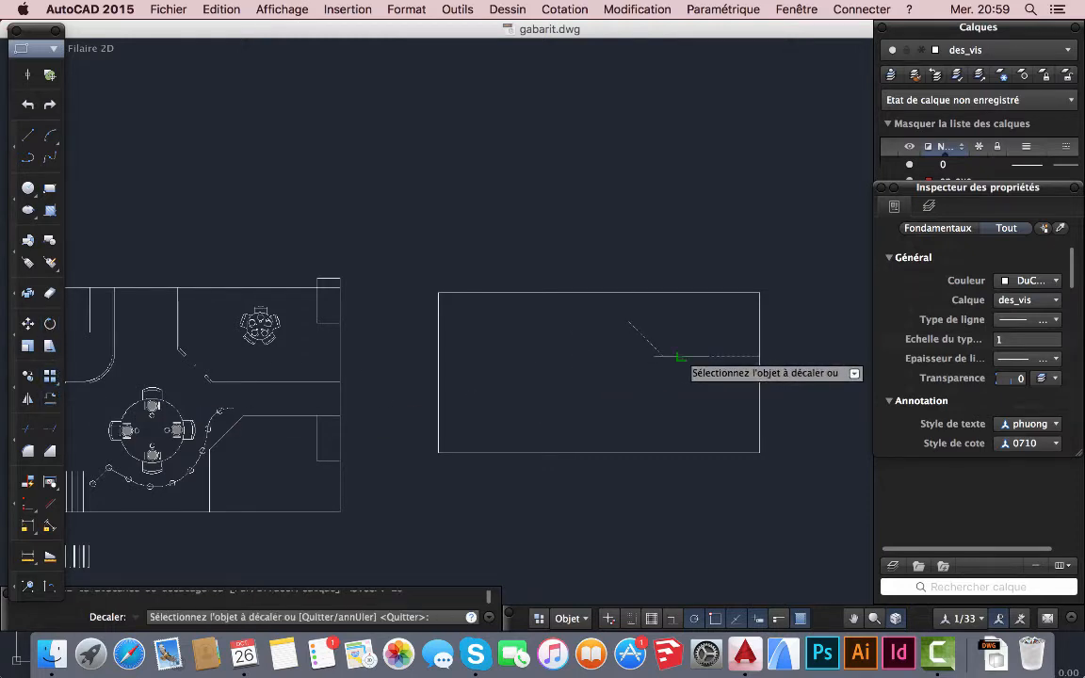
pyautogui.click(678, 357)
pyautogui.click(686, 343)
pyautogui.scroll(4, 635, 354)
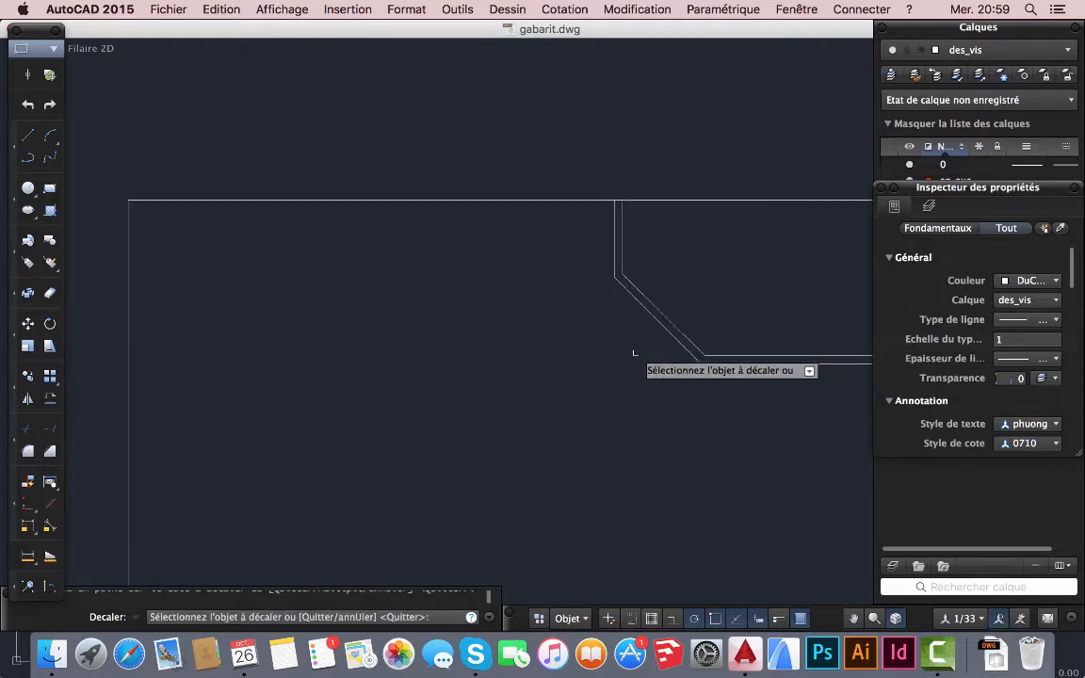
pyautogui.moveTo(635, 353)
pyautogui.mouseDown(button='middle')
pyautogui.moveTo(608, 436)
pyautogui.moveTo(556, 471)
pyautogui.mouseUp(button='middle')
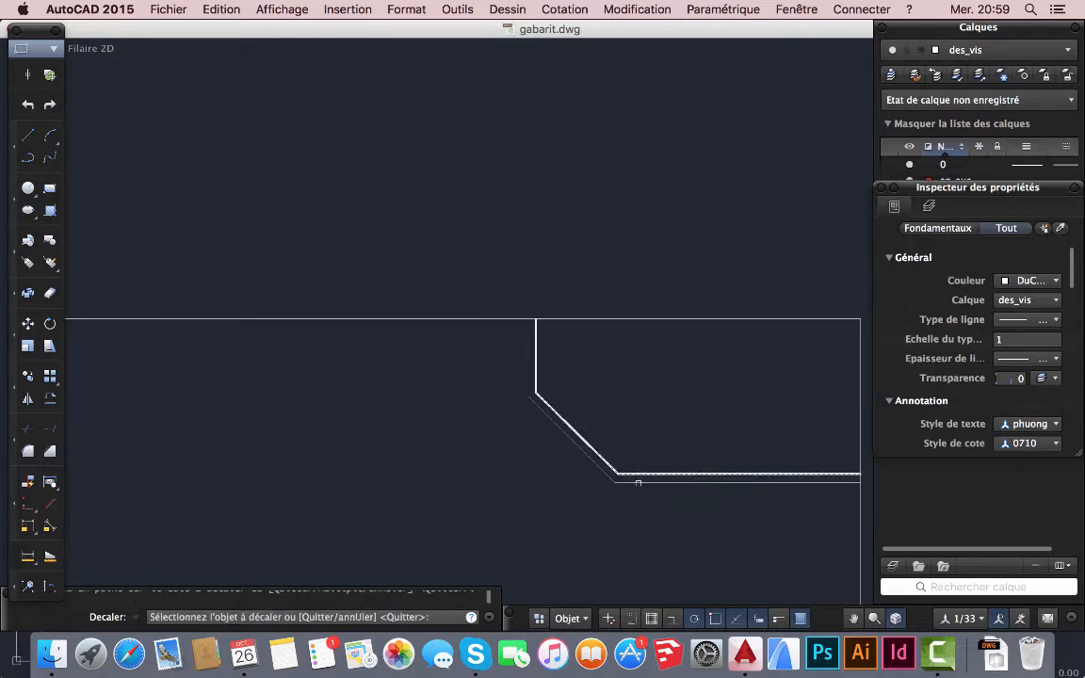
# - Draw a short perpendicular line across the partition's thickness, starting from the midpoint of its outer diagonal segment
pyautogui.click(34, 139)
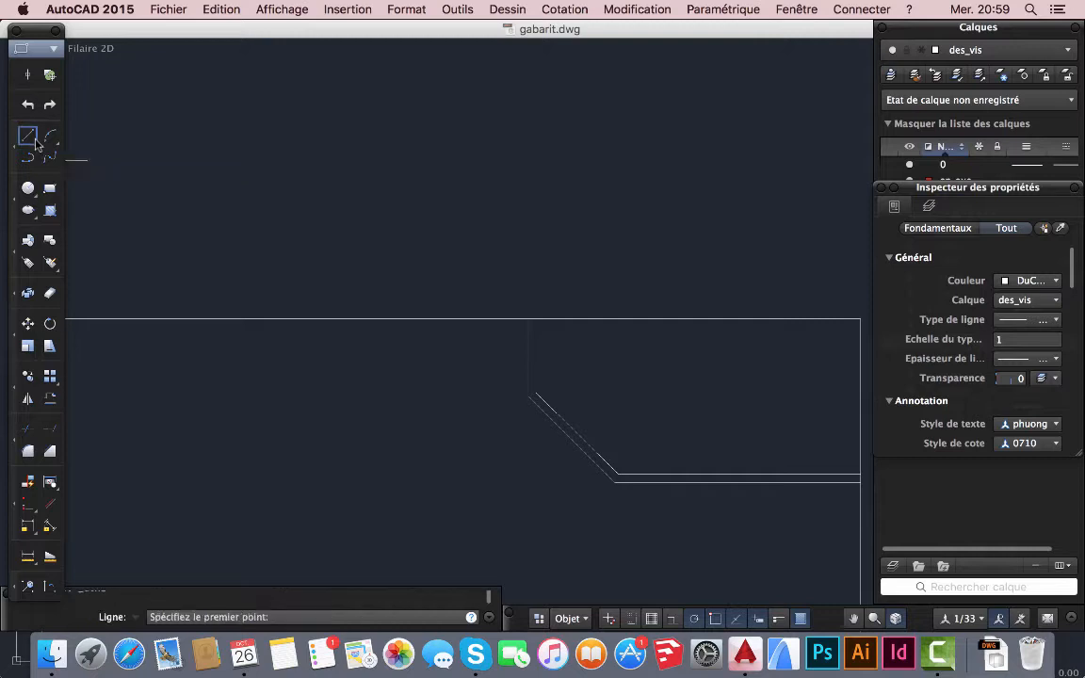
pyautogui.click(564, 436)
pyautogui.scroll(8, 563, 436)
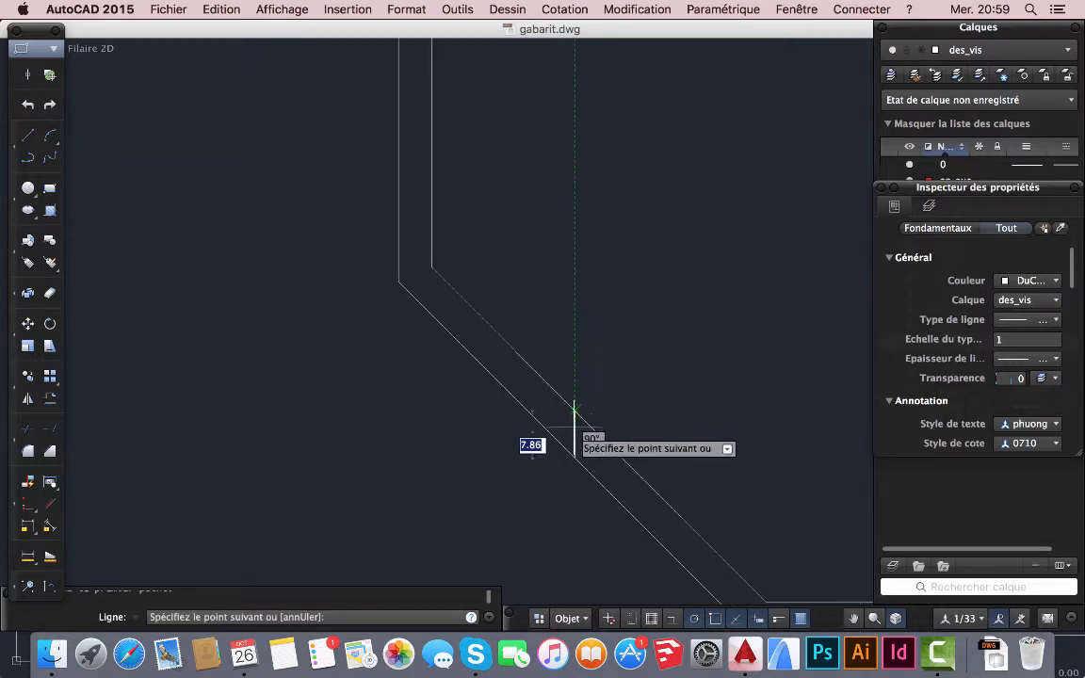
pyautogui.write('10')
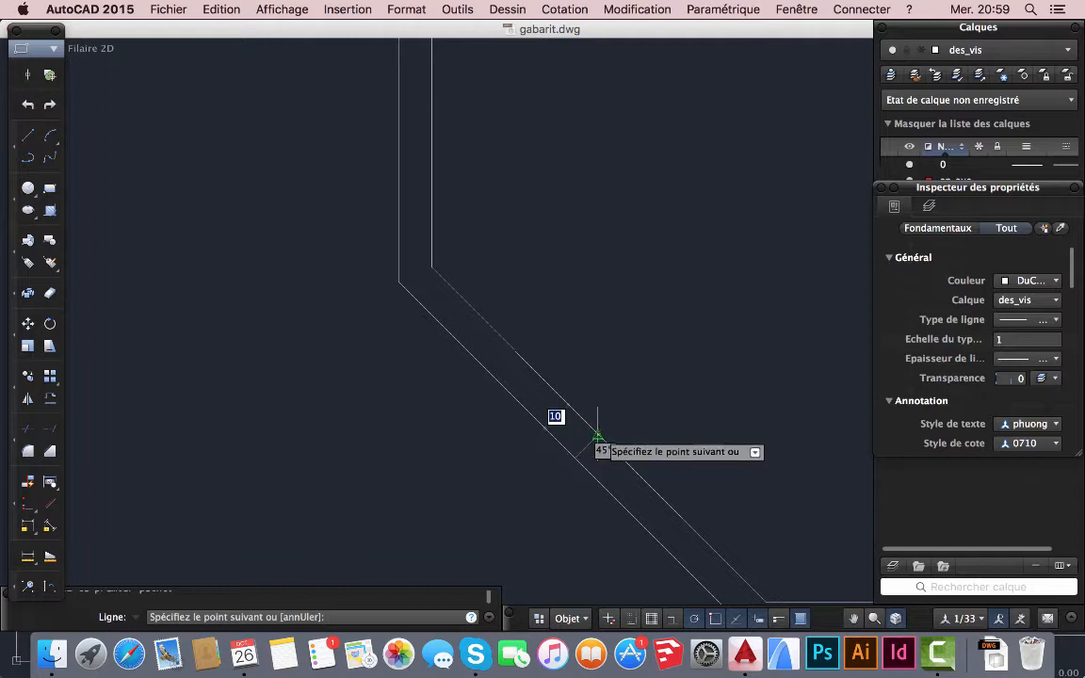
pyautogui.press('Return')
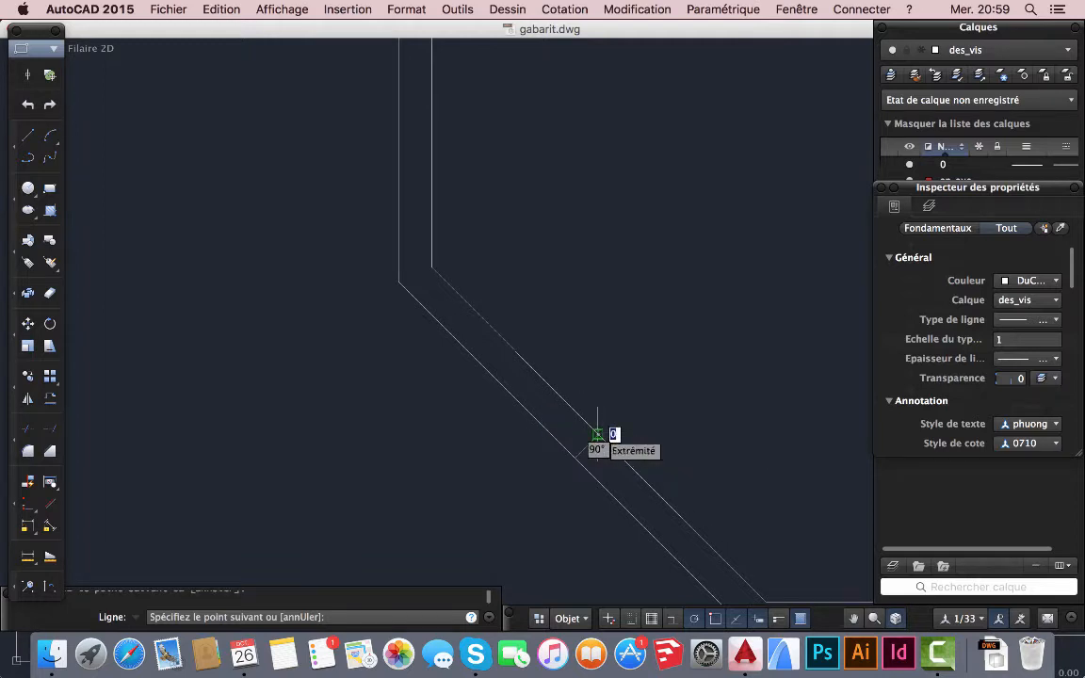
pyautogui.press('Escape')
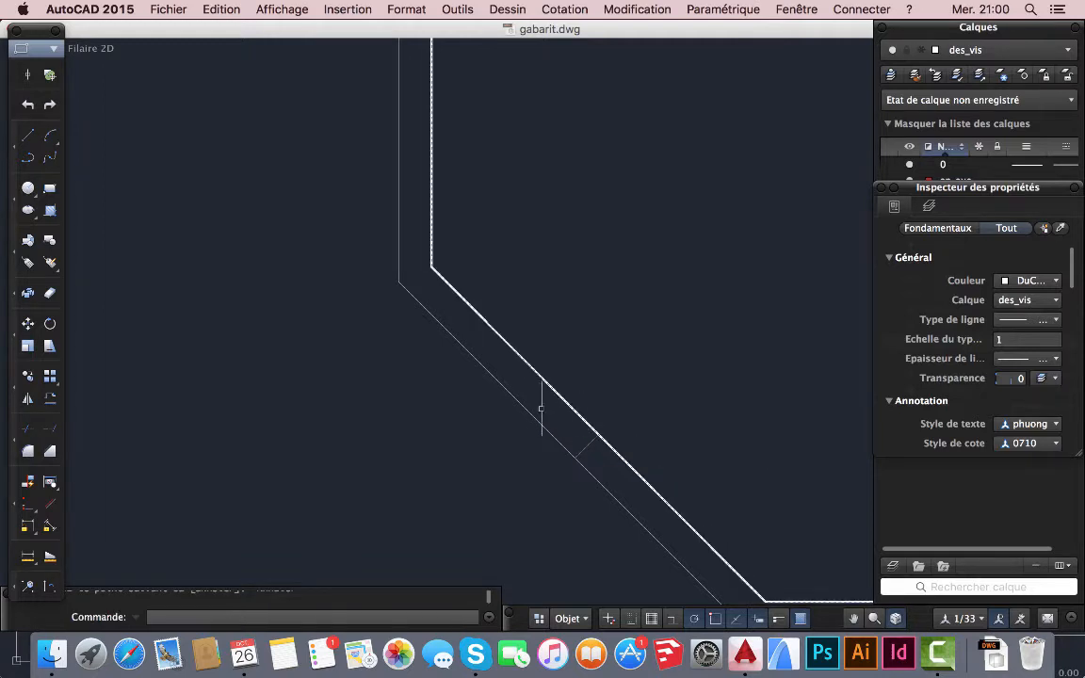
# - Offset the short cross line by 45 to both sides along the partition's diagonal
pyautogui.scroll(-5, 541, 408)
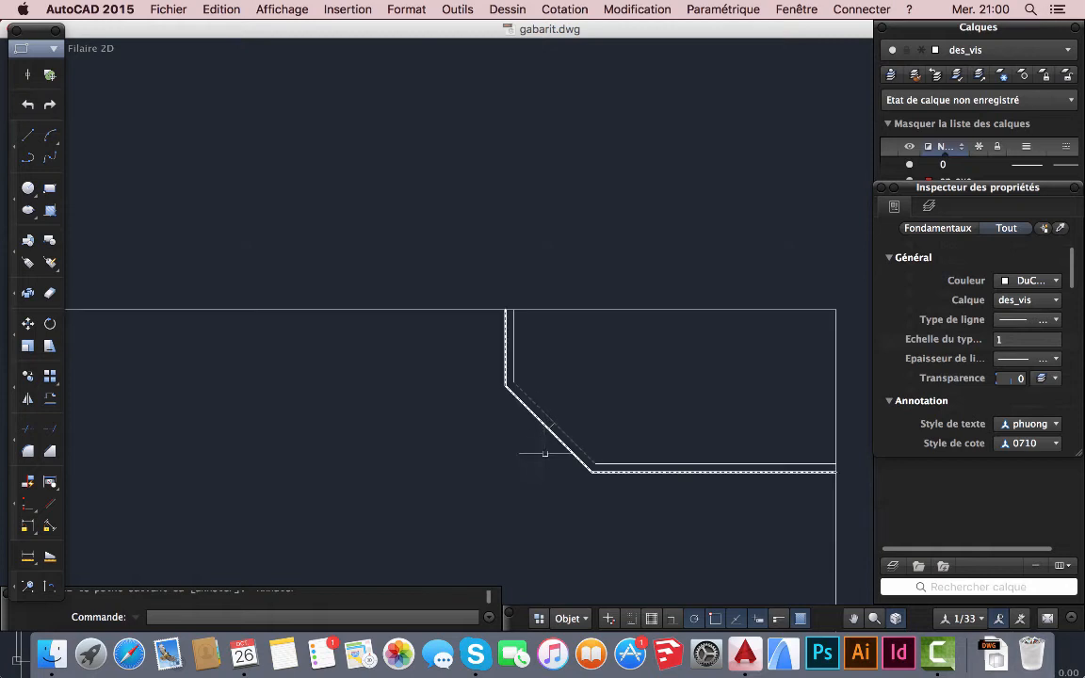
pyautogui.click(50, 400)
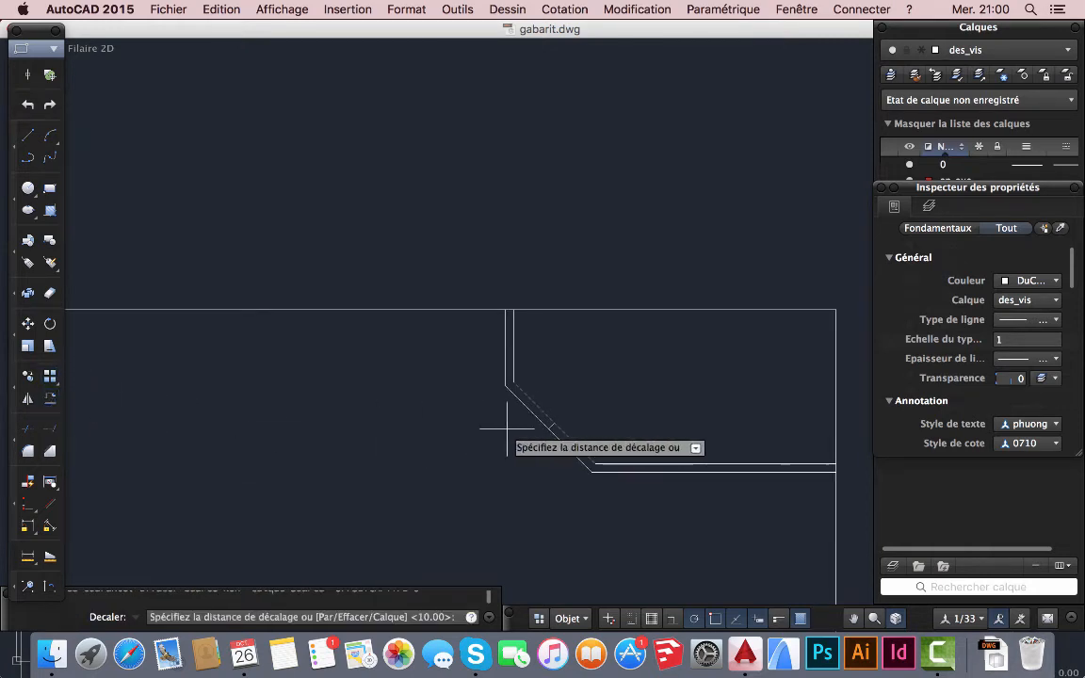
pyautogui.scroll(3, 508, 435)
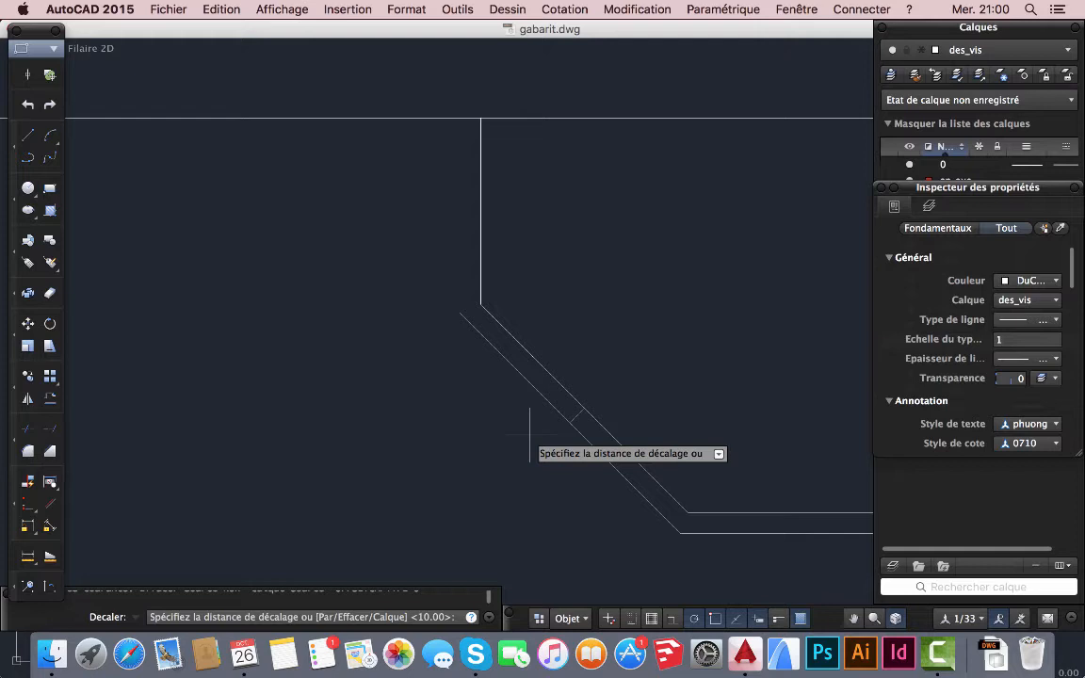
pyautogui.press('Return')
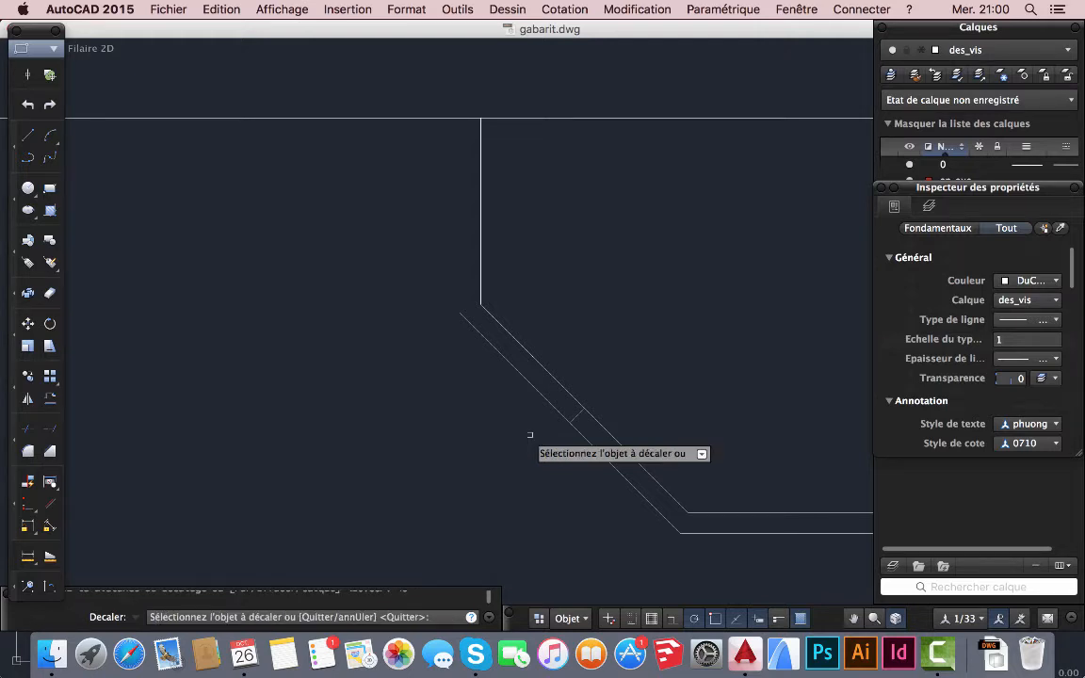
pyautogui.click(577, 416)
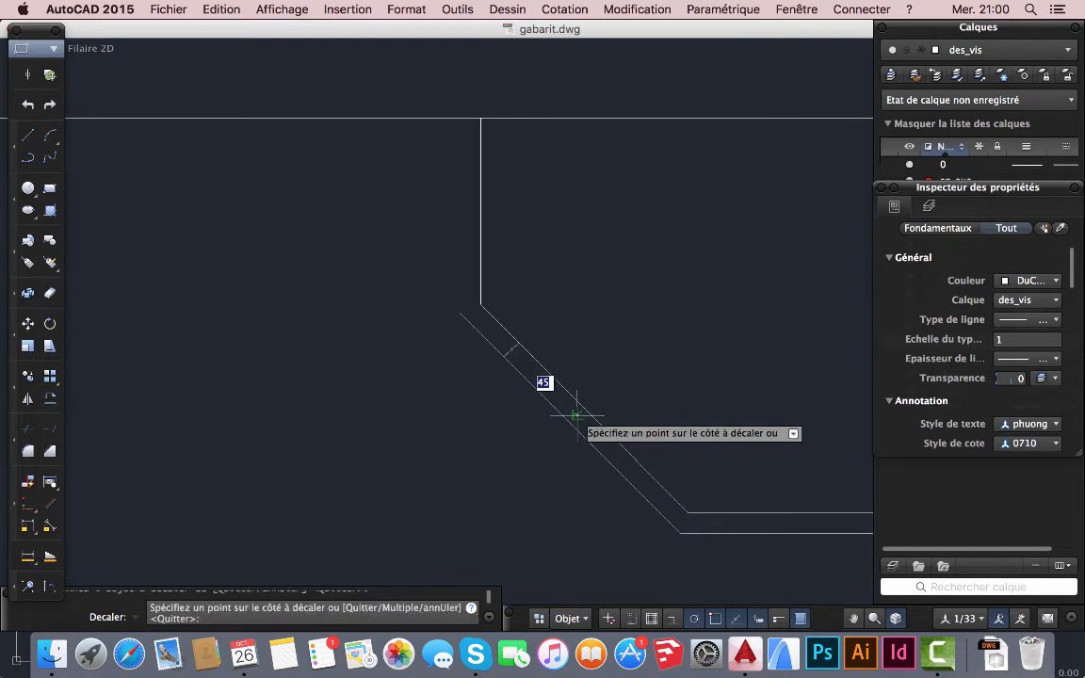
pyautogui.click(545, 366)
pyautogui.click(577, 416)
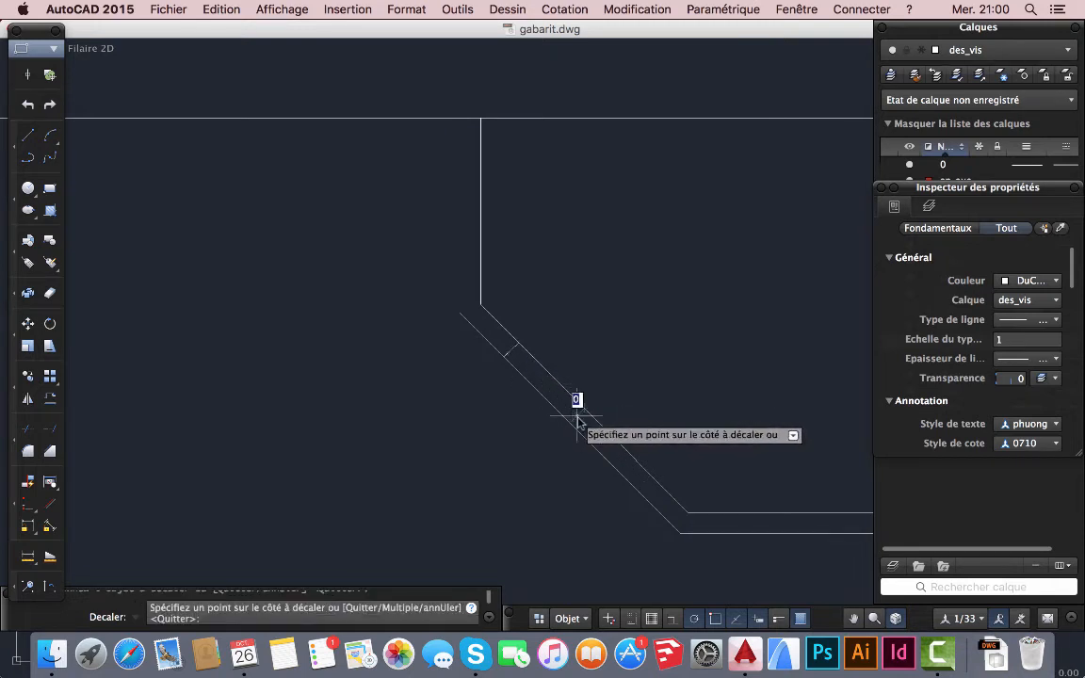
pyautogui.click(694, 518)
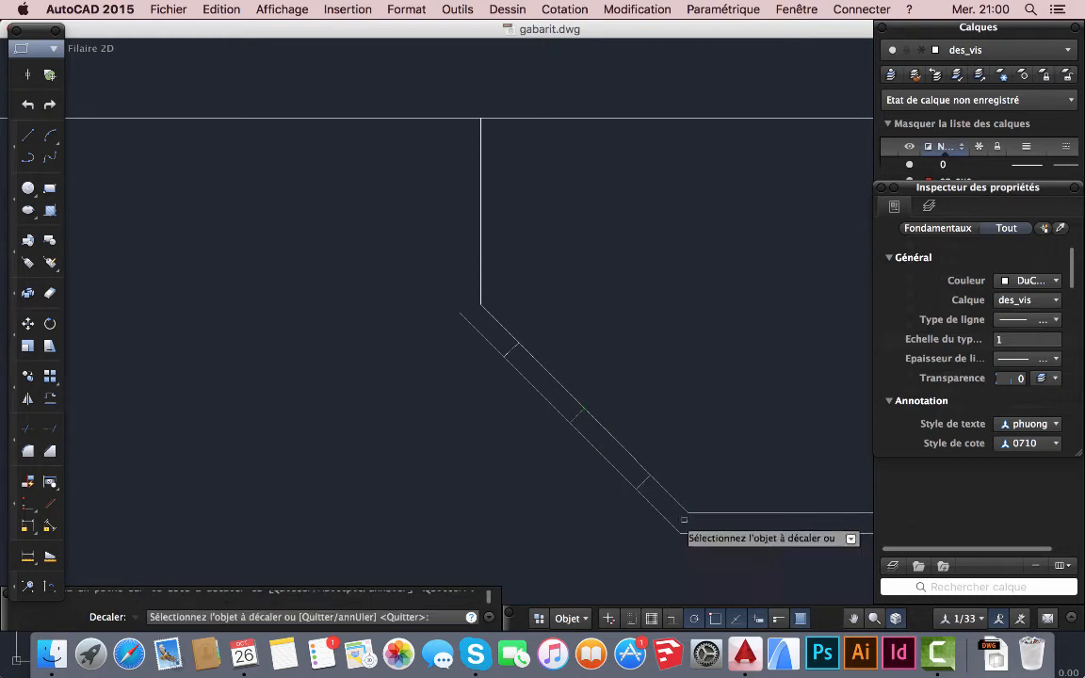
# - Trim both diagonal partition lines between the two outer cross lines to create an opening
pyautogui.scroll(-3, 377, 460)
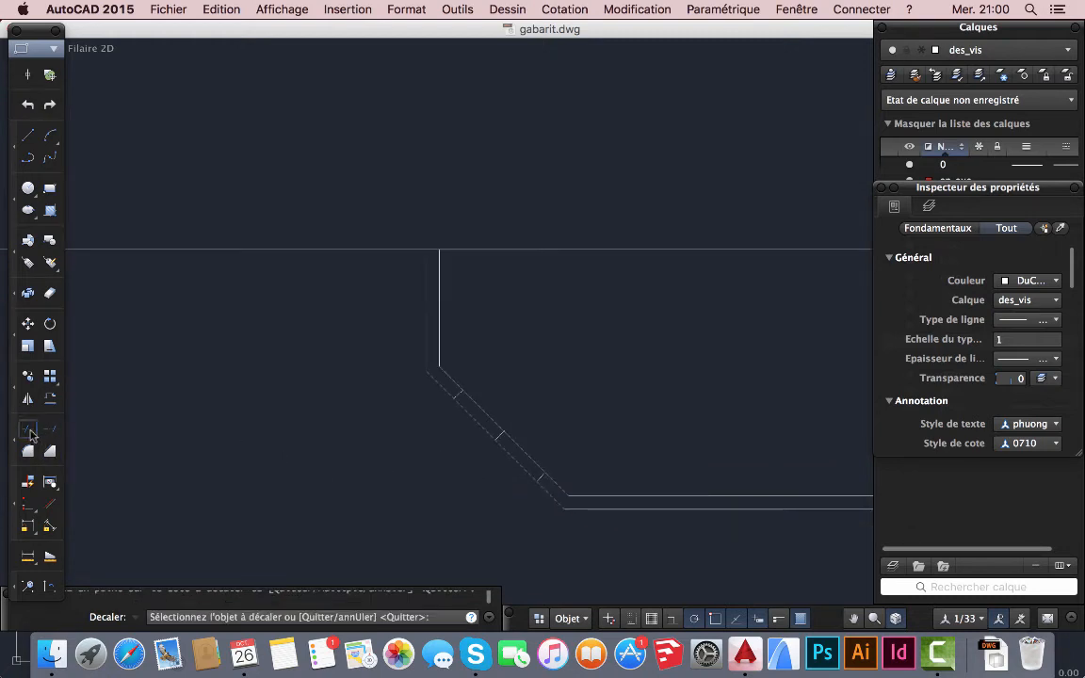
pyautogui.click(28, 431)
pyautogui.click(547, 514)
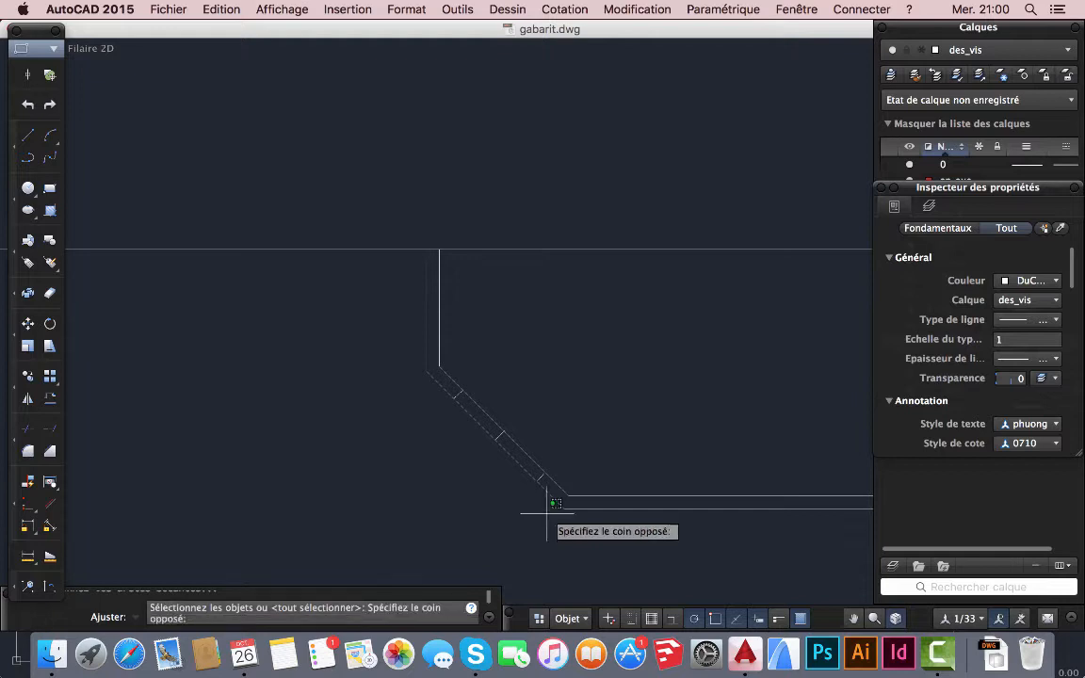
pyautogui.click(452, 366)
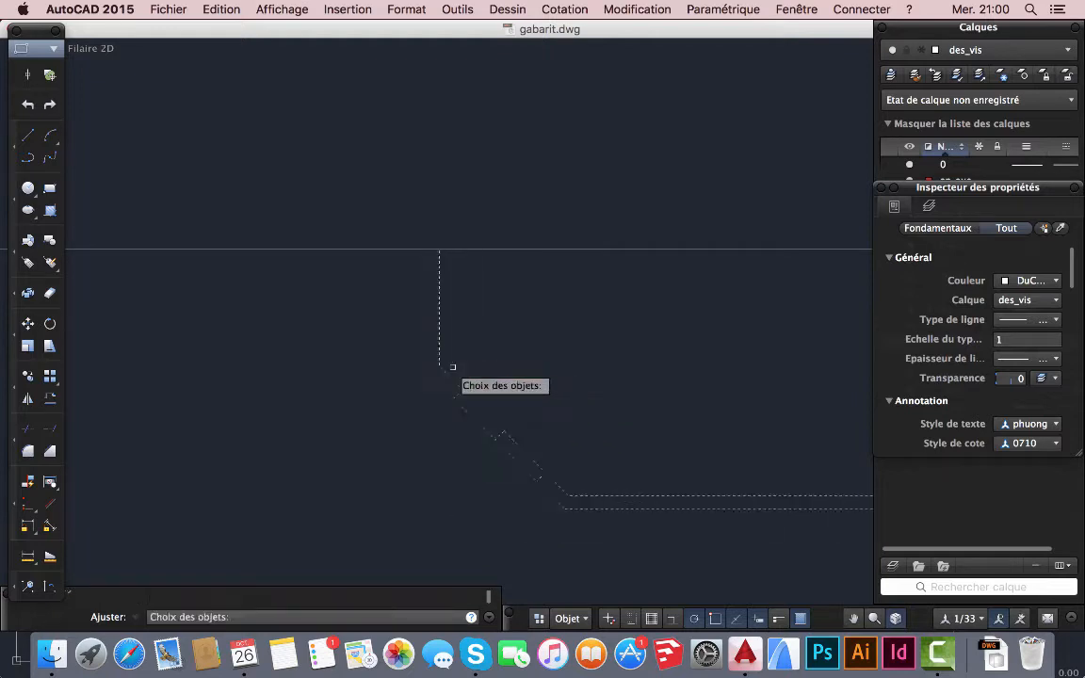
pyautogui.press('Return')
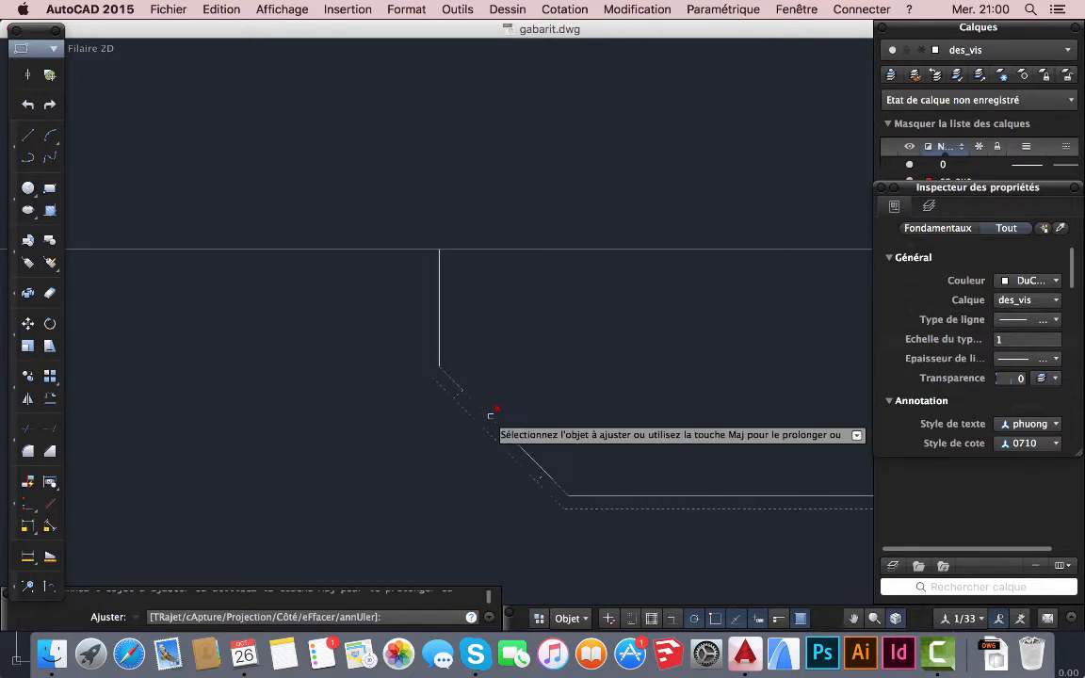
pyautogui.click(478, 425)
pyautogui.click(533, 461)
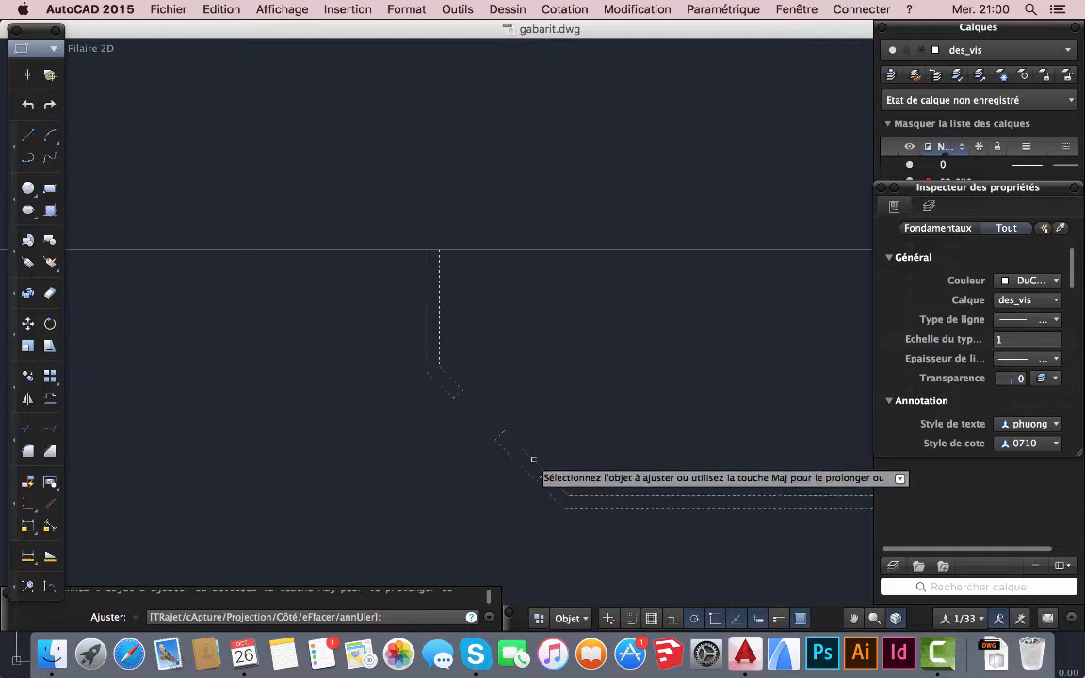
# - Draw lines from the rectangle's upper edge, tracked 300 from its upper-left corner, going 300 straight down and horizontally to the left edge
pyautogui.scroll(-3, 484, 460)
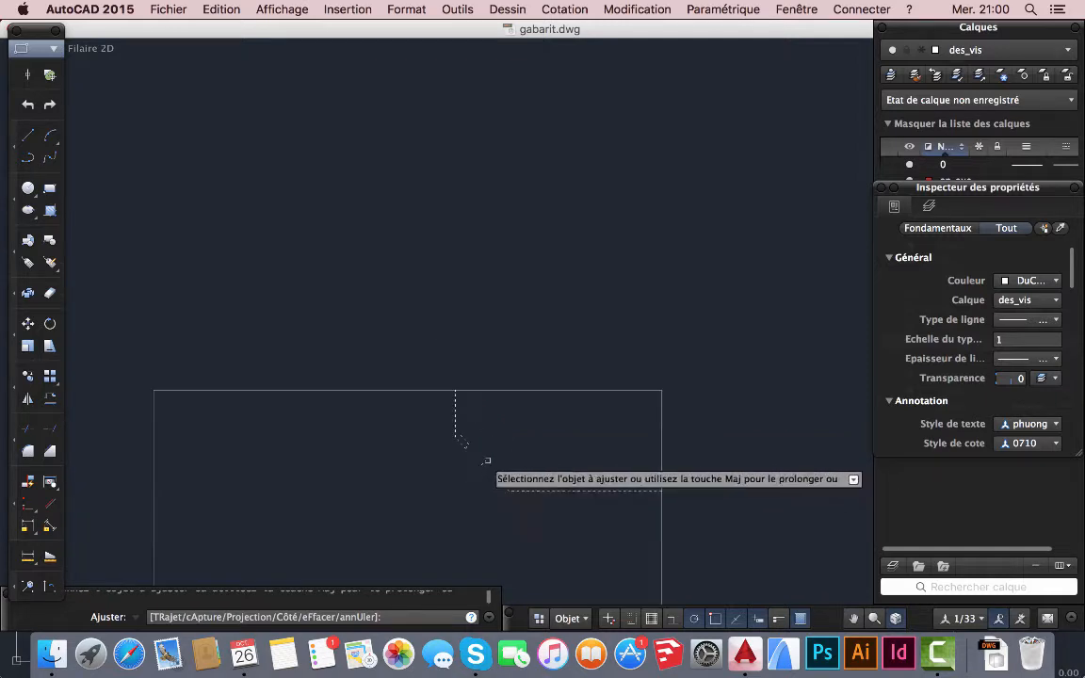
pyautogui.moveTo(485, 461); pyautogui.dragTo(720, 339, button='middle')
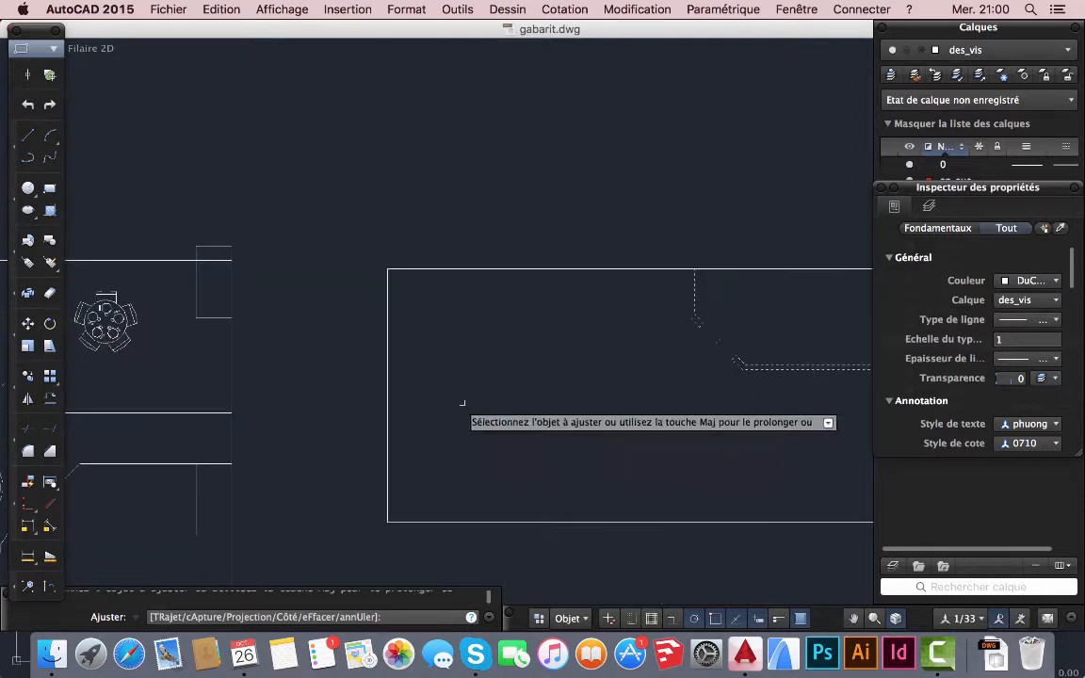
pyautogui.moveTo(480, 402)
pyautogui.mouseDown(button='middle')
pyautogui.moveTo(591, 375)
pyautogui.moveTo(755, 306)
pyautogui.moveTo(841, 340)
pyautogui.mouseUp(button='middle')
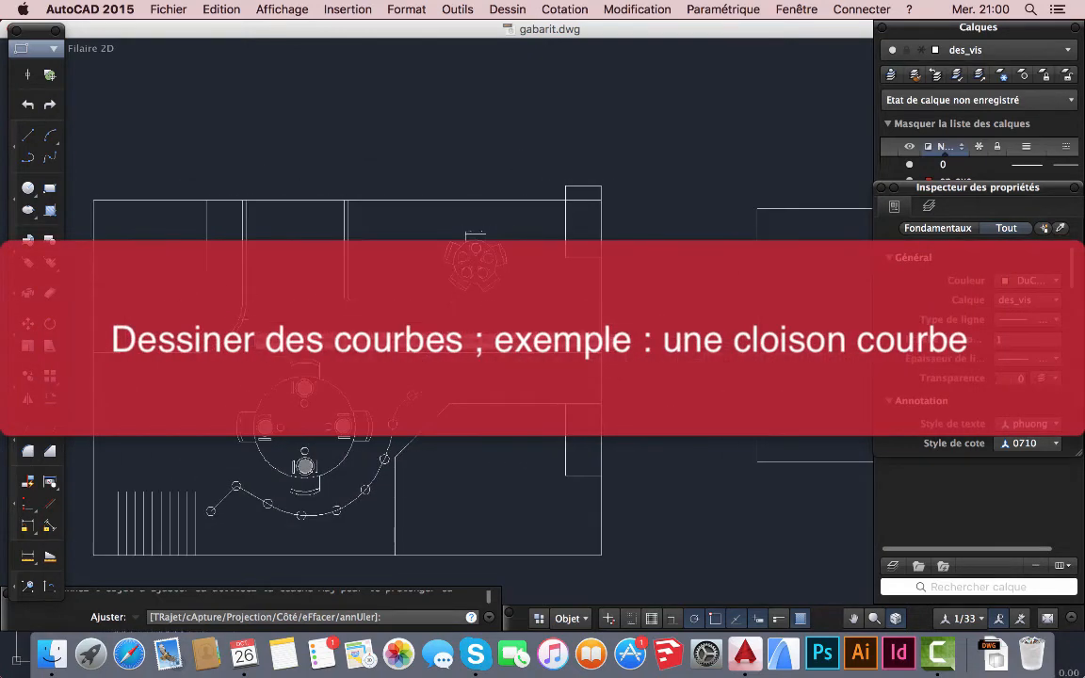
pyautogui.click(193, 352)
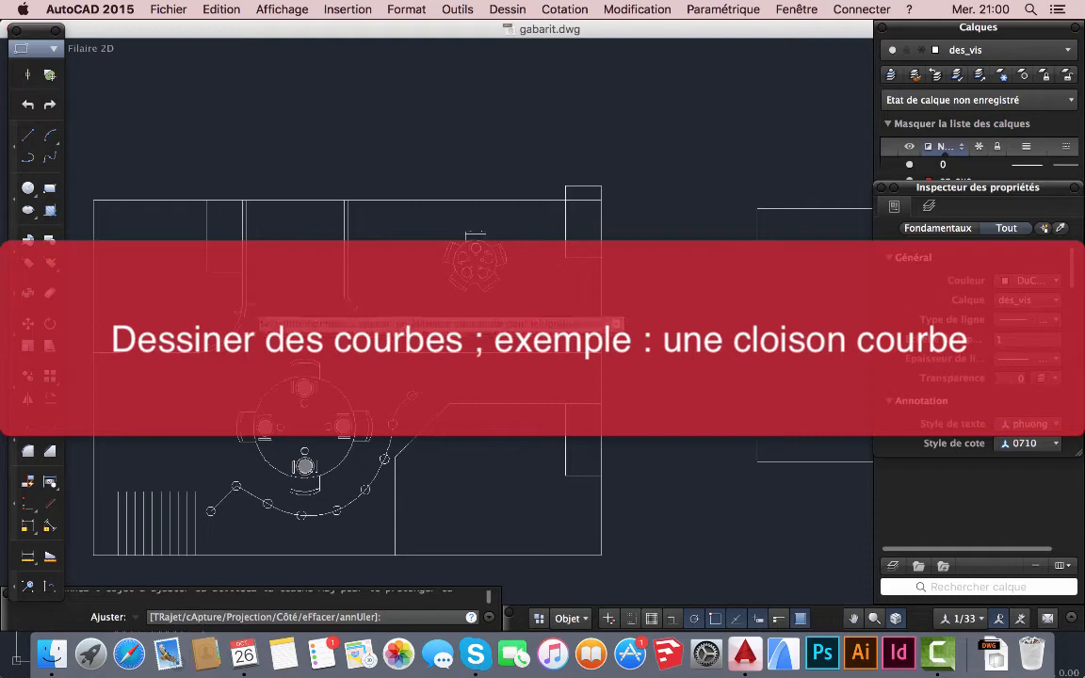
pyautogui.scroll(-2, 224, 335)
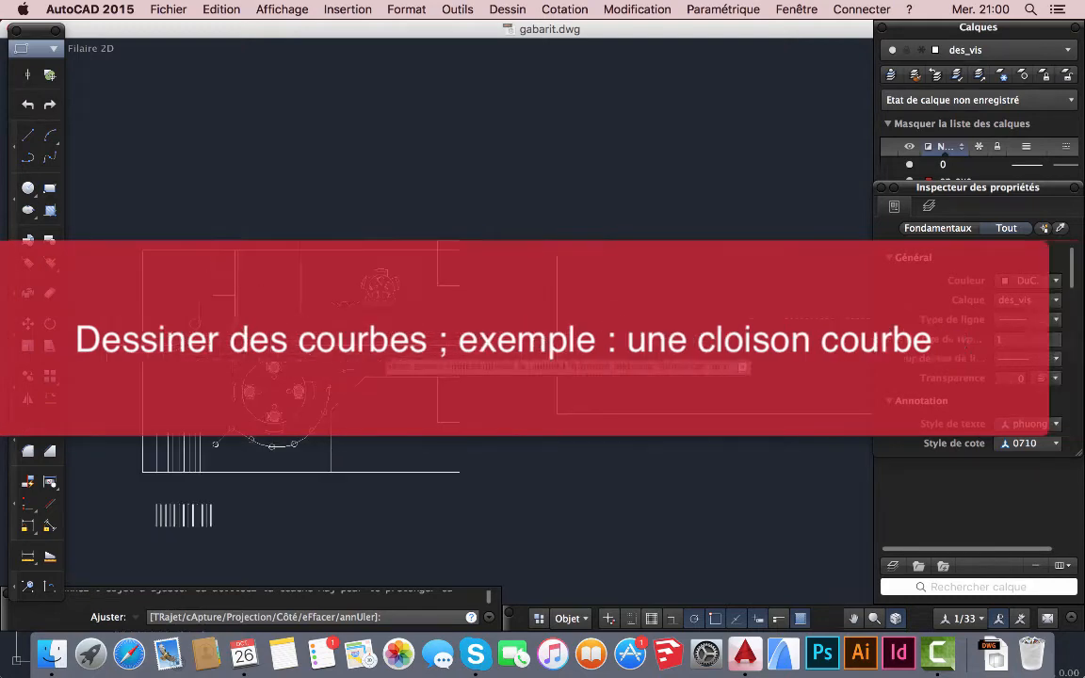
pyautogui.moveTo(599, 309); pyautogui.dragTo(457, 314, button='middle')
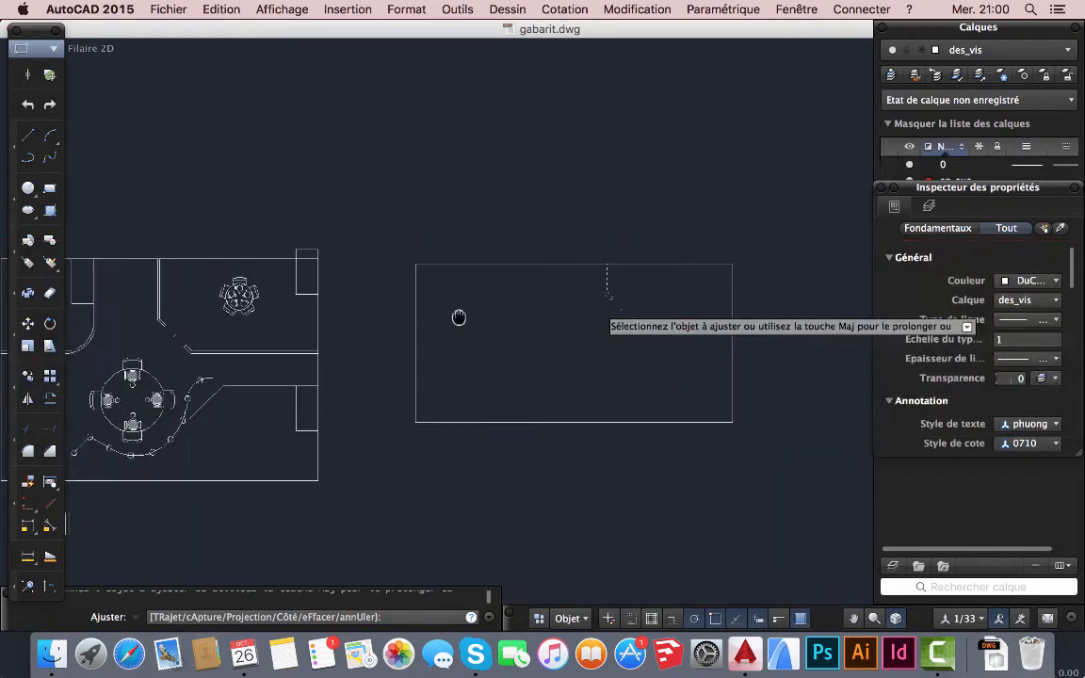
pyautogui.click(28, 135)
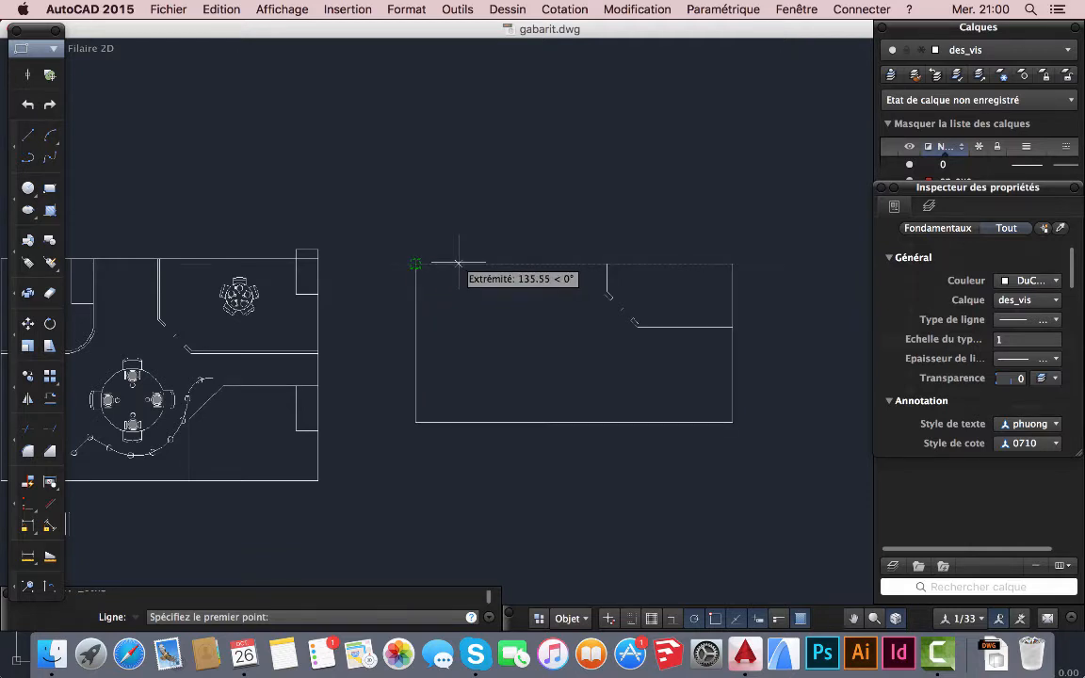
pyautogui.write('300')
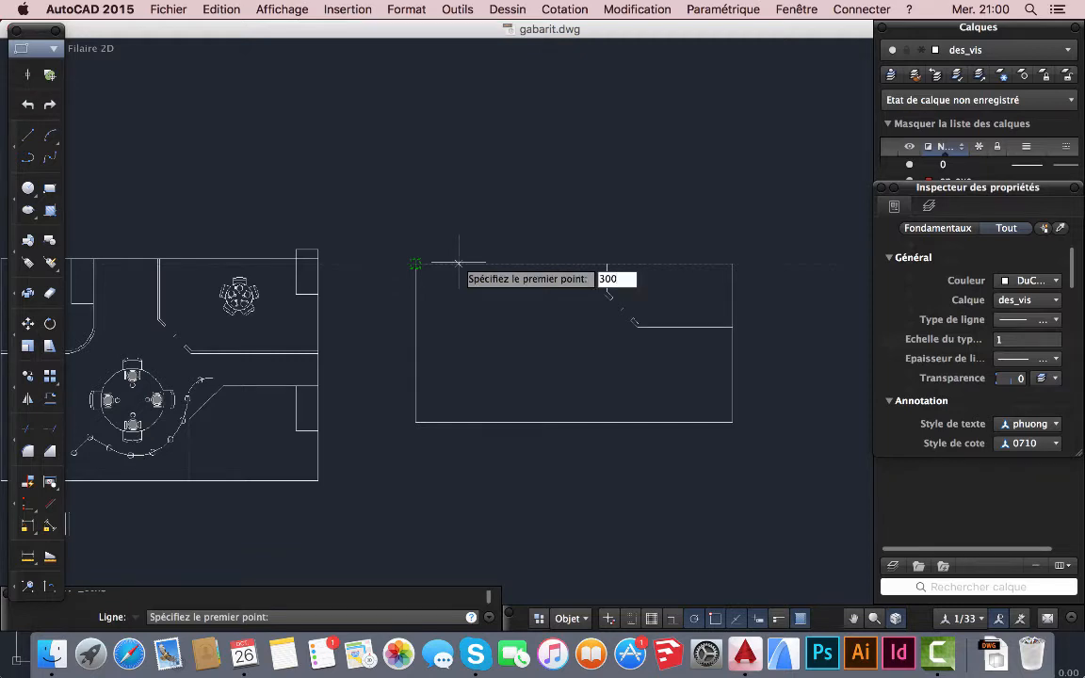
pyautogui.press('Return')
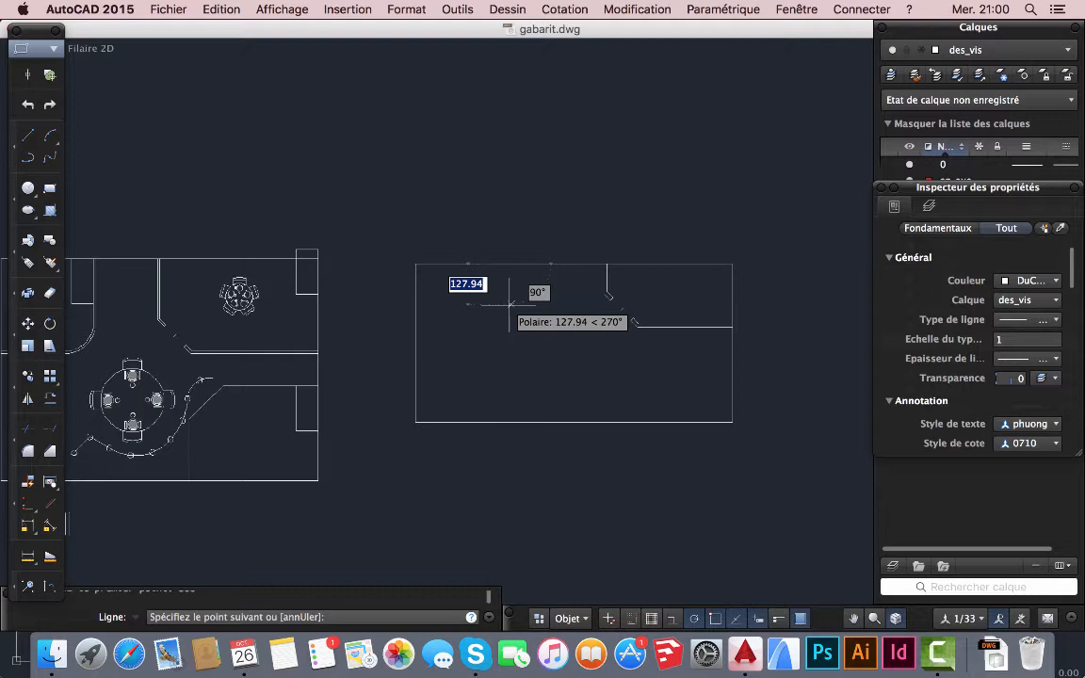
pyautogui.write('300')
pyautogui.press('Return')
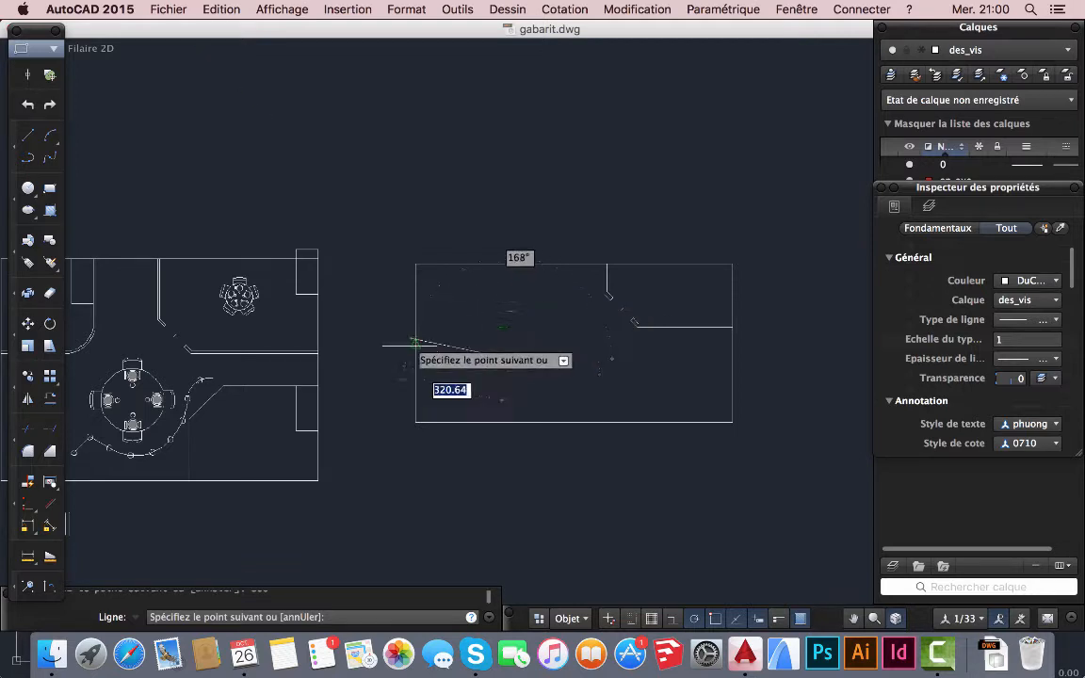
pyautogui.click(414, 360)
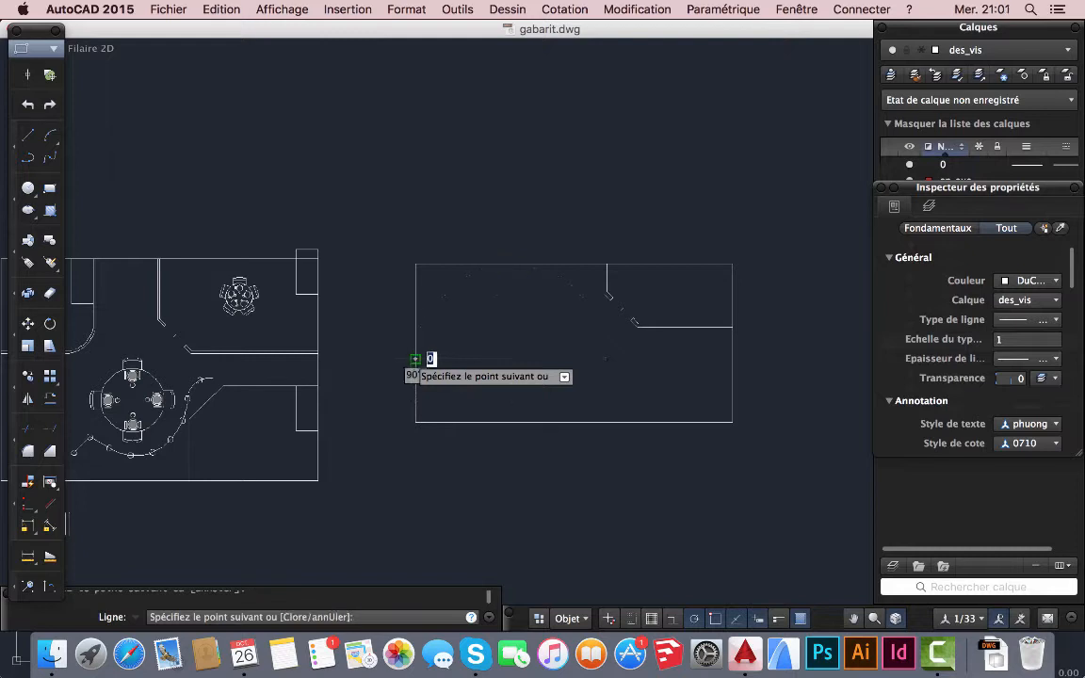
pyautogui.press('Return')
# - Fillet the corner between the new vertical and horizontal lines with a radius of 100
pyautogui.scroll(5, 509, 354)
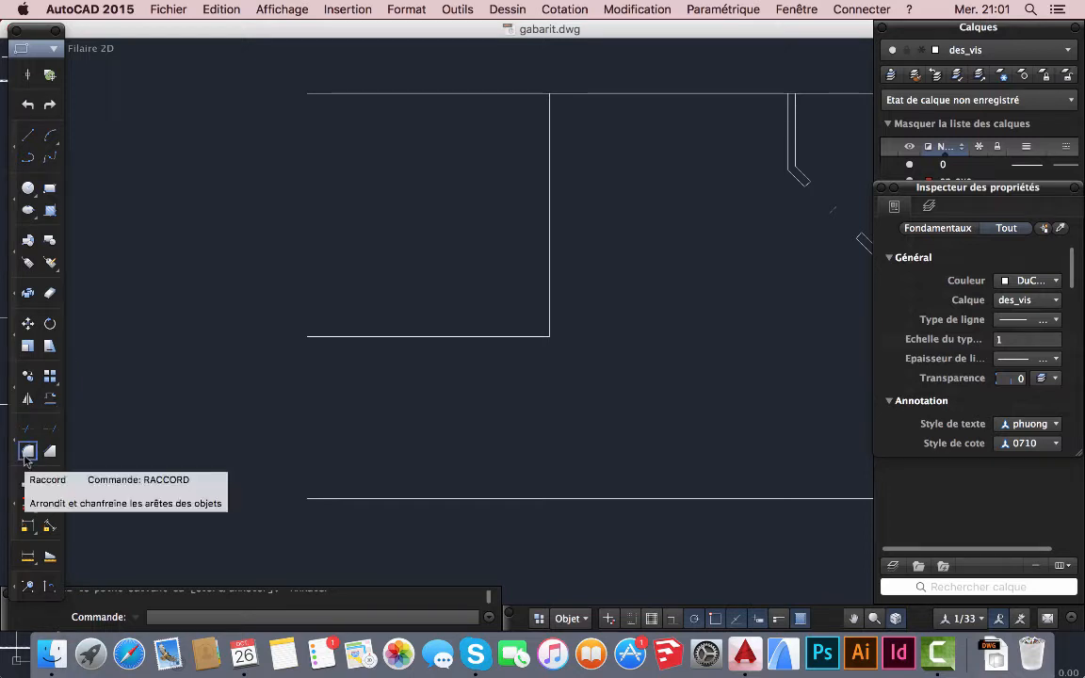
pyautogui.click(28, 453)
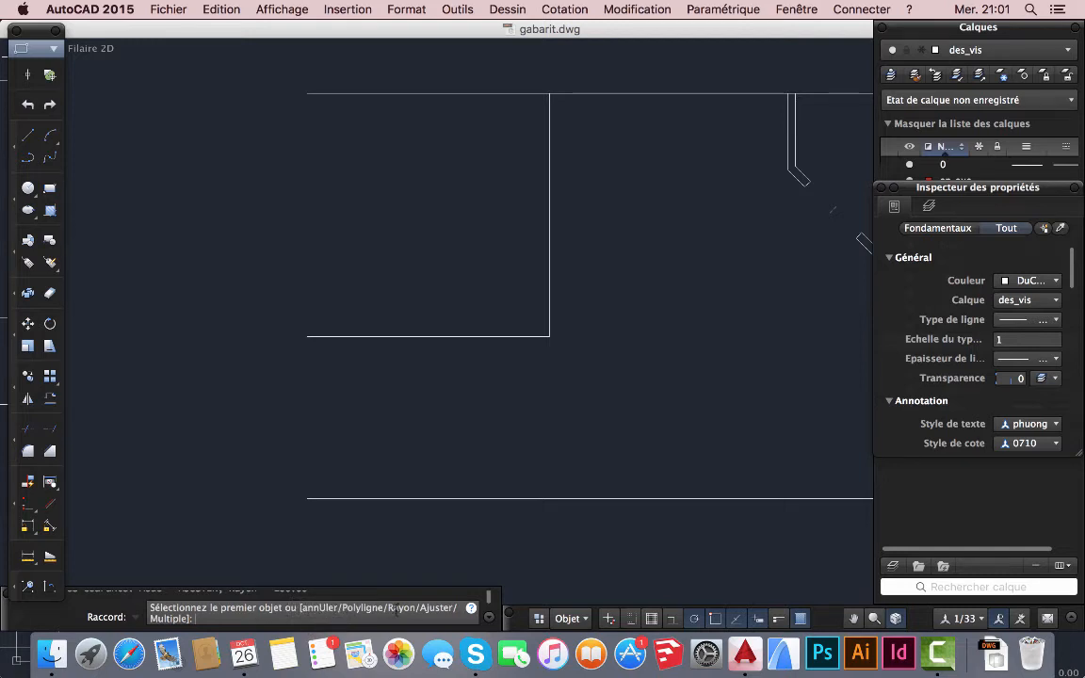
pyautogui.write('R')
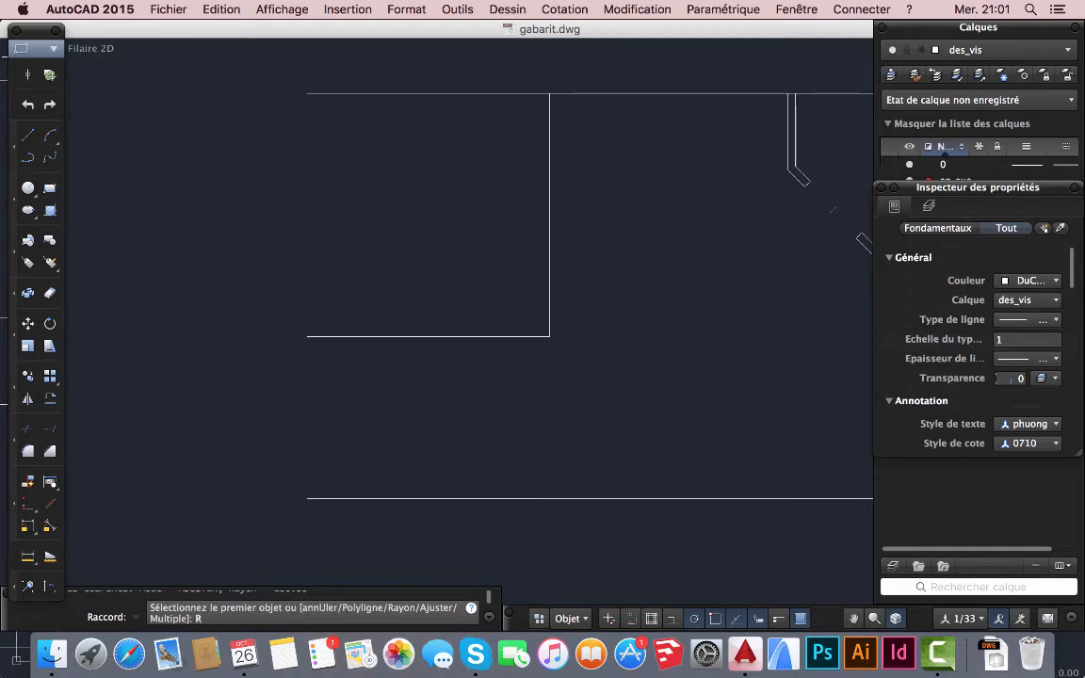
pyautogui.press('Return')
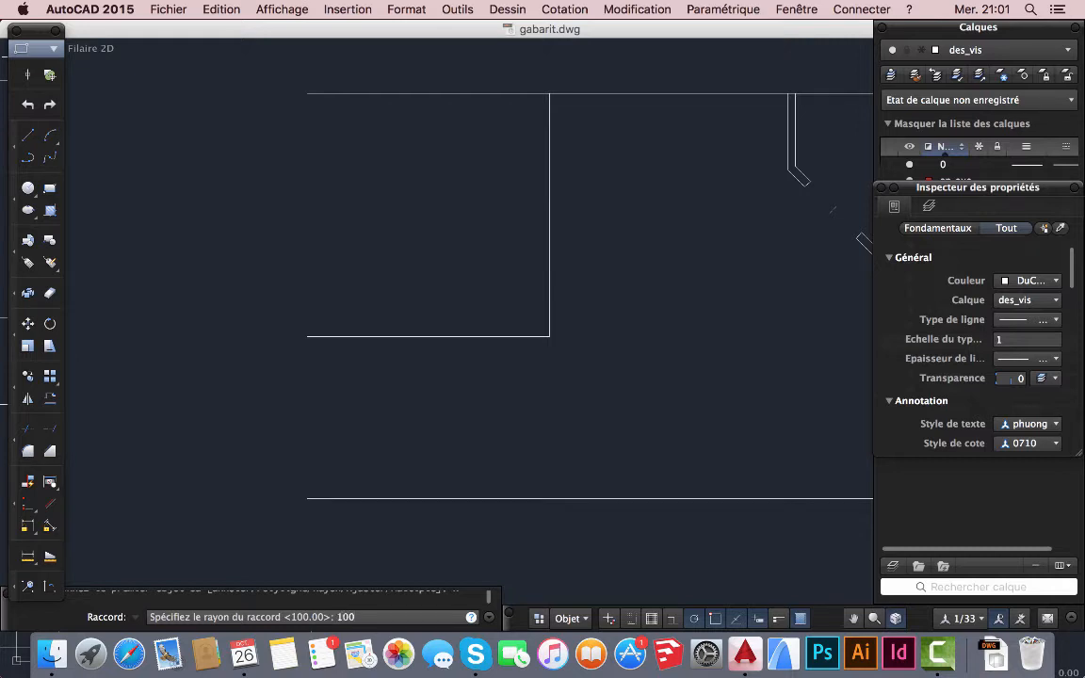
pyautogui.write('100')
pyautogui.press('Return')
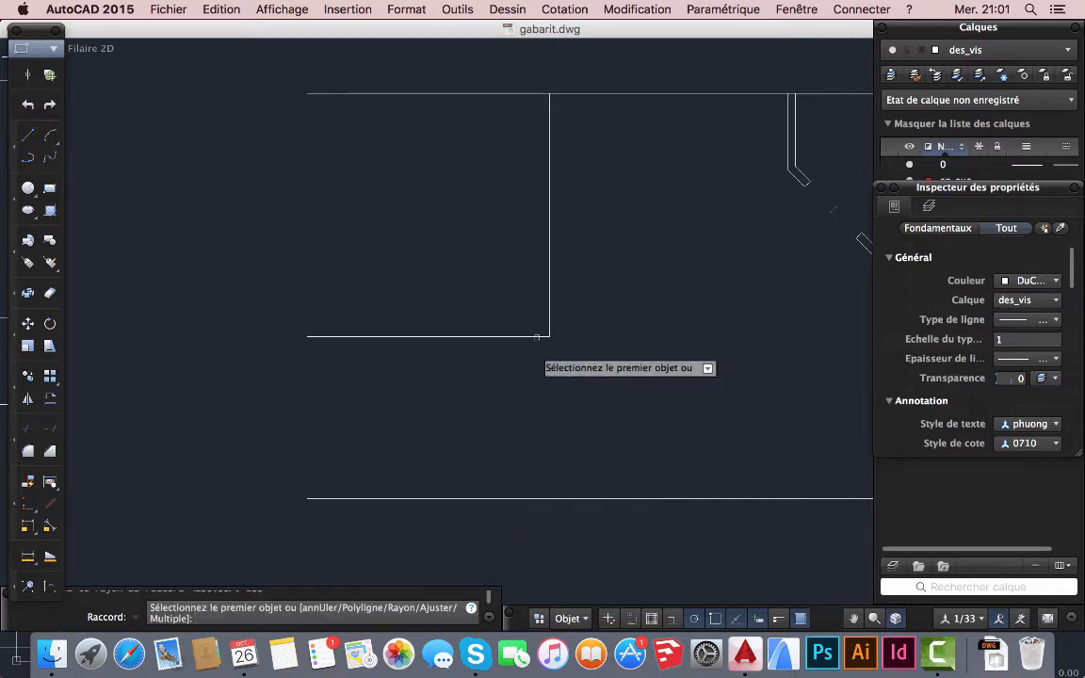
pyautogui.click(522, 335)
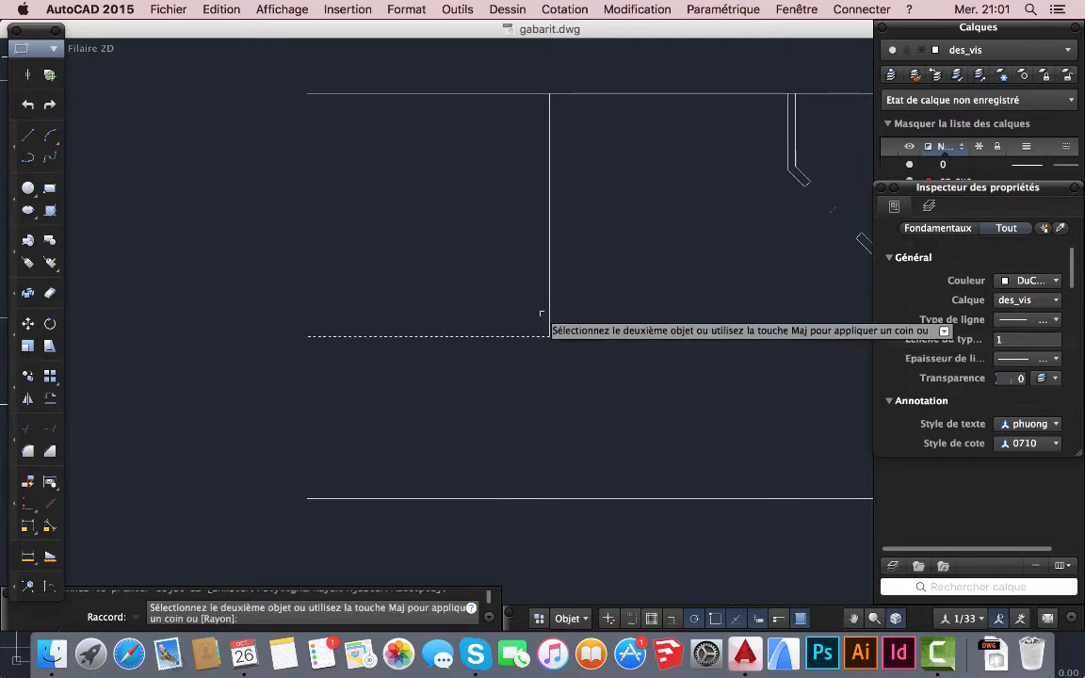
pyautogui.click(550, 307)
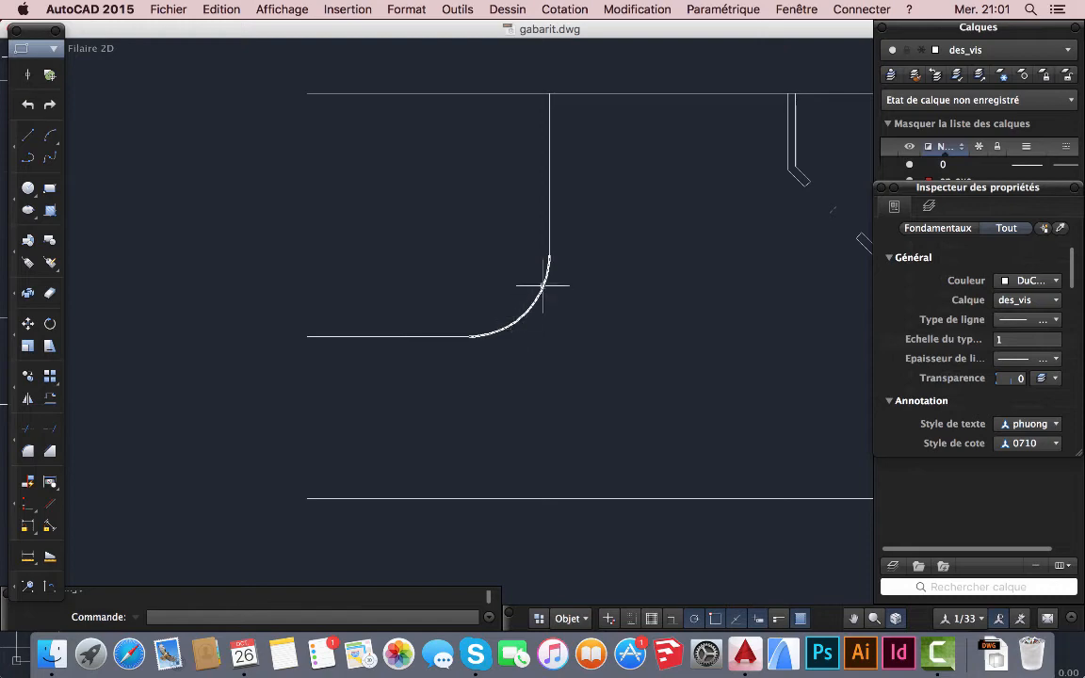
# - Add a radius dimension to the fillet arc as a check, and delete that dimension
pyautogui.click(558, 10)
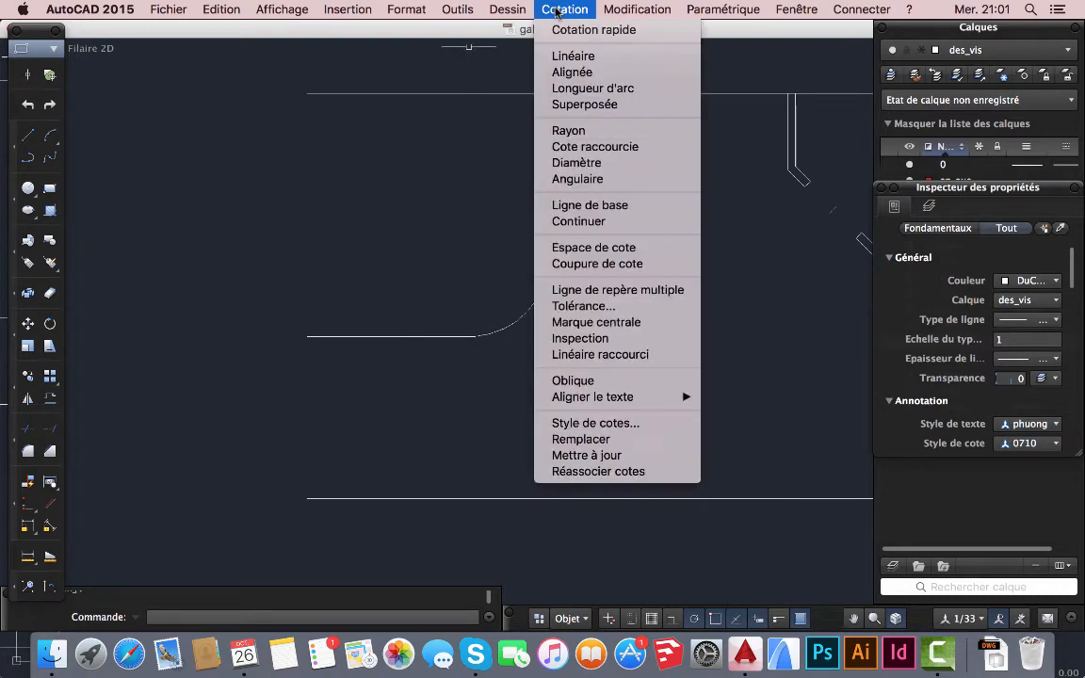
pyautogui.click(569, 130)
pyautogui.click(525, 313)
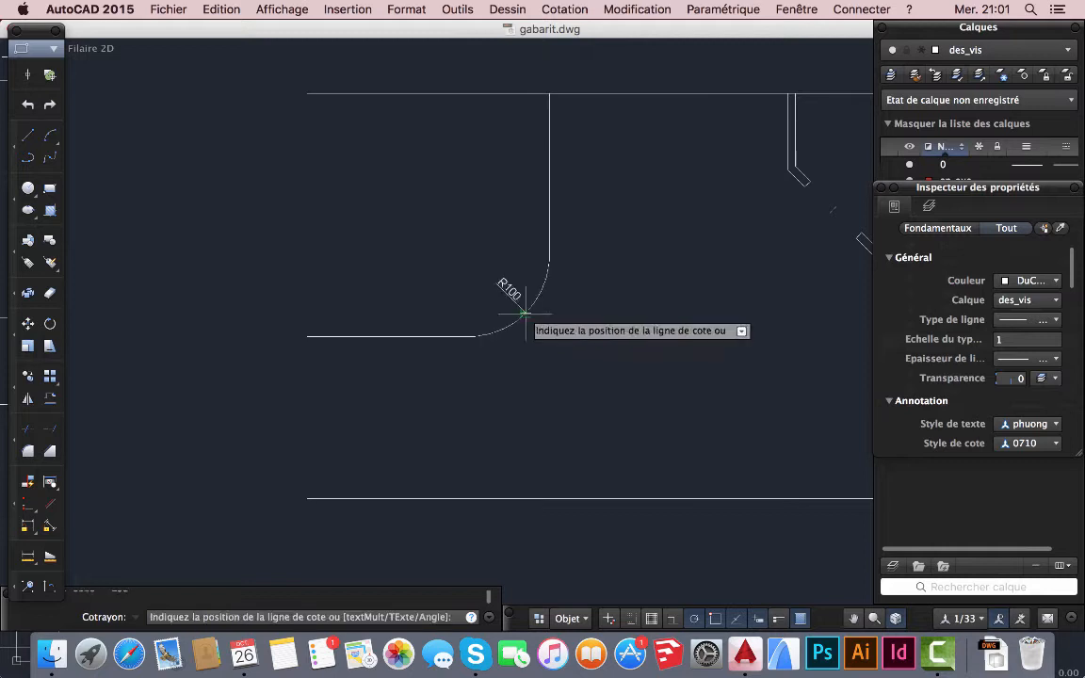
pyautogui.click(555, 322)
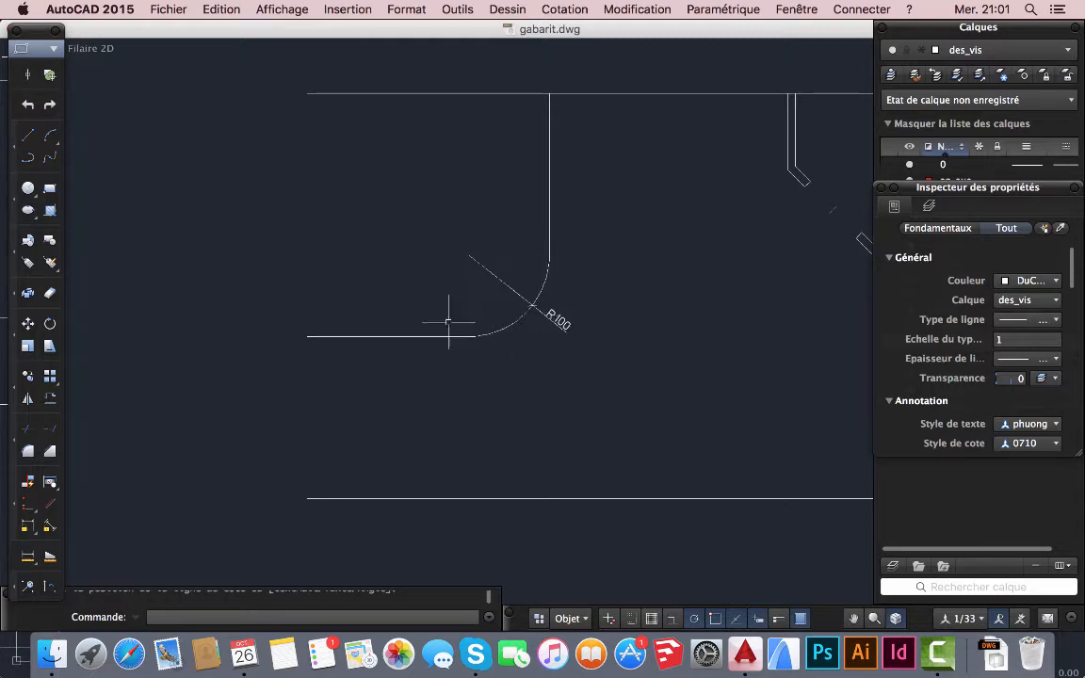
pyautogui.click(468, 254)
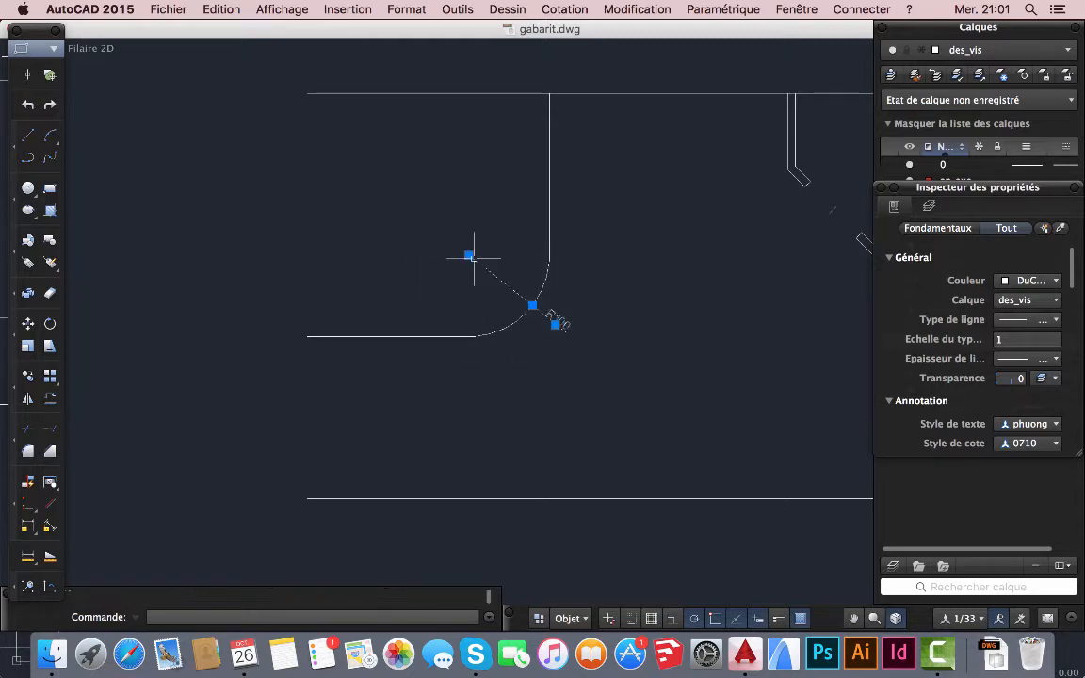
pyautogui.press('Delete')
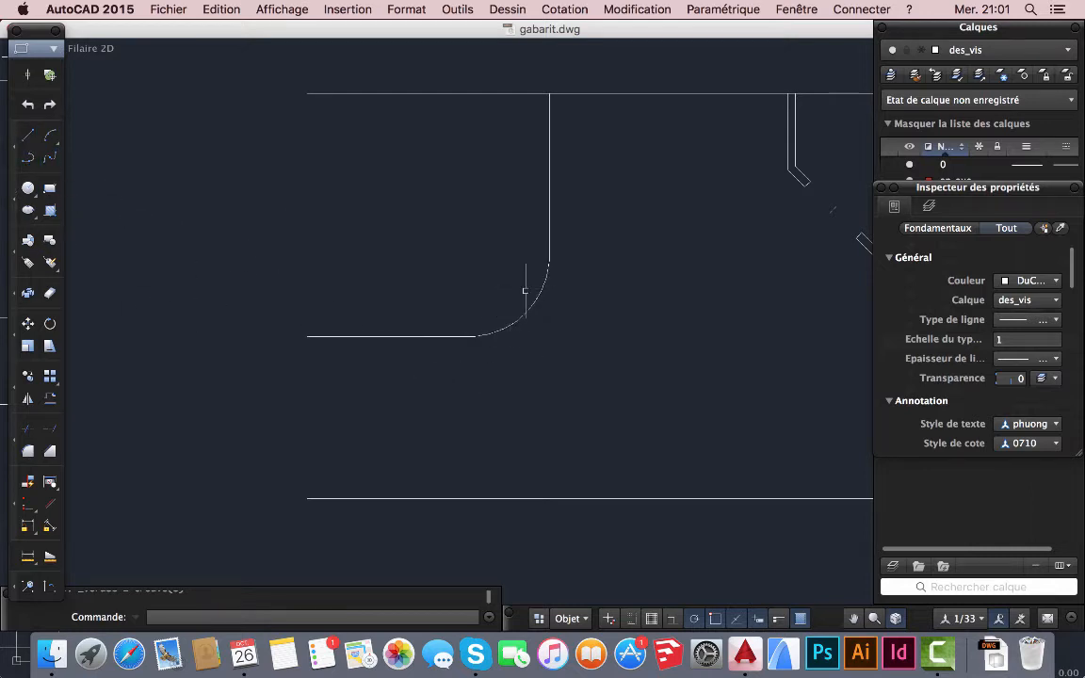
# - Offset the curved partition's horizontal line, fillet arc and vertical line by 7 toward the rectangle's upper-left corner
pyautogui.click(49, 399)
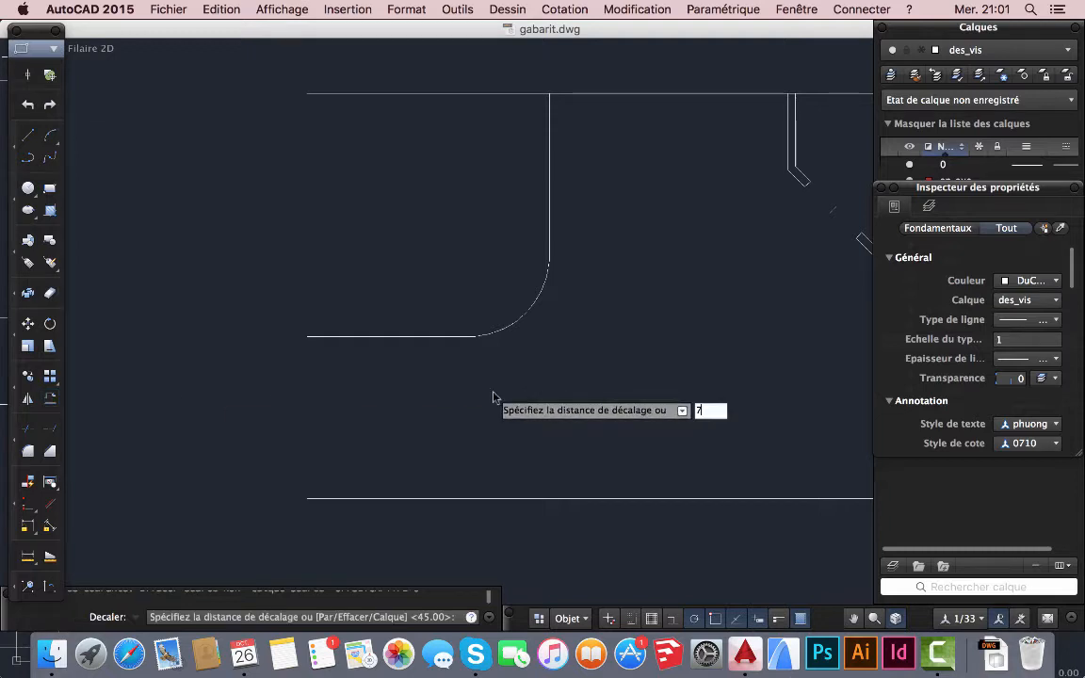
pyautogui.press('Return')
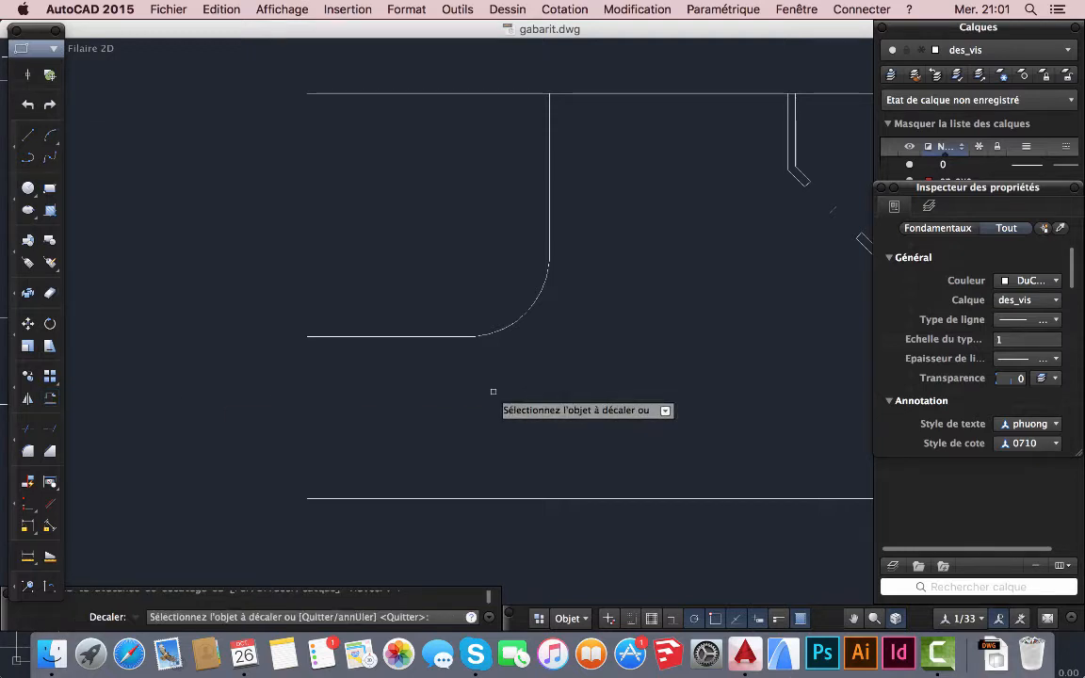
pyautogui.click(425, 335)
pyautogui.click(440, 312)
pyautogui.click(491, 334)
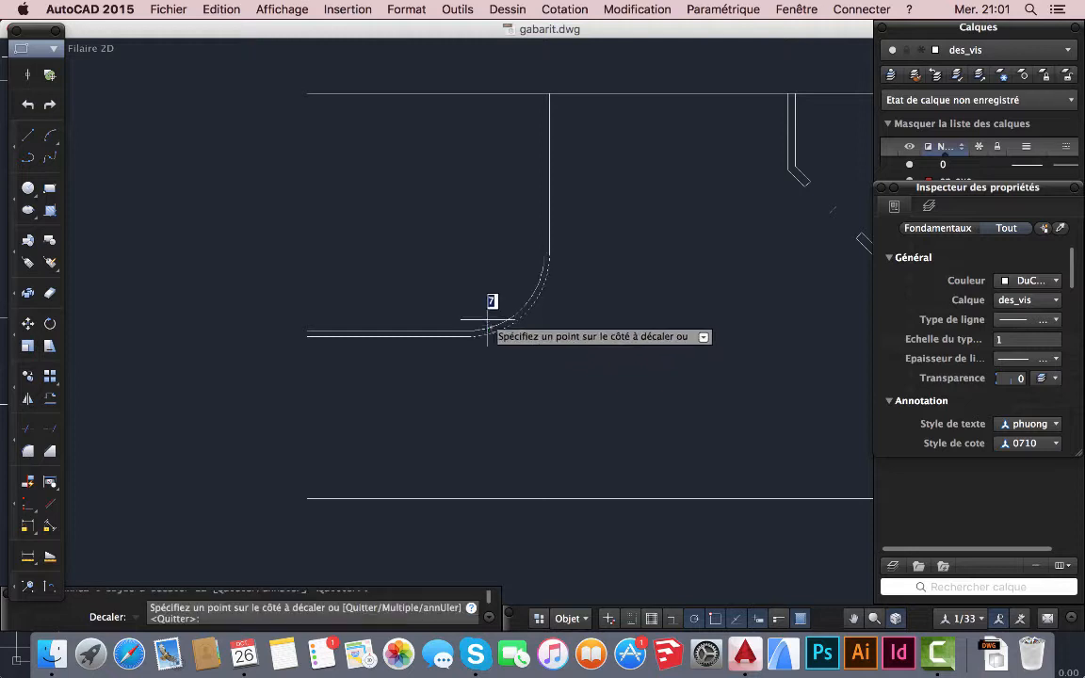
pyautogui.click(484, 247)
pyautogui.click(550, 231)
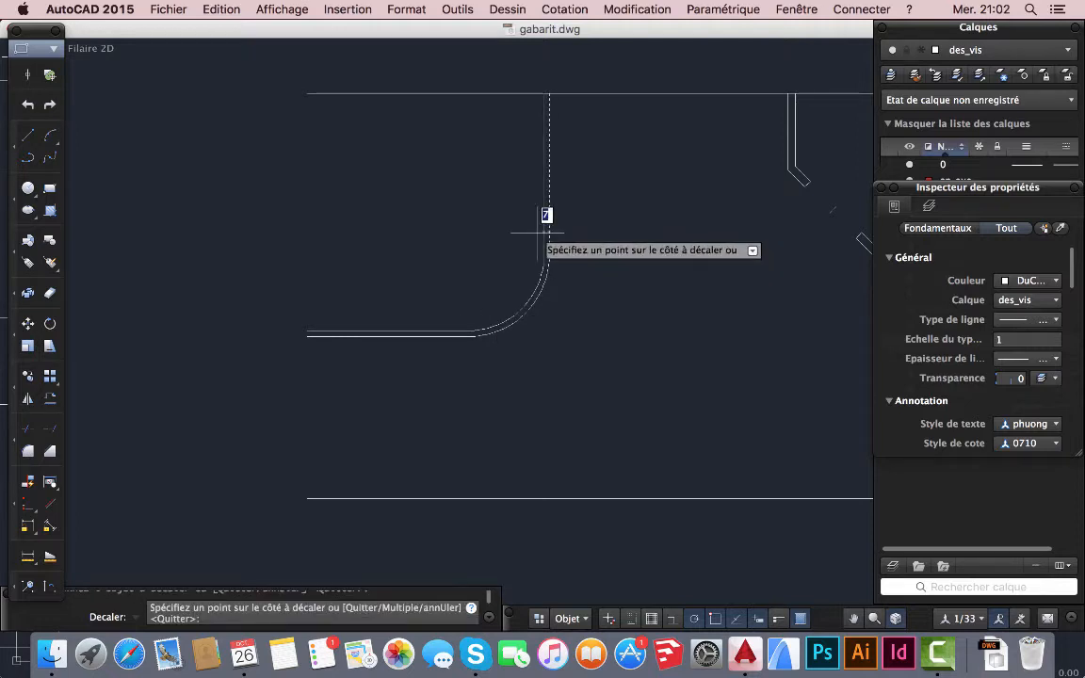
pyautogui.click(541, 287)
pyautogui.scroll(4, 543, 285)
pyautogui.scroll(-3, 595, 409)
pyautogui.scroll(-5, 596, 410)
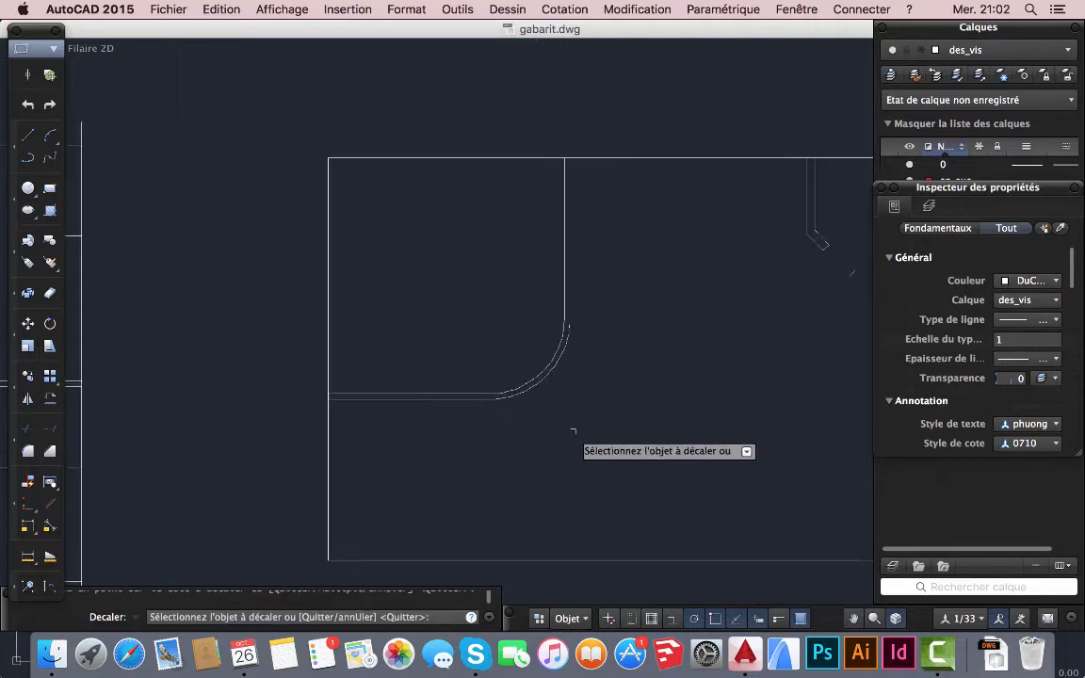
# - Draw a closed 150 by 60 rectangular polyline in the open area between the two partitions
pyautogui.moveTo(596, 410)
pyautogui.mouseDown(button='middle')
pyautogui.moveTo(668, 354)
pyautogui.moveTo(659, 329)
pyautogui.moveTo(593, 277)
pyautogui.moveTo(598, 232)
pyautogui.mouseUp(button='middle')
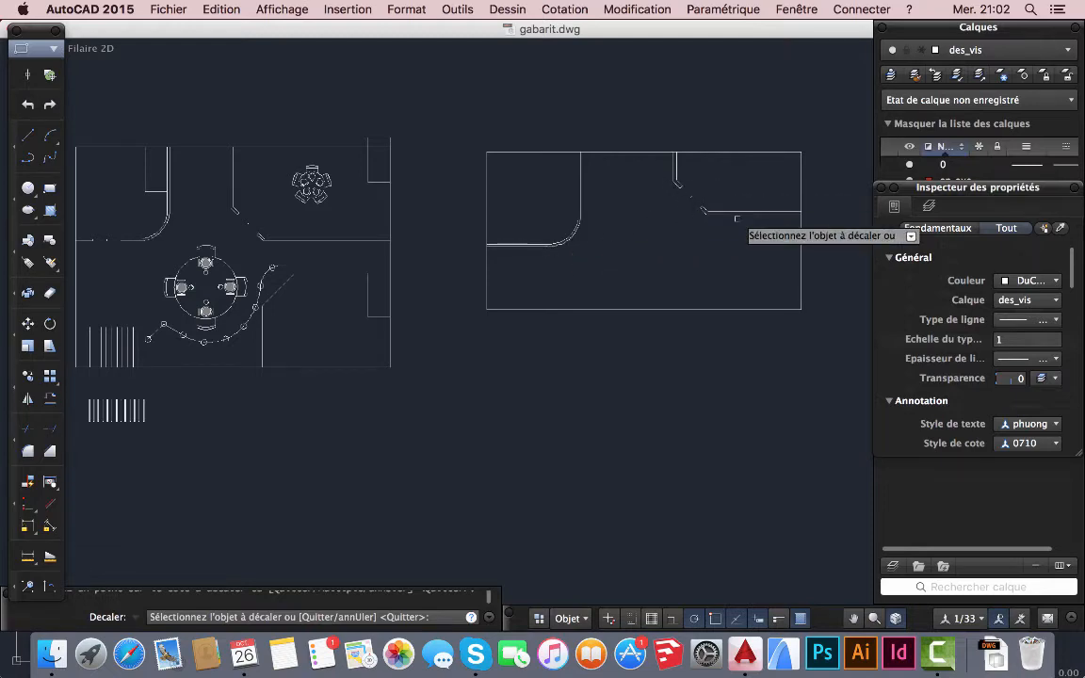
pyautogui.moveTo(432, 472)
pyautogui.mouseDown(button='middle')
pyautogui.moveTo(580, 475)
pyautogui.moveTo(514, 472)
pyautogui.mouseUp(button='middle')
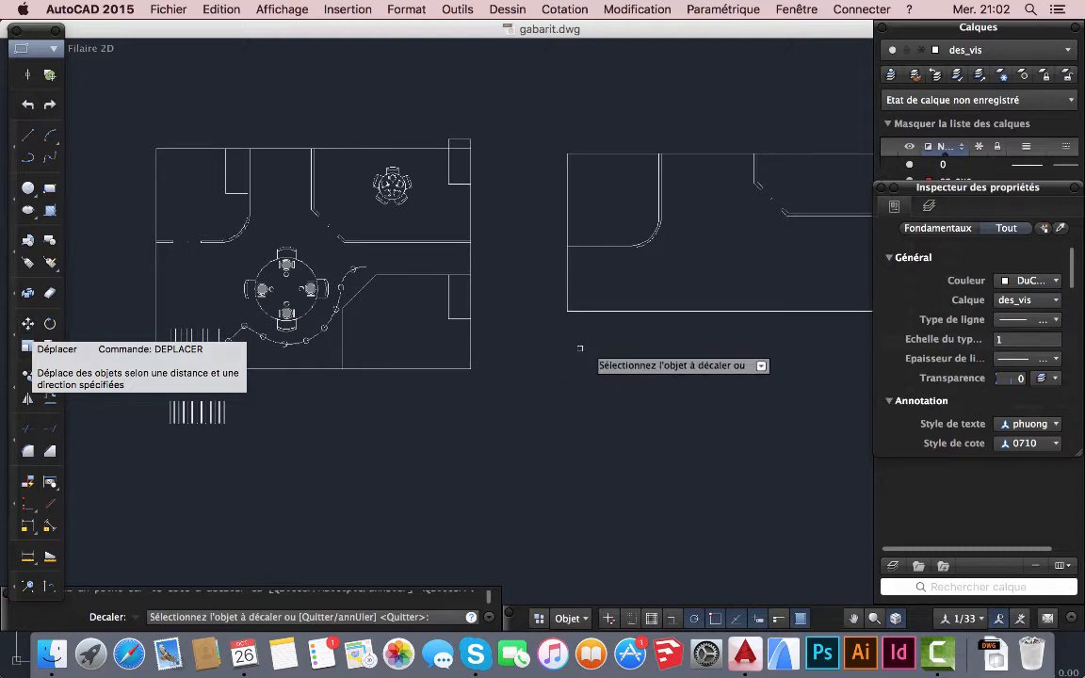
pyautogui.moveTo(682, 348); pyautogui.dragTo(441, 384, button='middle')
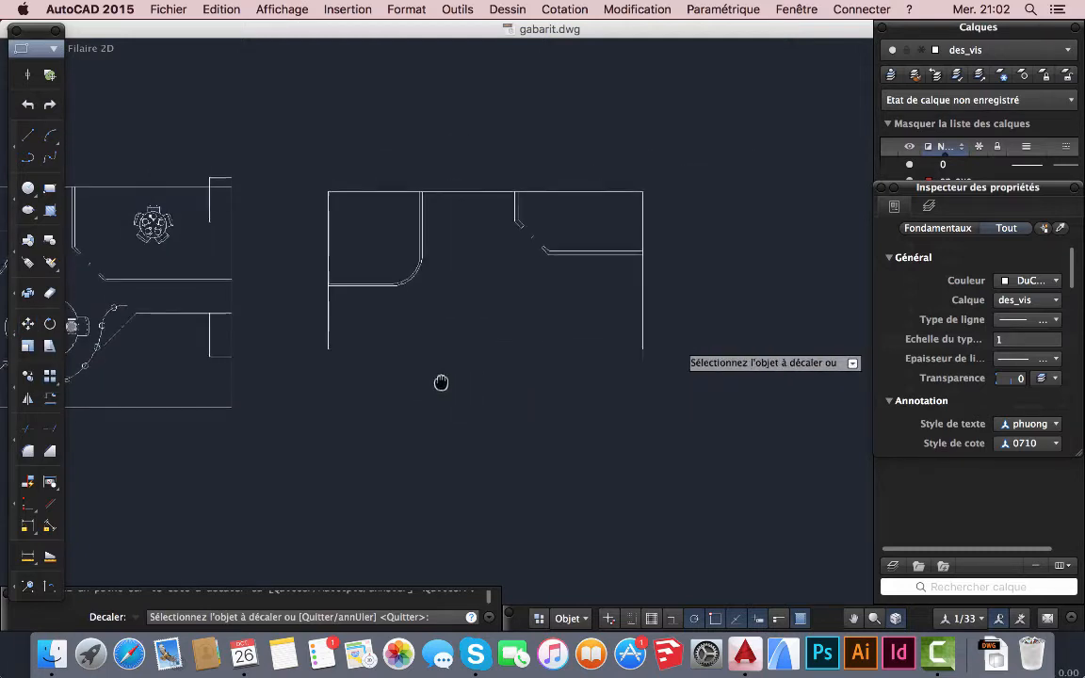
pyautogui.click(31, 159)
pyautogui.scroll(4, 458, 252)
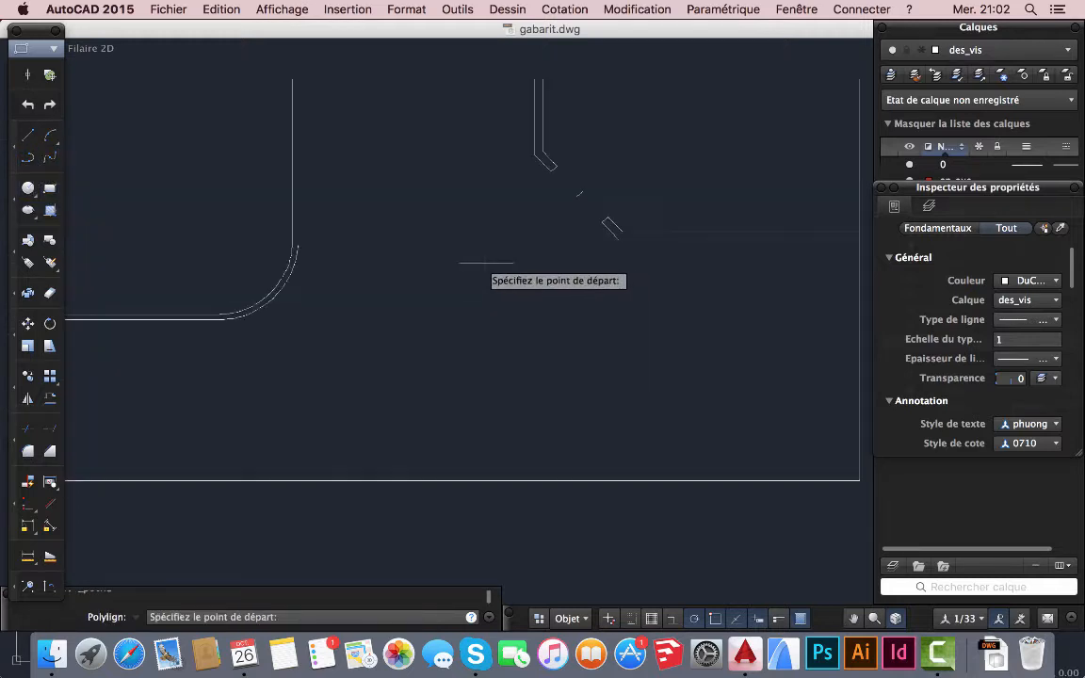
pyautogui.click(399, 277)
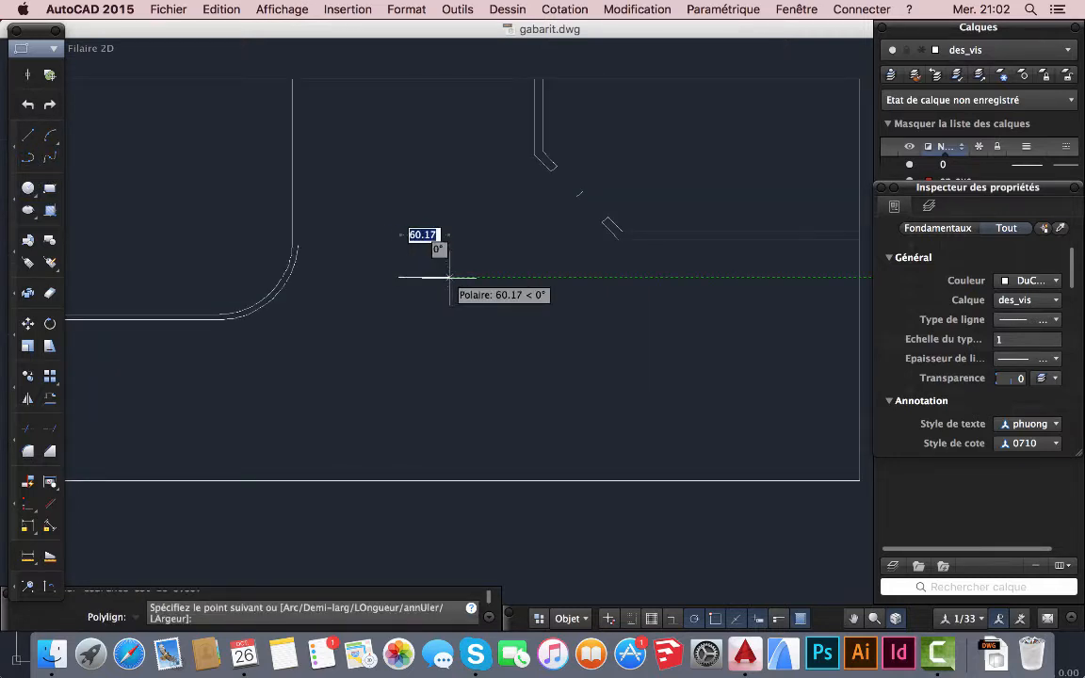
pyautogui.write('150')
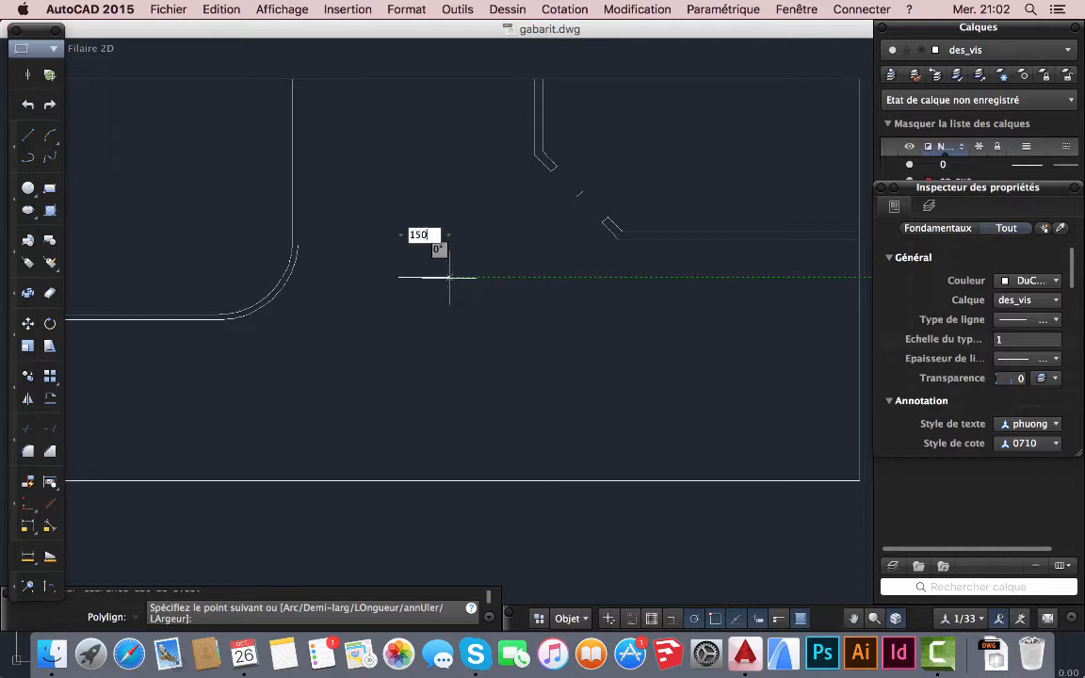
pyautogui.press('Return')
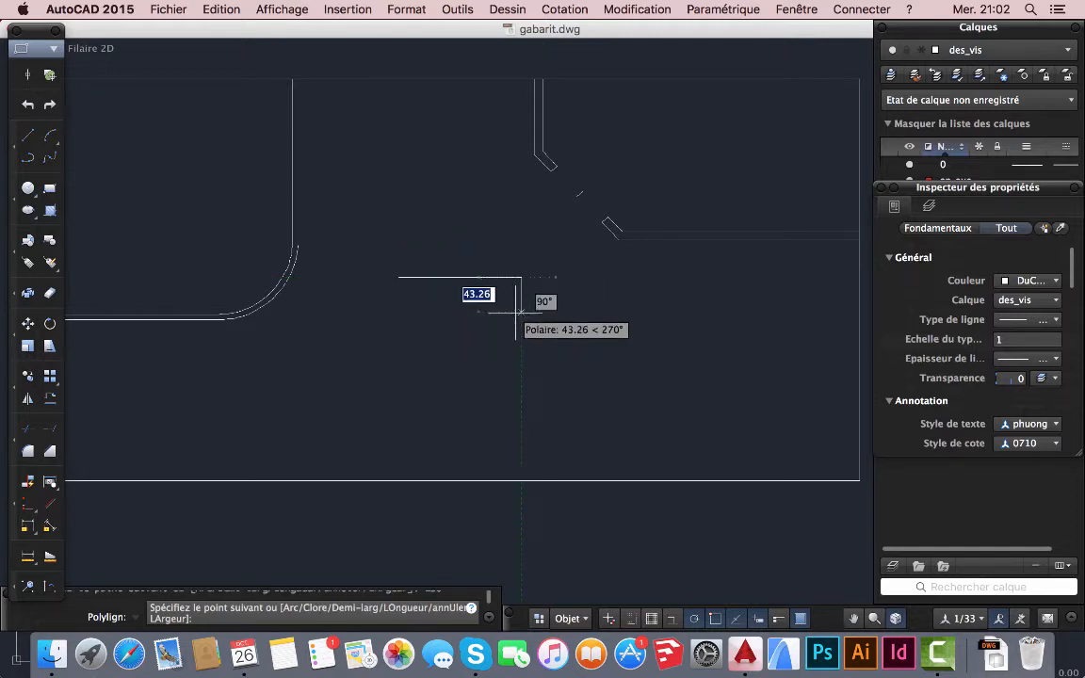
pyautogui.write('60')
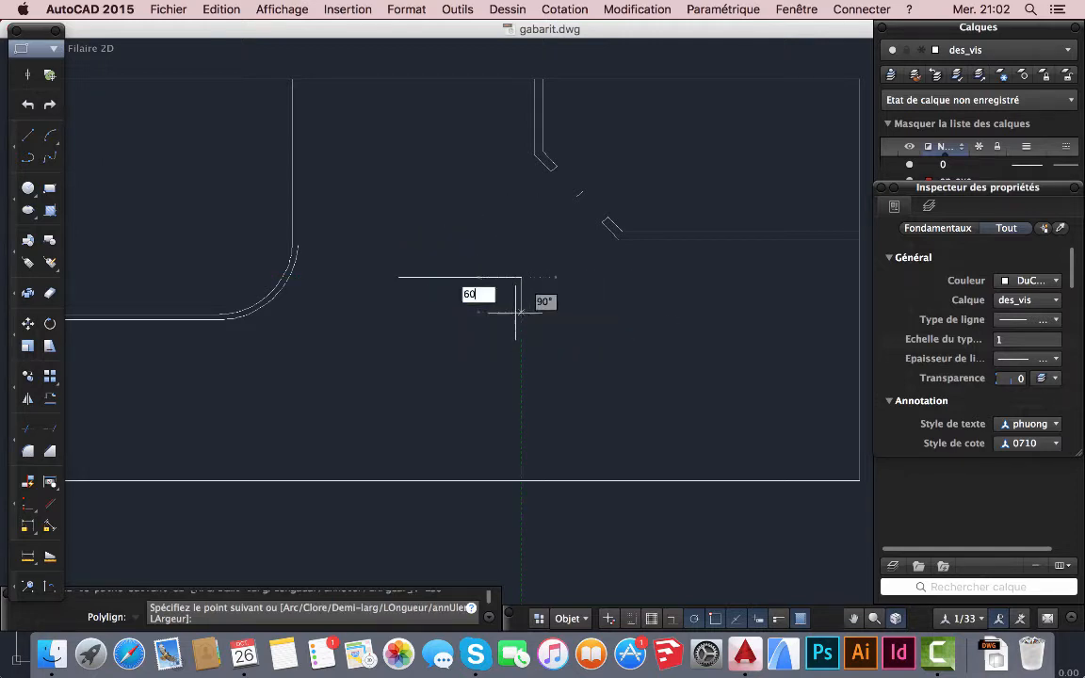
pyautogui.press('Return')
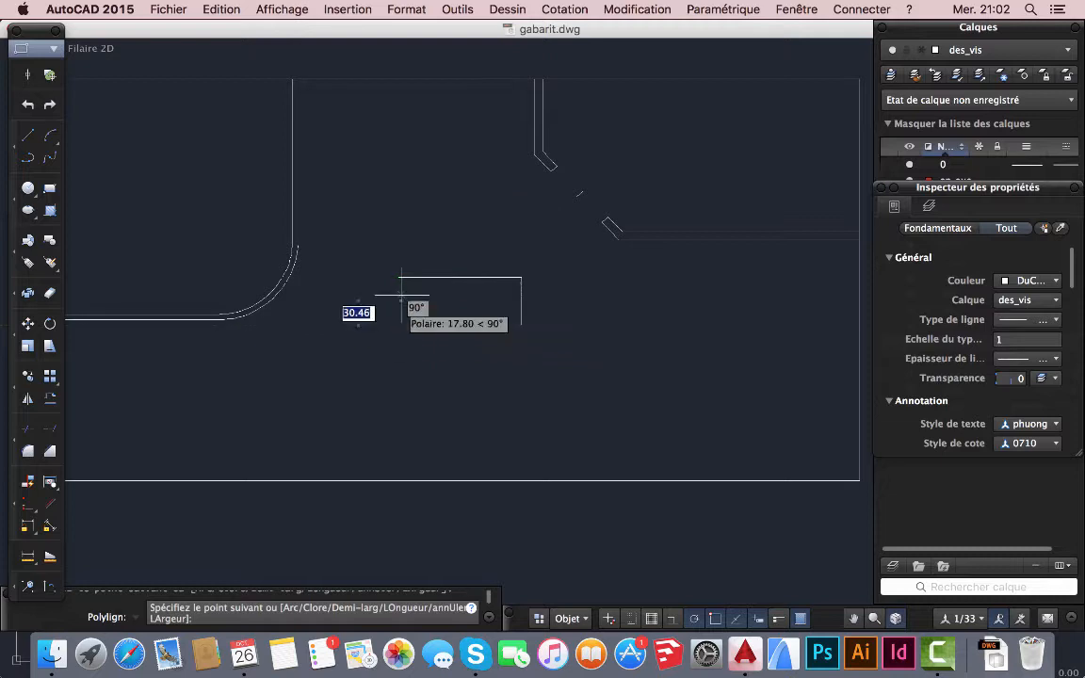
pyautogui.press('Return')
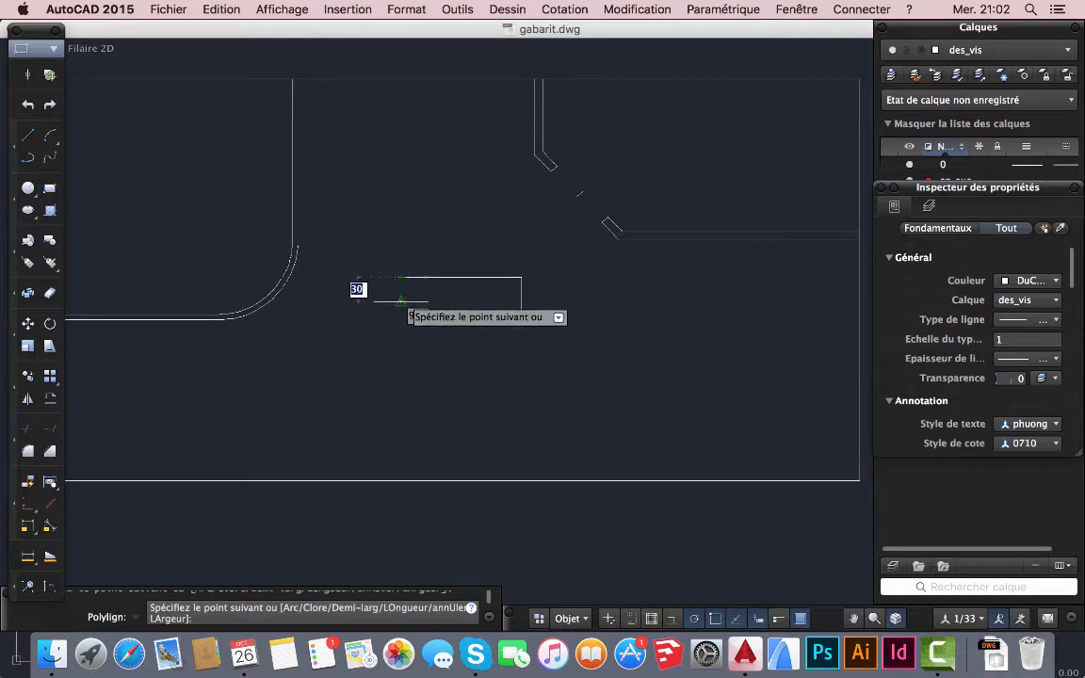
pyautogui.press('Return')
# - Move the small rectangle by its upper-right corner onto the large rectangle's upper-right corner
pyautogui.scroll(-5, 484, 354)
pyautogui.scroll(5, 463, 363)
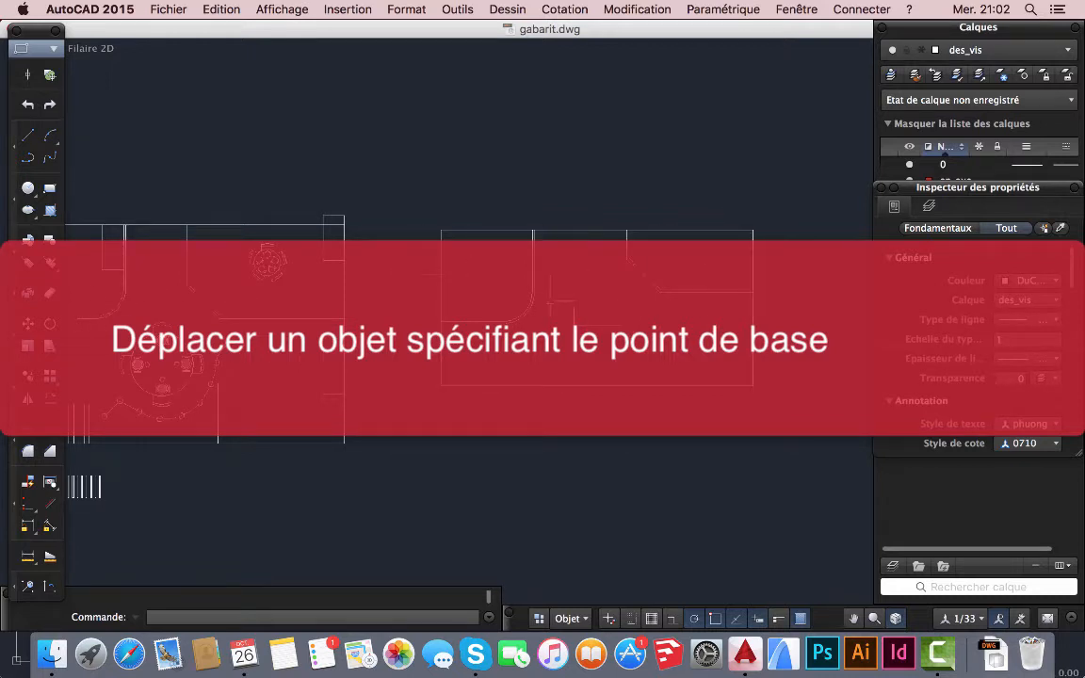
pyautogui.click(27, 323)
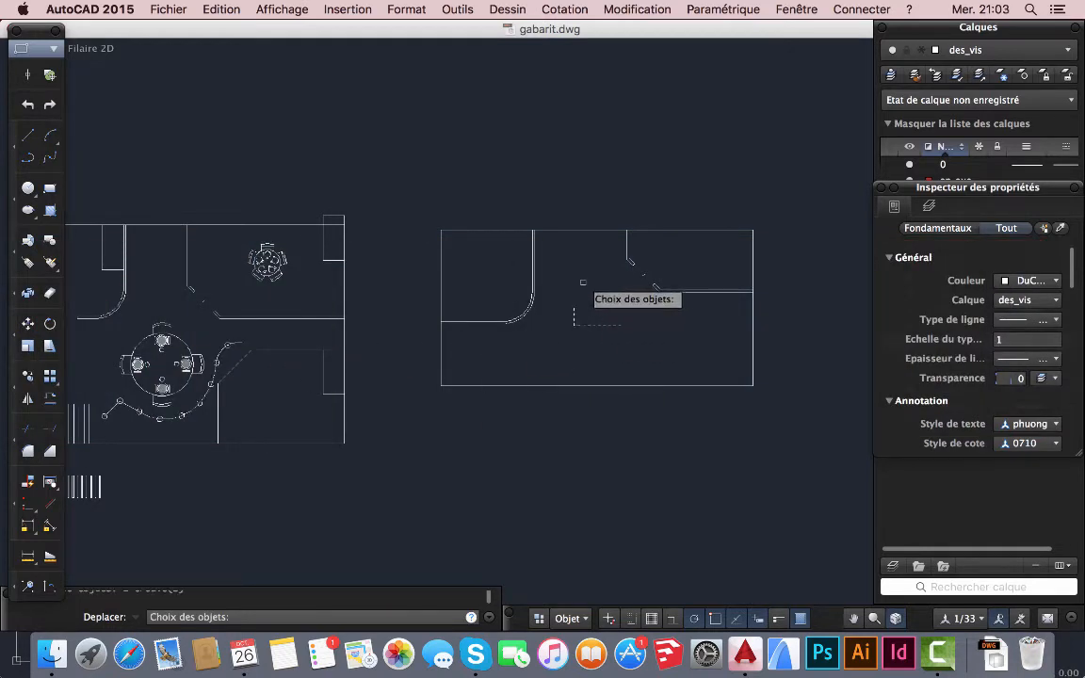
pyautogui.press('Return')
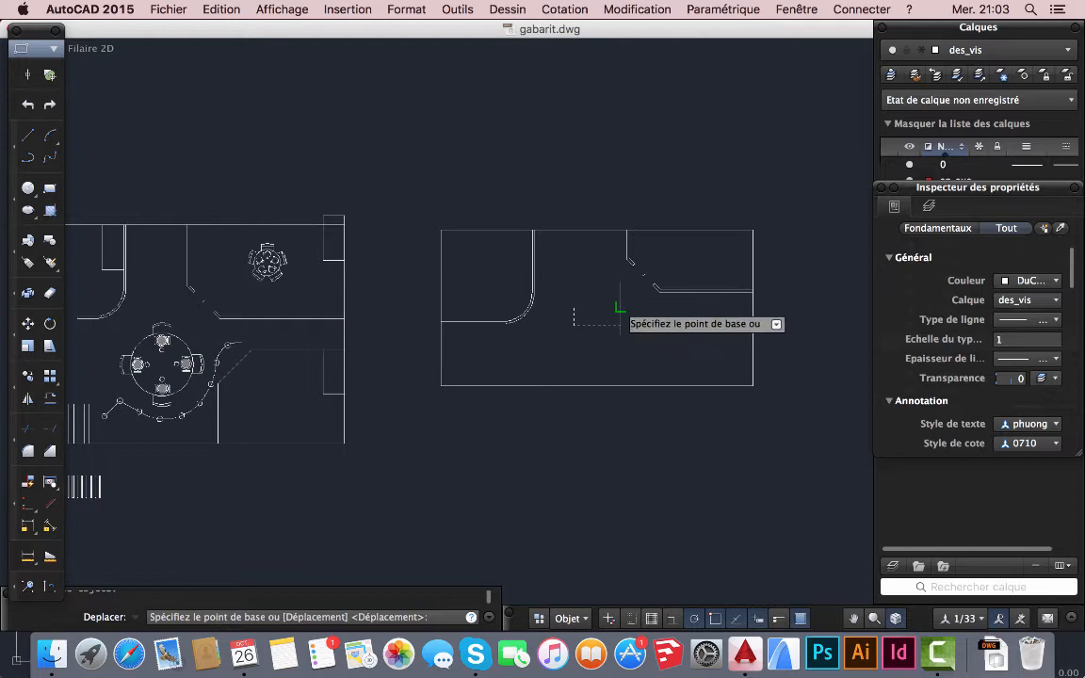
pyautogui.scroll(6, 629, 316)
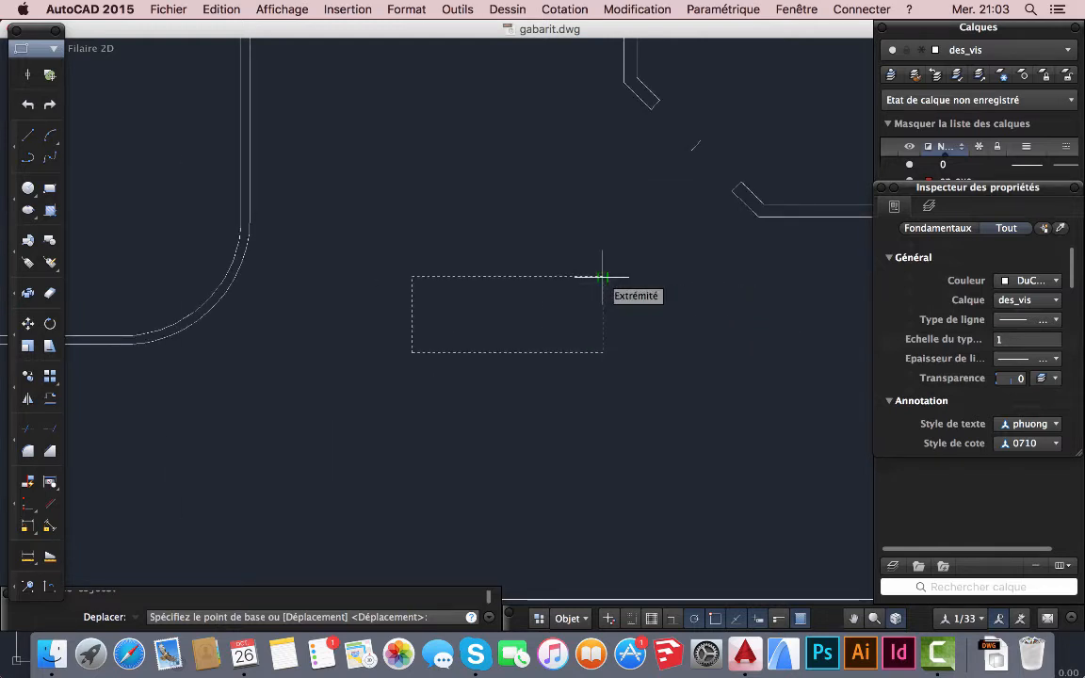
pyautogui.scroll(-6, 603, 277)
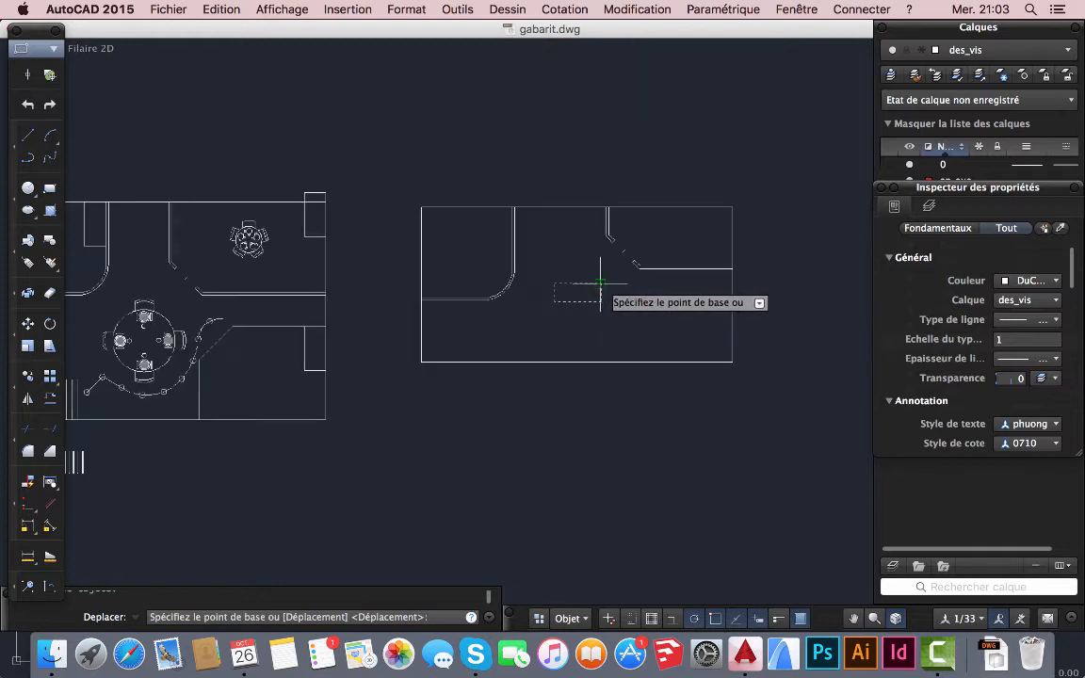
pyautogui.scroll(4, 603, 282)
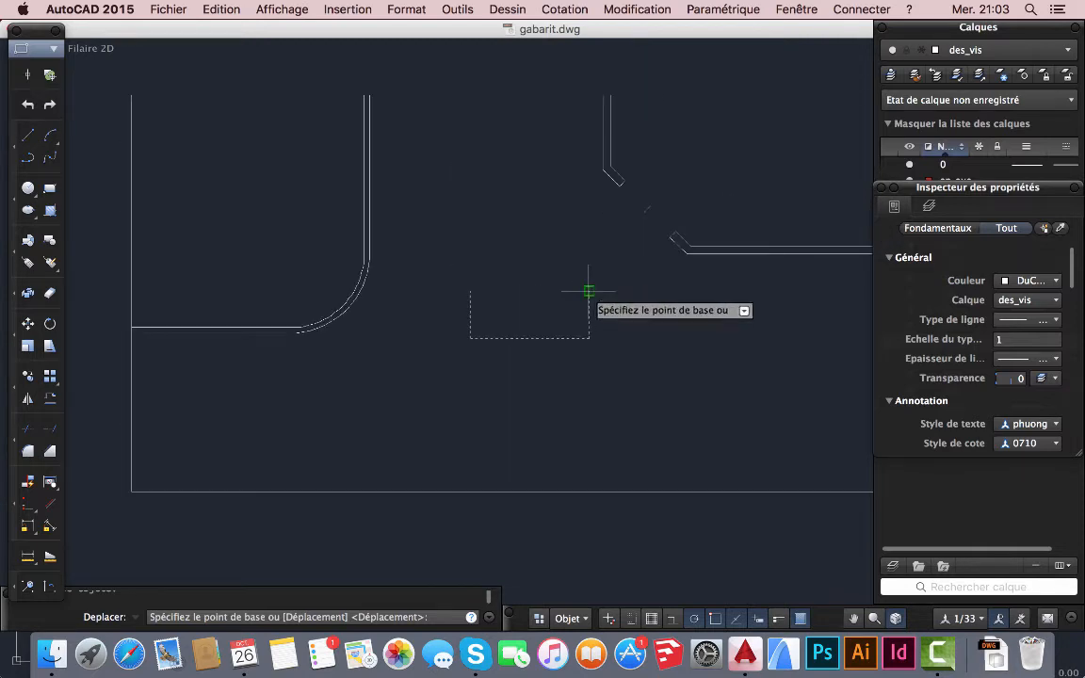
pyautogui.click(589, 292)
pyautogui.scroll(-4, 565, 302)
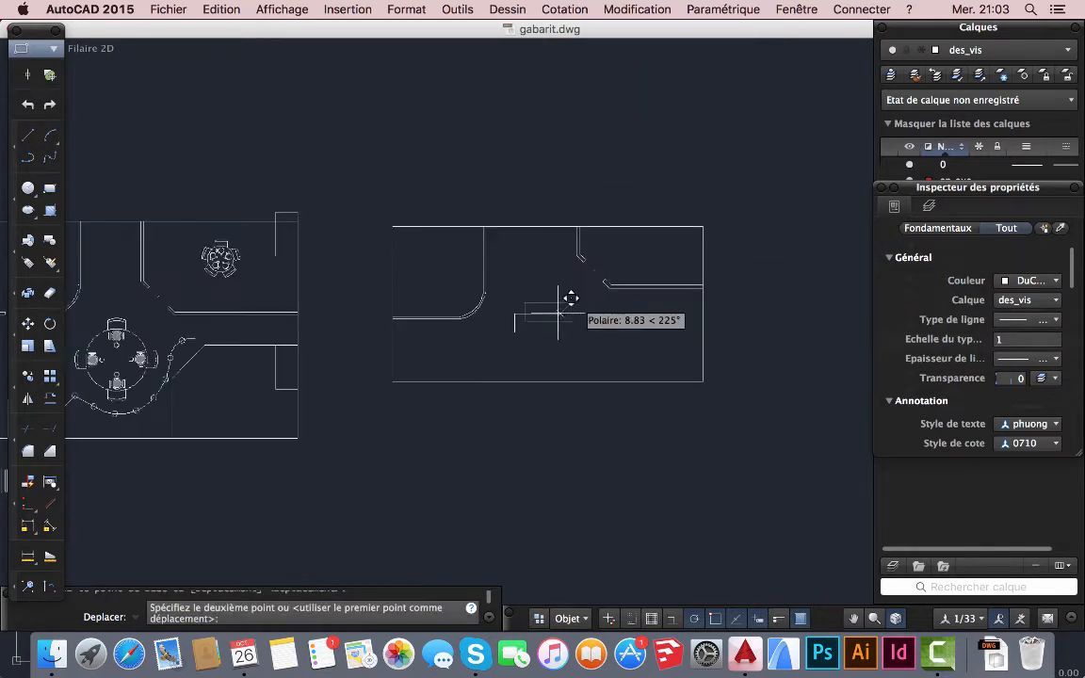
pyautogui.click(702, 226)
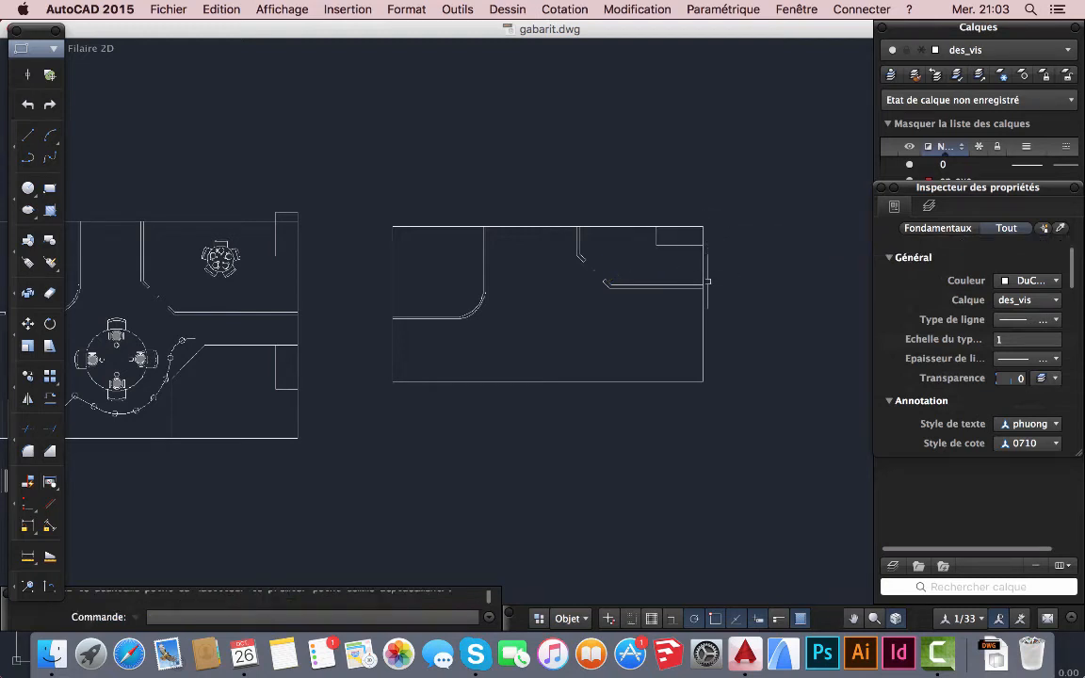
pyautogui.scroll(2, 705, 227)
pyautogui.scroll(-2, 695, 232)
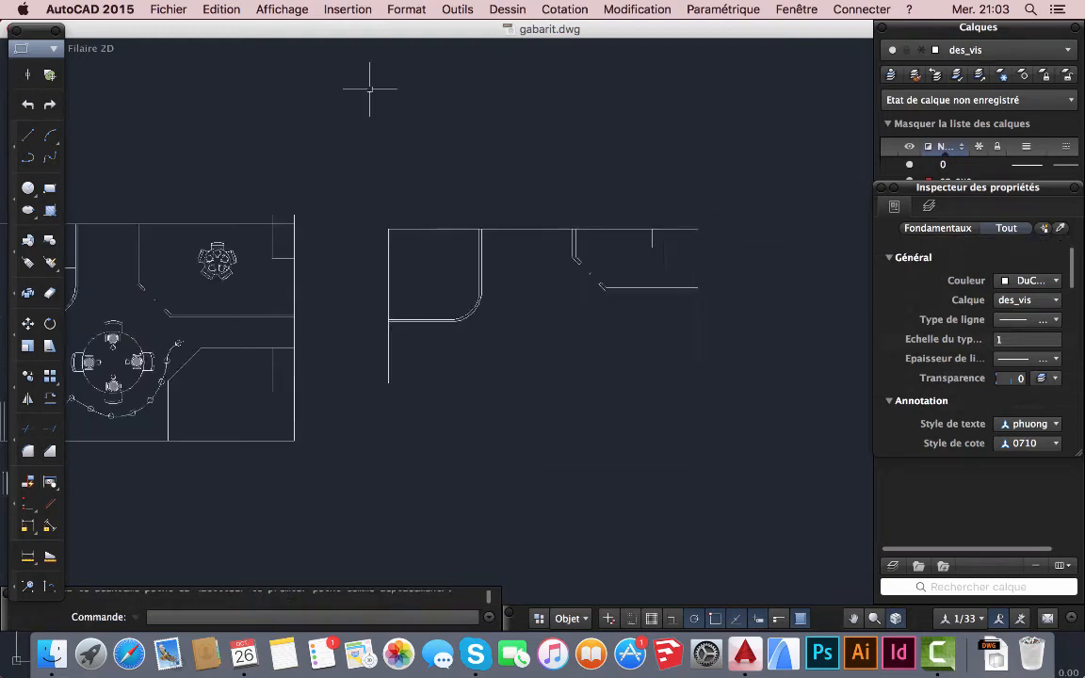
# - Undo the view changes and the small rectangle's move to the upper-right corner
pyautogui.click(241, 11)
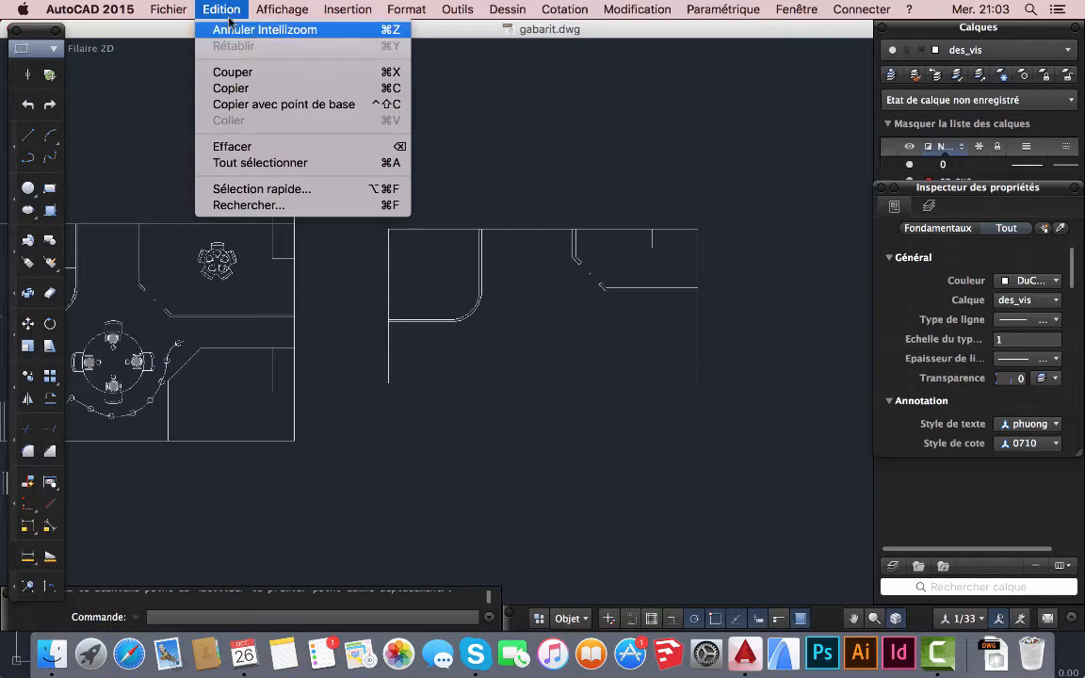
pyautogui.click(230, 29)
pyautogui.click(223, 9)
pyautogui.click(232, 29)
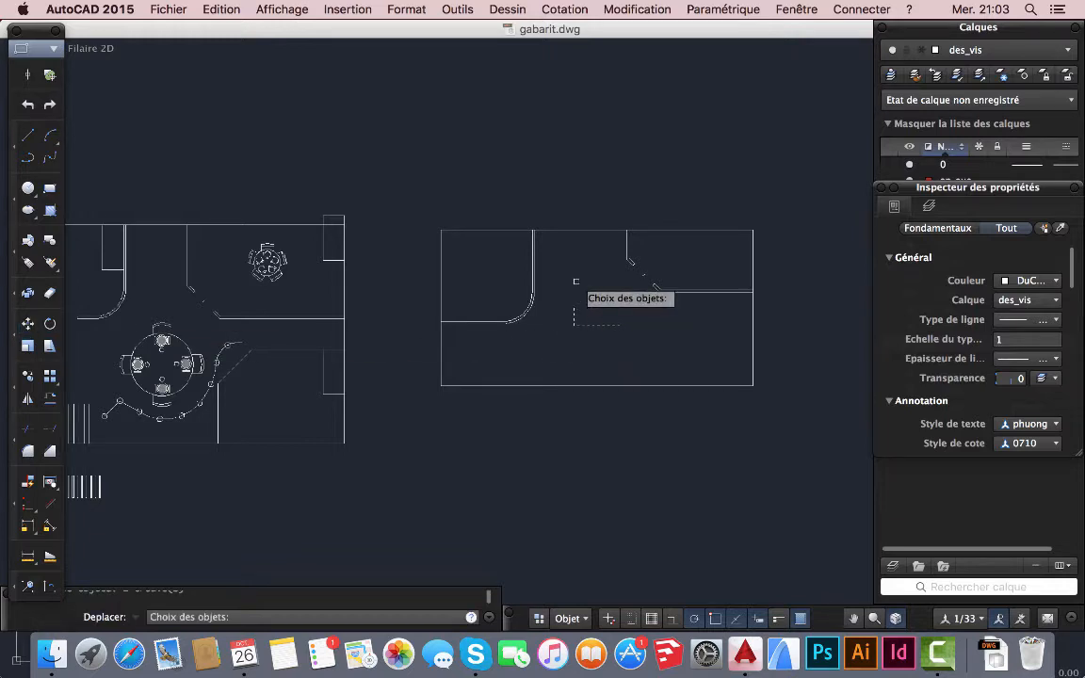
# - Move the small rectangle by its upper-left corner onto the large rectangle's upper-left corner, and undo that move
pyautogui.press('Return')
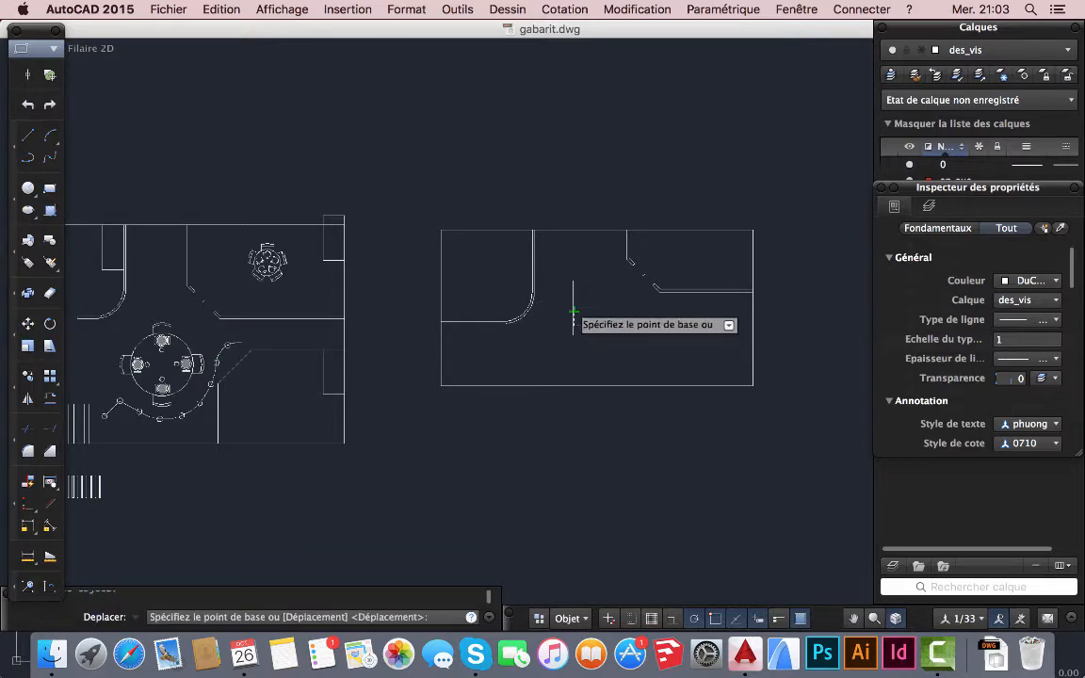
pyautogui.click(573, 310)
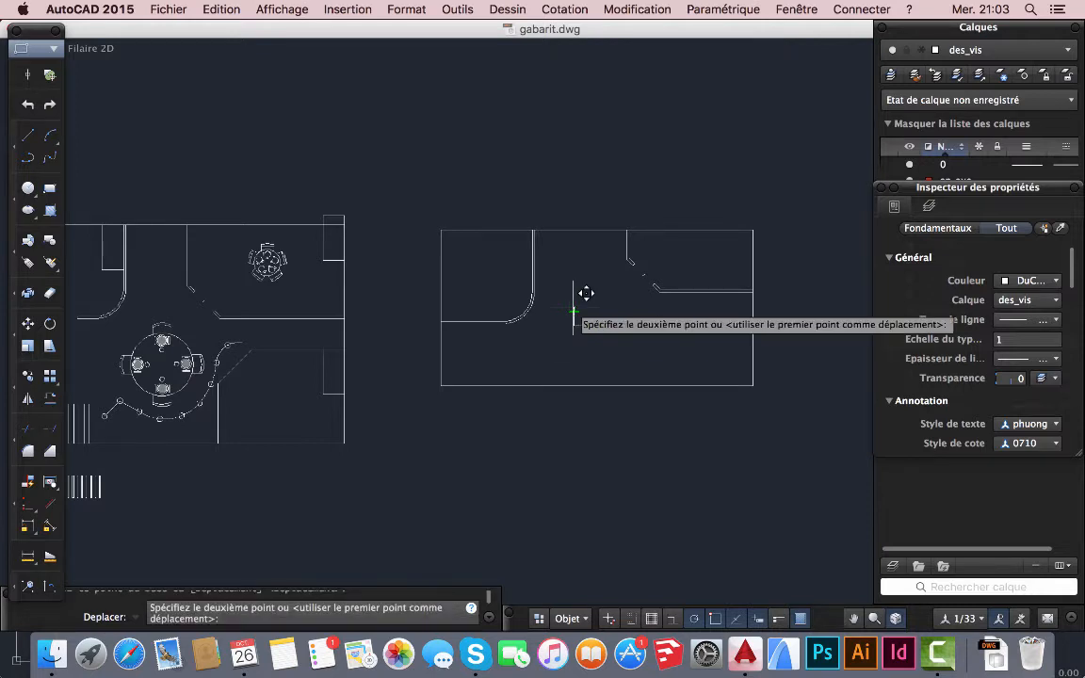
pyautogui.click(454, 215)
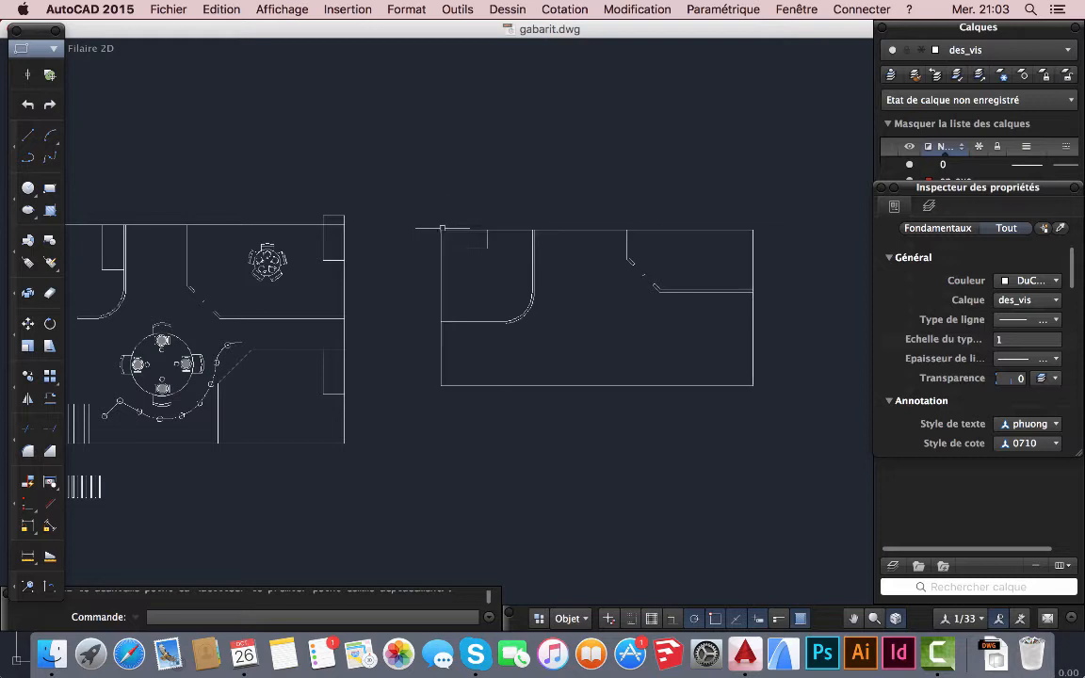
pyautogui.click(224, 13)
pyautogui.click(226, 29)
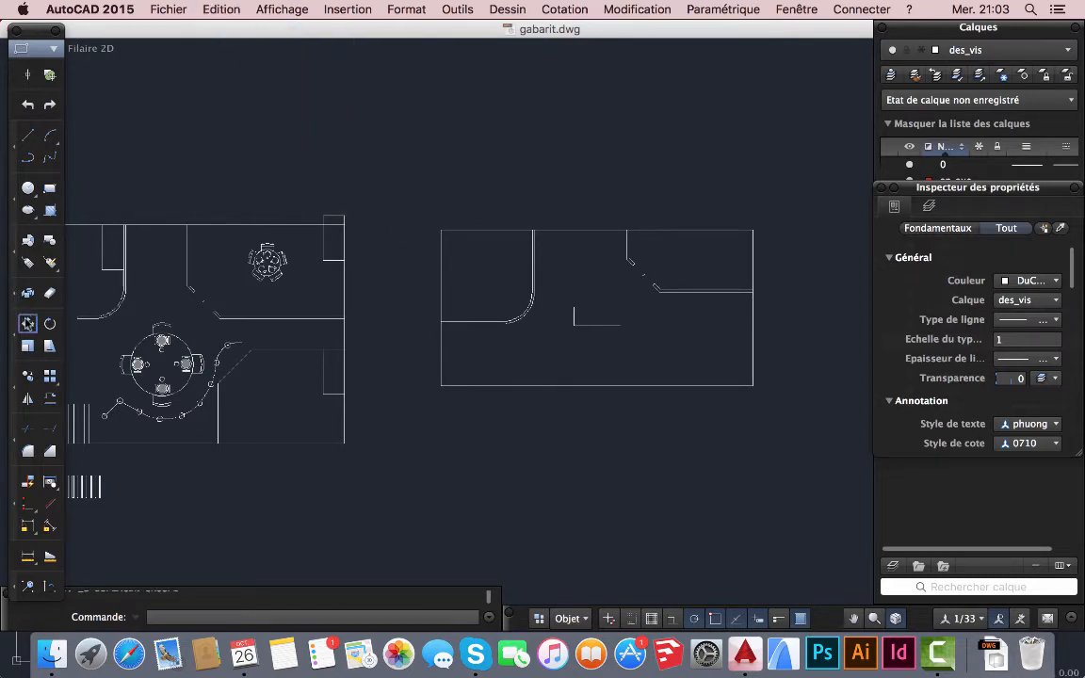
pyautogui.click(27, 323)
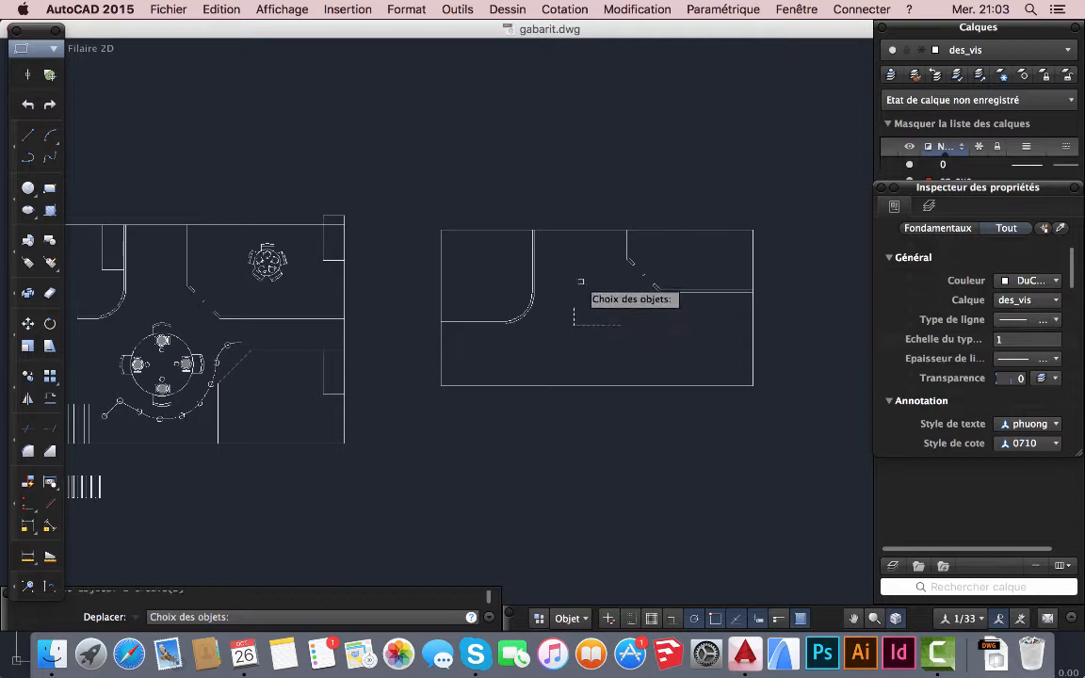
pyautogui.press('Return')
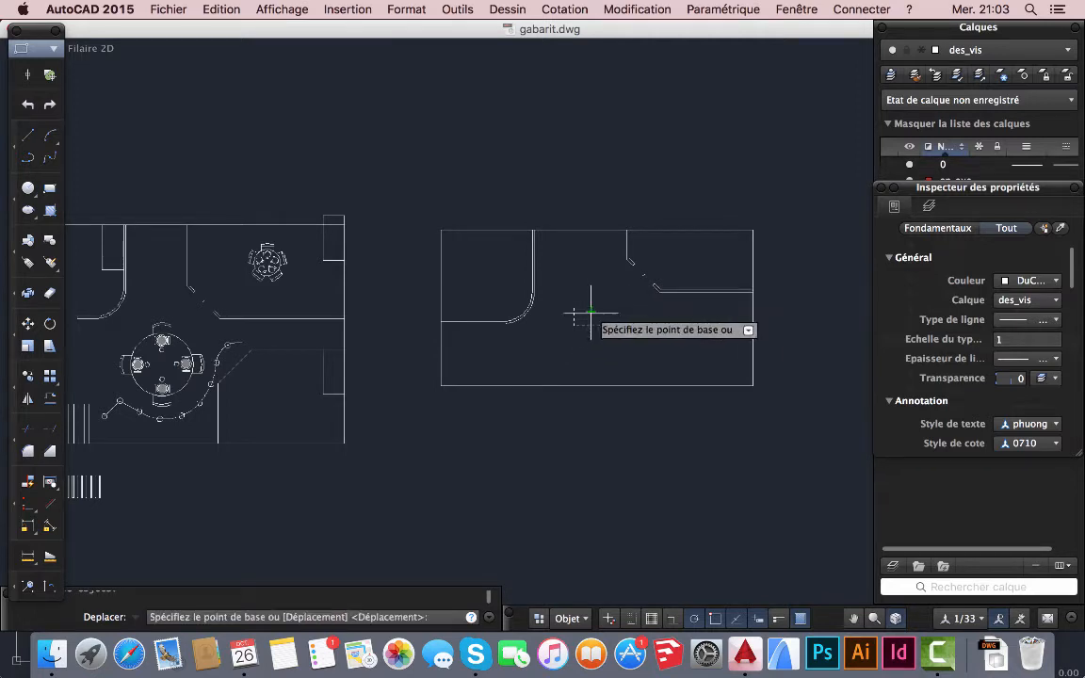
pyautogui.click(593, 307)
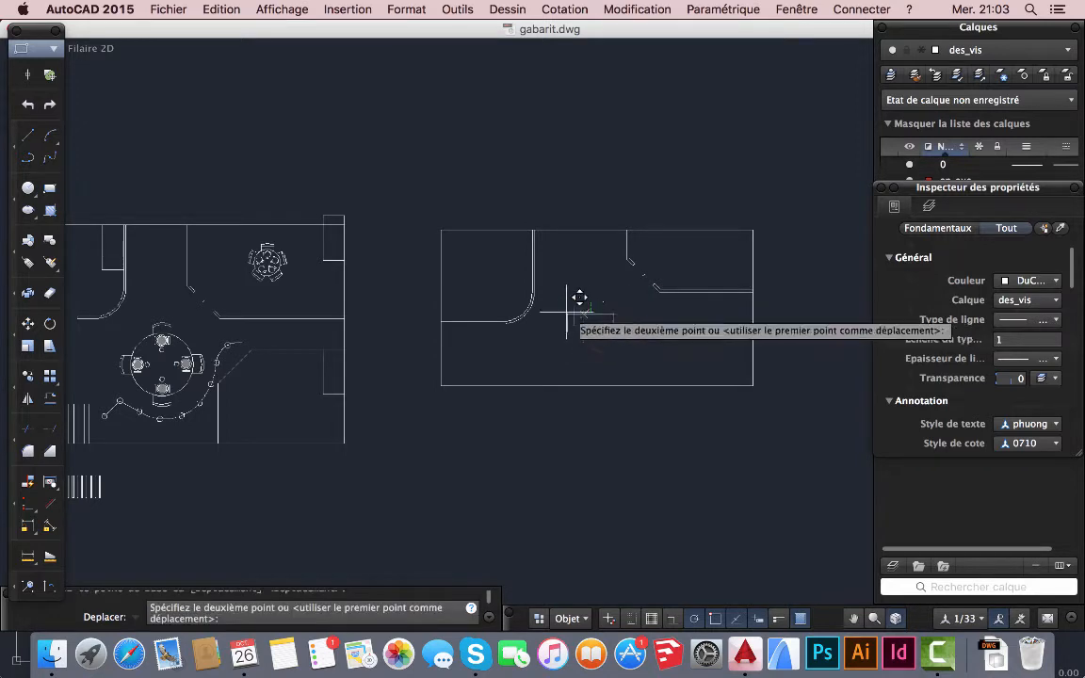
pyautogui.scroll(2, 460, 221)
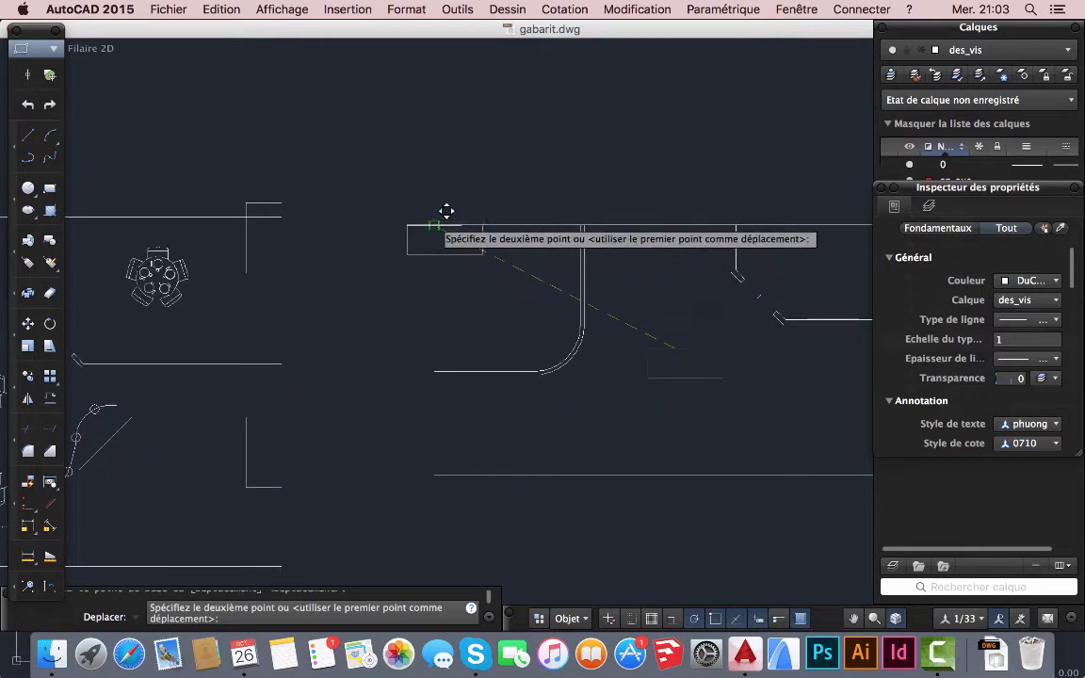
pyautogui.scroll(3, 483, 220)
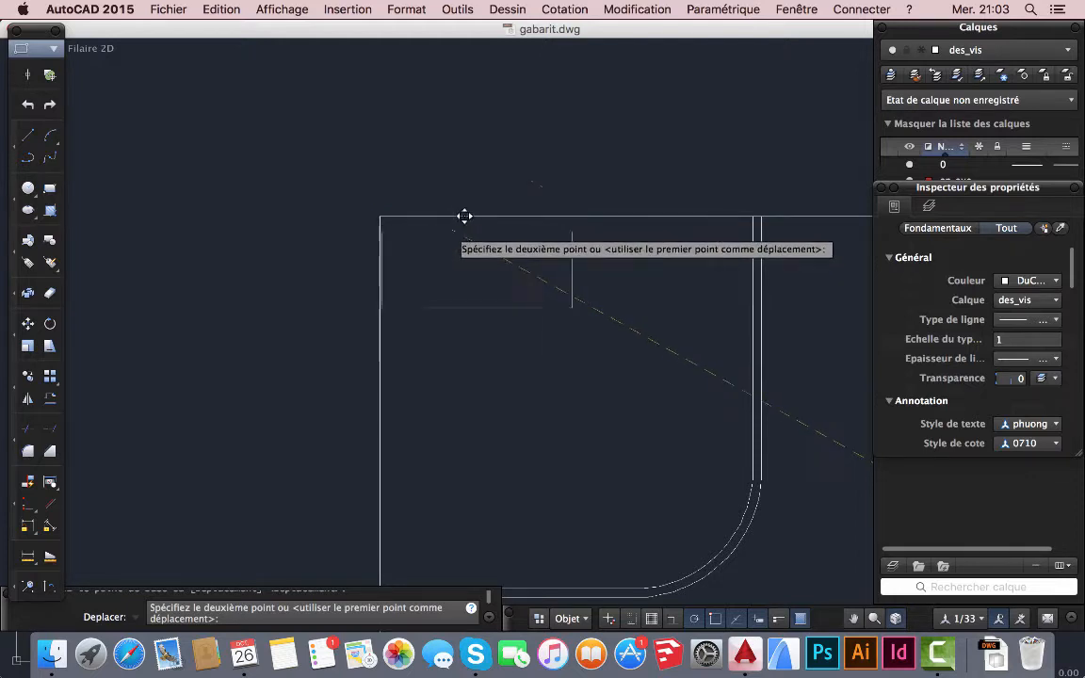
pyautogui.press('Escape')
pyautogui.scroll(-6, 461, 312)
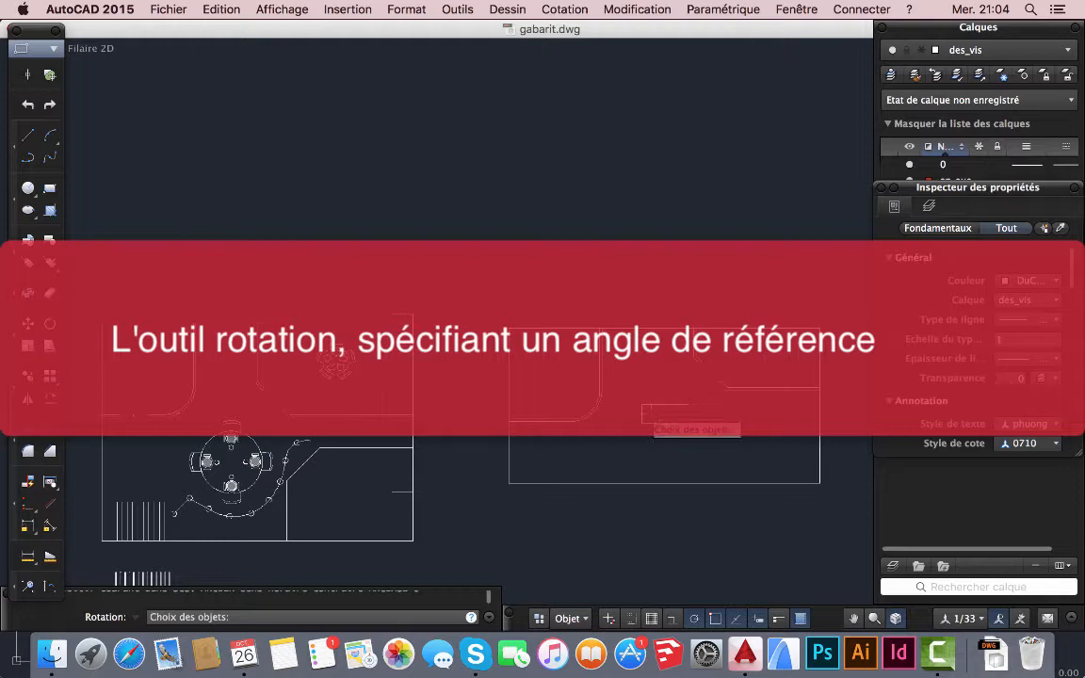
# - Rotate the small rectangle by 30 degrees about its centre
pyautogui.click(644, 417)
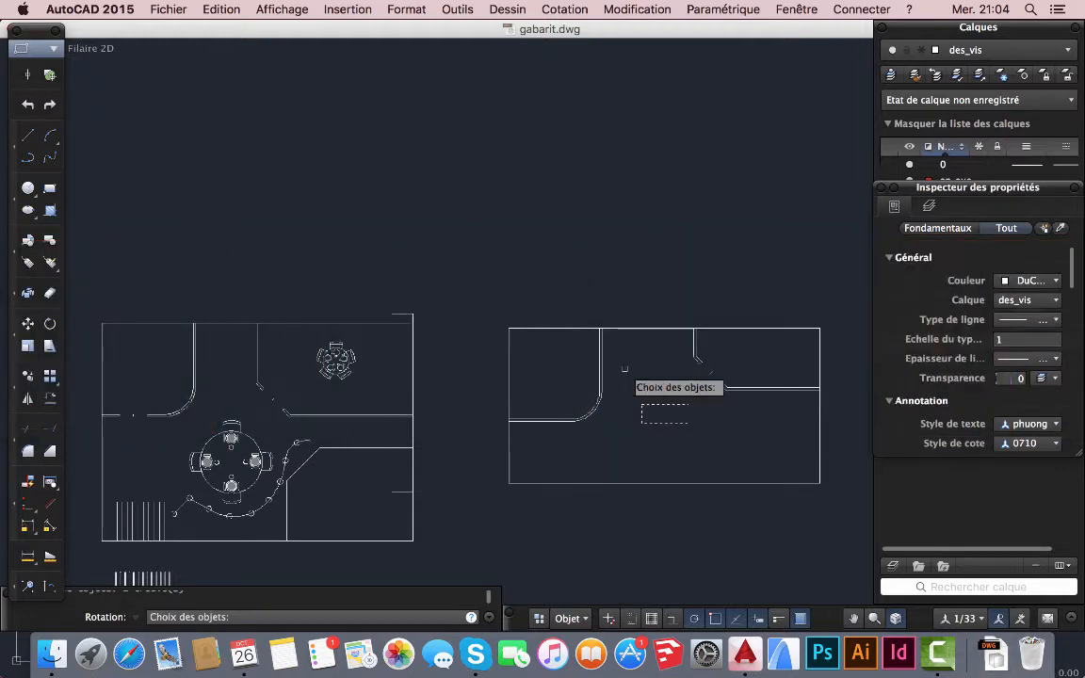
pyautogui.press('Return')
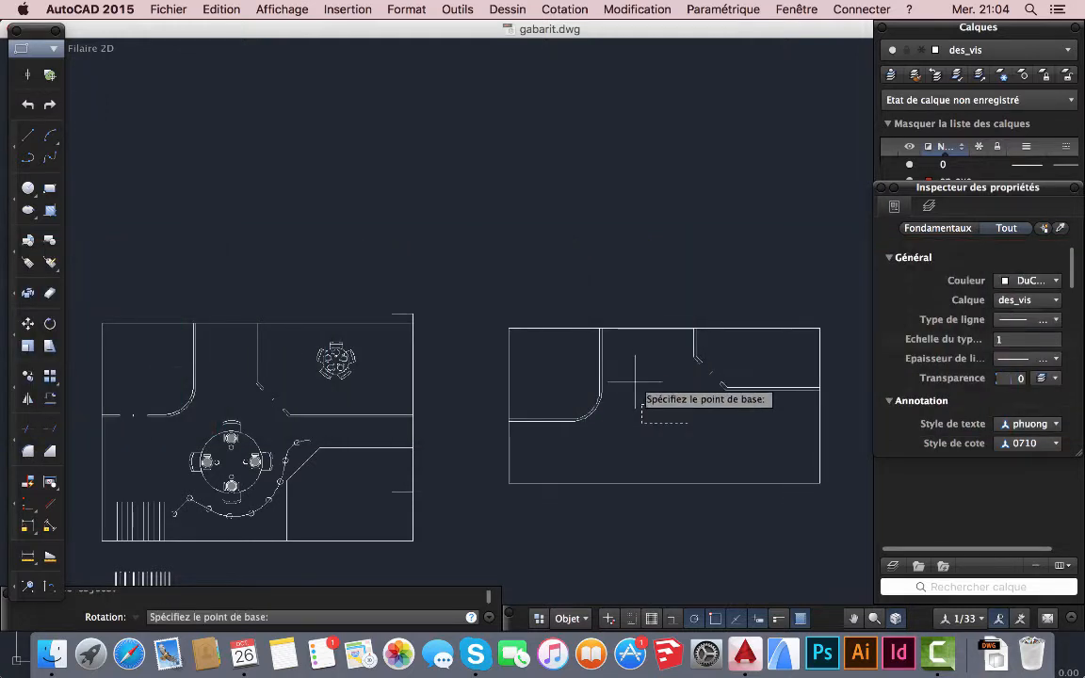
pyautogui.scroll(3, 641, 421)
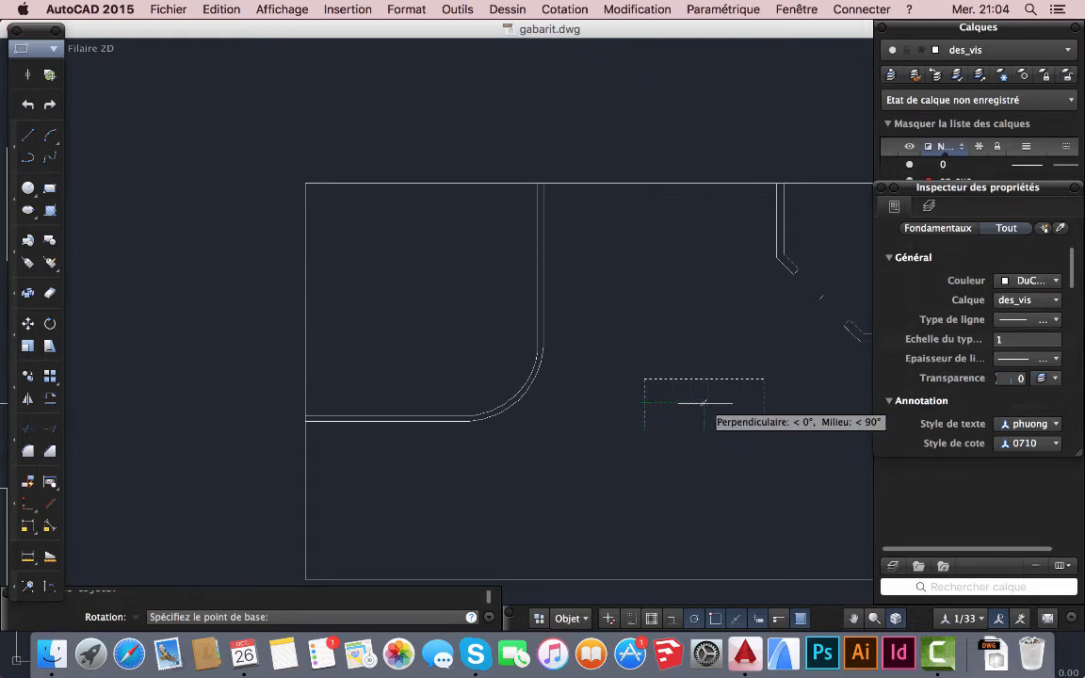
pyautogui.scroll(4, 705, 403)
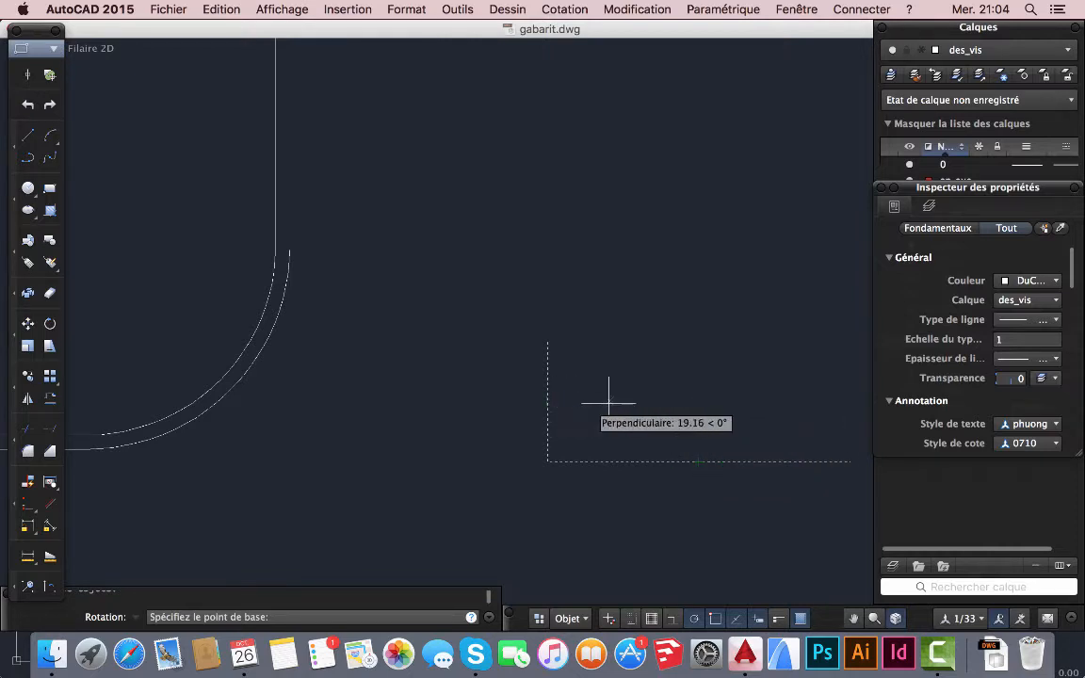
pyautogui.click(698, 401)
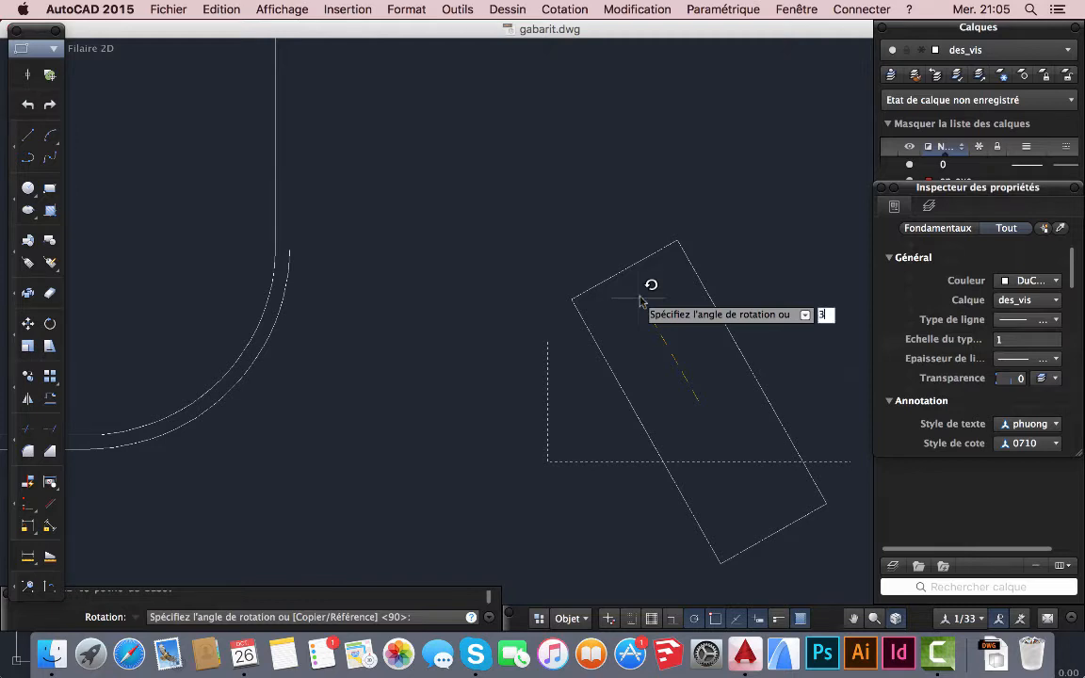
pyautogui.press('Return')
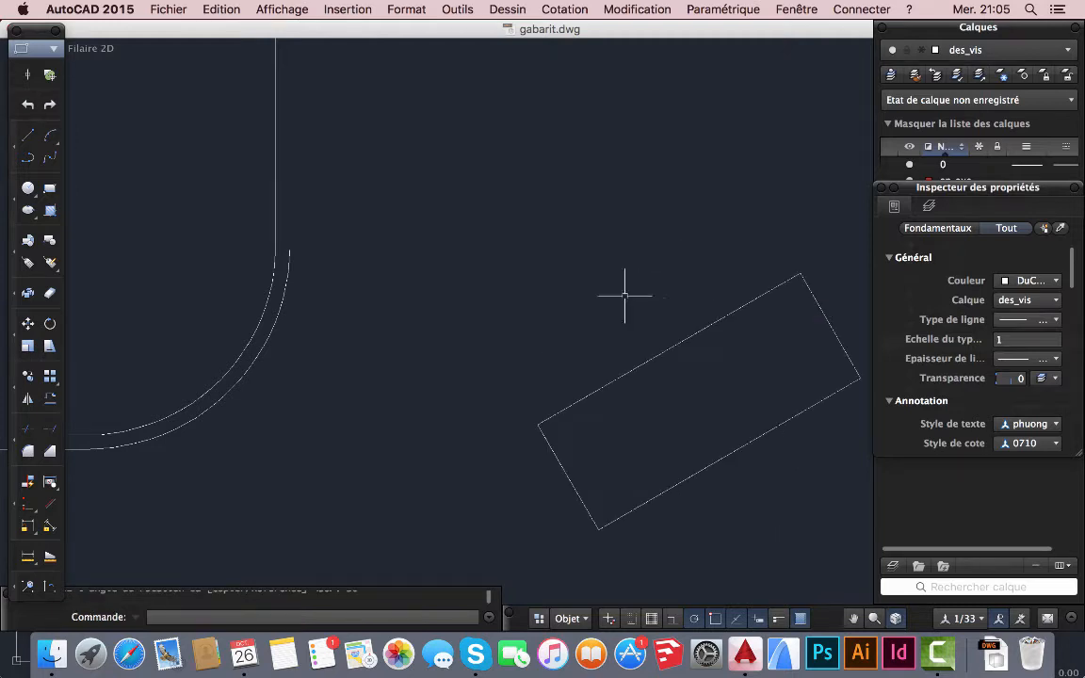
# - Draw a single slanted line between the curved partition and the rotated rectangle, rising steeply to the right
pyautogui.scroll(-5, 625, 296)
pyautogui.scroll(3, 584, 372)
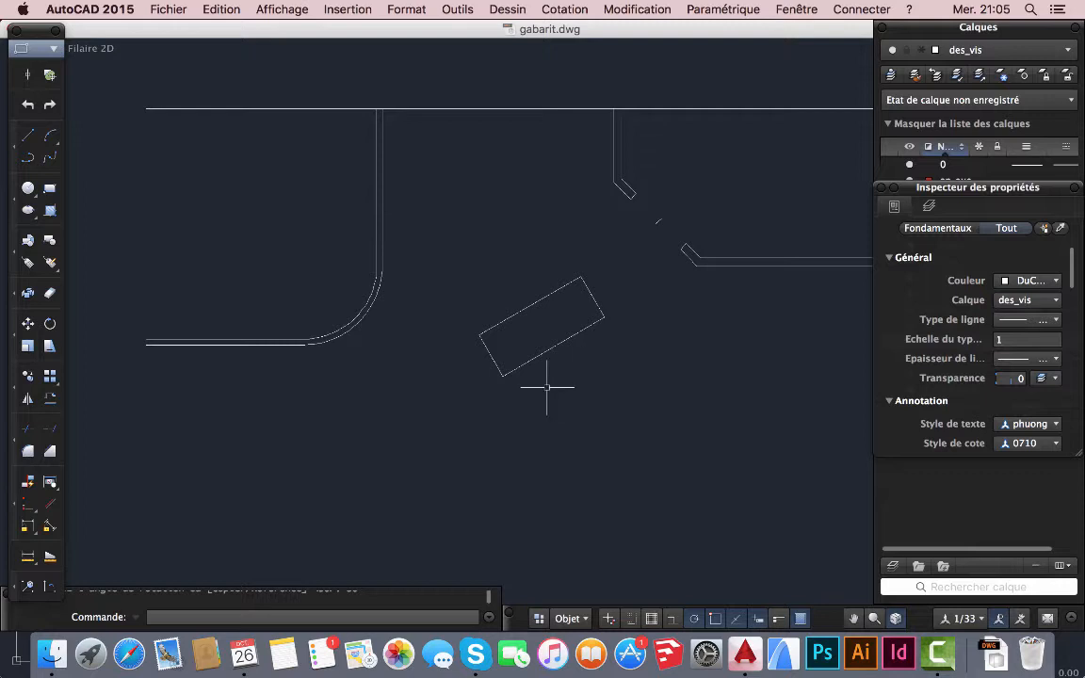
pyautogui.moveTo(546, 386); pyautogui.dragTo(554, 445, button='middle')
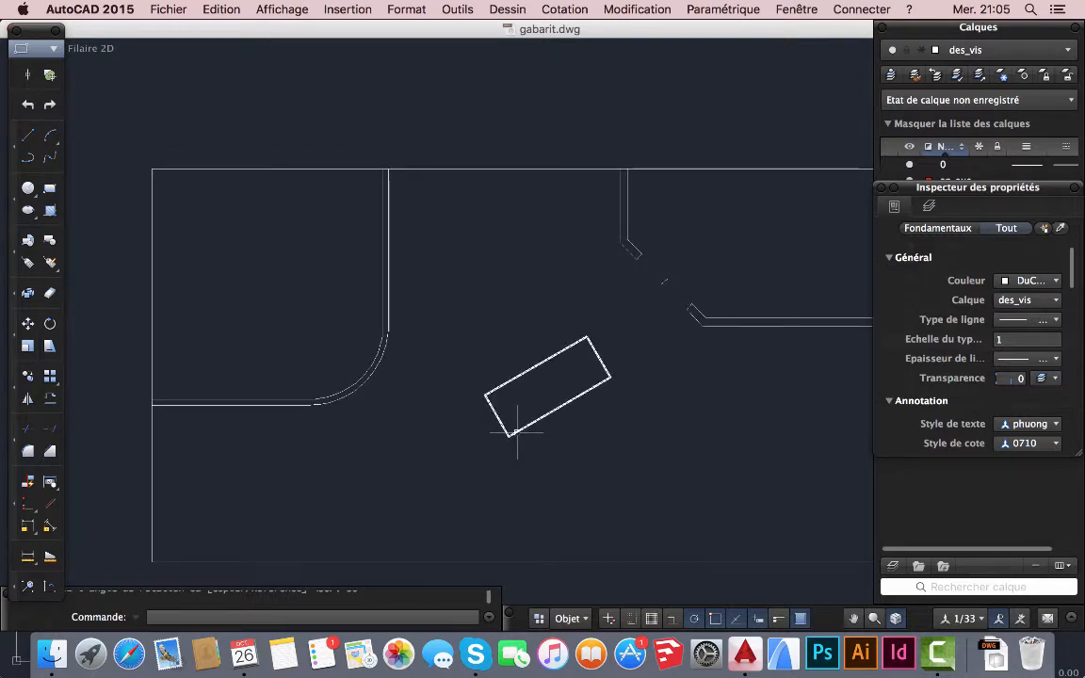
pyautogui.scroll(-3, 516, 432)
pyautogui.scroll(3, 490, 376)
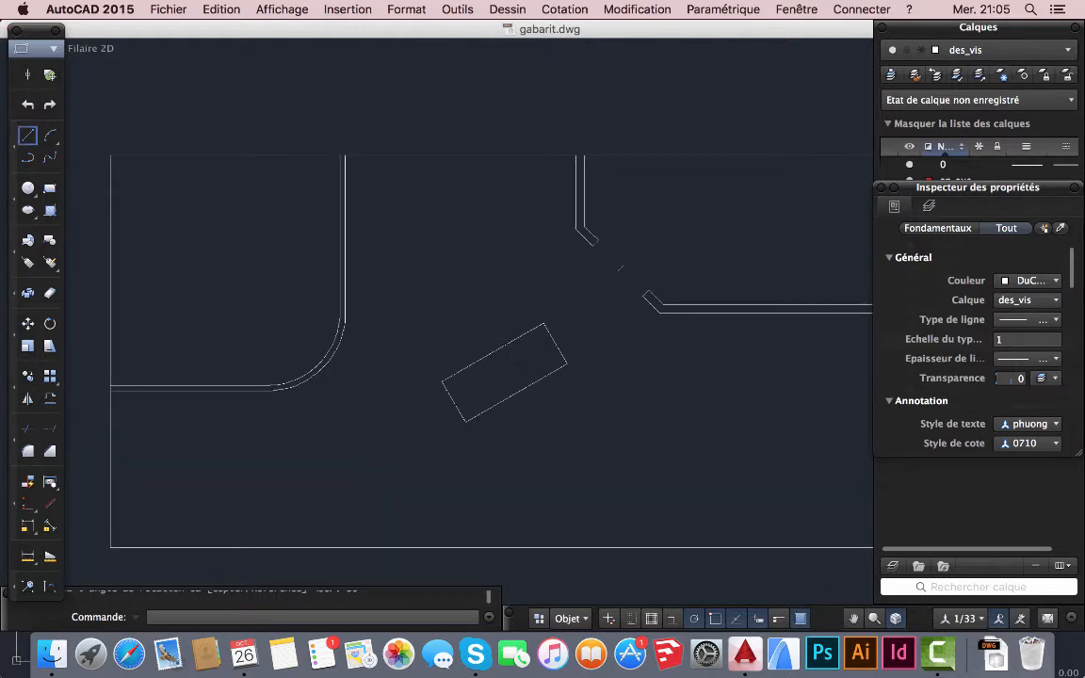
pyautogui.click(27, 136)
pyautogui.click(298, 474)
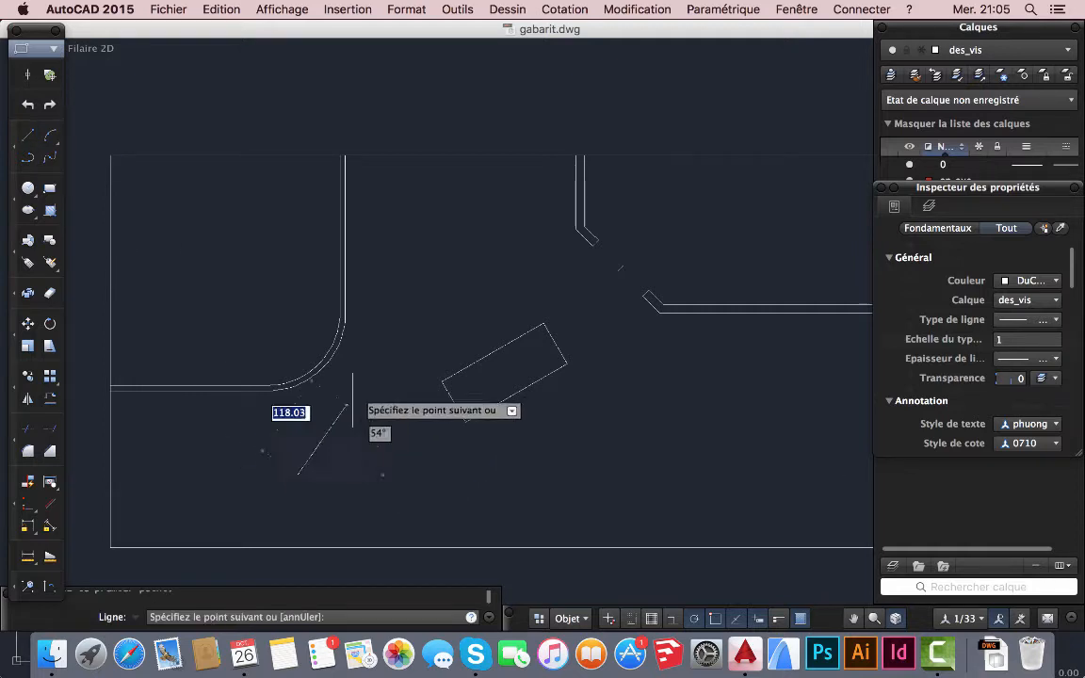
pyautogui.click(408, 269)
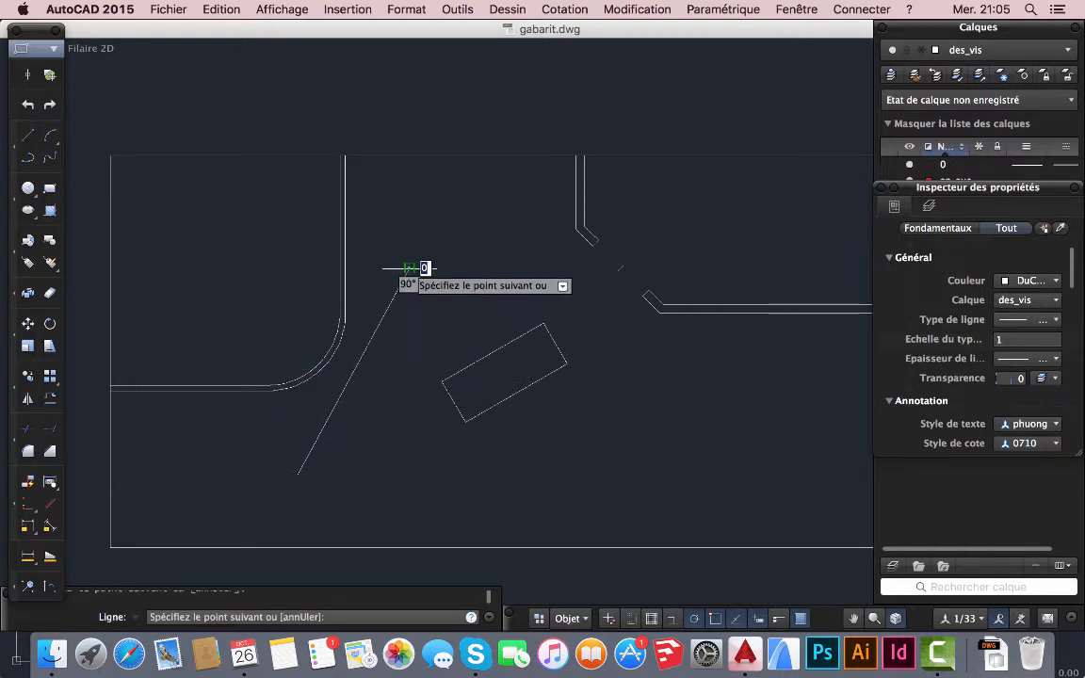
pyautogui.press('Escape')
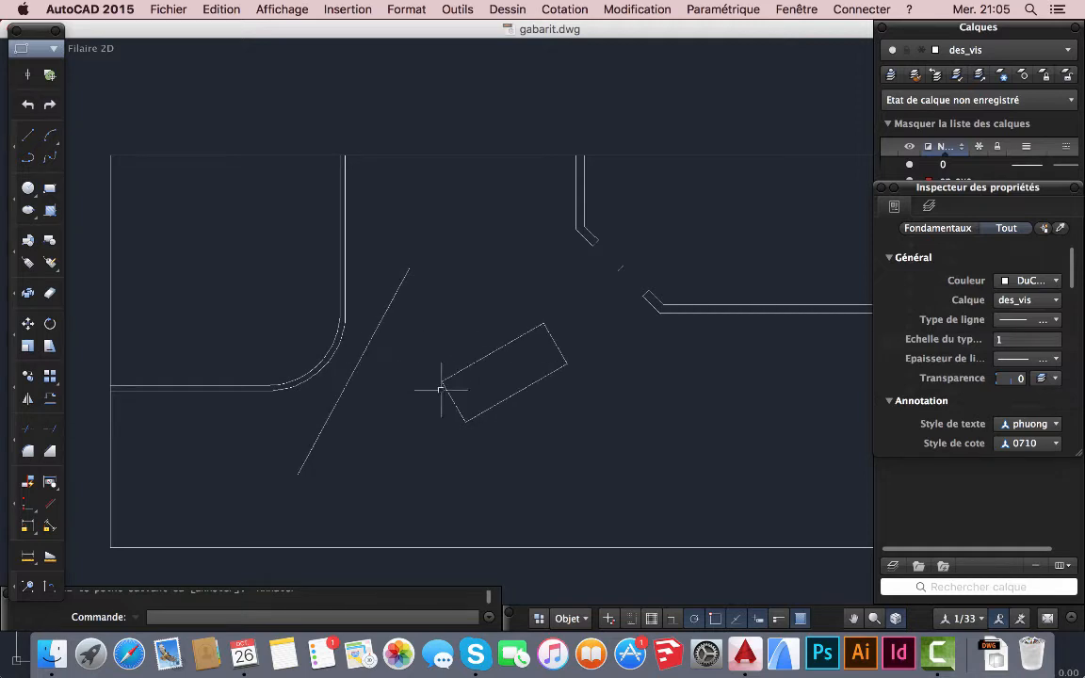
# - Move the rotated rectangle by its leftmost corner onto the slanted line, near the line's middle
pyautogui.click(51, 325)
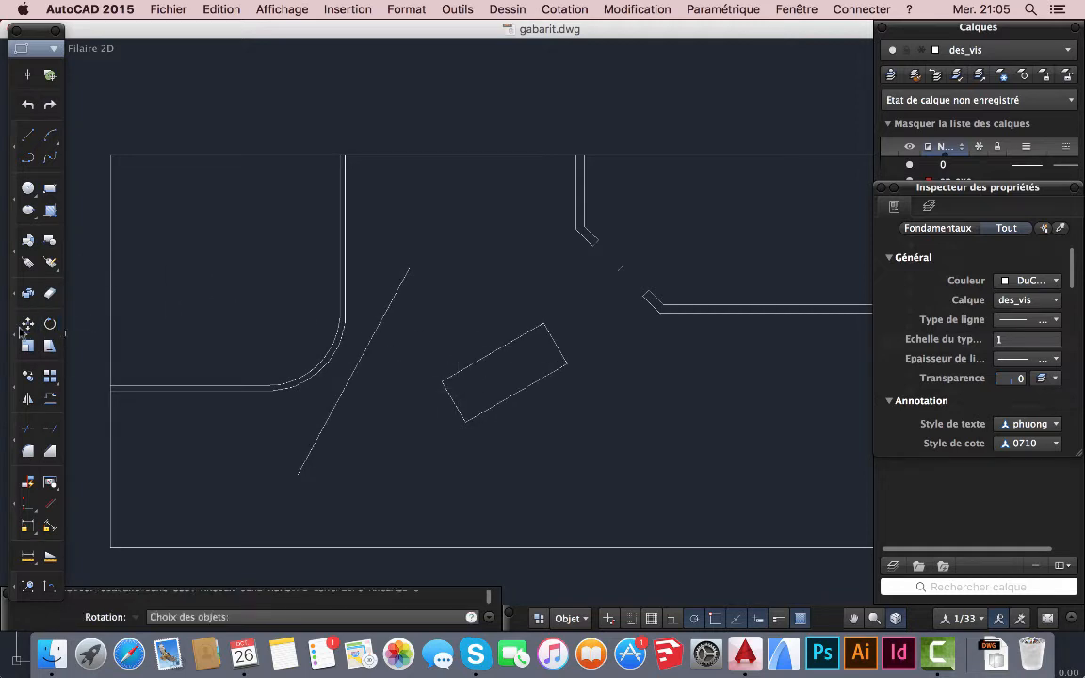
pyautogui.click(27, 325)
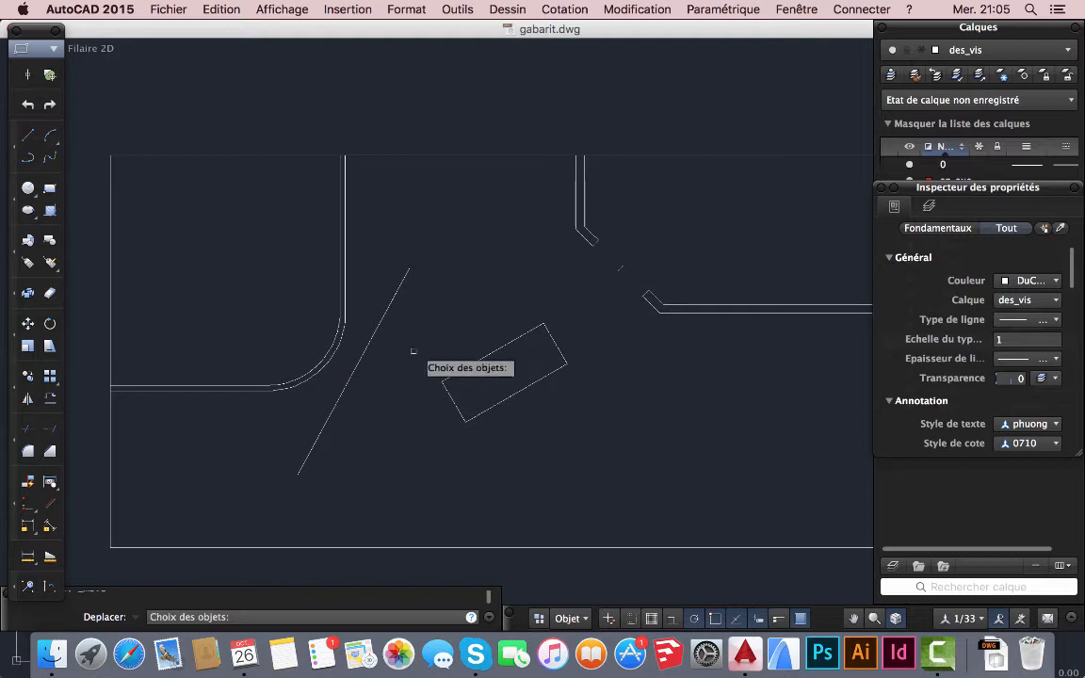
pyautogui.click(459, 372)
pyautogui.press('Return')
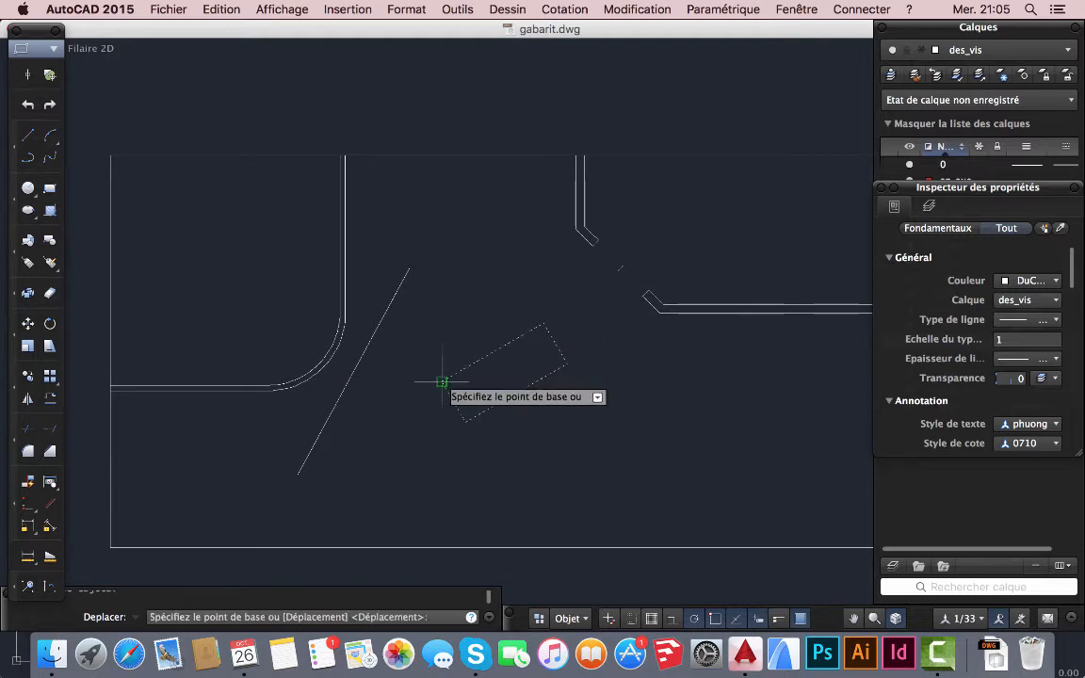
pyautogui.click(442, 382)
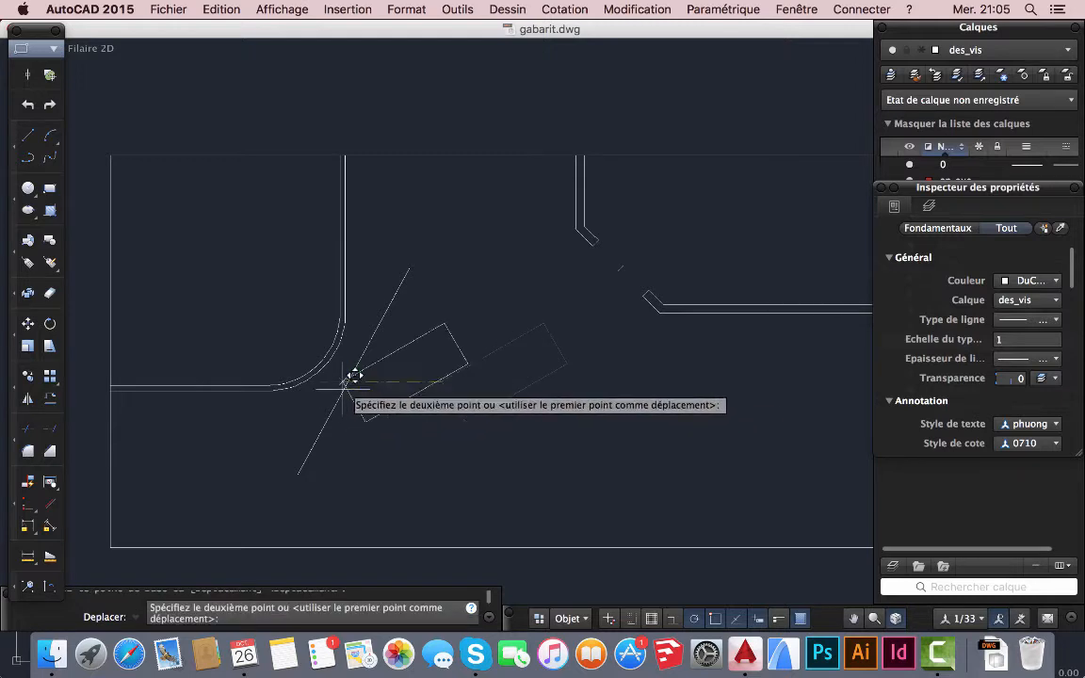
pyautogui.click(353, 372)
pyautogui.moveTo(452, 421); pyautogui.dragTo(539, 495, button='middle')
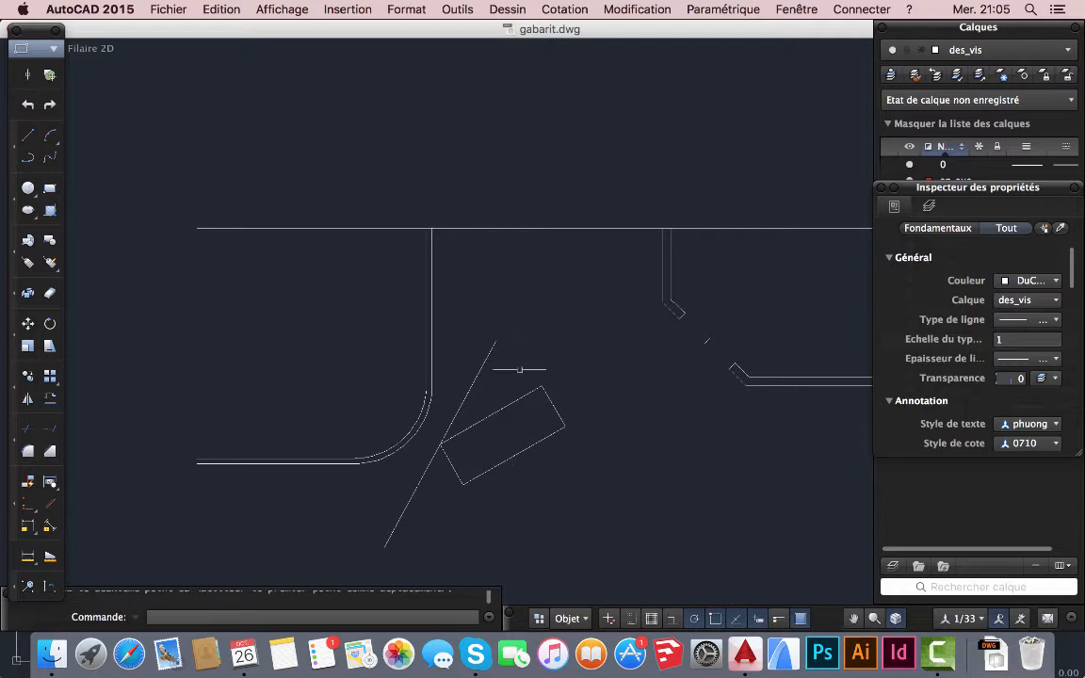
pyautogui.click(49, 324)
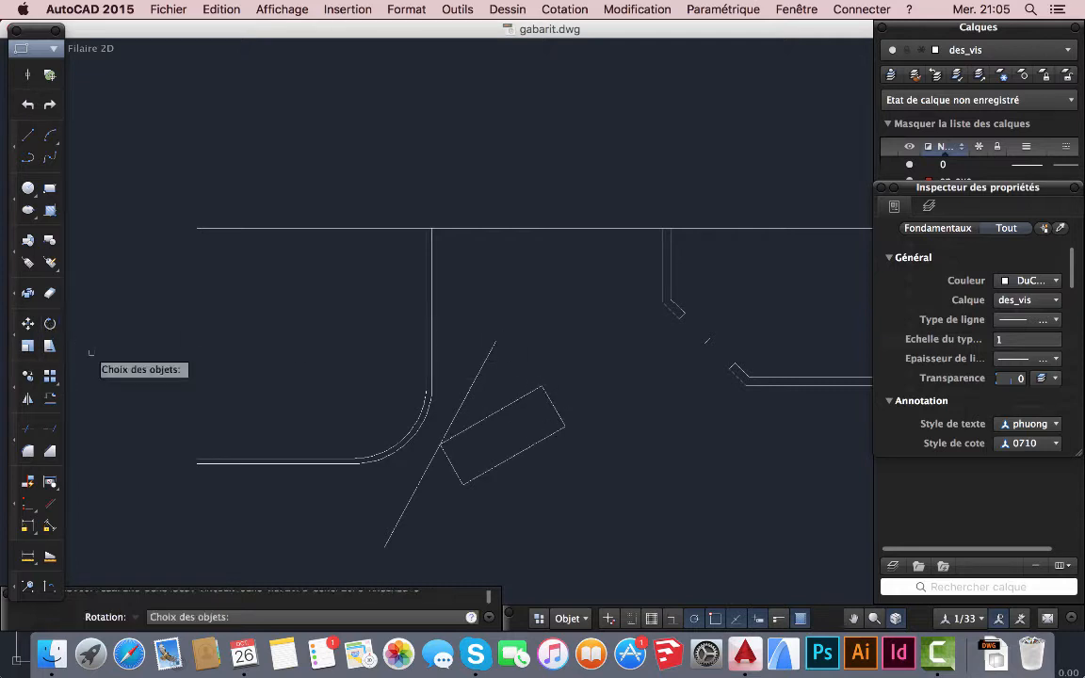
pyautogui.click(455, 478)
pyautogui.press('Return')
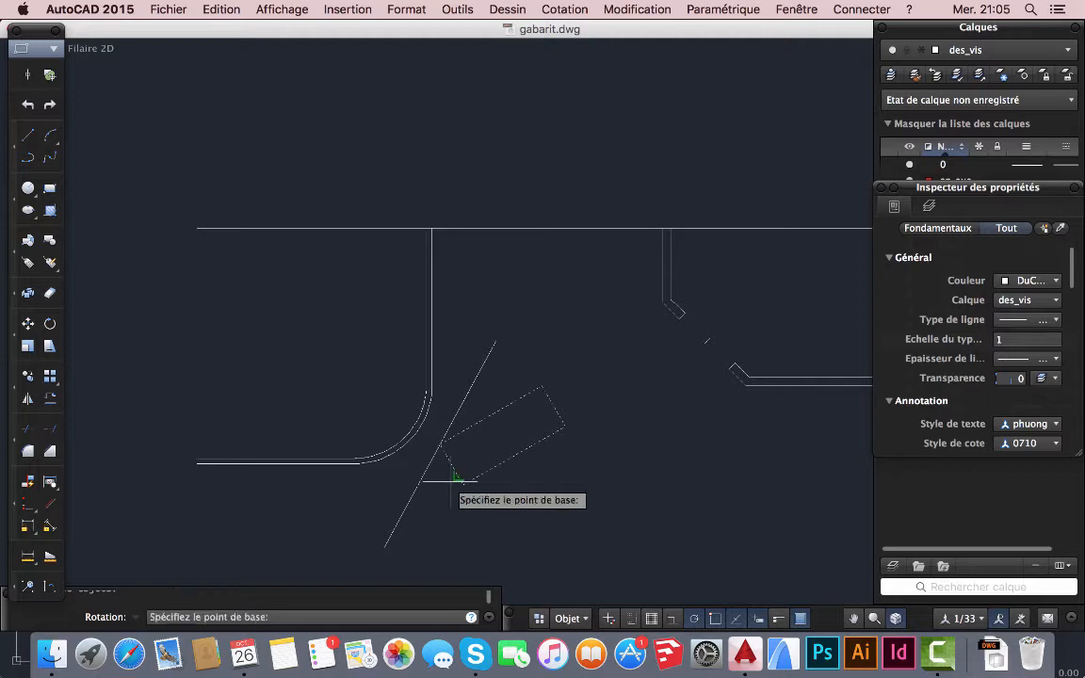
pyautogui.click(440, 445)
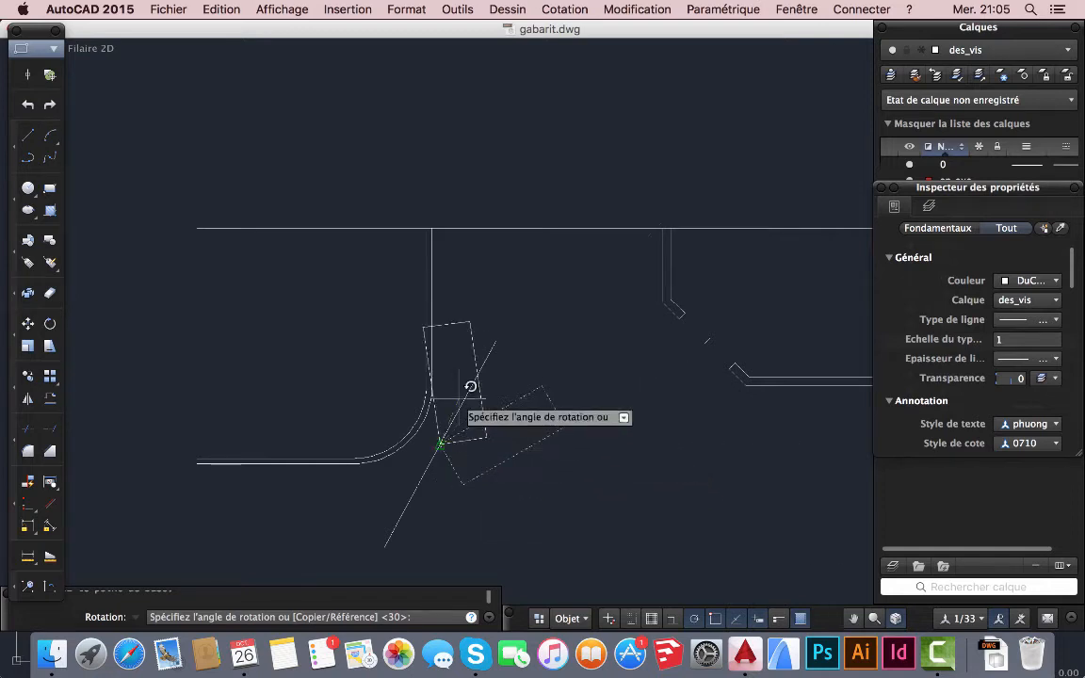
pyautogui.scroll(3, 480, 382)
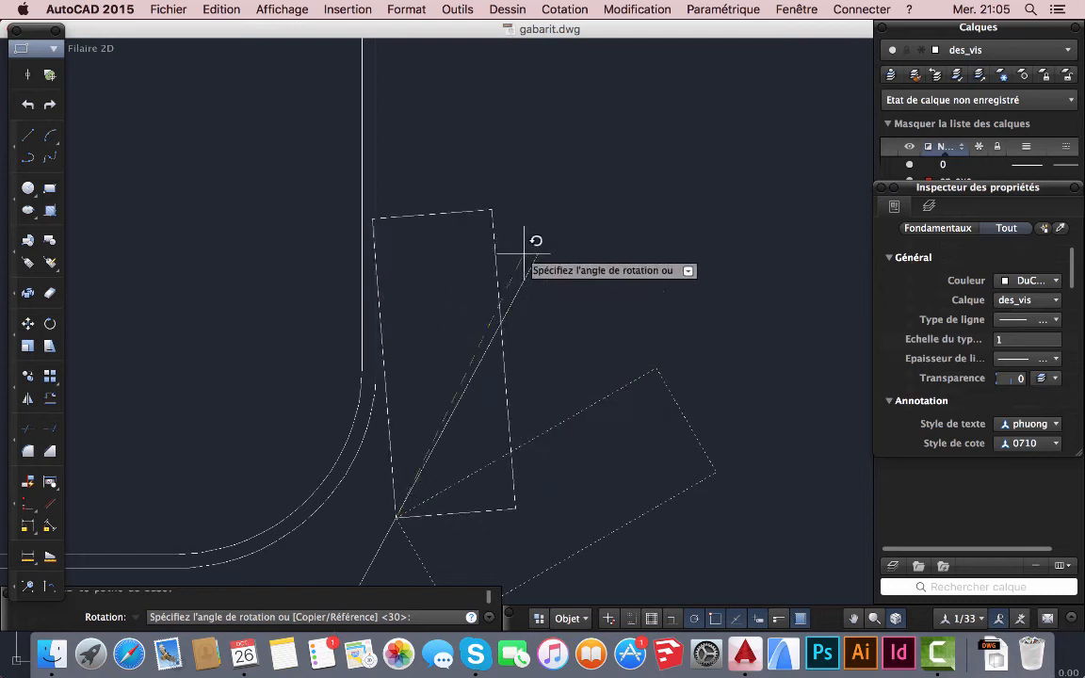
pyautogui.click(657, 429)
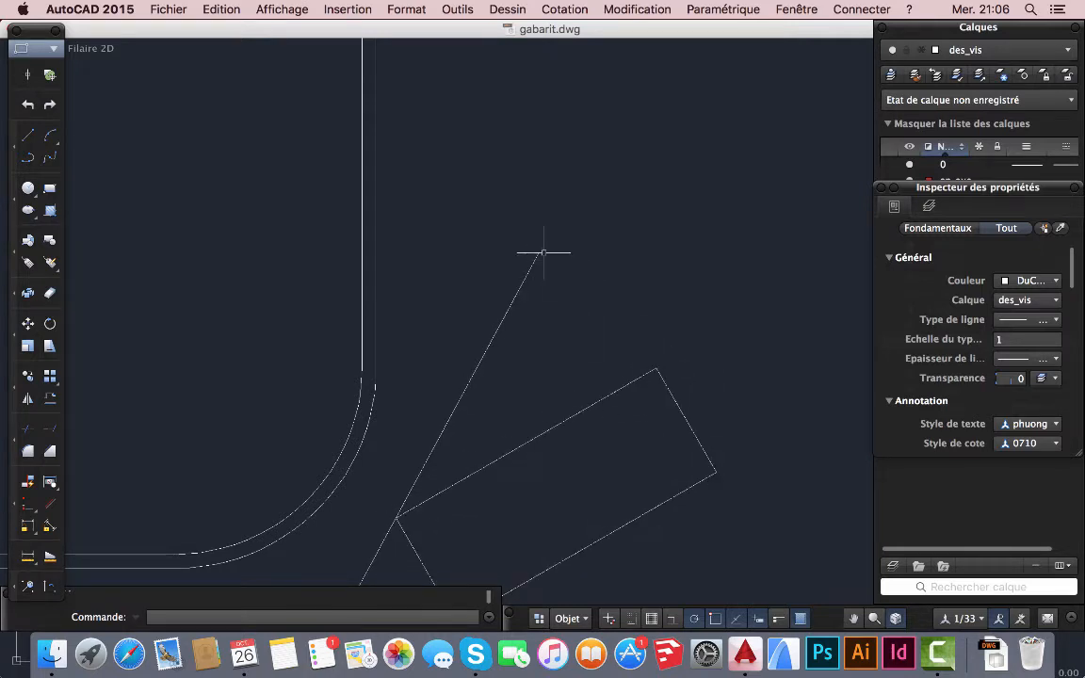
pyautogui.scroll(-3, 543, 252)
# - Rotate the rectangle about its corner on the slanted line, using its upper long edge as reference, to match the line's angle
pyautogui.click(50, 323)
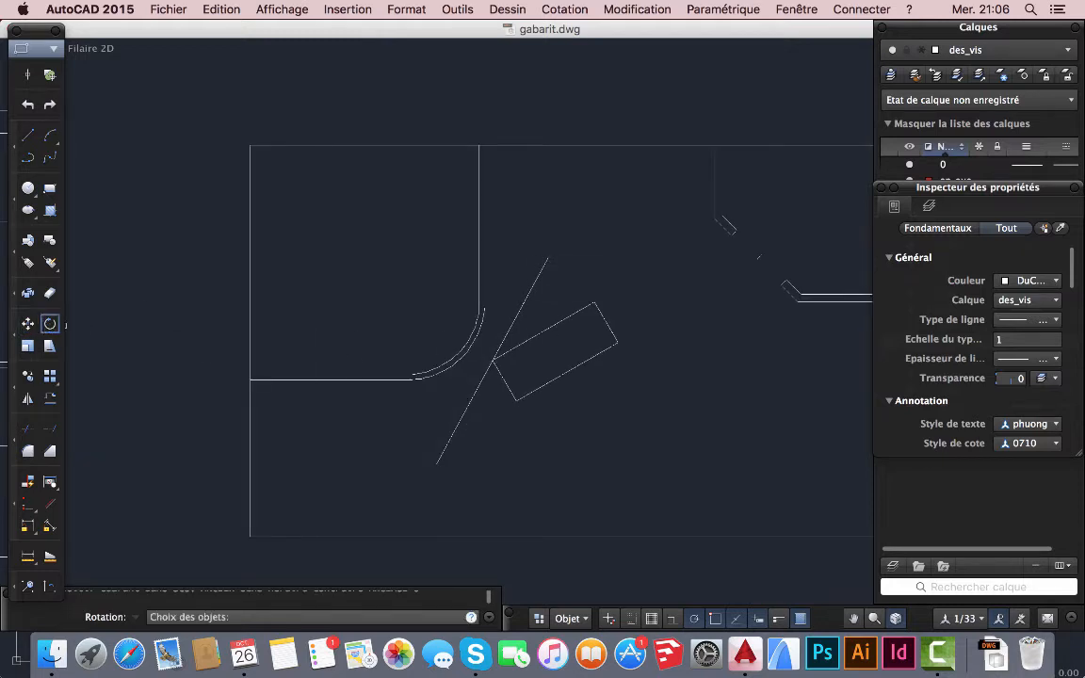
pyautogui.click(506, 382)
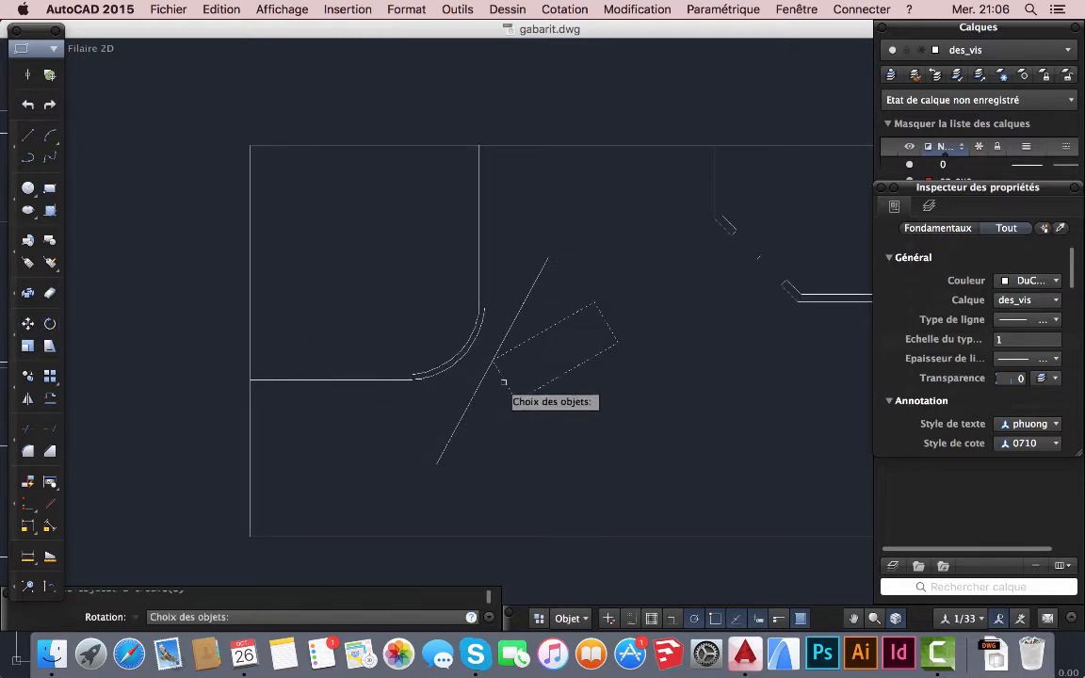
pyautogui.press('Return')
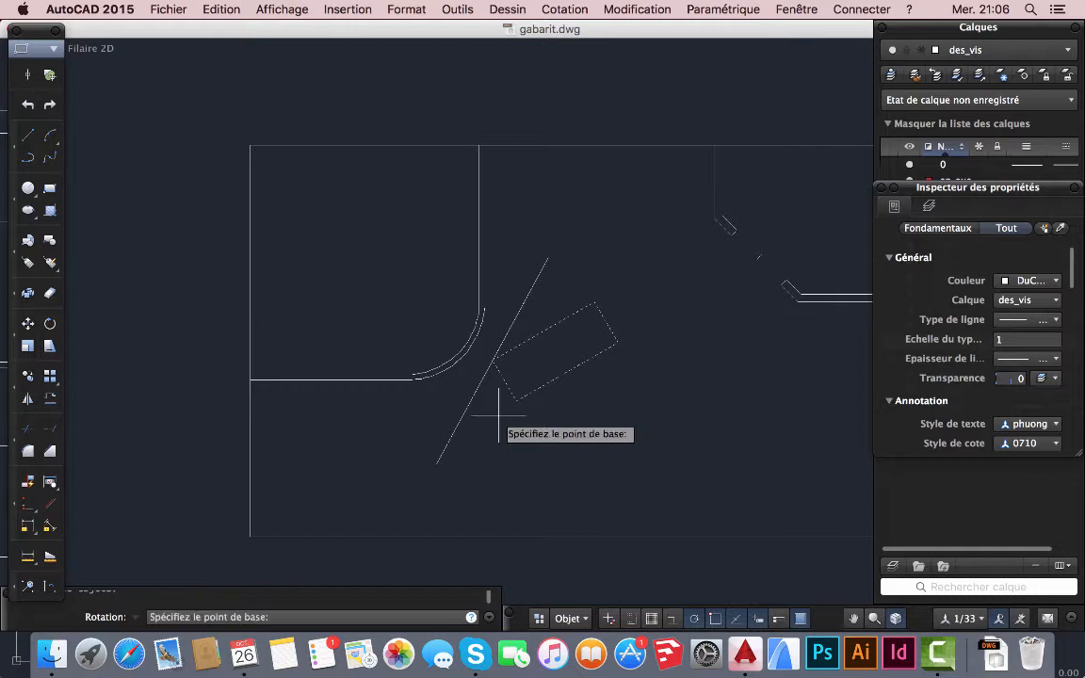
pyautogui.click(491, 360)
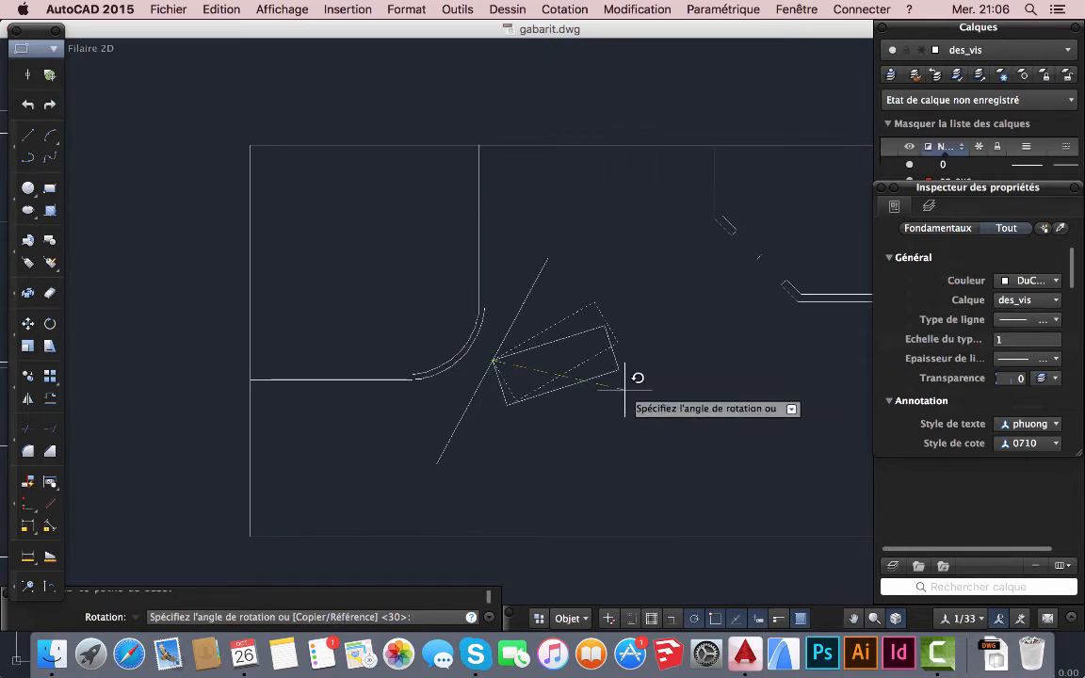
pyautogui.press('Return')
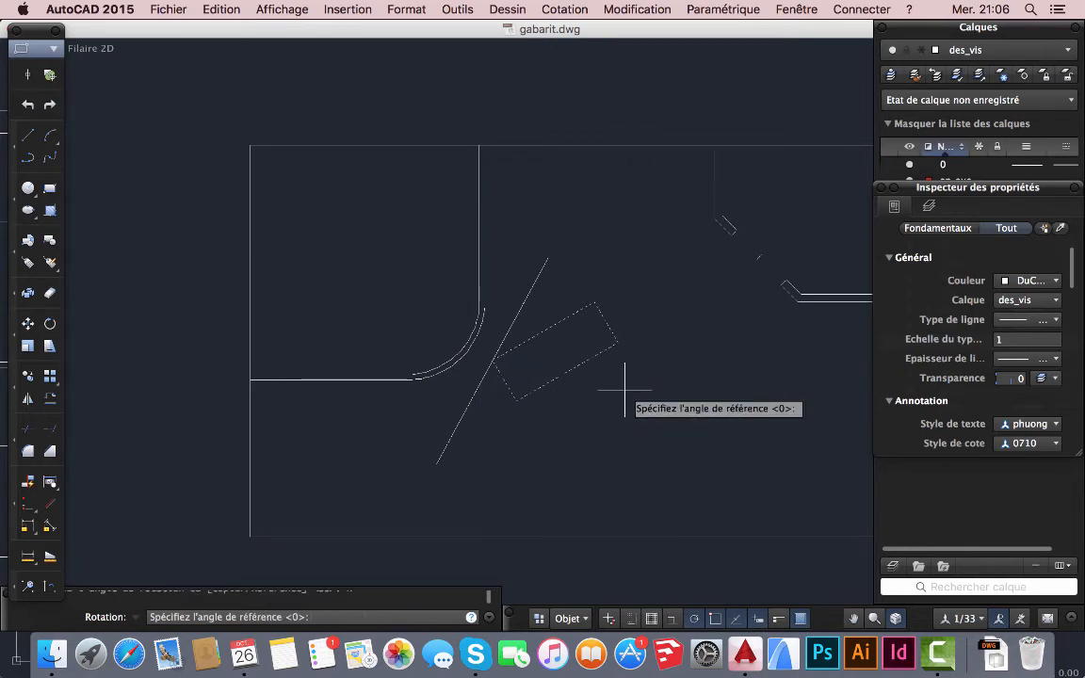
pyautogui.scroll(3, 482, 375)
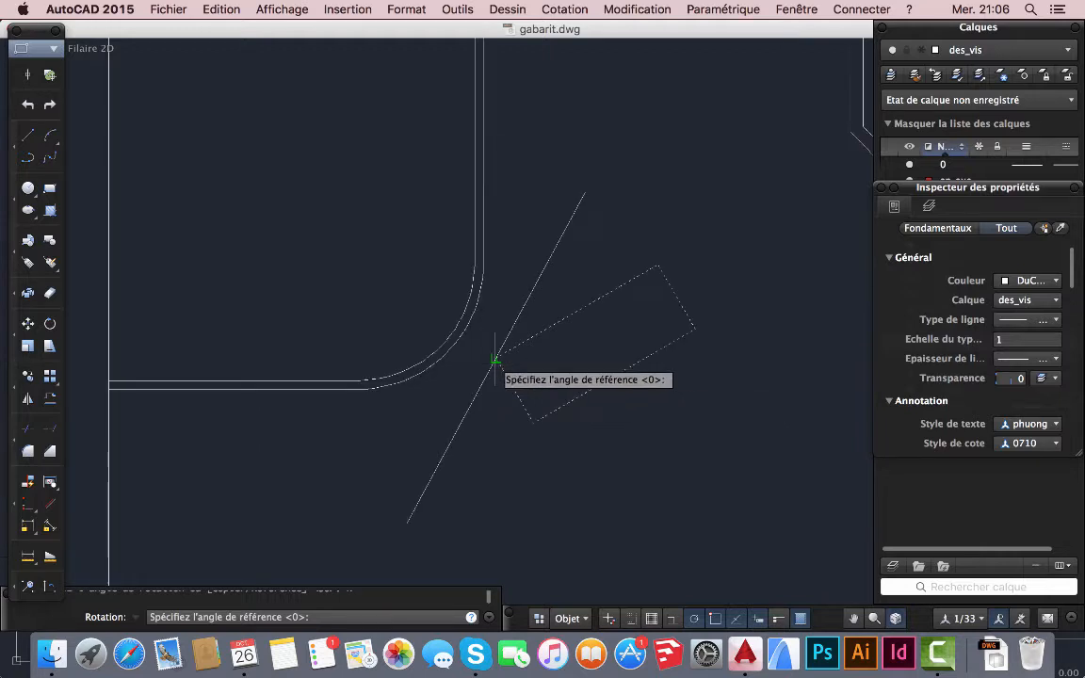
pyautogui.scroll(2, 495, 361)
pyautogui.click(494, 358)
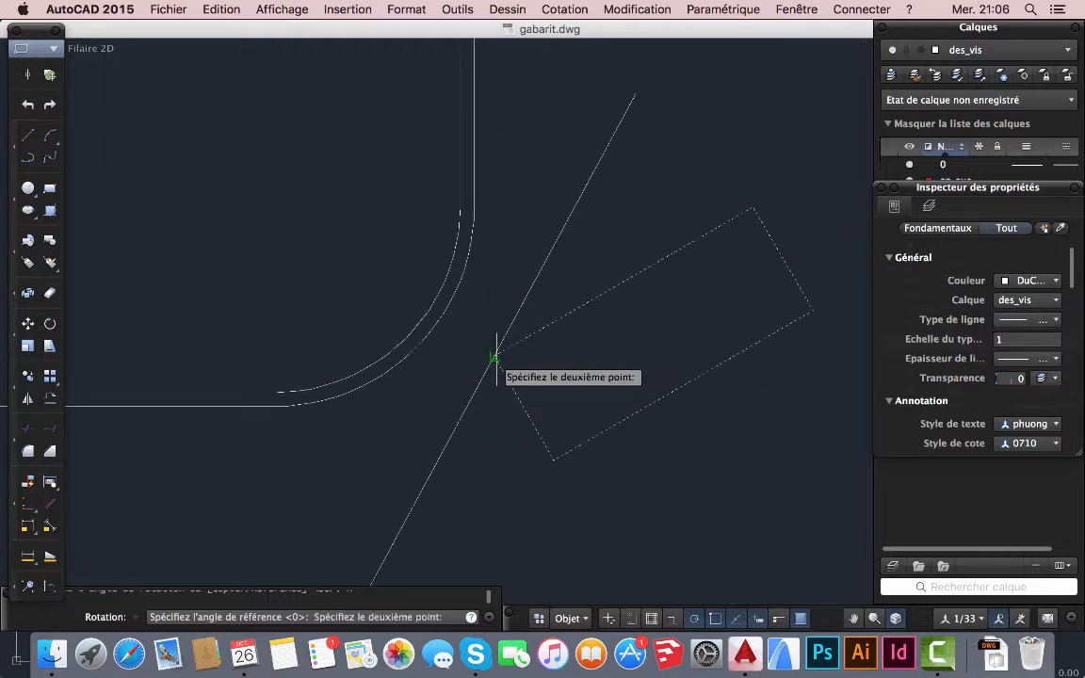
pyautogui.click(753, 208)
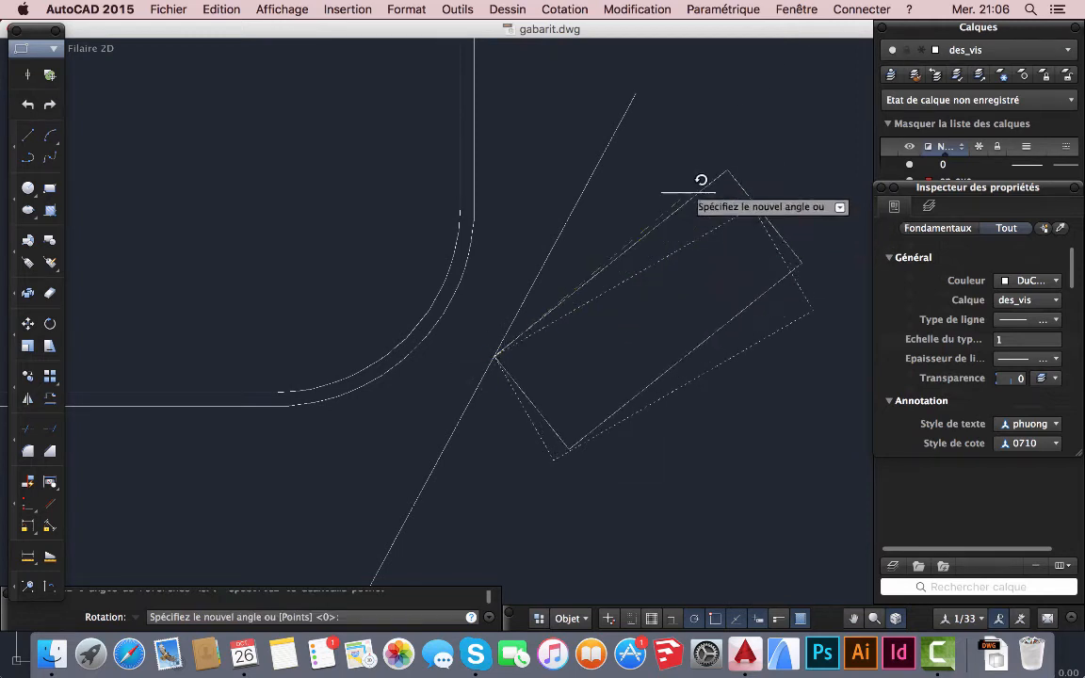
pyautogui.click(636, 95)
pyautogui.scroll(-3, 639, 442)
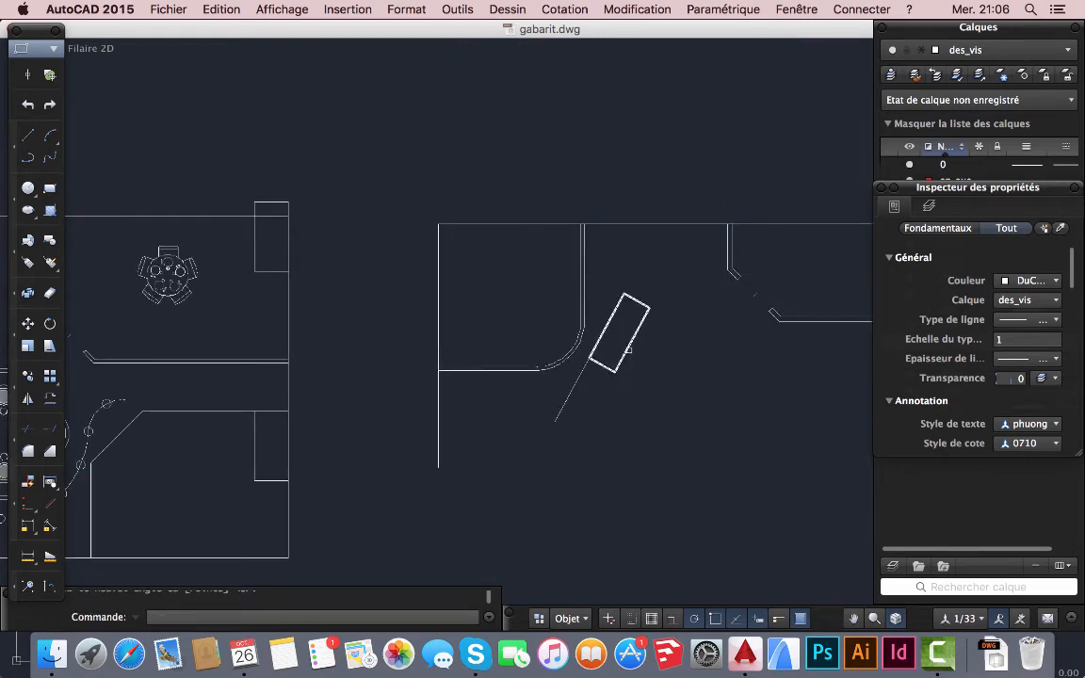
pyautogui.scroll(3, 628, 350)
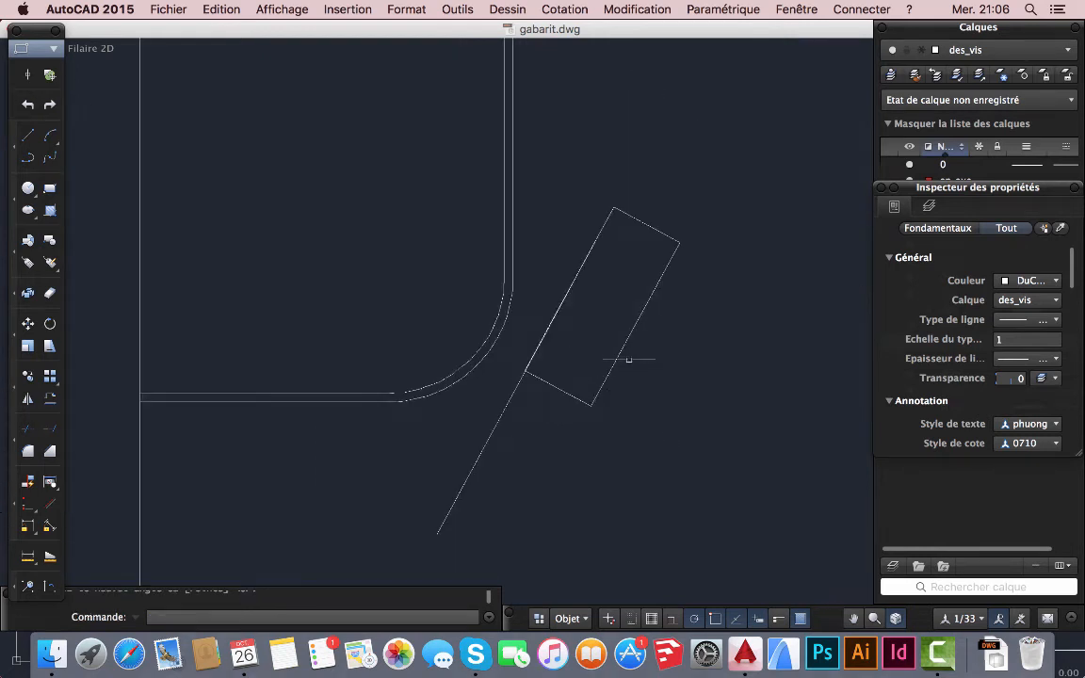
# - Undo the reference rotation and the move that placed the rectangle on the slanted line
pyautogui.click(222, 10)
pyautogui.click(231, 29)
pyautogui.click(222, 9)
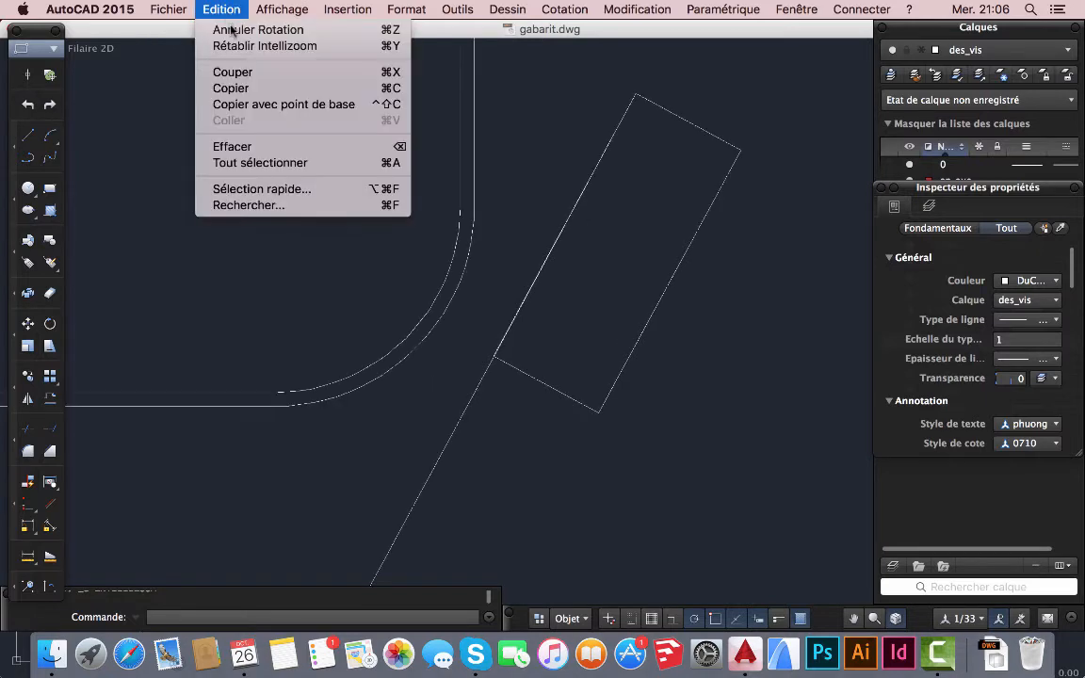
pyautogui.click(231, 29)
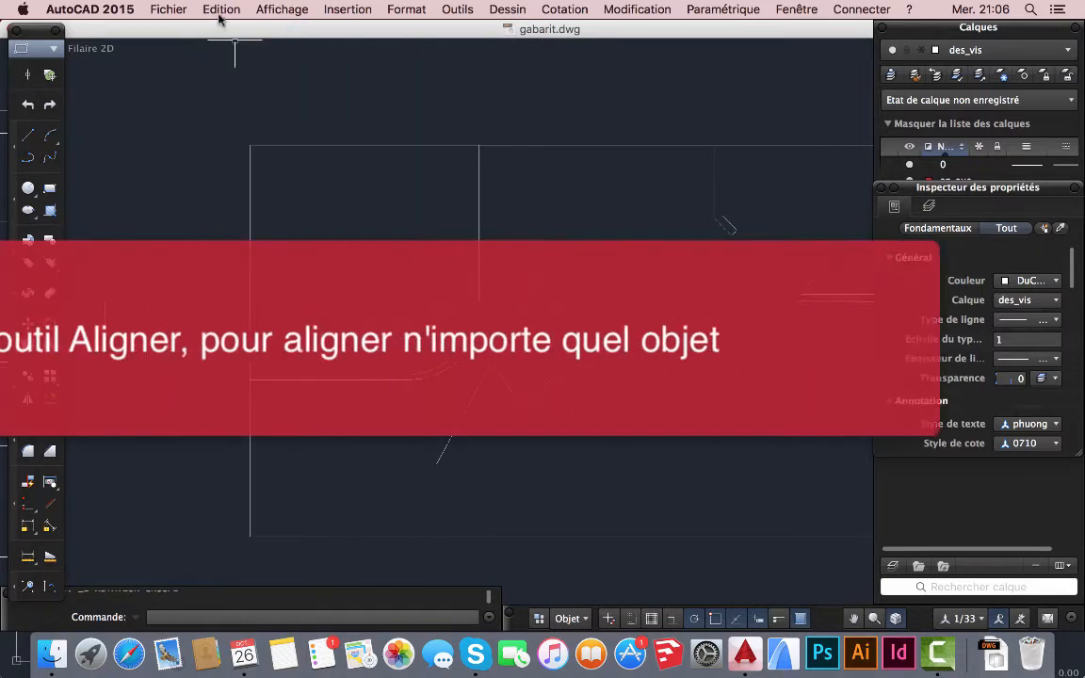
pyautogui.click(220, 10)
pyautogui.click(231, 32)
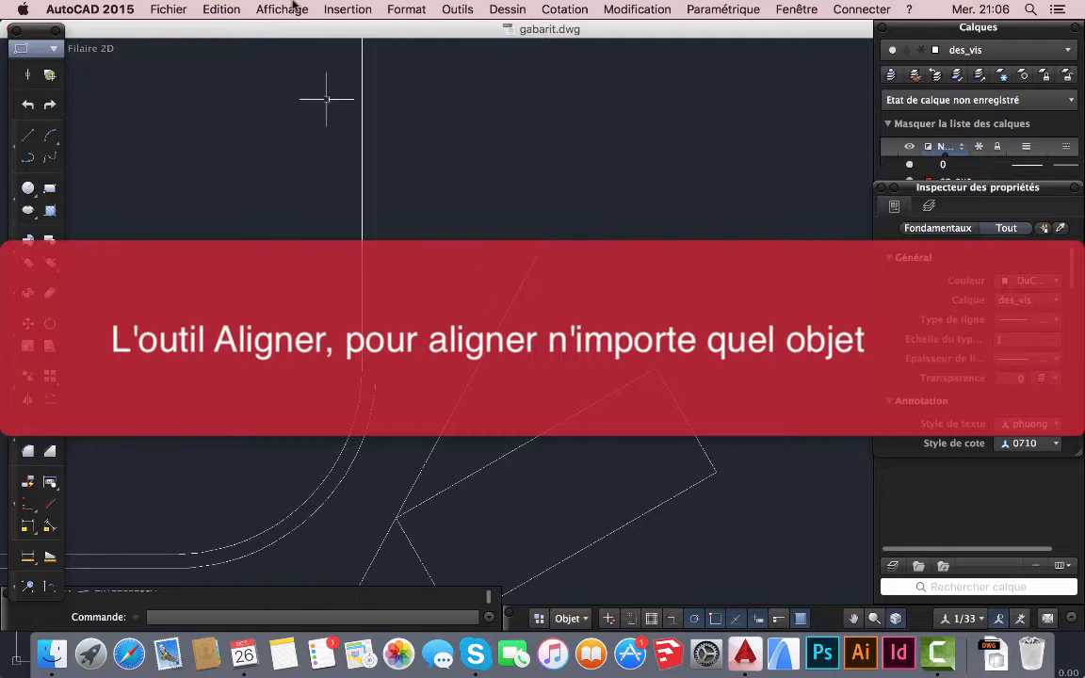
pyautogui.click(235, 9)
pyautogui.click(231, 29)
pyautogui.click(219, 10)
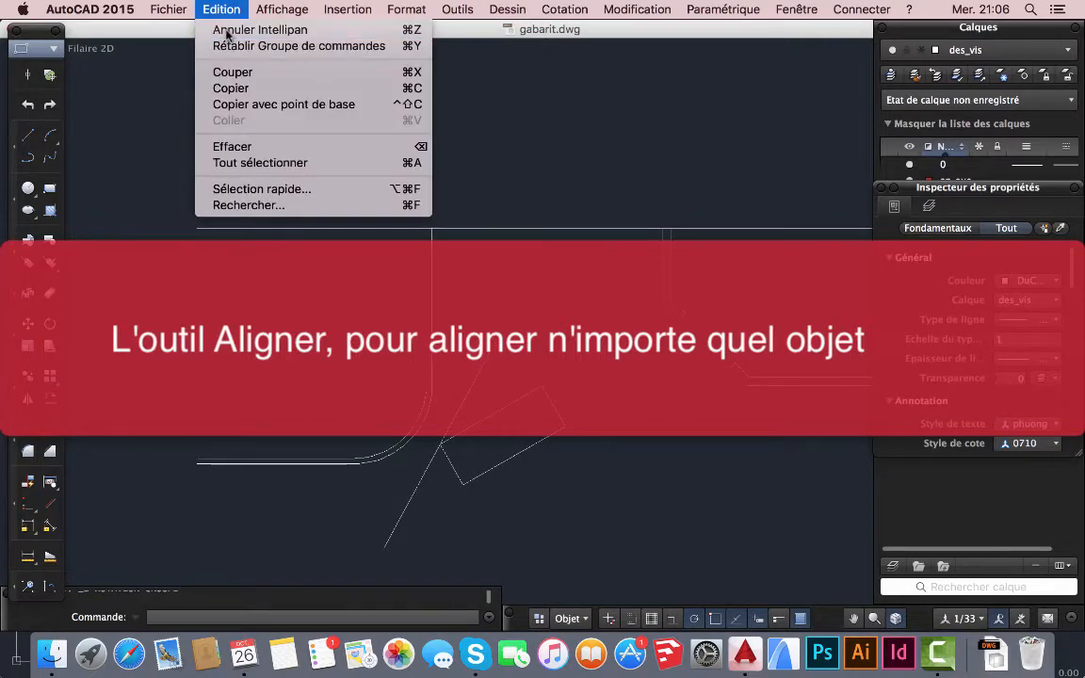
pyautogui.click(224, 30)
pyautogui.click(221, 10)
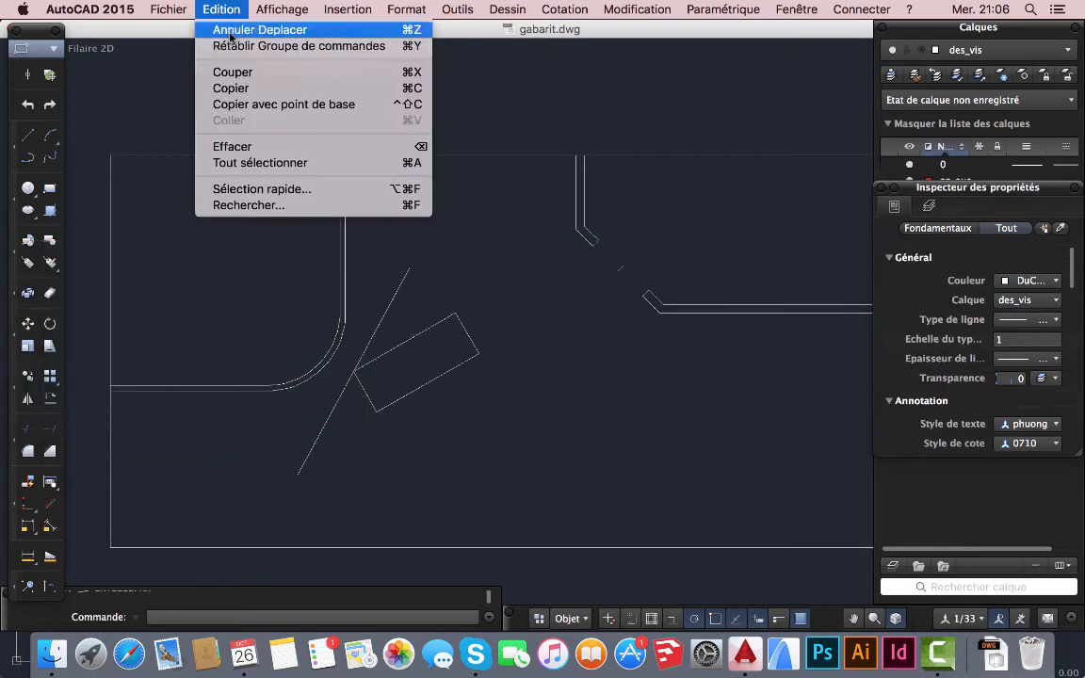
pyautogui.click(231, 29)
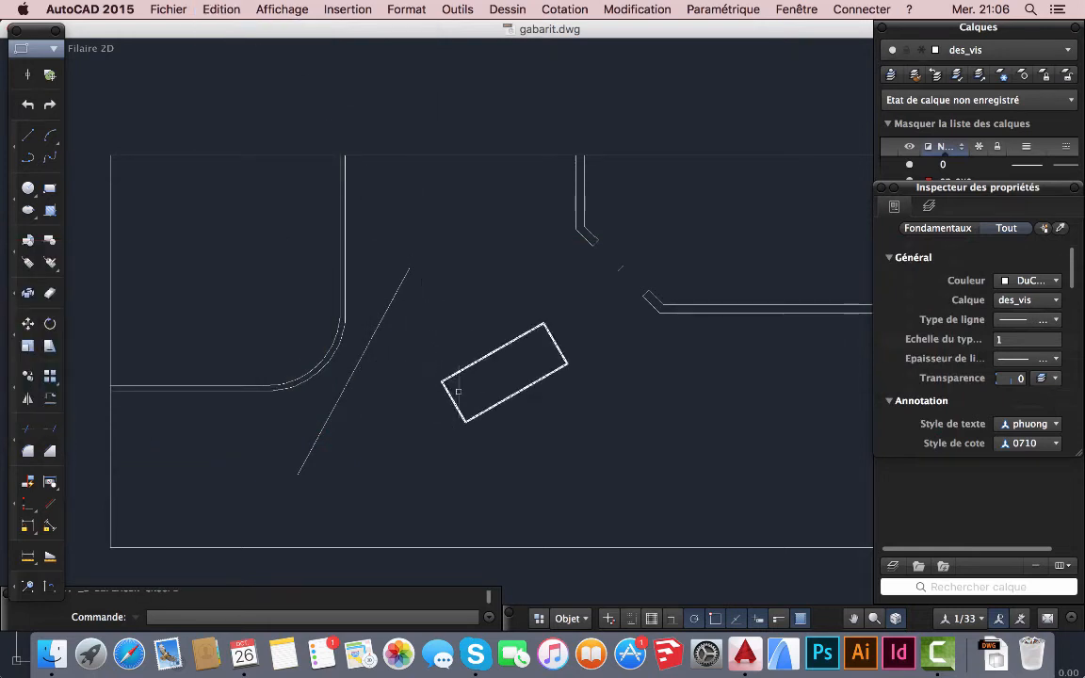
# - Use Aligner without scaling to lay the rectangle's left short edge along the slanted line, its lowest corner at the line's midpoint
pyautogui.scroll(-2, 462, 441)
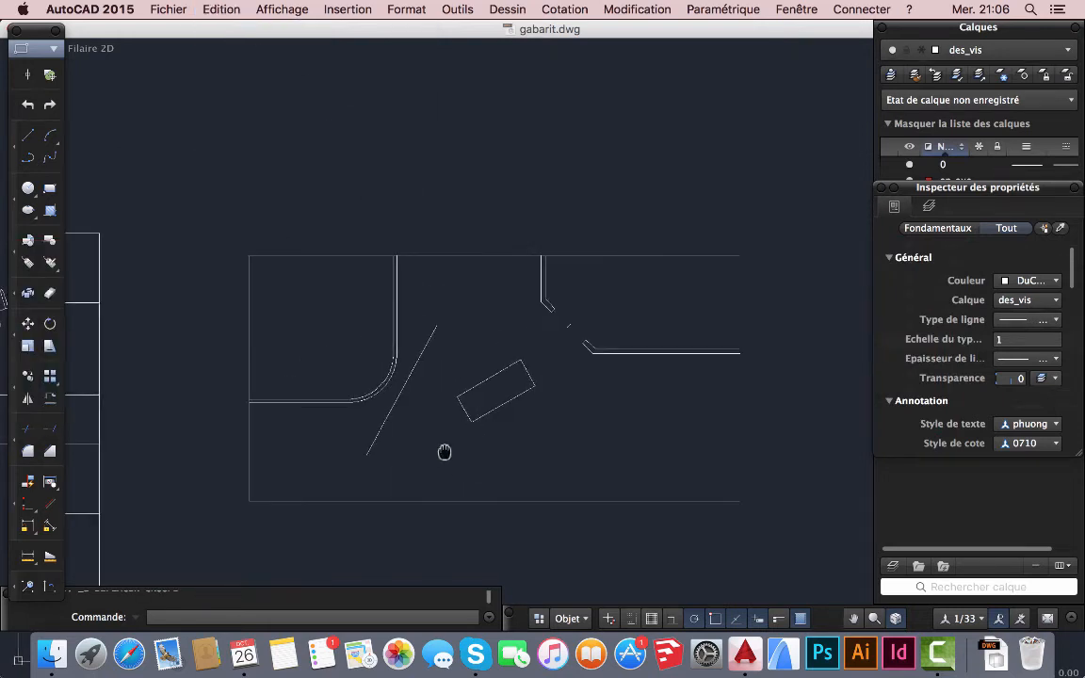
pyautogui.moveTo(443, 450); pyautogui.dragTo(504, 411, button='middle')
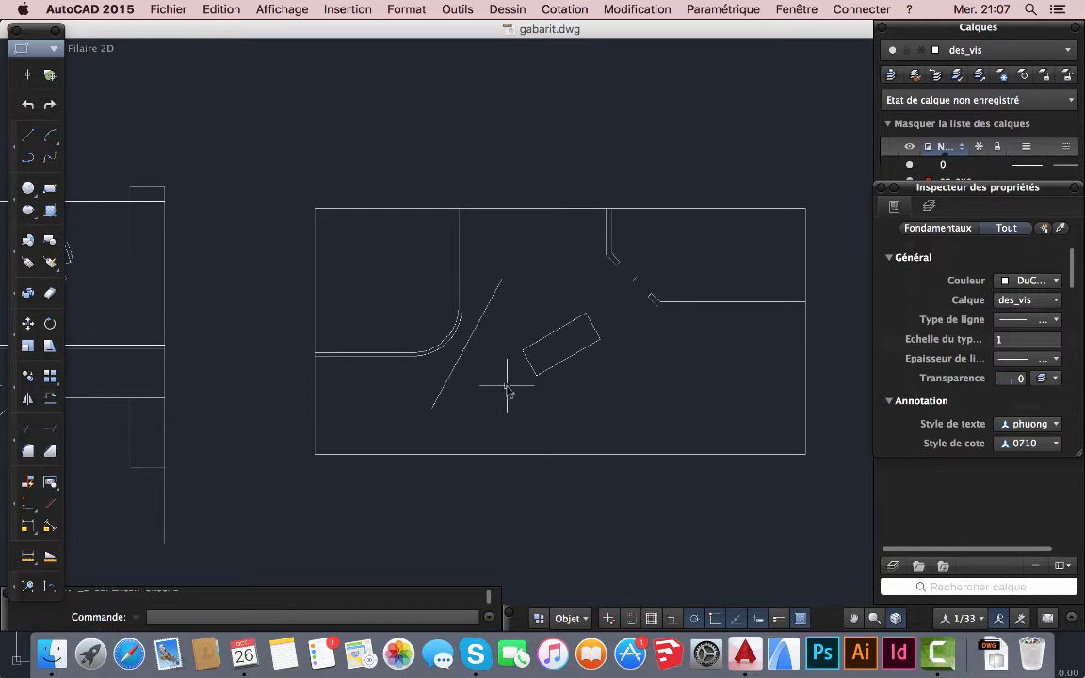
pyautogui.write('ALIGNER')
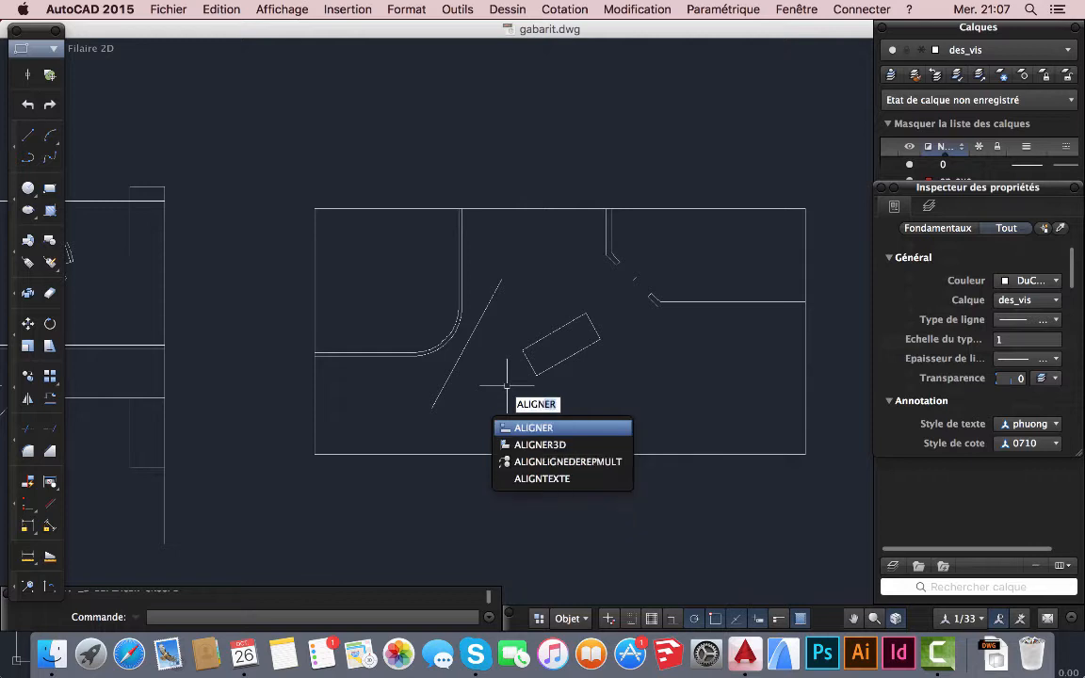
pyautogui.press('Return')
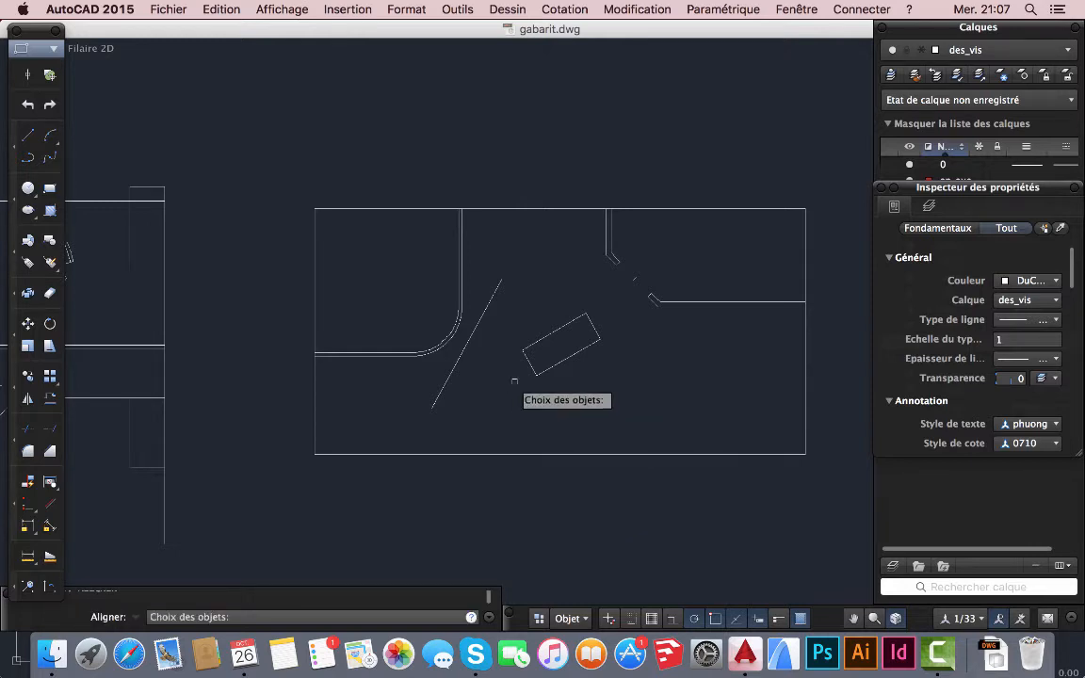
pyautogui.click(532, 369)
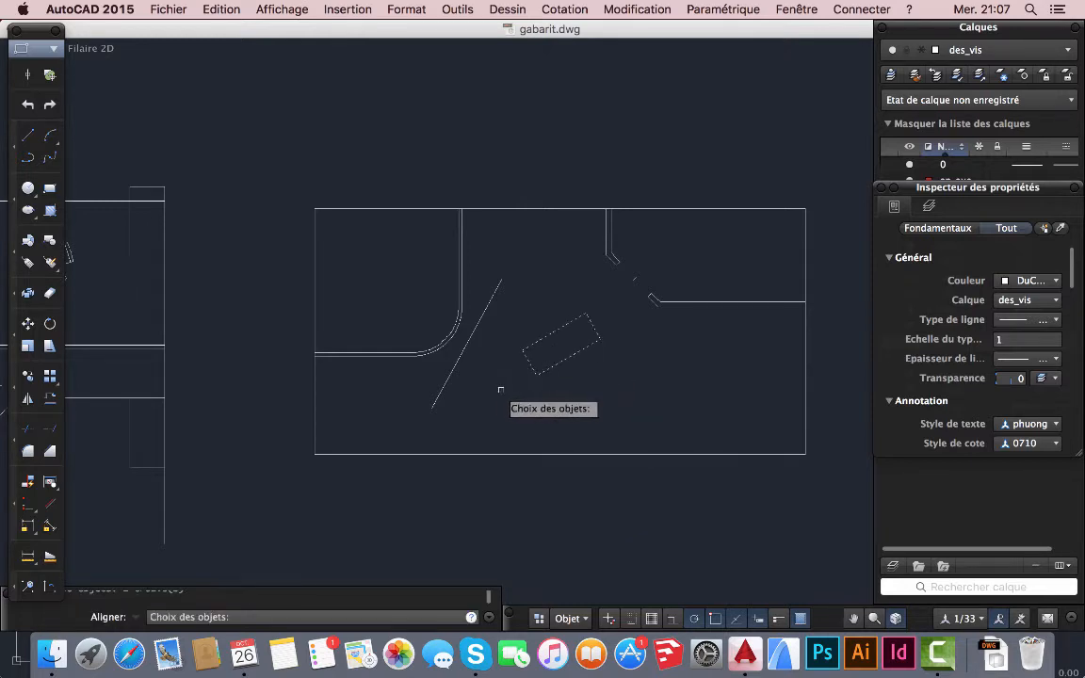
pyautogui.press('Return')
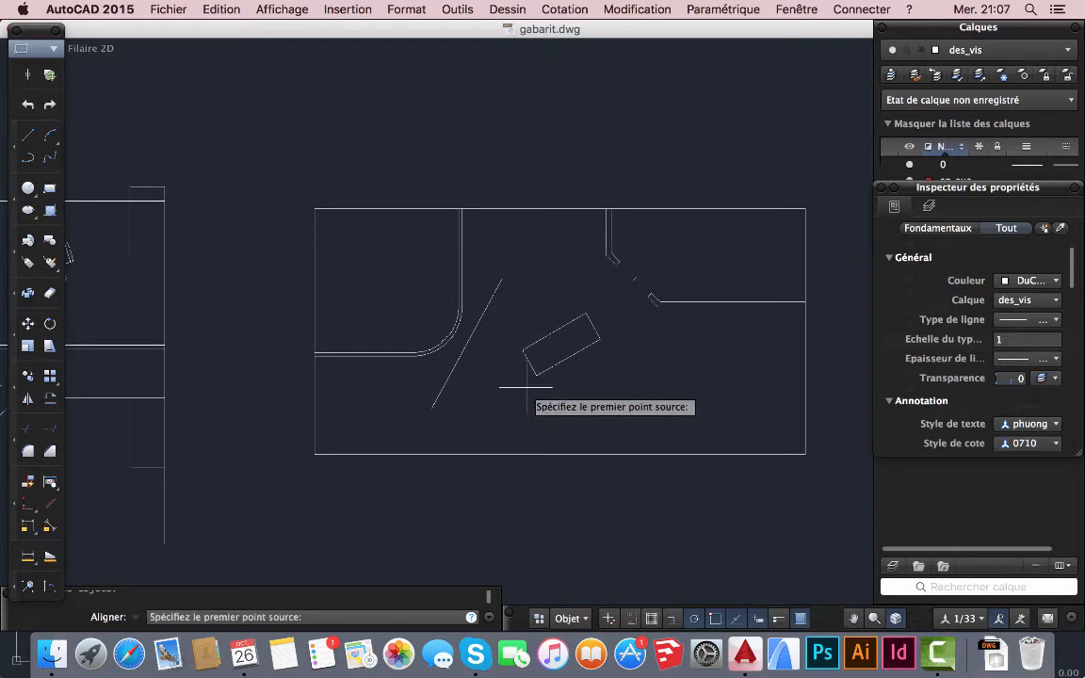
pyautogui.scroll(3, 518, 381)
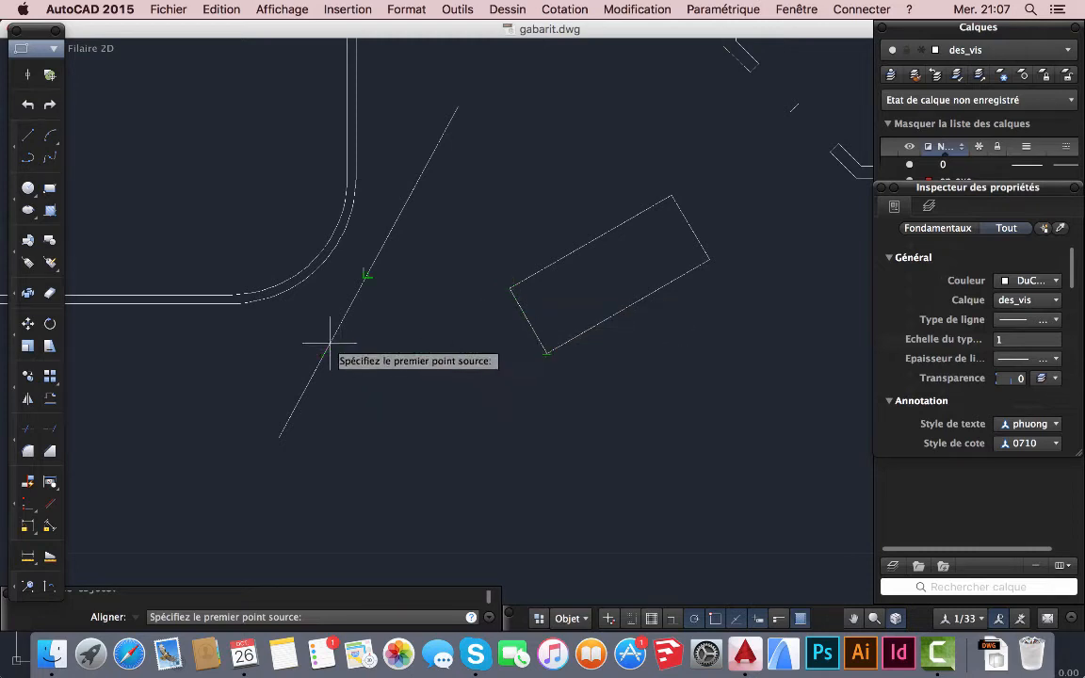
pyautogui.scroll(-4, 464, 349)
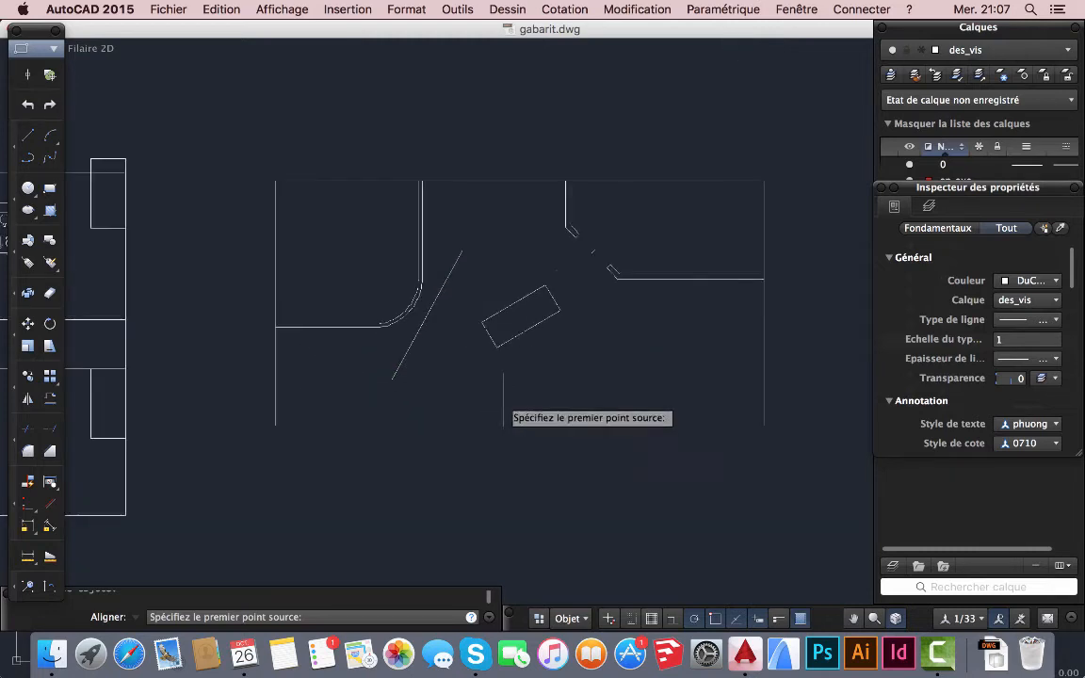
pyautogui.click(497, 349)
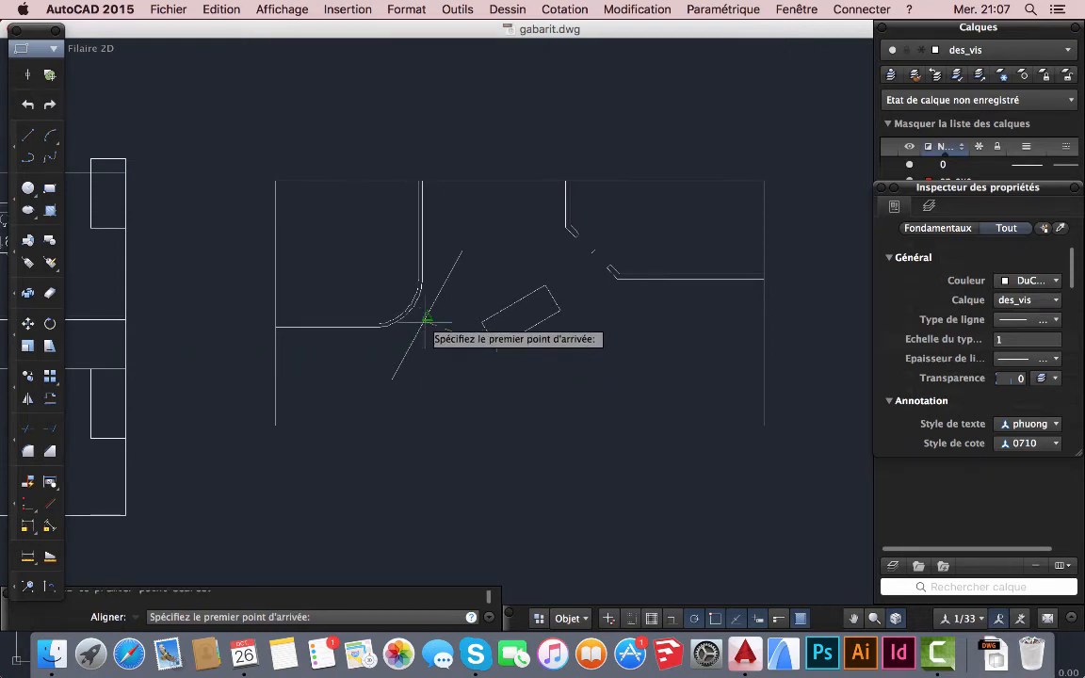
pyautogui.scroll(3, 428, 318)
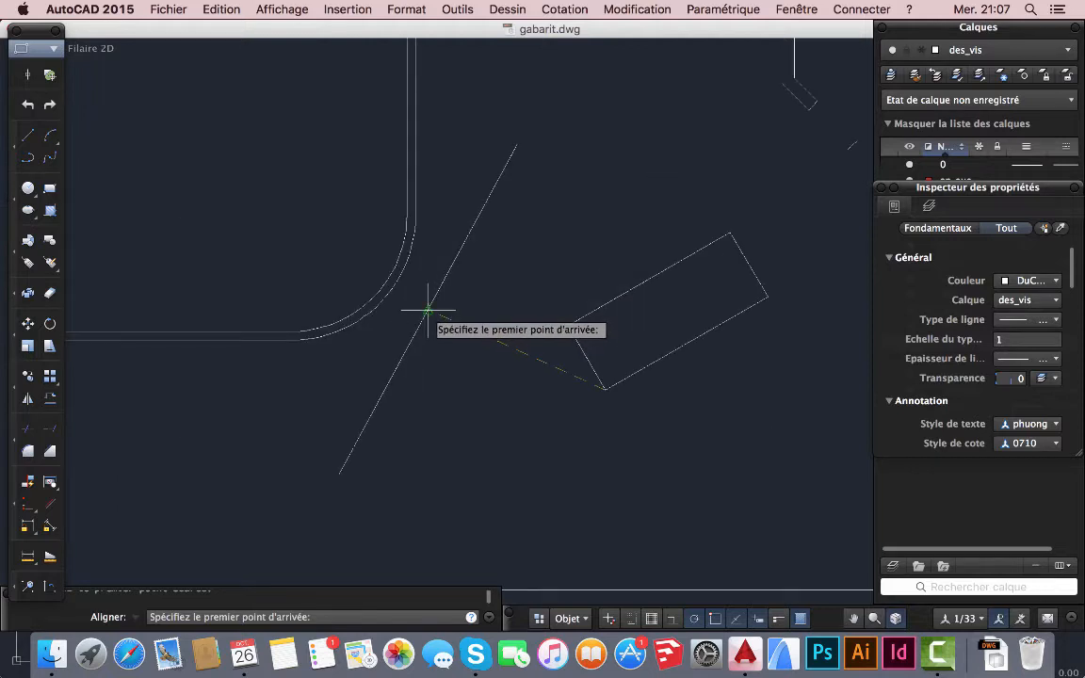
pyautogui.click(428, 311)
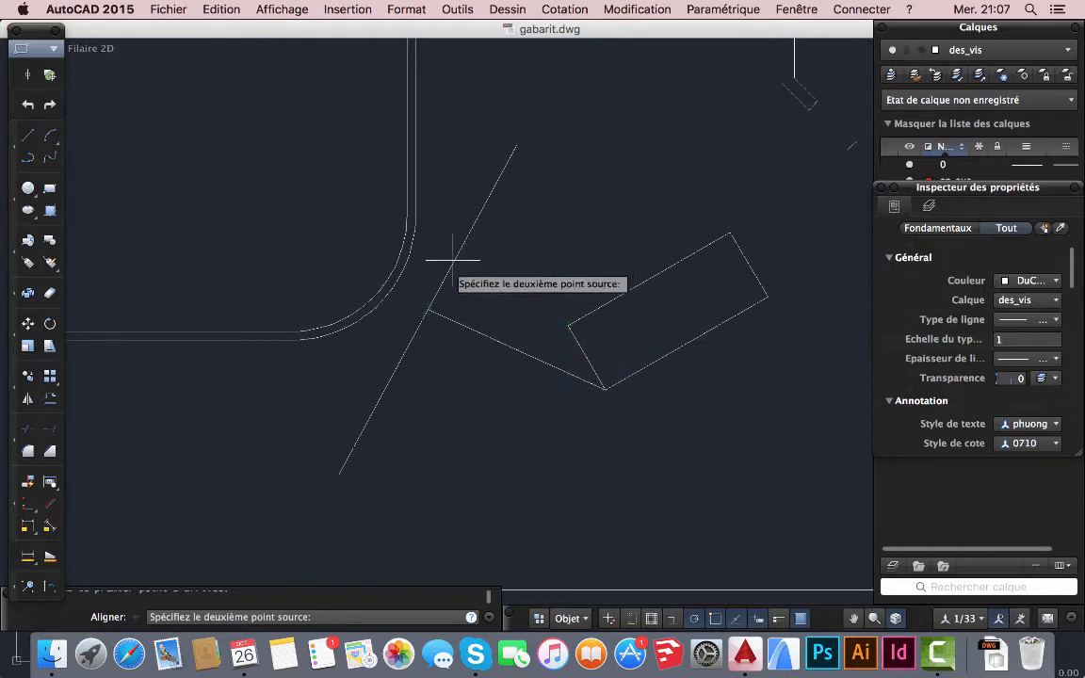
pyautogui.click(568, 325)
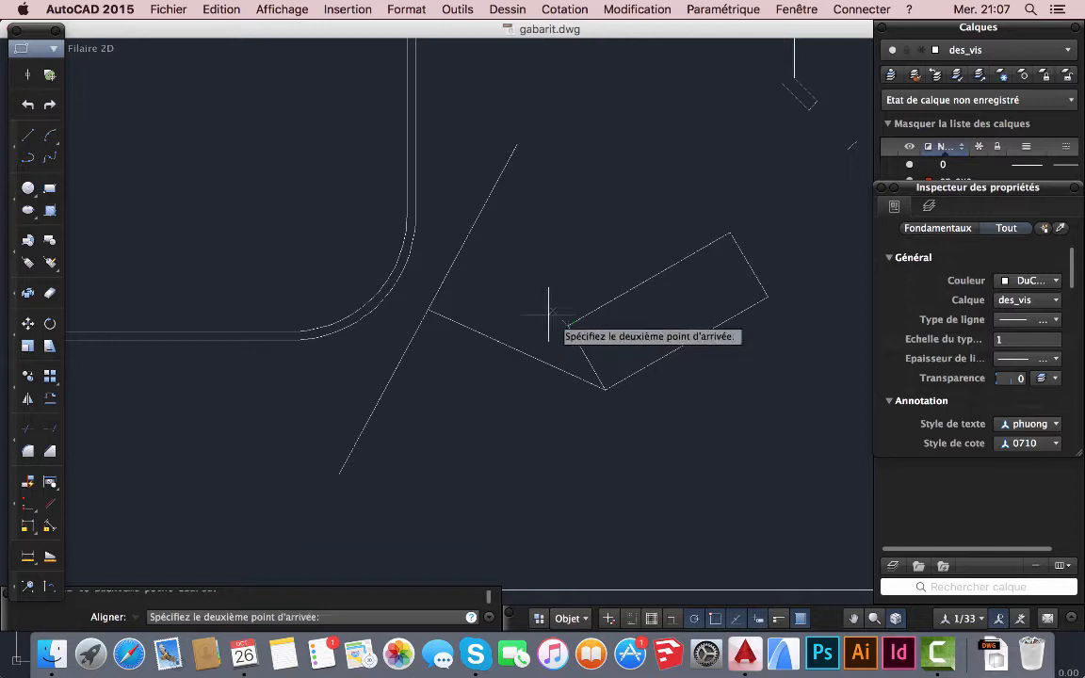
pyautogui.click(471, 229)
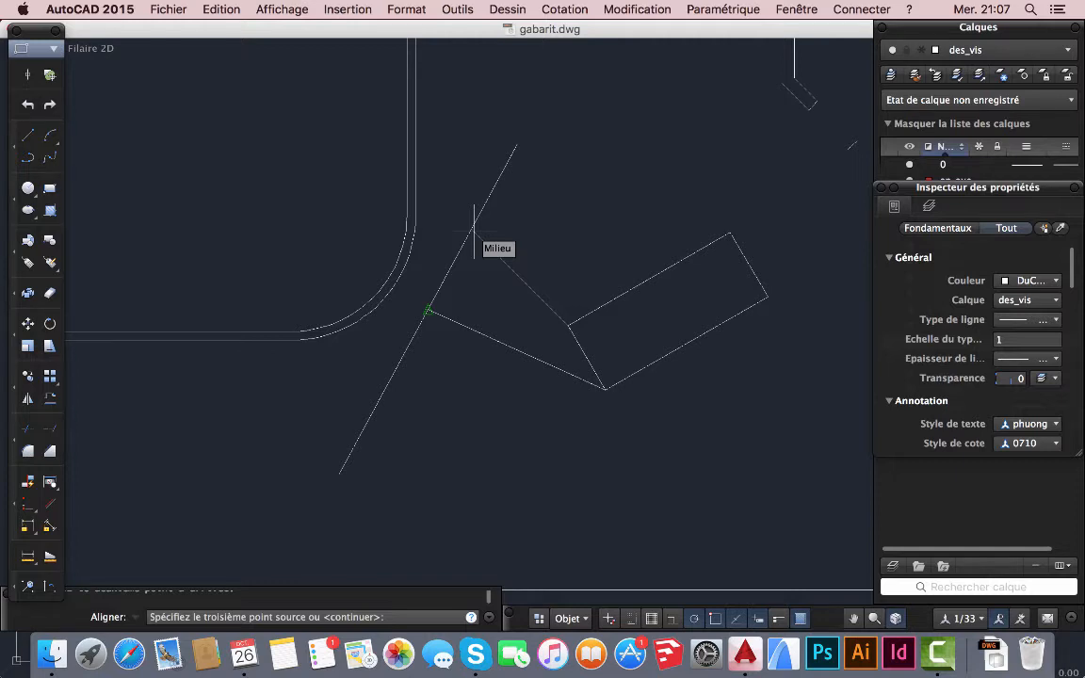
pyautogui.press('Return')
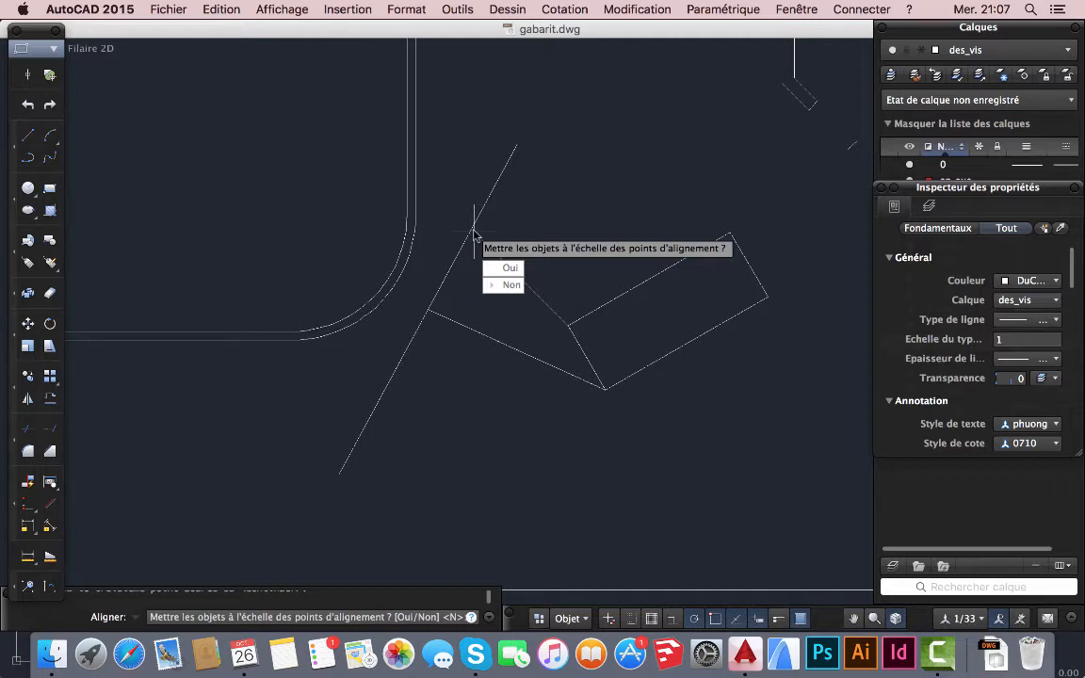
pyautogui.press('Return')
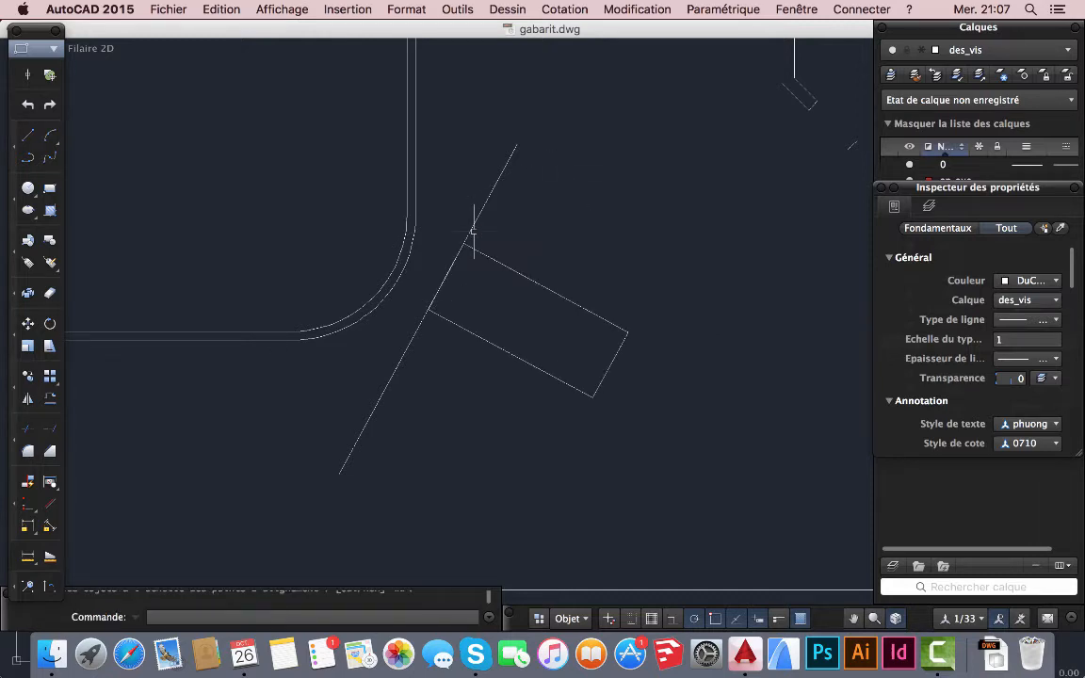
pyautogui.scroll(-5, 458, 320)
pyautogui.scroll(3, 461, 309)
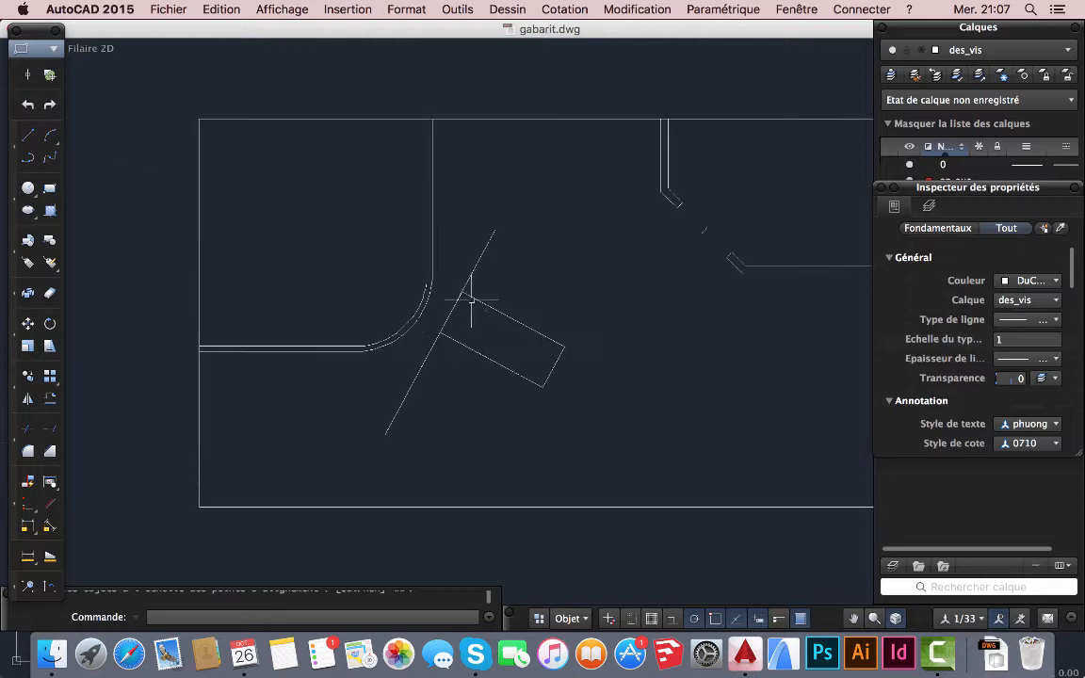
pyautogui.scroll(-3, 481, 309)
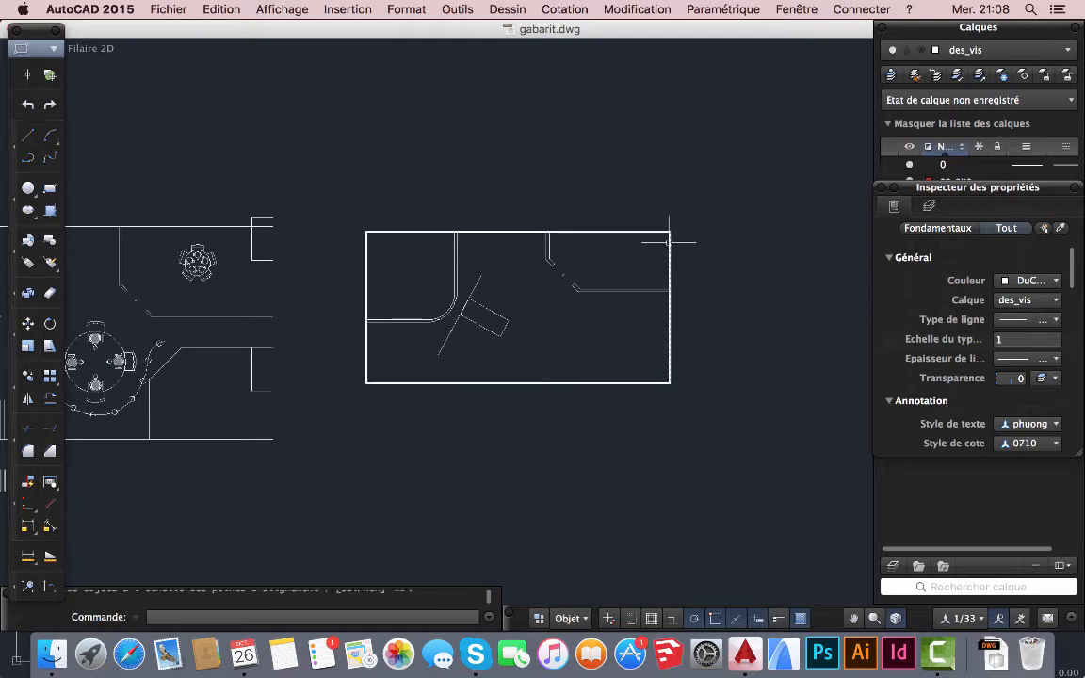
pyautogui.scroll(6, 499, 321)
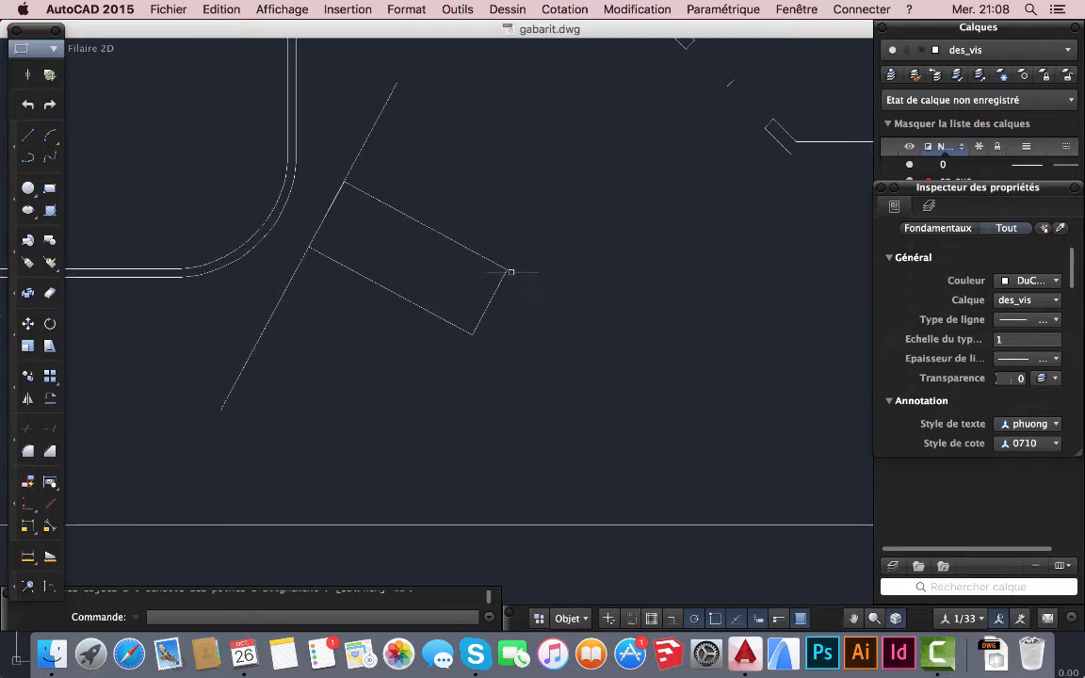
pyautogui.scroll(-5, 474, 344)
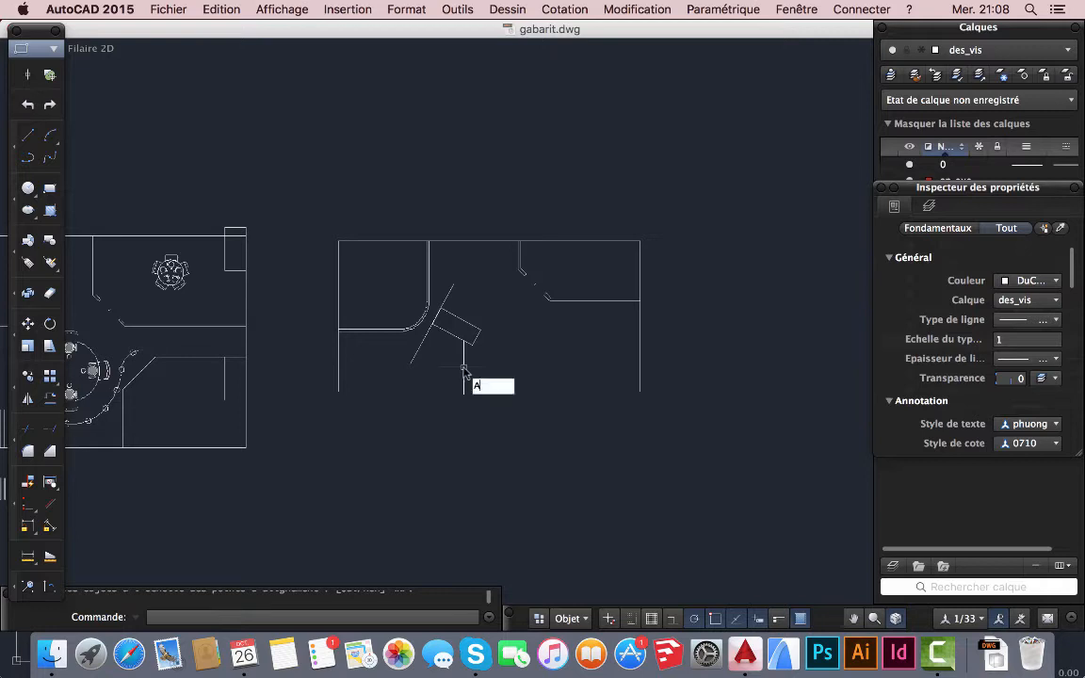
# - Use Aligner without scaling to lay the rectangle's right short edge along the top wall, its lowest corner at the room's upper-right corner
pyautogui.write('IGNER')
pyautogui.press('Return')
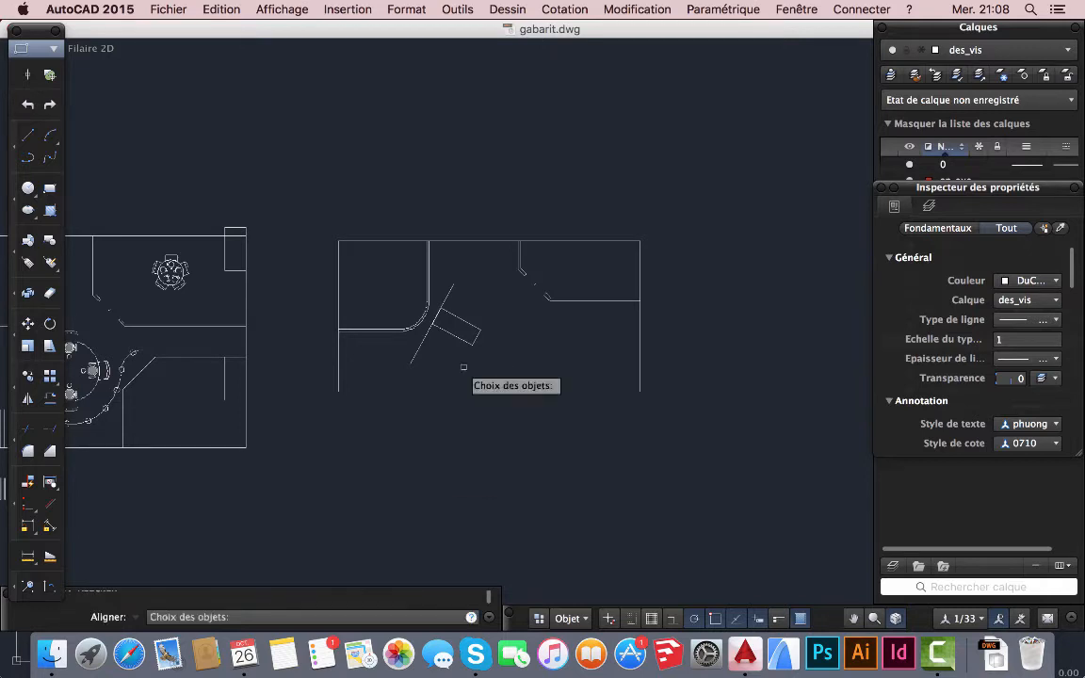
pyautogui.click(460, 337)
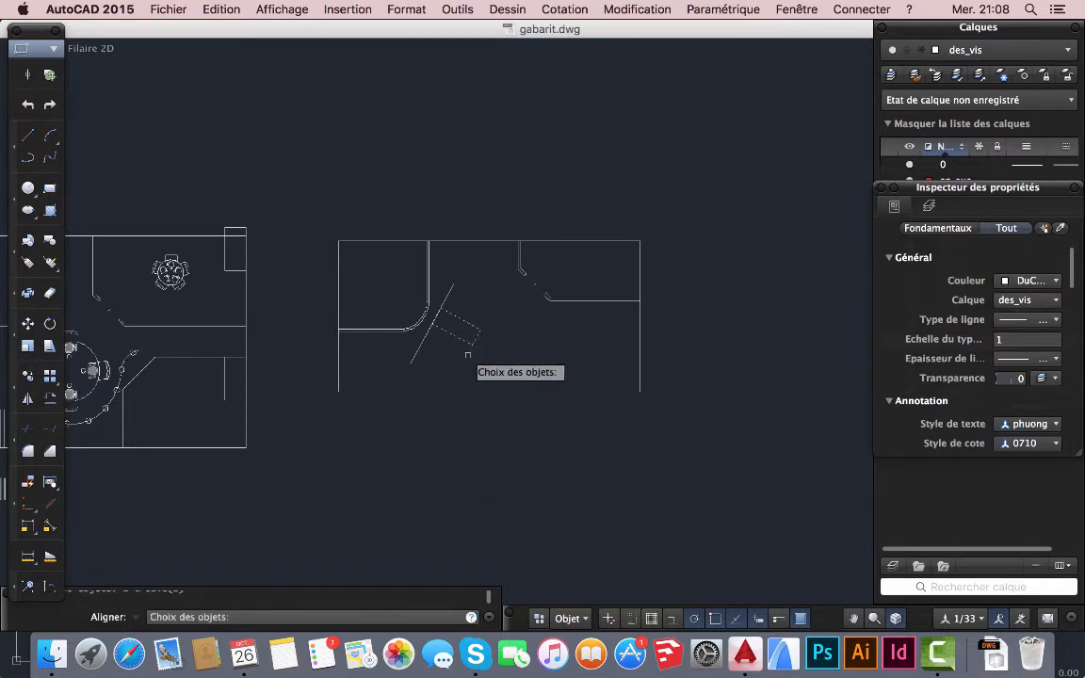
pyautogui.press('Return')
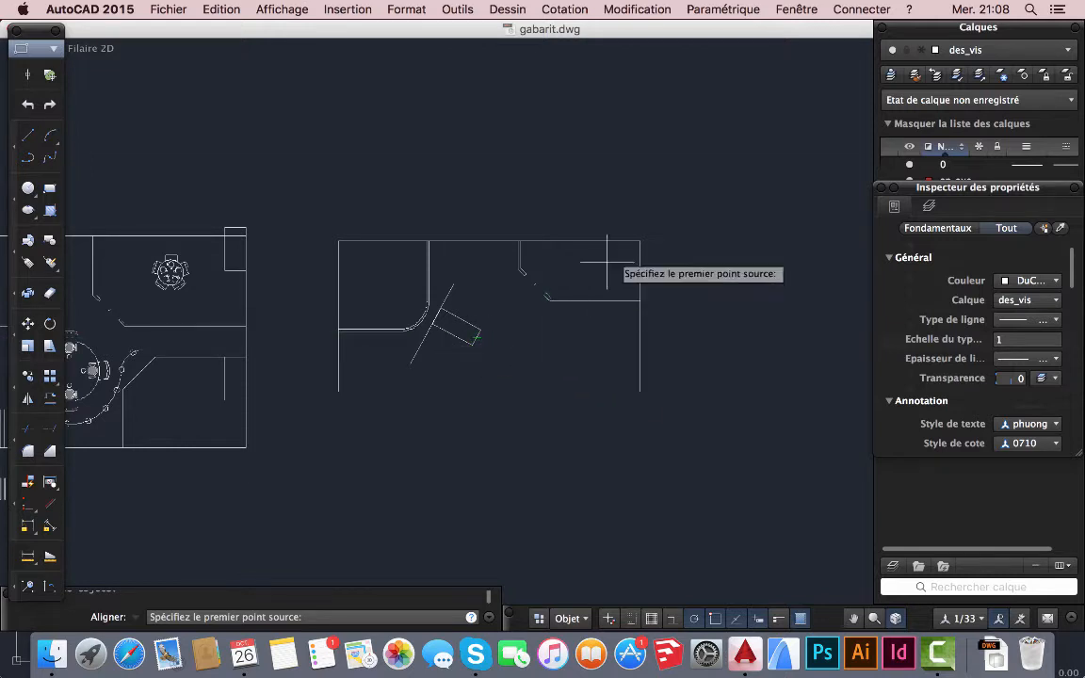
pyautogui.click(473, 344)
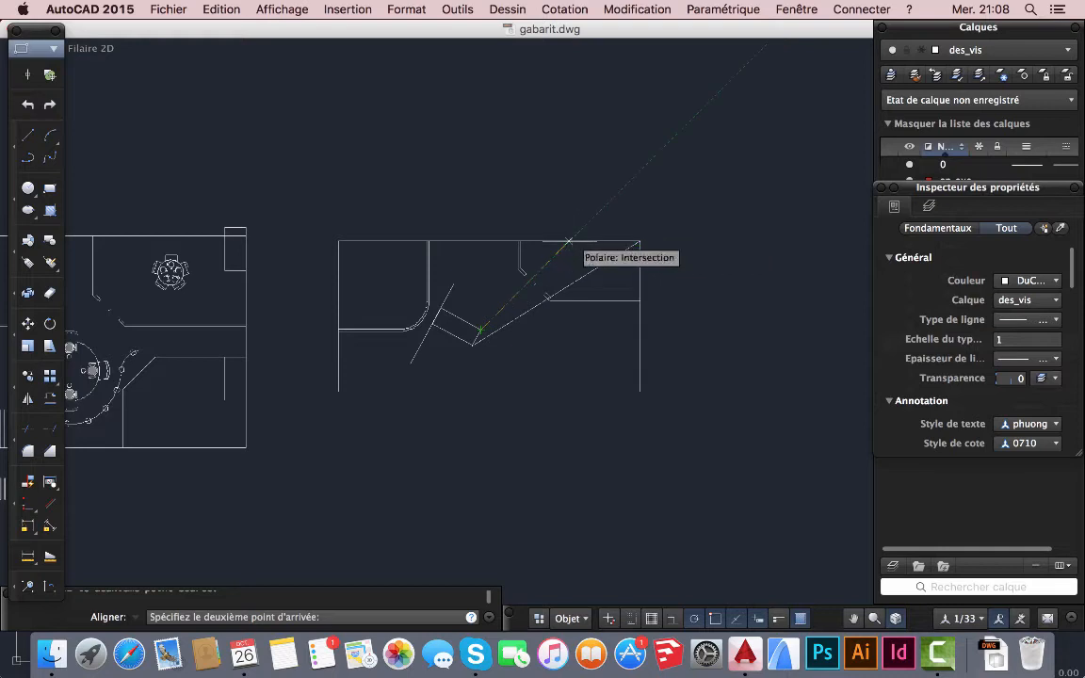
pyautogui.click(480, 243)
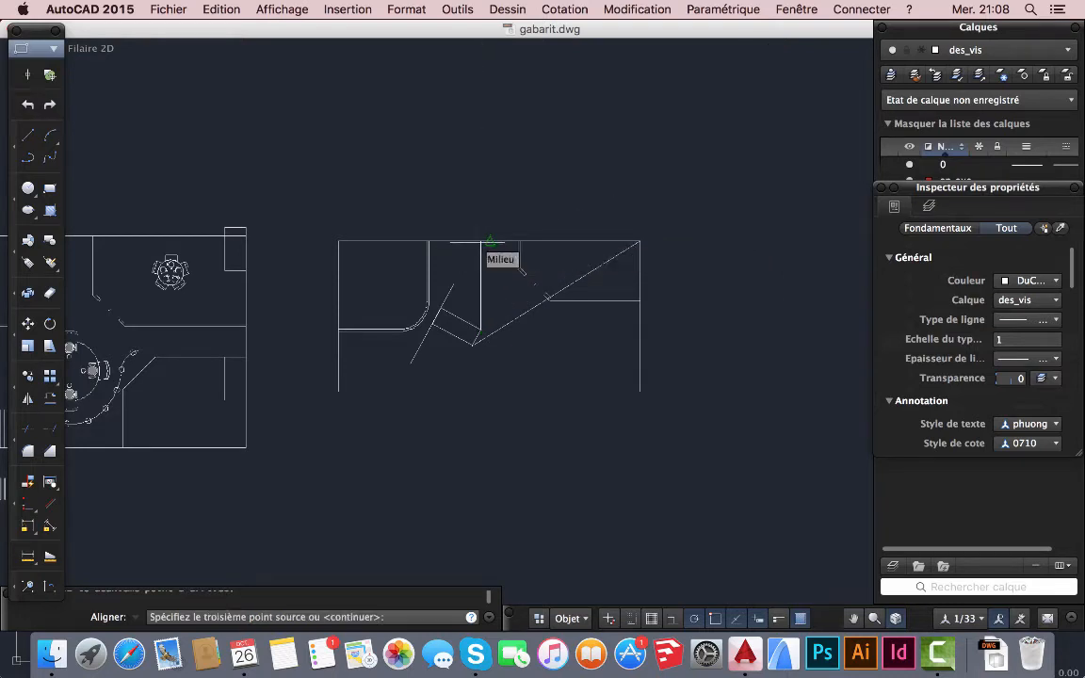
pyautogui.press('Return')
pyautogui.press('Return')
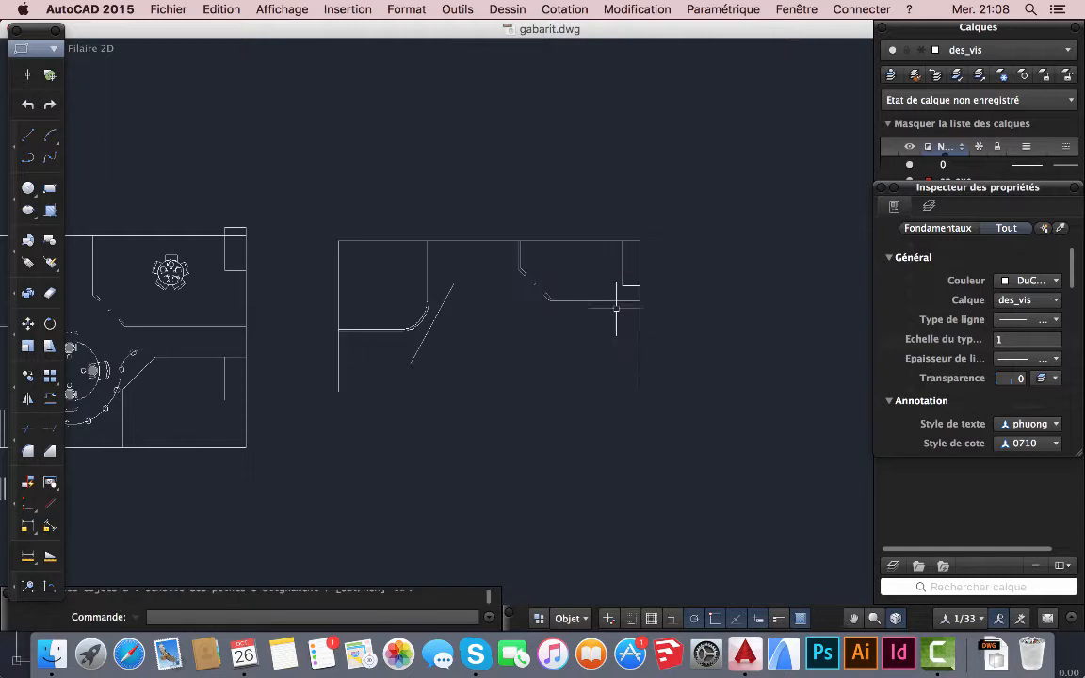
pyautogui.scroll(5, 618, 234)
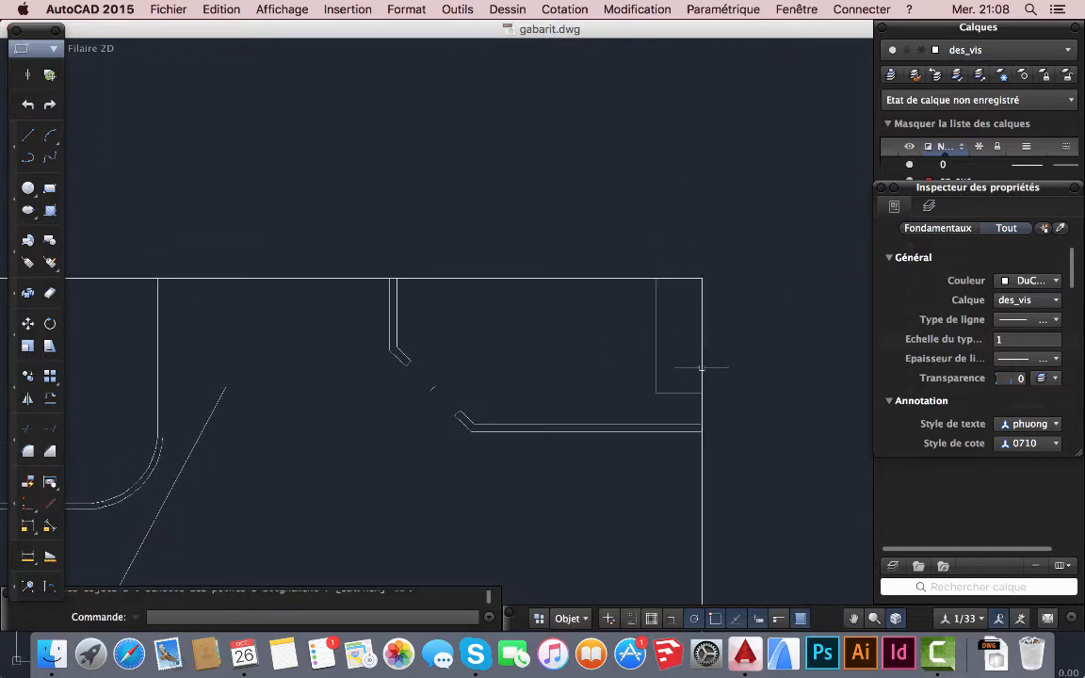
pyautogui.scroll(-2, 608, 341)
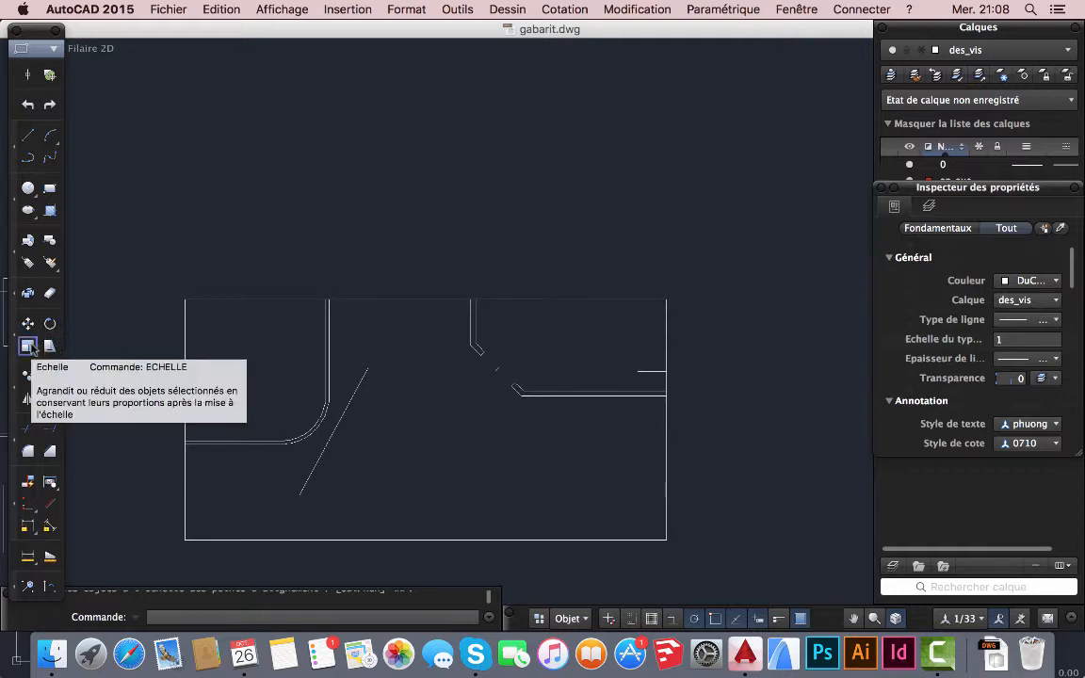
pyautogui.scroll(2, 622, 367)
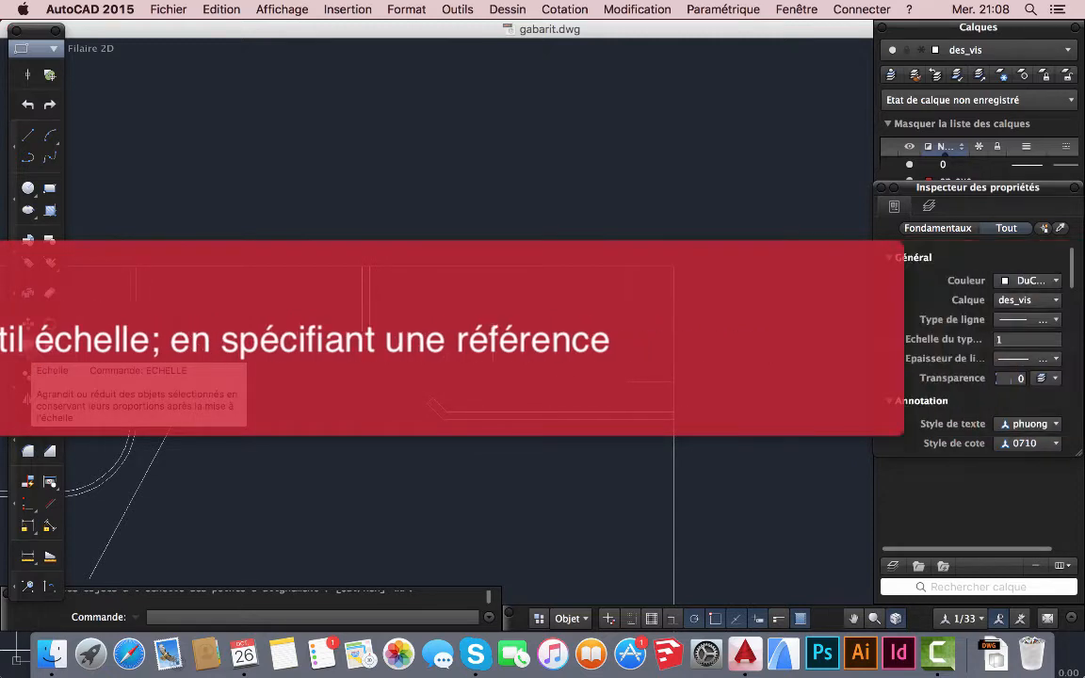
pyautogui.click(27, 346)
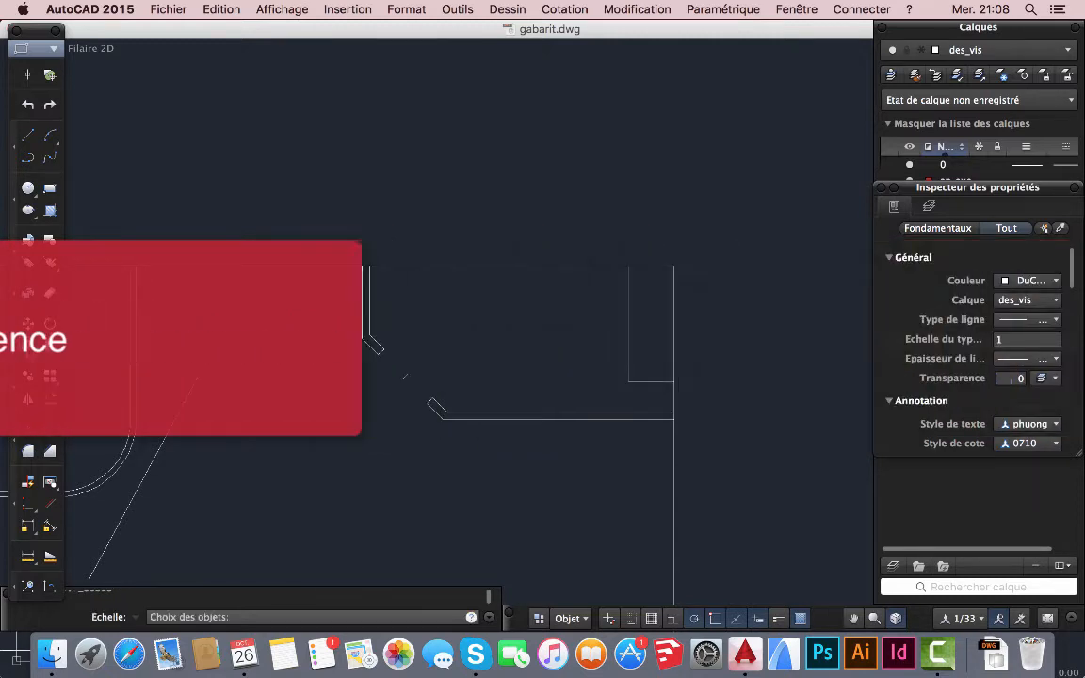
pyautogui.click(629, 332)
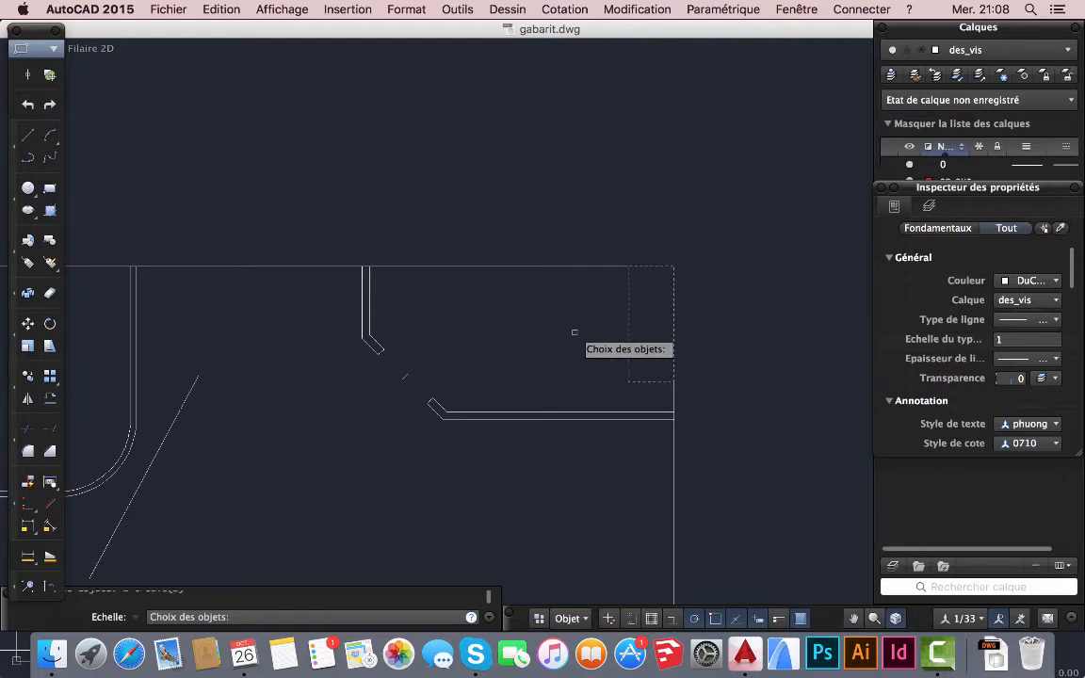
pyautogui.press('Return')
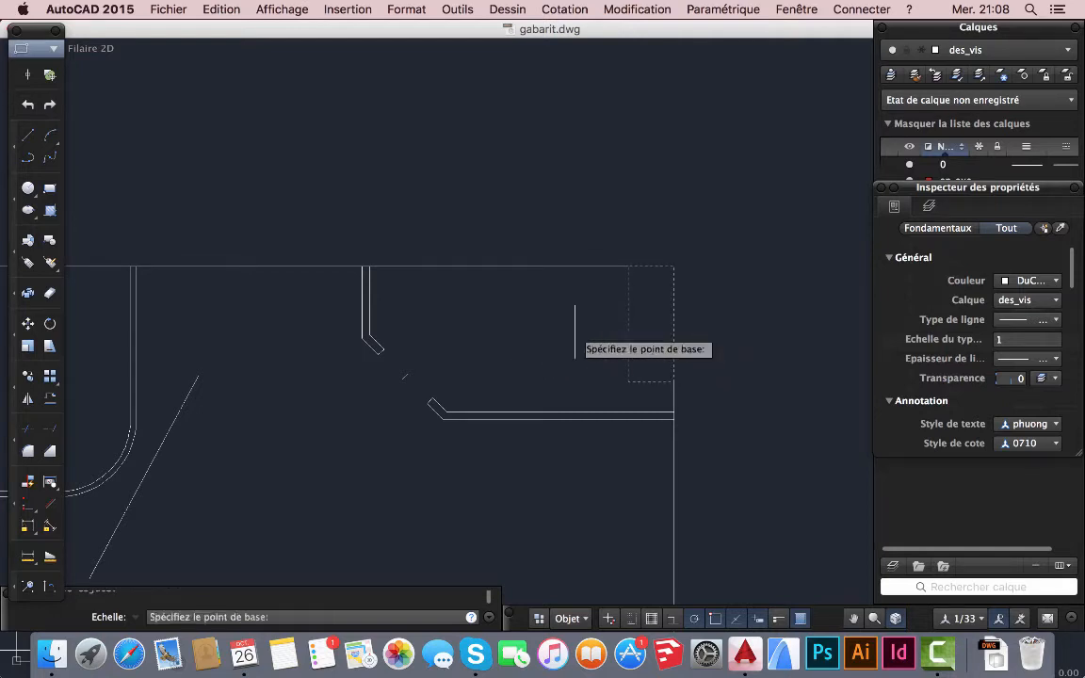
pyautogui.click(674, 267)
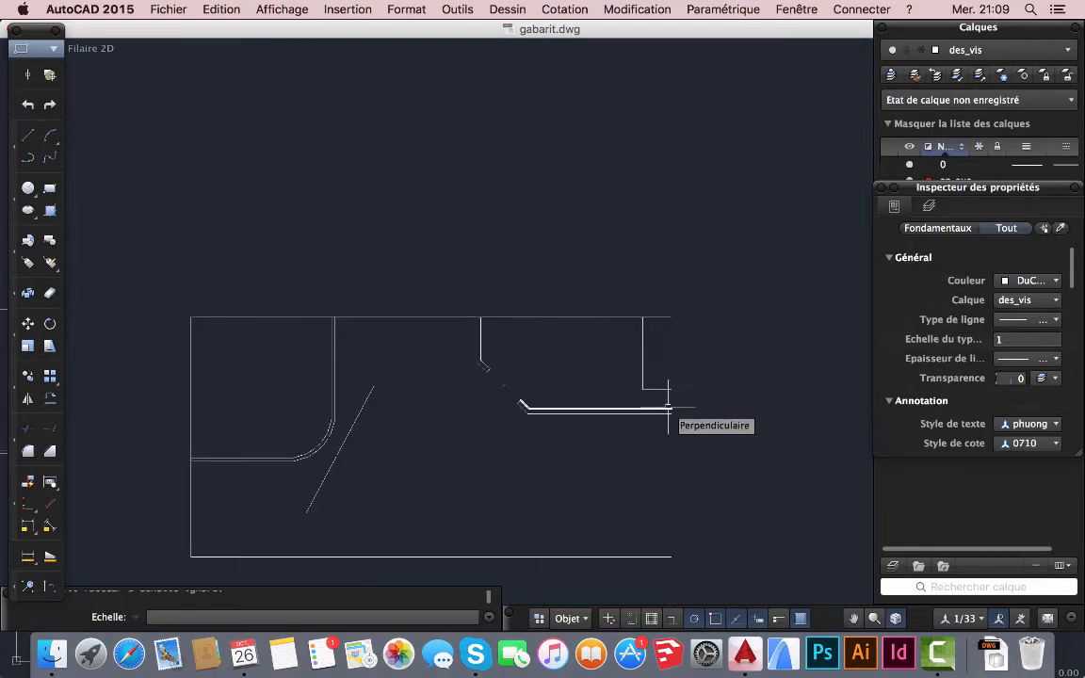
pyautogui.click(671, 411)
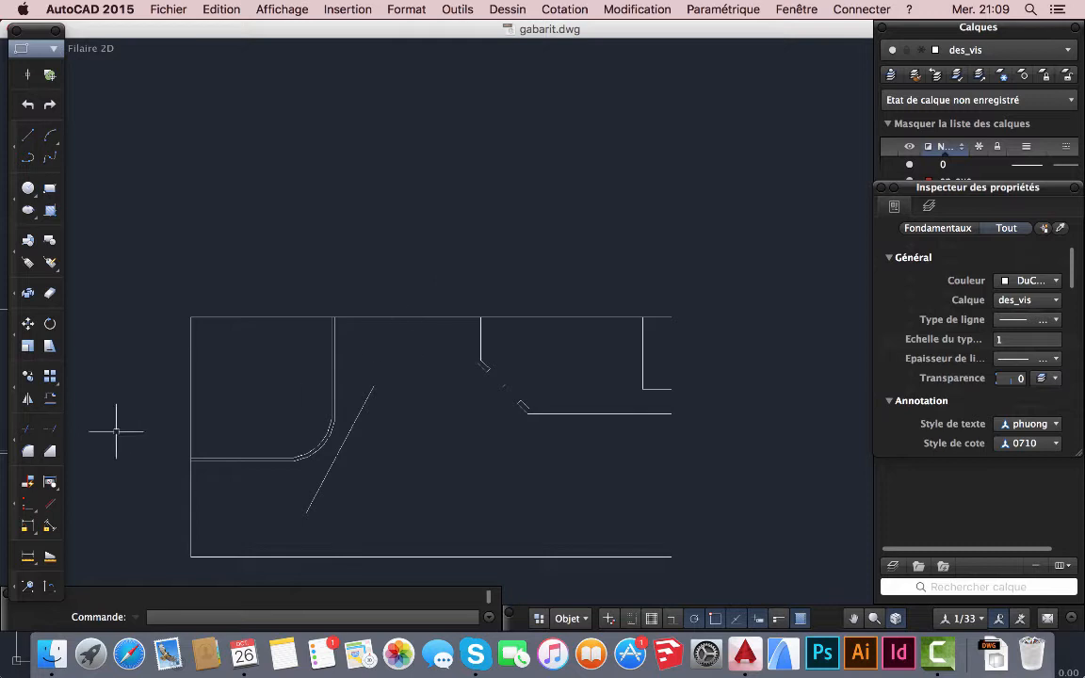
# - Scale the corner rectangle by reference from the room's upper-right corner, stretching its edge along the right wall to reach the partition below
pyautogui.click(50, 346)
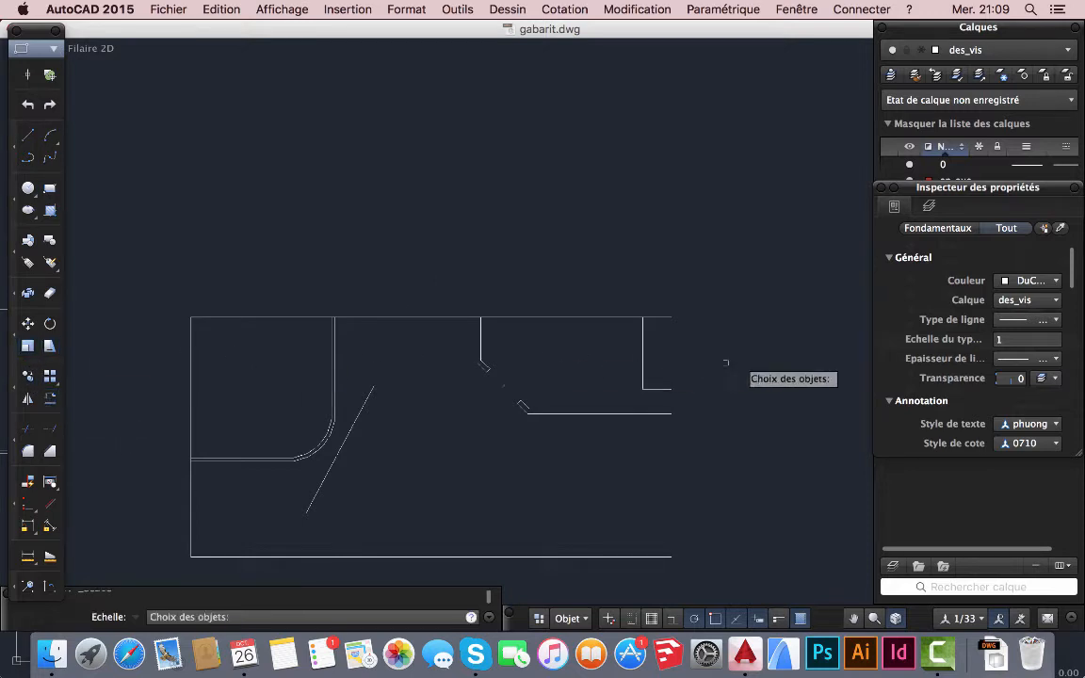
pyautogui.click(643, 359)
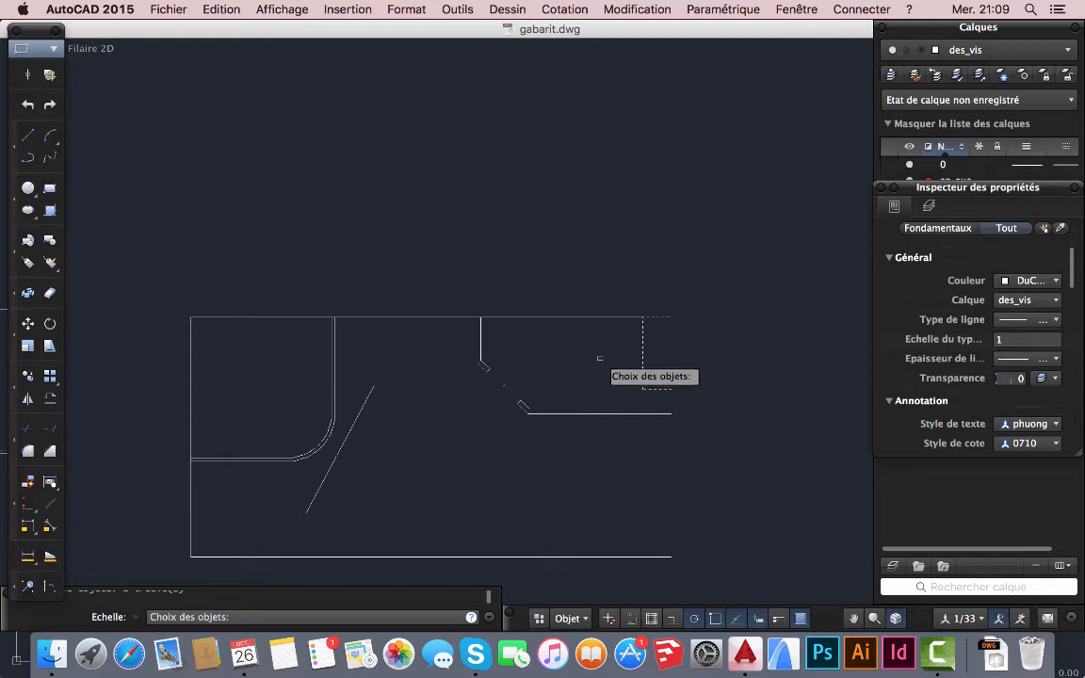
pyautogui.press('Return')
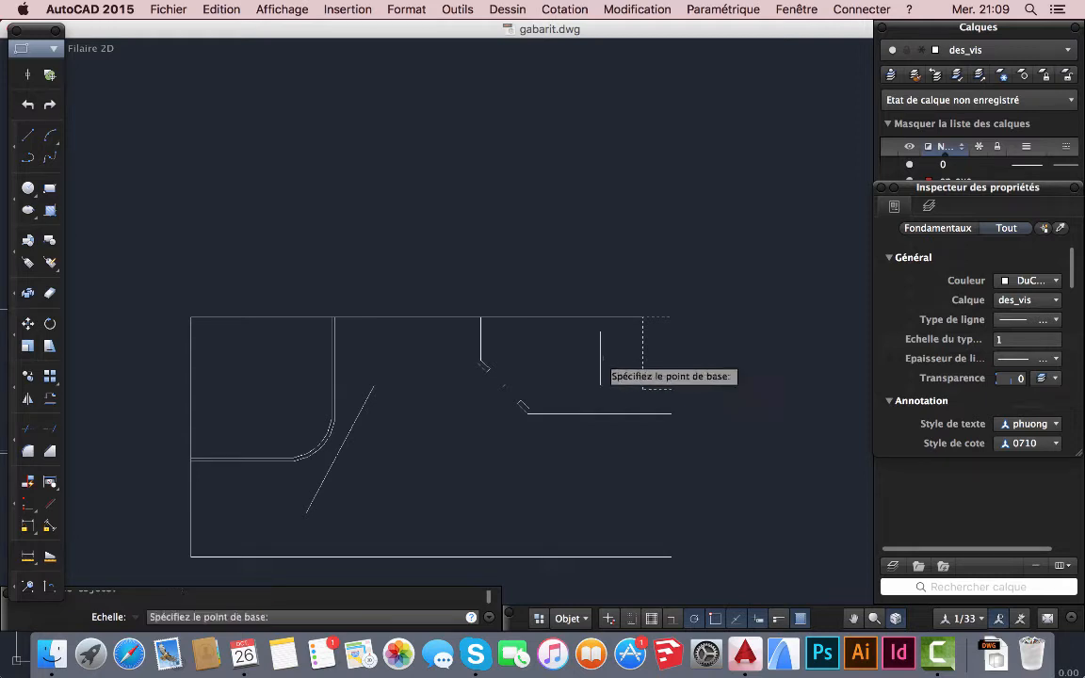
pyautogui.click(671, 318)
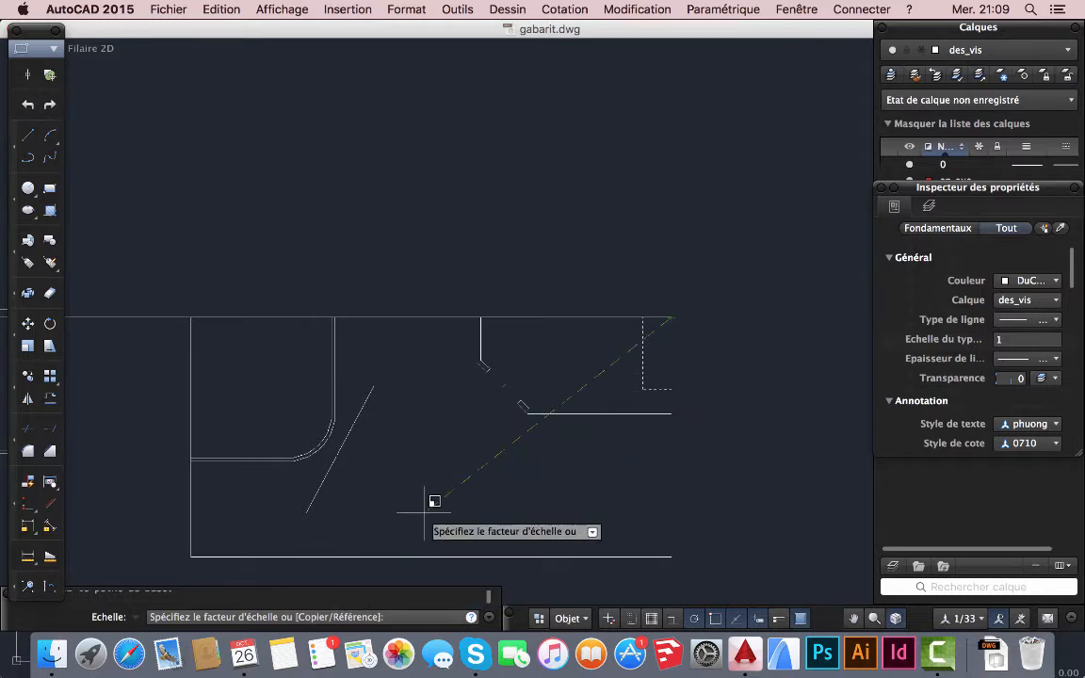
pyautogui.write('R')
pyautogui.press('Return')
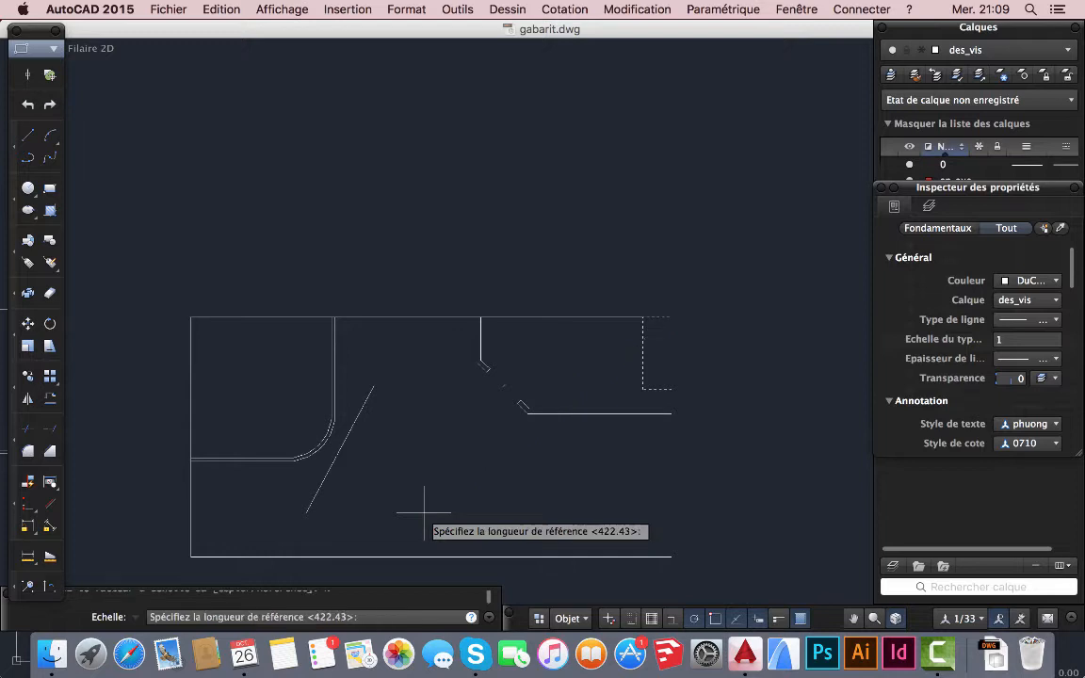
pyautogui.click(671, 318)
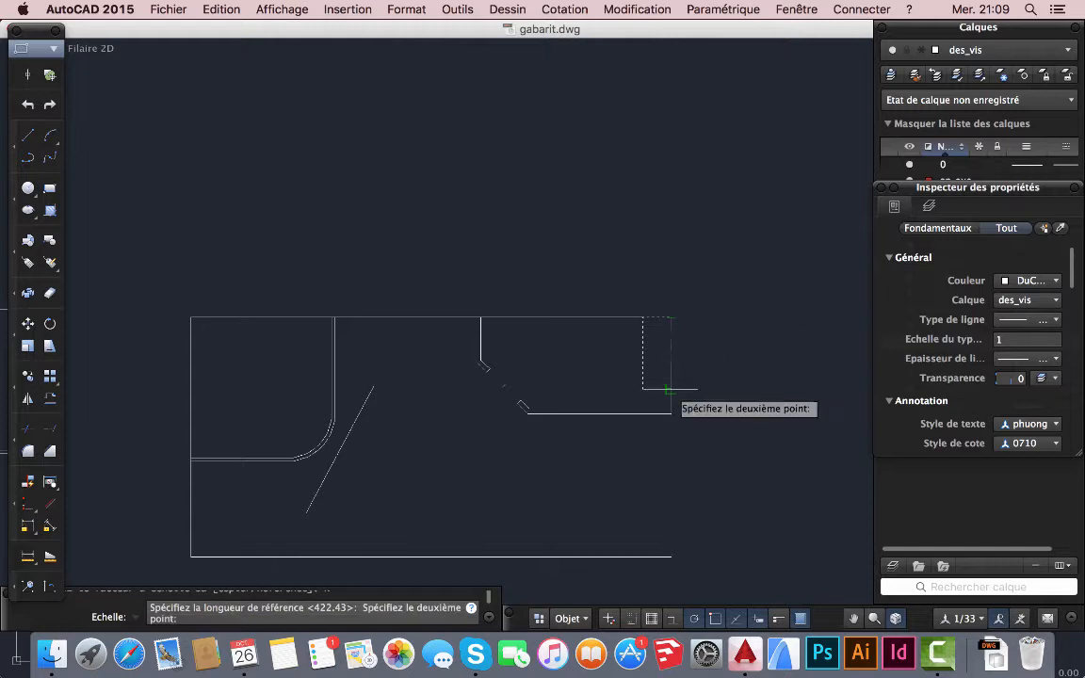
pyautogui.click(669, 388)
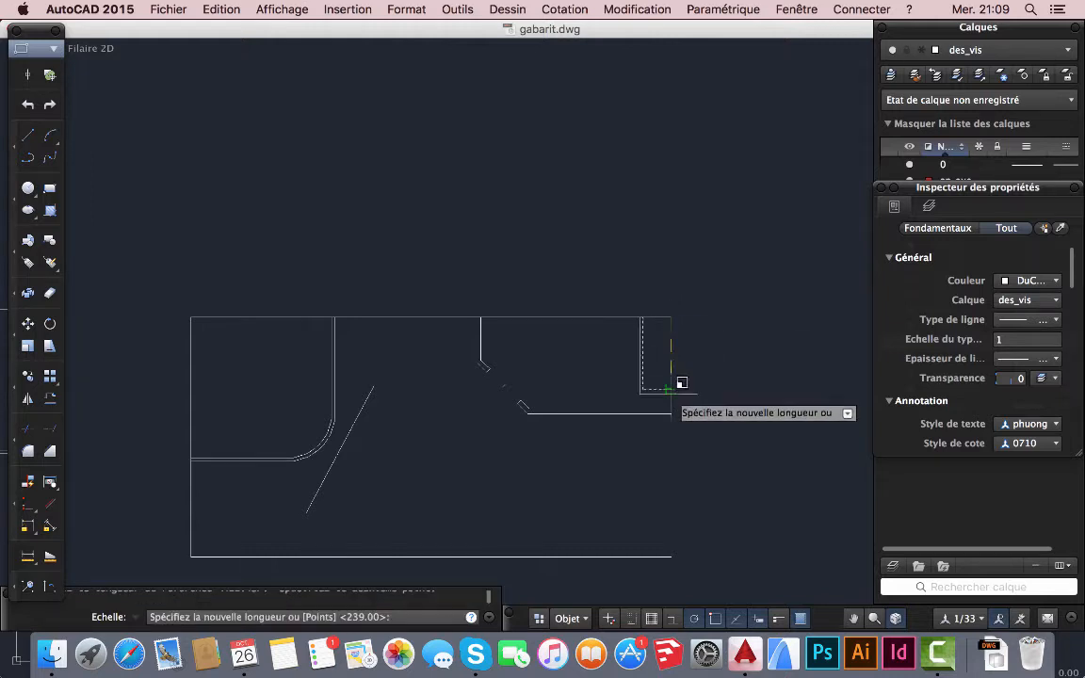
pyautogui.click(681, 398)
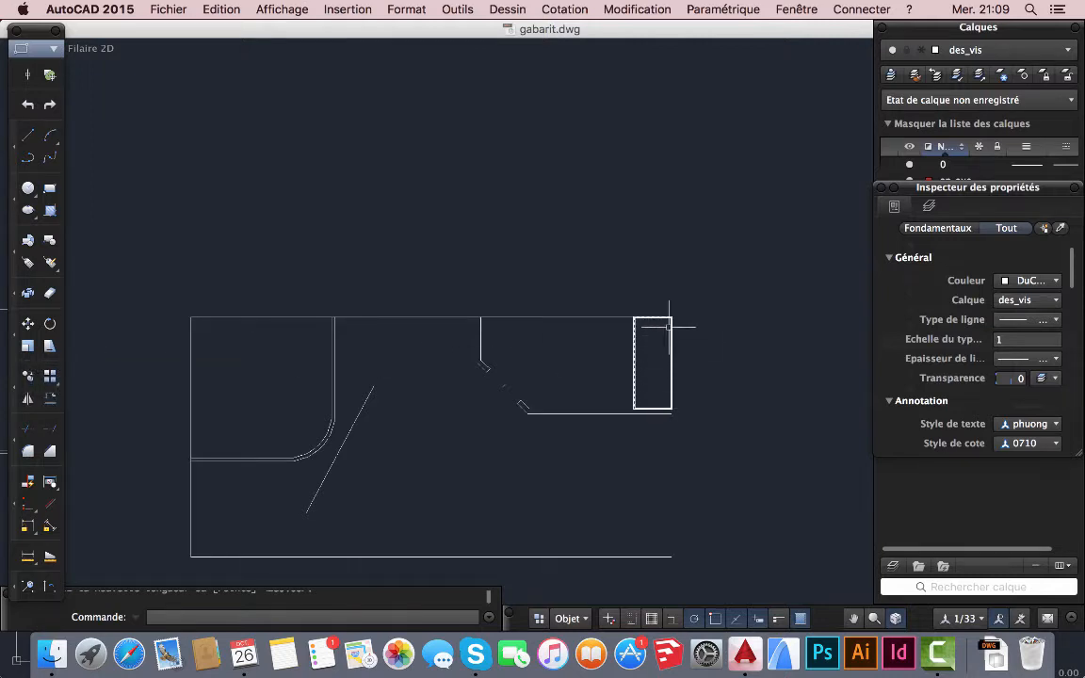
pyautogui.click(672, 345)
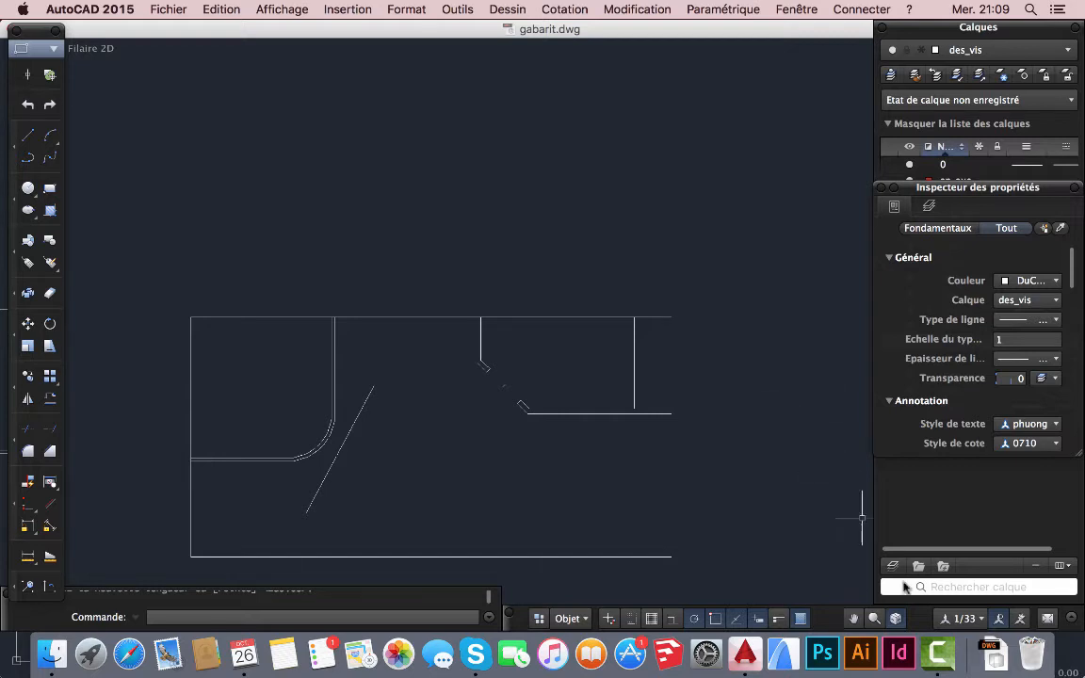
pyautogui.click(937, 652)
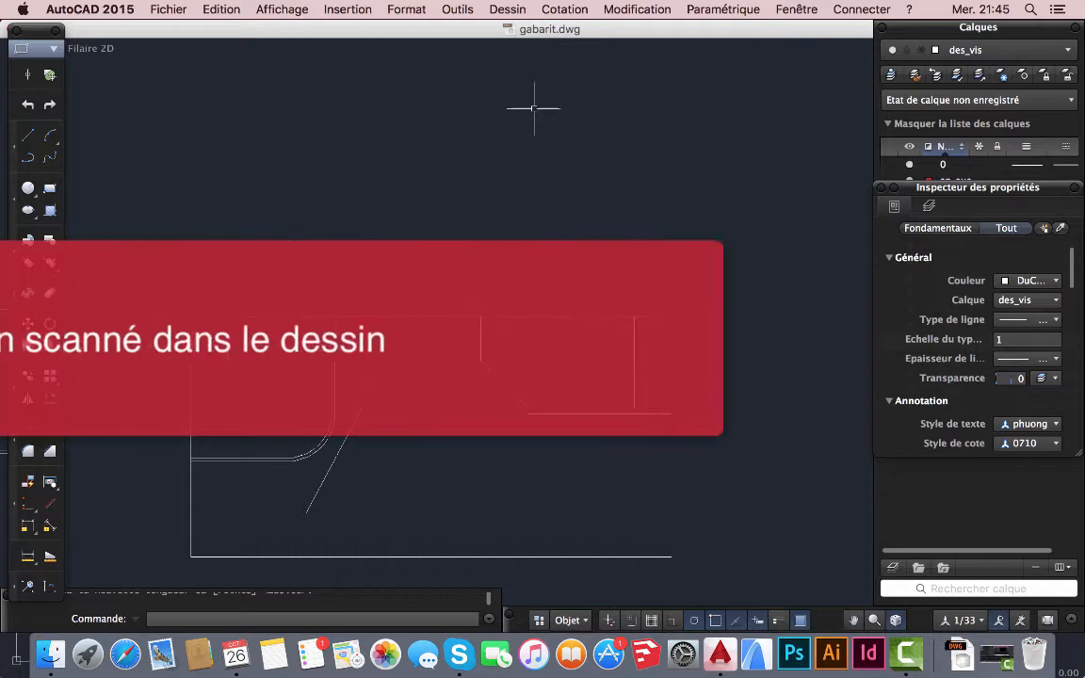
# - Choose plan hab 2016 300.jpg from the Dropbox folder ESAA 2016 2017 > AI2 as a raster image reference
pyautogui.click(351, 10)
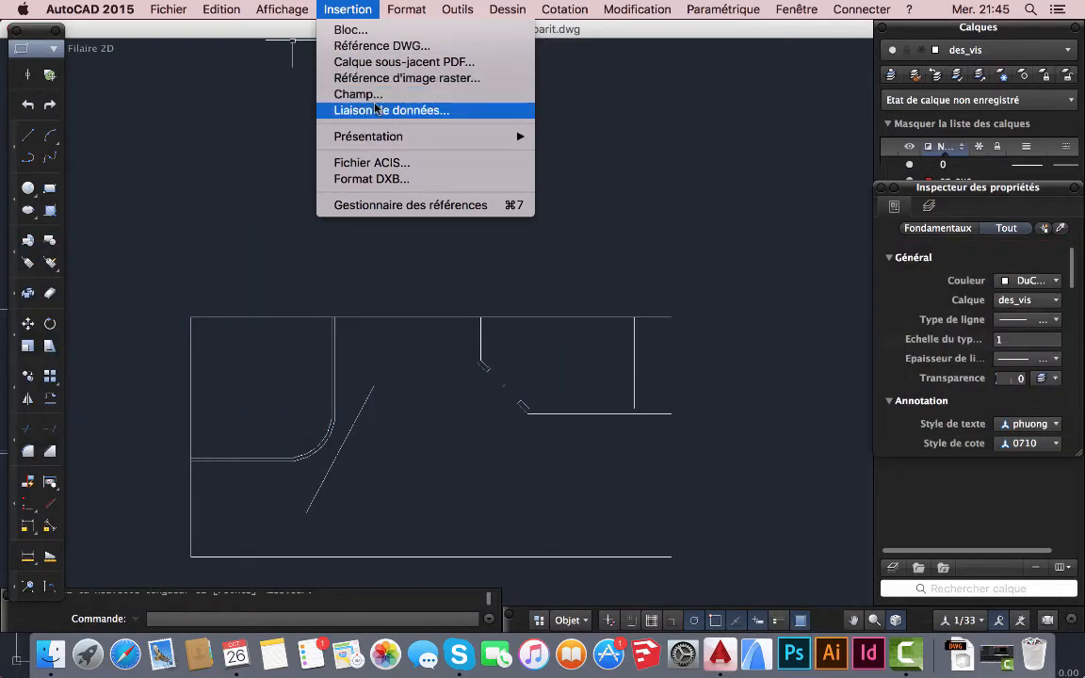
pyautogui.click(377, 83)
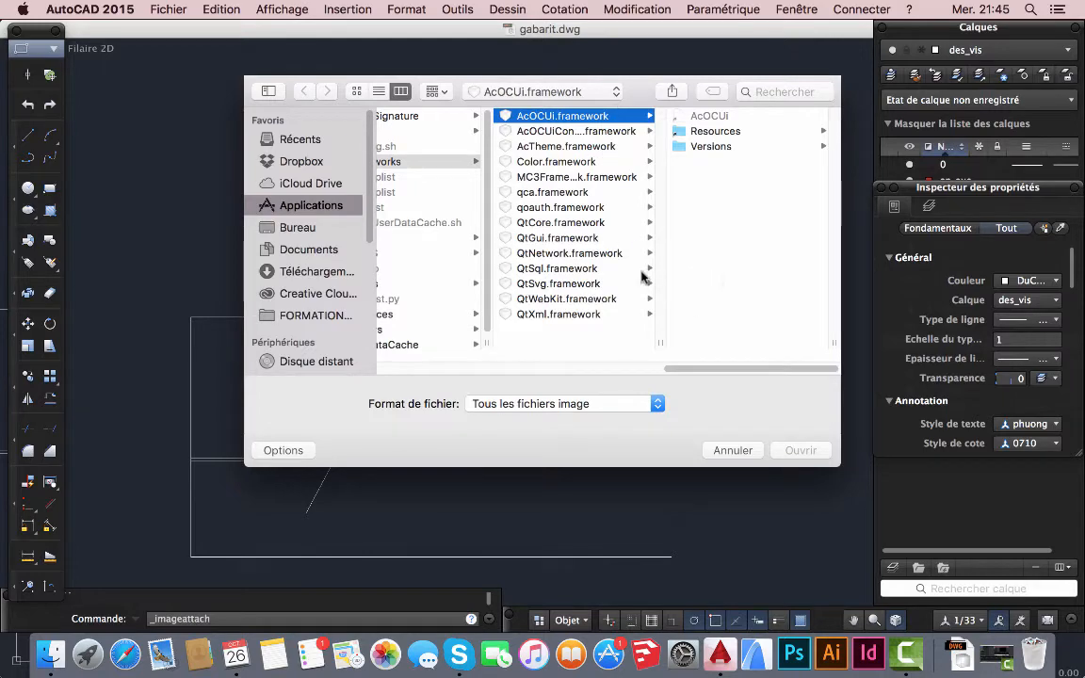
pyautogui.moveTo(680, 370); pyautogui.dragTo(360, 370)
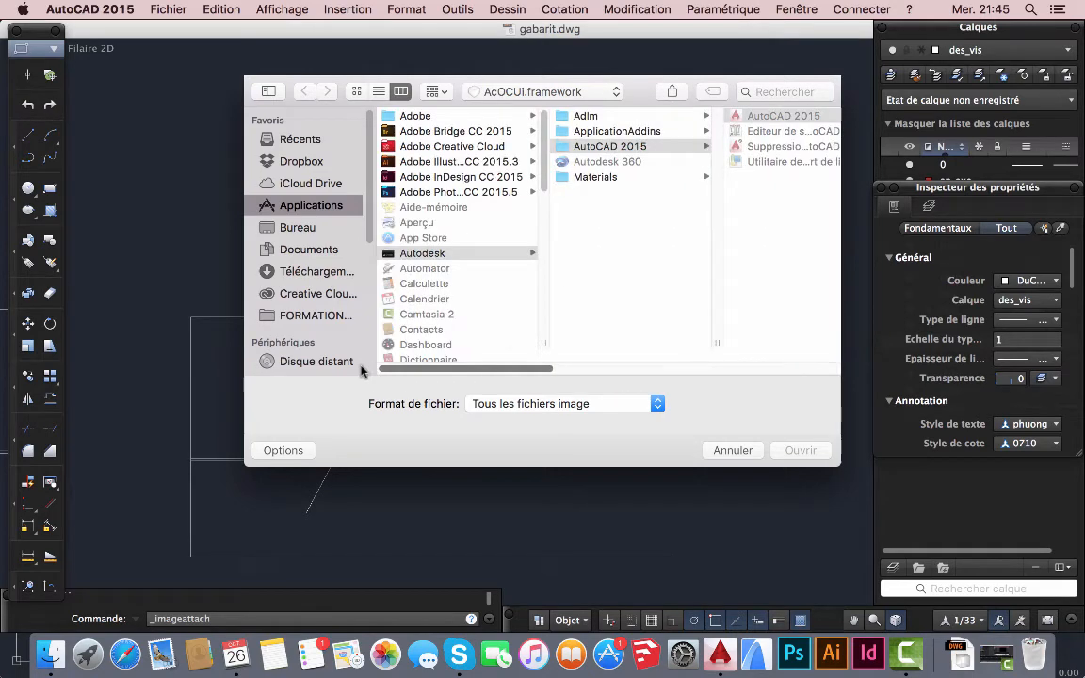
pyautogui.click(301, 162)
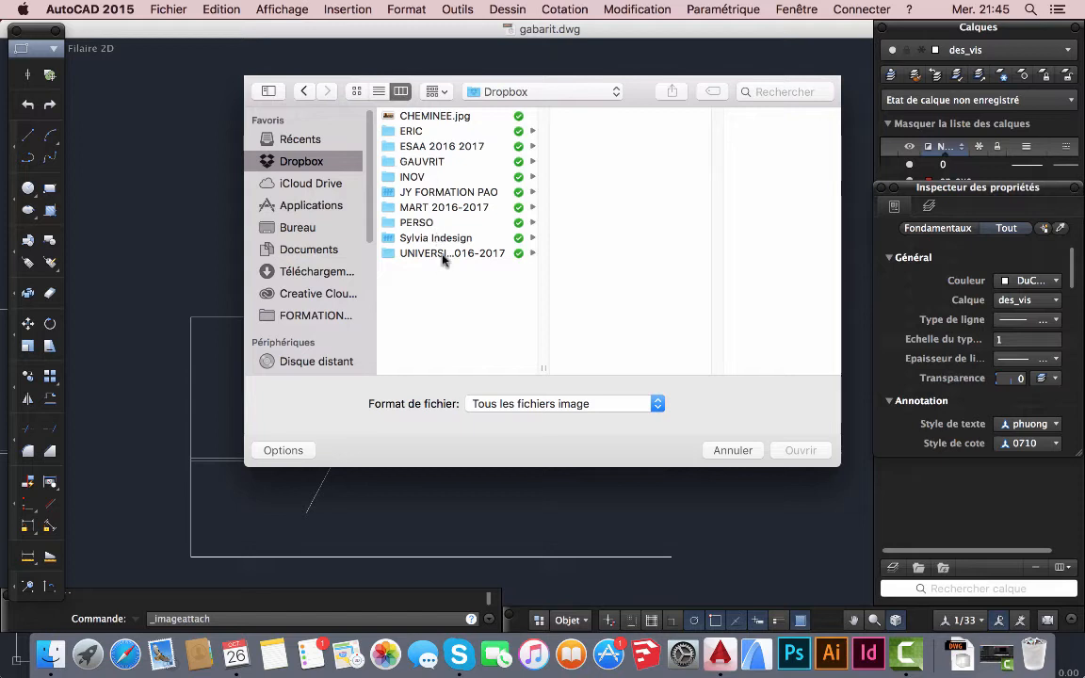
pyautogui.click(420, 148)
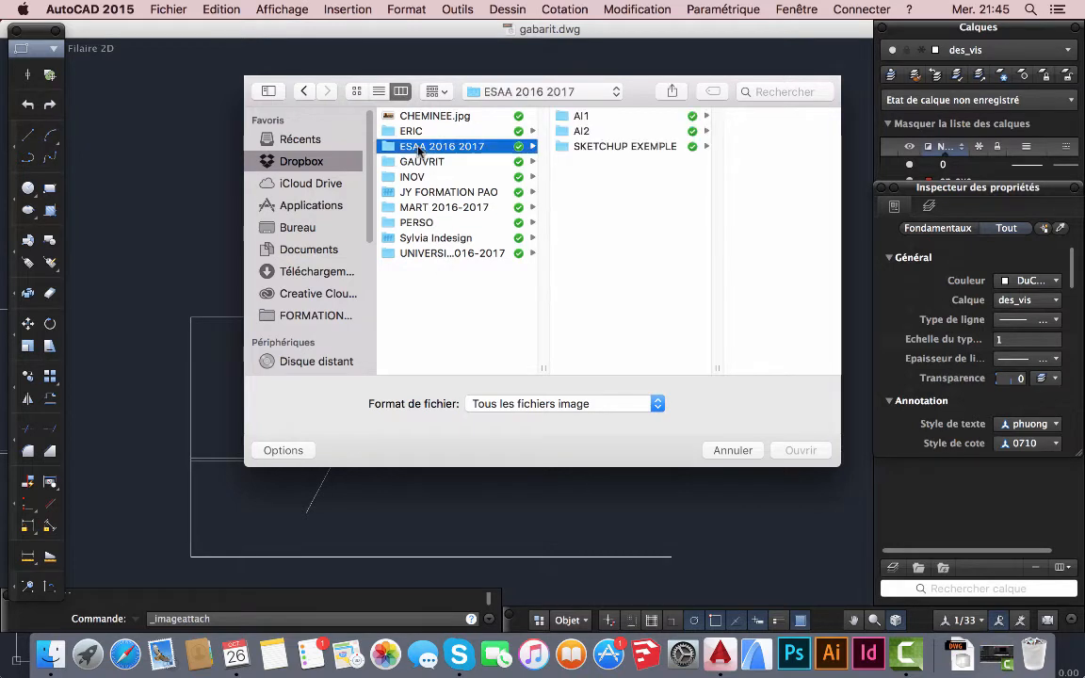
pyautogui.click(581, 132)
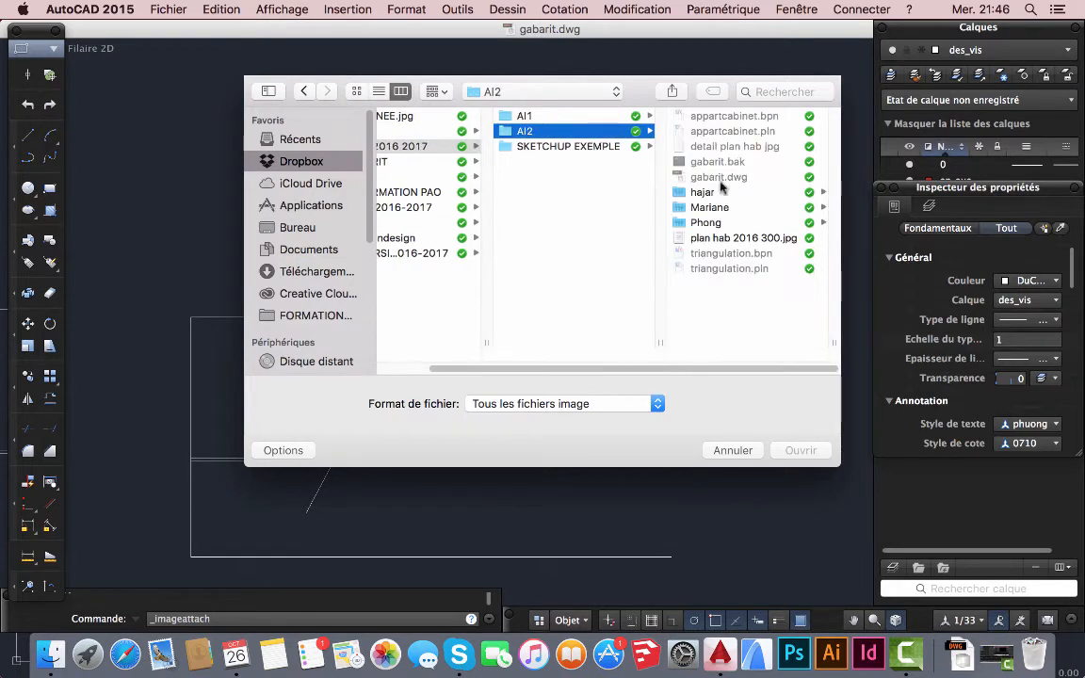
pyautogui.click(714, 239)
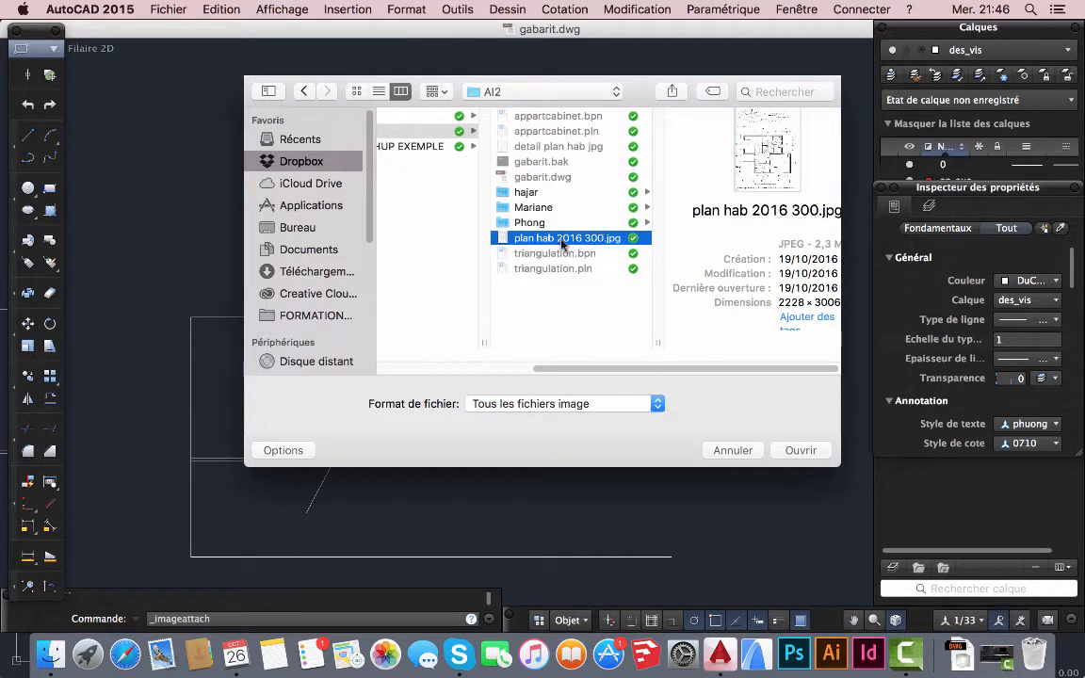
pyautogui.click(806, 453)
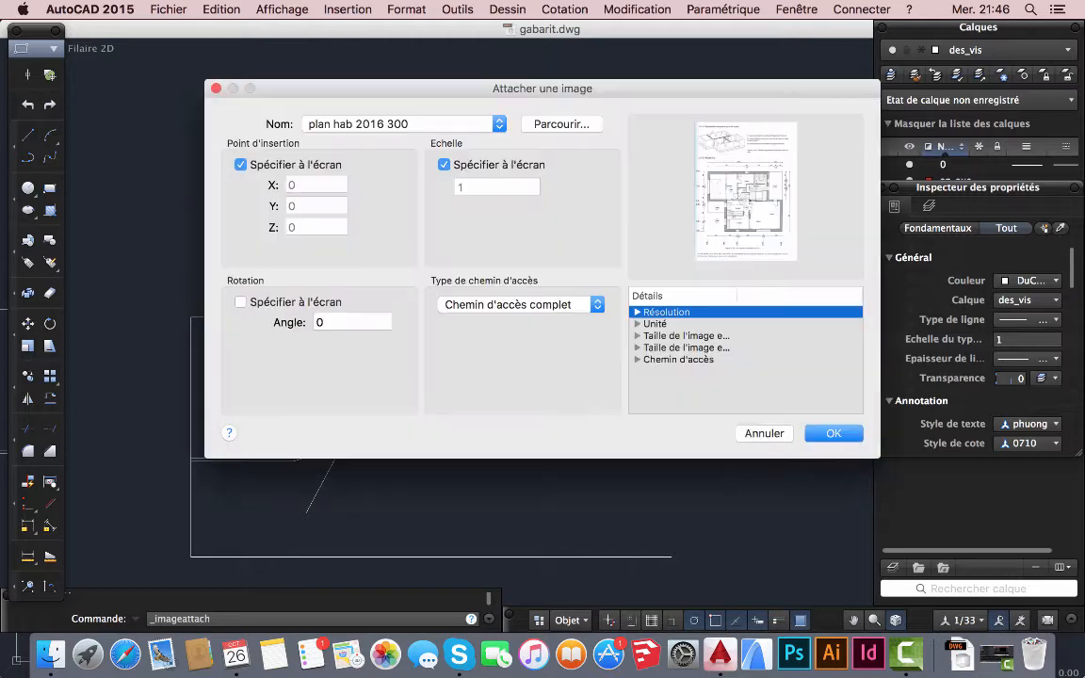
# - Attach the scanned plan image with a rotation of 0, placing it below the room outline and setting its scale on screen
pyautogui.click(834, 434)
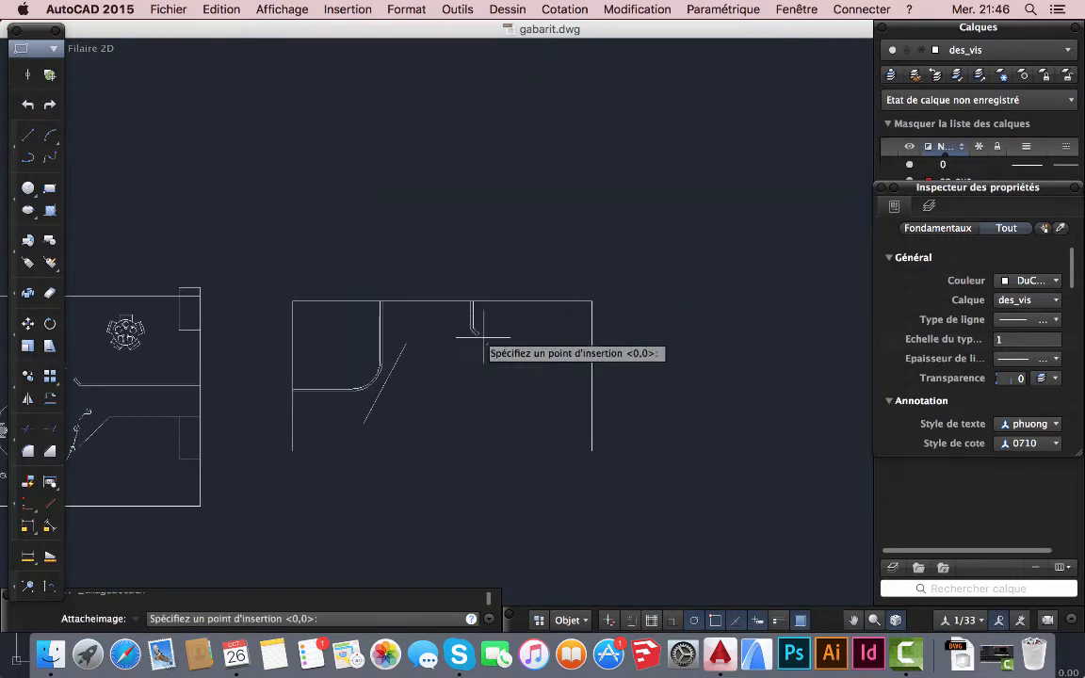
pyautogui.moveTo(610, 338)
pyautogui.mouseDown(button='middle')
pyautogui.moveTo(342, 383)
pyautogui.moveTo(465, 86)
pyautogui.mouseUp(button='middle')
pyautogui.click(285, 461)
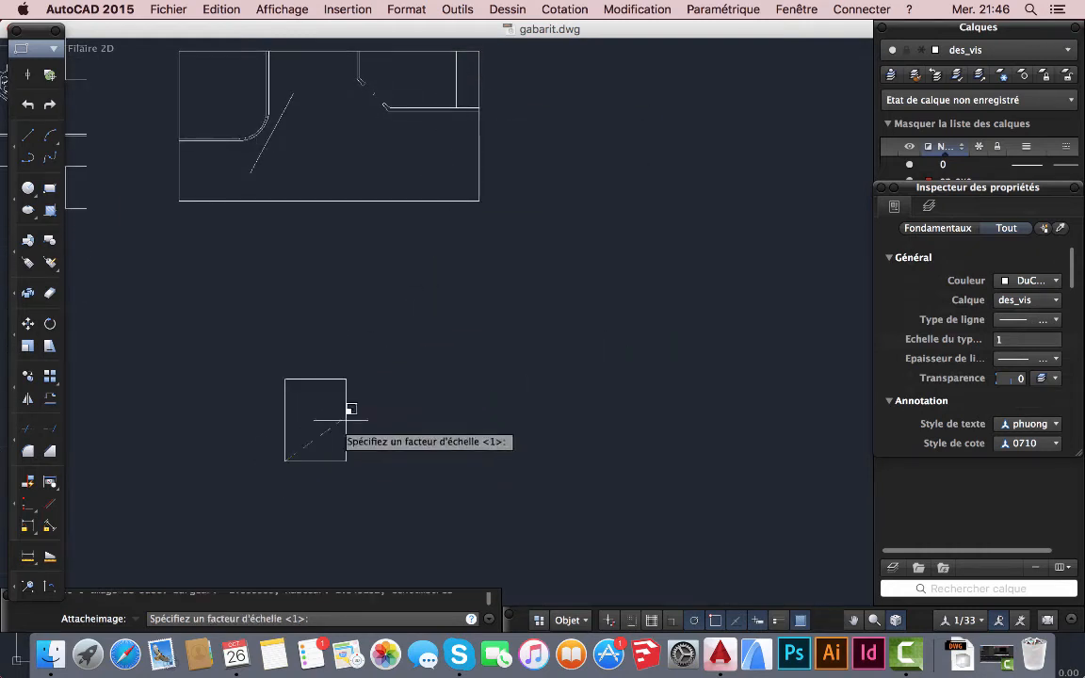
pyautogui.click(415, 384)
pyautogui.scroll(4, 358, 383)
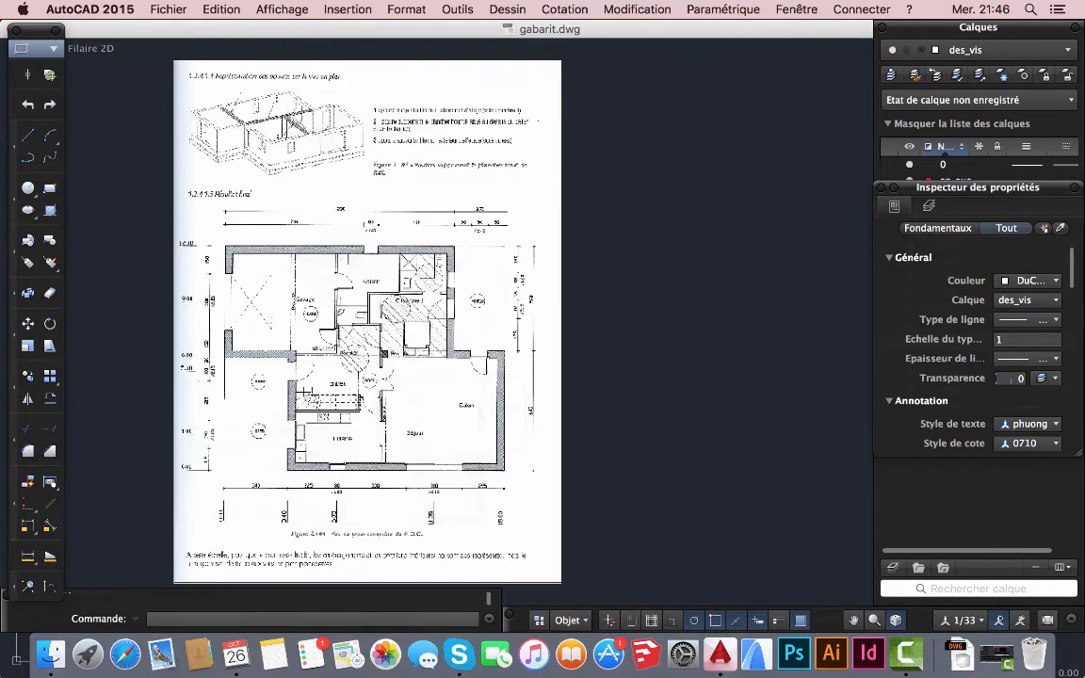
# - Measure the distance between the inner upper-left and inner upper-right corners of the house on the scanned plan
pyautogui.scroll(4, 374, 402)
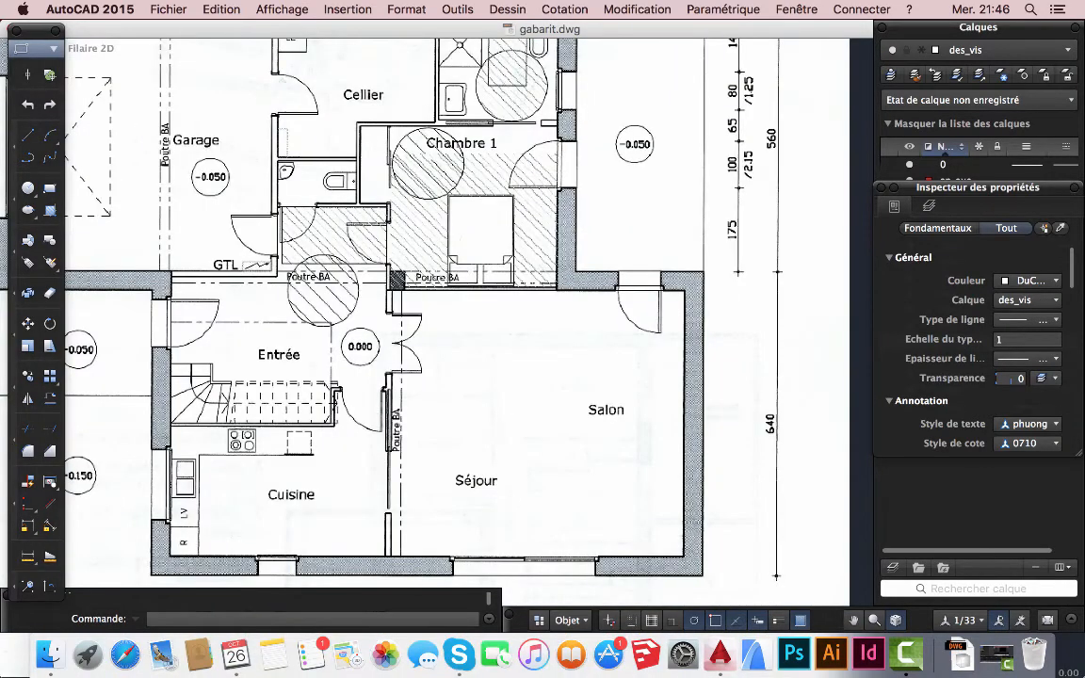
pyautogui.scroll(-2, 632, 405)
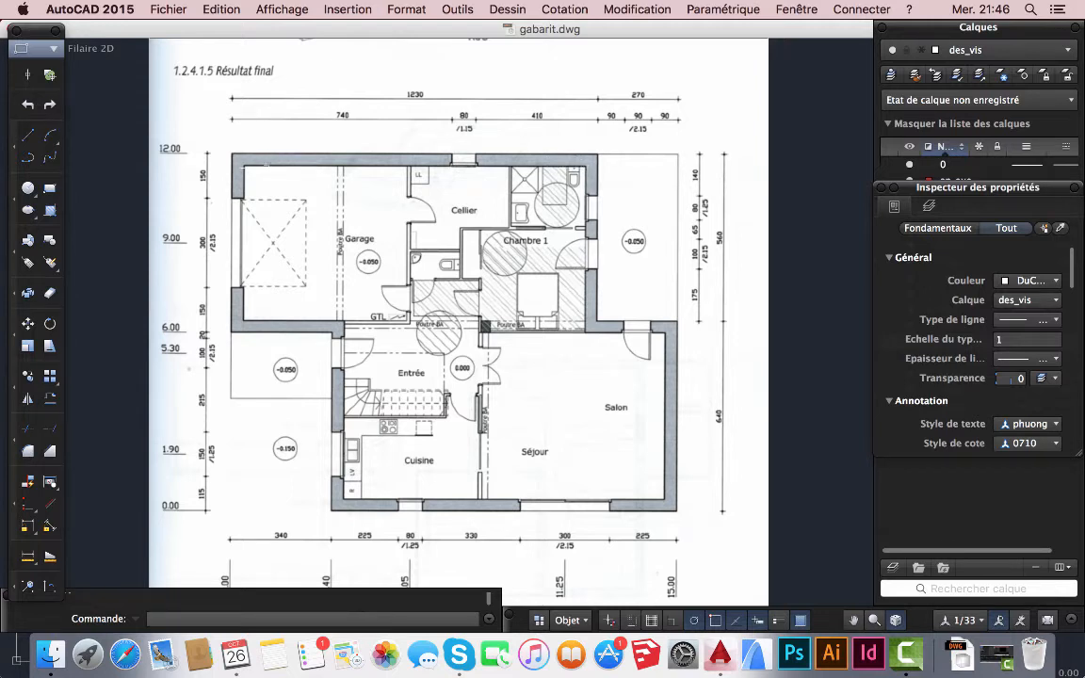
pyautogui.click(28, 557)
pyautogui.scroll(5, 251, 157)
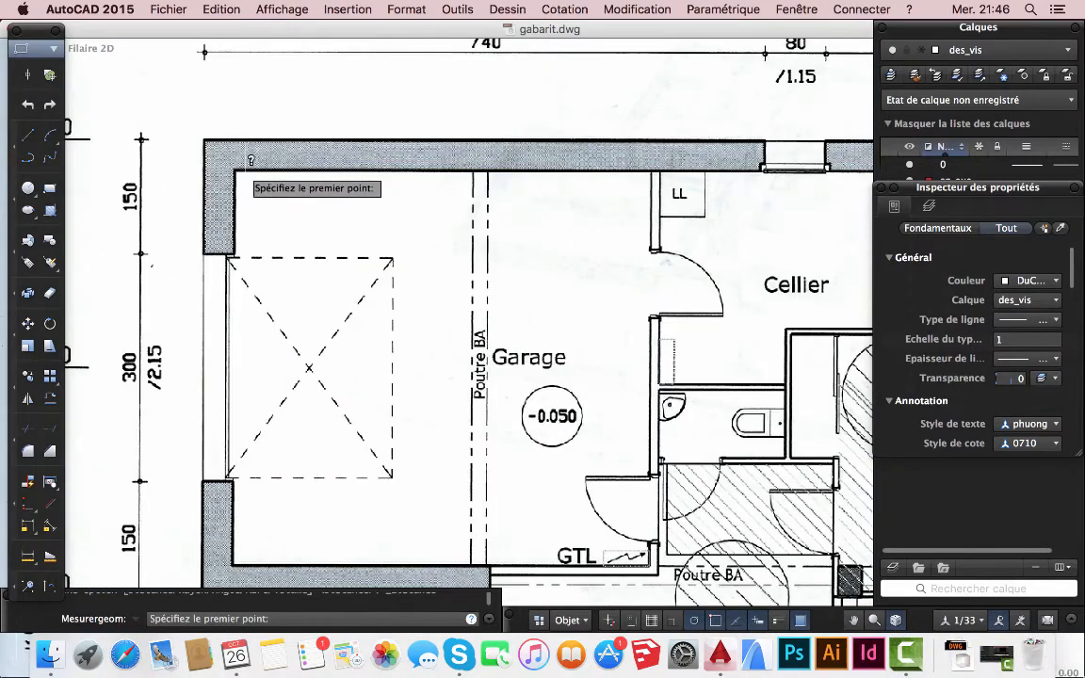
pyautogui.click(227, 176)
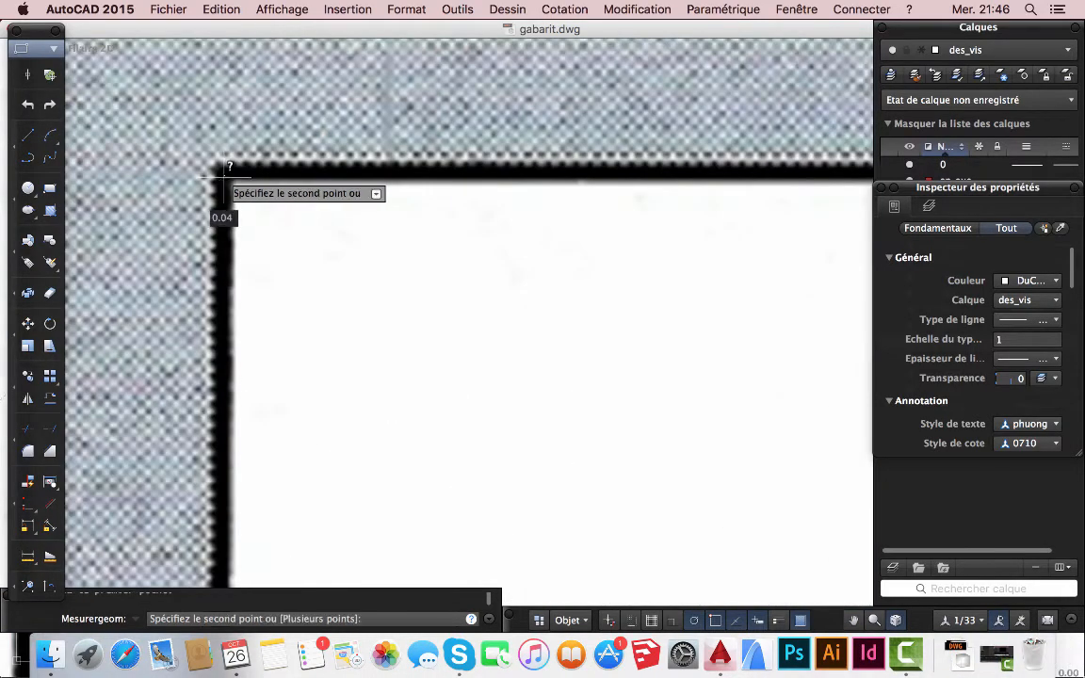
pyautogui.scroll(-5, 231, 179)
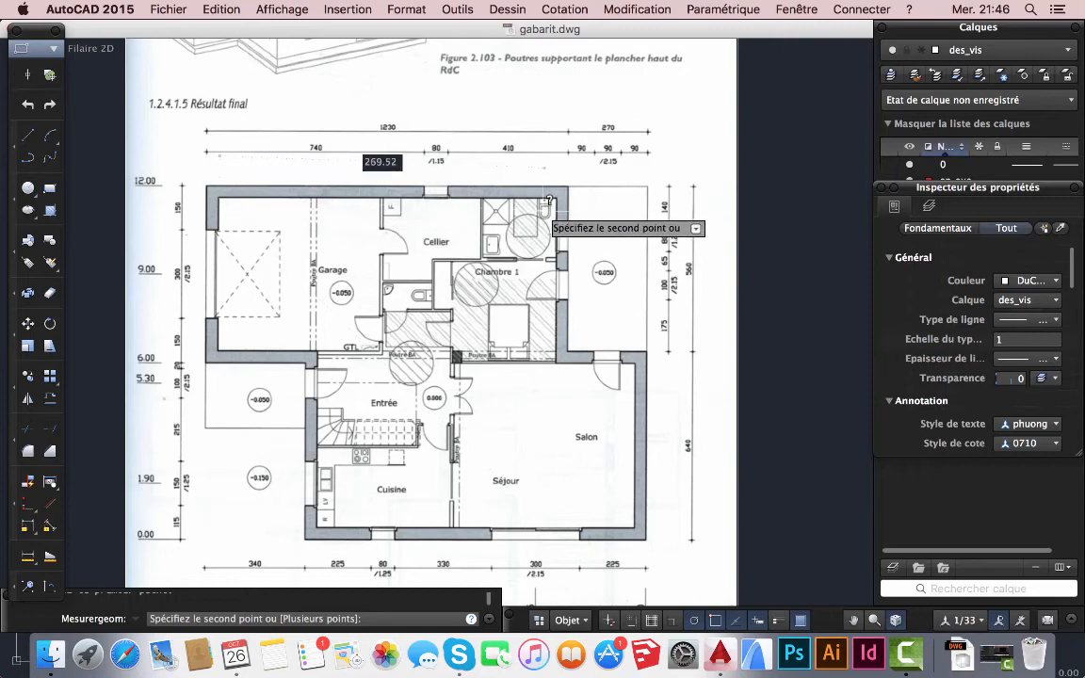
pyautogui.scroll(5, 561, 213)
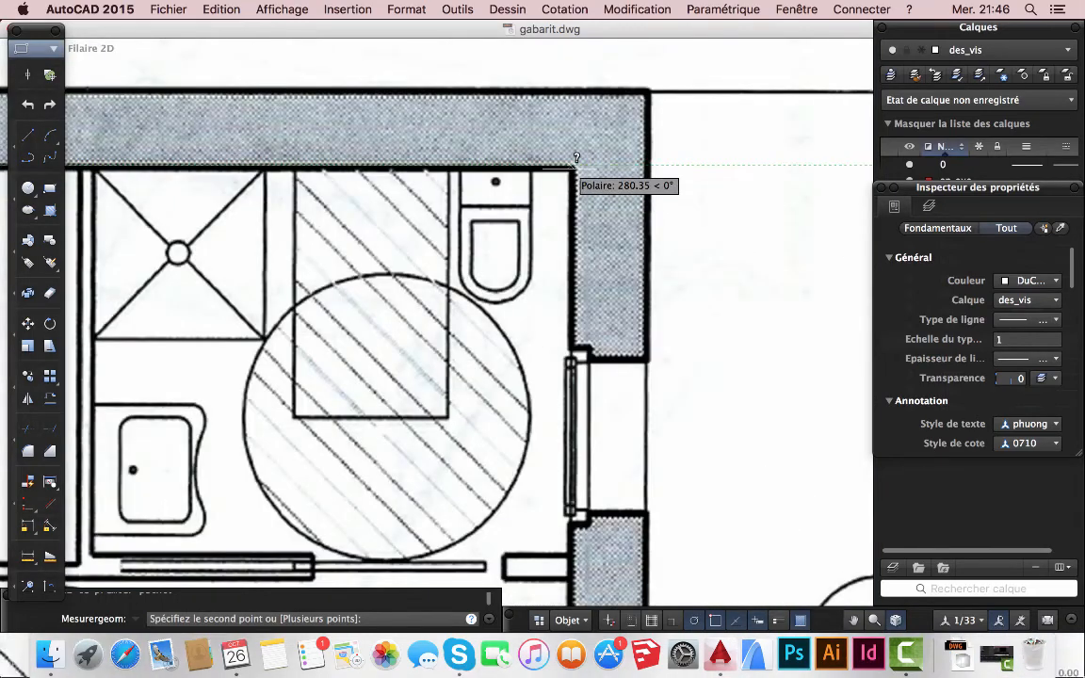
pyautogui.click(575, 168)
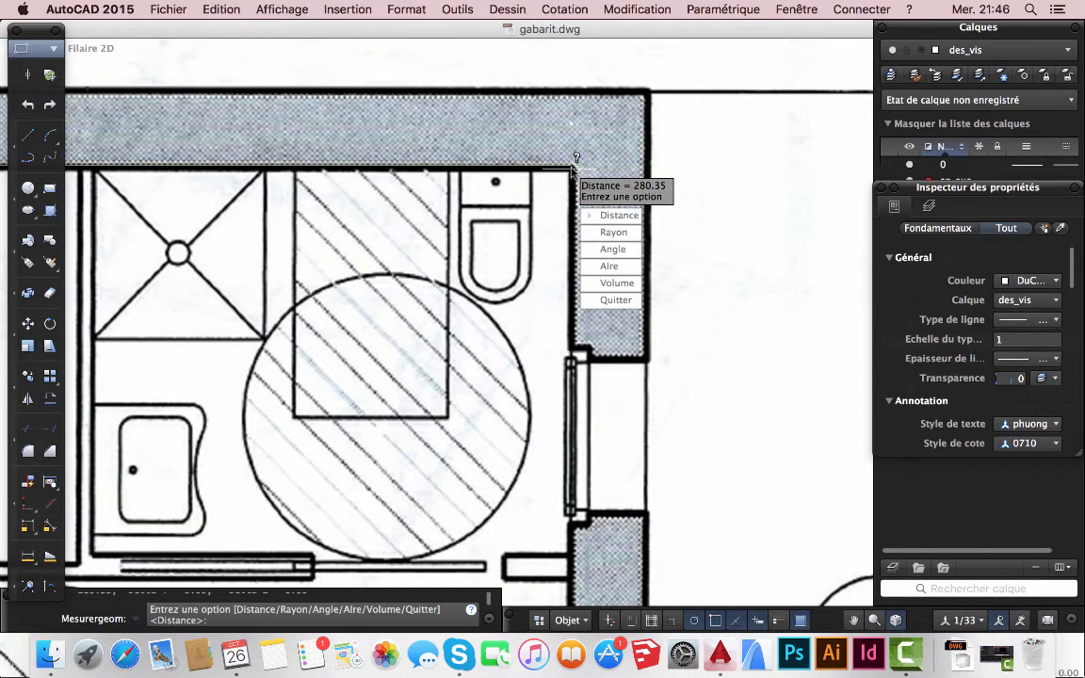
pyautogui.scroll(-5, 574, 169)
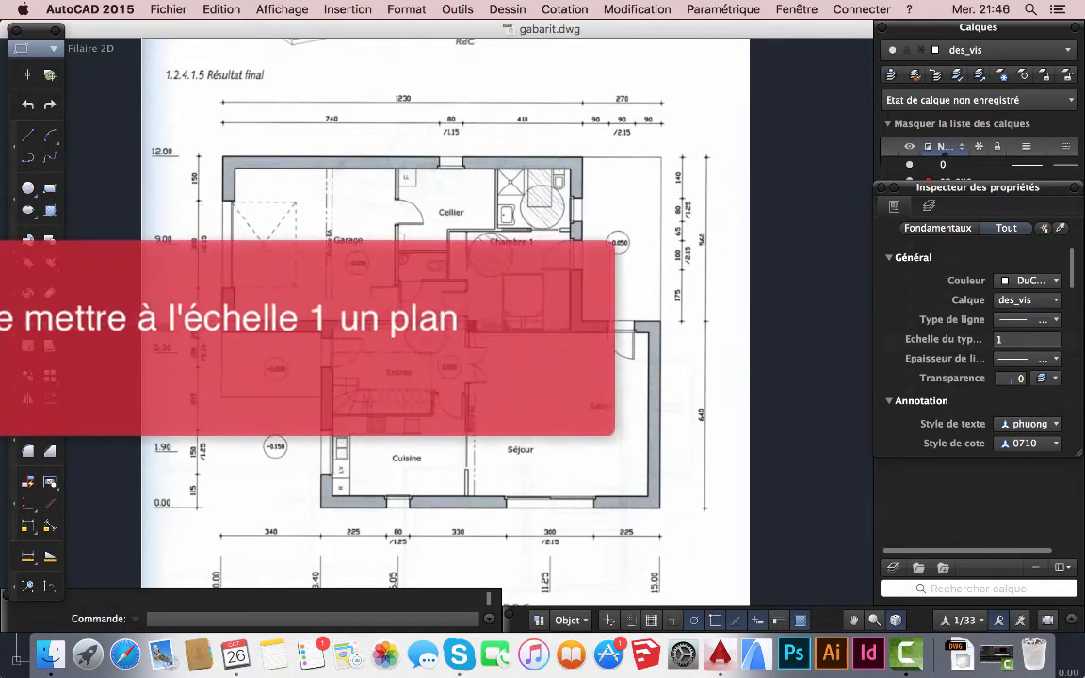
# - Start scaling the scanned plan image, with the base point on the outer upper-left corner of the garage wall
pyautogui.scroll(-4, 346, 254)
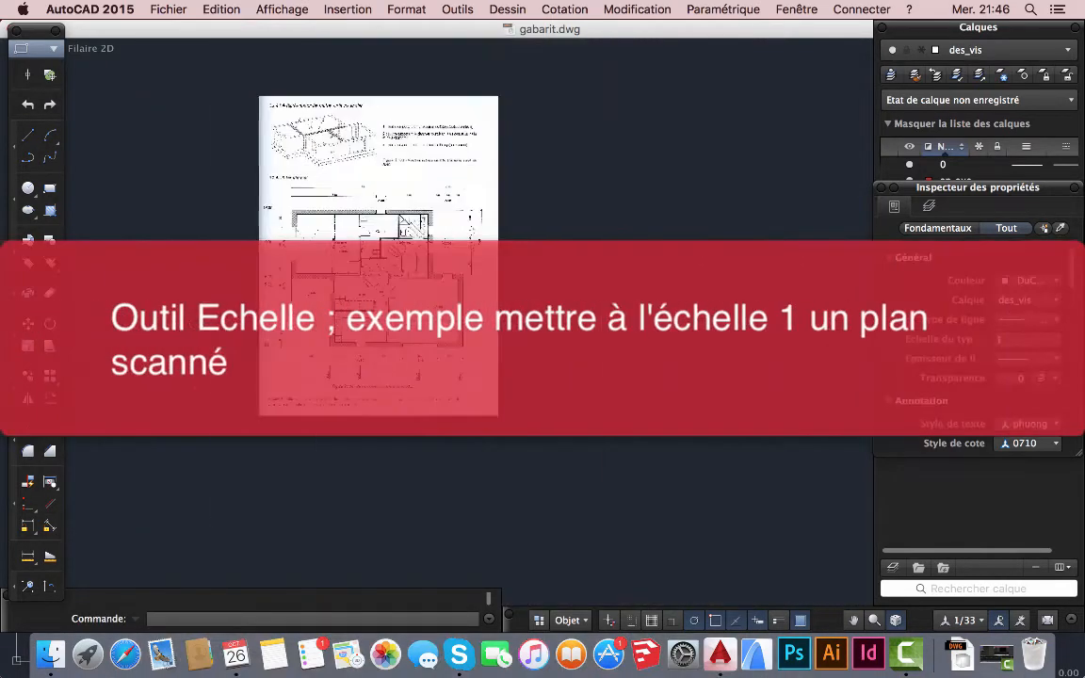
pyautogui.scroll(5, 313, 341)
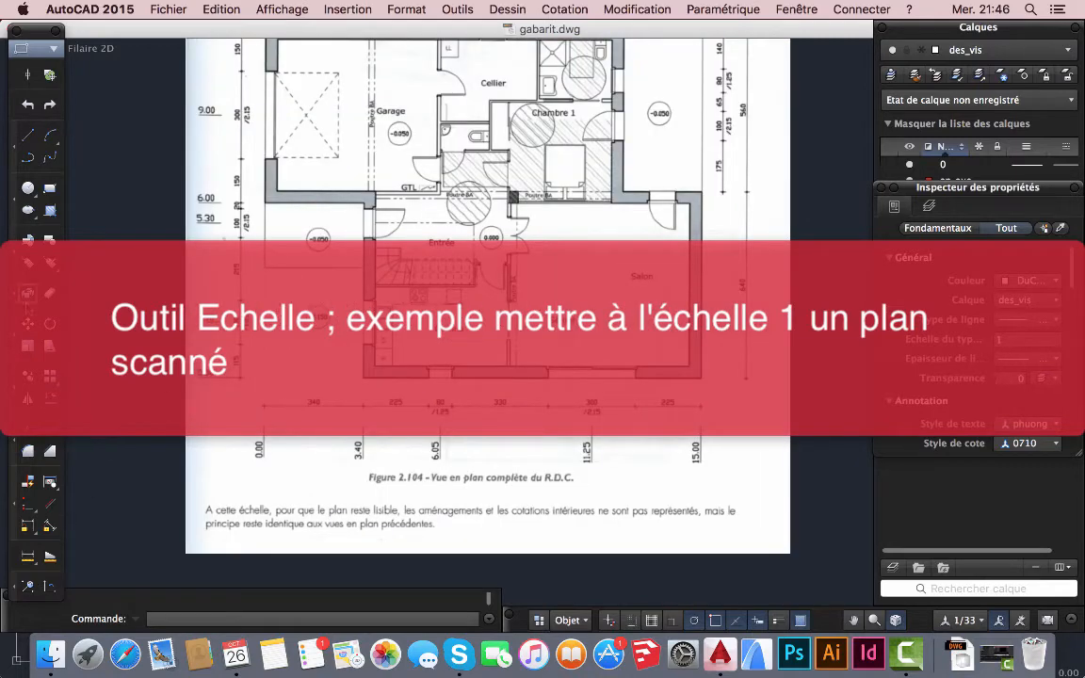
pyautogui.click(30, 348)
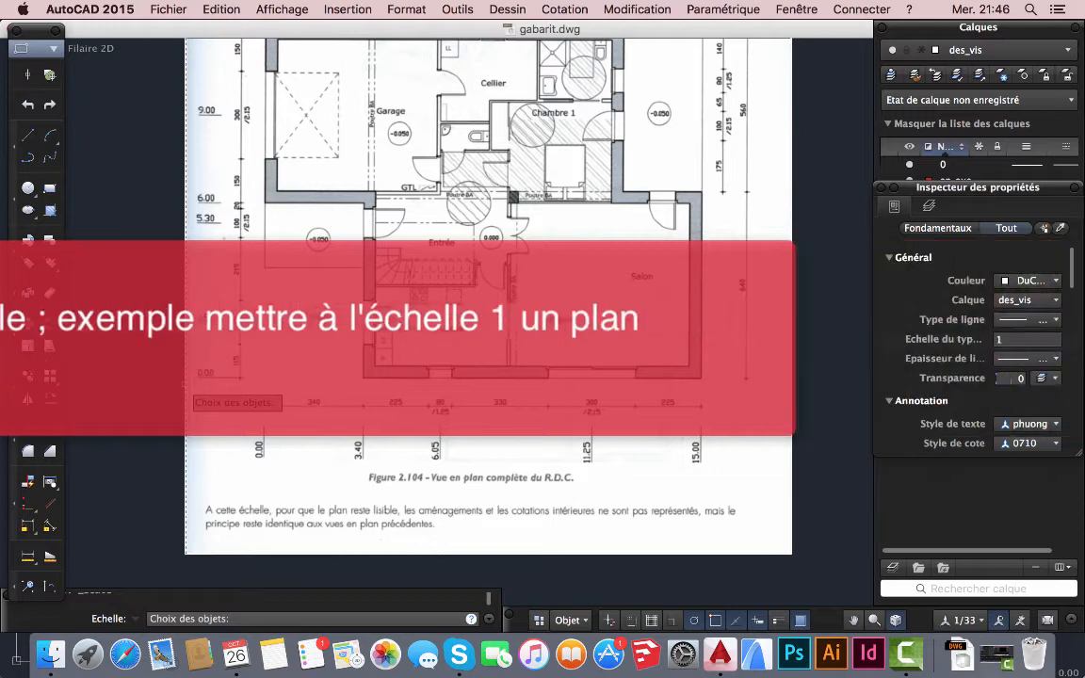
pyautogui.click(184, 386)
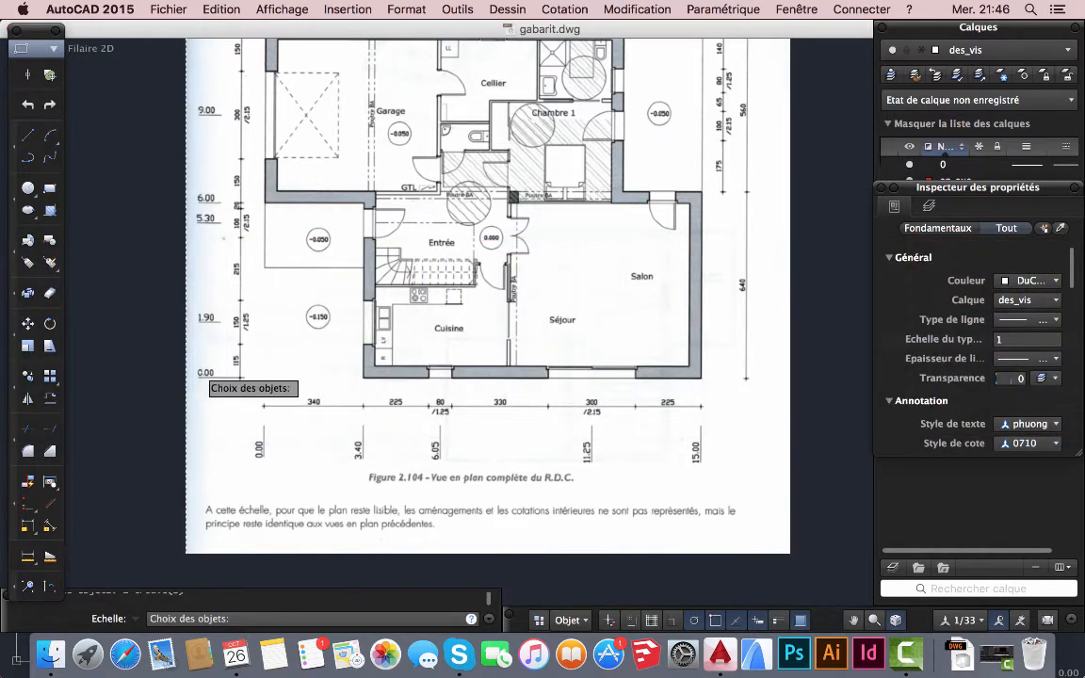
pyautogui.press('Return')
pyautogui.scroll(-4, 186, 372)
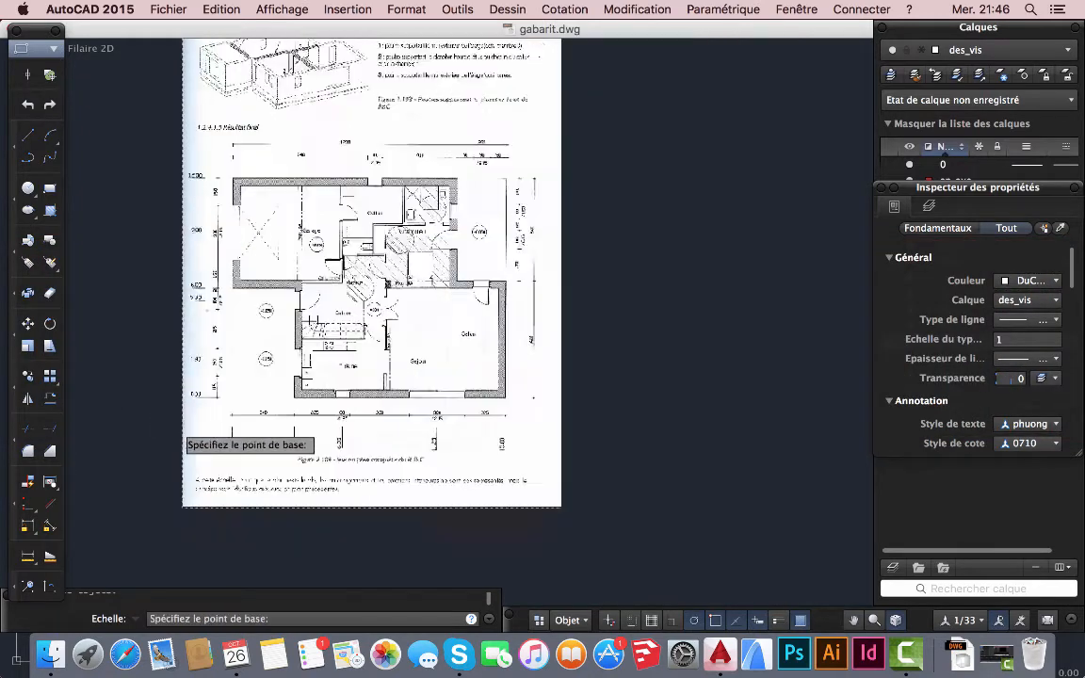
pyautogui.scroll(4, 237, 294)
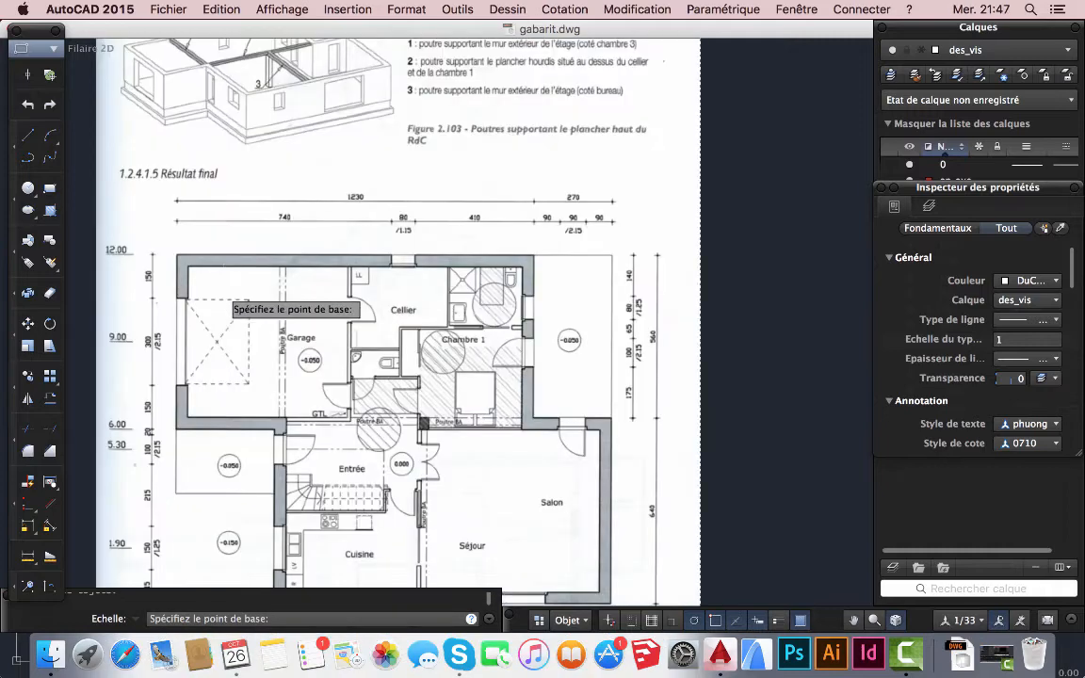
pyautogui.scroll(3, 182, 255)
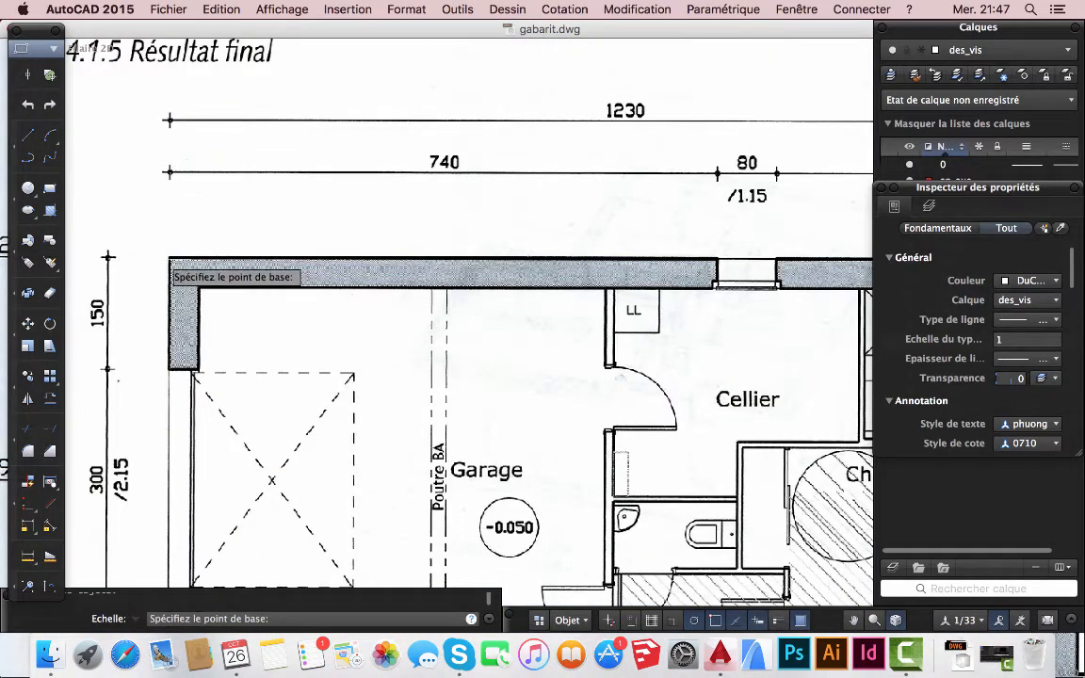
pyautogui.scroll(3, 171, 256)
pyautogui.scroll(5, 173, 258)
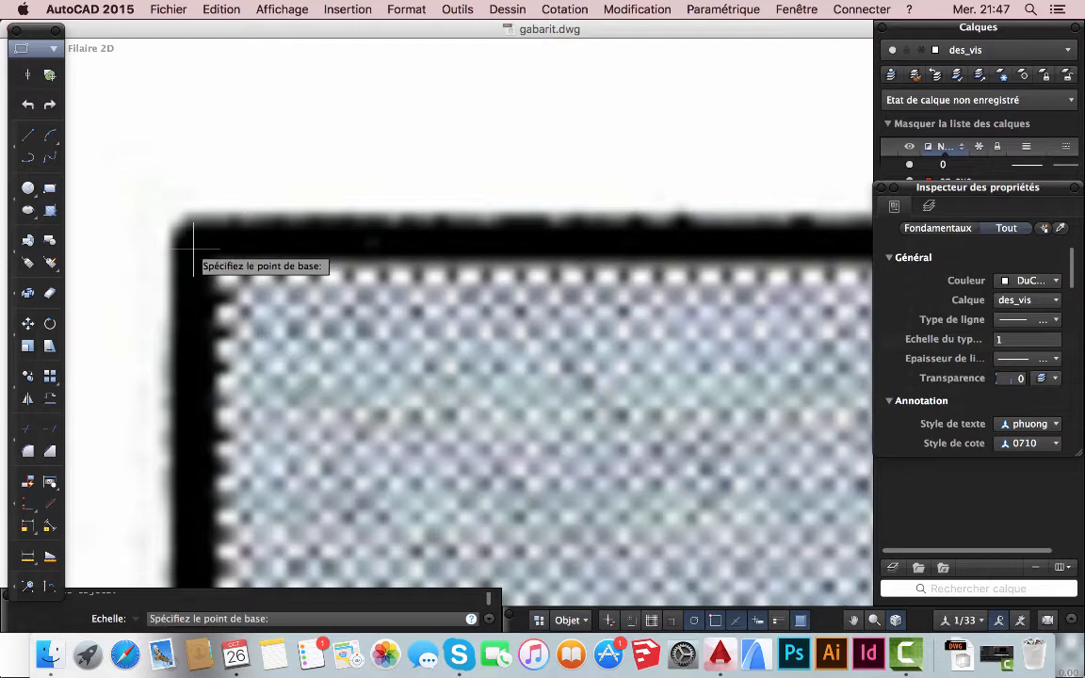
pyautogui.click(195, 248)
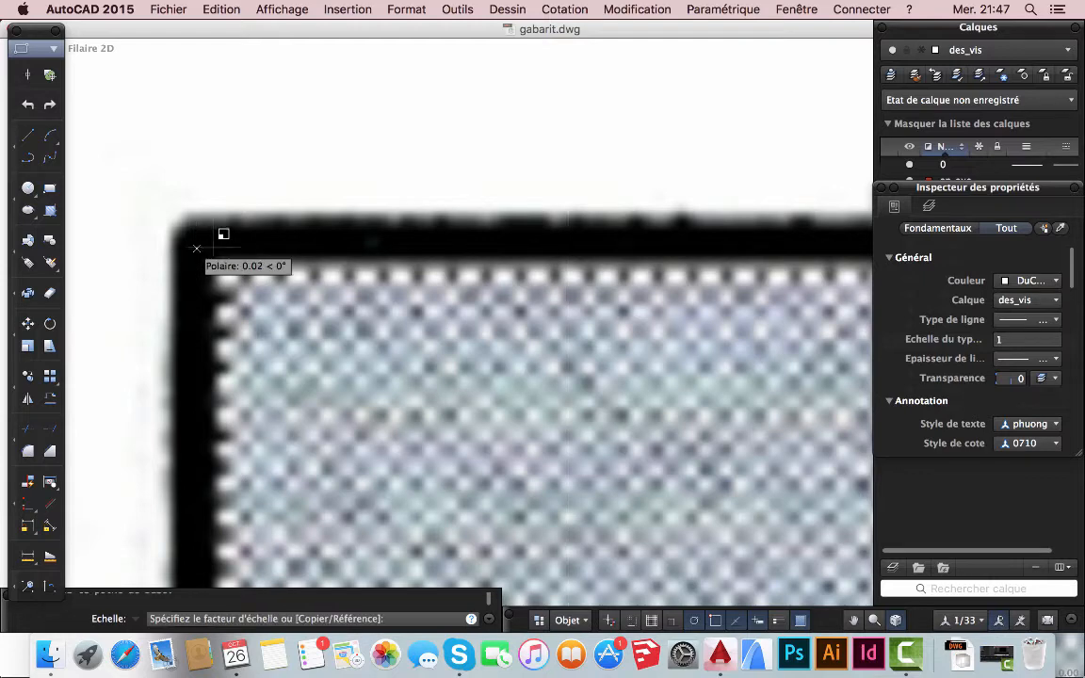
# - Scale the image by reference, using the top exterior wall from its outer upper-left to outer upper-right corner as the reference length
pyautogui.scroll(-3, 311, 233)
pyautogui.scroll(-8, 309, 235)
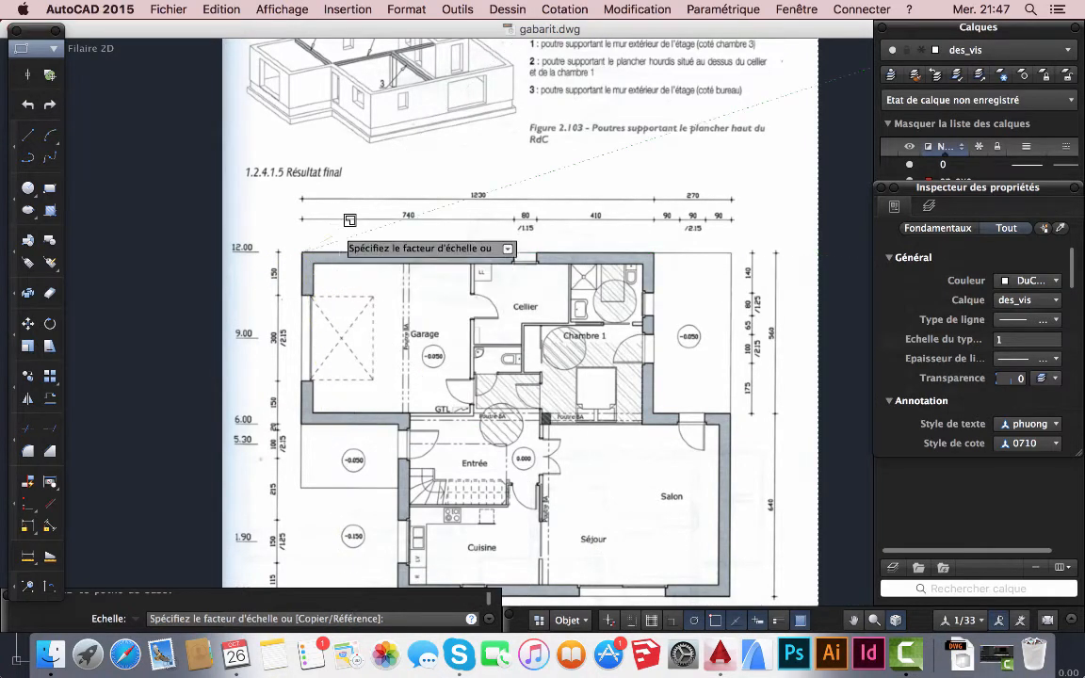
pyautogui.write('R')
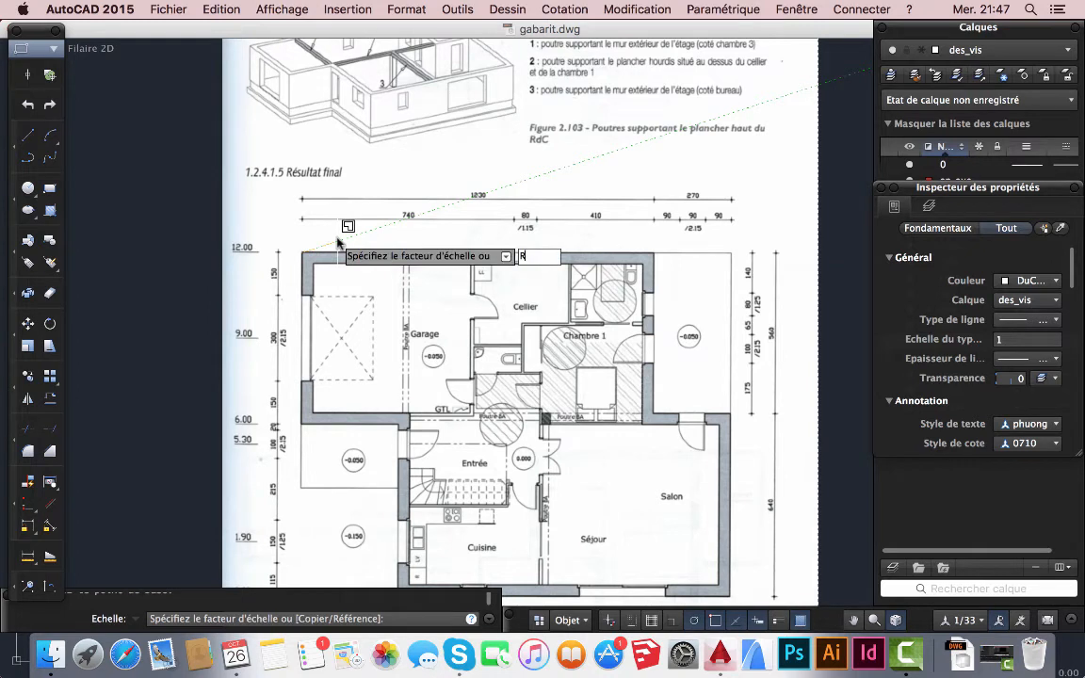
pyautogui.press('Return')
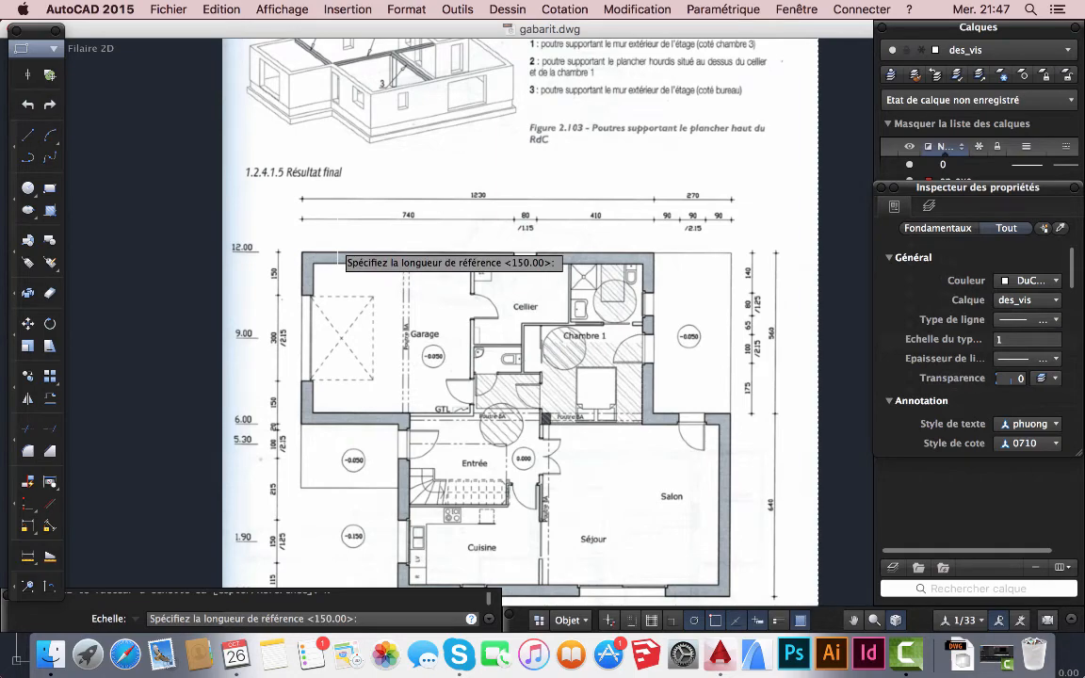
pyautogui.scroll(10, 342, 248)
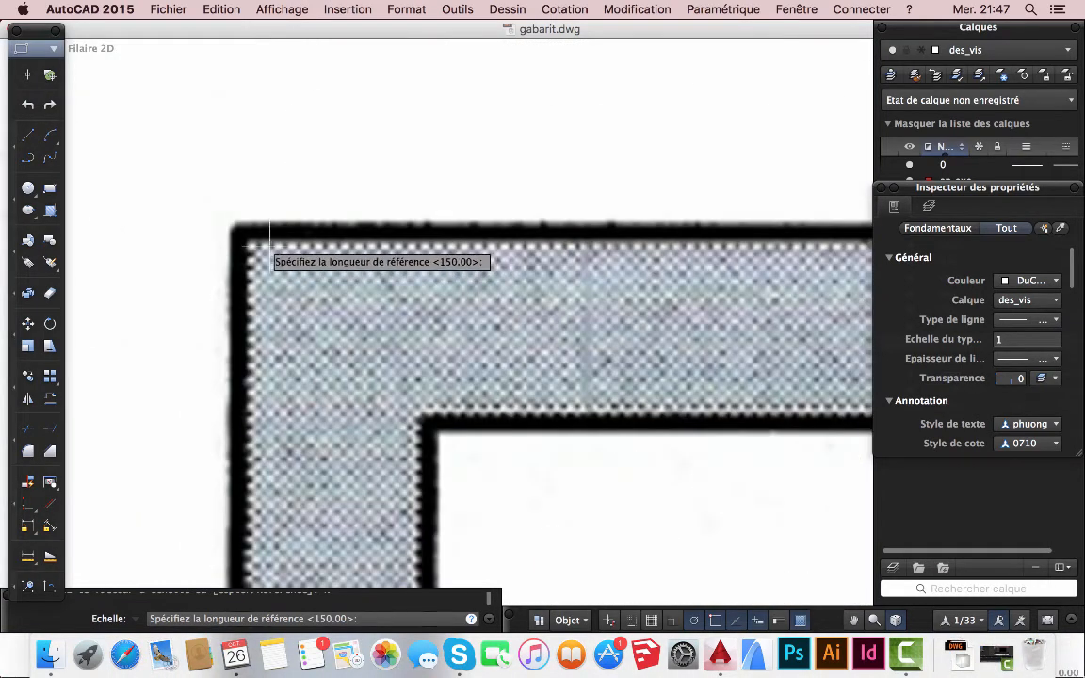
pyautogui.scroll(3, 235, 241)
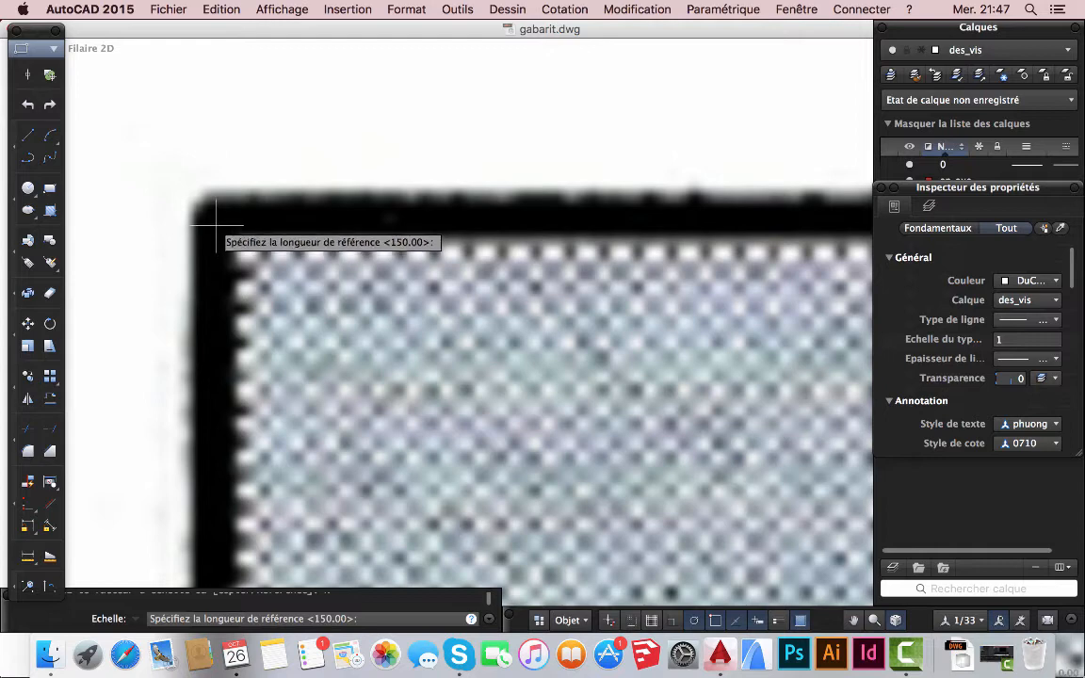
pyautogui.click(216, 226)
pyautogui.scroll(-6, 314, 231)
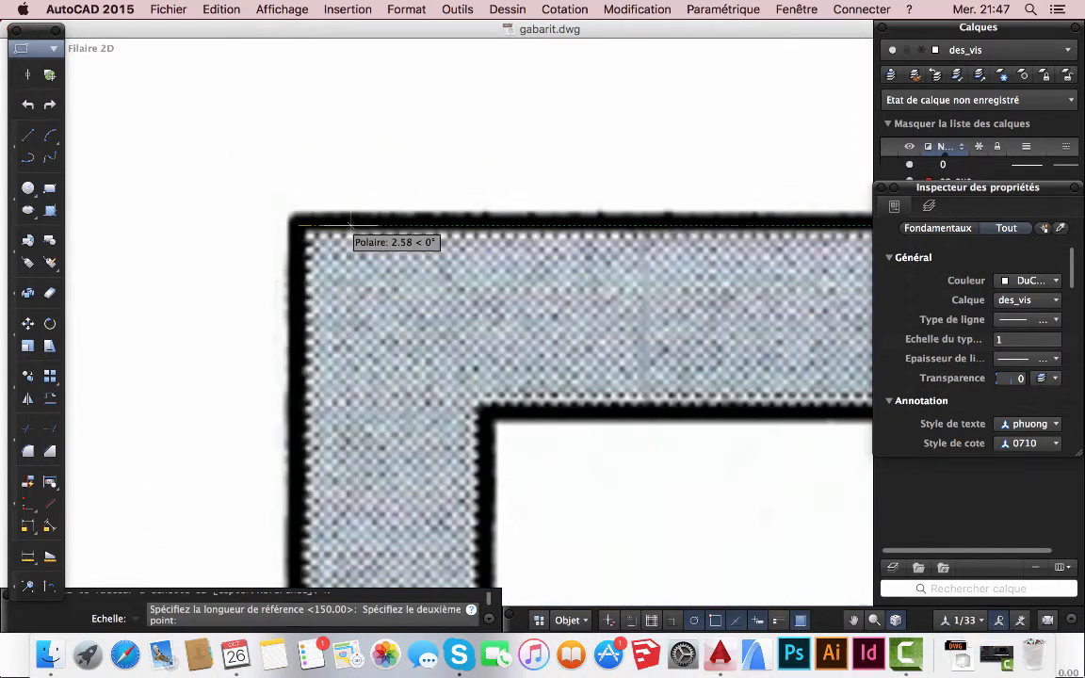
pyautogui.scroll(-3, 319, 233)
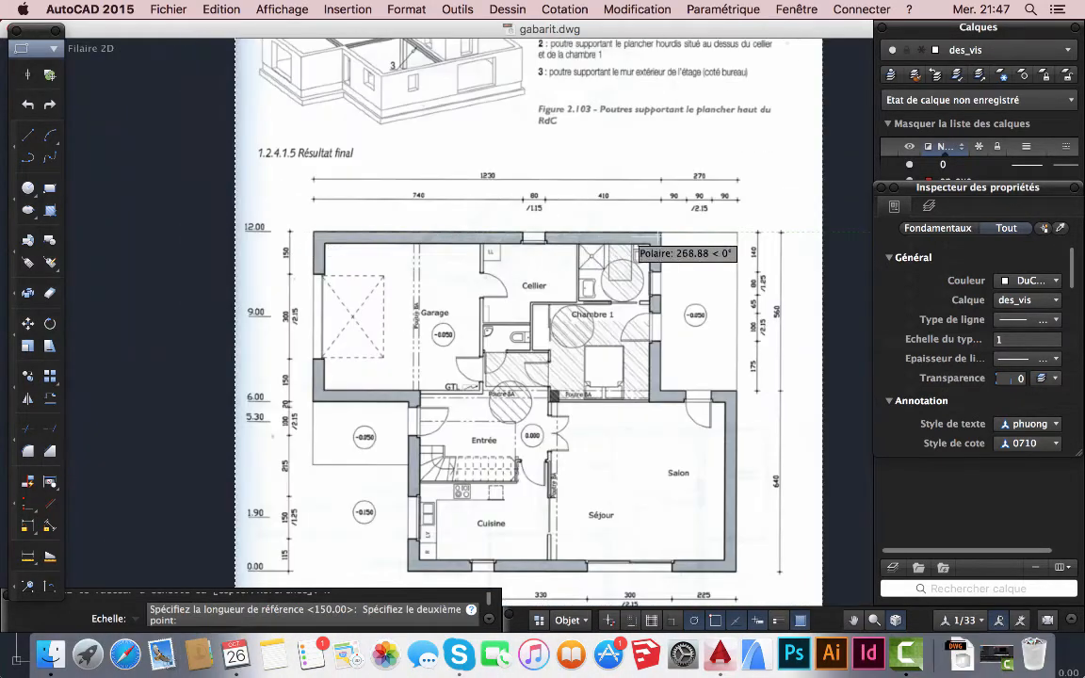
pyautogui.scroll(5, 650, 237)
pyautogui.scroll(5, 650, 238)
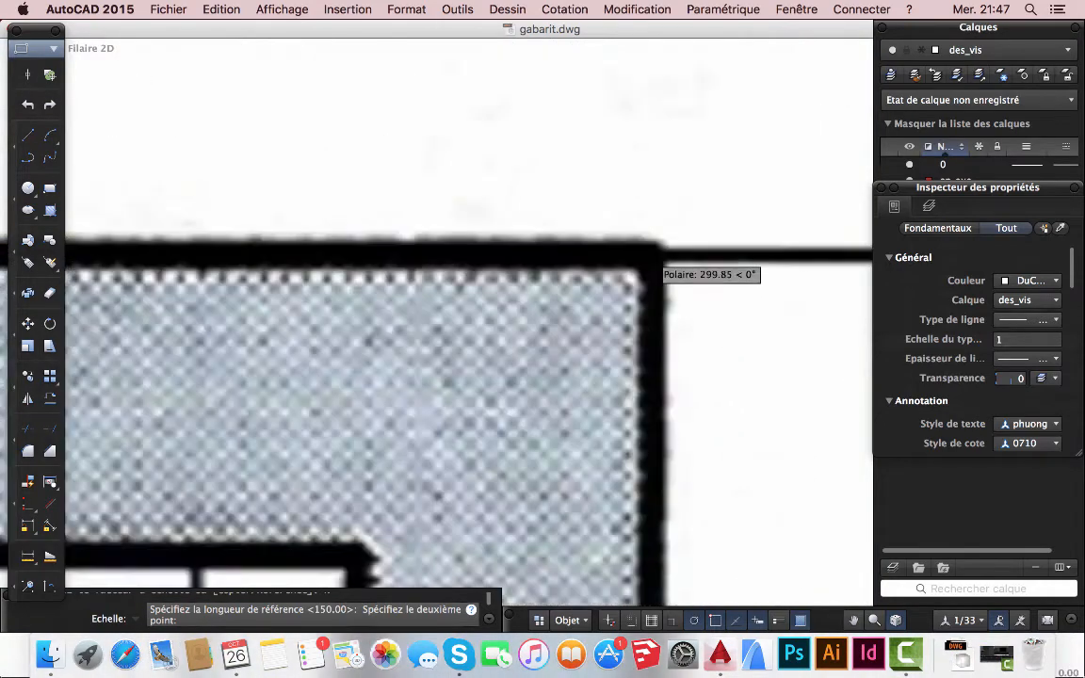
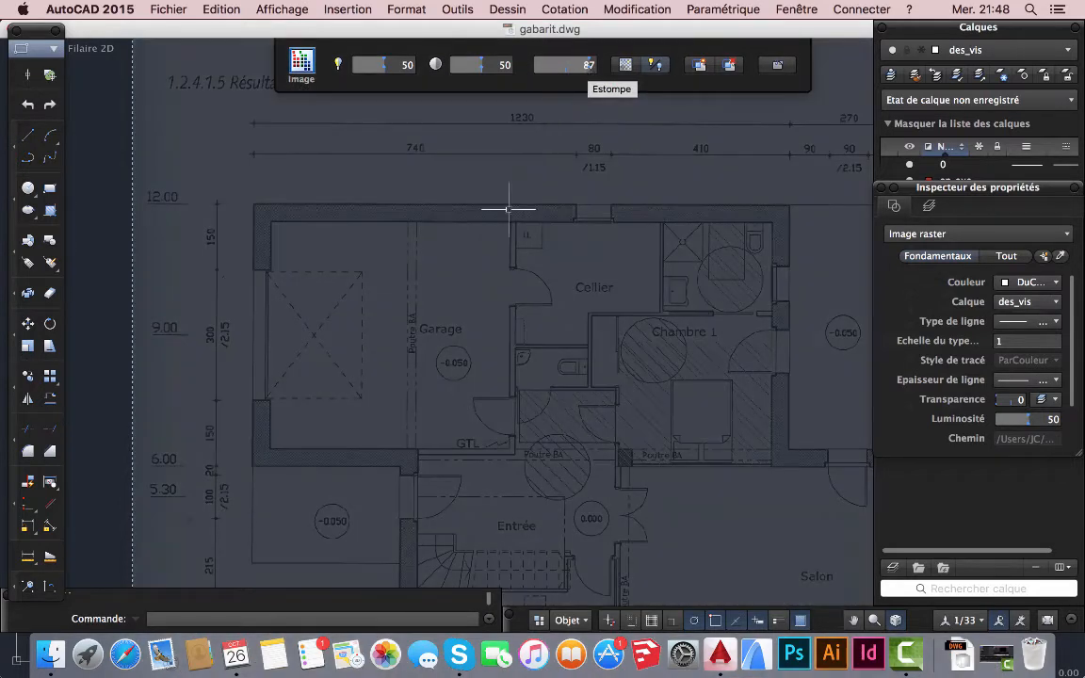
# - Start a polyline at the garage's outer upper-left corner and trace the top wall, Chambre 1's right wall and the Salon's upper wall to its outer corner
pyautogui.scroll(2, 166, 236)
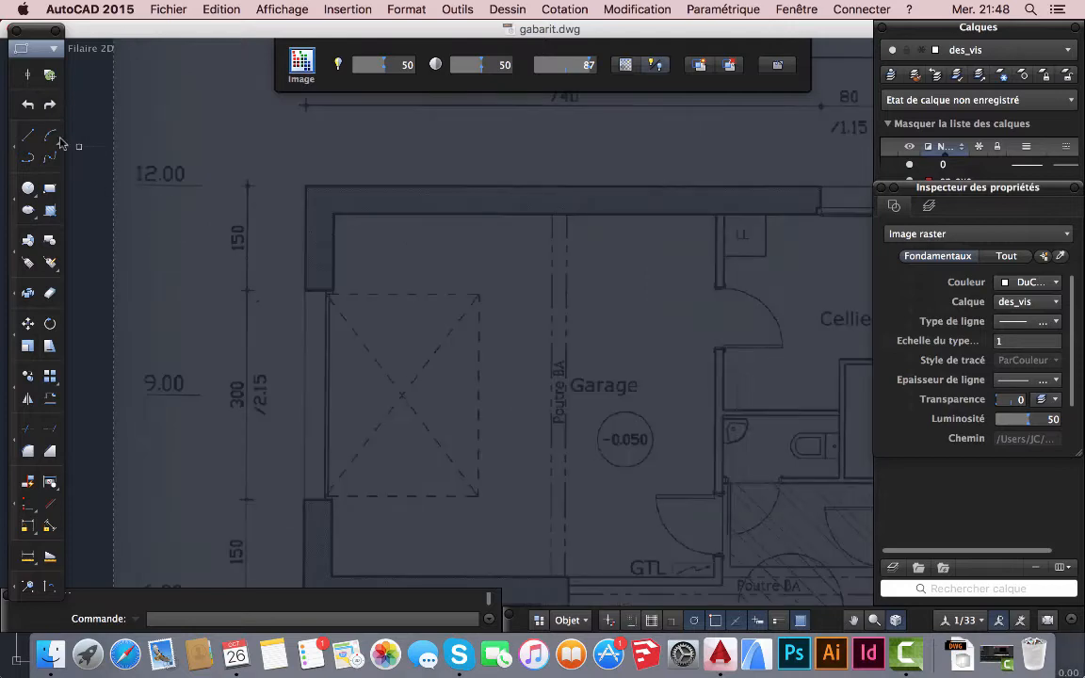
pyautogui.click(29, 159)
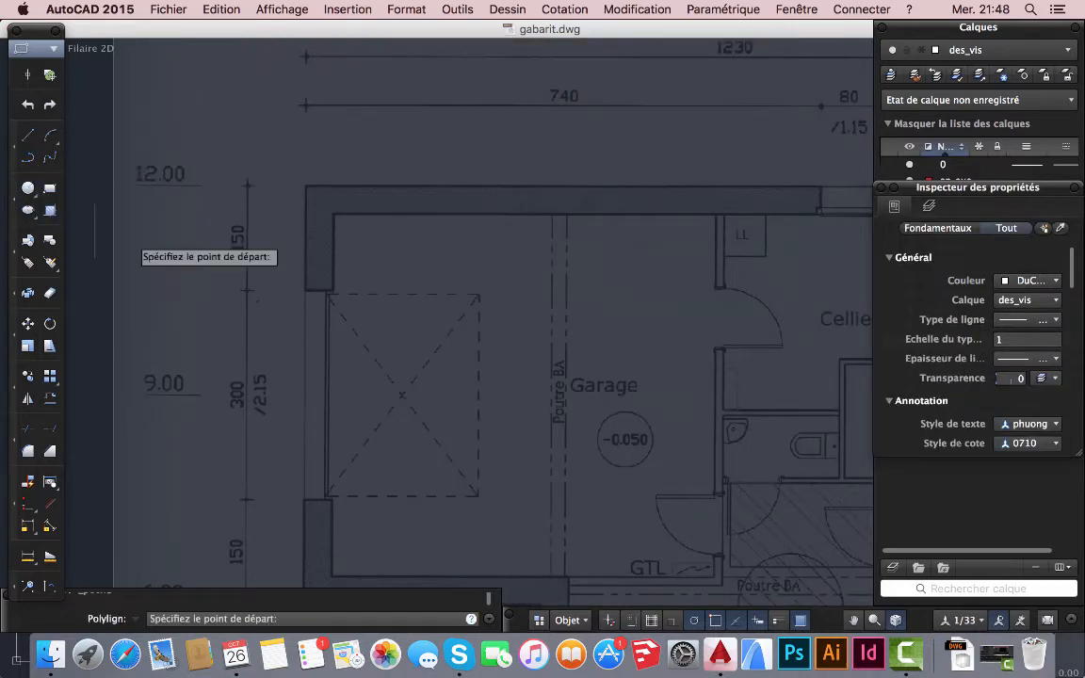
pyautogui.scroll(-2, 360, 296)
pyautogui.moveTo(547, 383); pyautogui.dragTo(446, 319, button='middle')
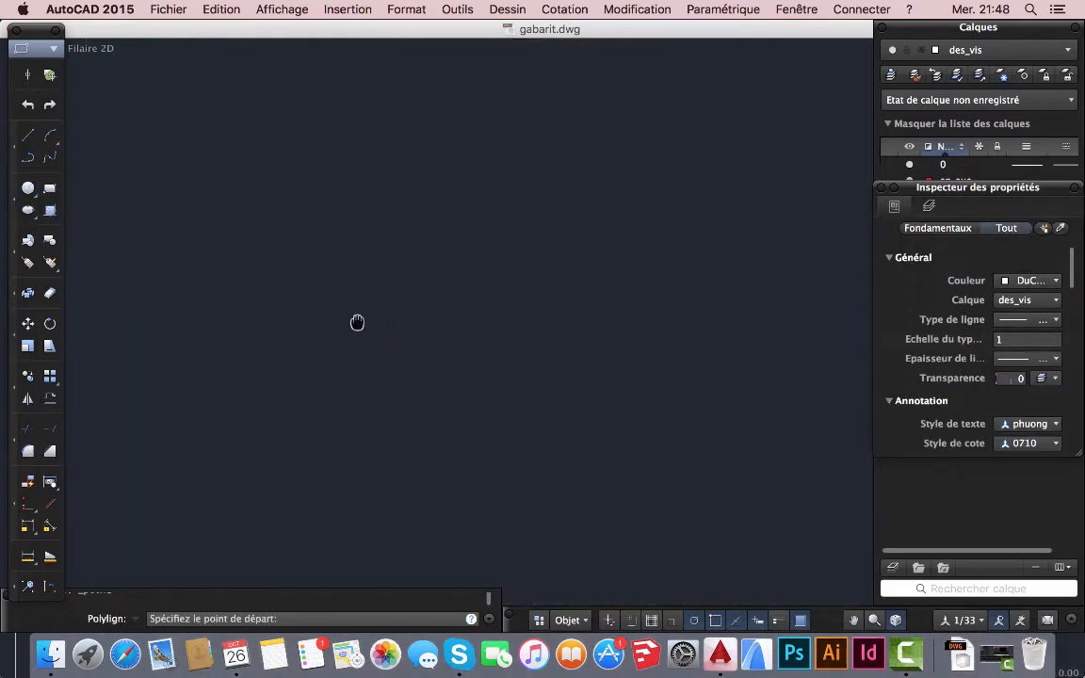
pyautogui.moveTo(357, 322); pyautogui.dragTo(339, 313, button='middle')
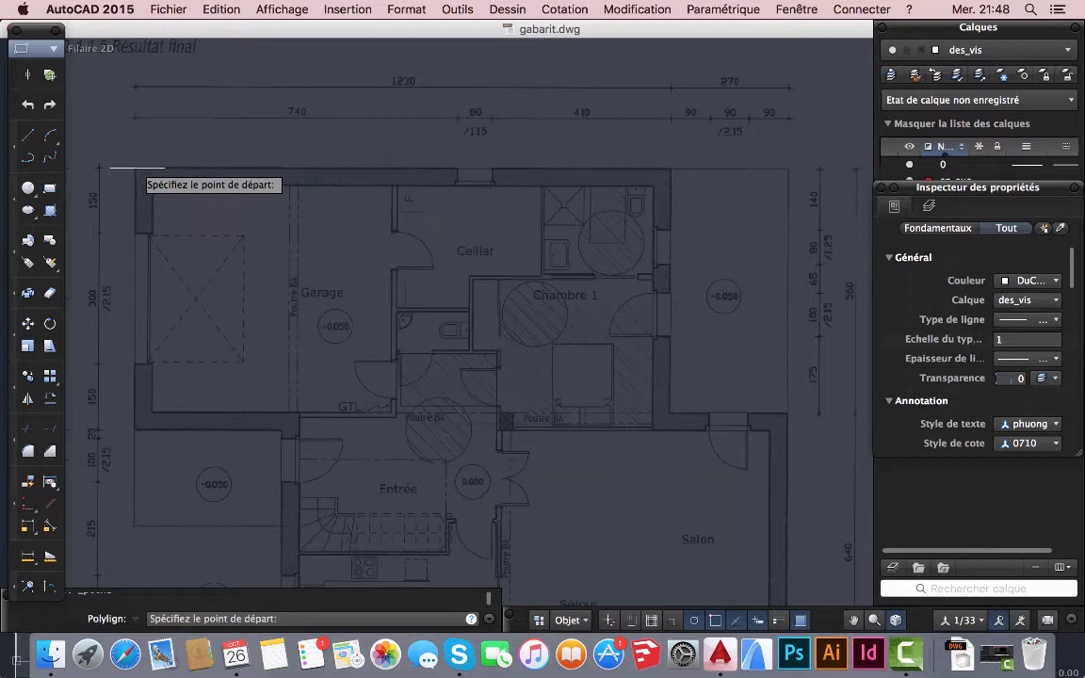
pyautogui.click(135, 168)
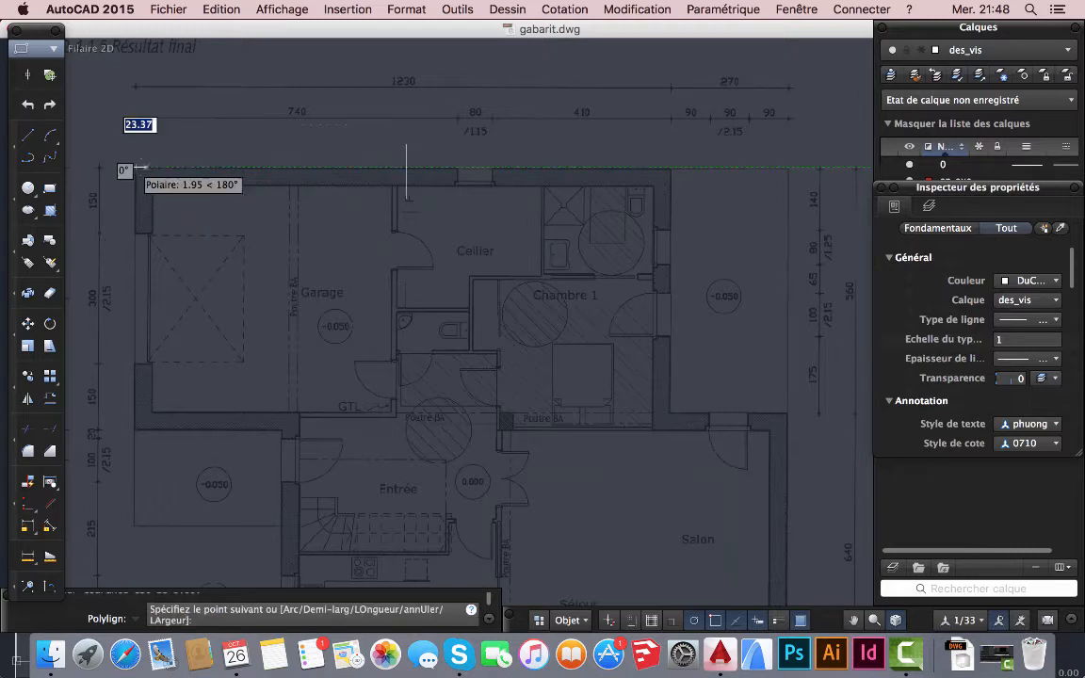
pyautogui.click(671, 167)
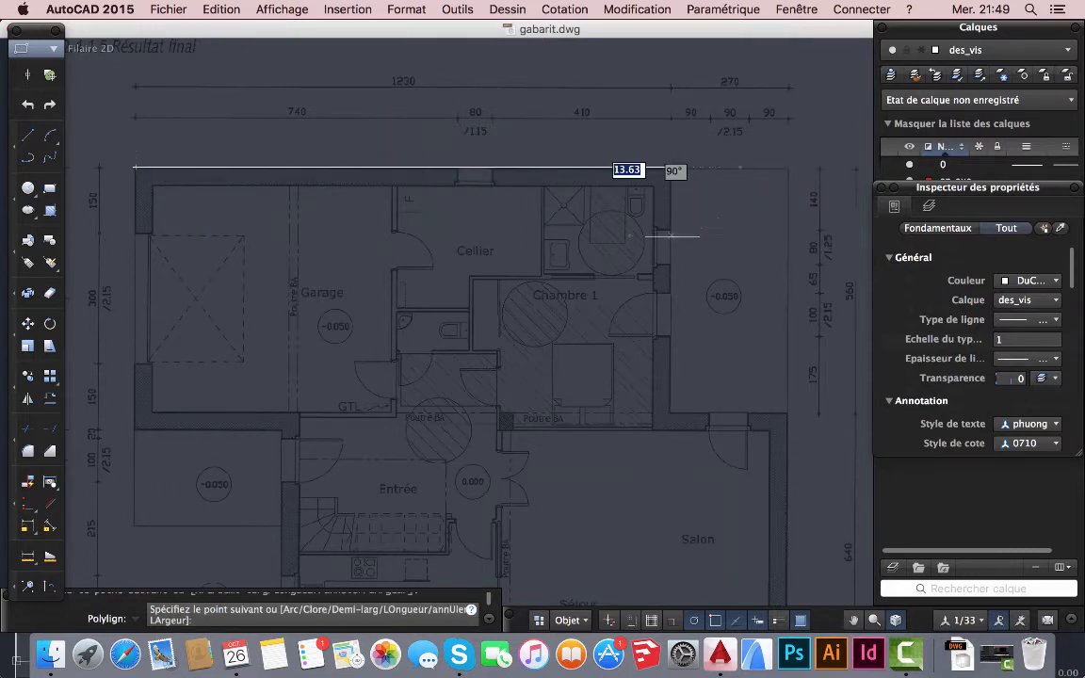
pyautogui.click(671, 411)
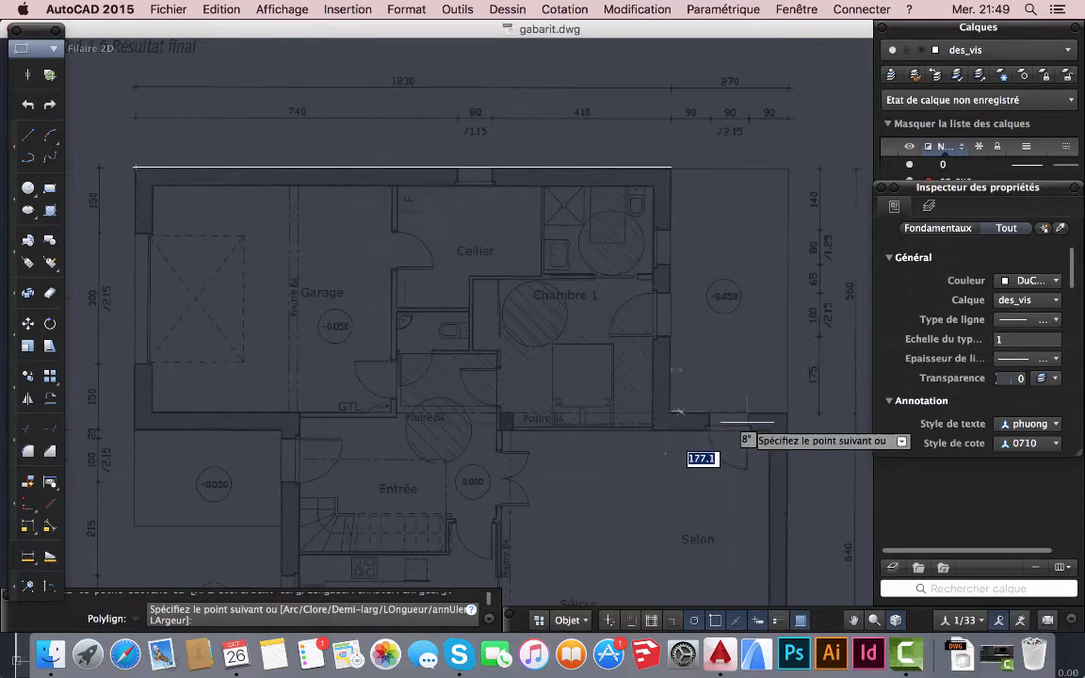
pyautogui.click(785, 411)
# - Complete the exterior outline around the Salon, Cuisine and Entrée walls and back along the garage to the starting corner
pyautogui.moveTo(586, 273); pyautogui.dragTo(536, 103, button='middle')
pyautogui.click(729, 508)
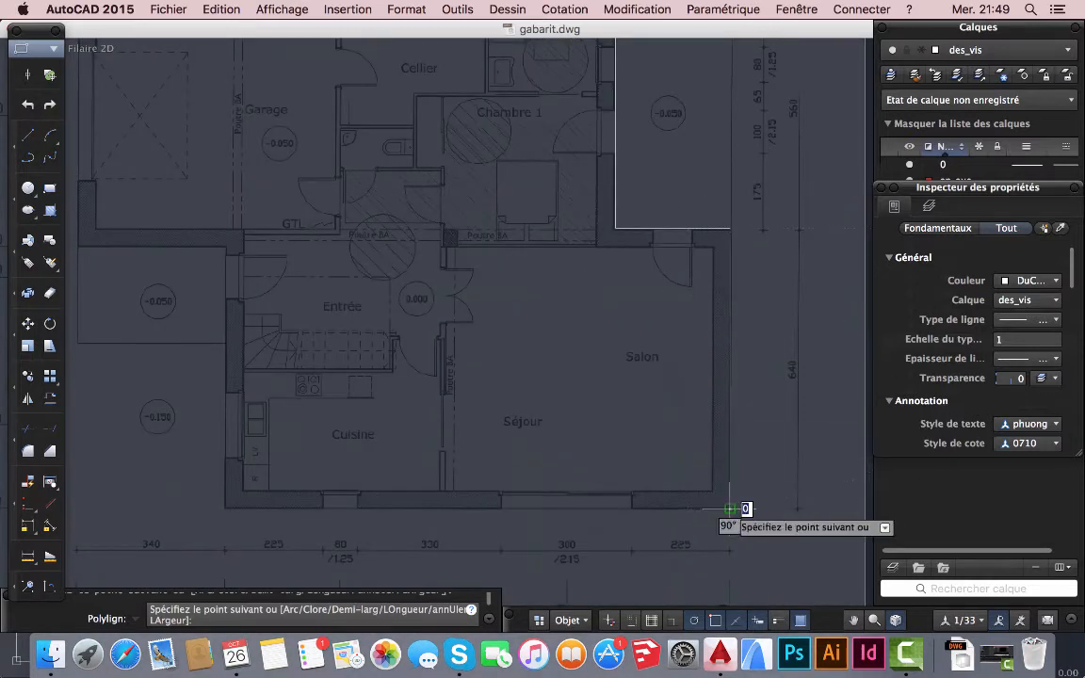
pyautogui.click(227, 509)
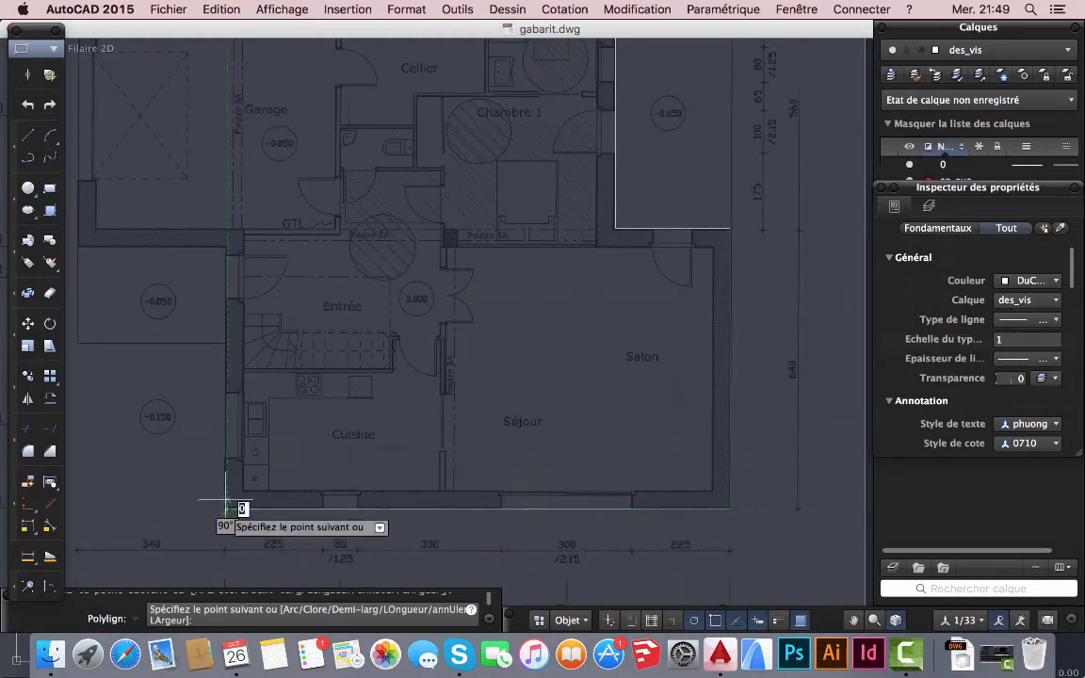
pyautogui.click(227, 247)
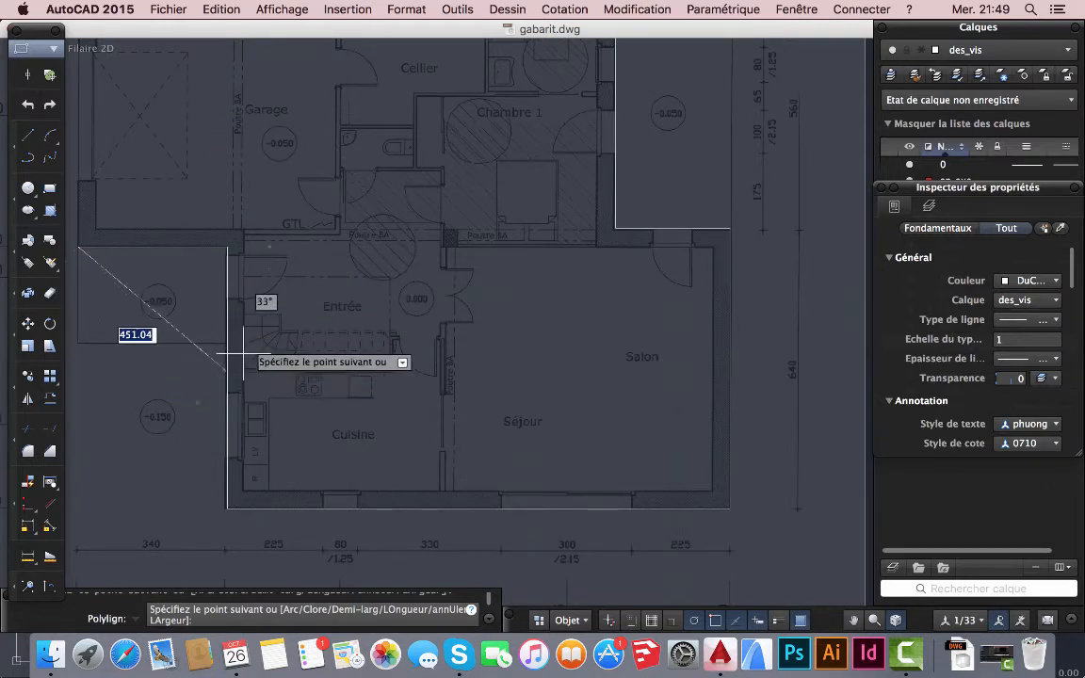
pyautogui.scroll(5, 282, 358)
pyautogui.moveTo(317, 397); pyautogui.dragTo(397, 529, button='middle')
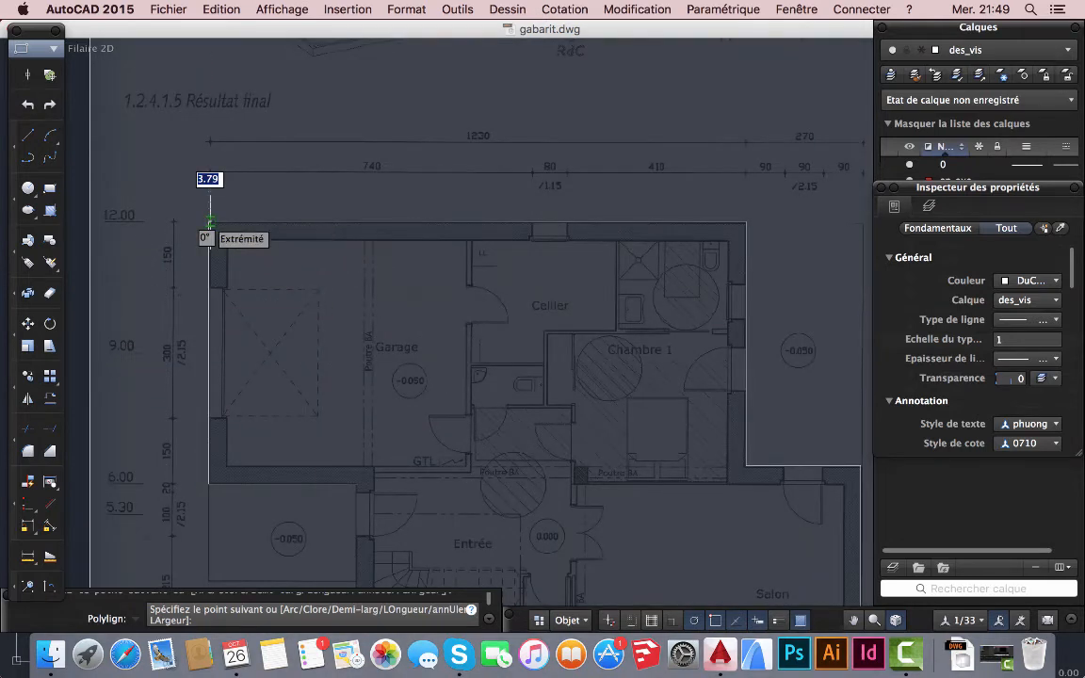
pyautogui.click(209, 223)
pyautogui.press('Return')
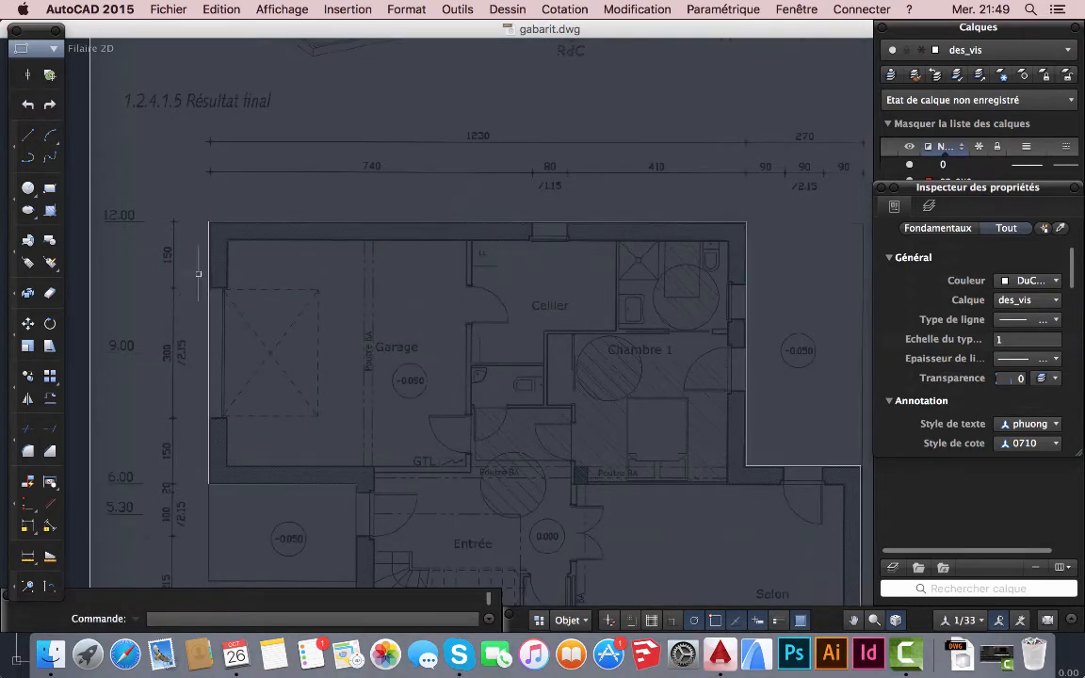
pyautogui.click(49, 401)
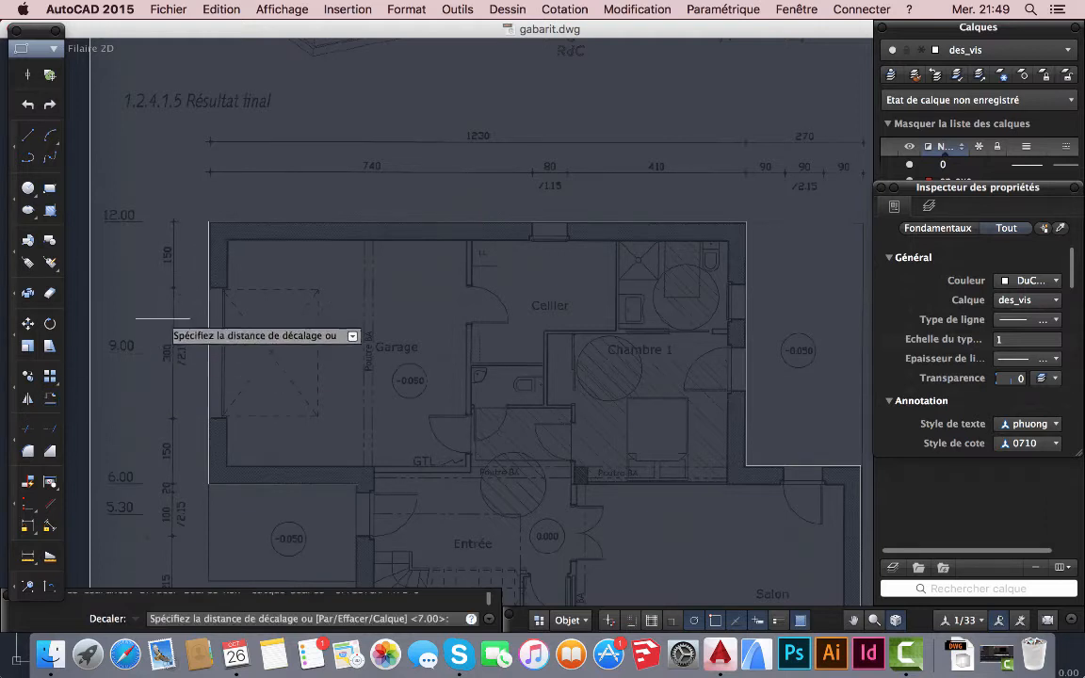
pyautogui.scroll(3, 207, 291)
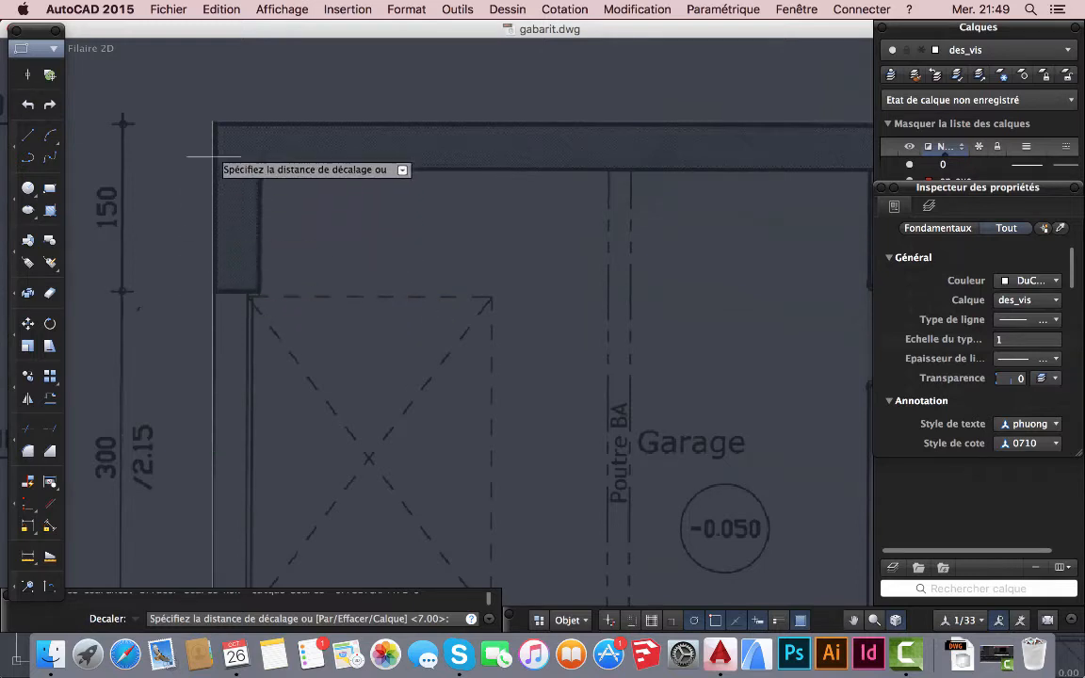
pyautogui.click(212, 123)
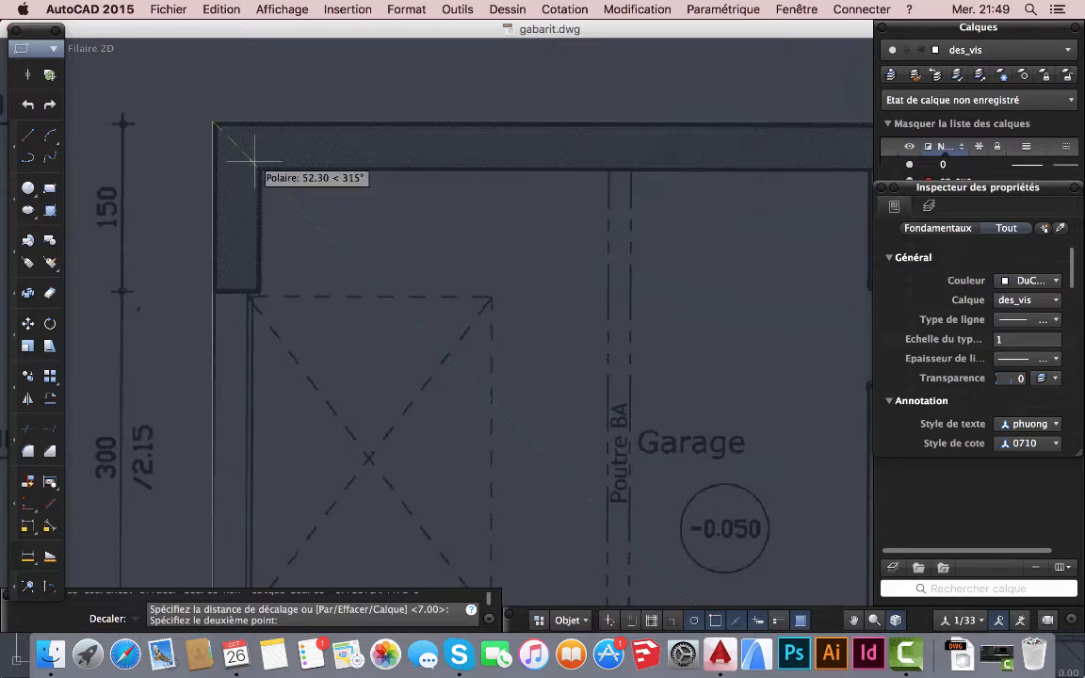
pyautogui.press('Escape')
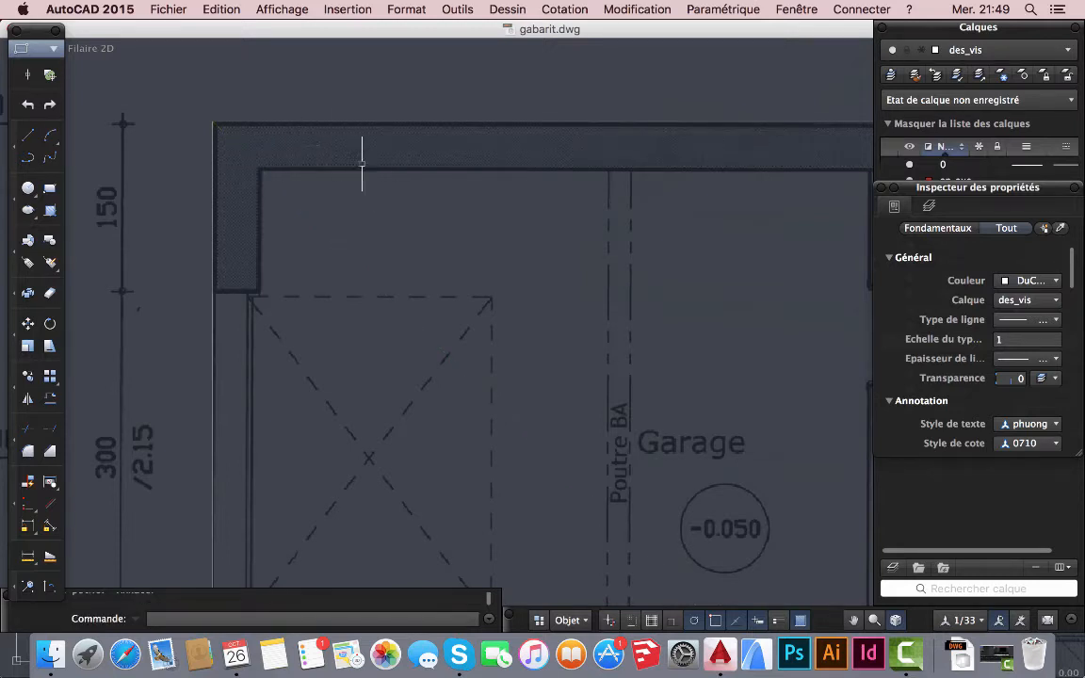
pyautogui.keyDown('shift'); pyautogui.rightClick(363, 122); pyautogui.keyUp('shift')
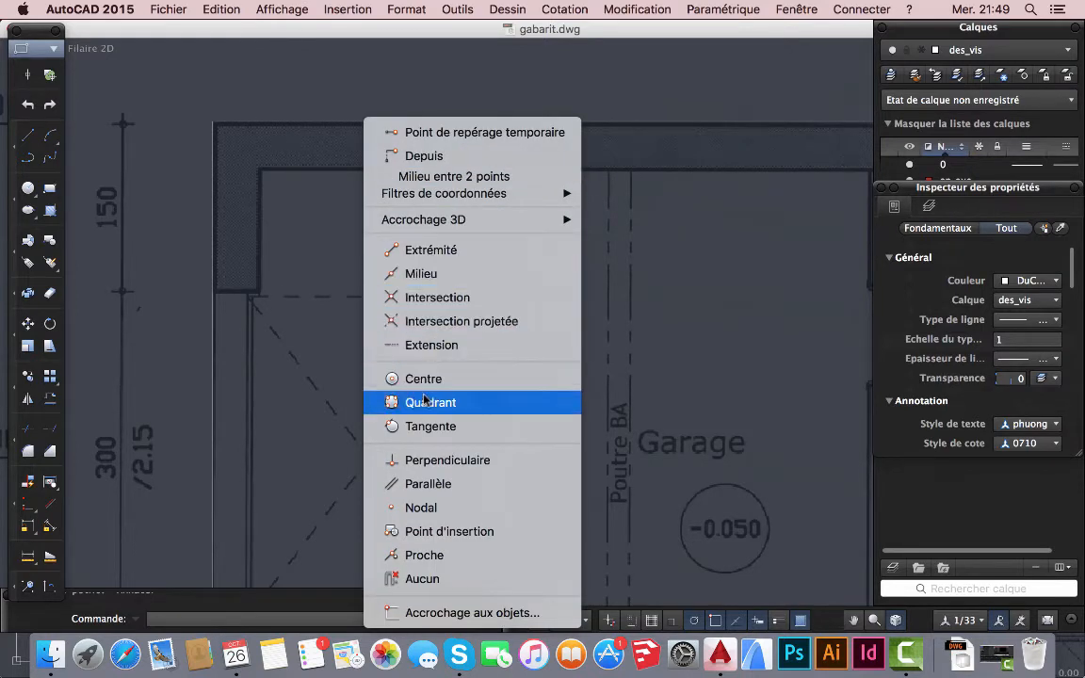
pyautogui.click(377, 555)
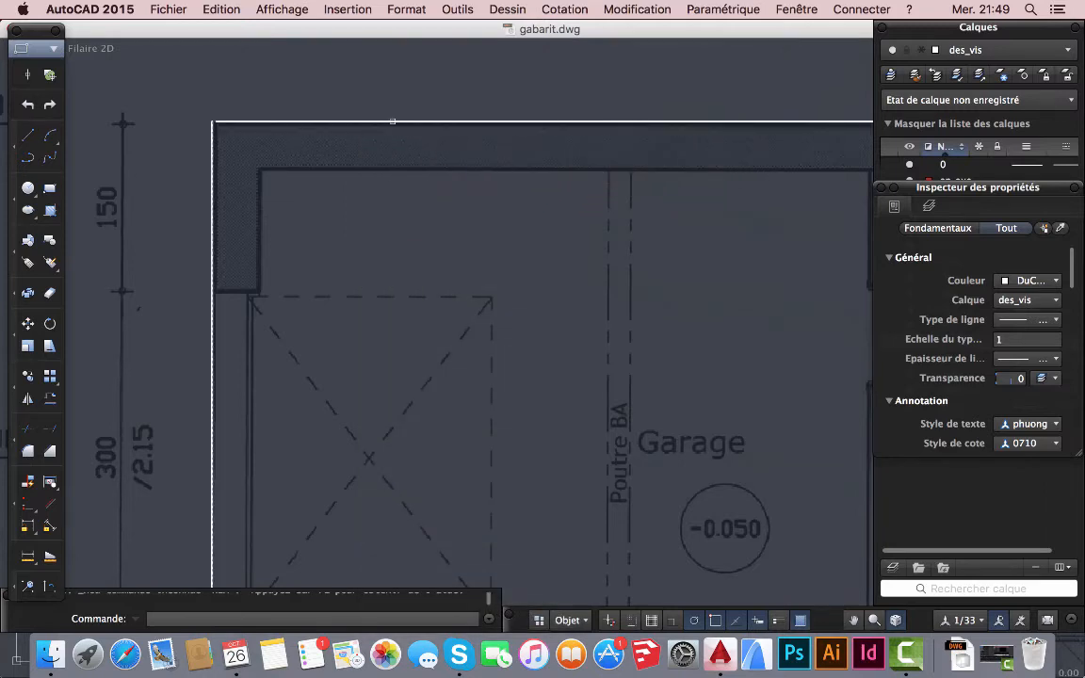
pyautogui.click(392, 121)
pyautogui.press('Escape')
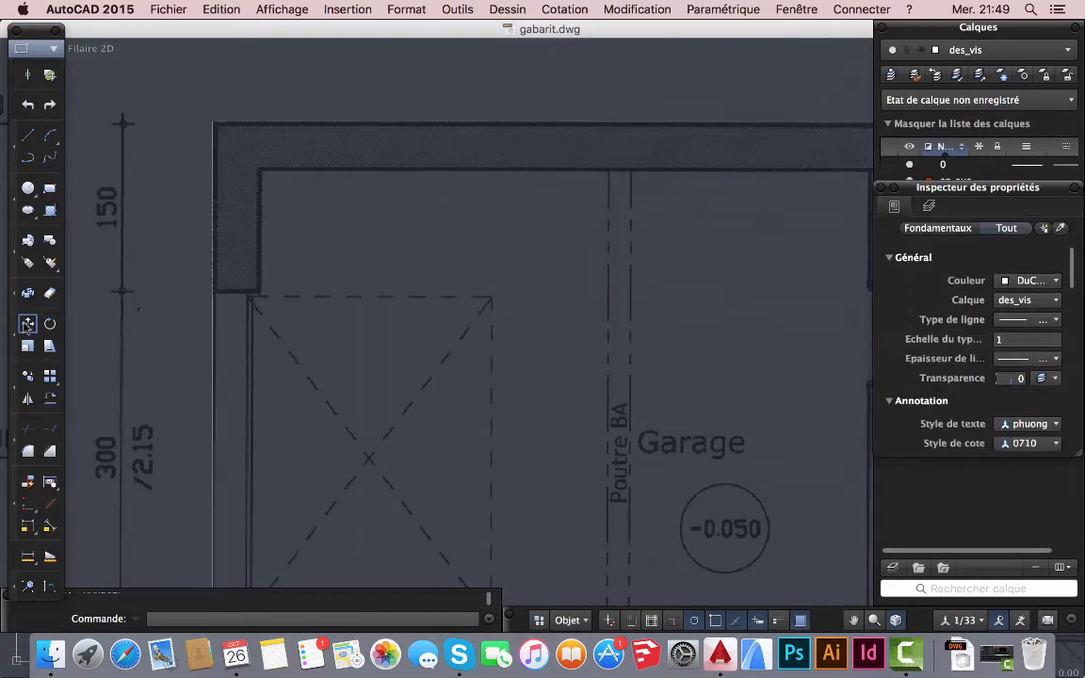
# - Offset the exterior outline inward by about 41.6, picking the distance across the garage's top wall with the Nearest snap for the first point
pyautogui.click(49, 399)
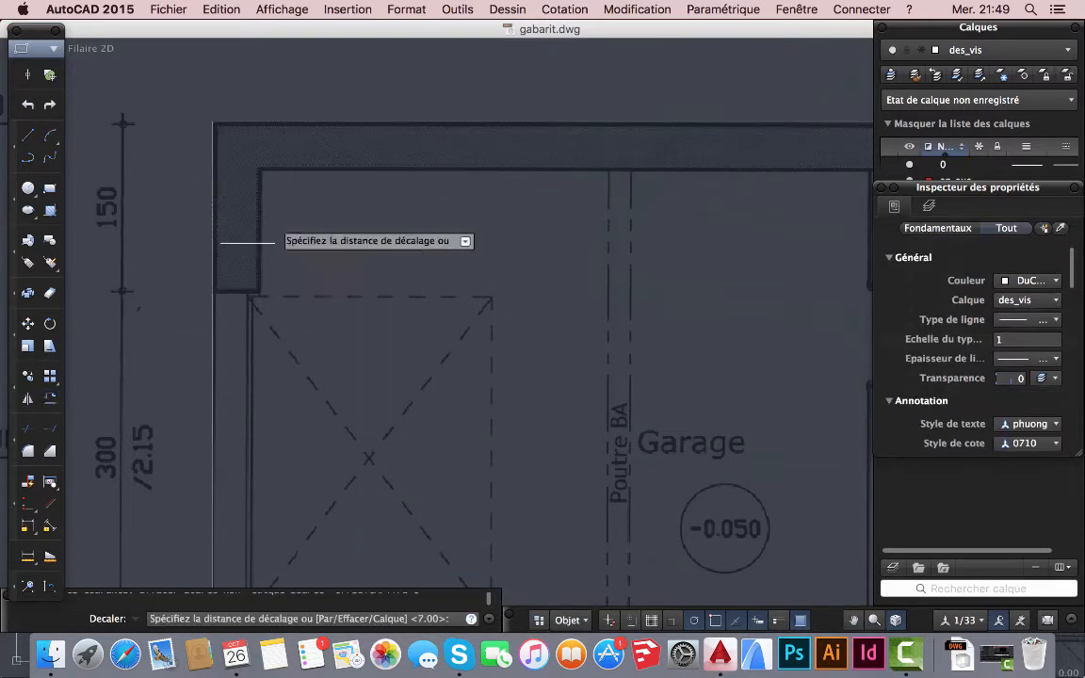
pyautogui.keyDown('shift'); pyautogui.rightClick(405, 120); pyautogui.keyUp('shift')
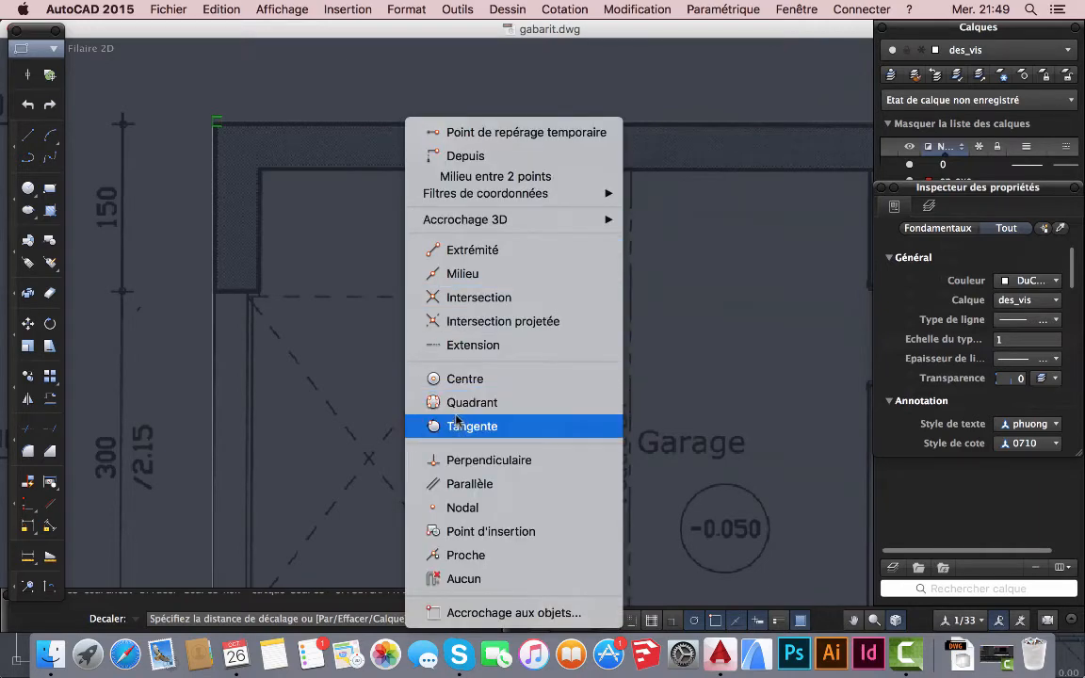
pyautogui.click(462, 561)
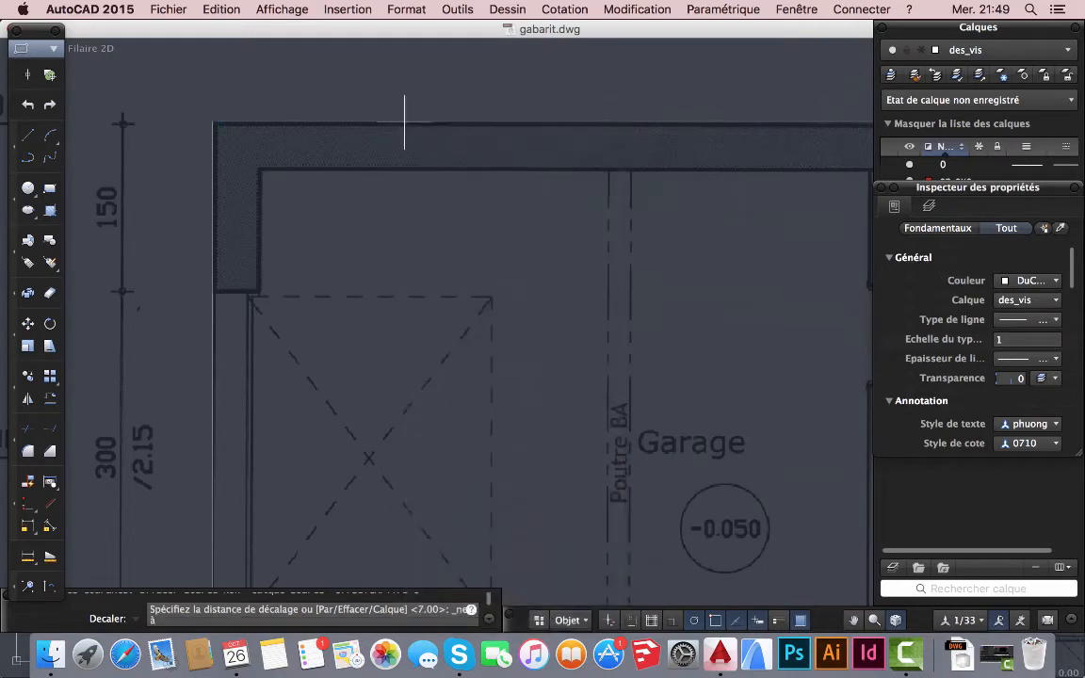
pyautogui.click(451, 124)
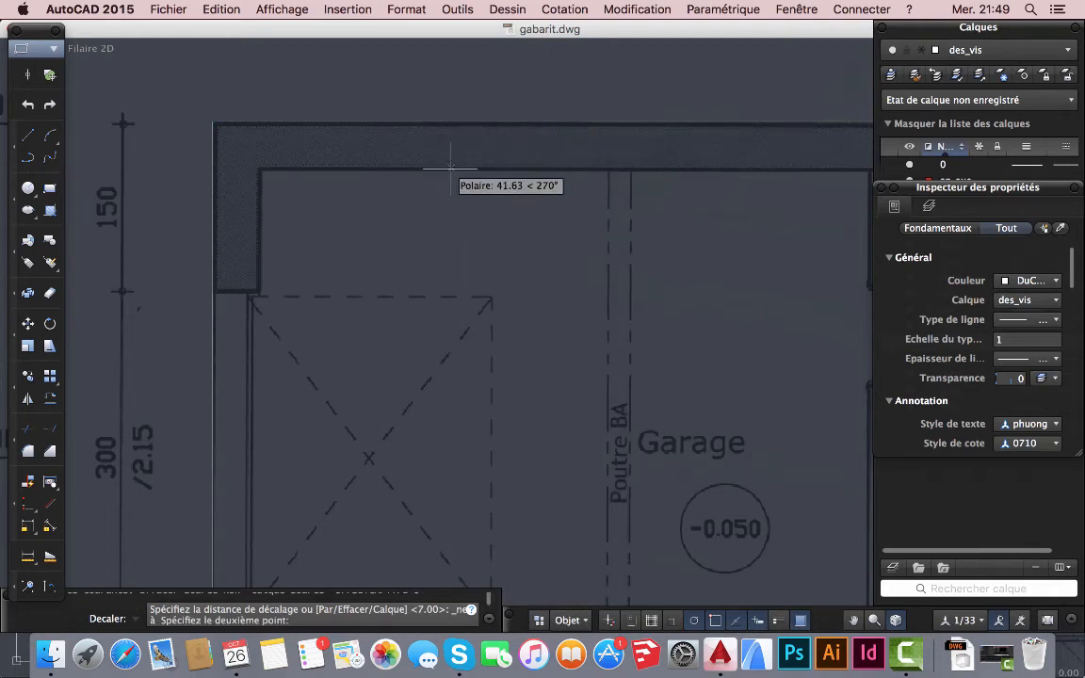
pyautogui.click(451, 170)
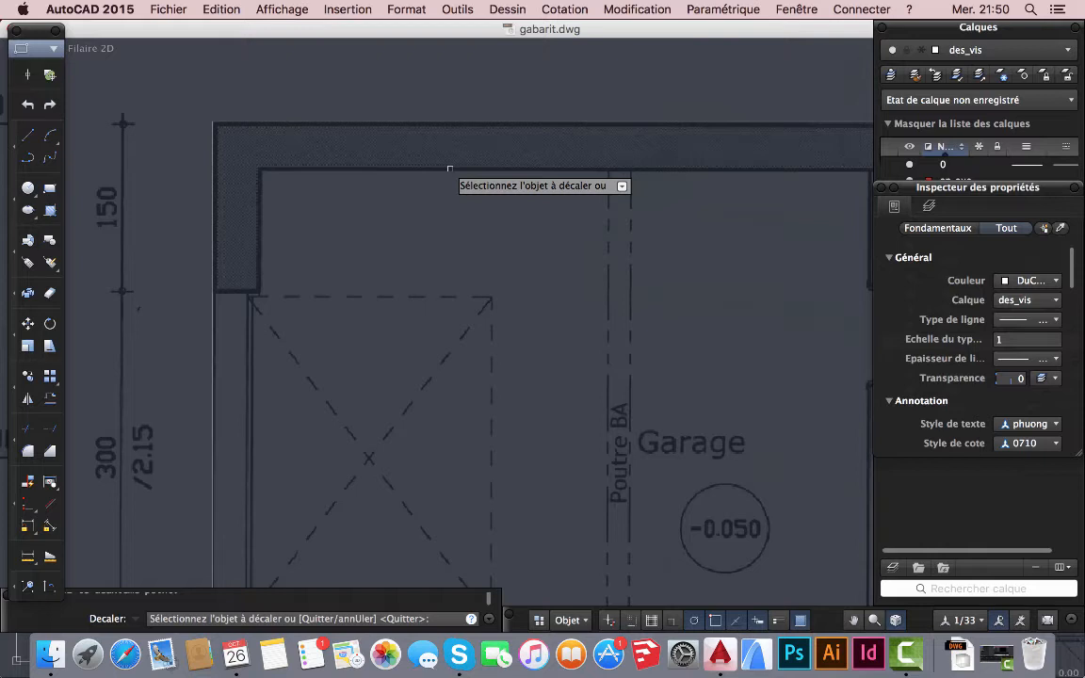
pyautogui.click(444, 121)
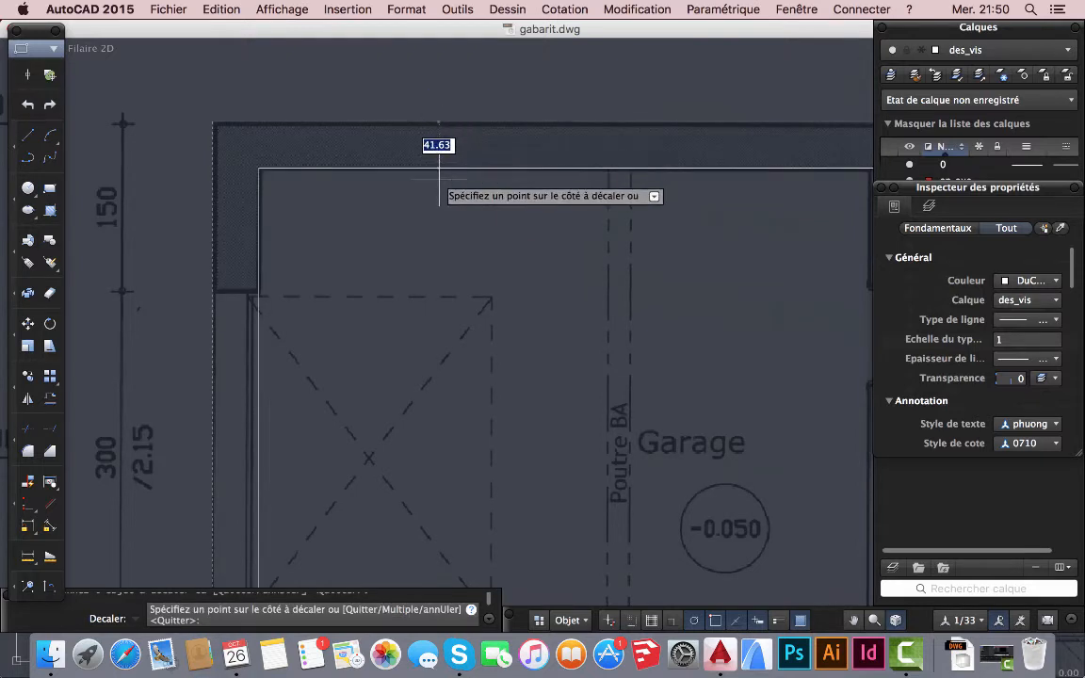
pyautogui.click(439, 174)
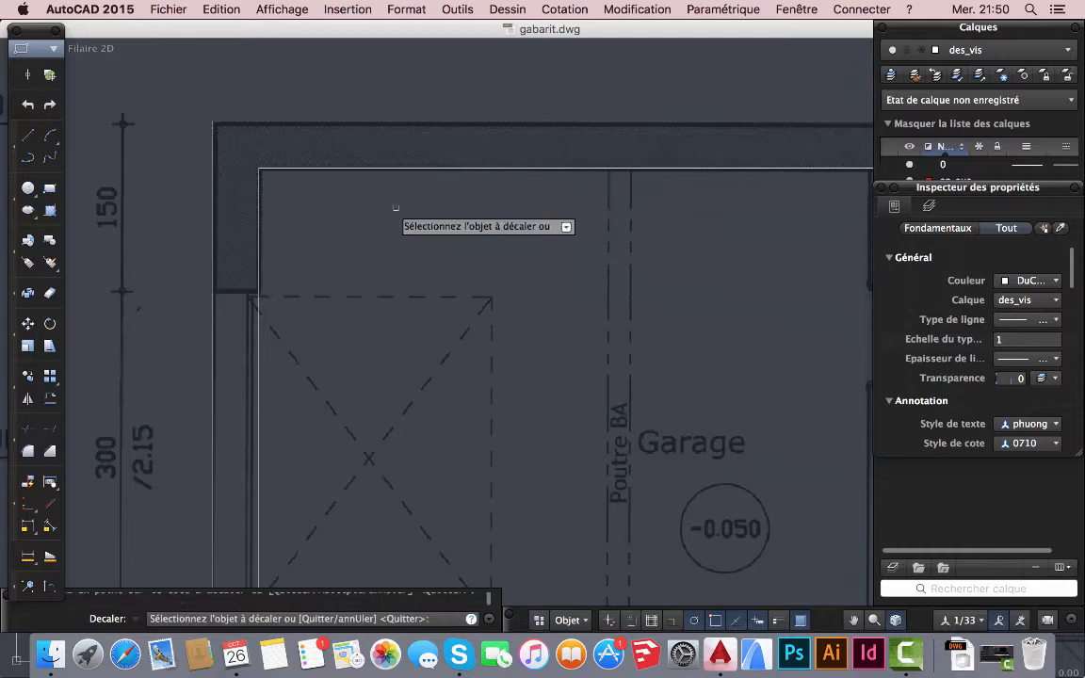
# - Delete the scanned plan image, keeping the two traced wall outlines
pyautogui.scroll(-5, 364, 211)
pyautogui.scroll(3, 854, 490)
pyautogui.moveTo(600, 447); pyautogui.dragTo(455, 333, button='middle')
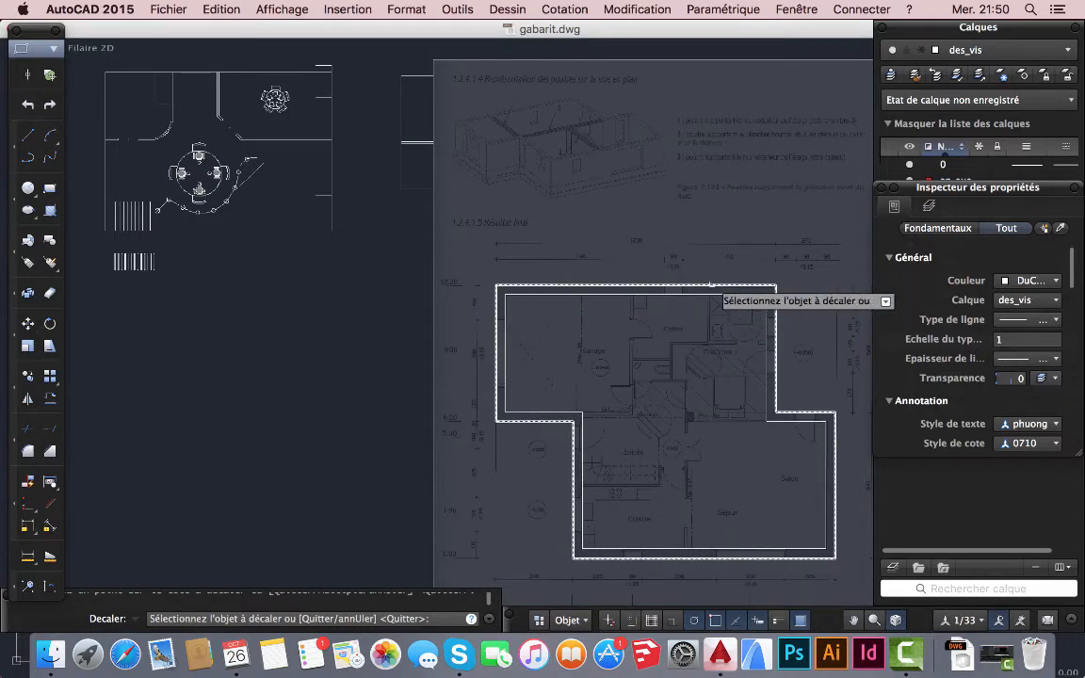
pyautogui.click(434, 302)
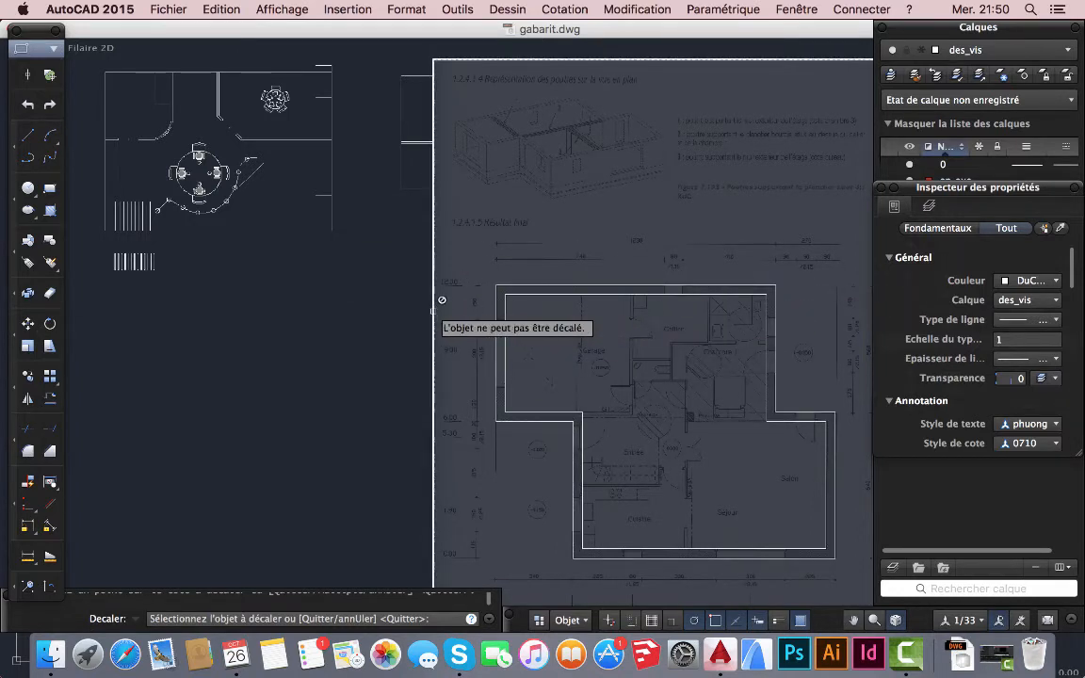
pyautogui.press('Escape')
pyautogui.click(434, 311)
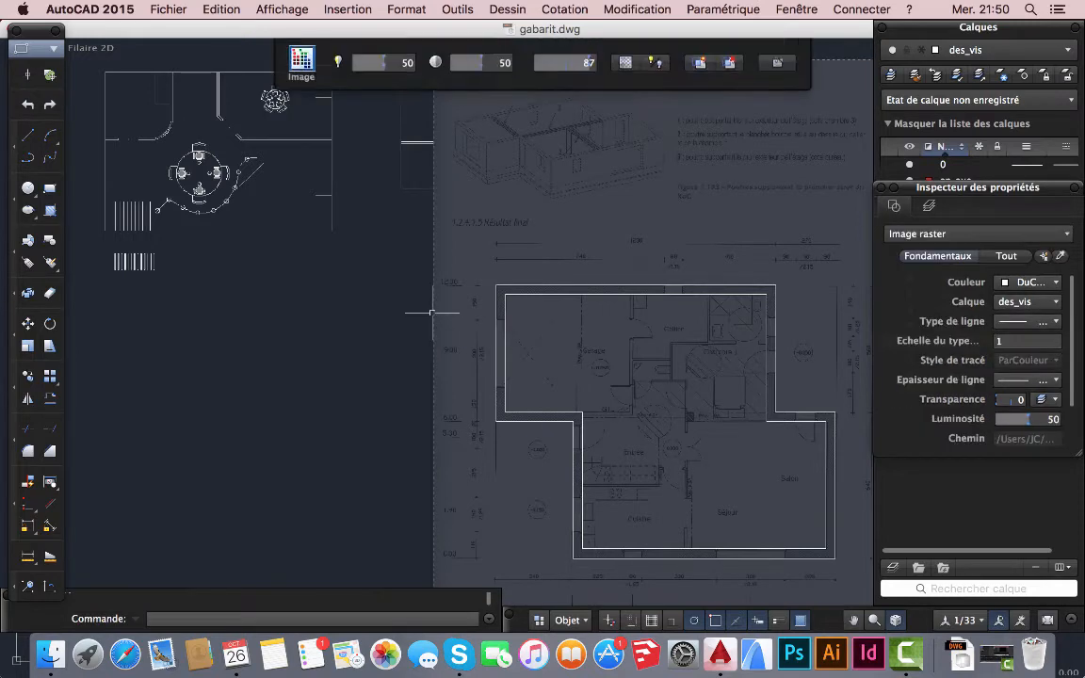
pyautogui.press('Delete')
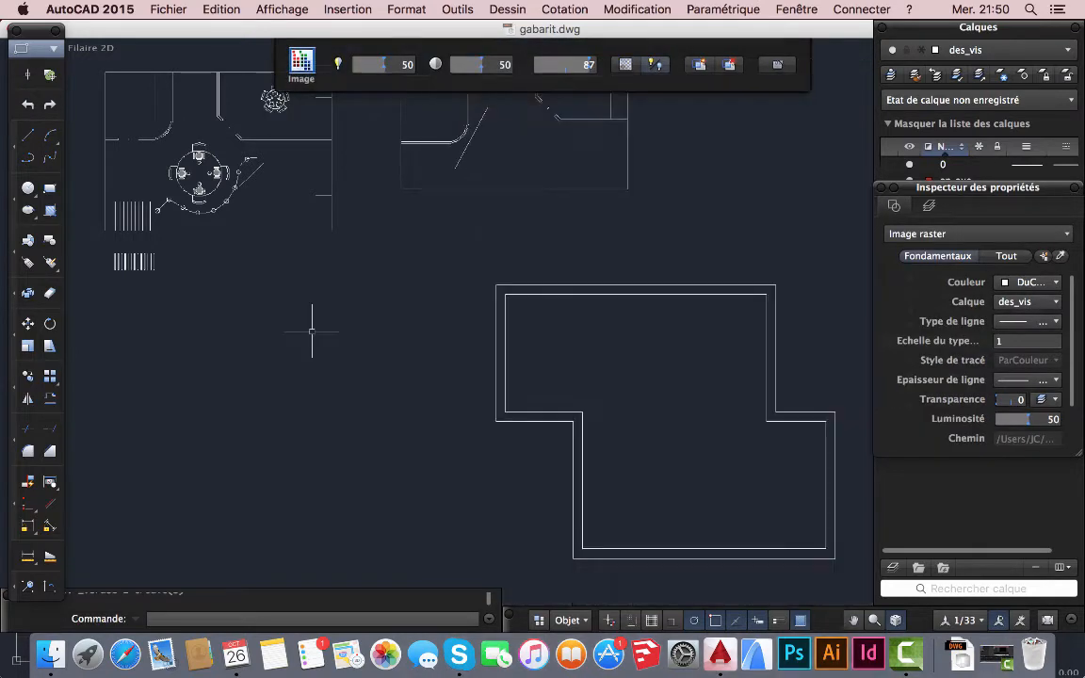
# - Stretch the small-table room's vertical partition and its angled opening 150 to the right, using a crossing selection and the partition's top endpoint as base
pyautogui.scroll(4, 234, 146)
pyautogui.moveTo(284, 205); pyautogui.dragTo(511, 295, button='middle')
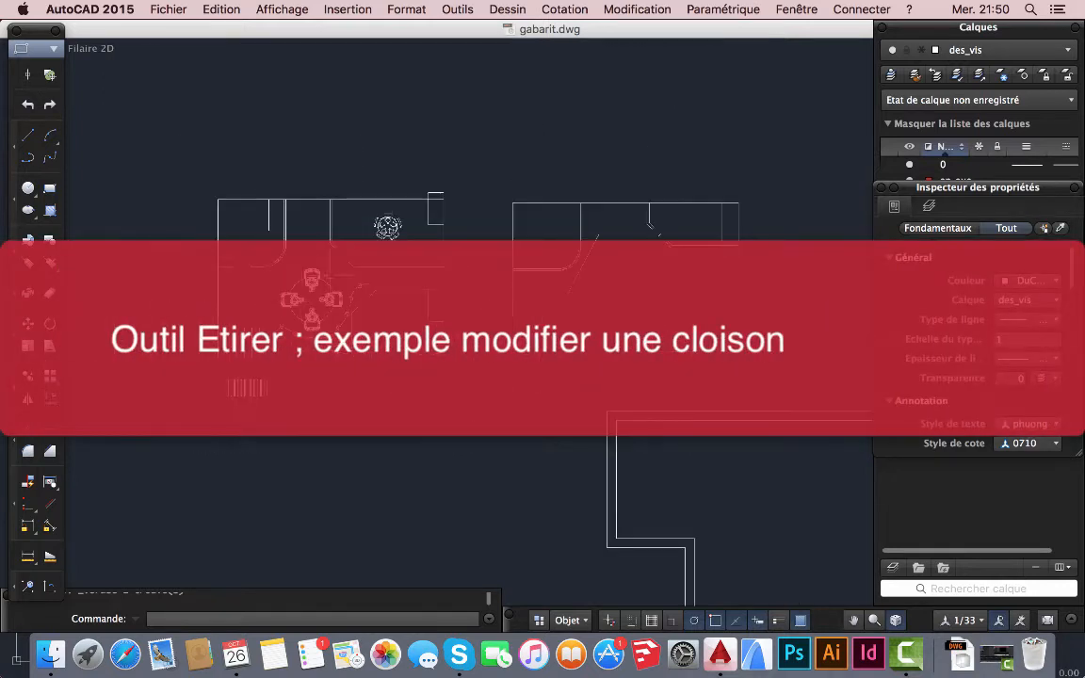
pyautogui.scroll(5, 348, 255)
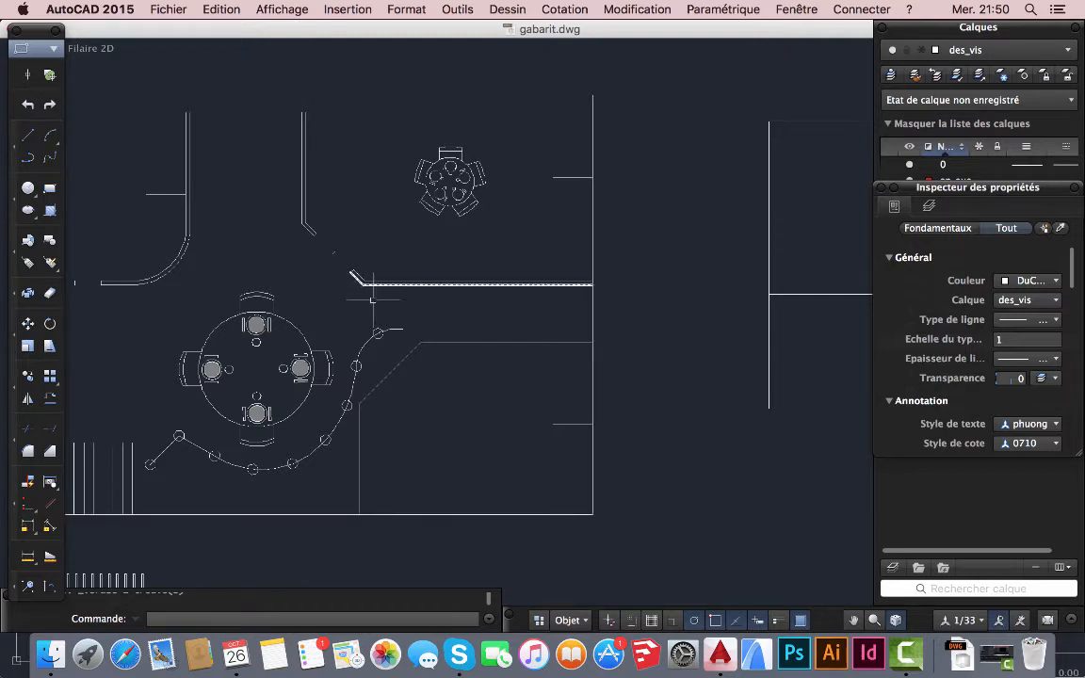
pyautogui.click(50, 347)
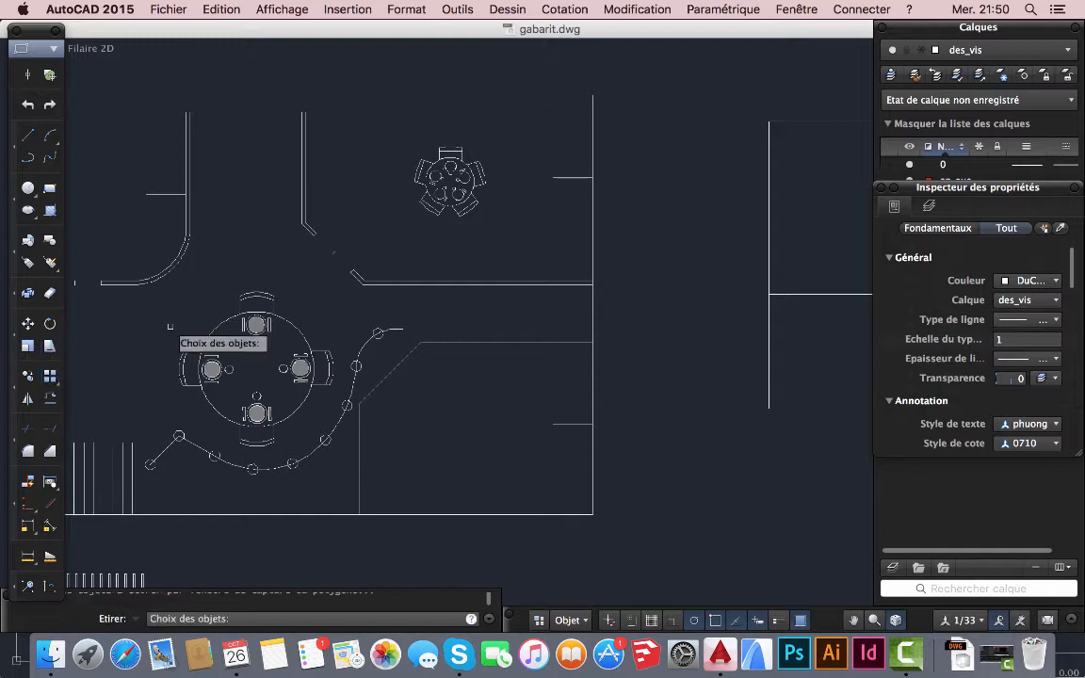
pyautogui.click(381, 302)
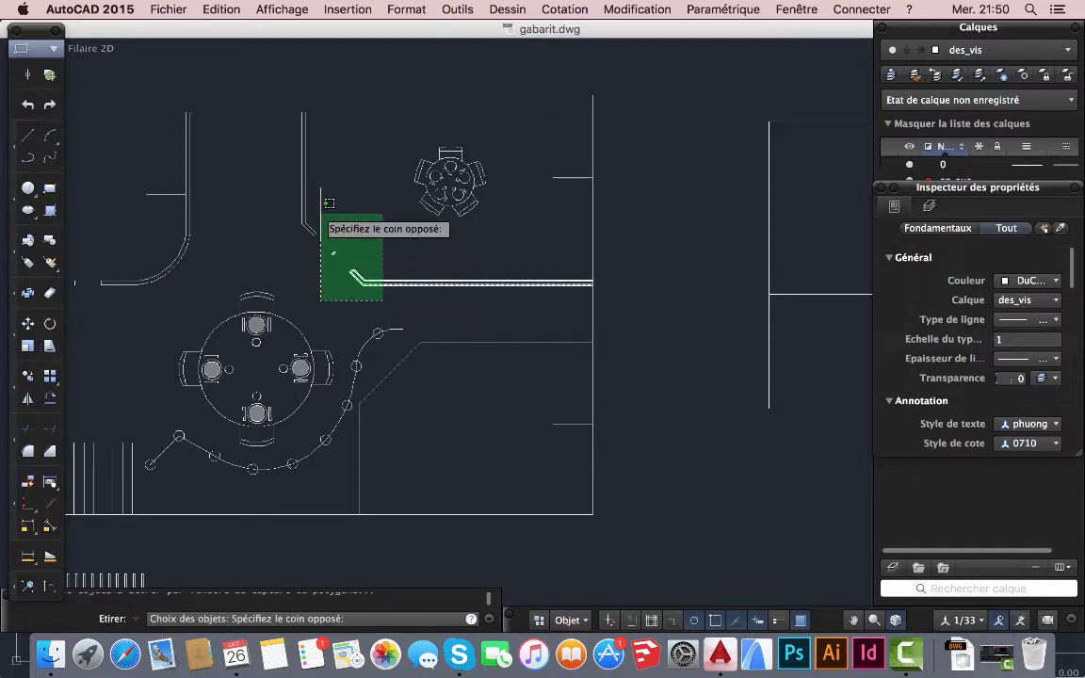
pyautogui.click(297, 89)
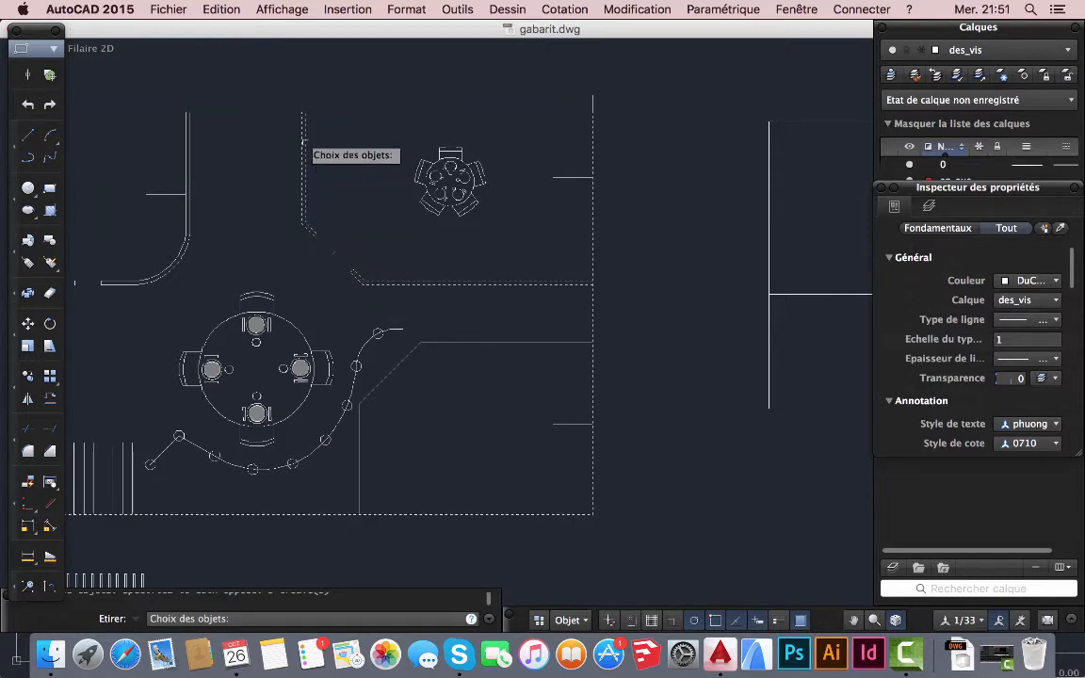
pyautogui.press('Return')
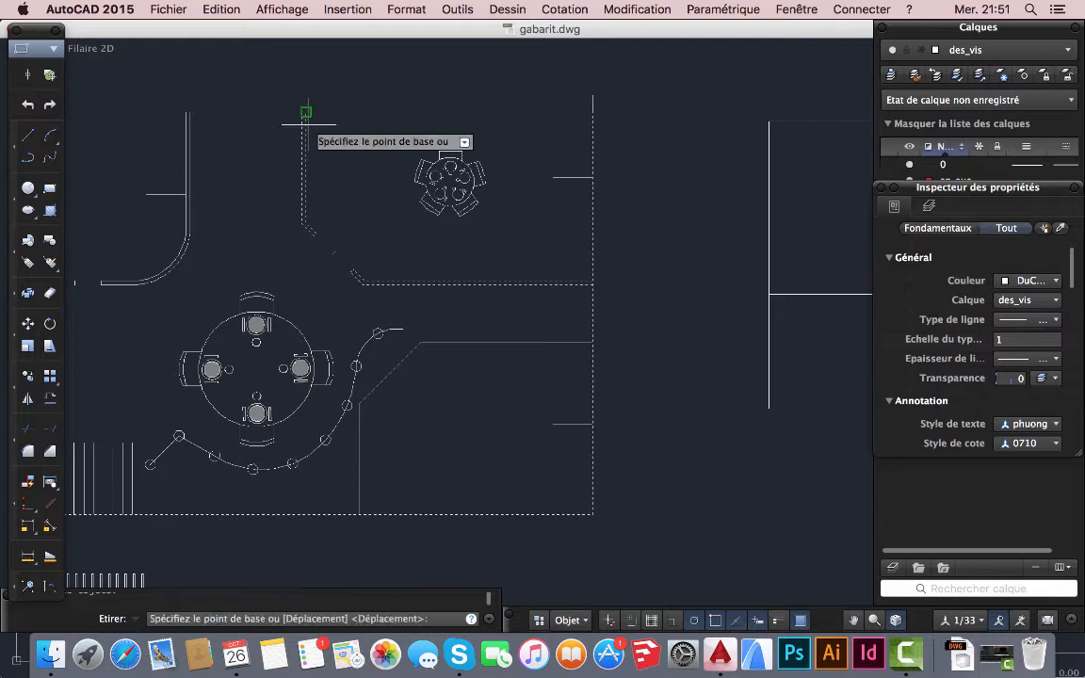
pyautogui.scroll(10, 306, 112)
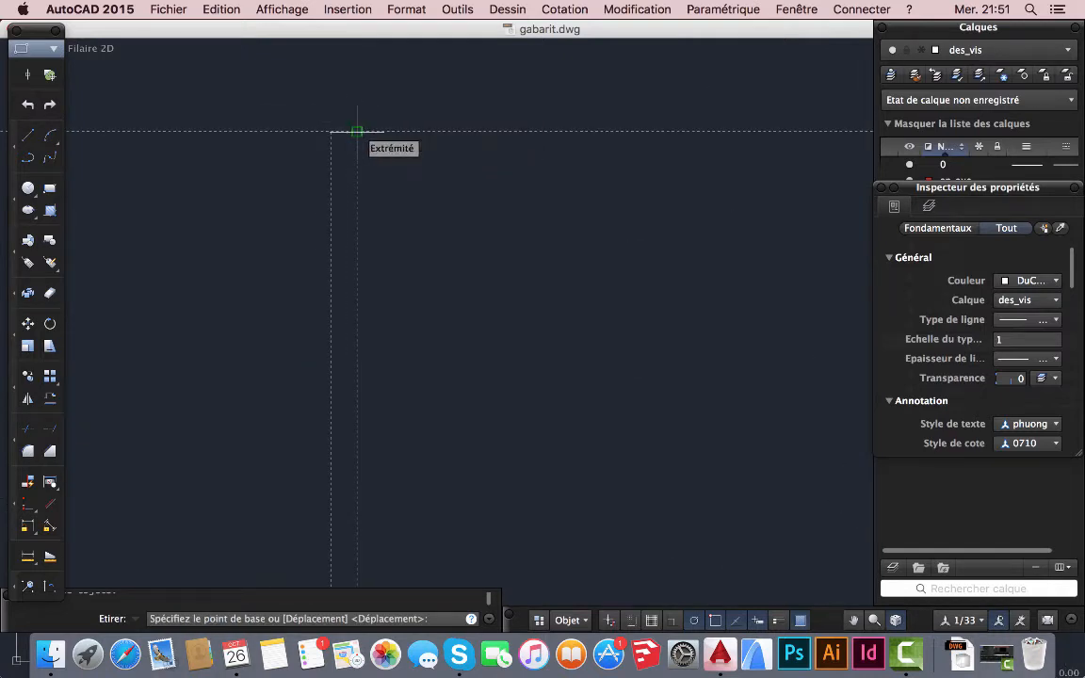
pyautogui.click(357, 132)
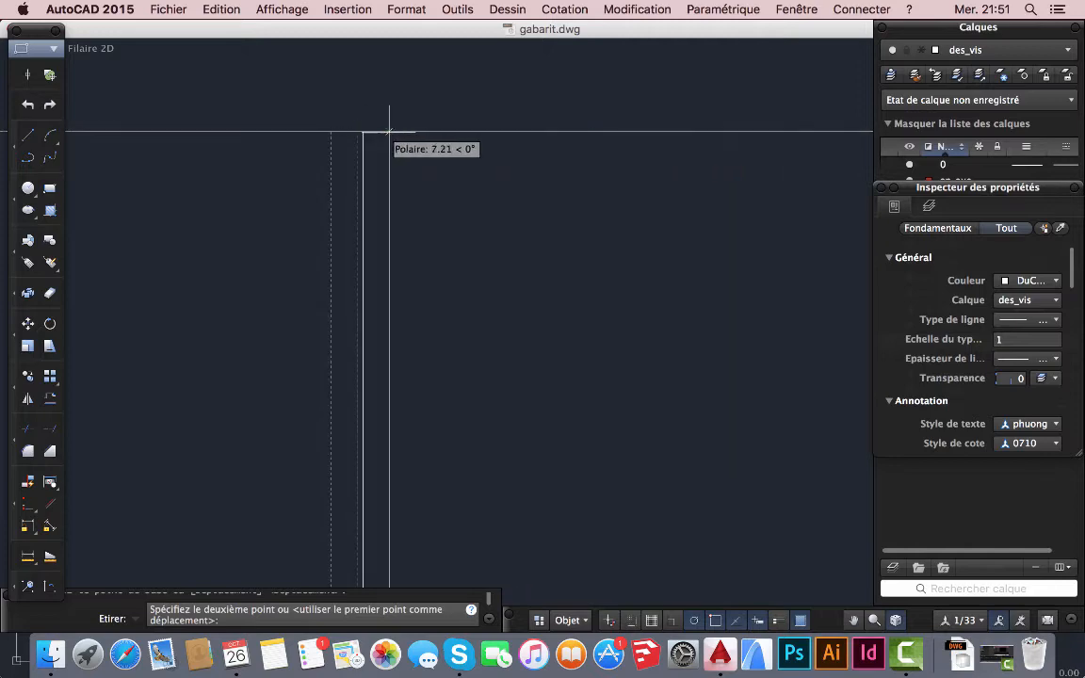
pyautogui.scroll(-5, 414, 136)
pyautogui.scroll(-4, 414, 139)
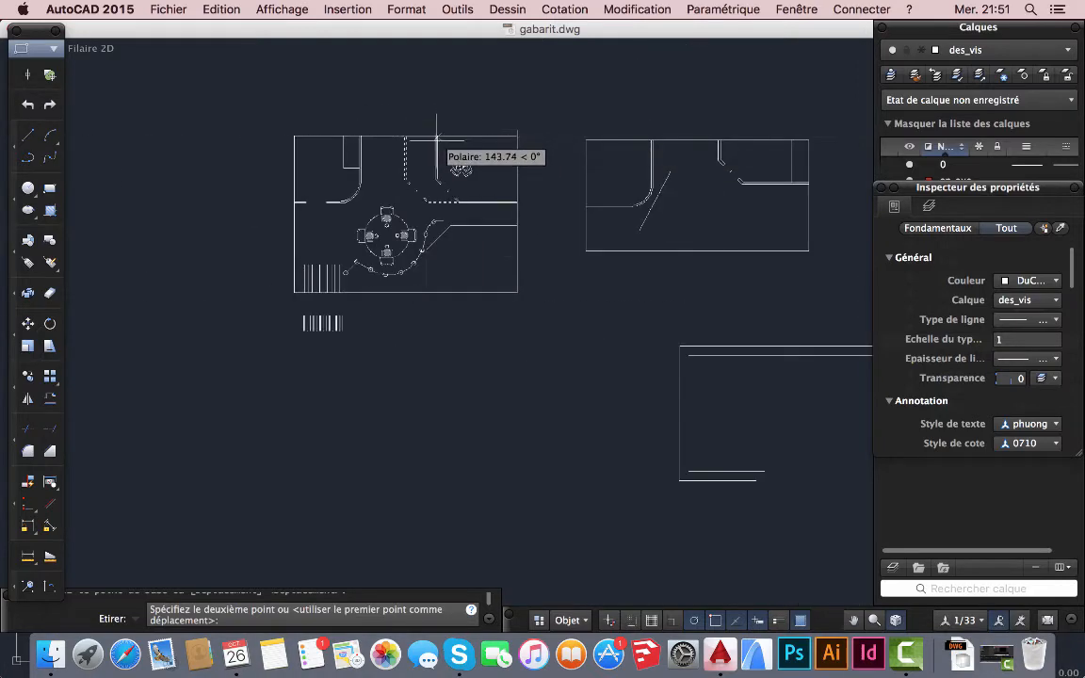
pyautogui.scroll(4, 424, 138)
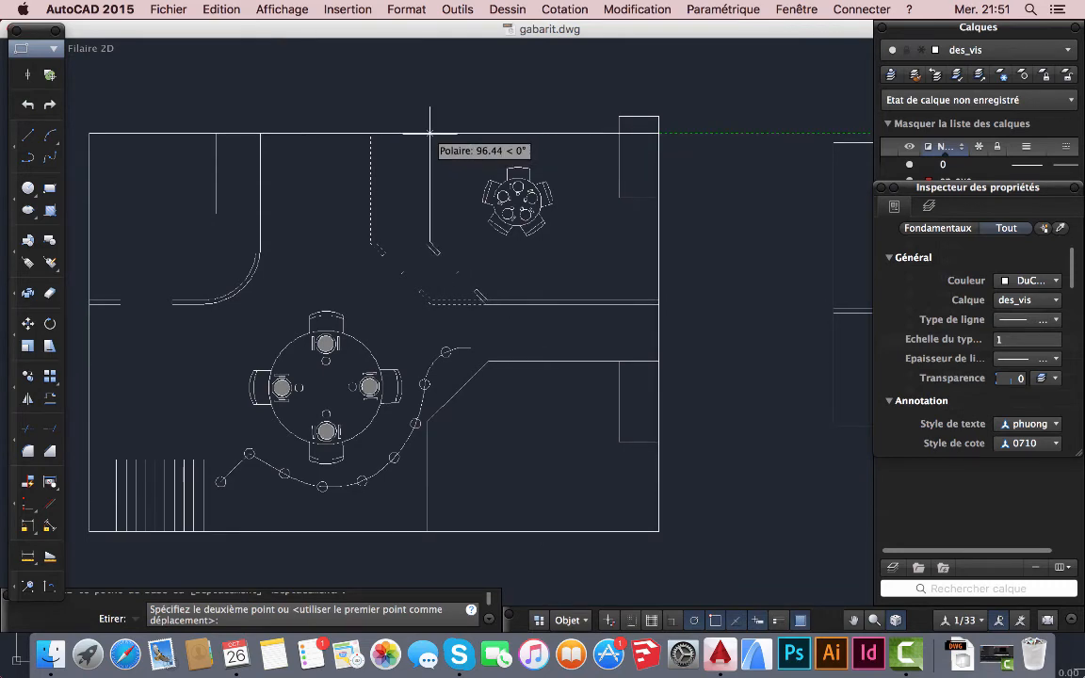
pyautogui.write('150')
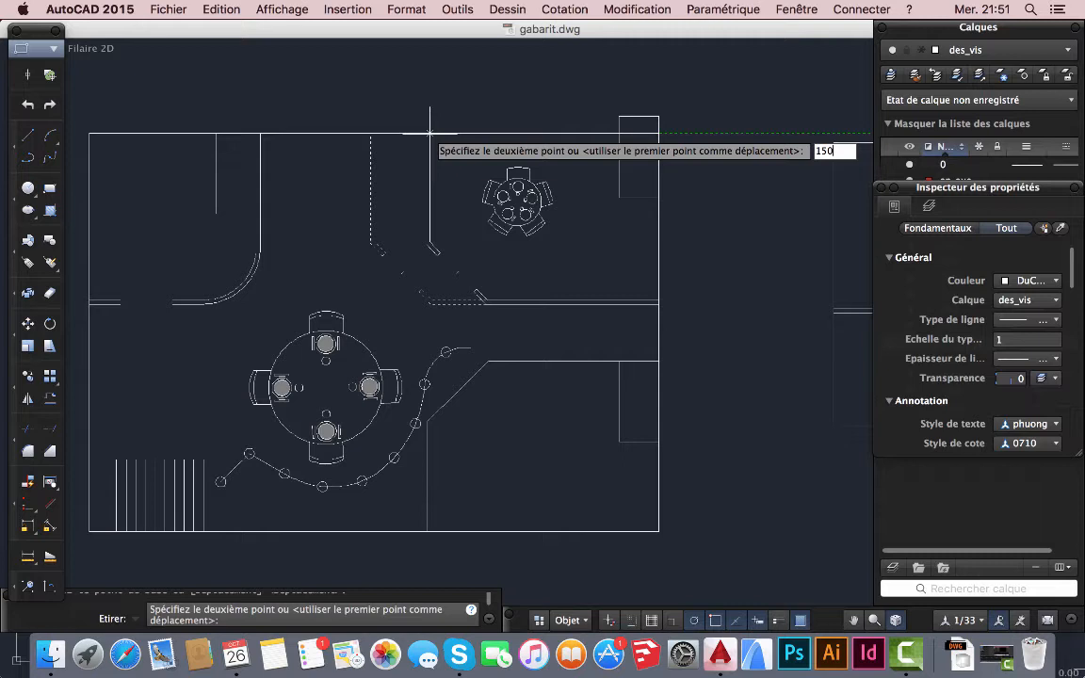
pyautogui.press('Return')
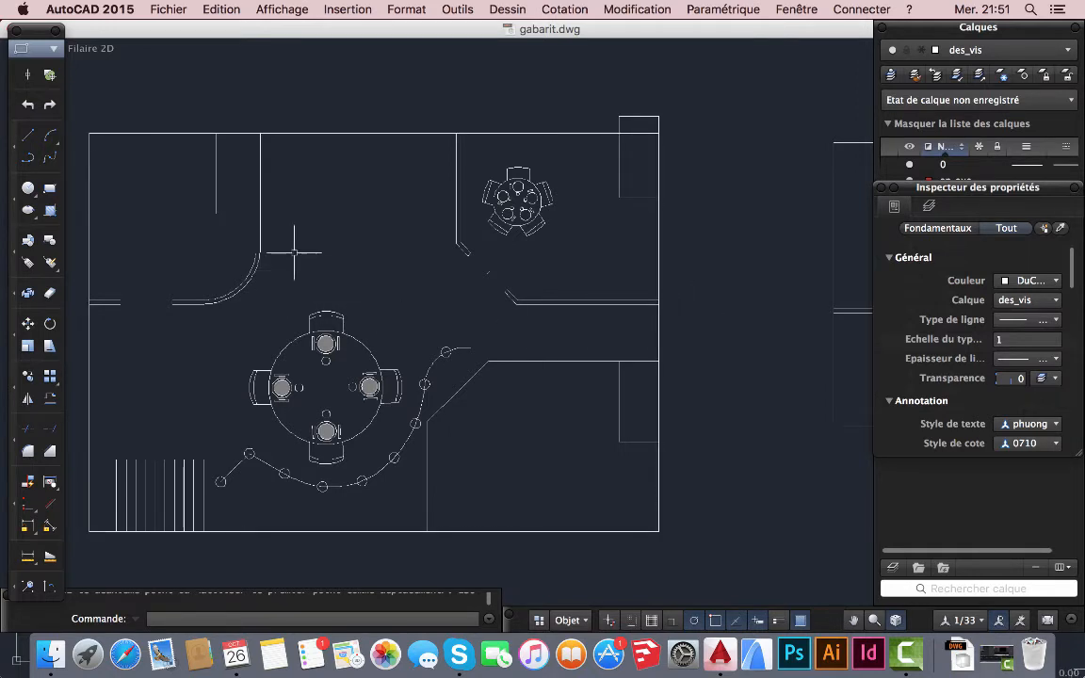
# - Stretch the upper-left room's curved partition and lower wall a short distance straight up, using the curve's upper end as base point
pyautogui.click(50, 346)
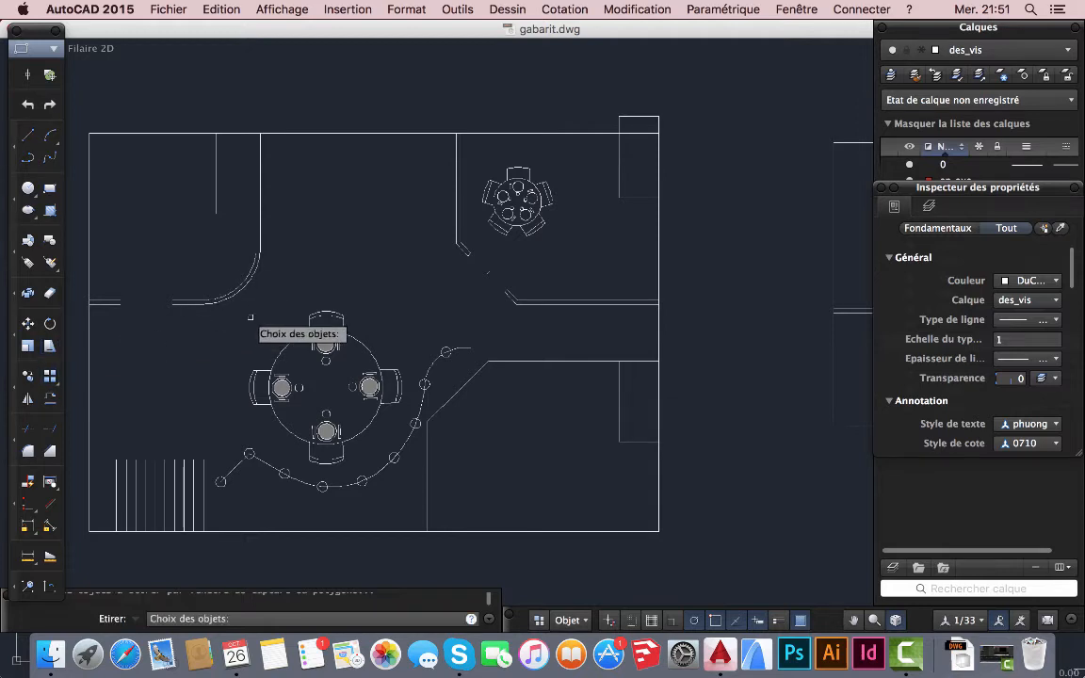
pyautogui.click(276, 329)
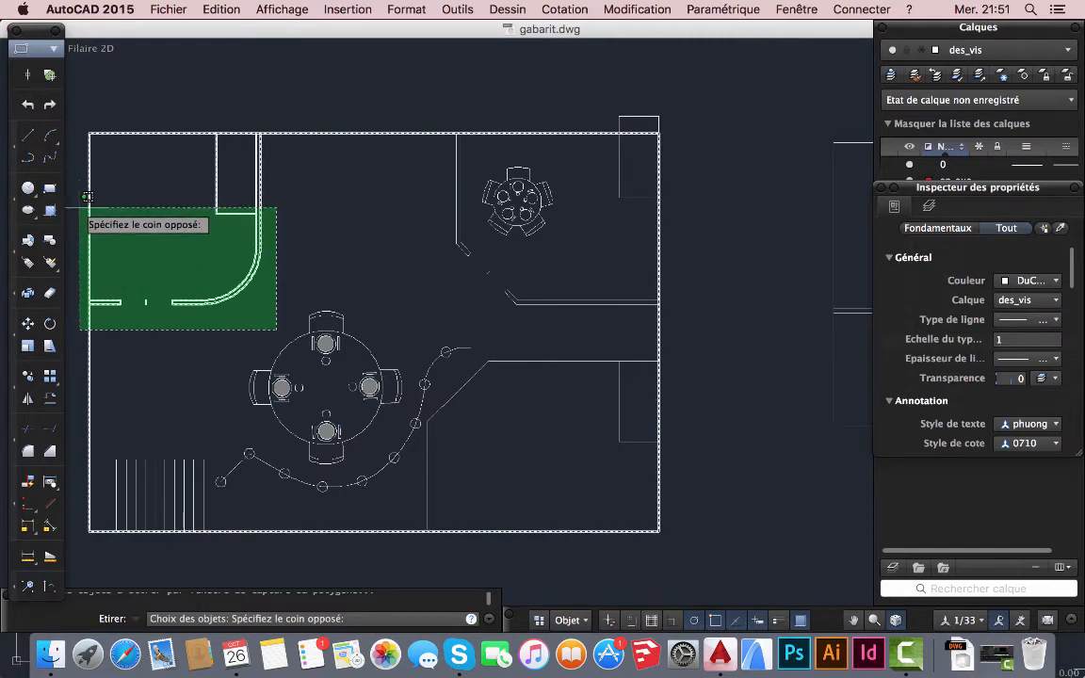
pyautogui.click(77, 246)
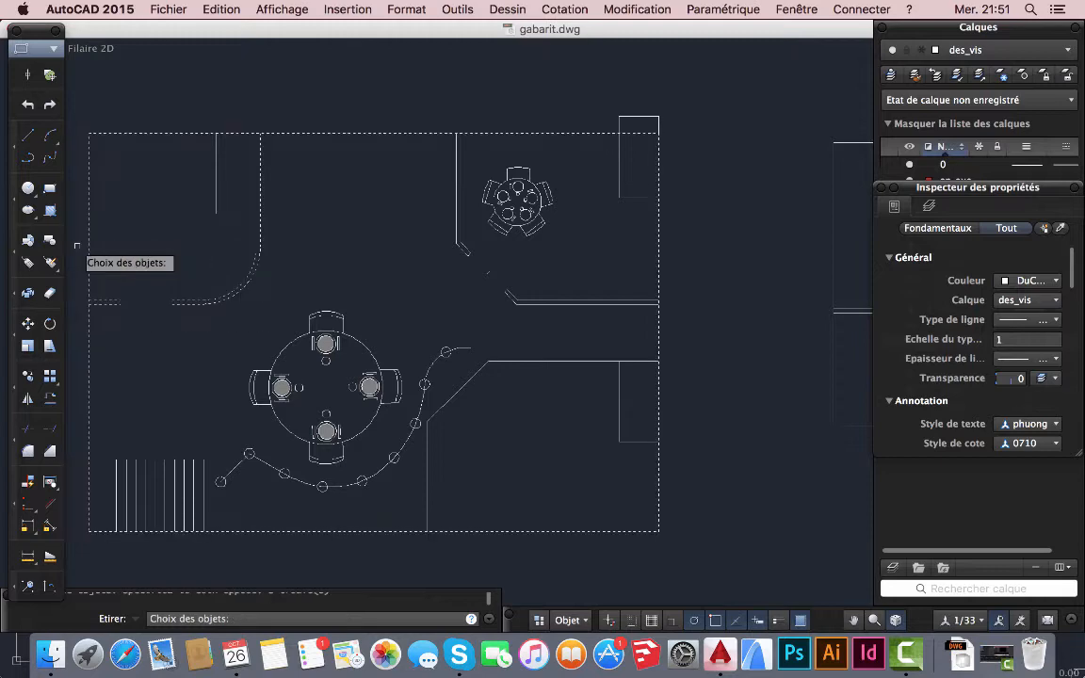
pyautogui.press('Return')
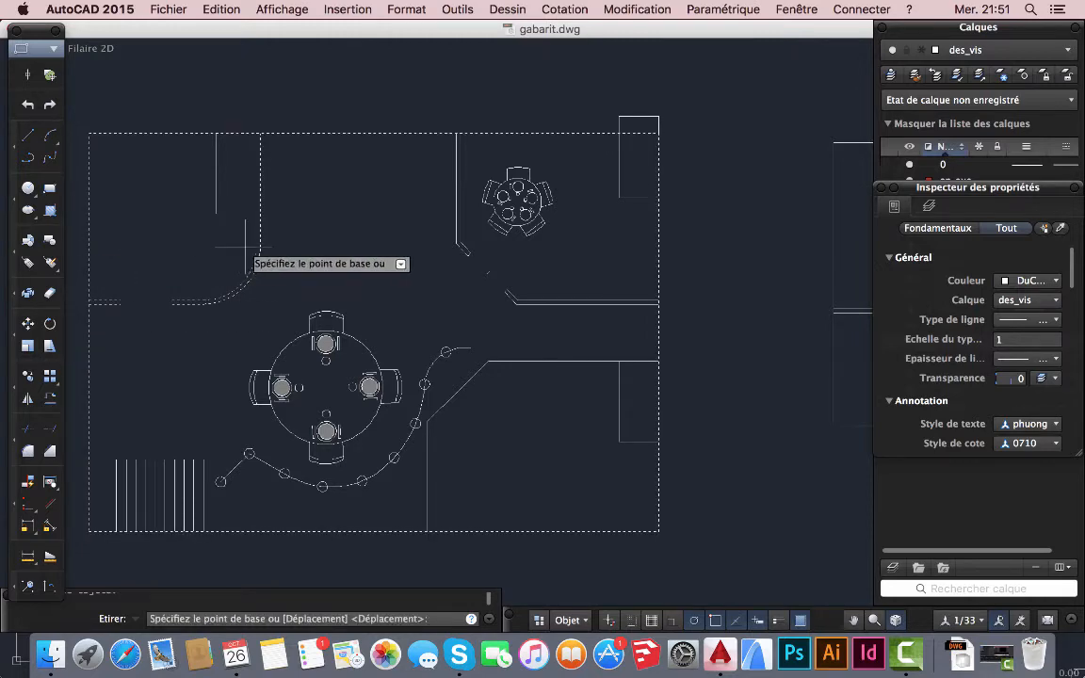
pyautogui.click(260, 249)
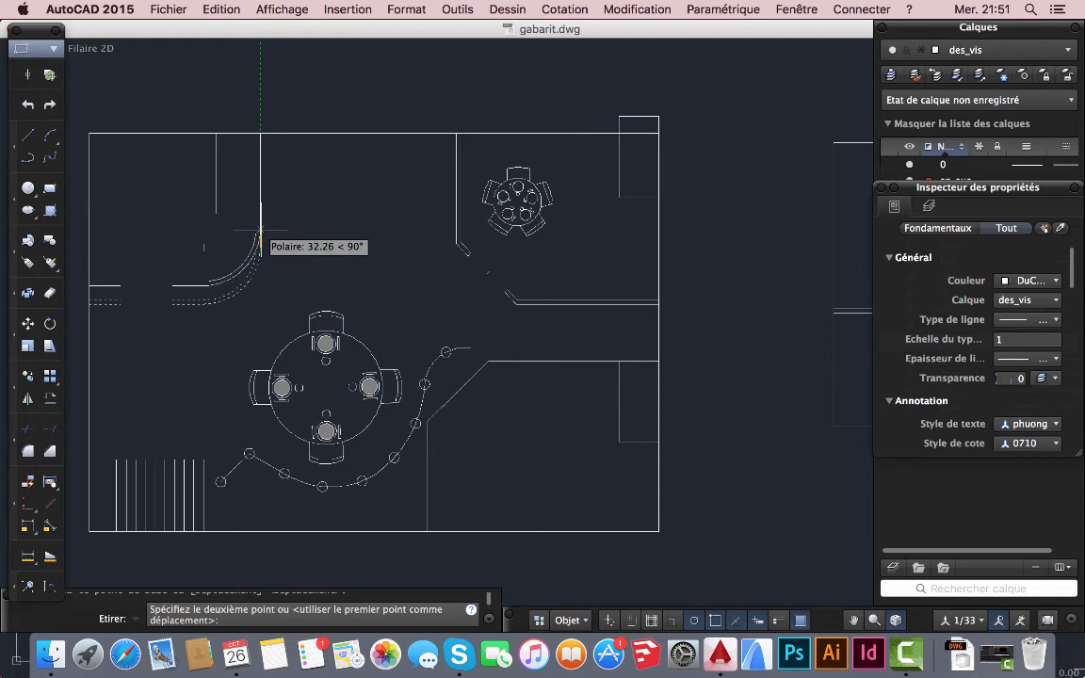
pyautogui.click(261, 226)
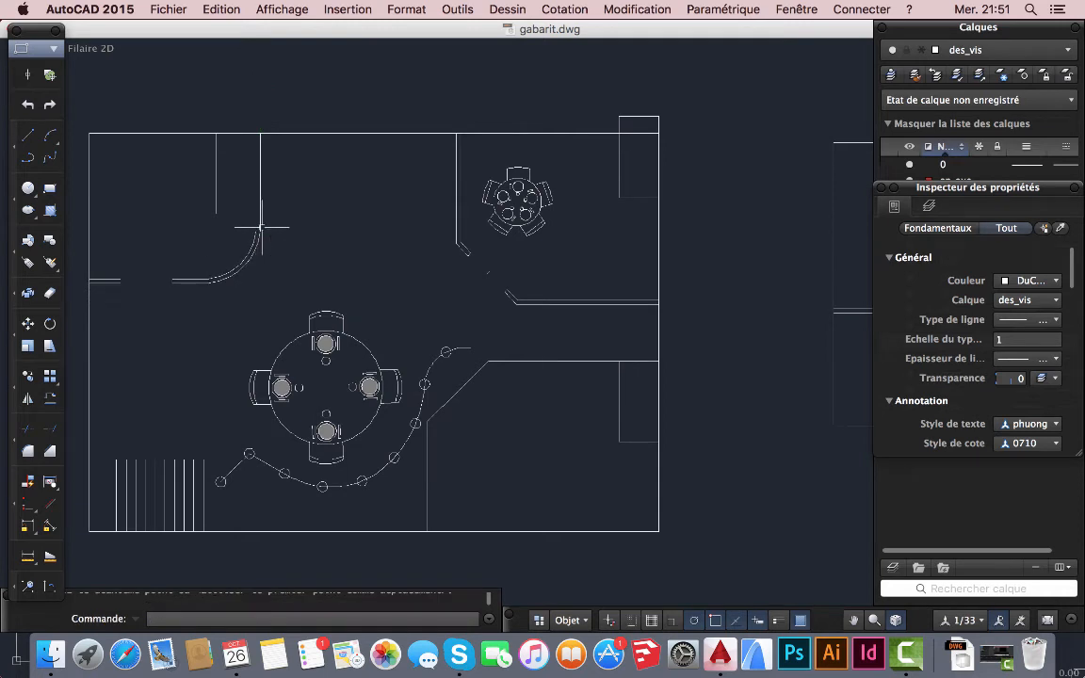
pyautogui.click(305, 274)
pyautogui.press('Escape')
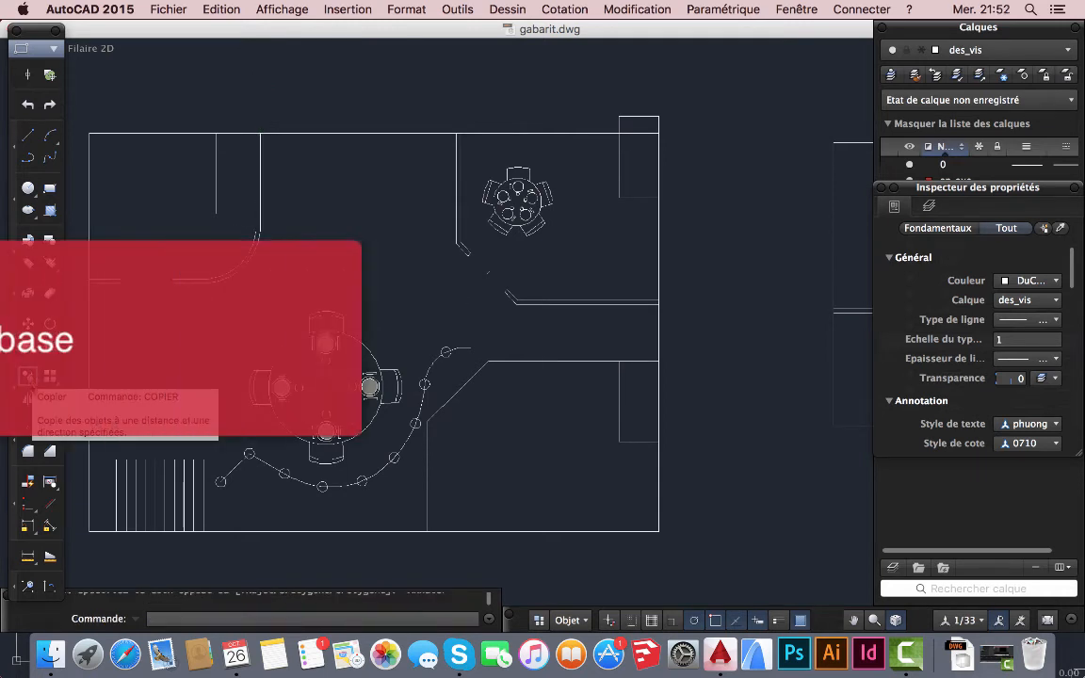
# - Draw a small square with a diagonal of about 83 in the open area between the large round table and the left wall
pyautogui.moveTo(208, 330)
pyautogui.mouseDown(button='middle')
pyautogui.moveTo(329, 226)
pyautogui.moveTo(287, 207)
pyautogui.mouseUp(button='middle')
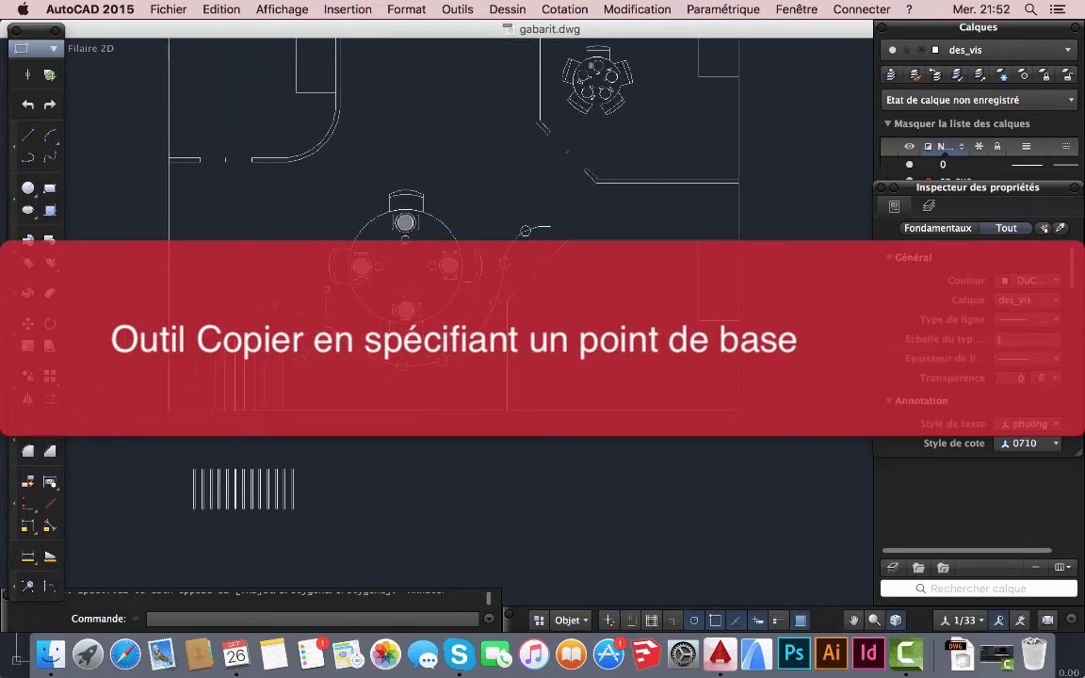
pyautogui.click(50, 188)
pyautogui.scroll(-4, 226, 254)
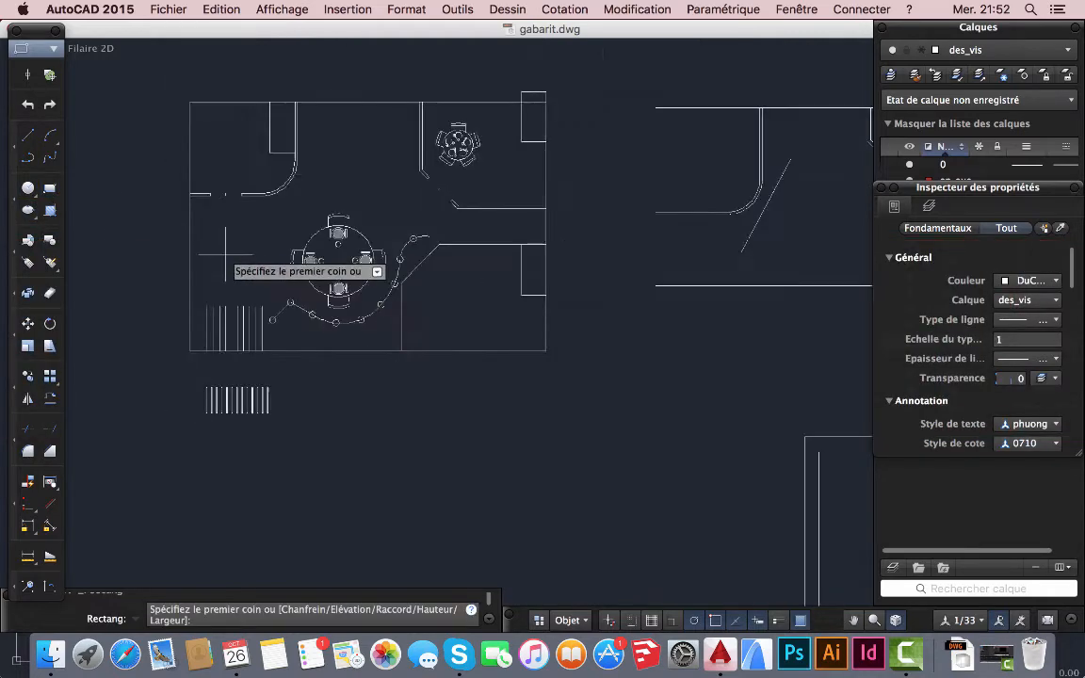
pyautogui.scroll(5, 226, 254)
pyautogui.click(219, 235)
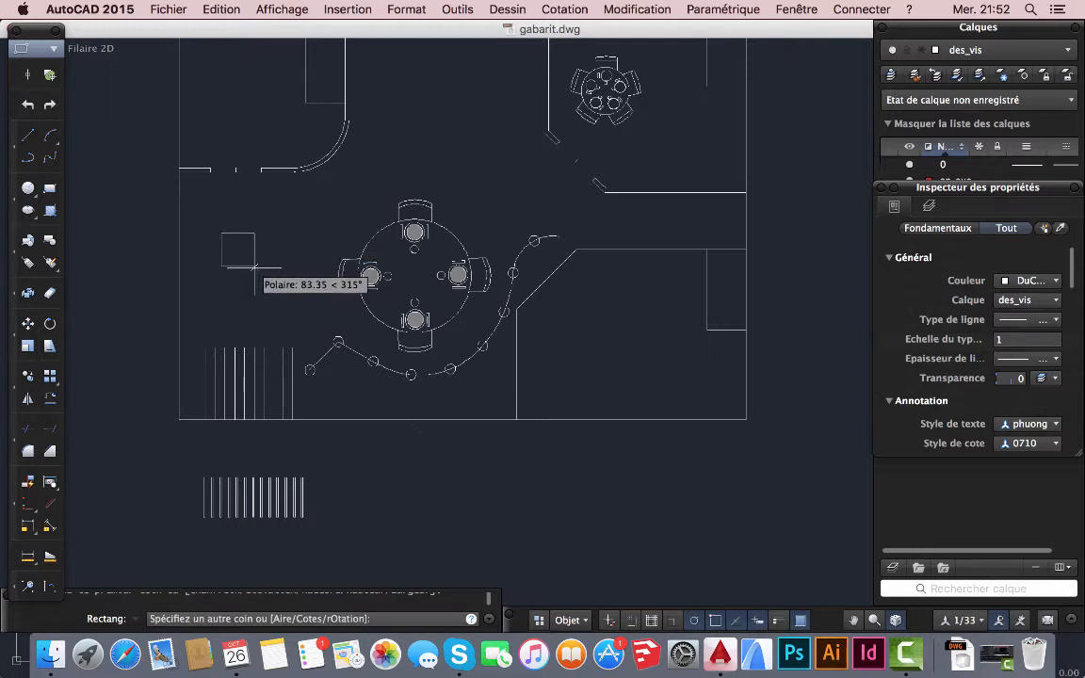
pyautogui.click(255, 267)
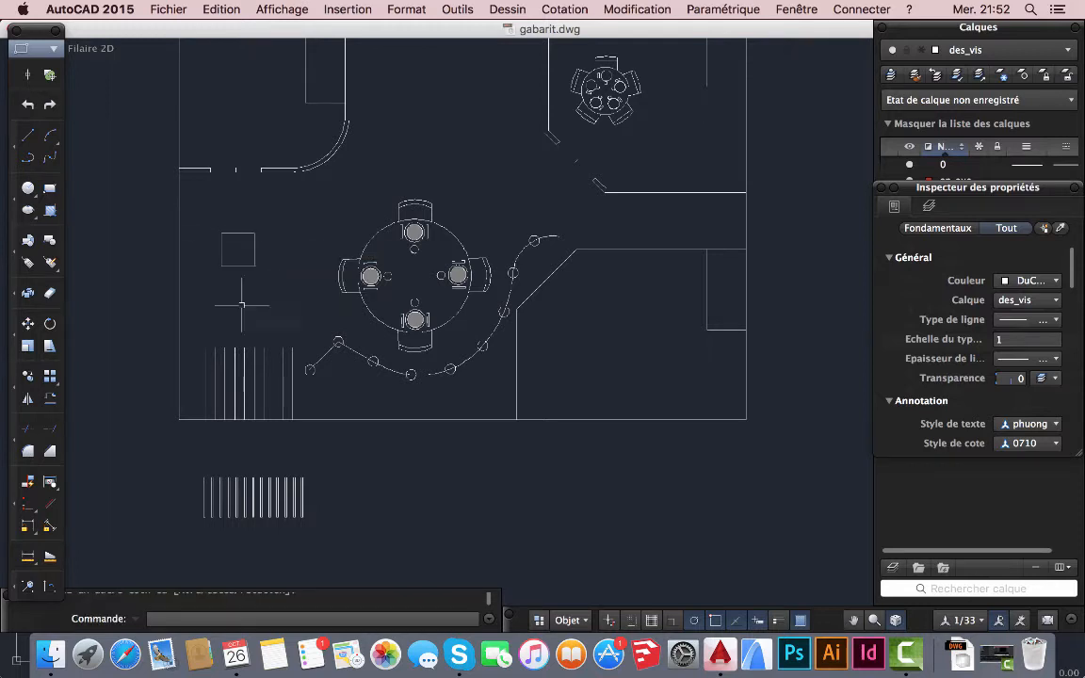
# - Select the small square beside the large round table as the object for the Copy tool
pyautogui.click(28, 377)
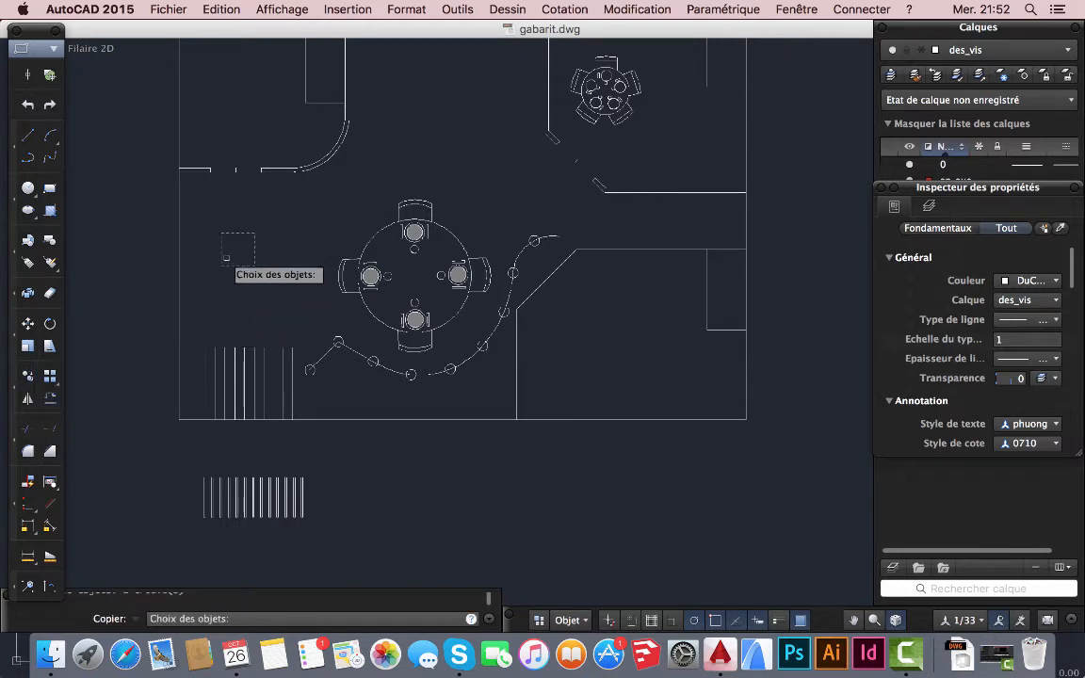
pyautogui.click(226, 257)
pyautogui.press('Return')
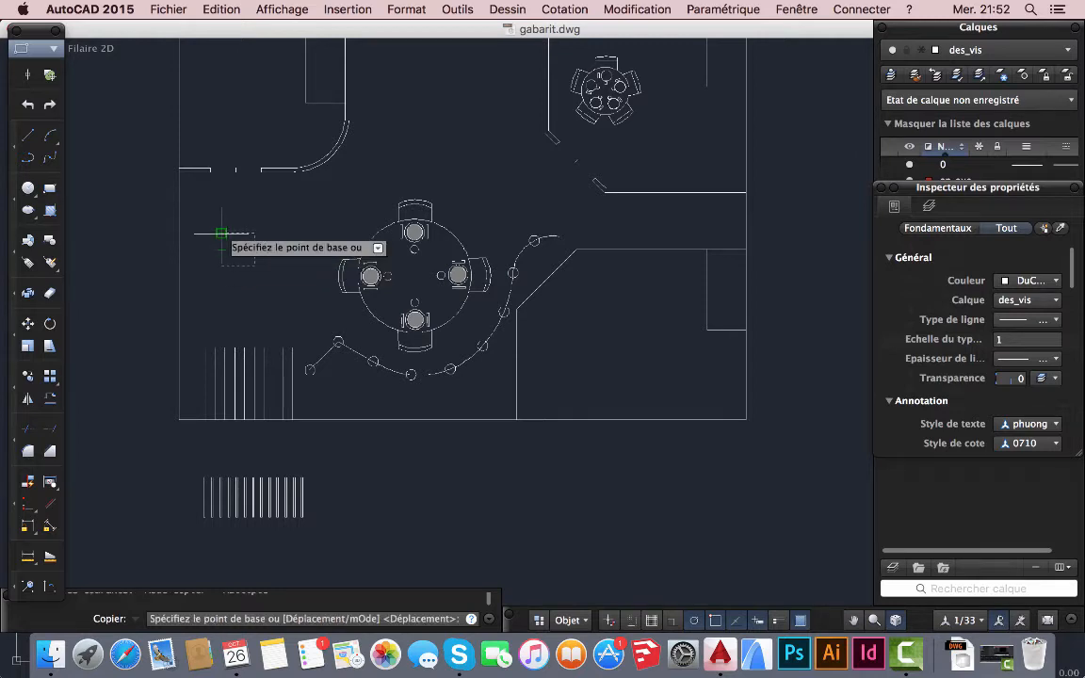
pyautogui.scroll(-4, 222, 232)
pyautogui.scroll(4, 224, 236)
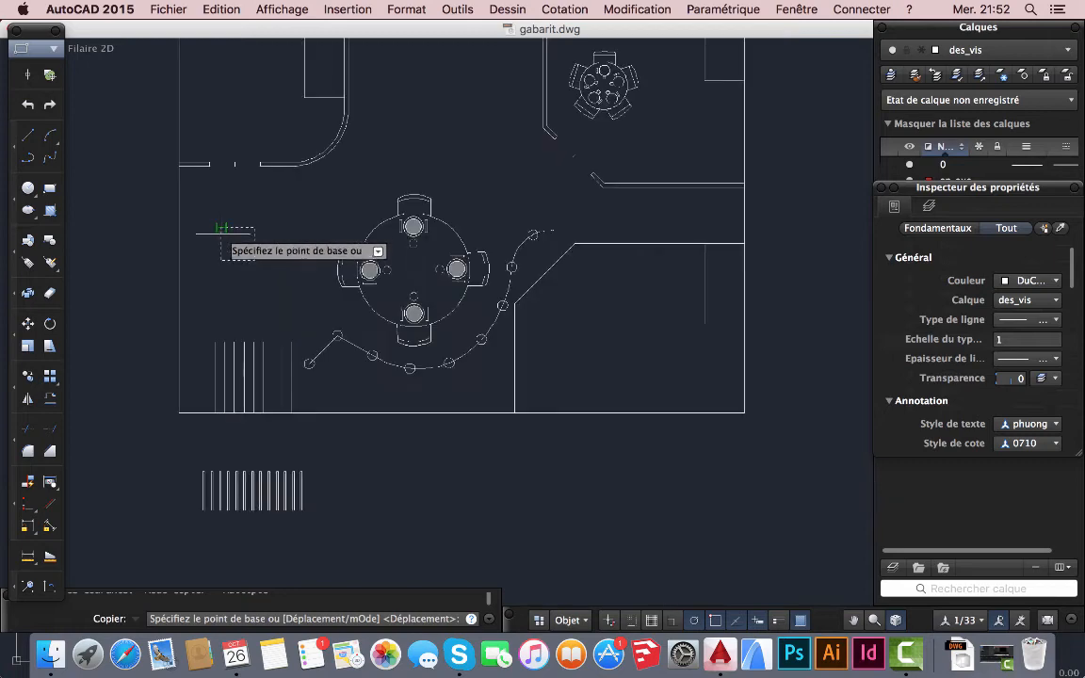
# - Copy the small square by its upper-left corner into the plan's upper-left corner and the upper-left corner of the neighbouring upper room
pyautogui.click(225, 225)
pyautogui.scroll(-4, 234, 234)
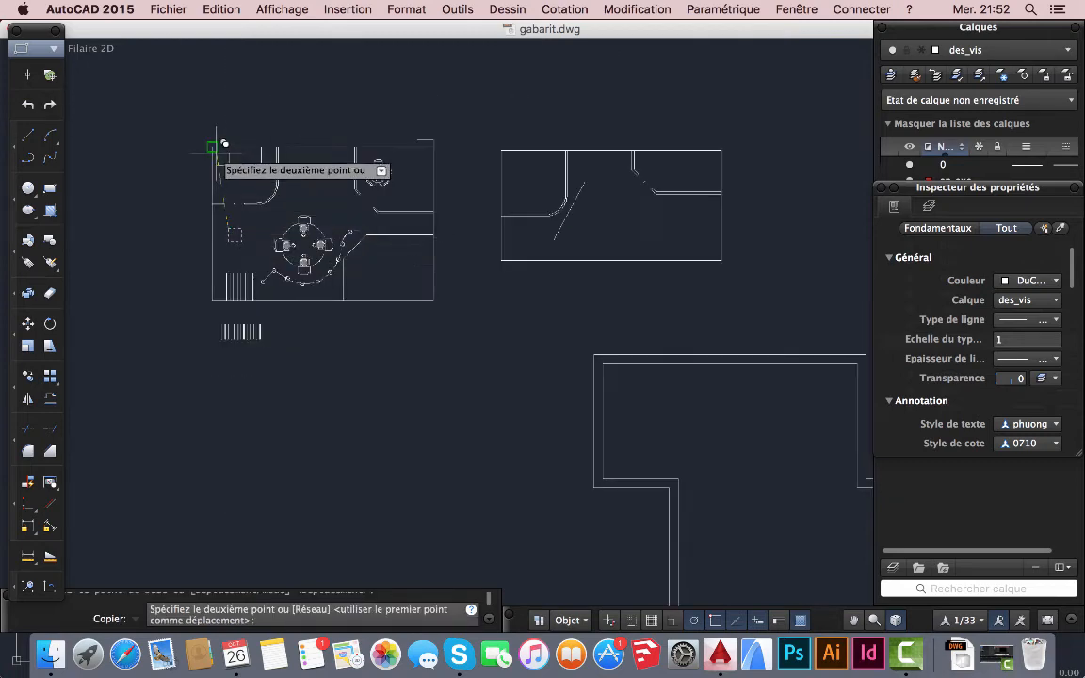
pyautogui.scroll(4, 358, 150)
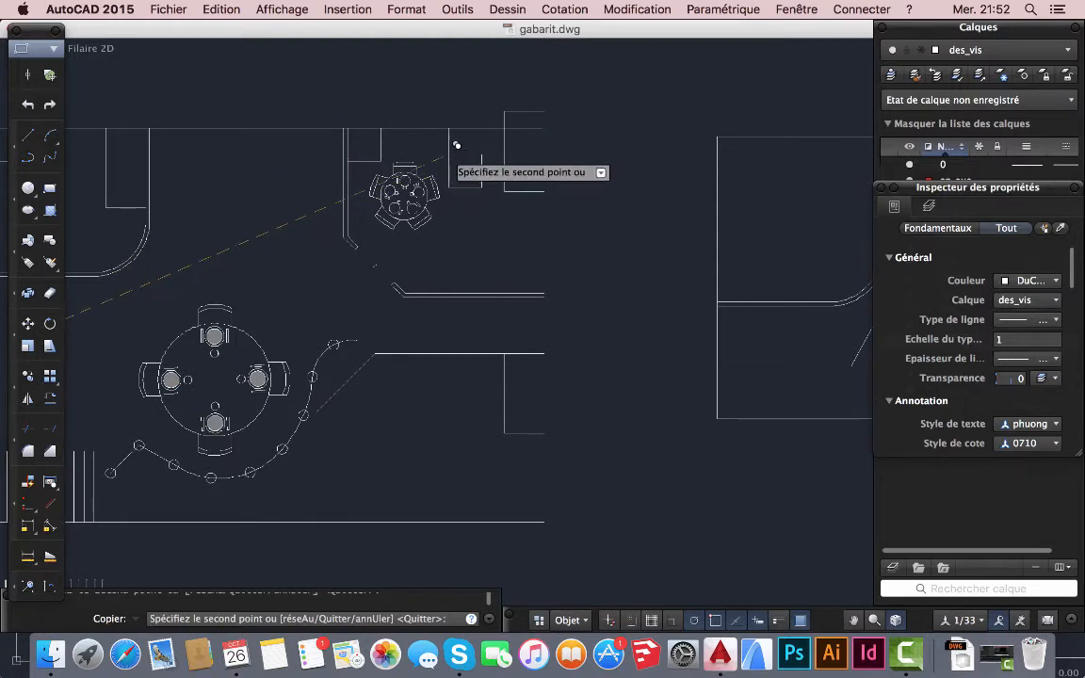
pyautogui.press('Escape')
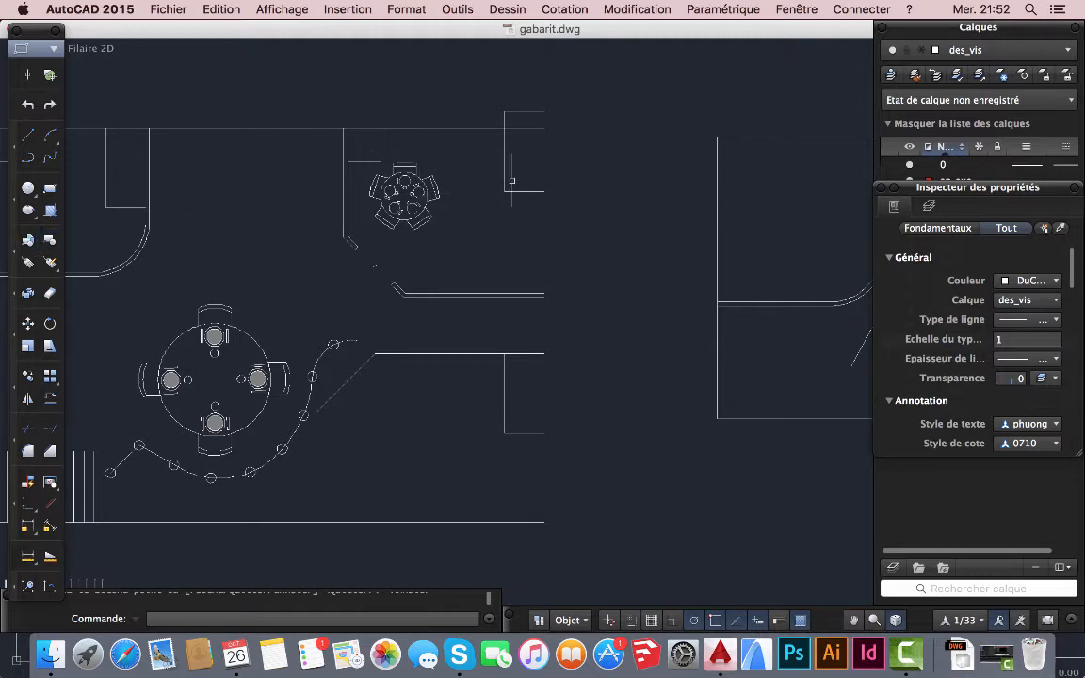
# - Delete the rectangle at the plan's upper-right corner and copy the upper room's square there, using the square's upper-right corner as base point
pyautogui.click(506, 182)
pyautogui.press('Delete')
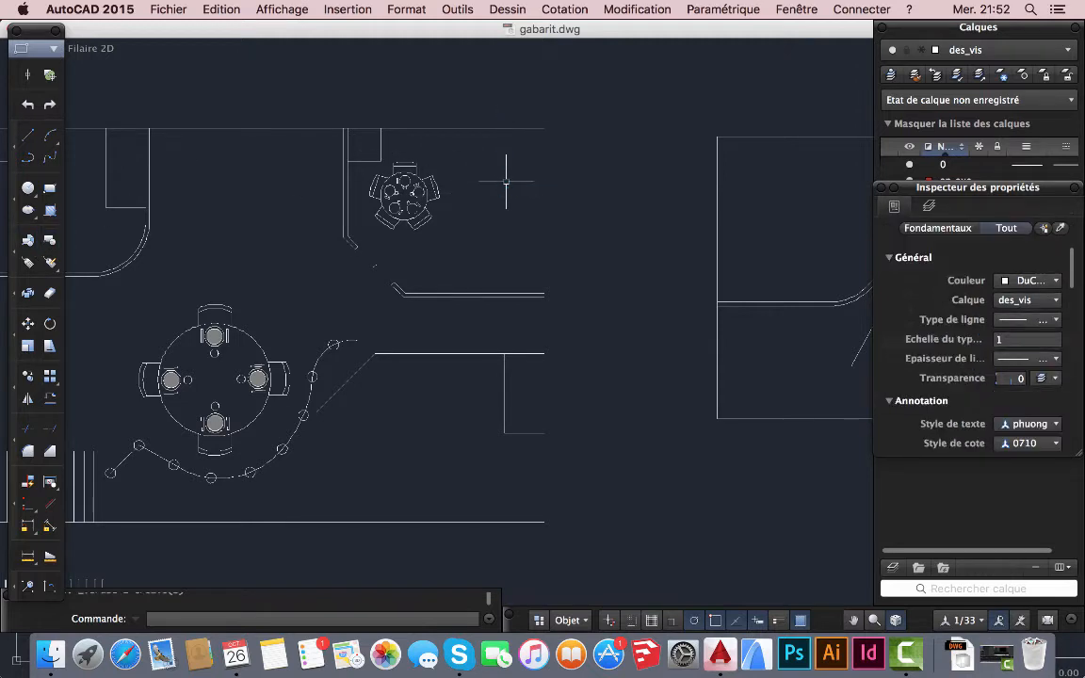
pyautogui.click(27, 346)
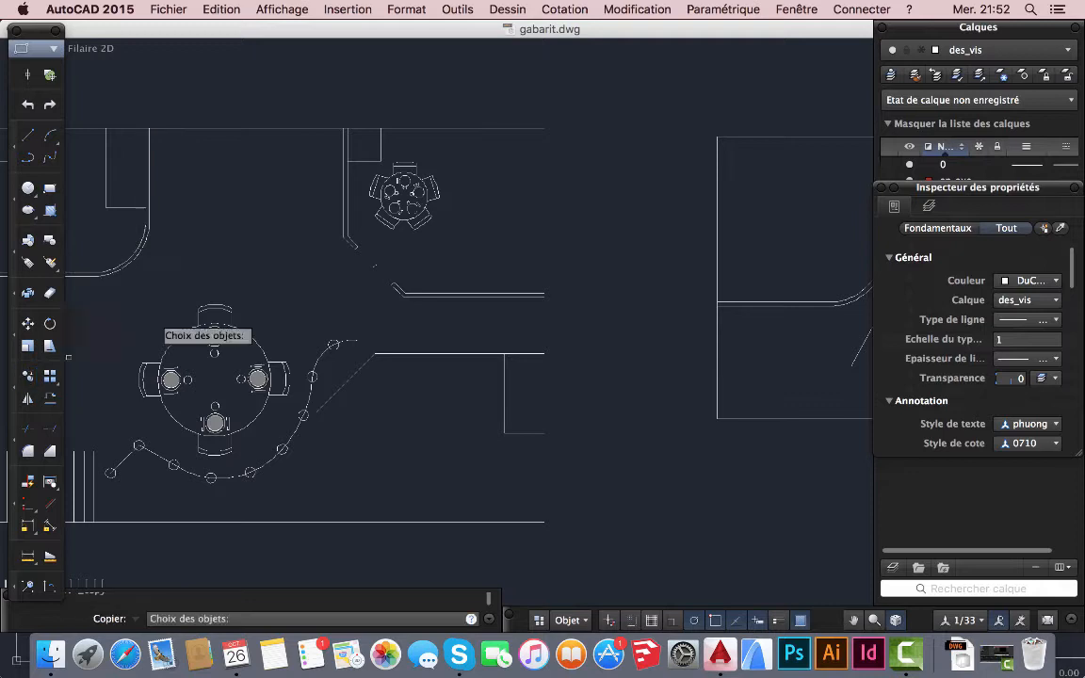
pyautogui.click(374, 162)
pyautogui.press('Return')
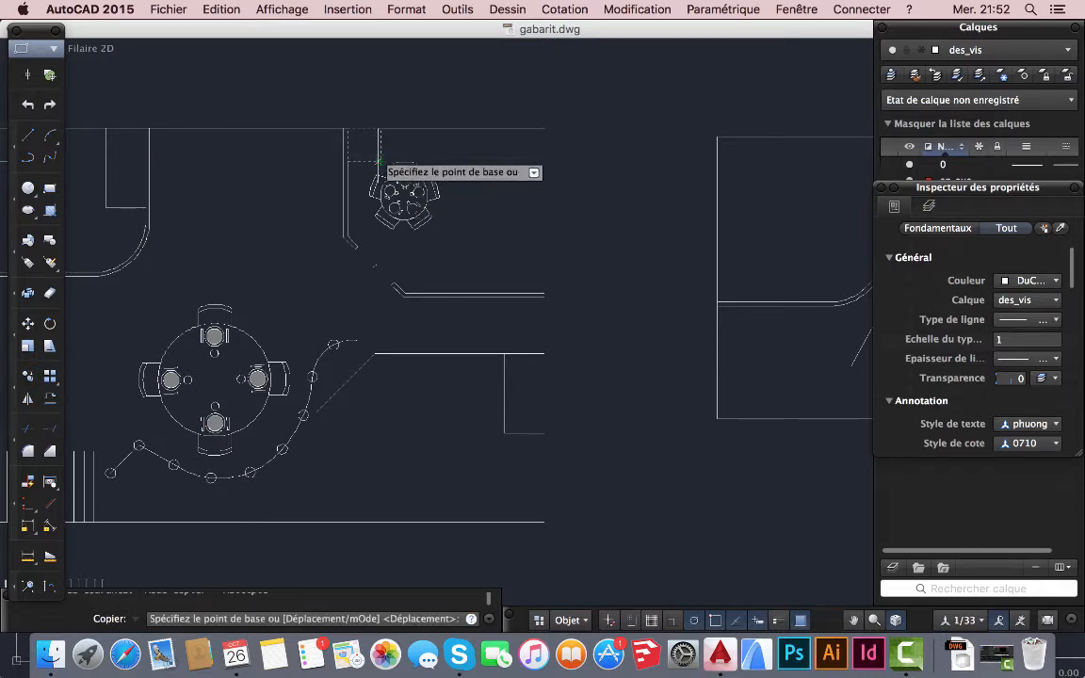
pyautogui.click(380, 128)
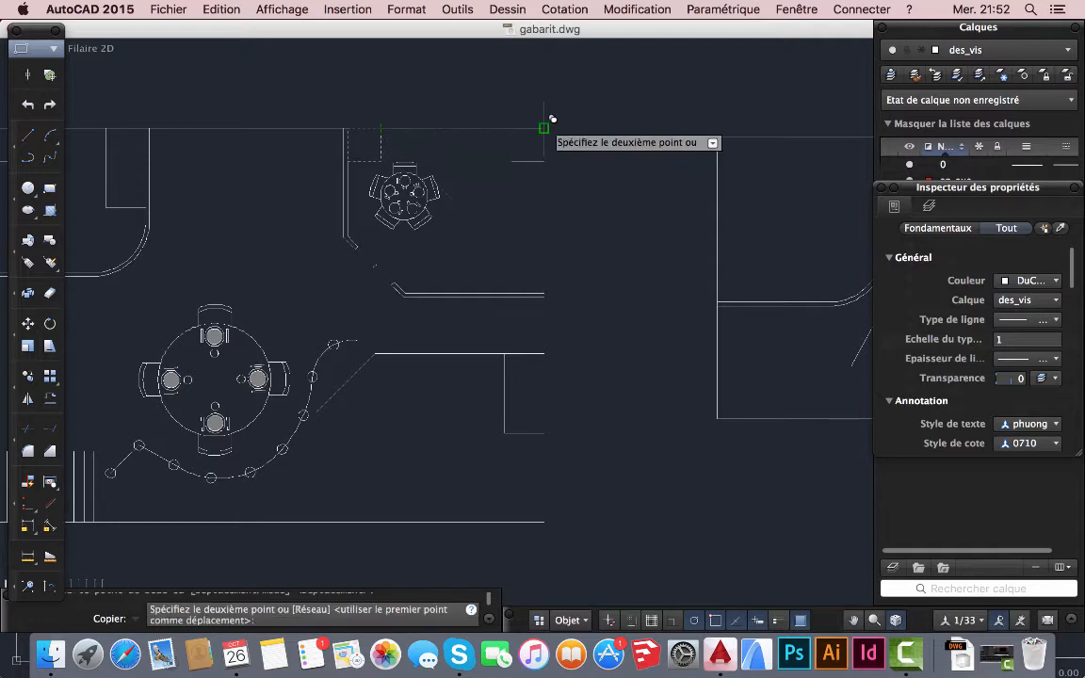
# - Place several more copies of the square at free positions outside the plan, above it and along its left side
pyautogui.scroll(-5, 532, 122)
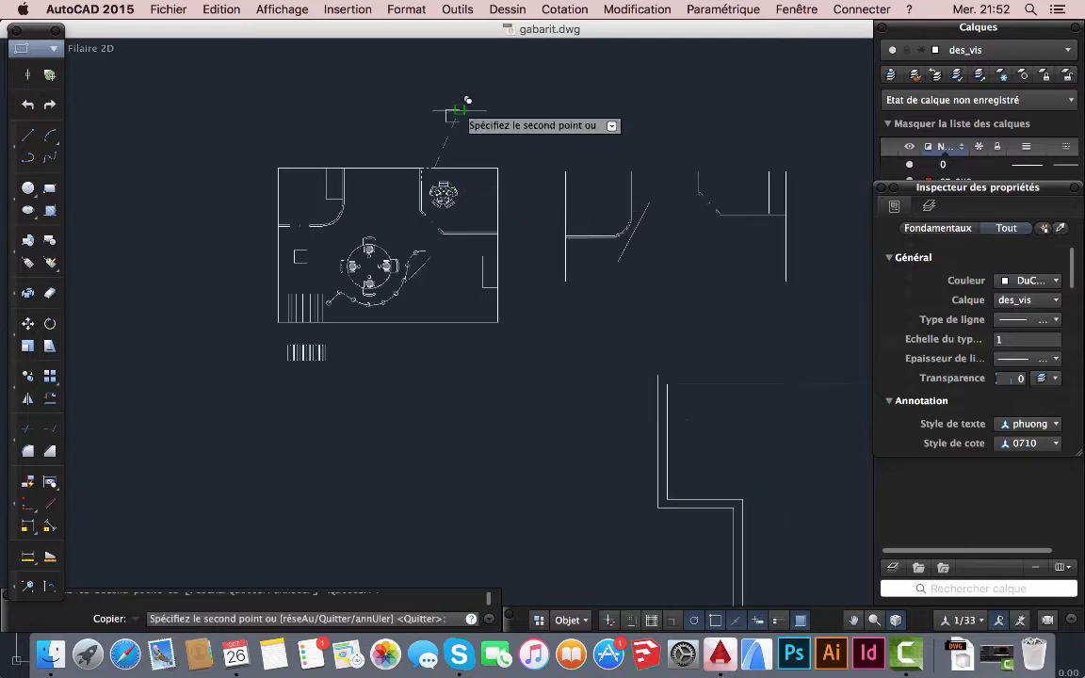
pyautogui.click(200, 237)
pyautogui.click(215, 330)
pyautogui.press('Escape')
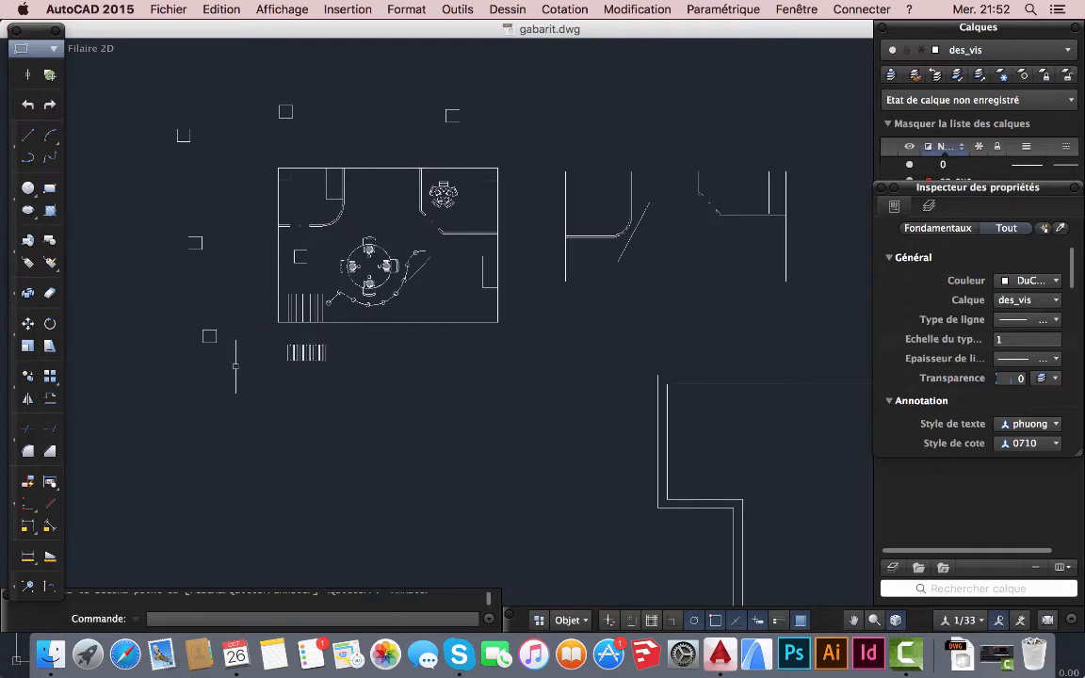
# - Delete the ten vertical stair lines inside the plan near its lower-left corner
pyautogui.scroll(4, 462, 193)
pyautogui.scroll(-3, 471, 358)
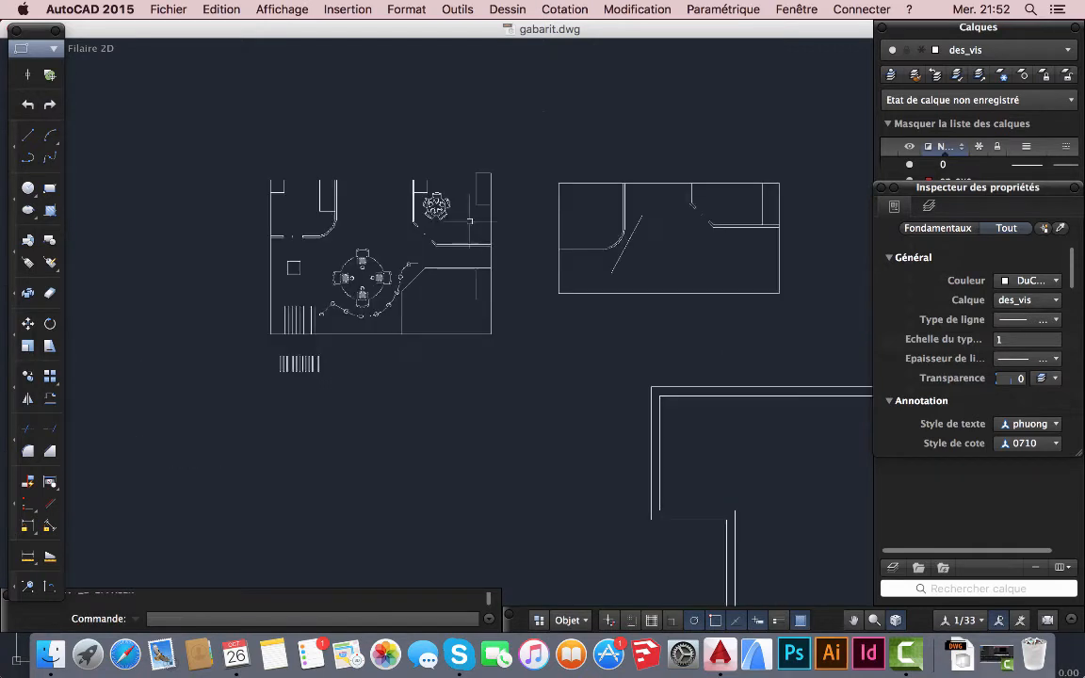
pyautogui.scroll(2, 471, 358)
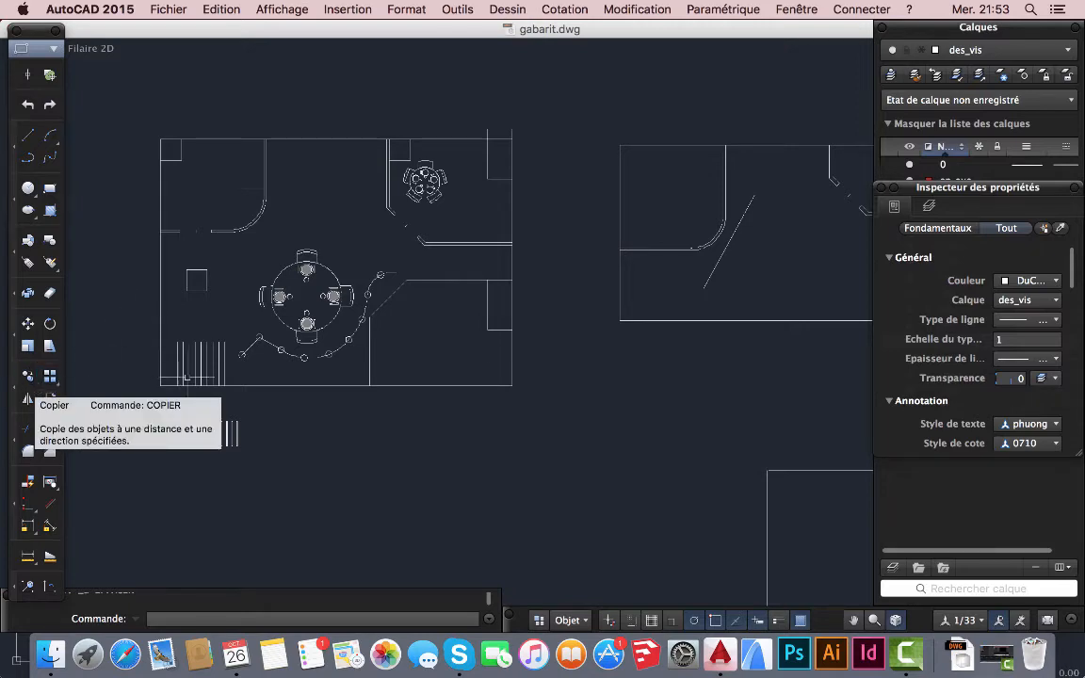
pyautogui.scroll(4, 206, 370)
pyautogui.moveTo(207, 361); pyautogui.dragTo(315, 274, button='middle')
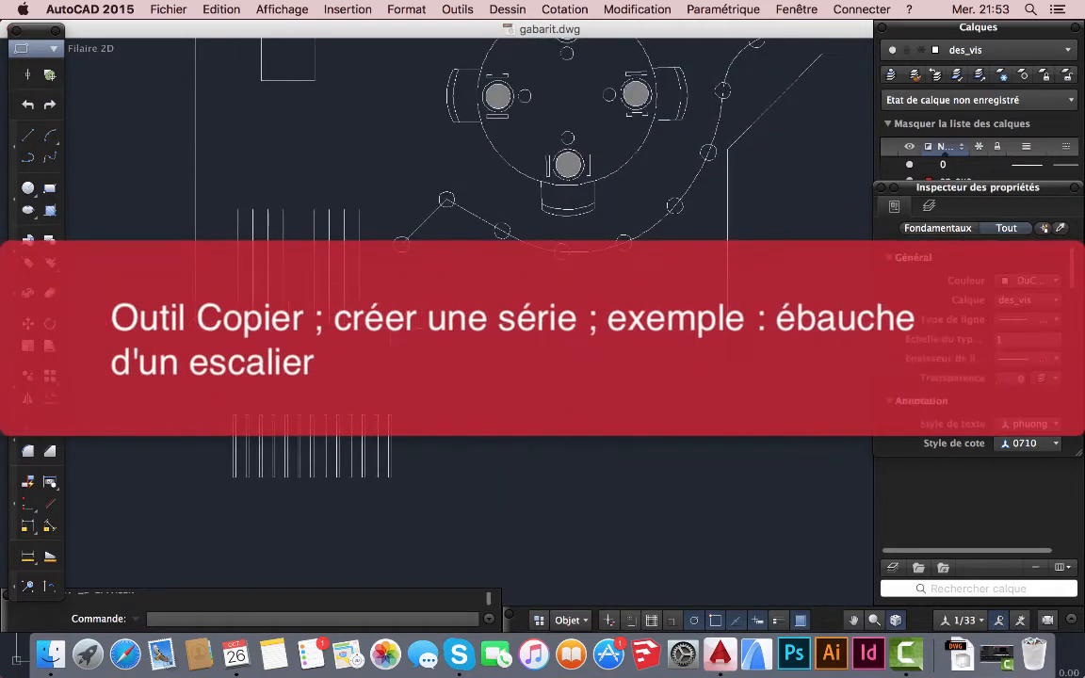
pyautogui.moveTo(381, 304)
pyautogui.mouseDown()
pyautogui.moveTo(239, 205)
pyautogui.moveTo(227, 202)
pyautogui.moveTo(222, 224)
pyautogui.mouseUp()
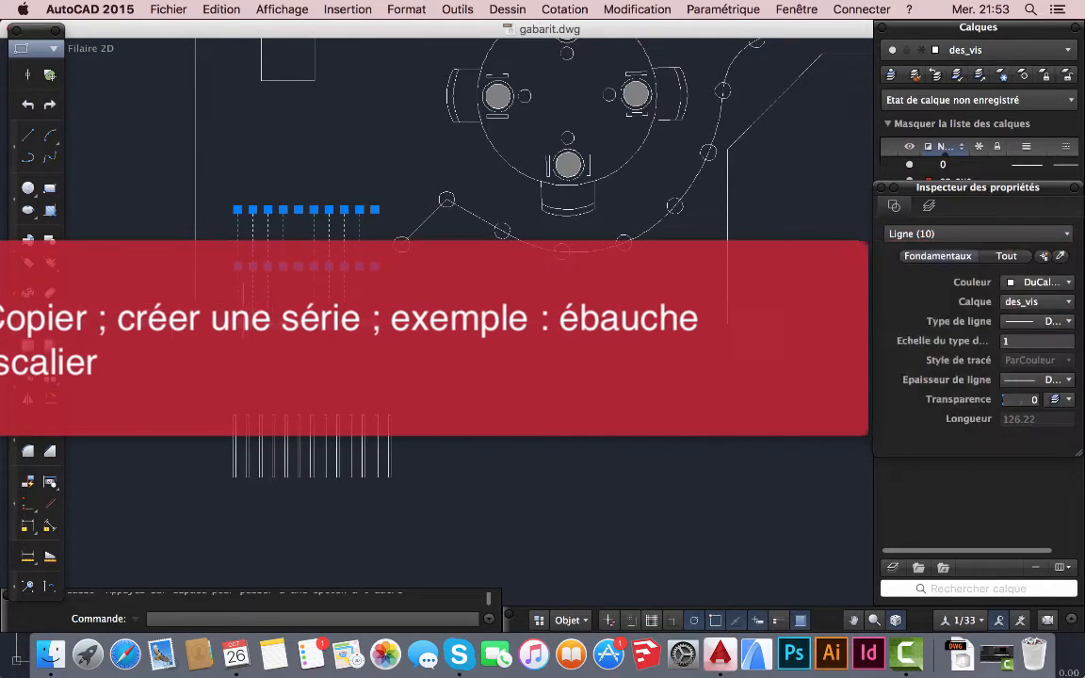
pyautogui.press('Delete')
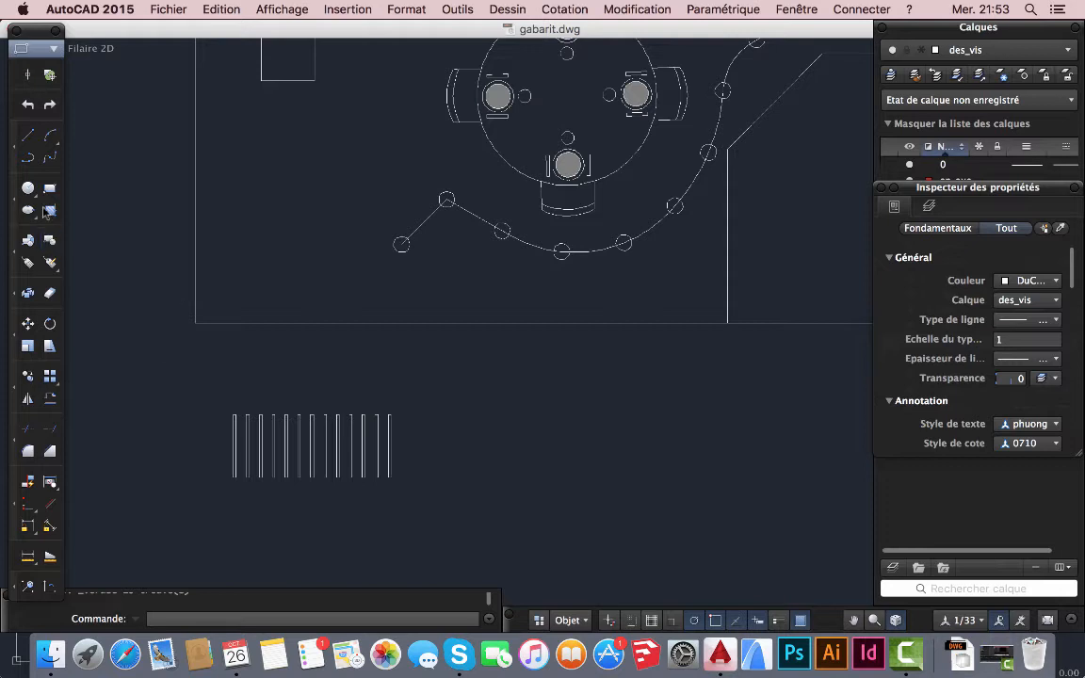
# - Draw a vertical line 100 long, going up from the plan's lower wall near its left corner
pyautogui.click(28, 134)
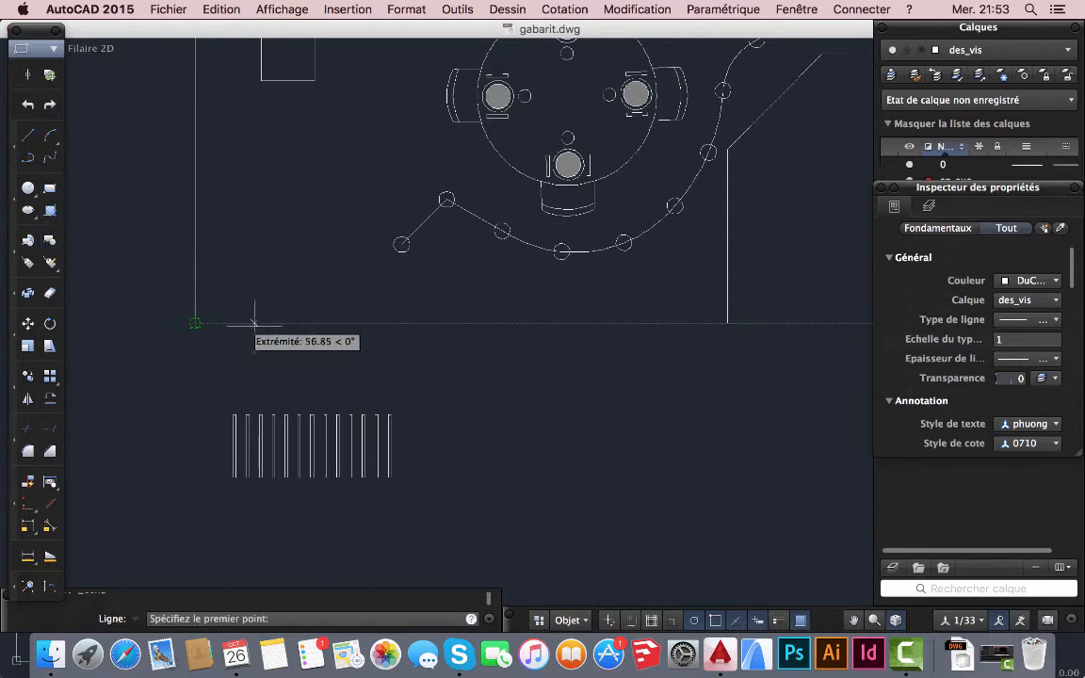
pyautogui.click(288, 323)
pyautogui.write('53')
pyautogui.write('1')
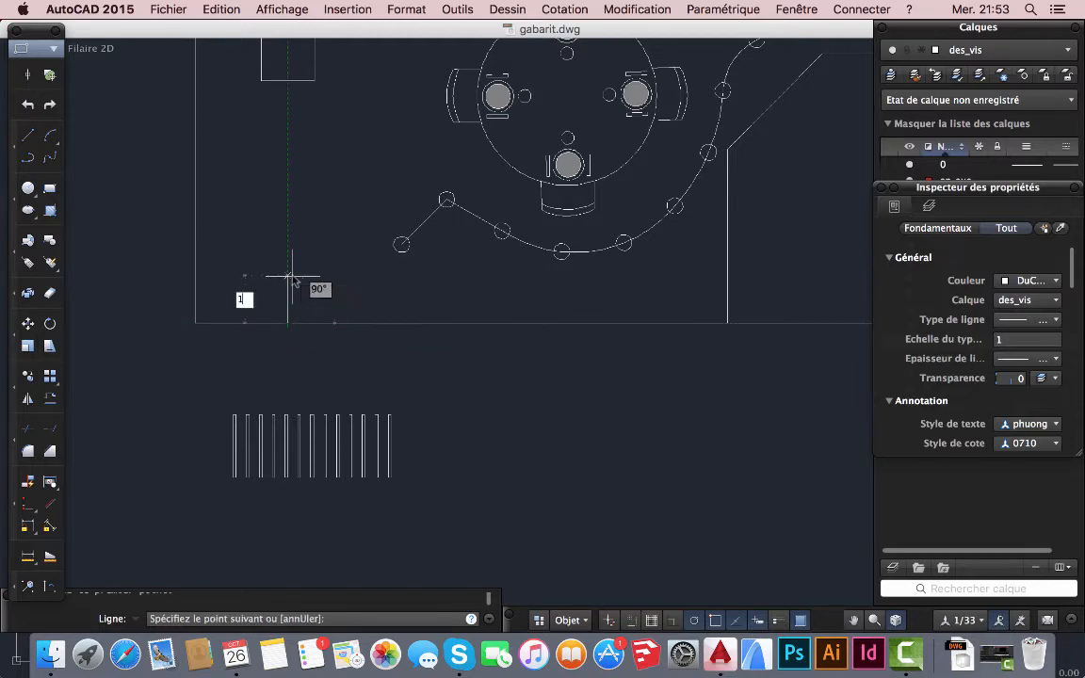
pyautogui.write('00')
pyautogui.press('Return')
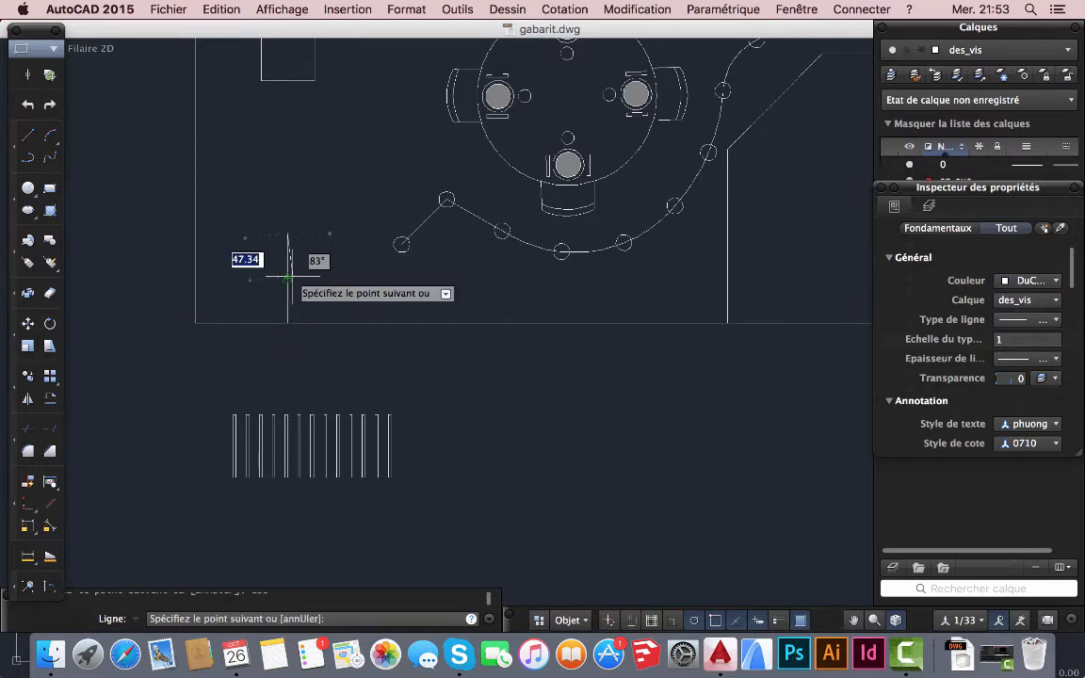
pyautogui.press('Return')
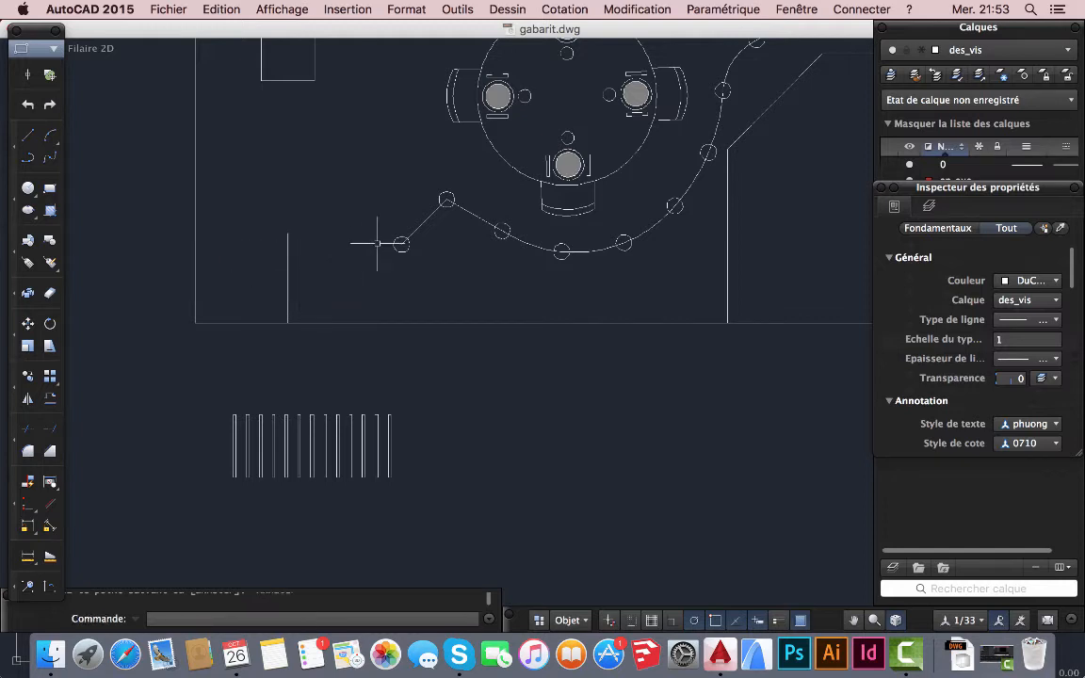
# - Delete the curved polyline below the round table together with the small circles along it
pyautogui.click(412, 235)
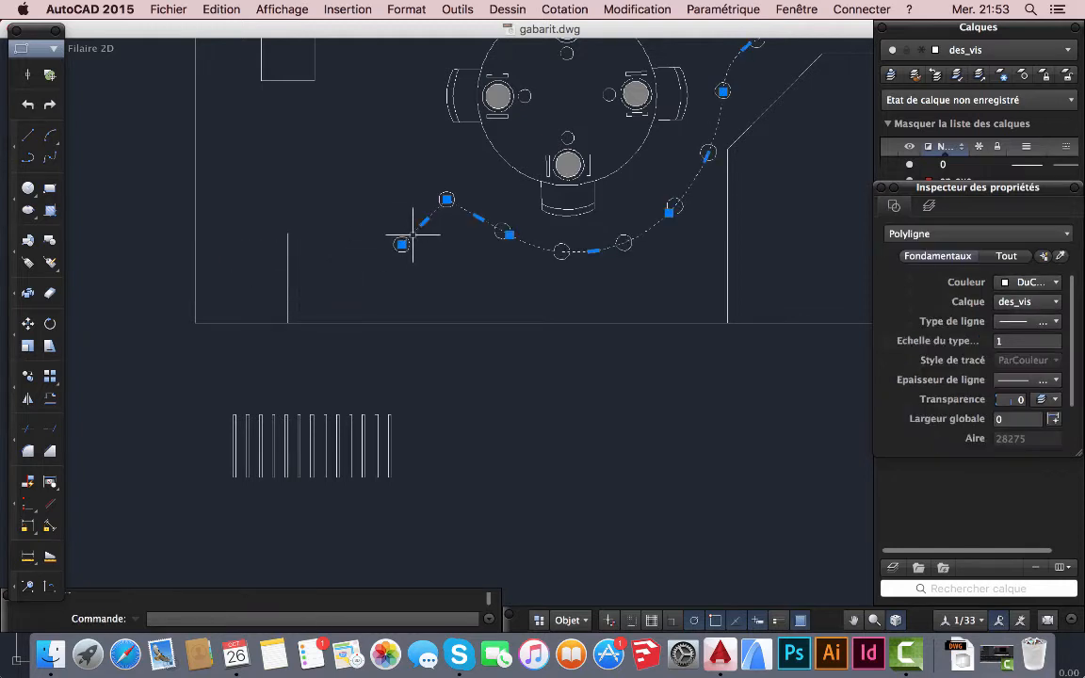
pyautogui.press('Delete')
pyautogui.click(402, 244)
pyautogui.press('Delete')
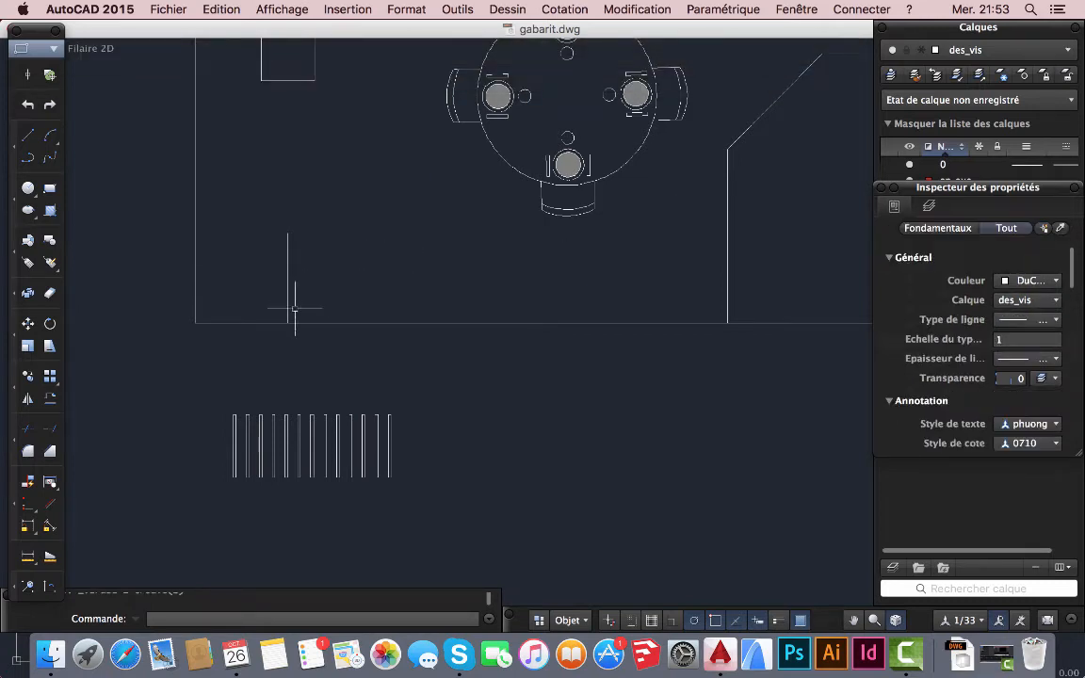
# - Copy the vertical stair line 28 to the right along the lower wall, using its lower endpoint as base point
pyautogui.click(29, 377)
pyautogui.click(287, 307)
pyautogui.press('Return')
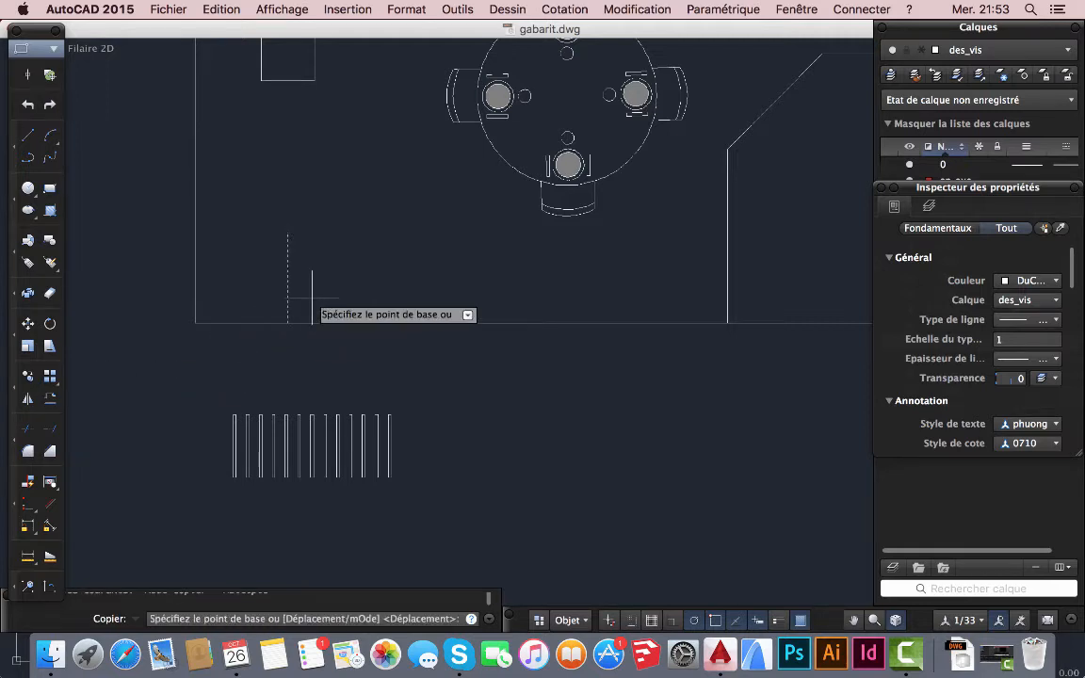
pyautogui.click(287, 323)
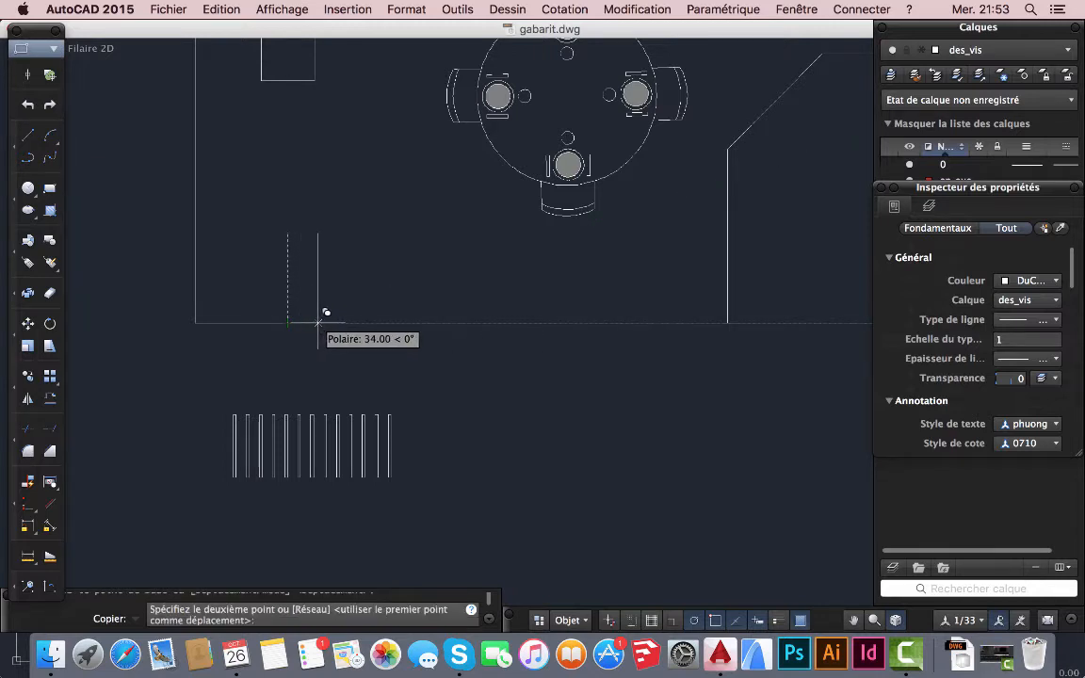
pyautogui.write('28')
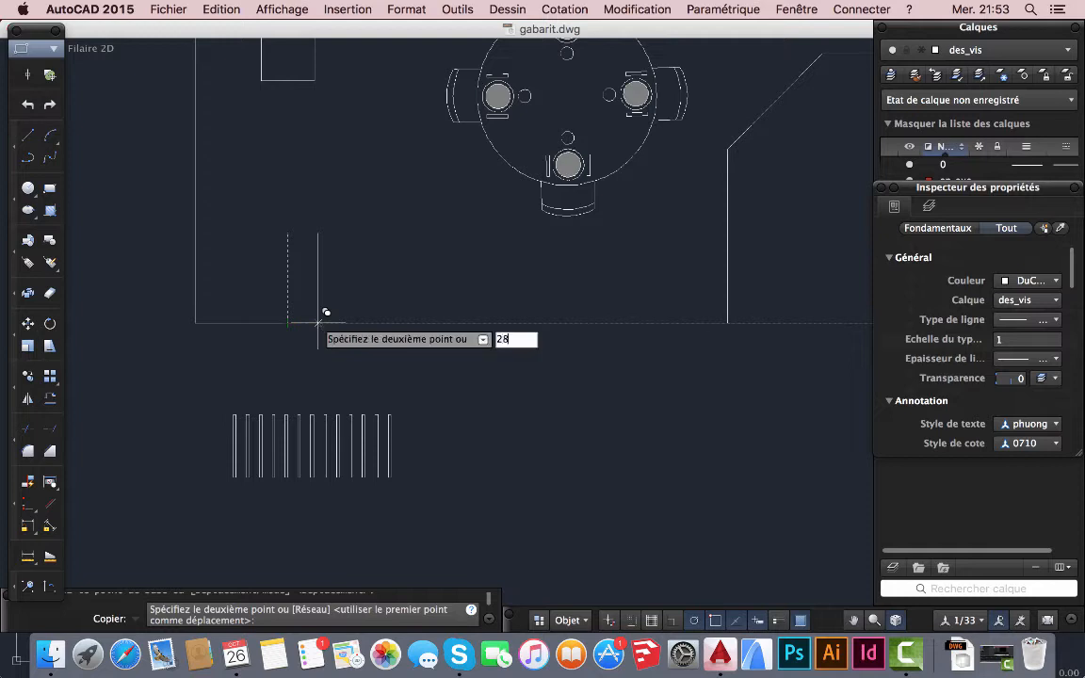
pyautogui.press('Return')
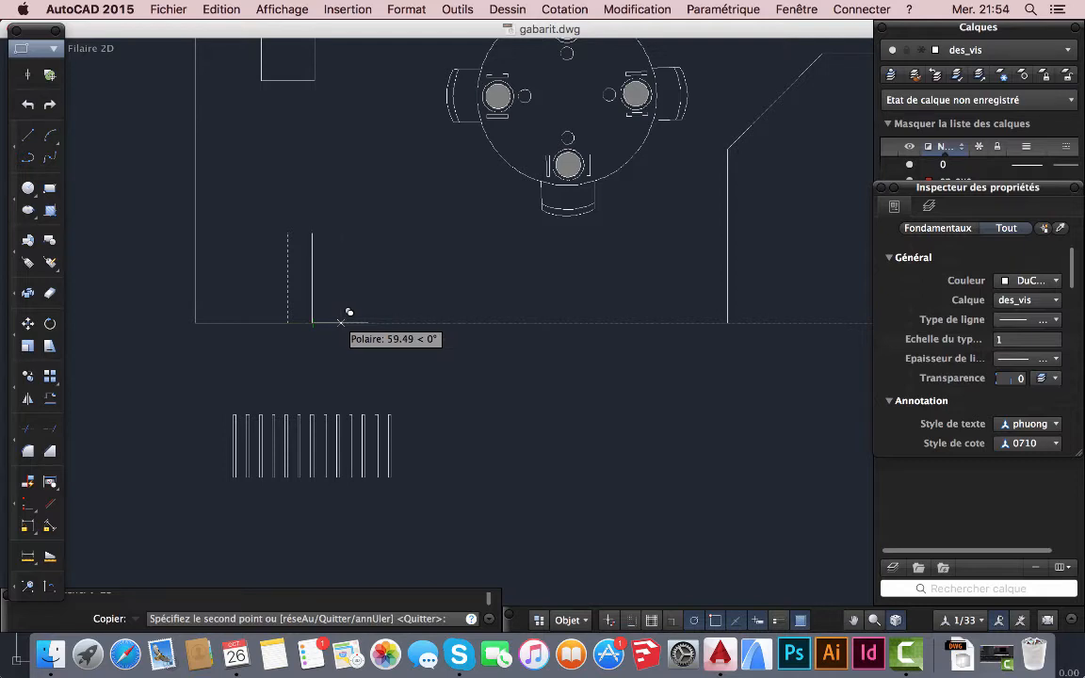
pyautogui.press('Return')
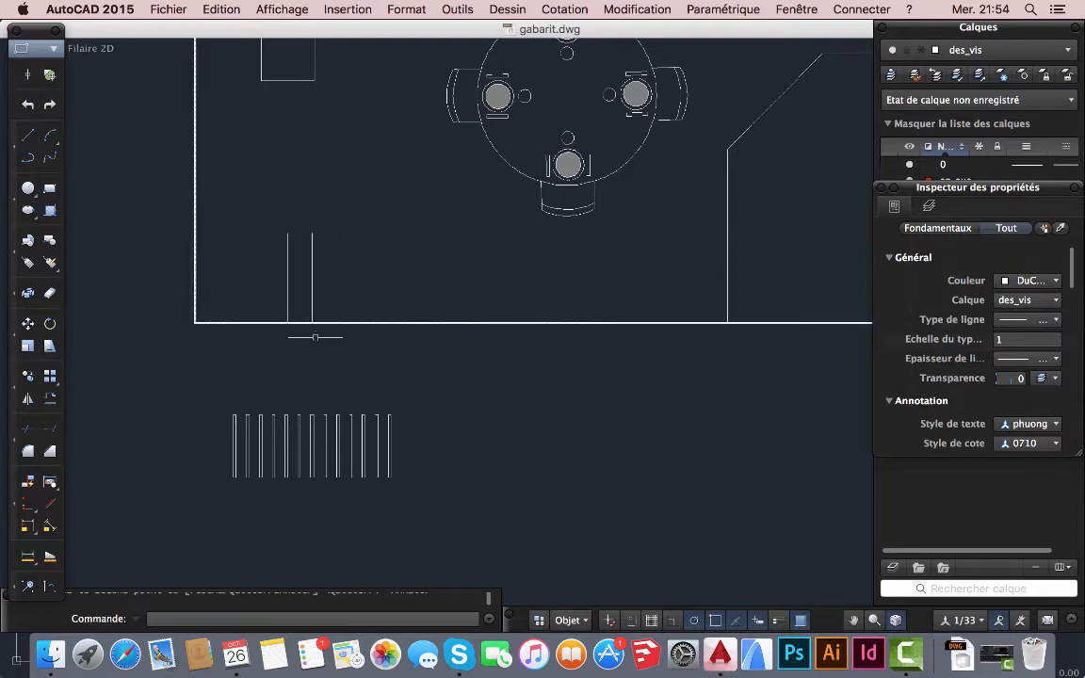
# - Copy the second stair line repeatedly to the right with the first line's lower end as base point, one tread width apart
pyautogui.scroll(4, 310, 322)
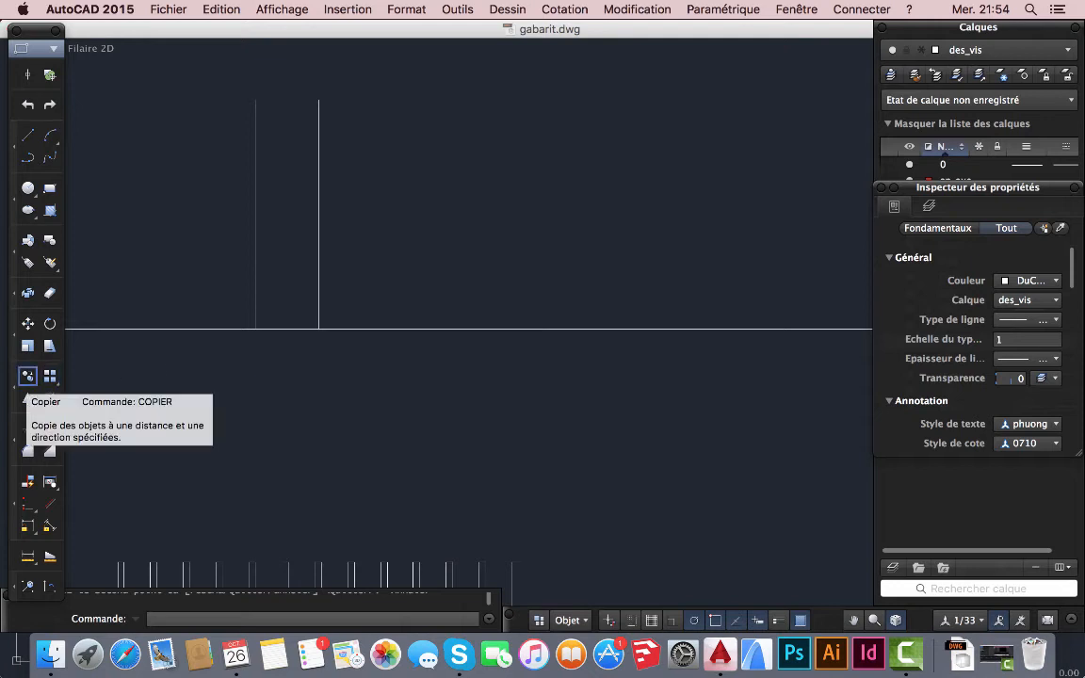
pyautogui.click(27, 376)
pyautogui.click(318, 304)
pyautogui.press('Return')
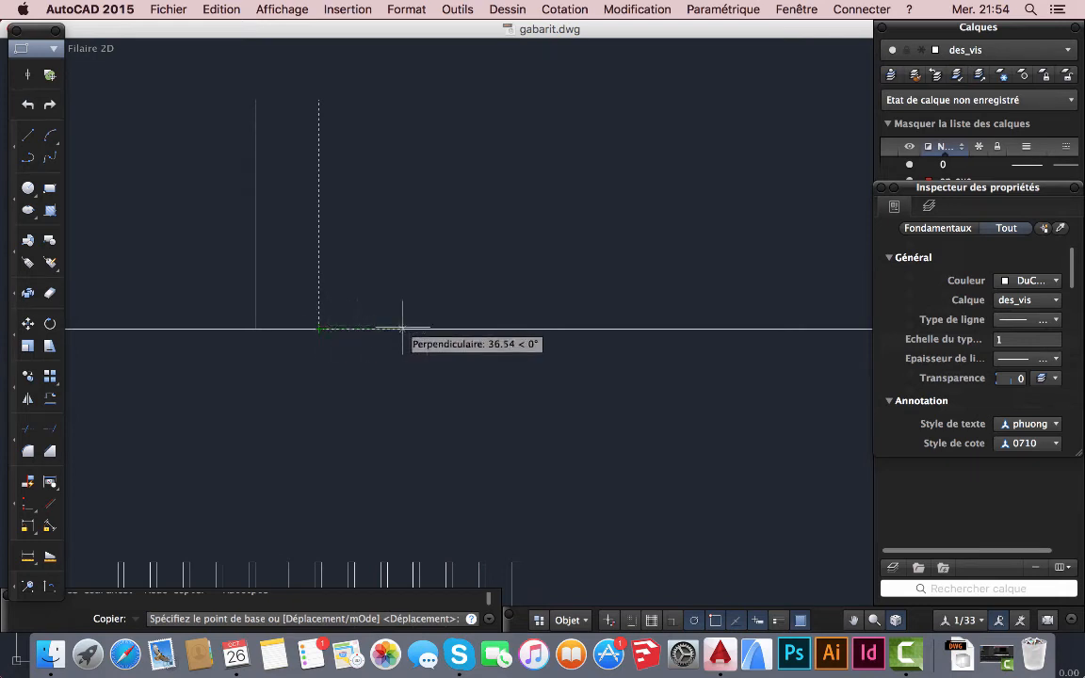
pyautogui.click(255, 329)
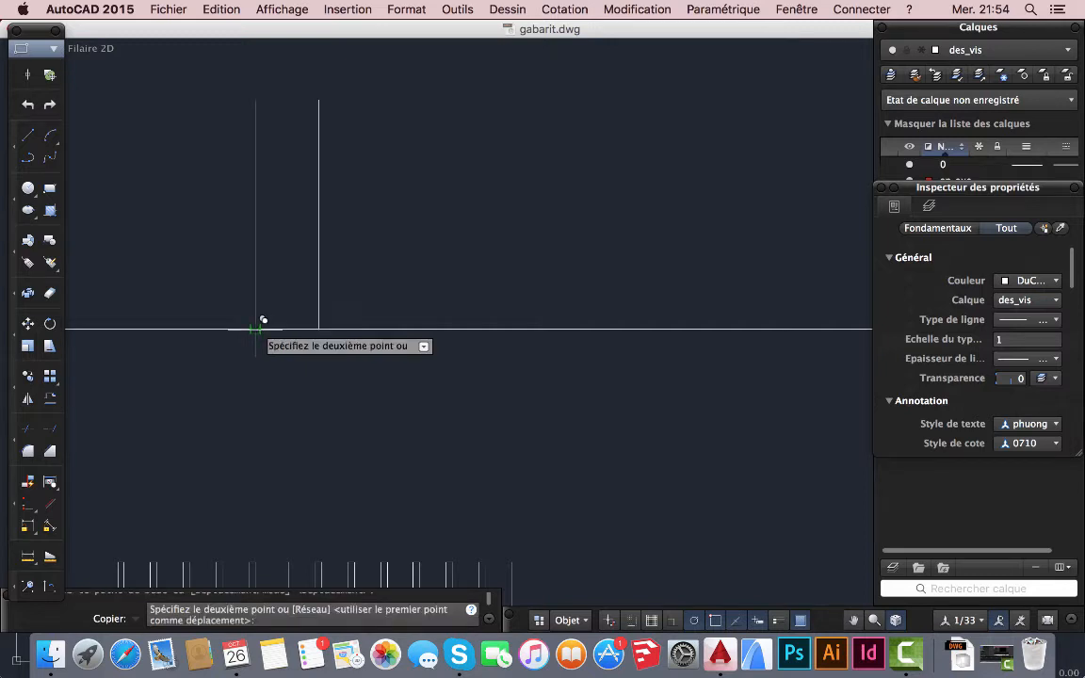
pyautogui.click(319, 329)
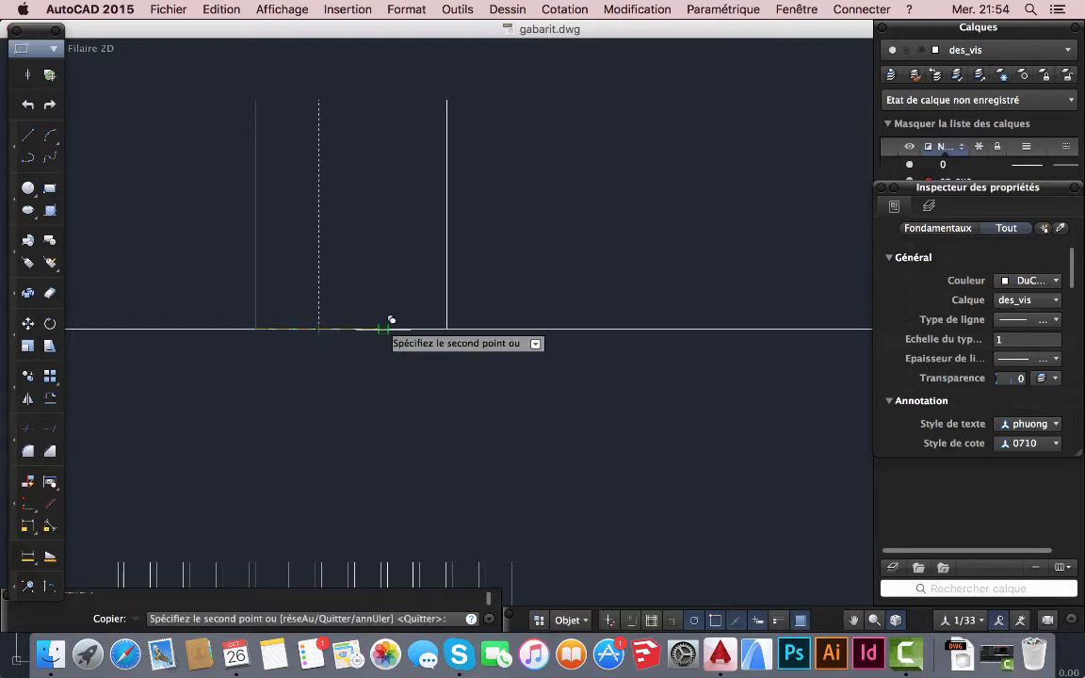
pyautogui.click(574, 328)
pyautogui.press('Escape')
pyautogui.scroll(-5, 528, 350)
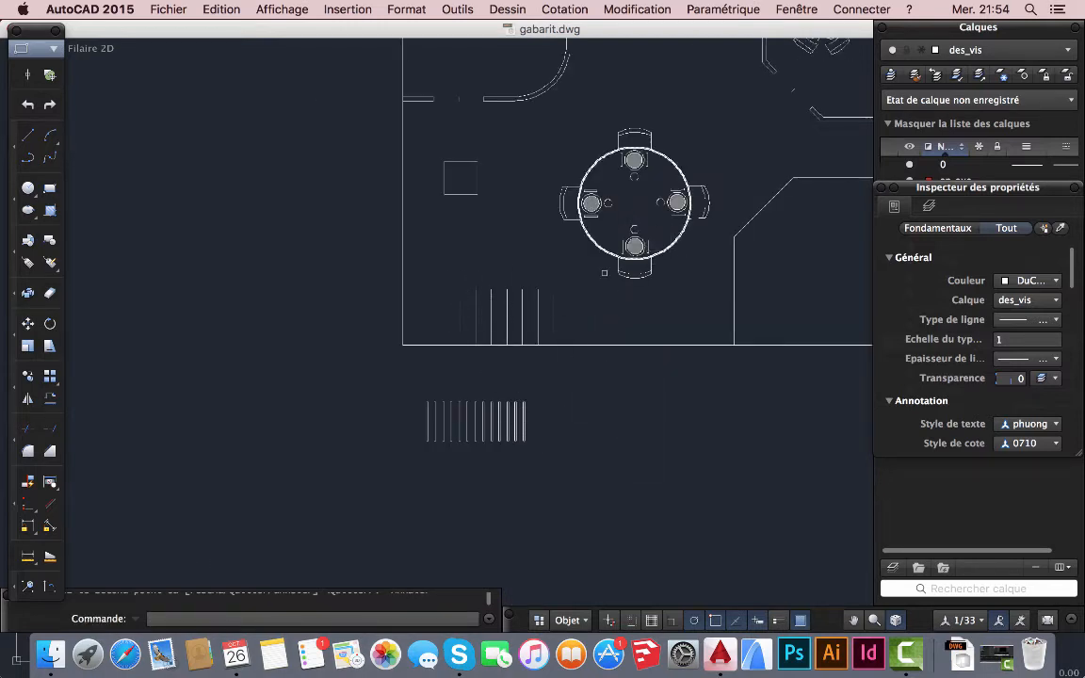
pyautogui.scroll(4, 466, 429)
pyautogui.scroll(-2, 443, 438)
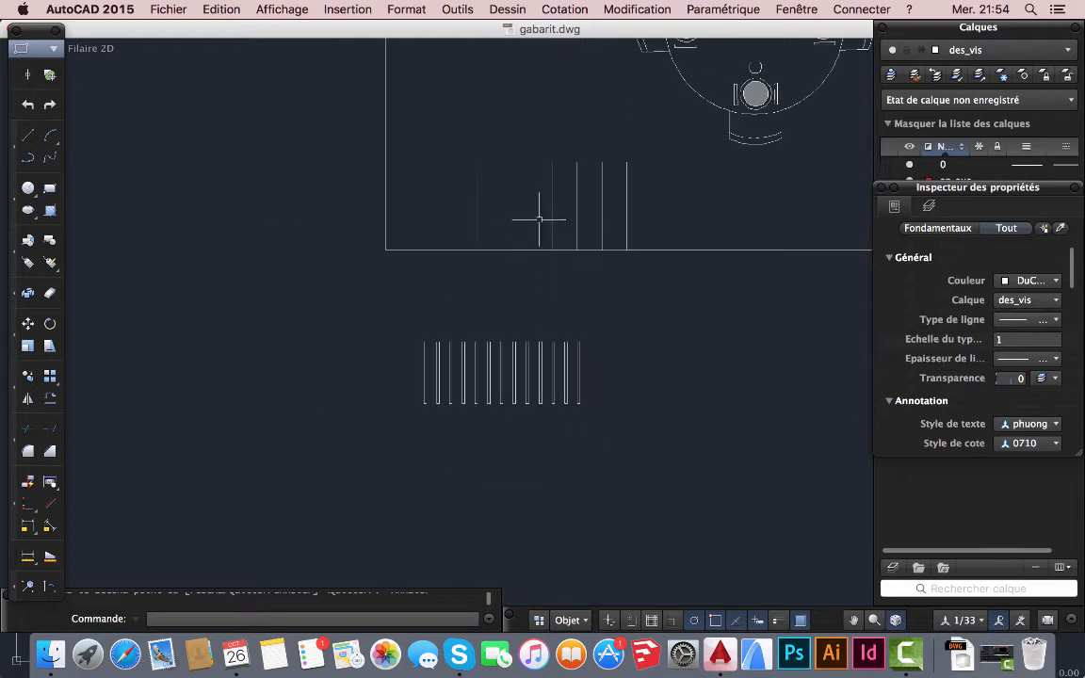
pyautogui.scroll(2, 543, 306)
pyautogui.scroll(-2, 490, 329)
pyautogui.scroll(2, 378, 358)
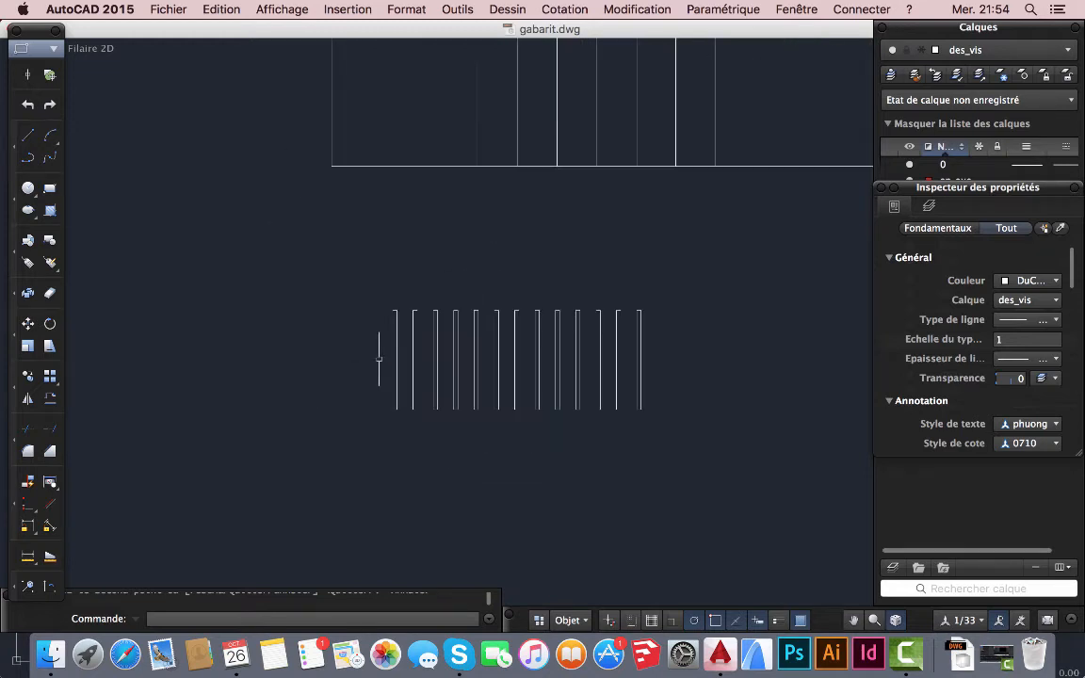
pyautogui.scroll(-5, 440, 313)
pyautogui.scroll(3, 536, 363)
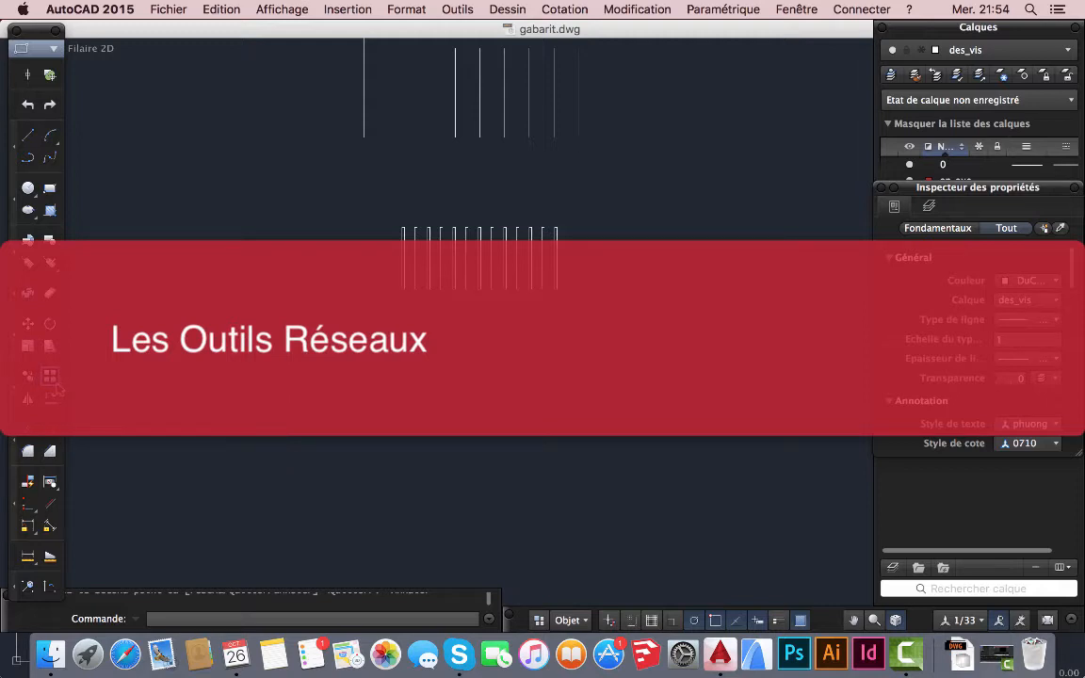
# - Draw a closed 15 by 15 polyline square in the empty area below and left of the row of narrow rectangles
pyautogui.click(55, 379)
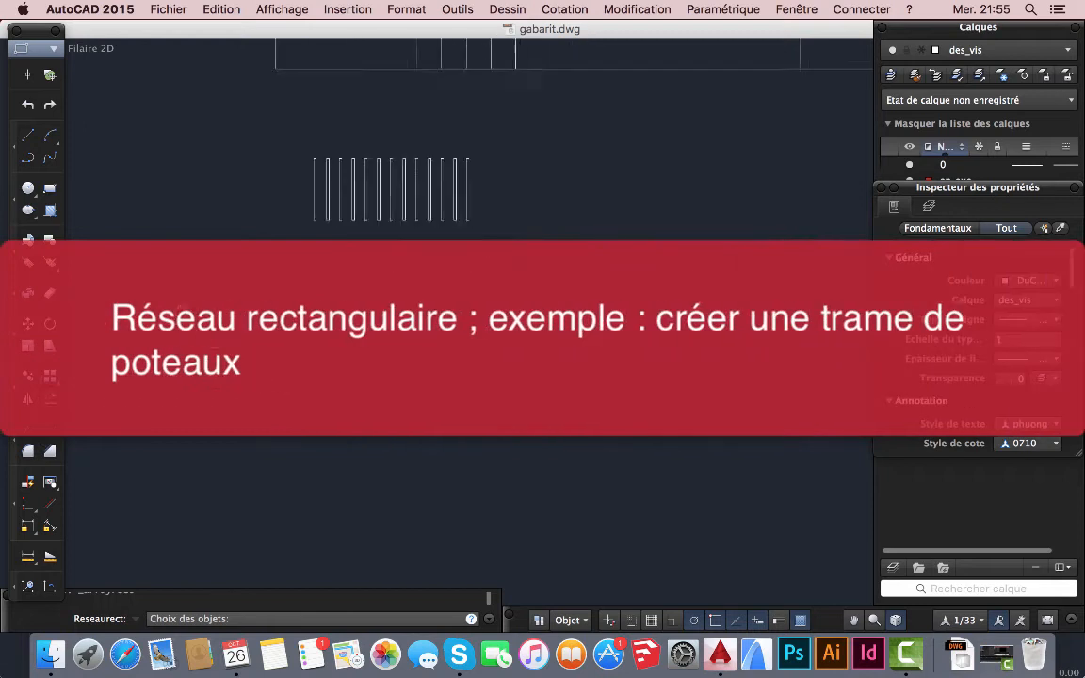
pyautogui.moveTo(181, 303); pyautogui.dragTo(178, 302, button='middle')
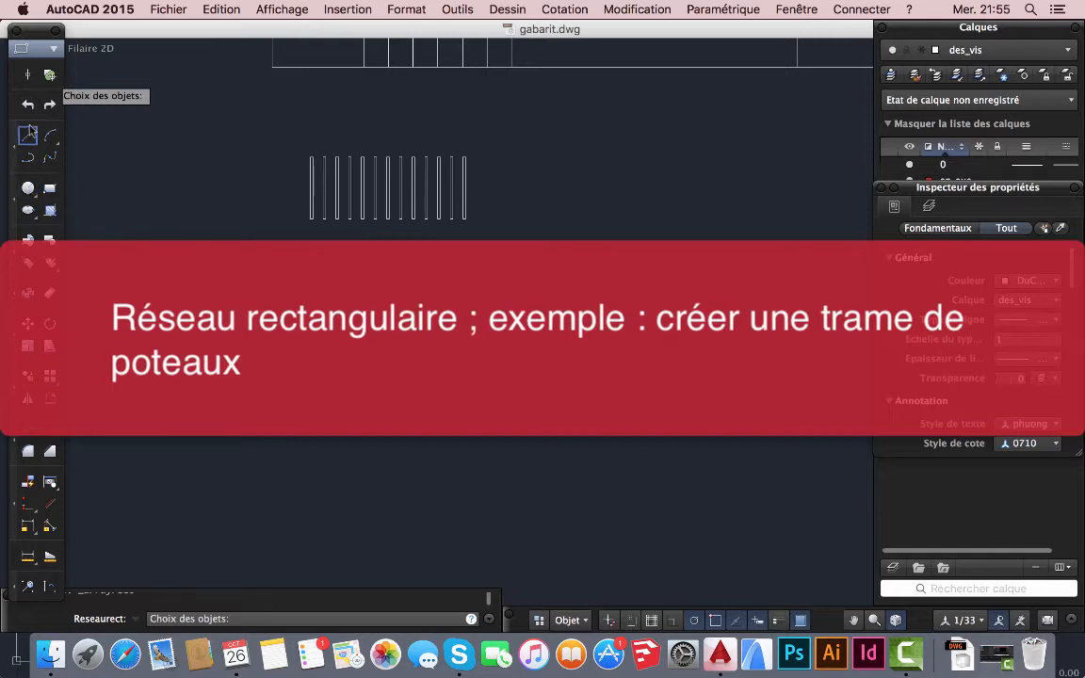
pyautogui.click(35, 158)
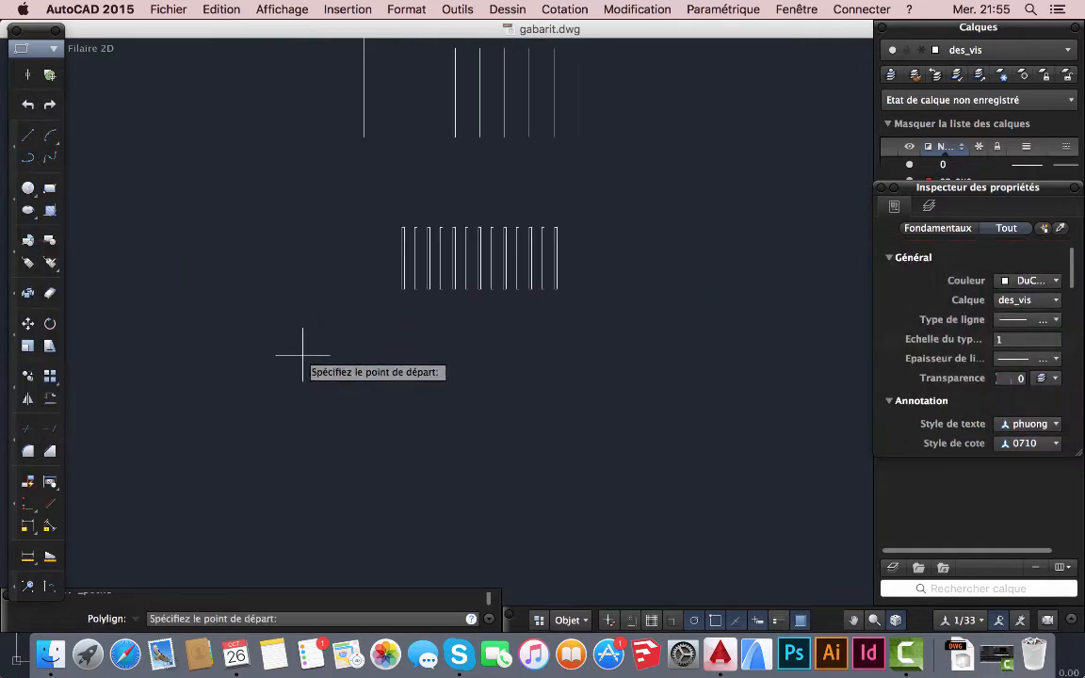
pyautogui.click(265, 358)
pyautogui.scroll(3, 282, 358)
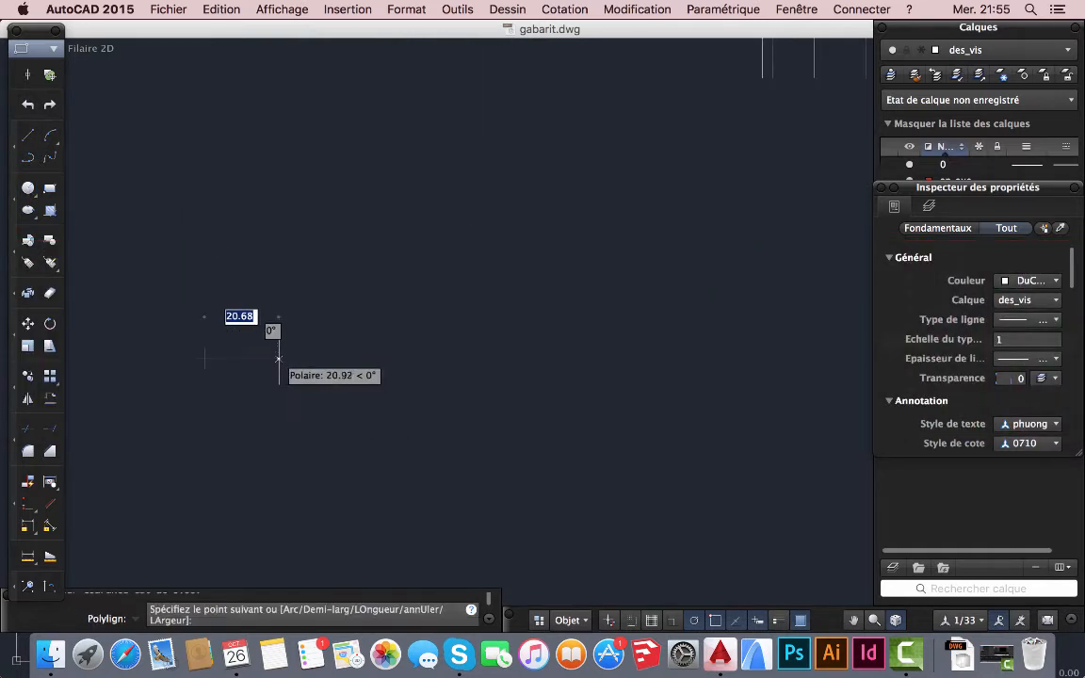
pyautogui.write('15')
pyautogui.press('Return')
pyautogui.write('1')
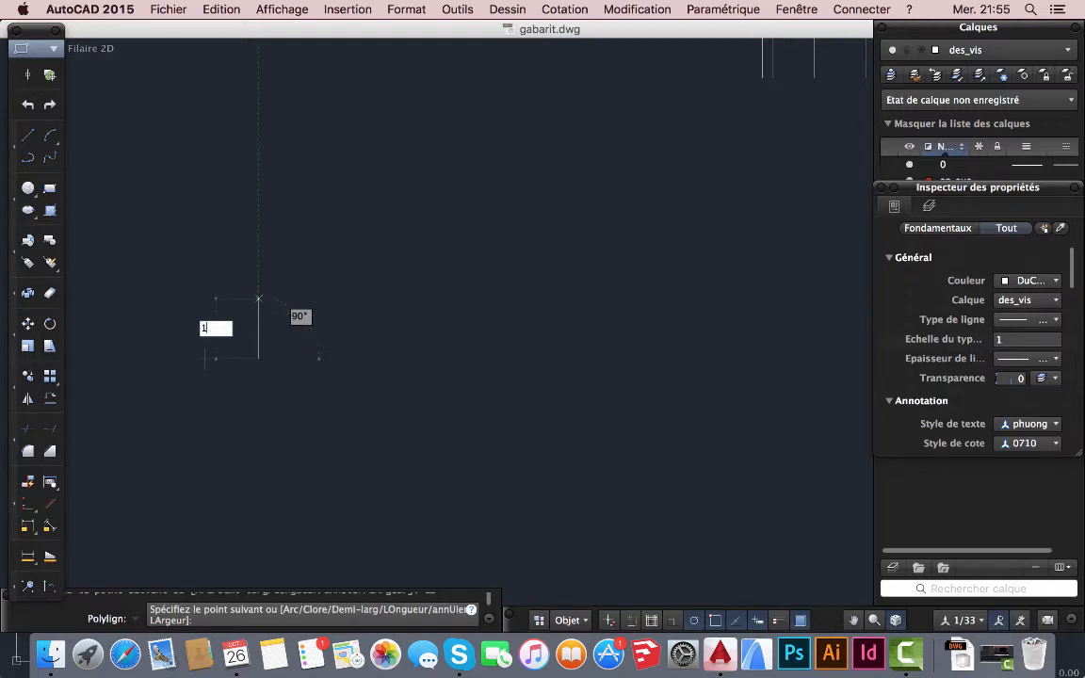
pyautogui.write('5')
pyautogui.press('Return')
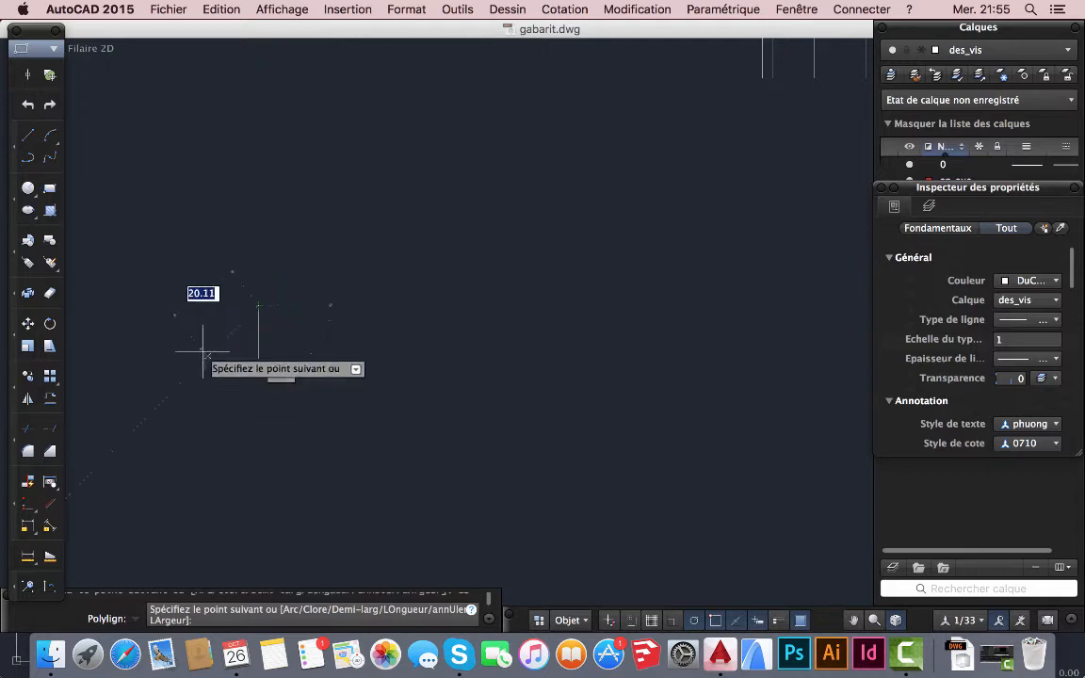
pyautogui.click(204, 307)
pyautogui.scroll(-5, 212, 372)
pyautogui.press('Return')
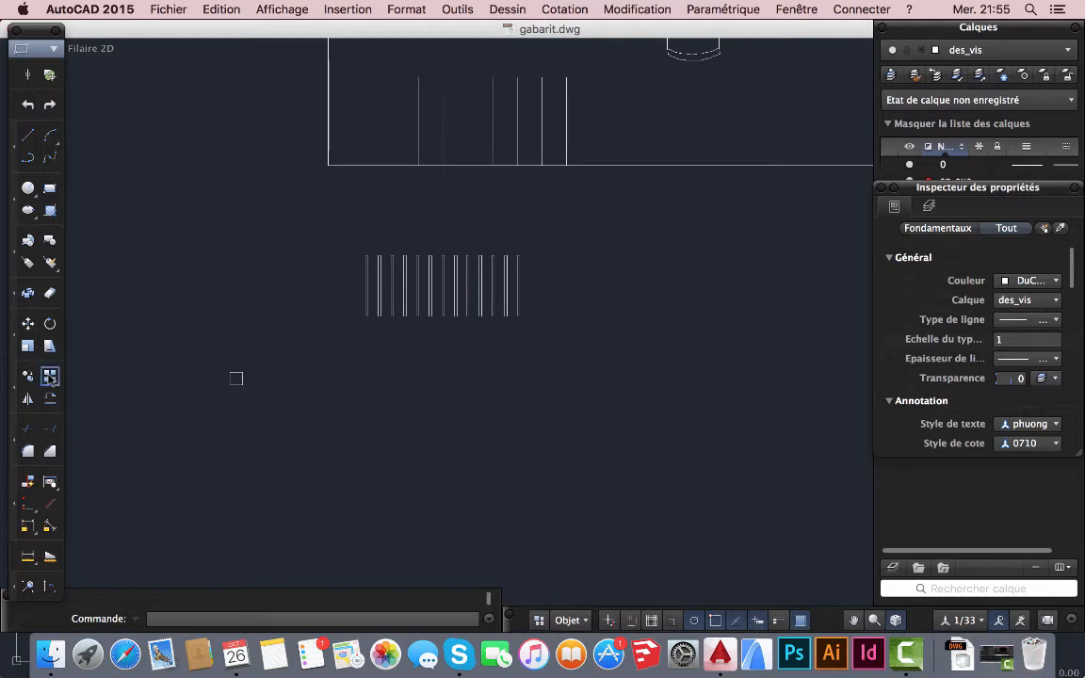
# - Create a rectangular array of the small square with 7 columns and 9 rows
pyautogui.moveTo(50, 378); pyautogui.dragTo(79, 403)
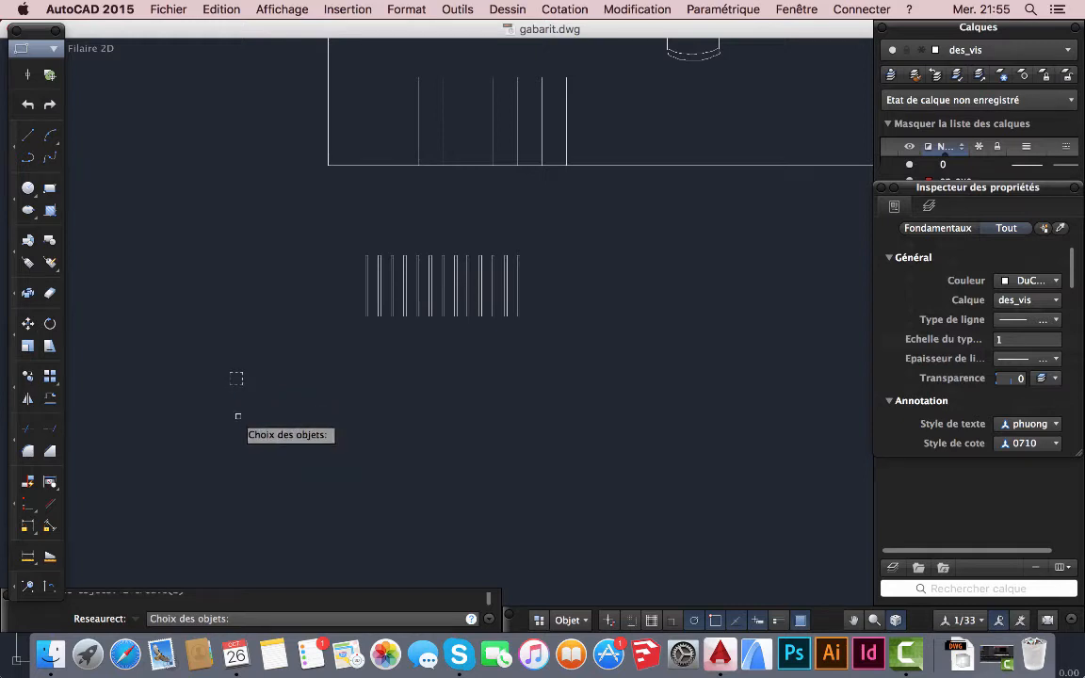
pyautogui.press('Return')
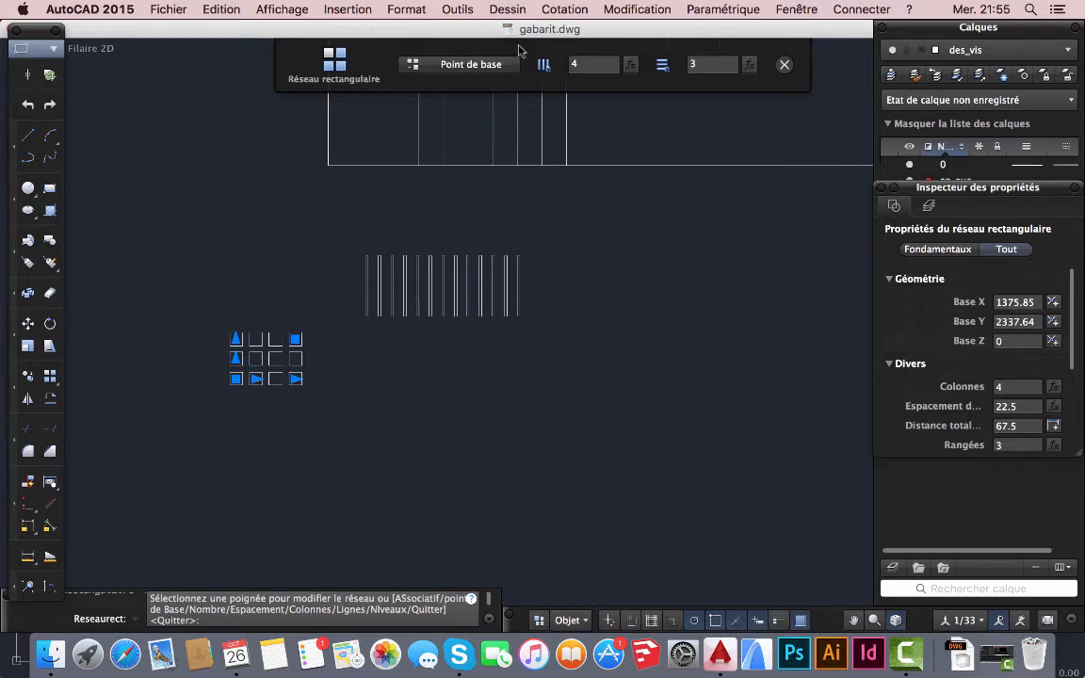
pyautogui.click(581, 71)
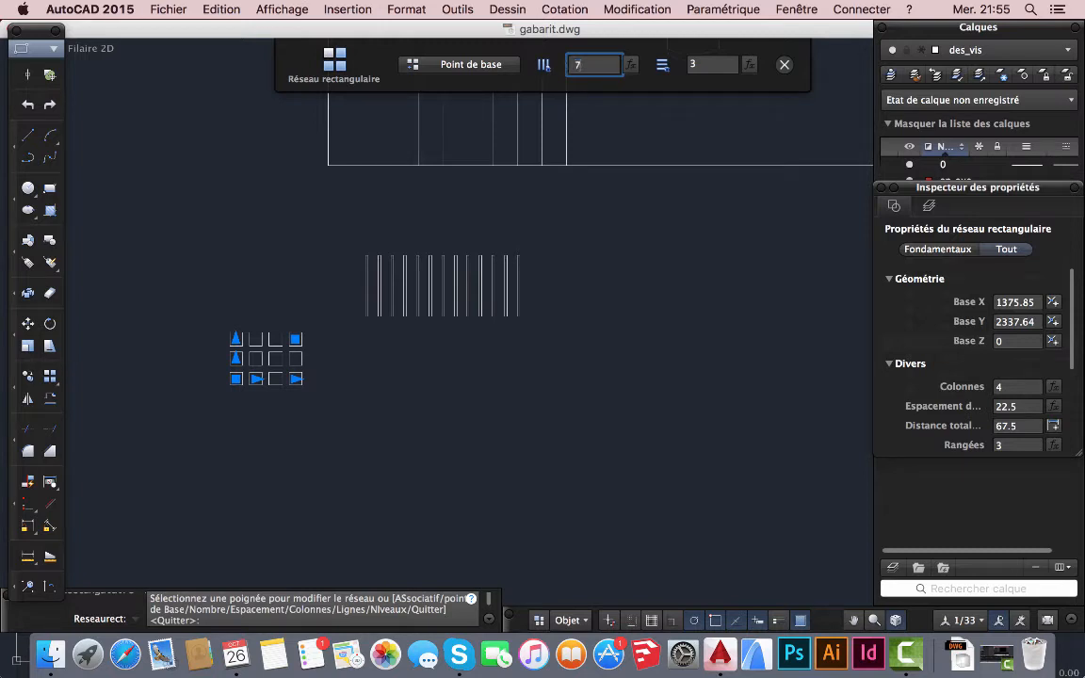
pyautogui.click(701, 67)
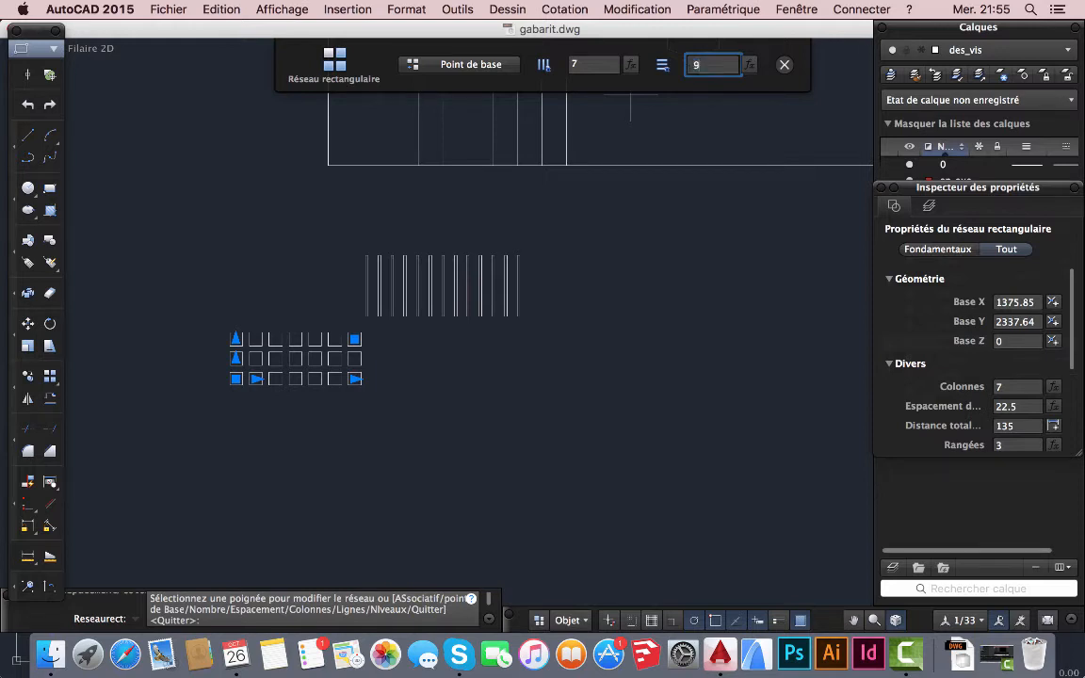
pyautogui.write('9')
pyautogui.press('Return')
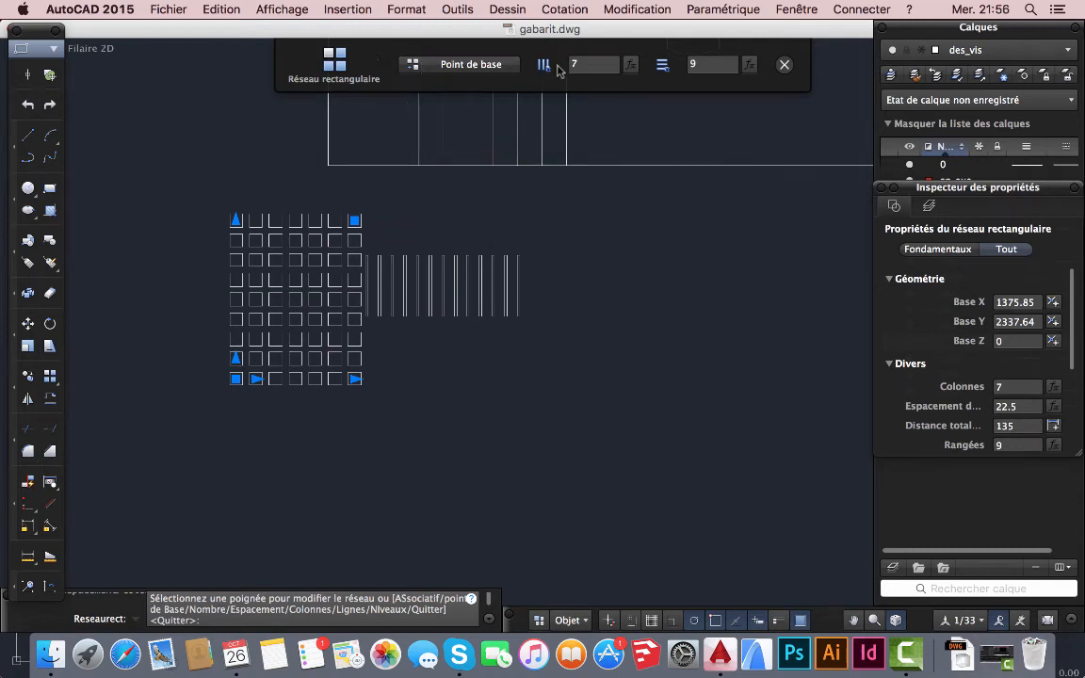
# - Reduce the array to 4 rows by pulling its row-count grip down
pyautogui.scroll(4, 235, 381)
pyautogui.scroll(-4, 236, 377)
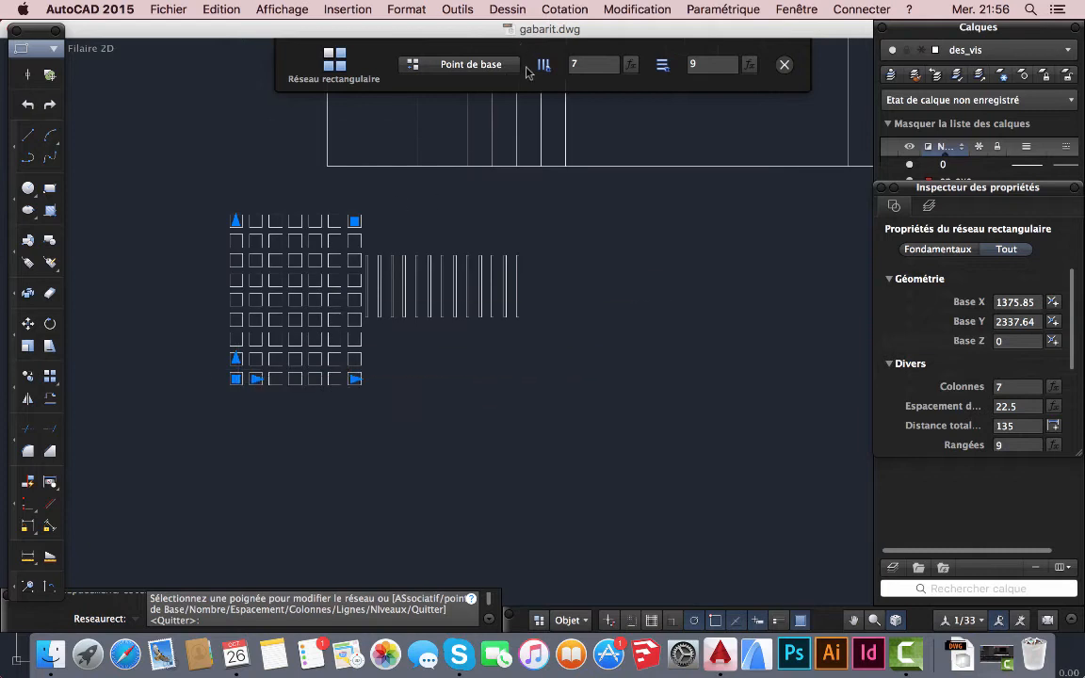
pyautogui.scroll(4, 292, 386)
pyautogui.scroll(-4, 317, 397)
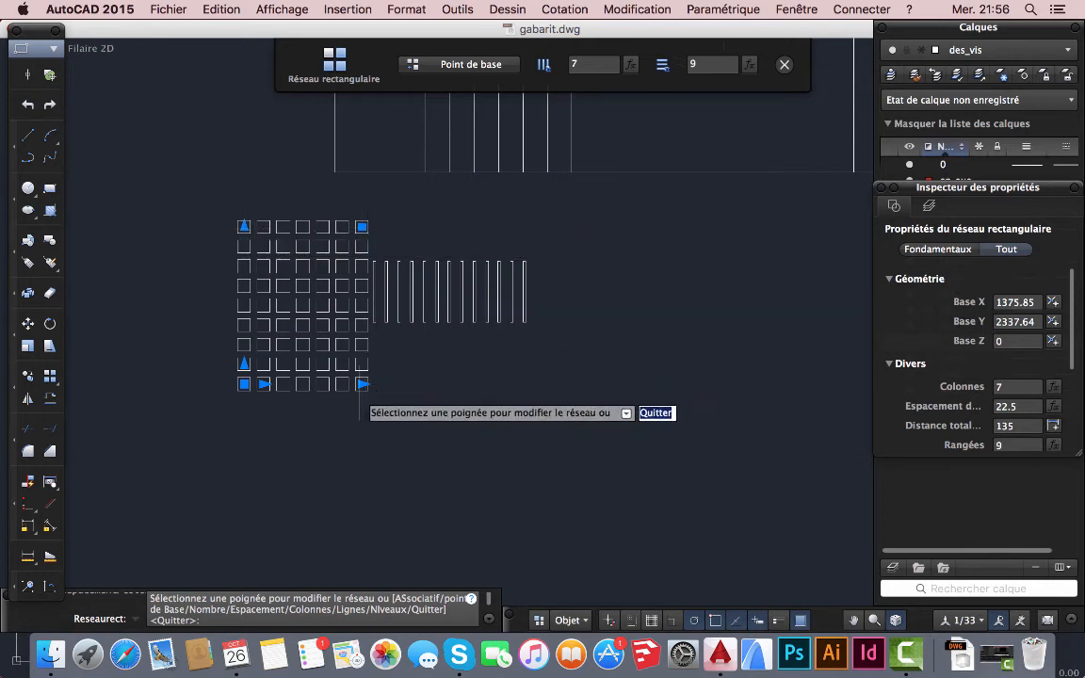
pyautogui.click(243, 227)
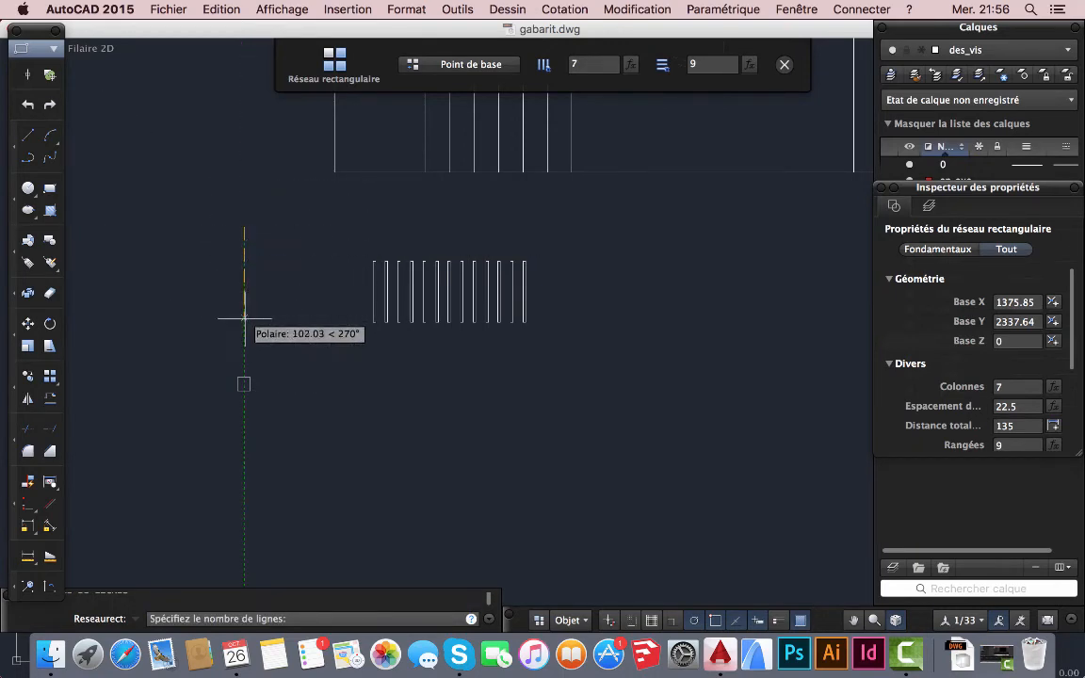
pyautogui.click(243, 322)
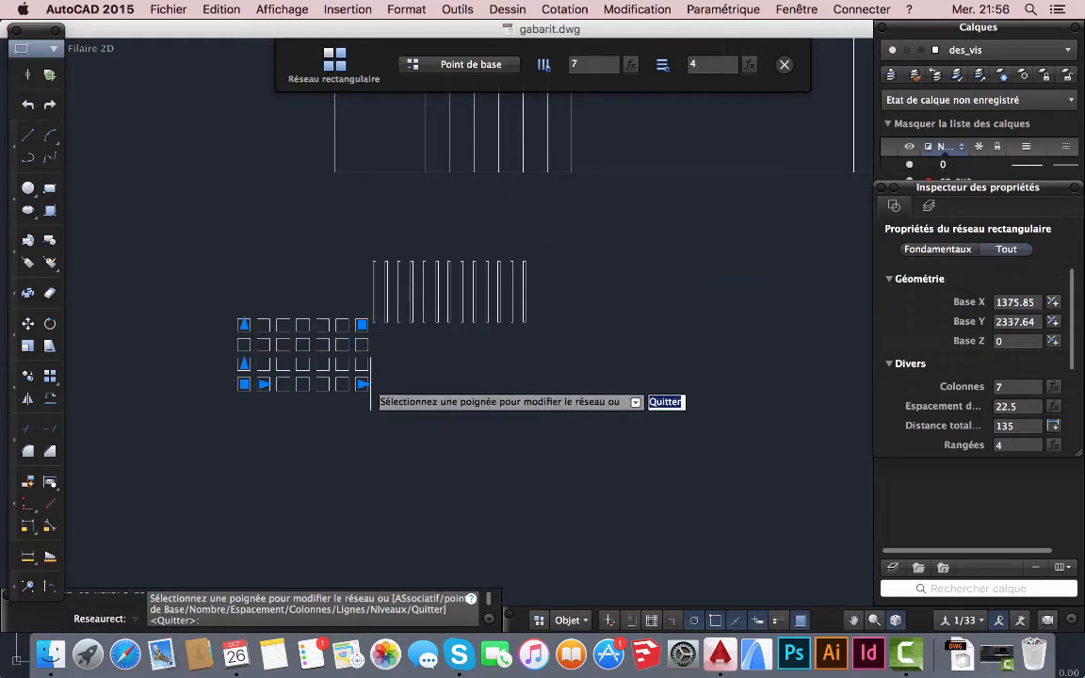
# - Stretch the array to 15 columns with its column-count grip, and shrink it to 5 columns
pyautogui.click(362, 384)
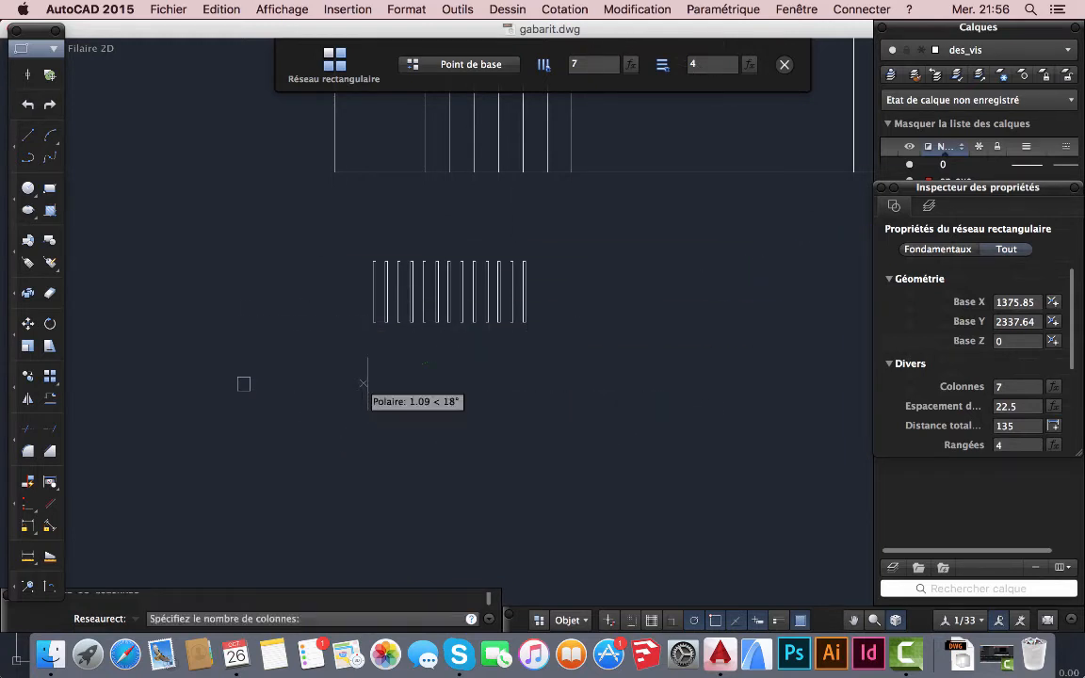
pyautogui.click(516, 396)
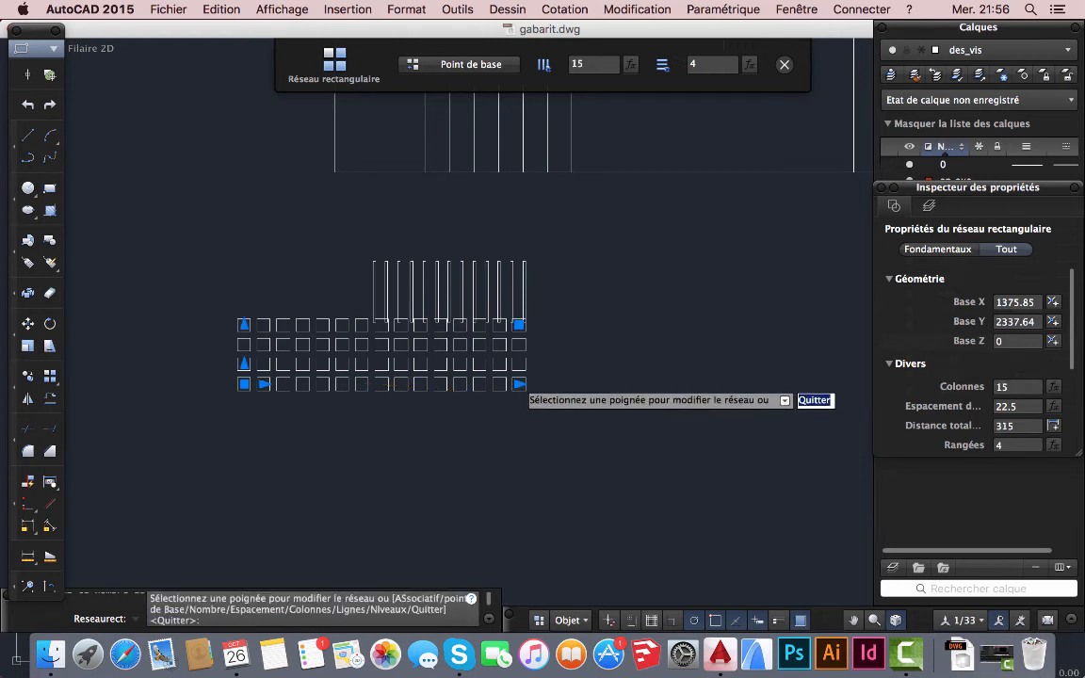
pyautogui.click(517, 383)
pyautogui.click(328, 384)
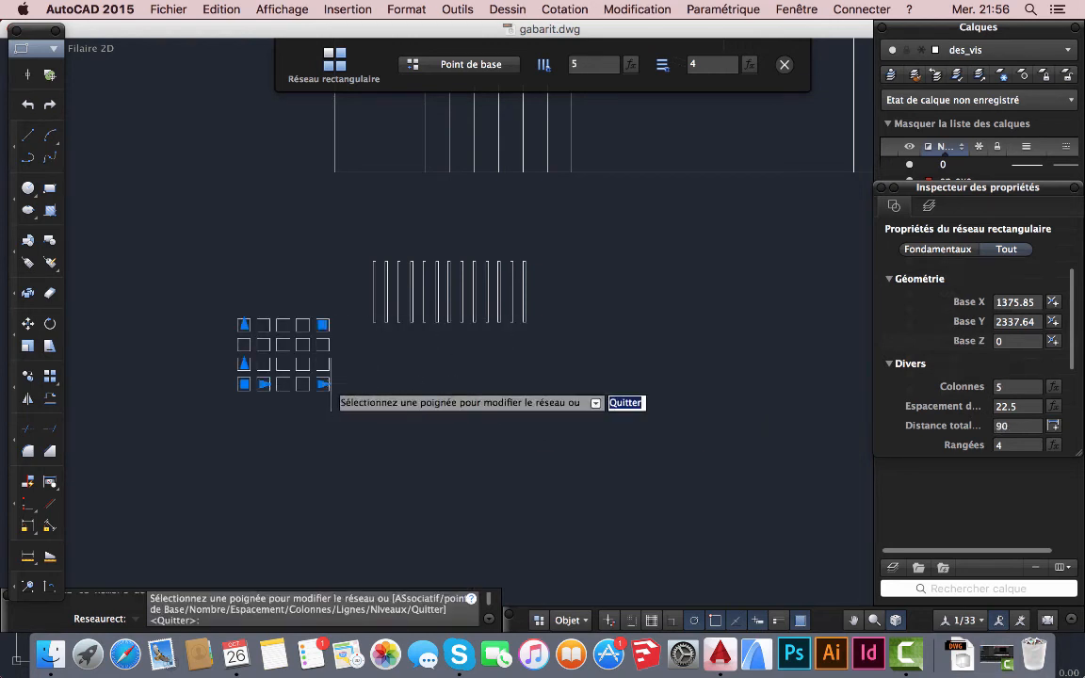
# - Set the array's row spacing to 100 using its row-spacing grip
pyautogui.scroll(3, 241, 412)
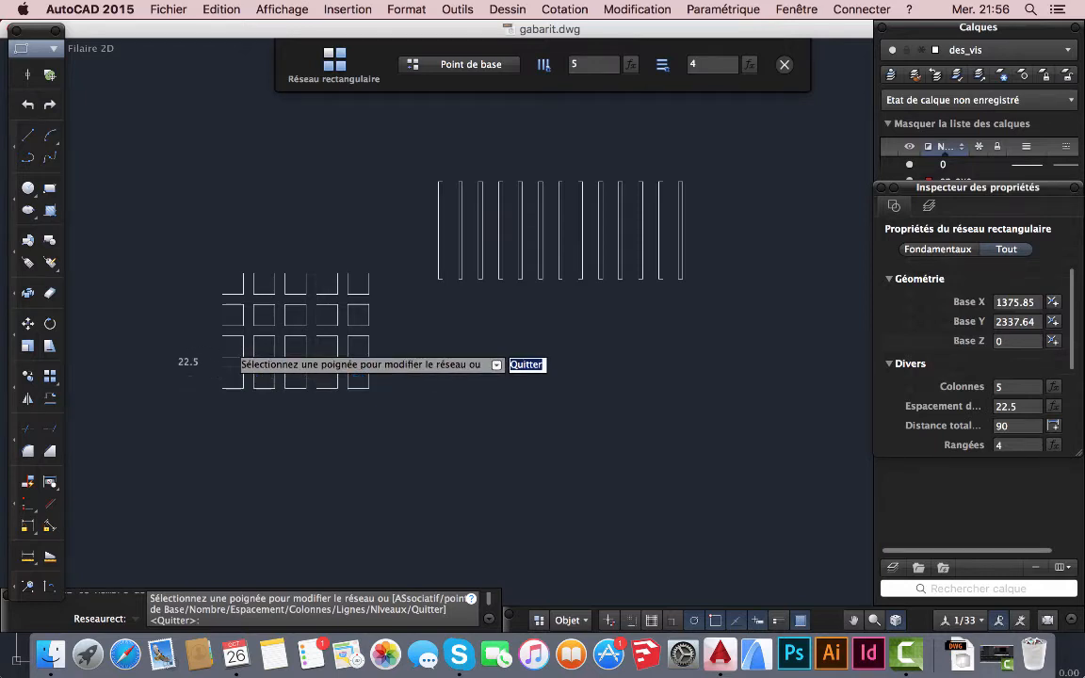
pyautogui.click(233, 346)
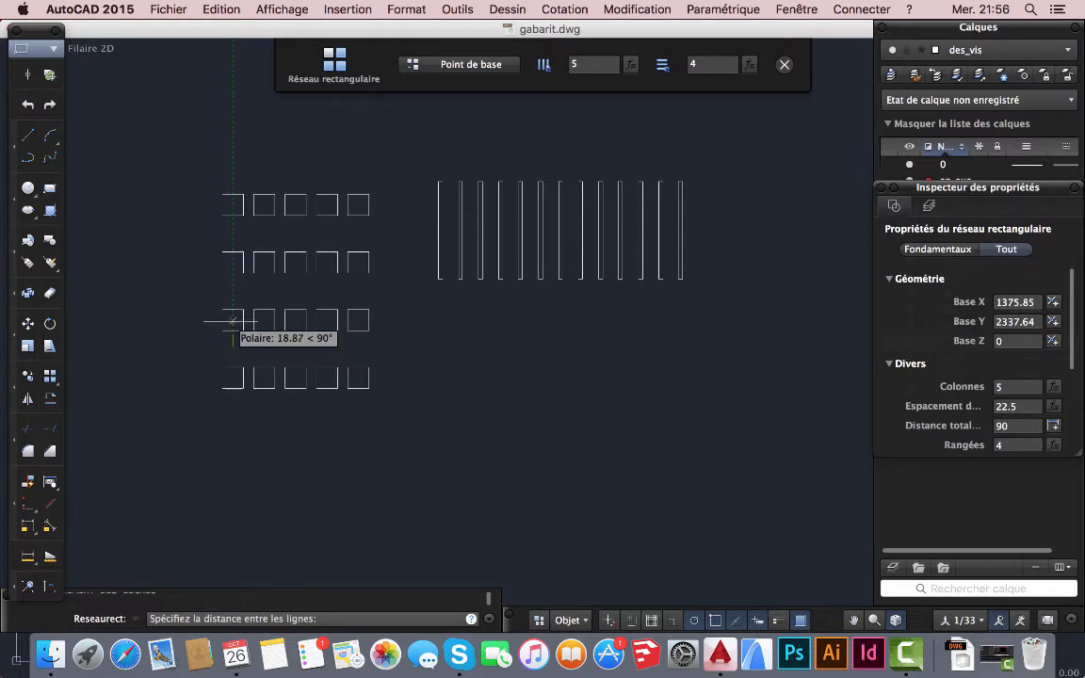
pyautogui.write('1')
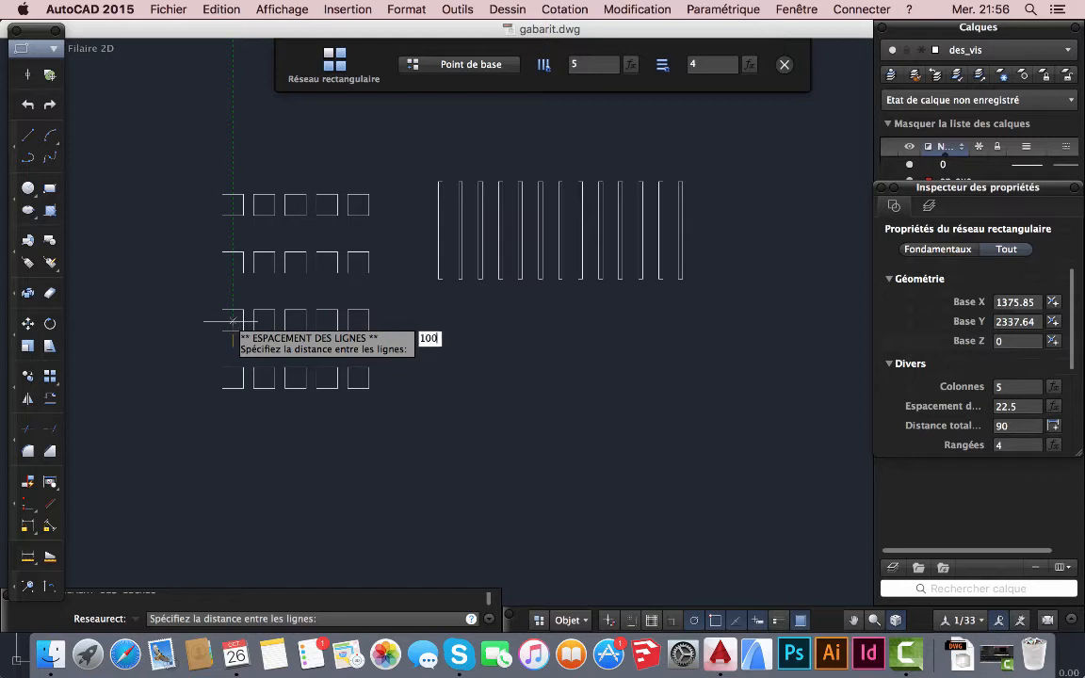
pyautogui.write('00')
pyautogui.press('Return')
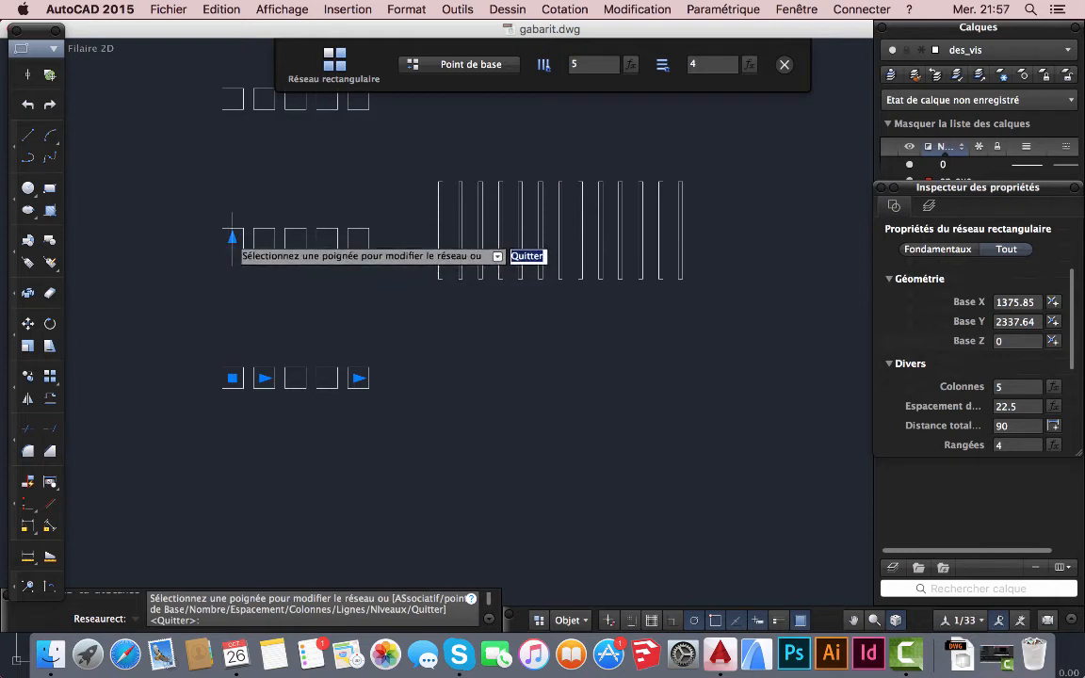
# - Set the array's column spacing to 50 using its column-spacing grip and finish the array
pyautogui.click(265, 378)
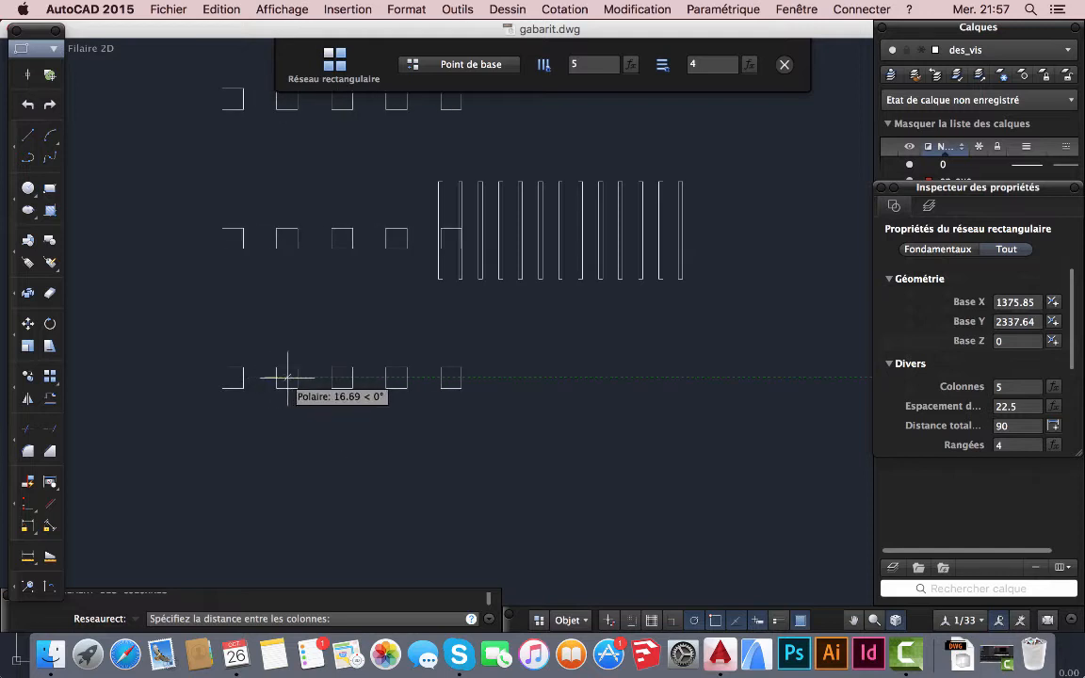
pyautogui.write('50')
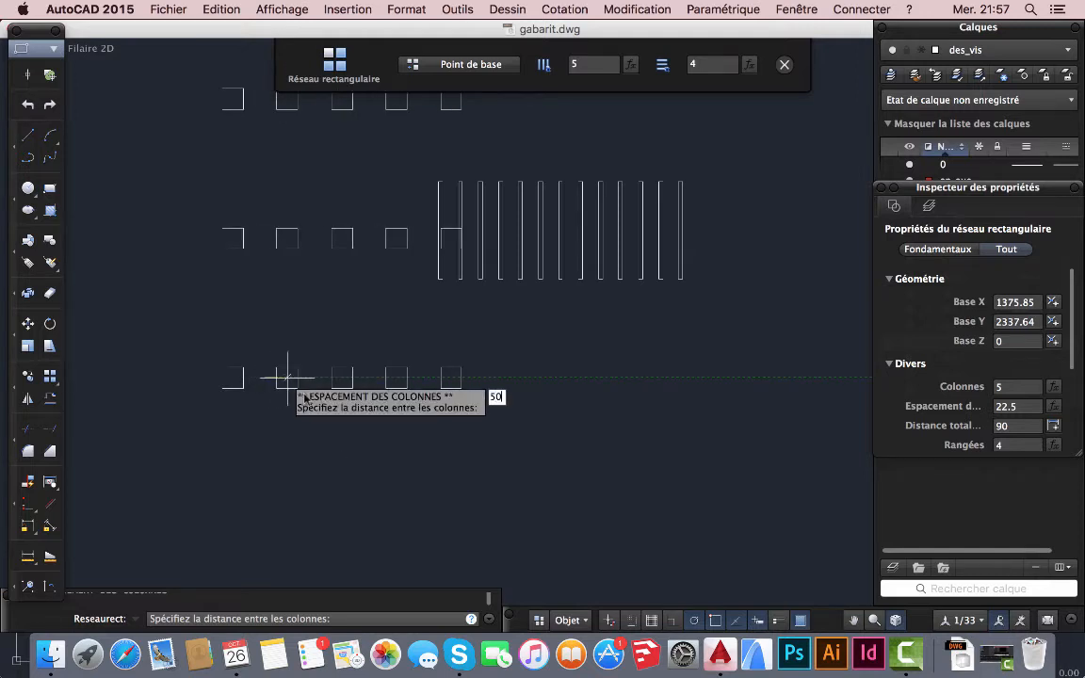
pyautogui.press('Return')
pyautogui.scroll(-5, 292, 434)
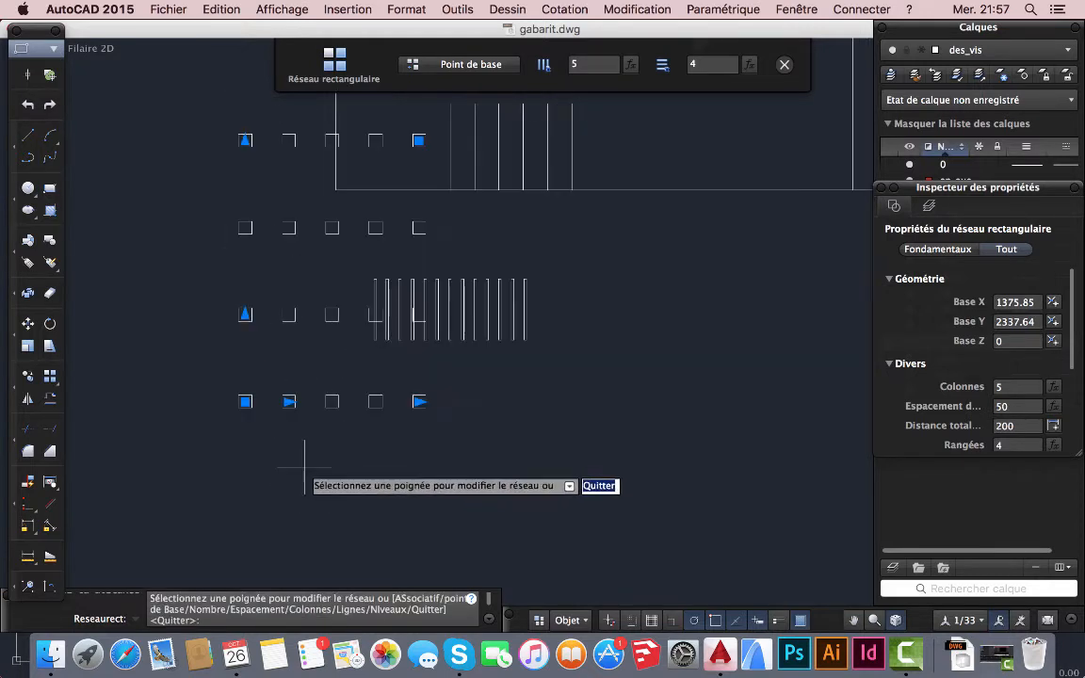
pyautogui.press('Return')
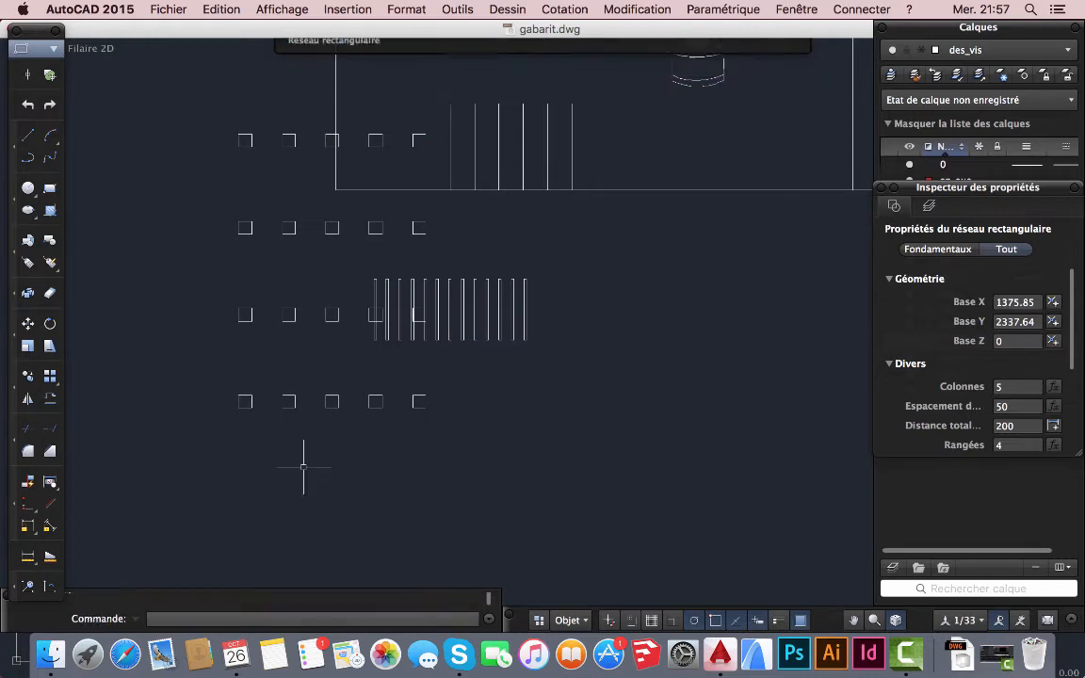
# - Move the array of squares from its lower-left corner to the empty area below the floor plan
pyautogui.click(245, 407)
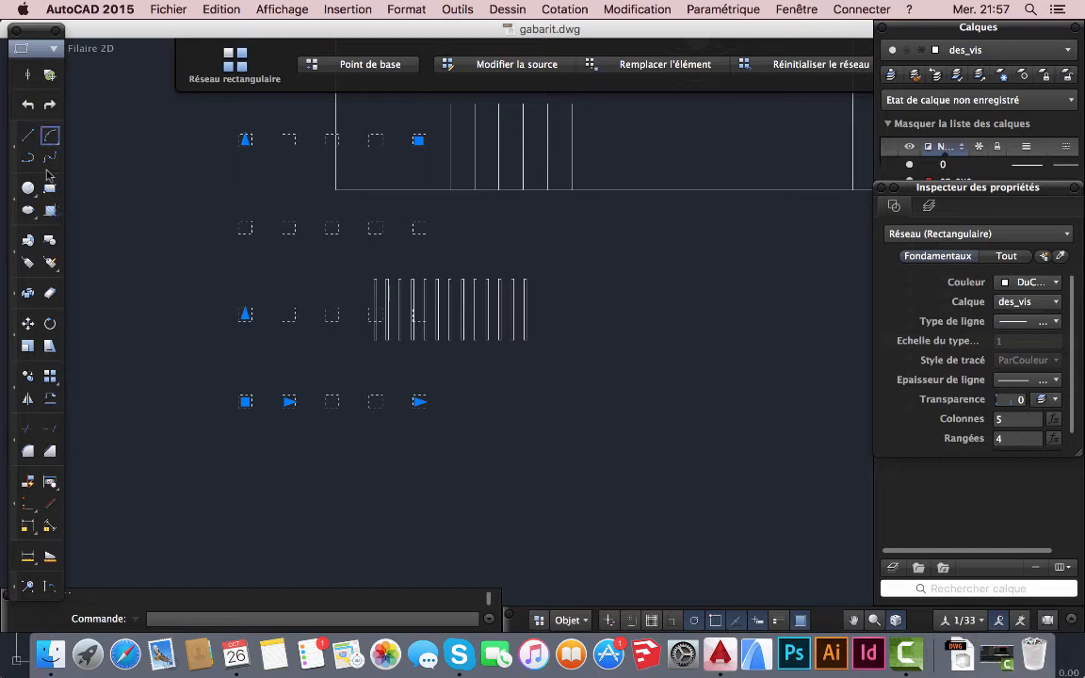
pyautogui.click(27, 323)
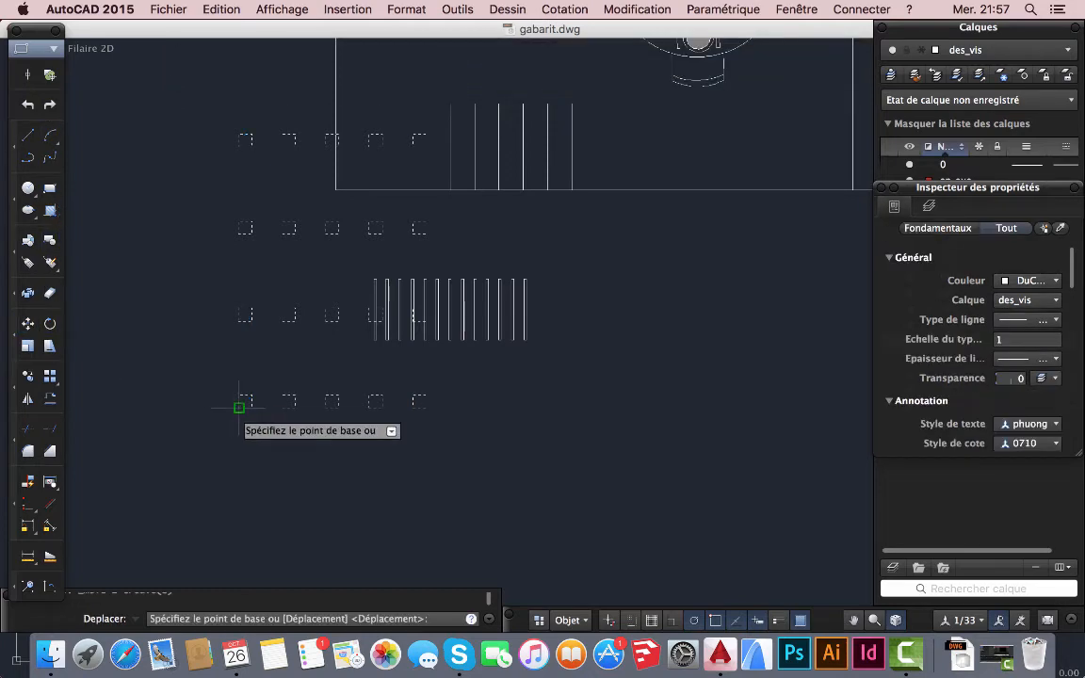
pyautogui.click(240, 406)
pyautogui.scroll(-5, 250, 394)
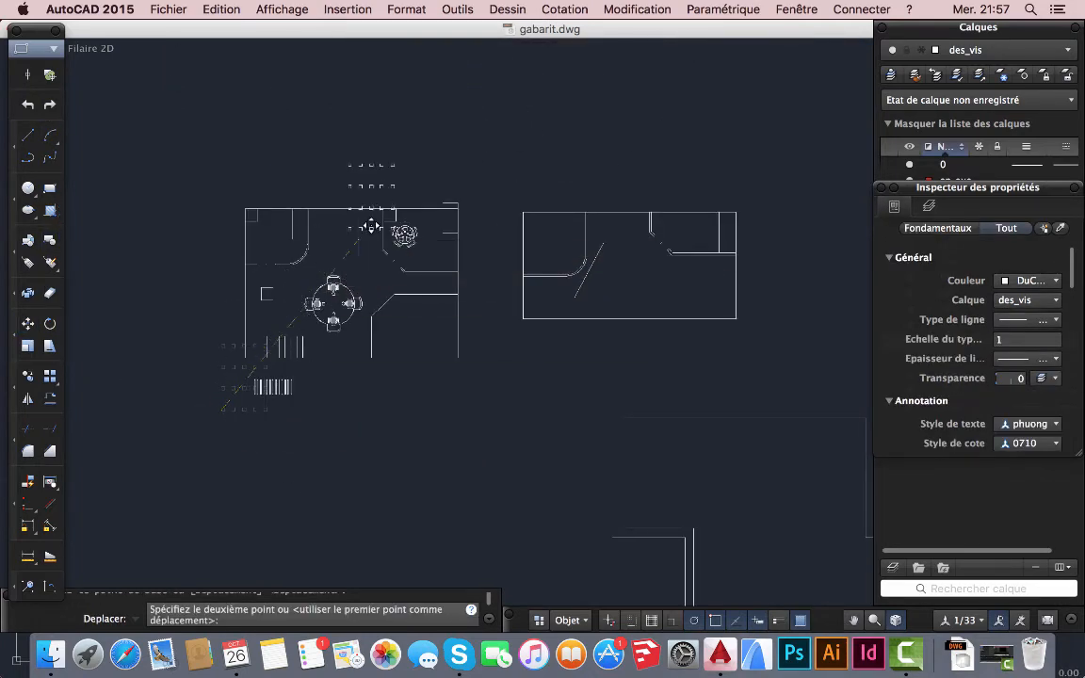
pyautogui.click(362, 467)
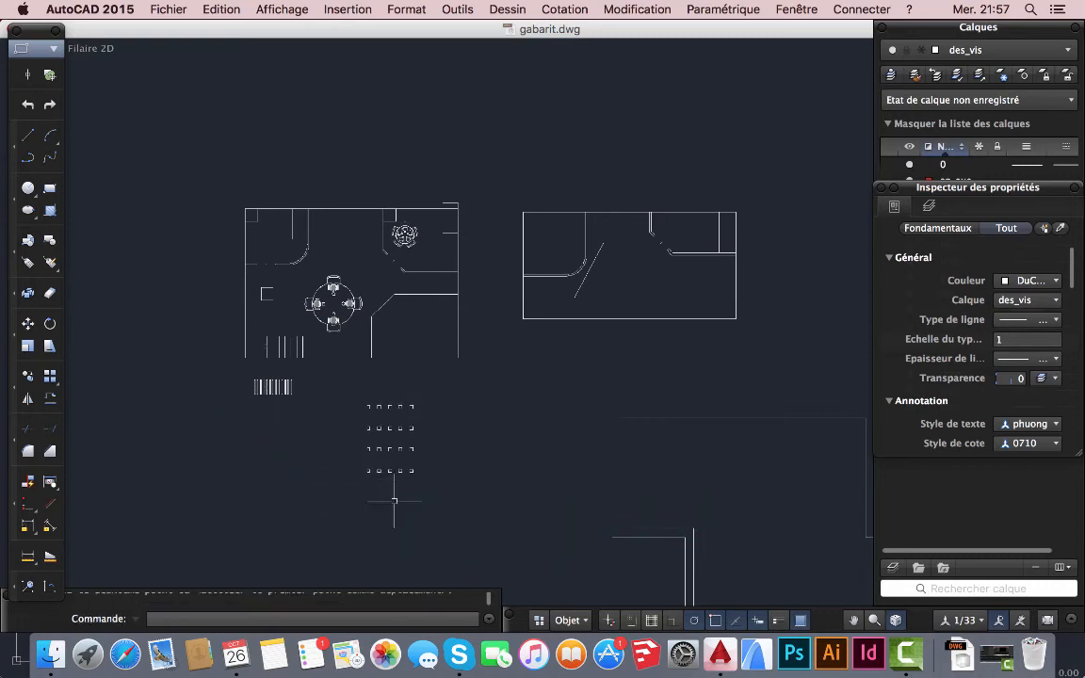
# - Select the array of squares and set its base point to the lower-left corner of its bottom-left square
pyautogui.scroll(4, 407, 491)
pyautogui.moveTo(407, 491)
pyautogui.mouseDown(button='middle')
pyautogui.moveTo(397, 468)
pyautogui.moveTo(427, 446)
pyautogui.mouseUp(button='middle')
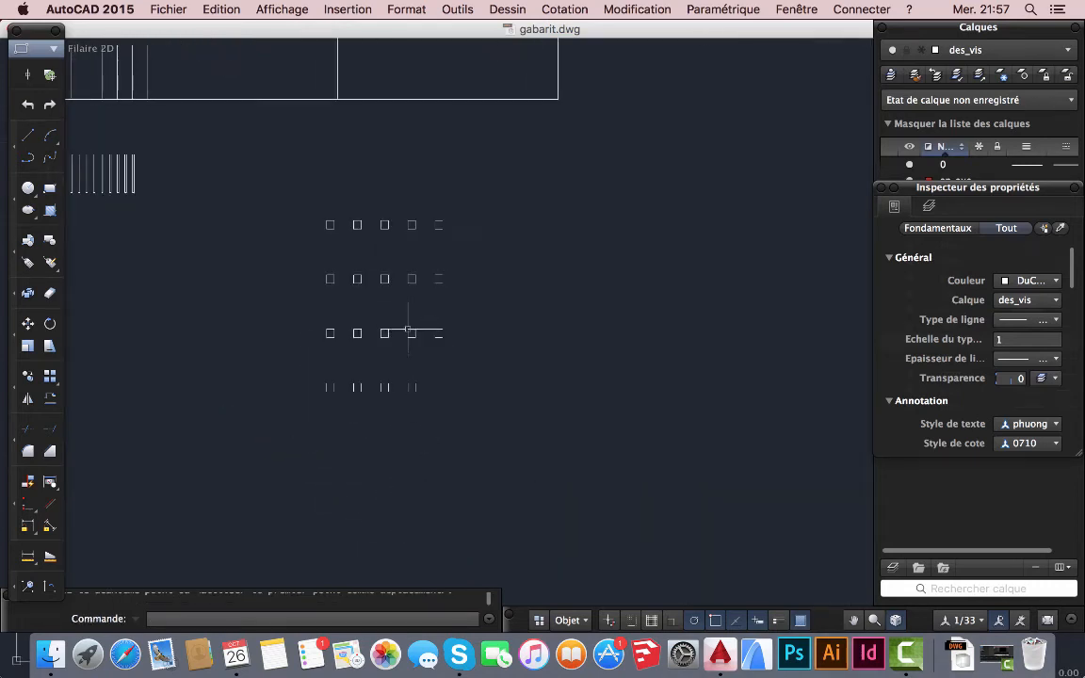
pyautogui.click(411, 228)
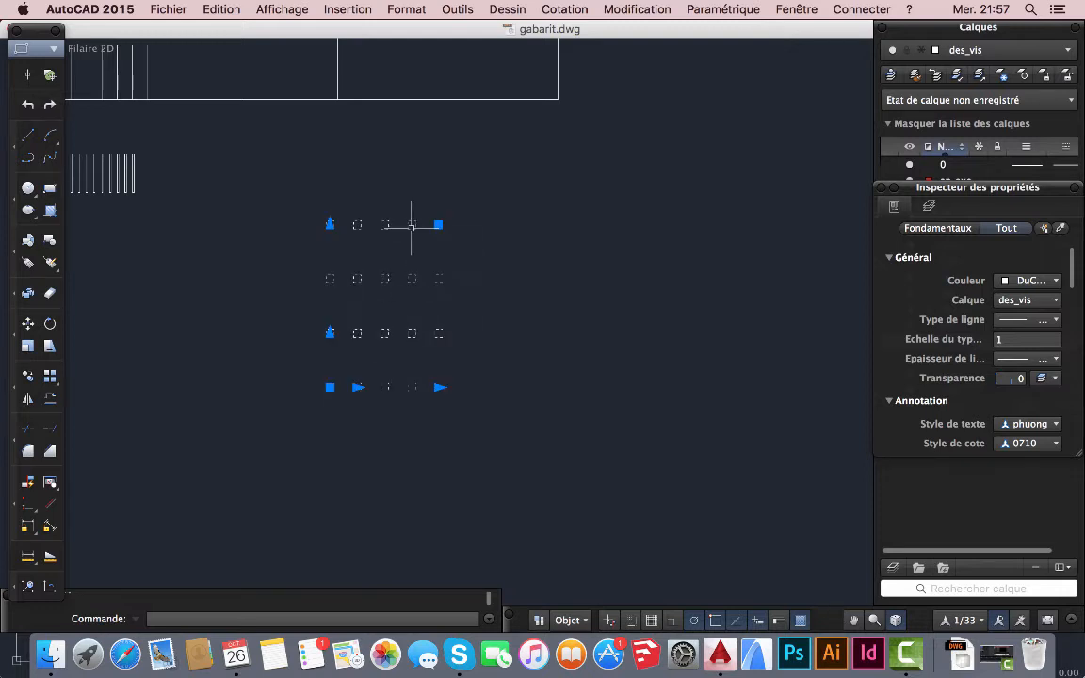
pyautogui.press('Escape')
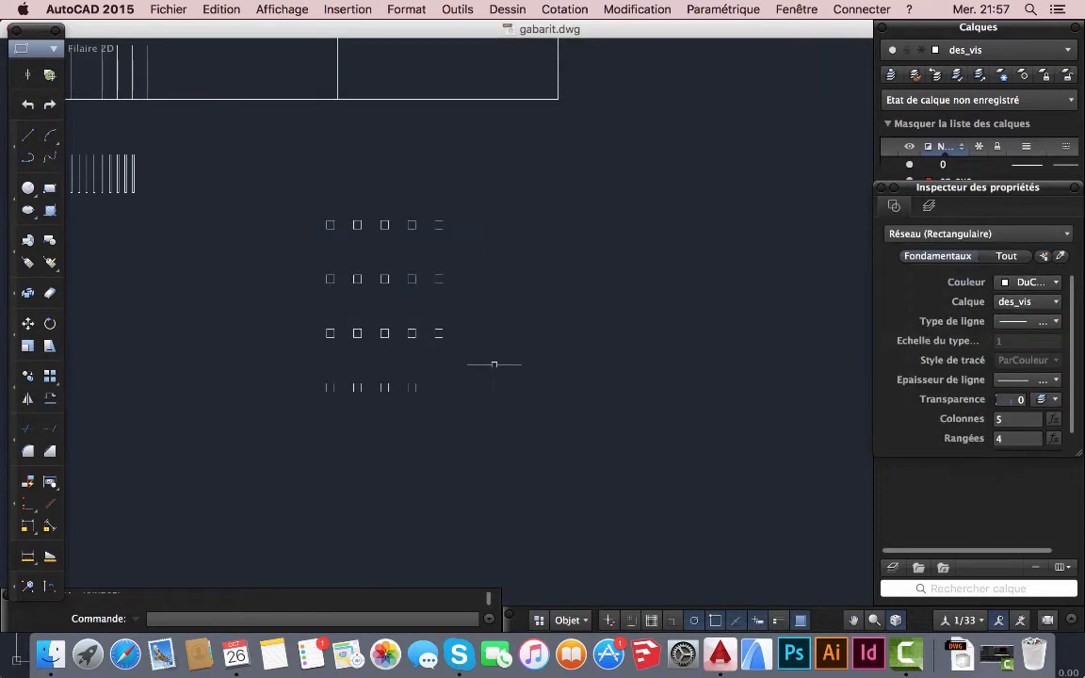
pyautogui.click(411, 224)
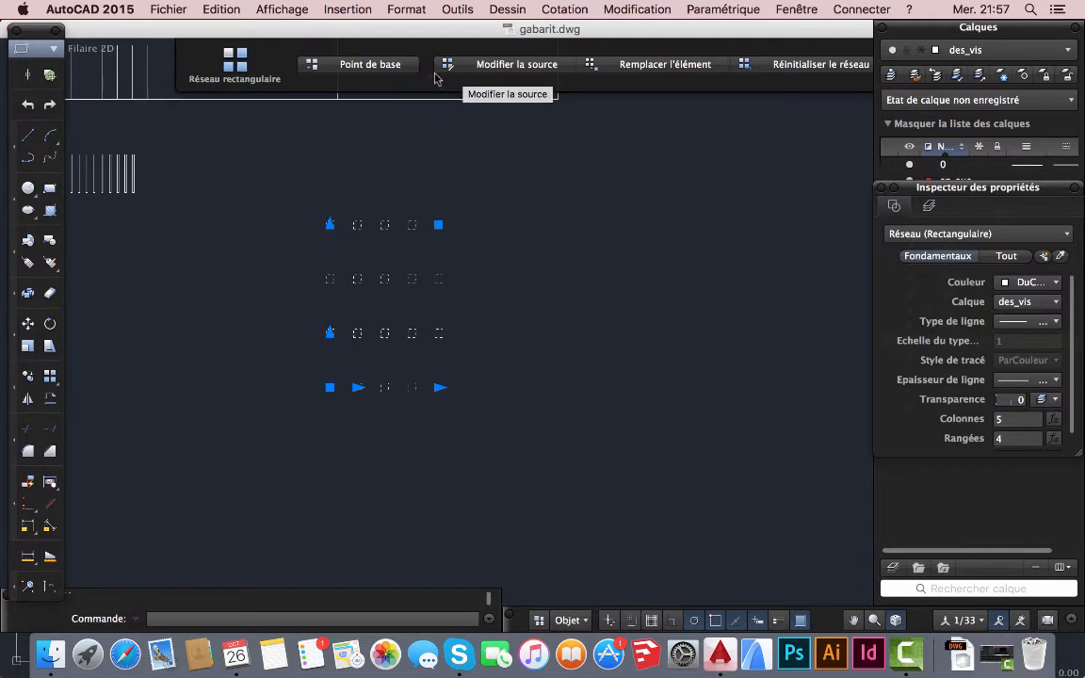
pyautogui.scroll(10, 325, 388)
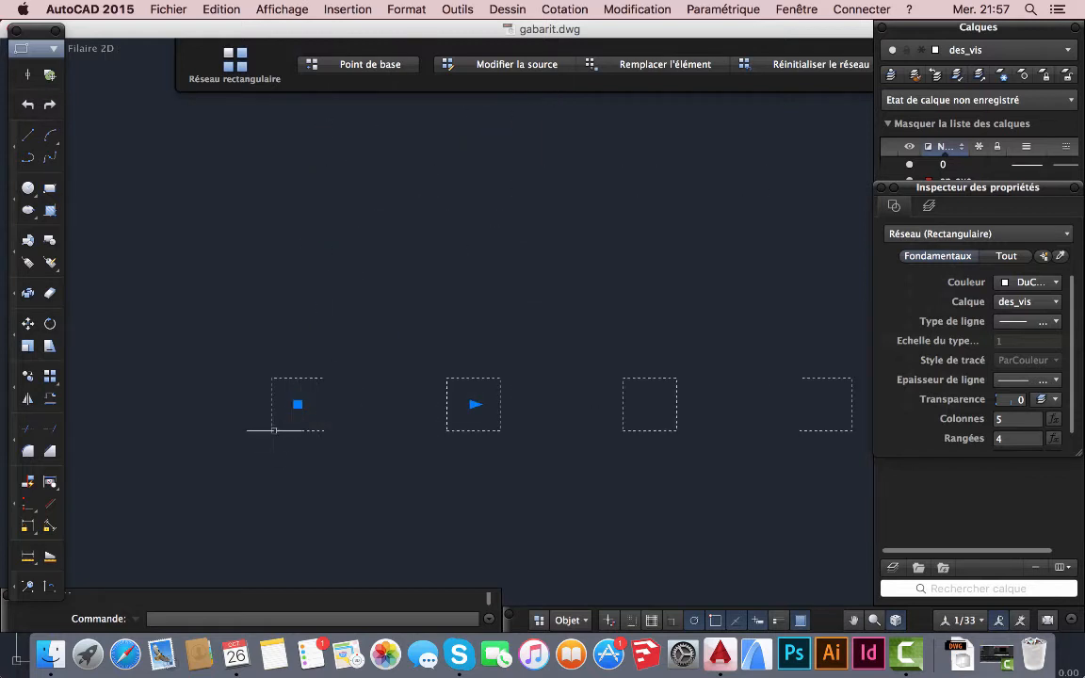
pyautogui.click(321, 66)
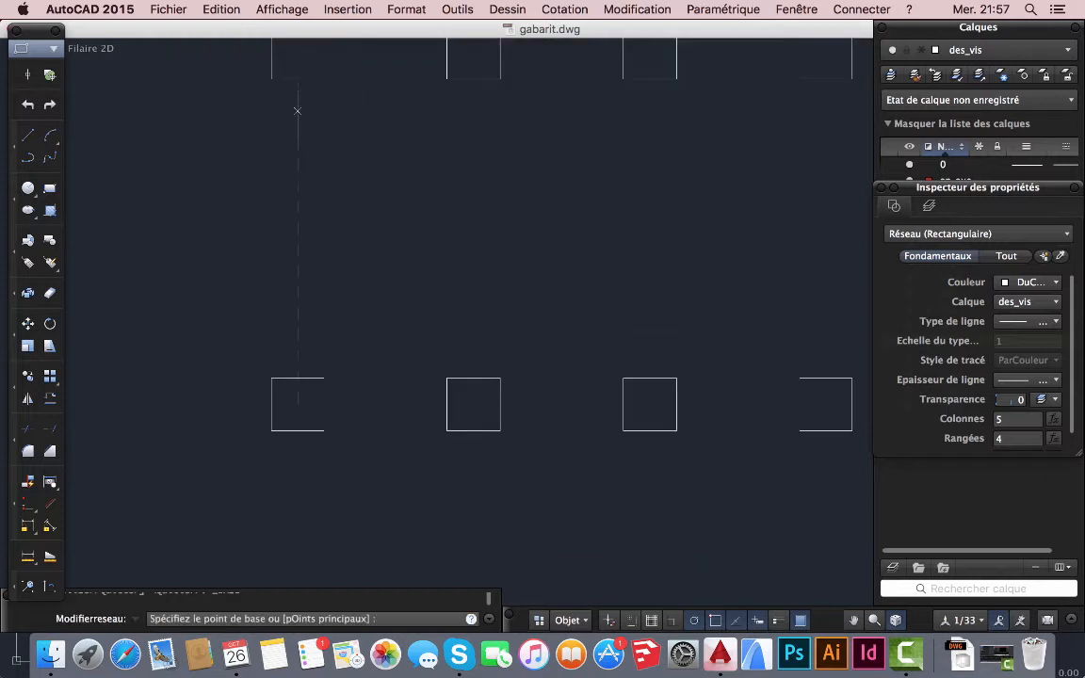
pyautogui.click(272, 430)
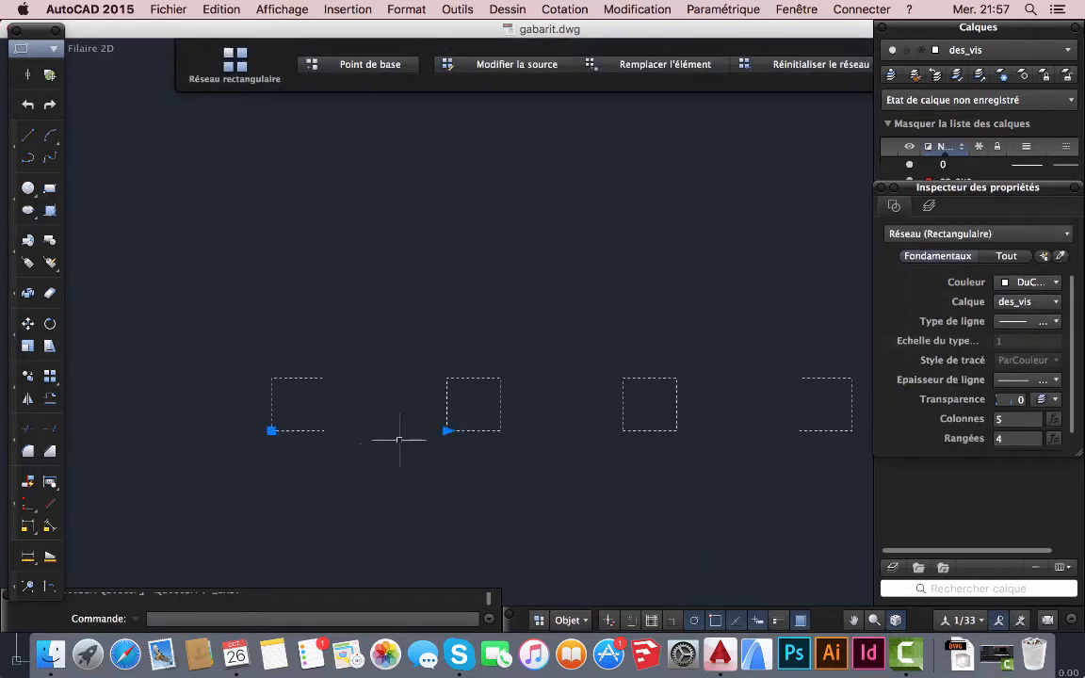
# - Open the array's source object for editing through the middle square of the second row from the top, accepting the array editing state
pyautogui.scroll(-7, 473, 424)
pyautogui.scroll(3, 414, 381)
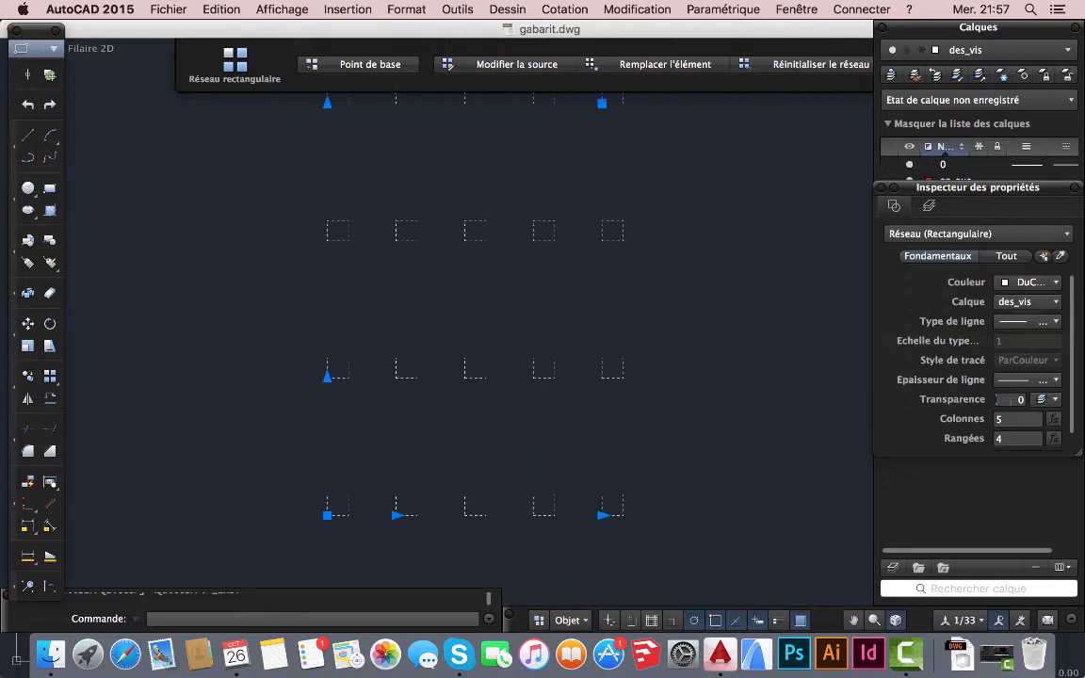
pyautogui.click(506, 66)
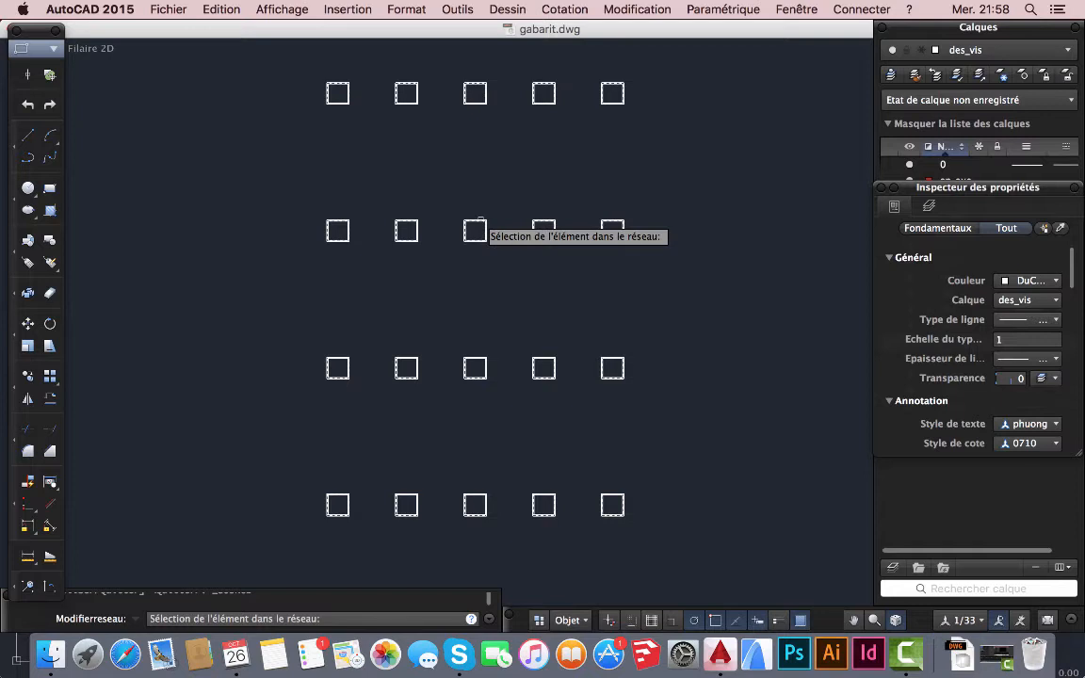
pyautogui.click(476, 224)
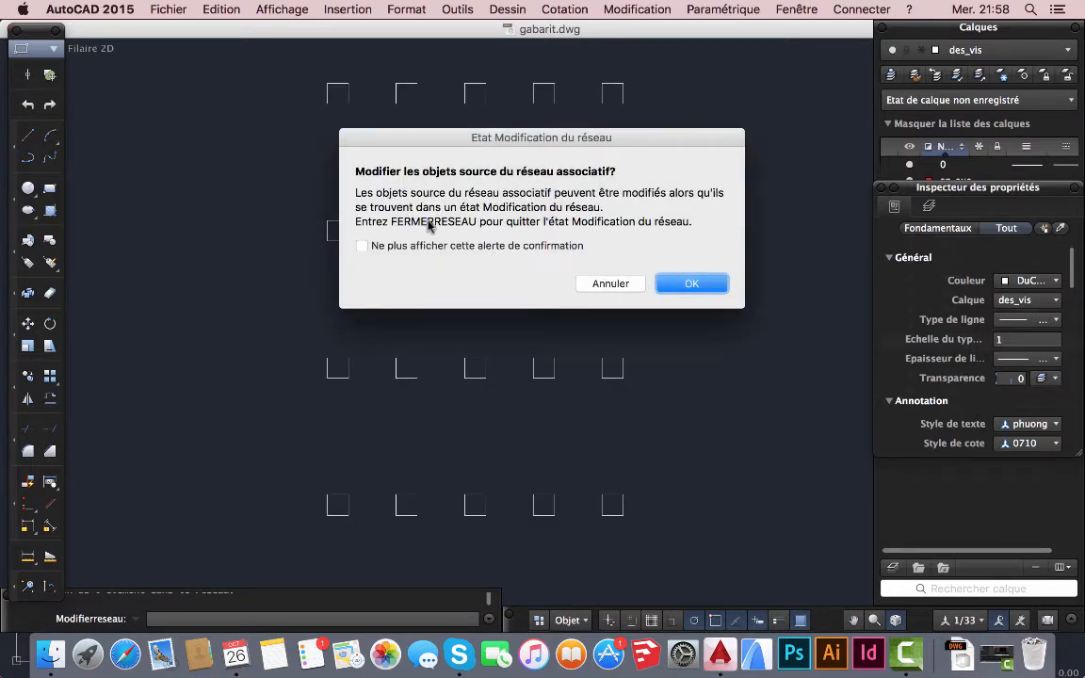
pyautogui.click(691, 284)
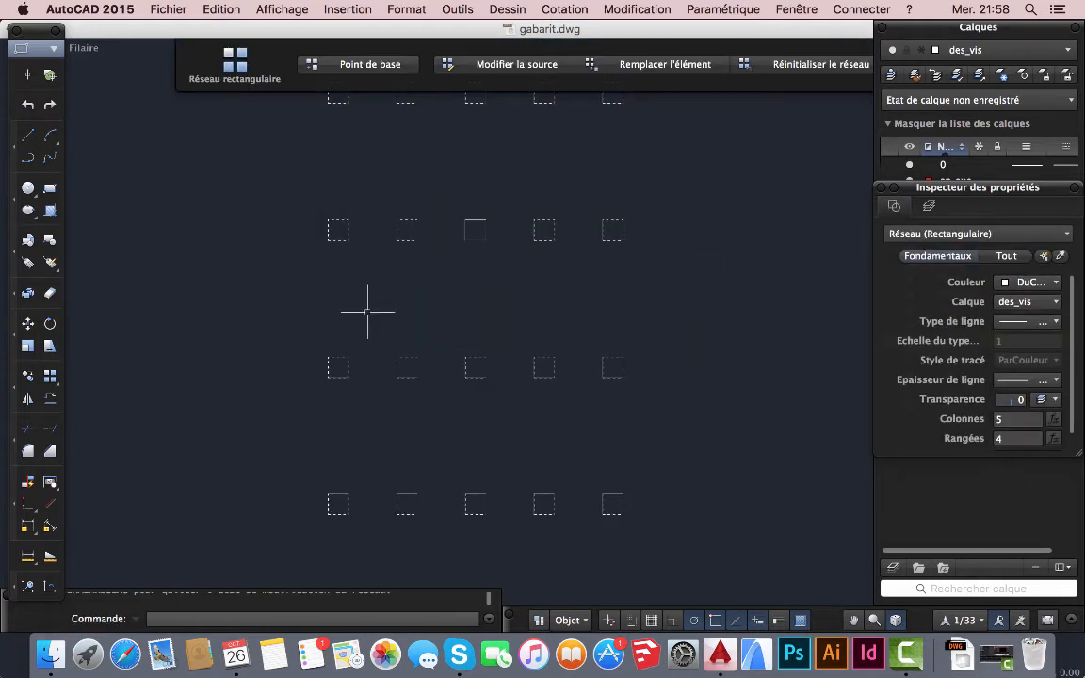
# - Stretch the upper edge of the source square slightly upward to make it a taller rectangle
pyautogui.scroll(2, 477, 240)
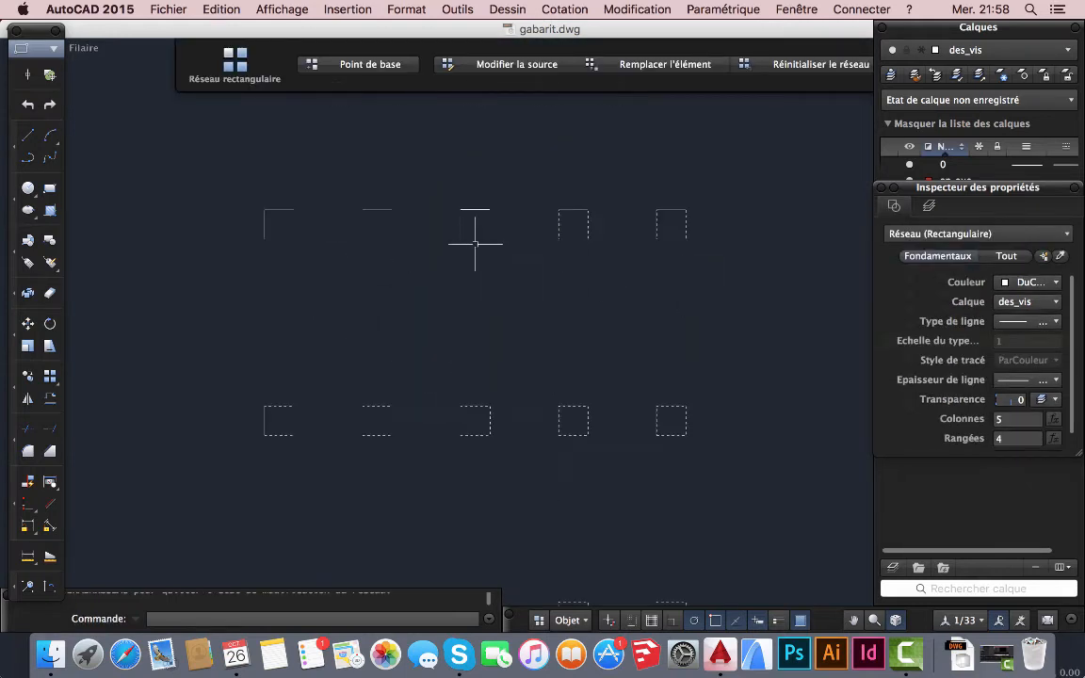
pyautogui.moveTo(484, 254); pyautogui.dragTo(417, 321, button='middle')
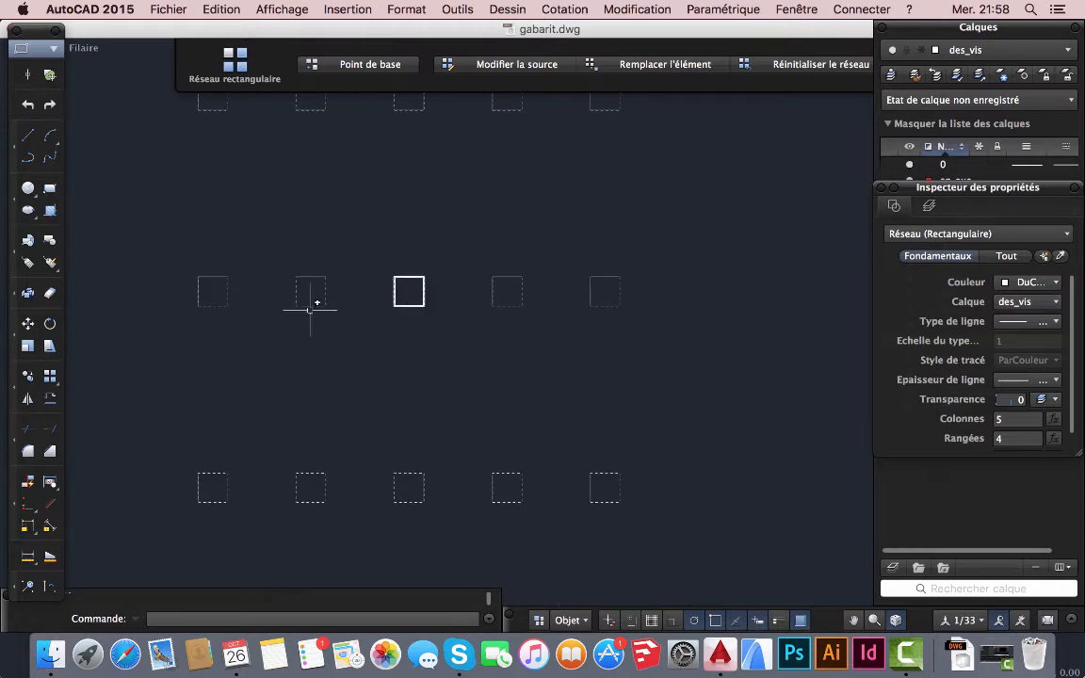
pyautogui.scroll(2, 414, 288)
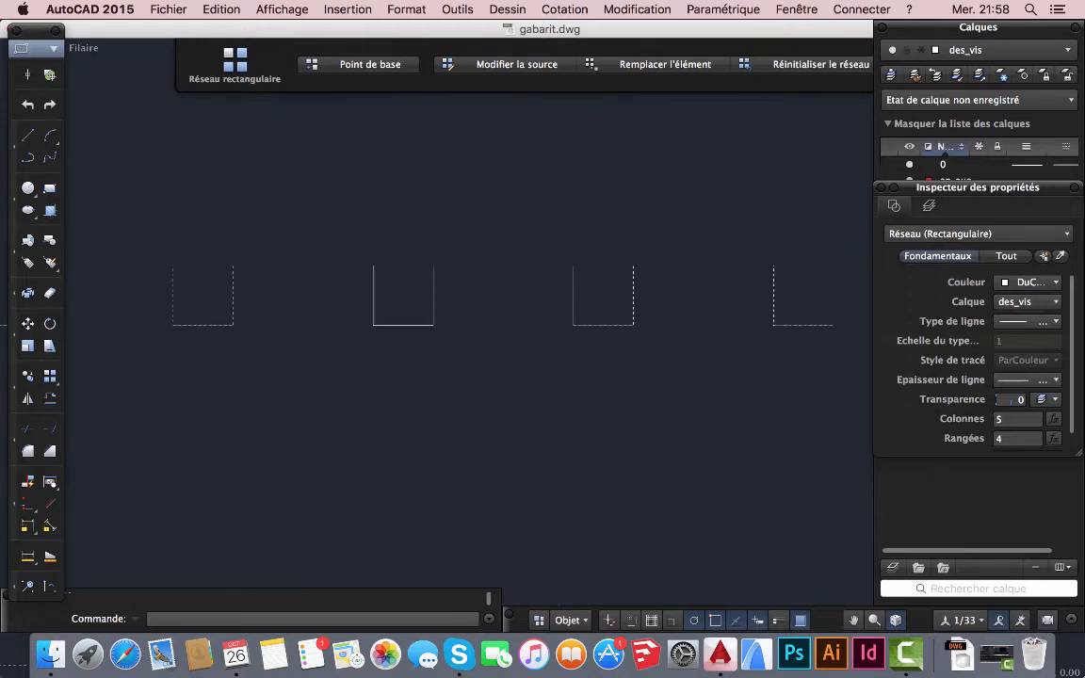
pyautogui.click(405, 267)
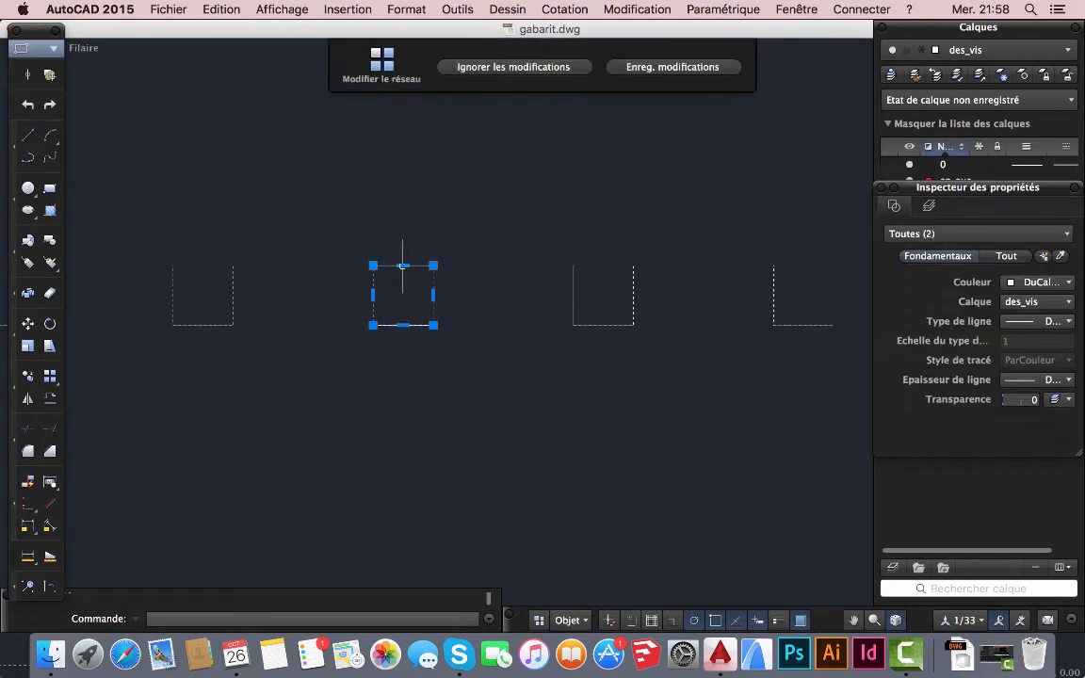
pyautogui.click(403, 267)
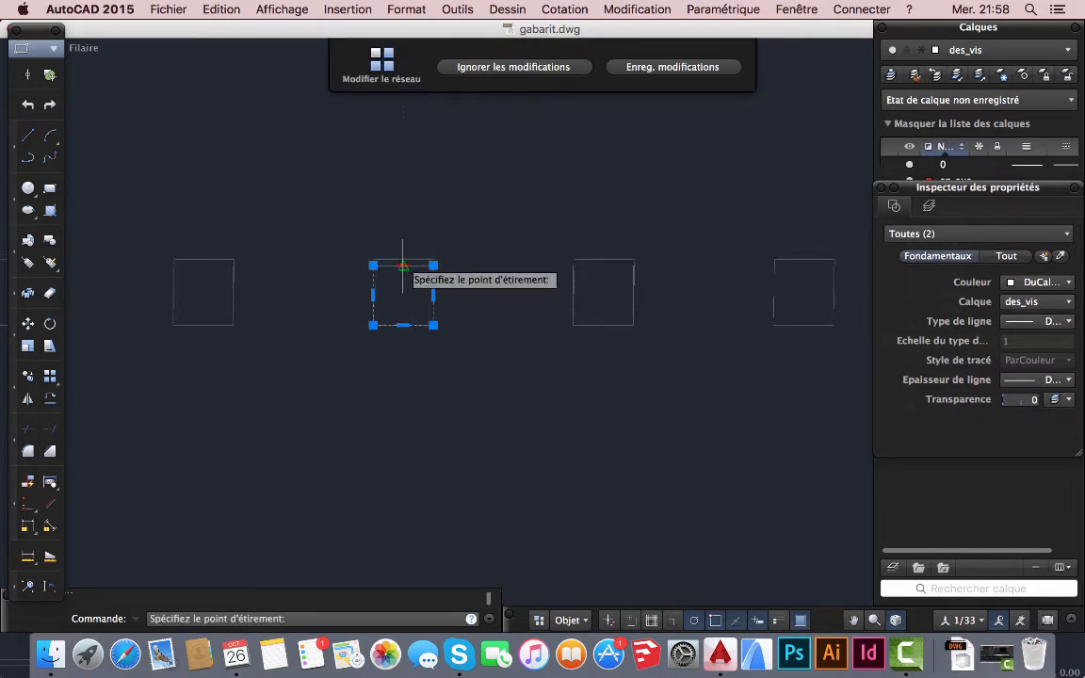
pyautogui.click(403, 257)
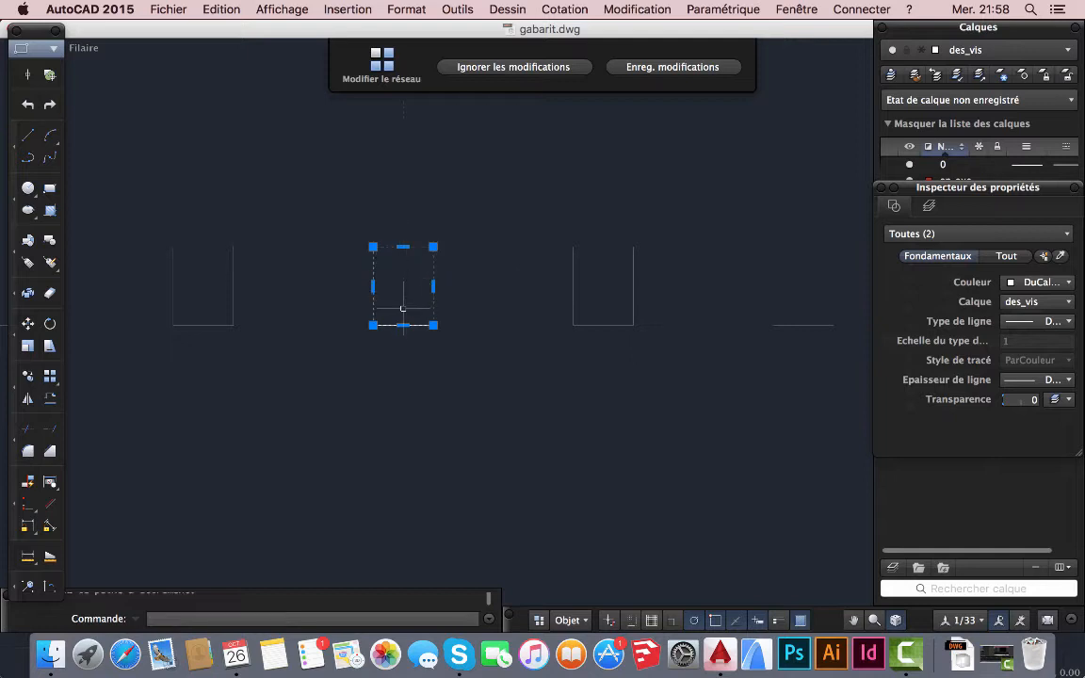
# - Convert the lower edge of the source rectangle to a shallow arc curving into the shape
pyautogui.moveTo(404, 325)
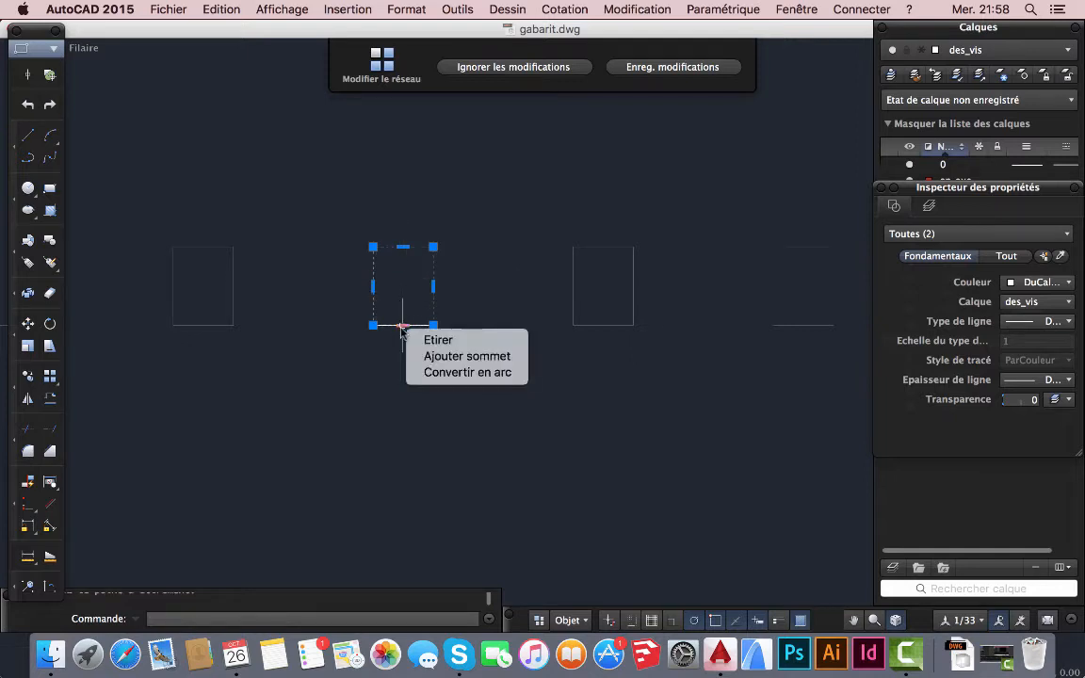
pyautogui.click(438, 373)
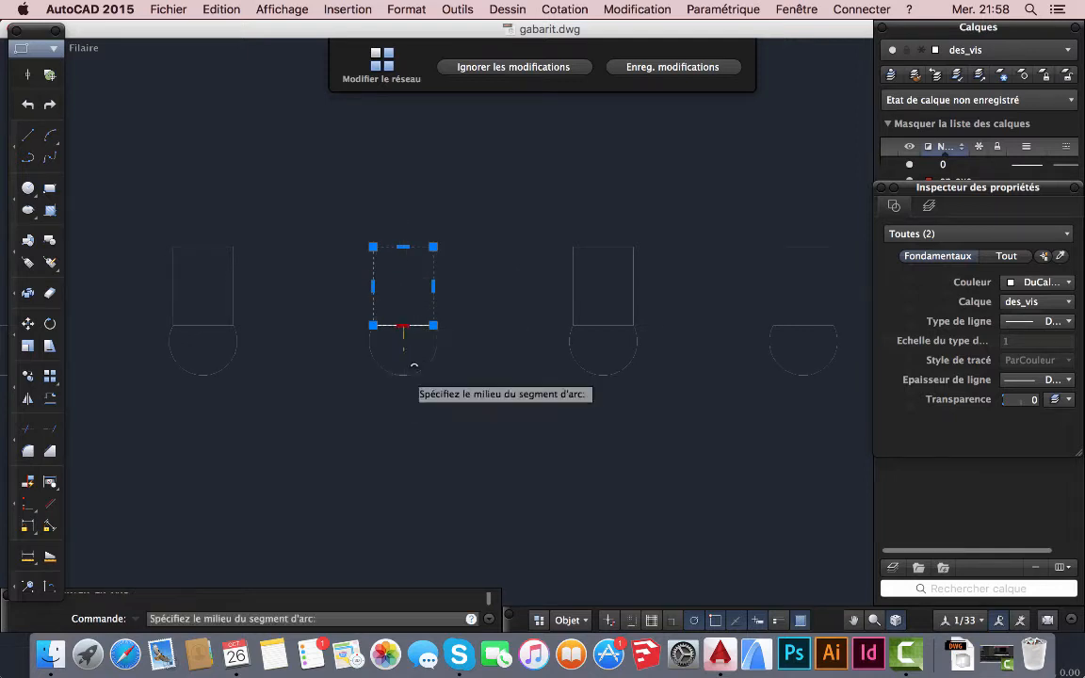
pyautogui.click(403, 310)
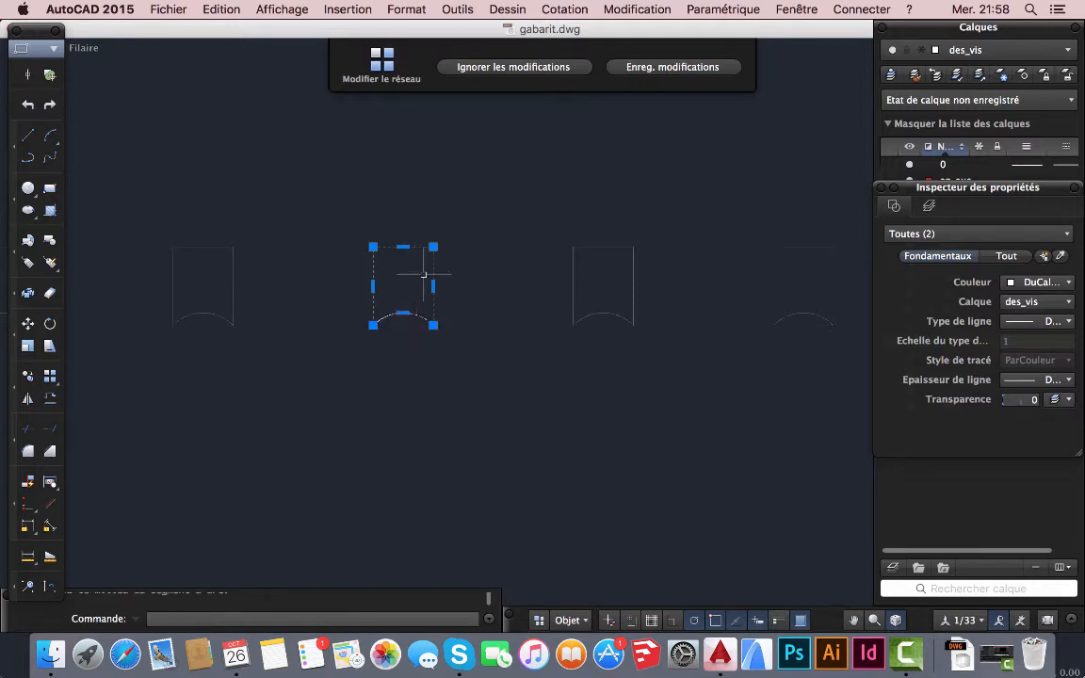
# - Draw a circle with a radius of about 4.9 inside the upper part of the source shape
pyautogui.click(28, 187)
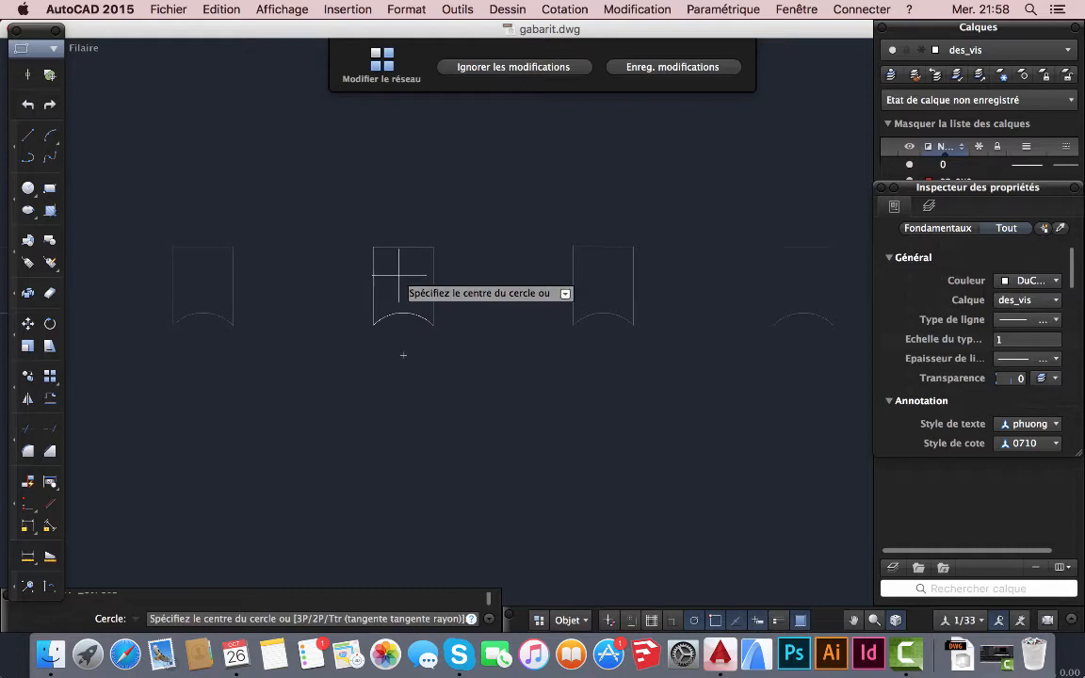
pyautogui.click(399, 274)
pyautogui.click(415, 288)
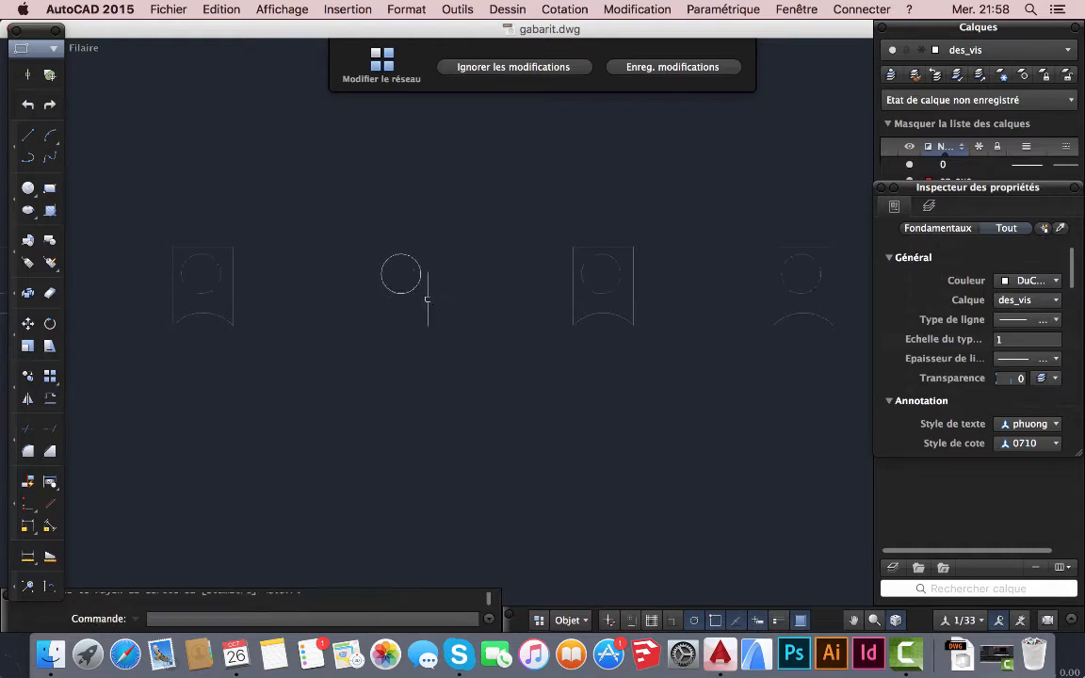
# - Save the source shape's modifications to the whole array and leave the array editing state
pyautogui.scroll(-3, 768, 292)
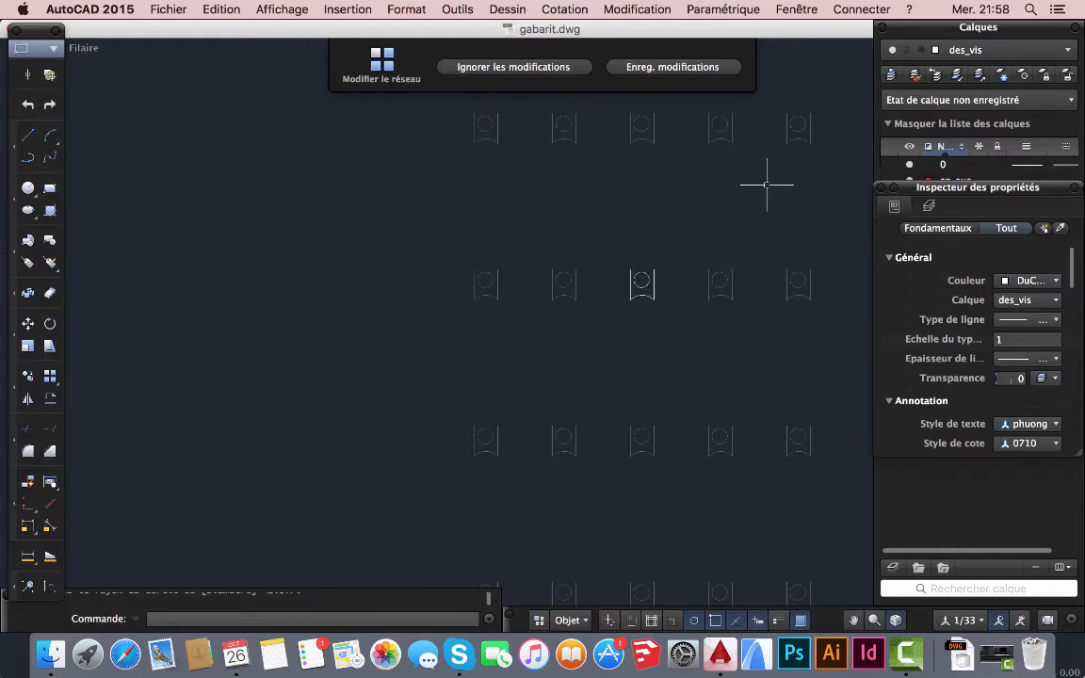
pyautogui.scroll(3, 608, 402)
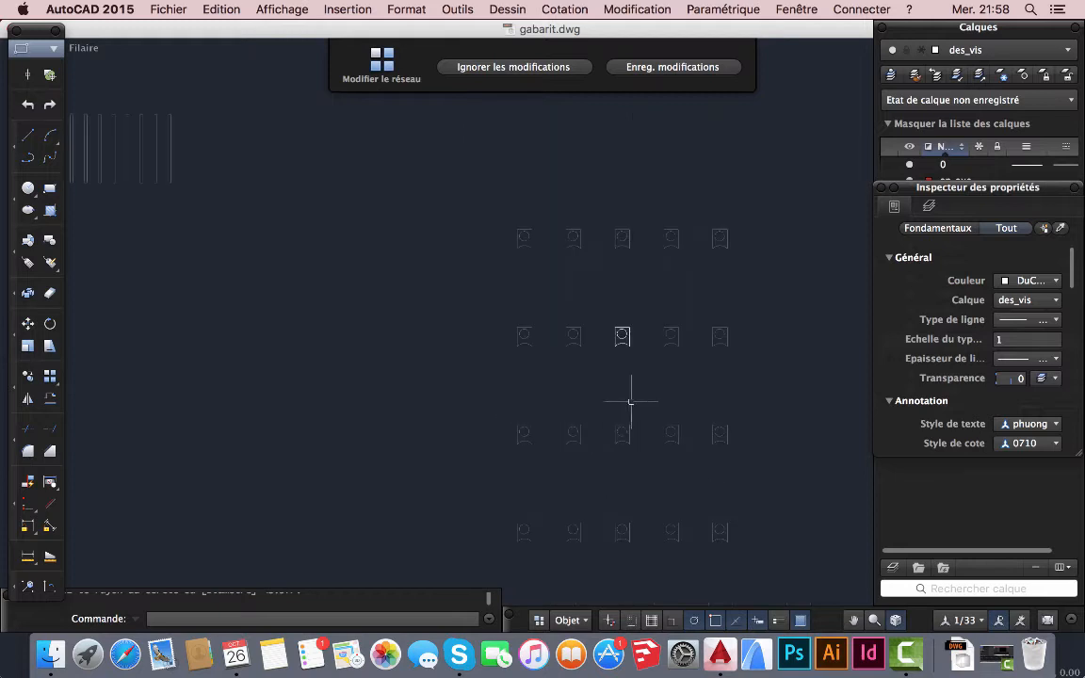
pyautogui.moveTo(558, 421); pyautogui.dragTo(563, 448, button='middle')
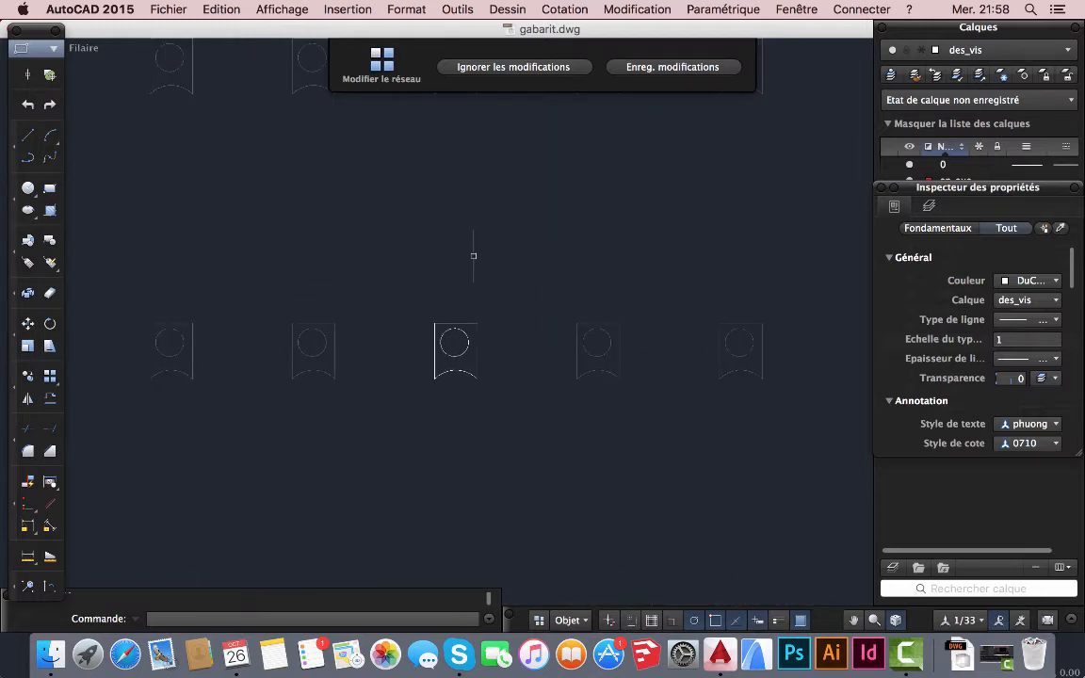
pyautogui.click(665, 68)
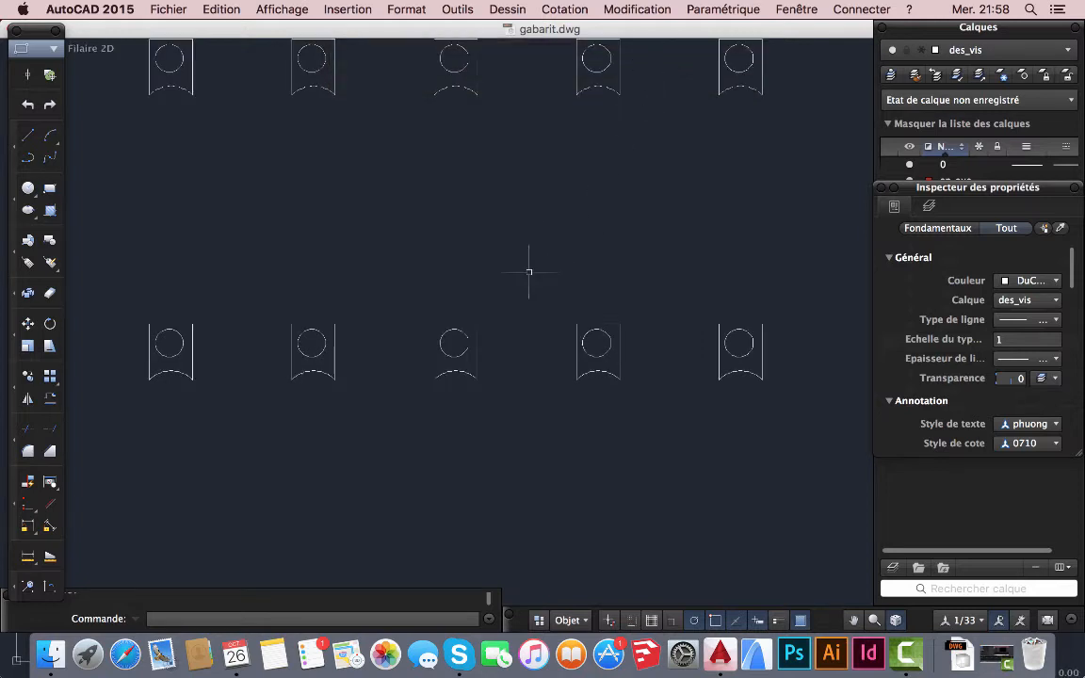
# - Draw a separate small circle in the empty area left of the array's second row from the top
pyautogui.scroll(-5, 526, 266)
pyautogui.scroll(3, 516, 314)
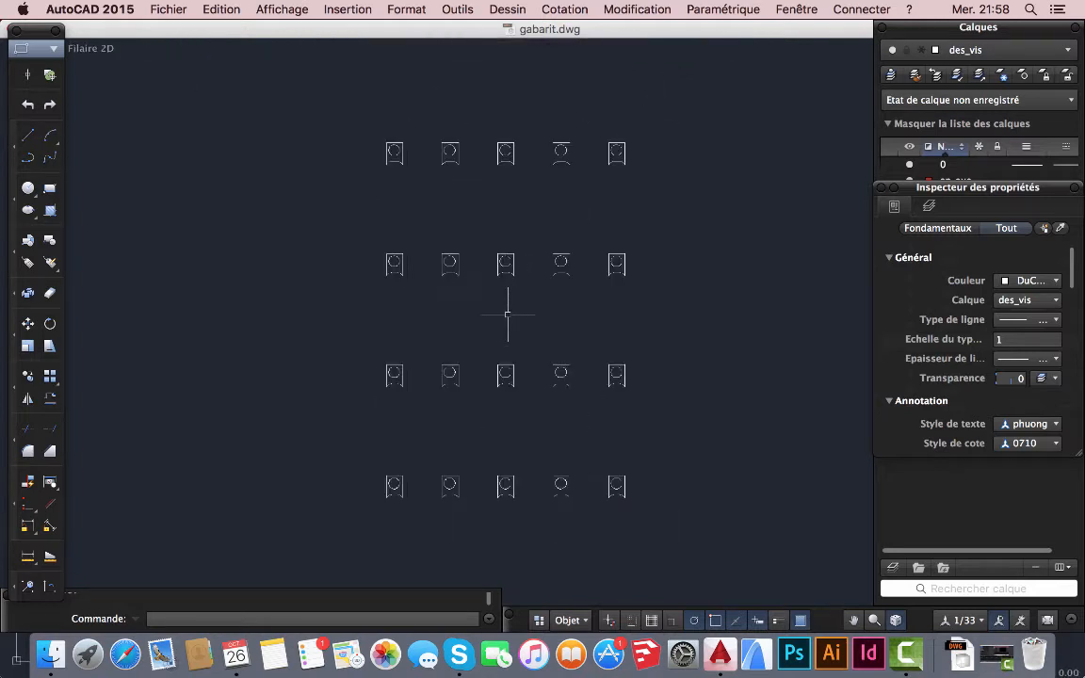
pyautogui.scroll(2, 523, 292)
pyautogui.scroll(-2, 500, 281)
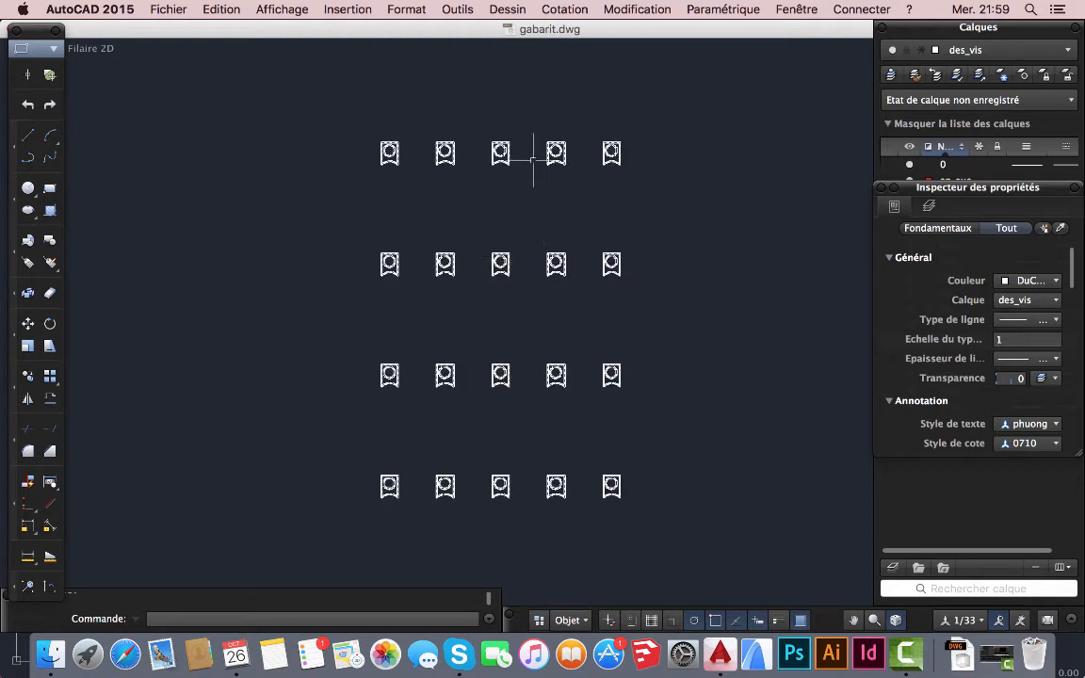
pyautogui.click(28, 187)
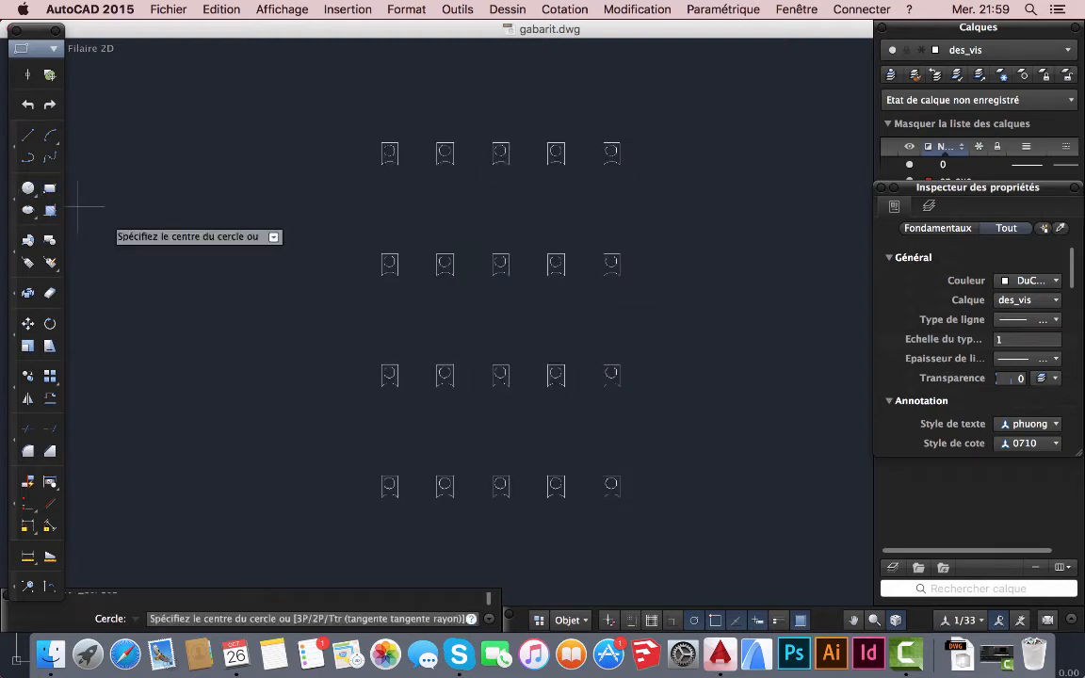
pyautogui.click(310, 267)
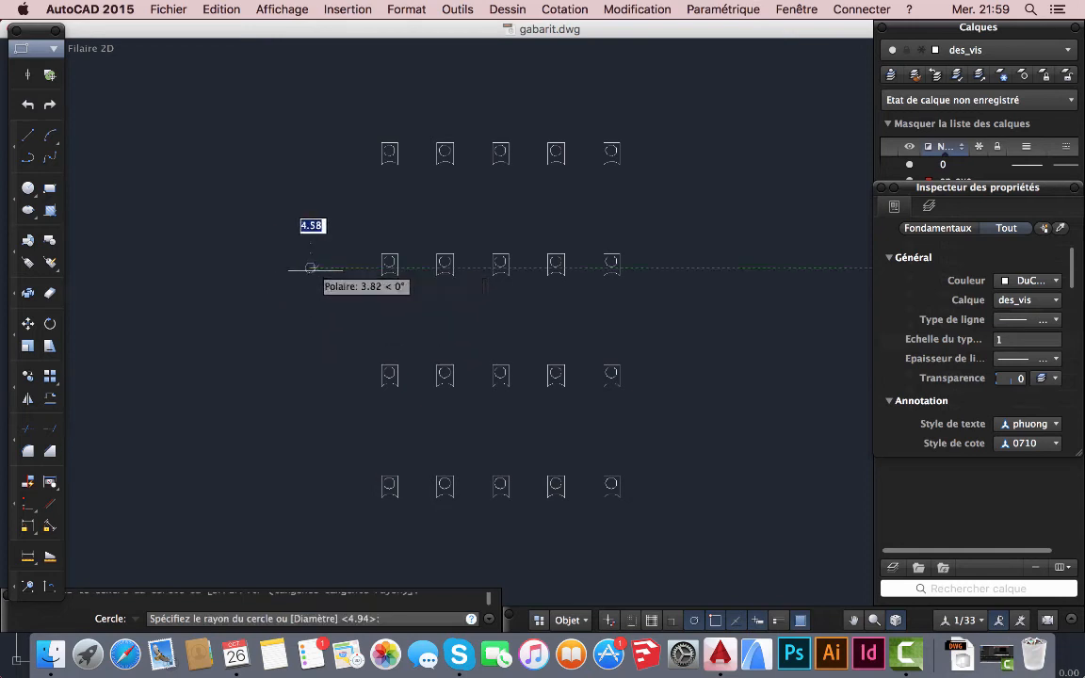
pyautogui.click(317, 267)
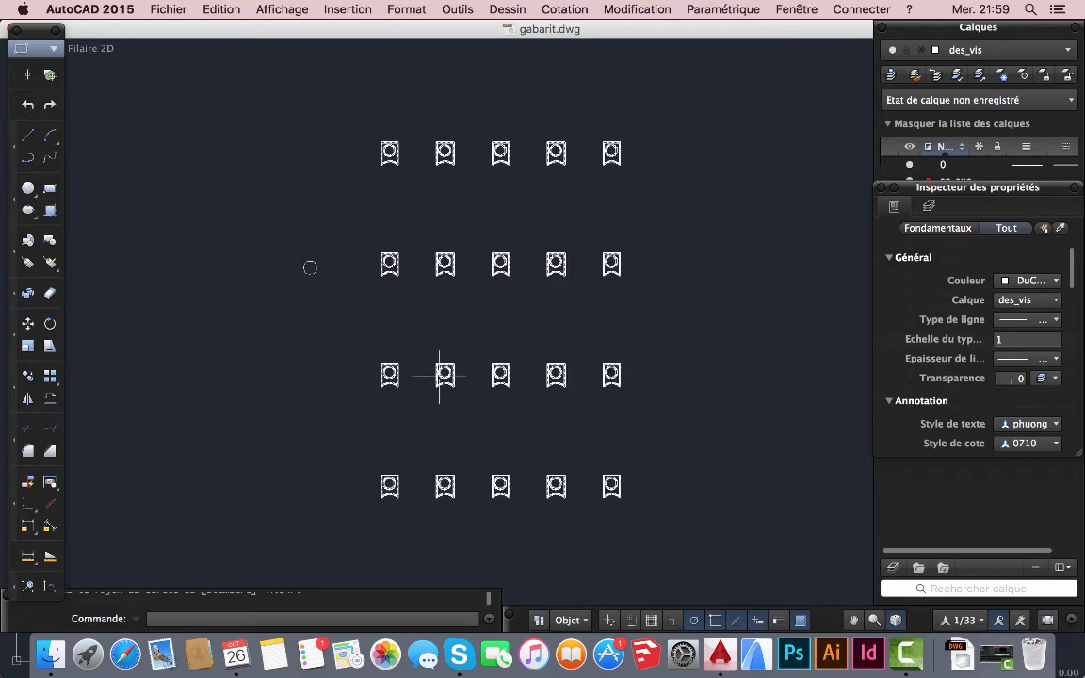
# - Start replacing items in the rectangular array, using the separate small circle as replacement object and its centre as base point
pyautogui.click(445, 263)
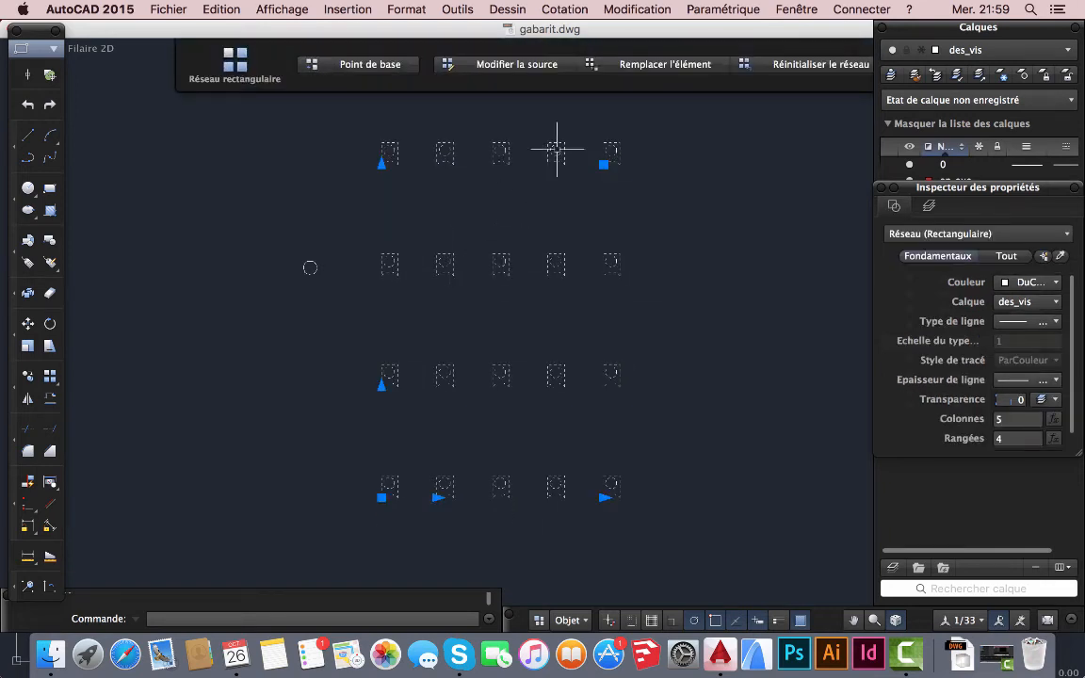
pyautogui.click(630, 66)
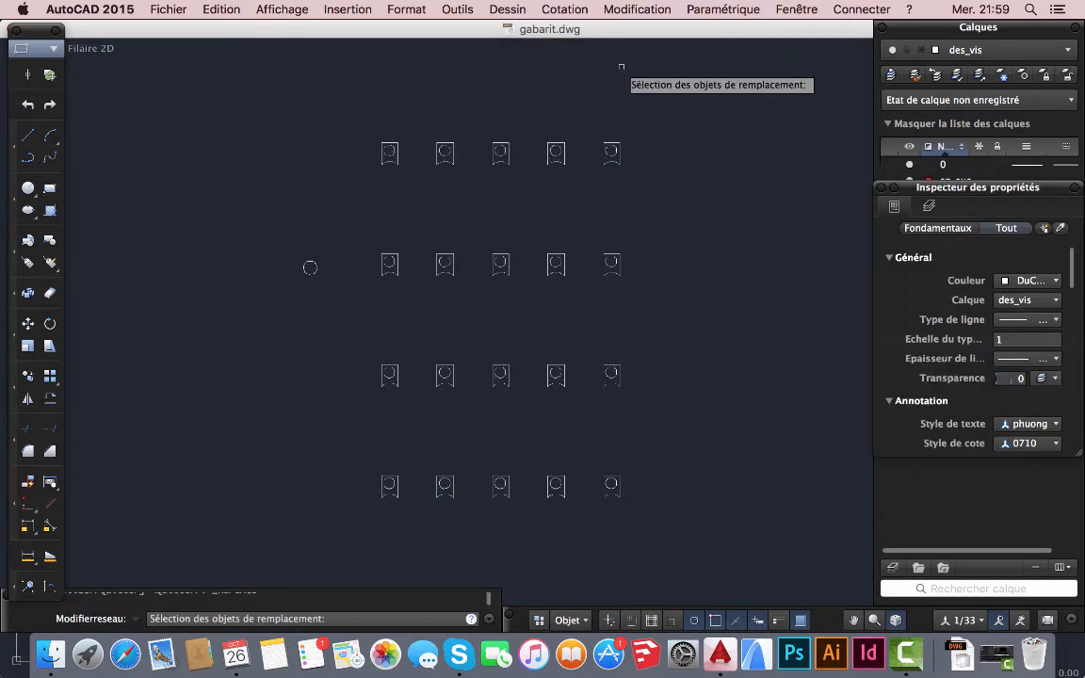
pyautogui.click(310, 267)
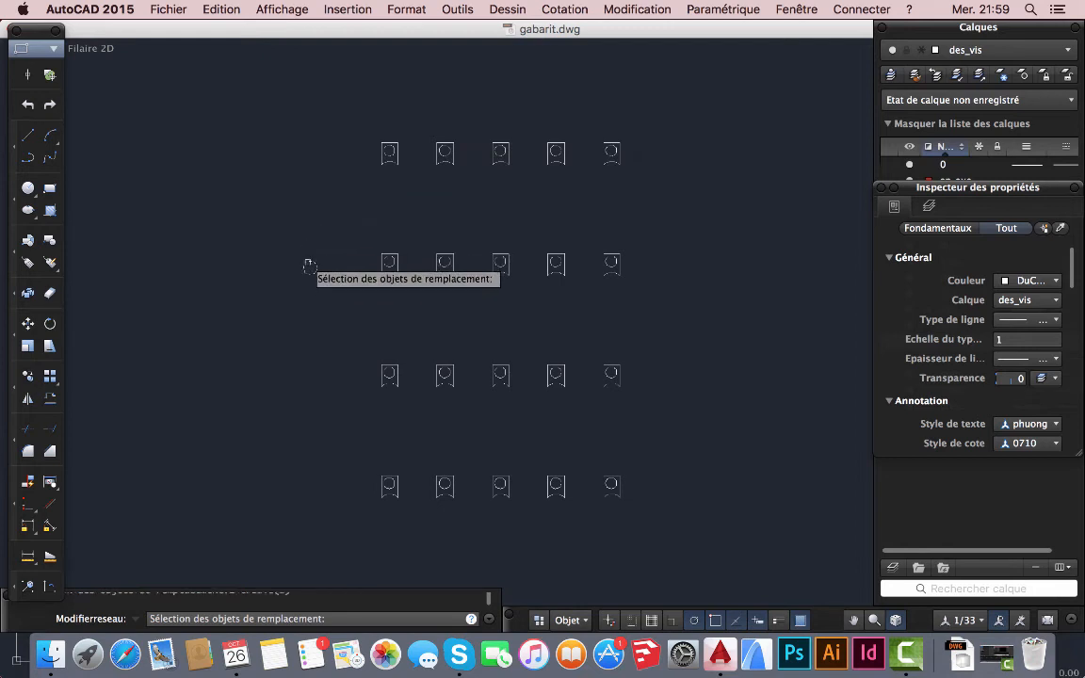
pyautogui.press('Return')
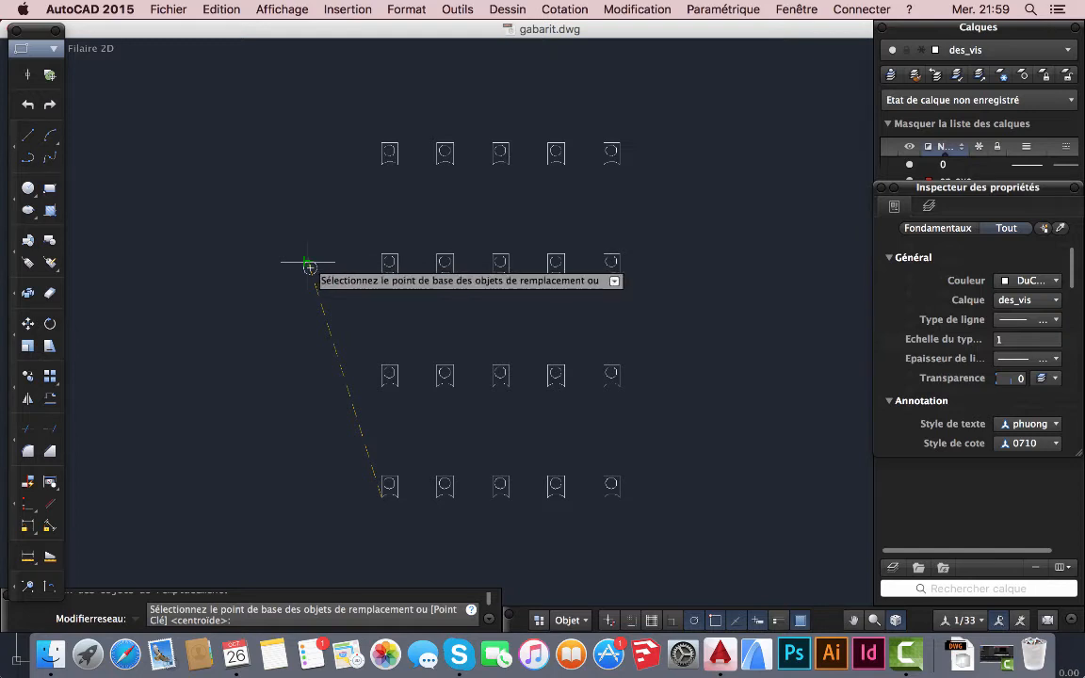
pyautogui.scroll(5, 309, 268)
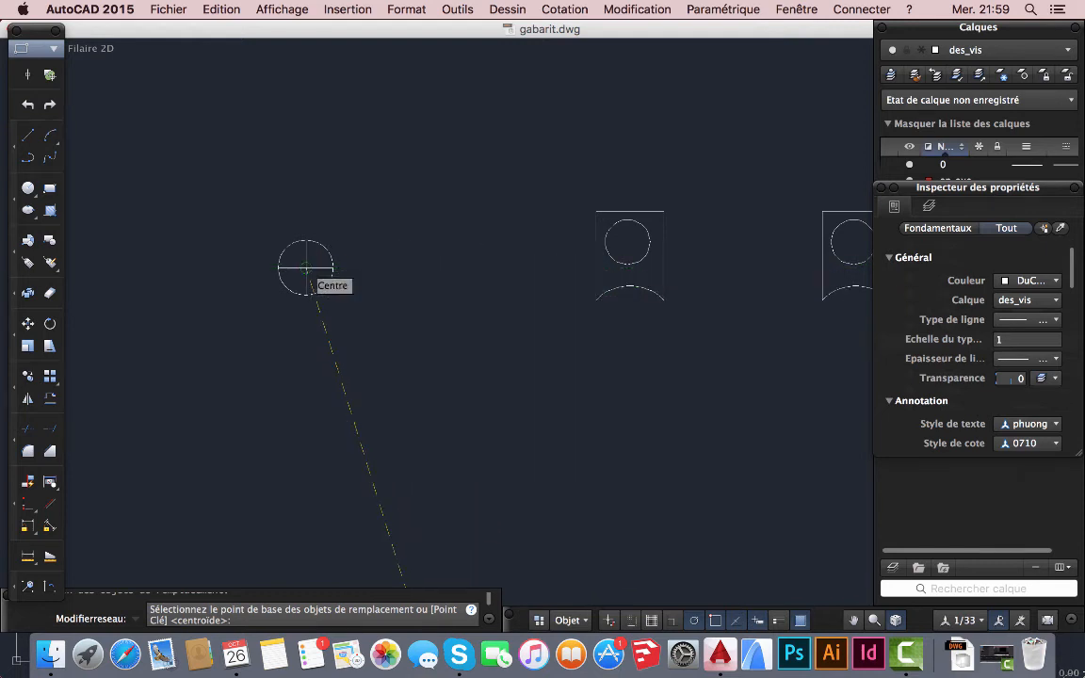
pyautogui.click(305, 268)
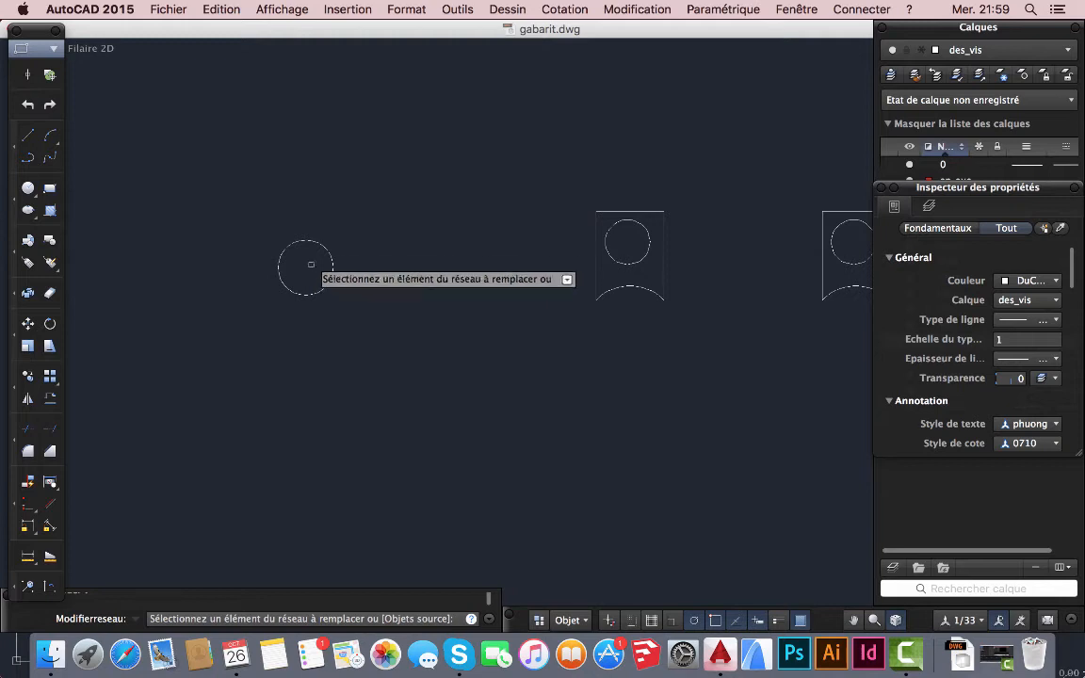
# - Replace the array items in the second row's three middle columns and in the third row's second column with the circle
pyautogui.scroll(-5, 305, 263)
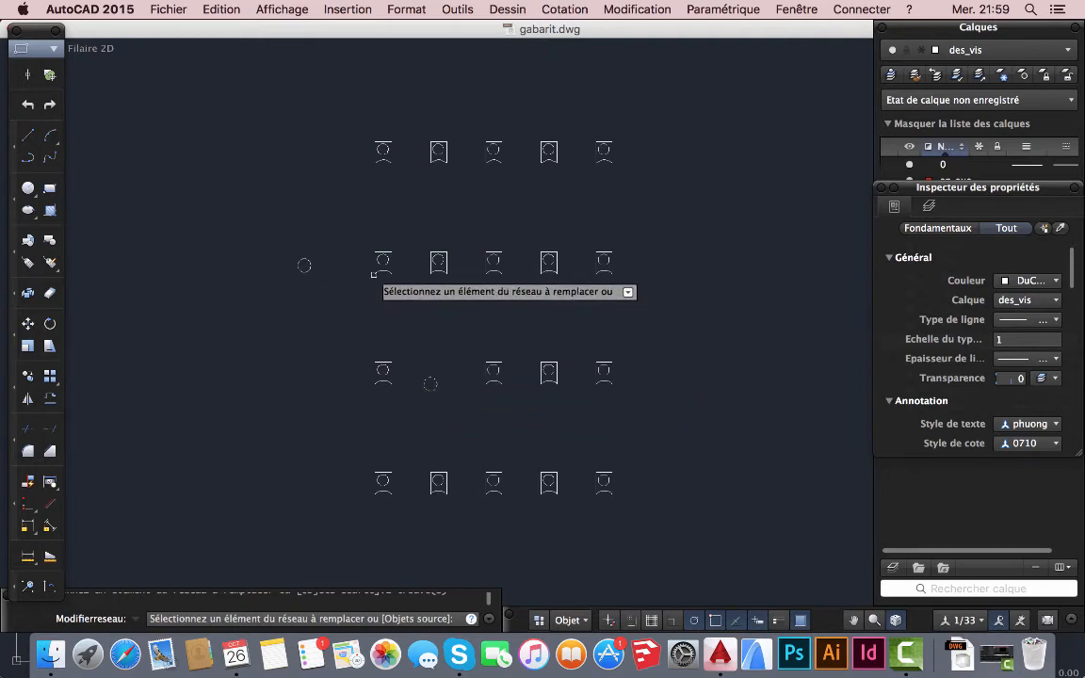
pyautogui.click(434, 255)
pyautogui.click(497, 255)
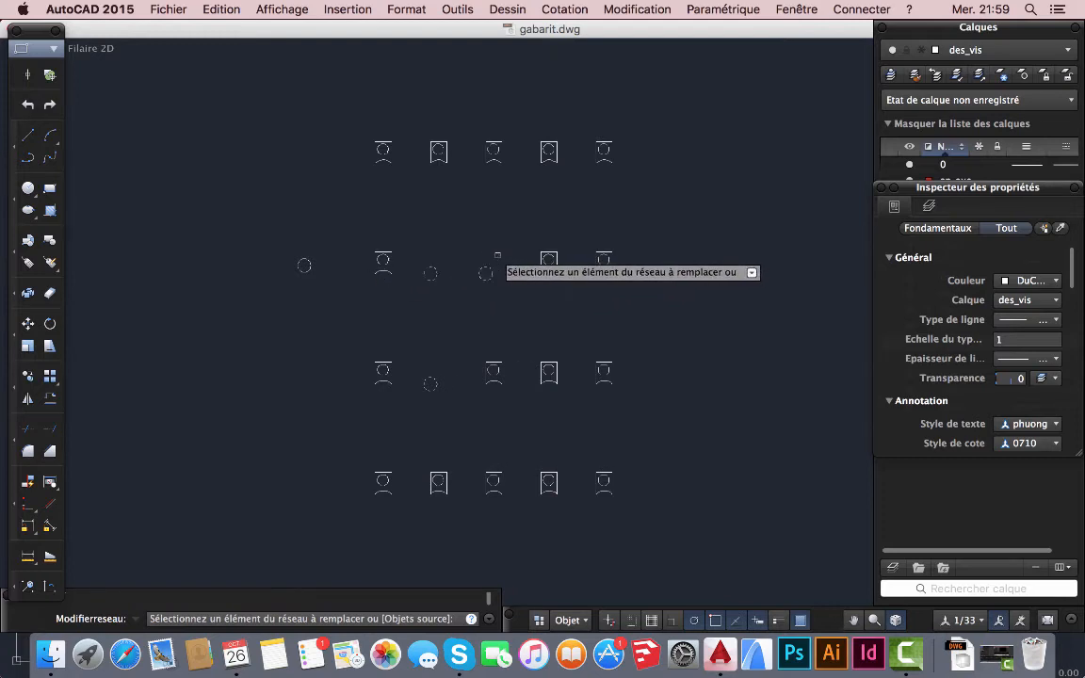
pyautogui.click(548, 255)
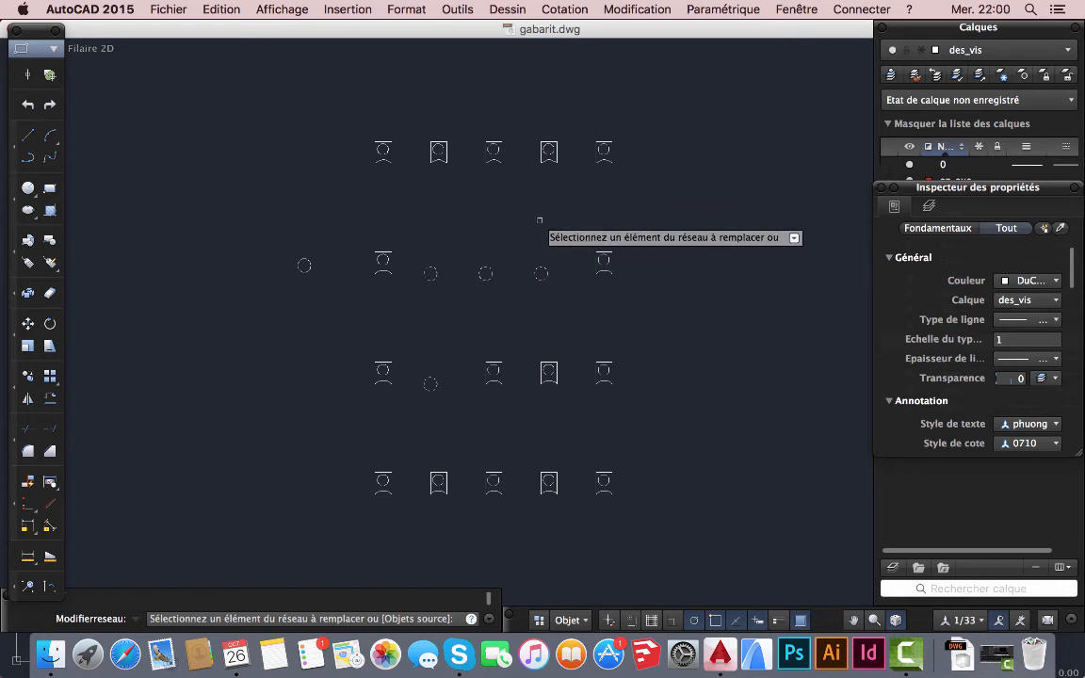
pyautogui.scroll(-5, 541, 203)
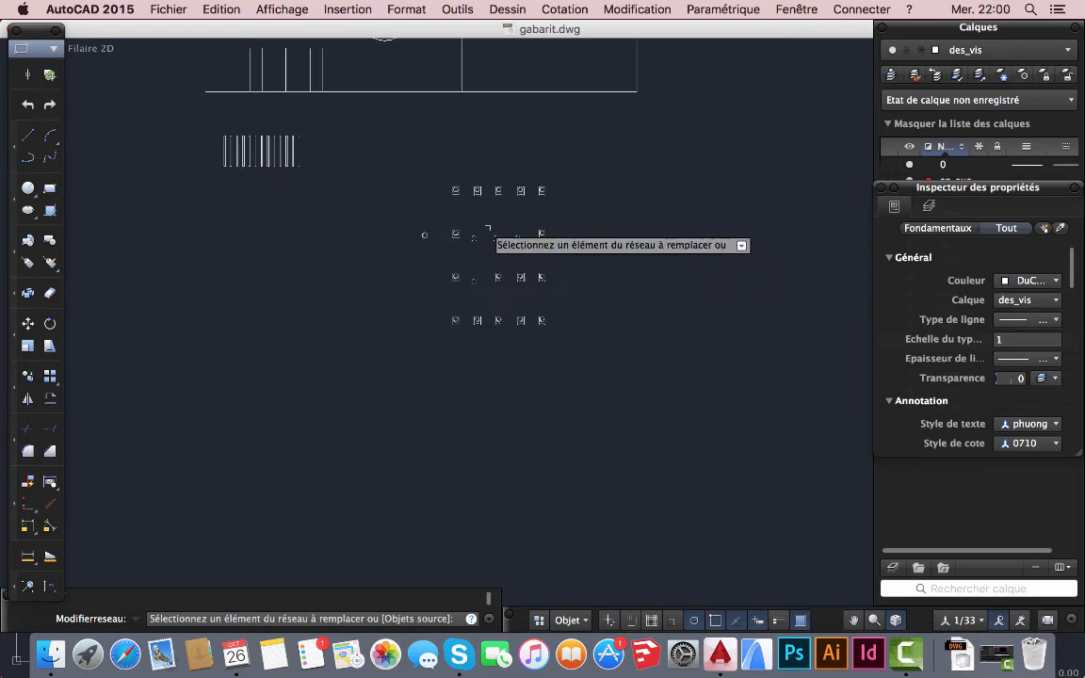
pyautogui.press('Return')
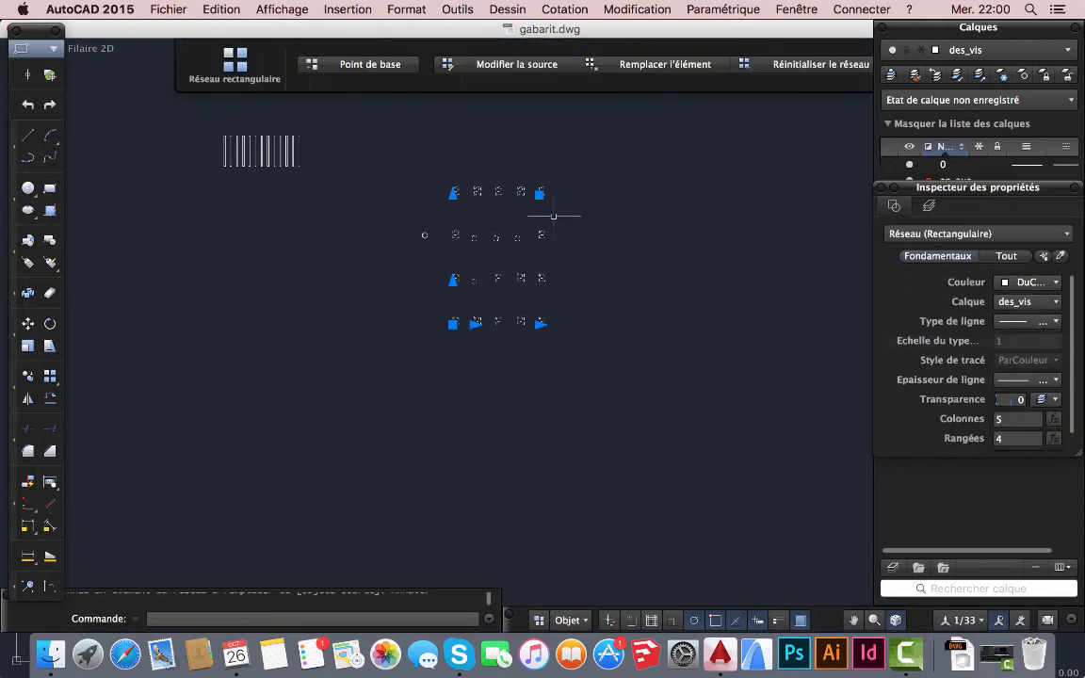
# - Set the array's base point to the centre of the circle inside the third row's first item and deselect the array
pyautogui.scroll(5, 483, 299)
pyautogui.scroll(-2, 481, 297)
pyautogui.moveTo(470, 316)
pyautogui.mouseDown(button='middle')
pyautogui.moveTo(466, 448)
pyautogui.moveTo(450, 459)
pyautogui.moveTo(457, 396)
pyautogui.mouseUp(button='middle')
pyautogui.scroll(-2, 472, 330)
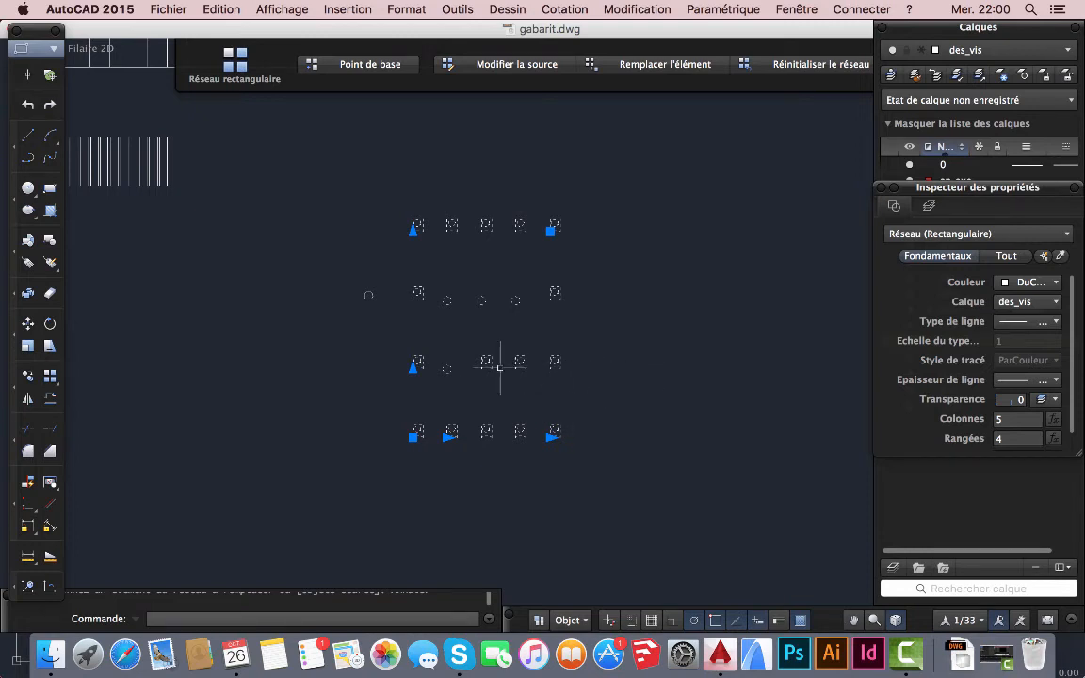
pyautogui.scroll(4, 448, 370)
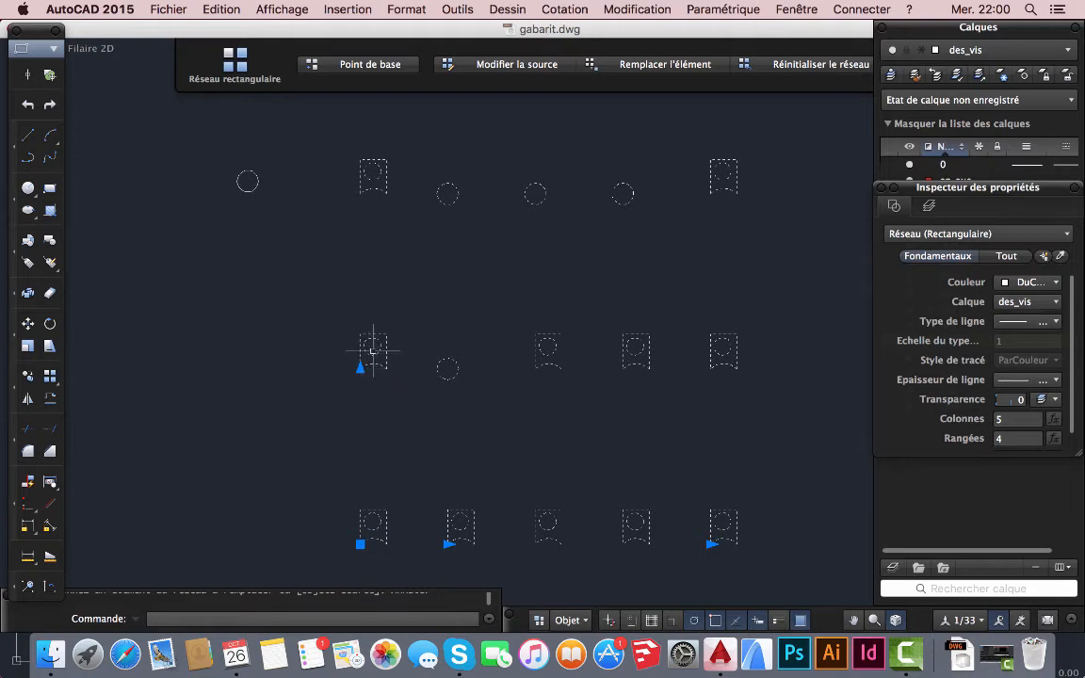
pyautogui.click(369, 66)
pyautogui.scroll(5, 363, 341)
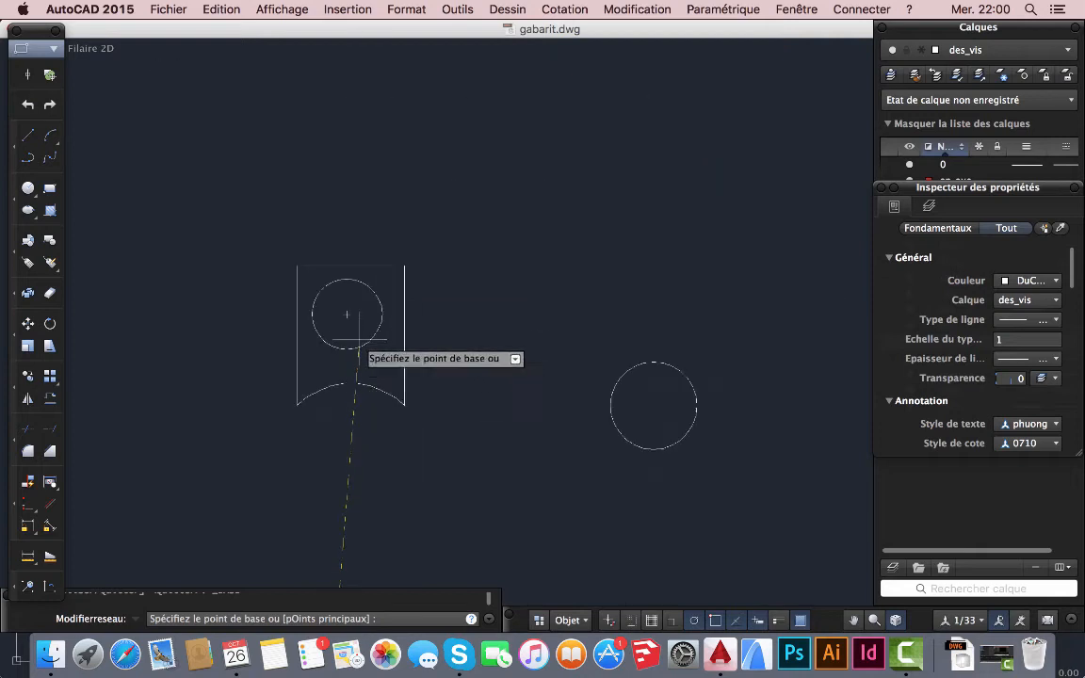
pyautogui.click(347, 314)
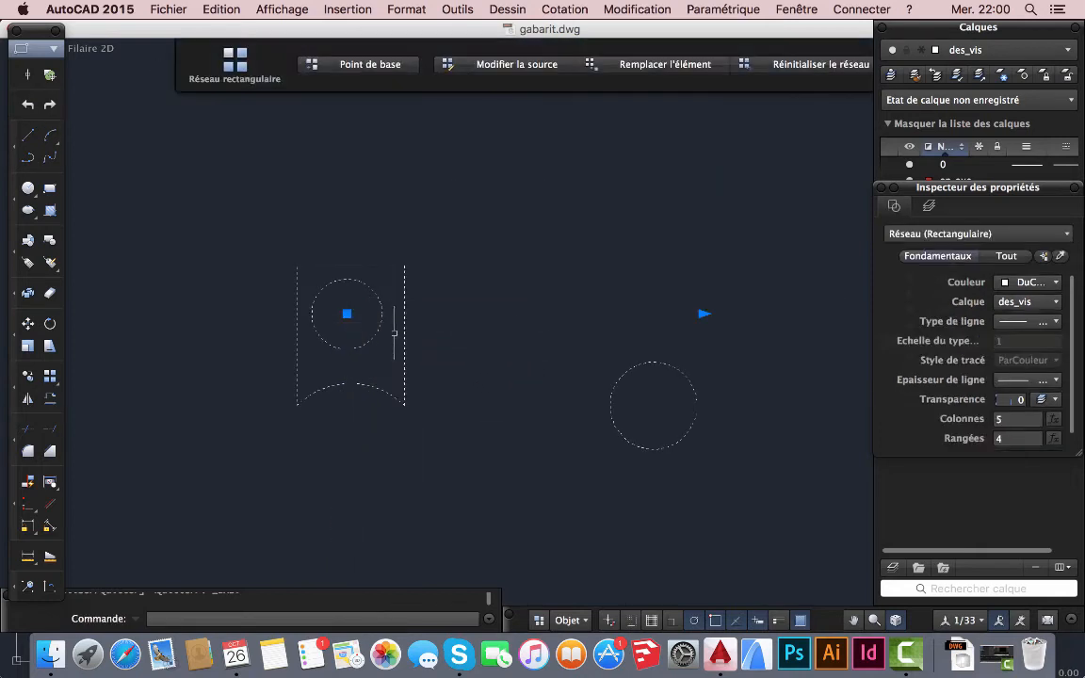
pyautogui.click(376, 71)
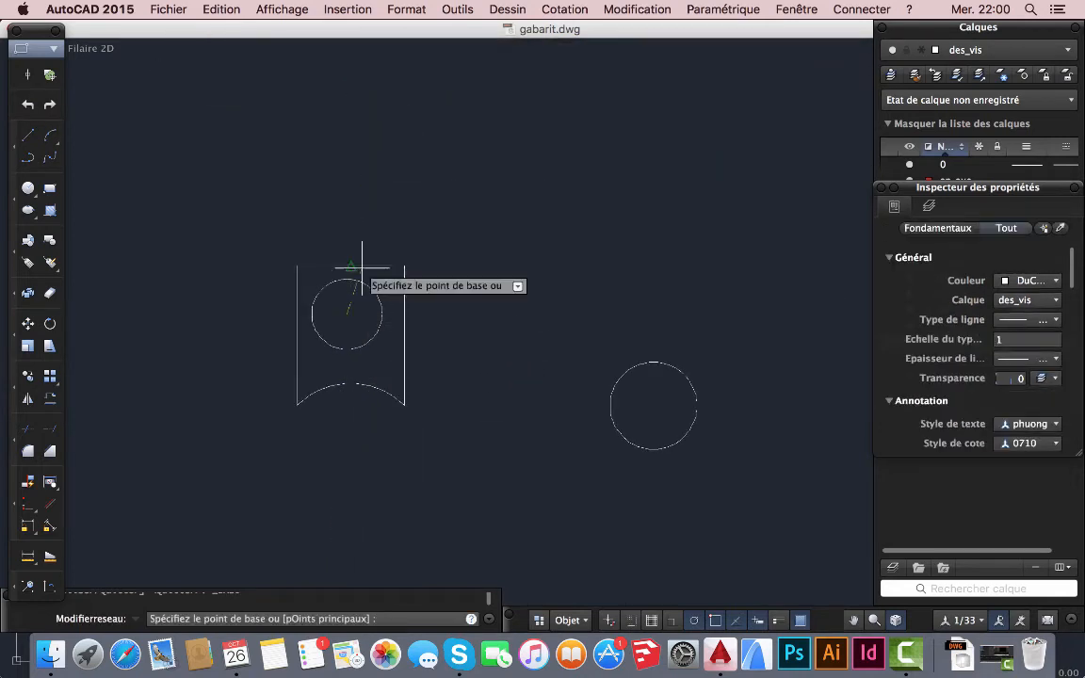
pyautogui.click(346, 314)
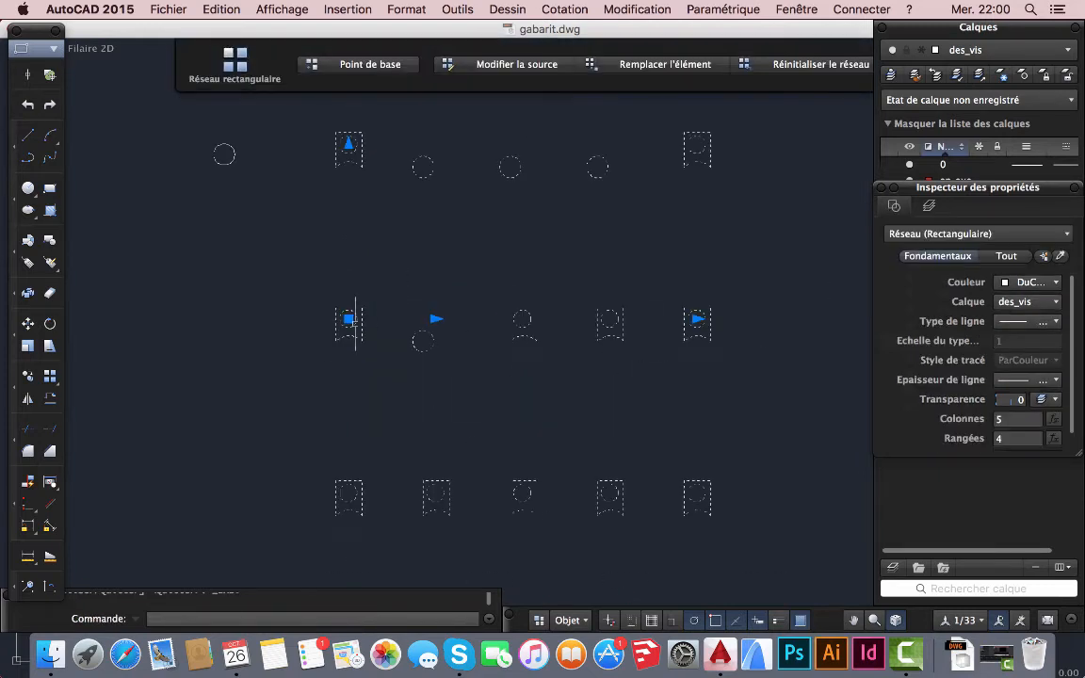
pyautogui.press('Escape')
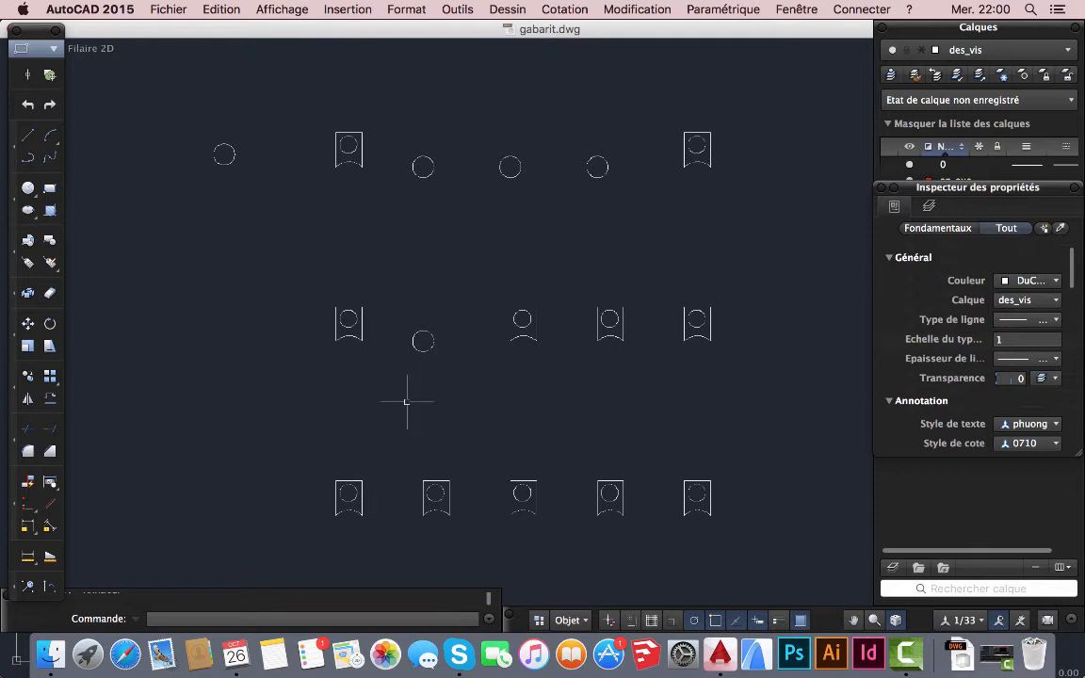
# - Undo the array's base point and item replacement changes, keeping the separate small circle beside the second row
pyautogui.scroll(5, 407, 401)
pyautogui.scroll(-8, 465, 440)
pyautogui.scroll(5, 427, 402)
pyautogui.scroll(-5, 438, 419)
pyautogui.scroll(2, 439, 419)
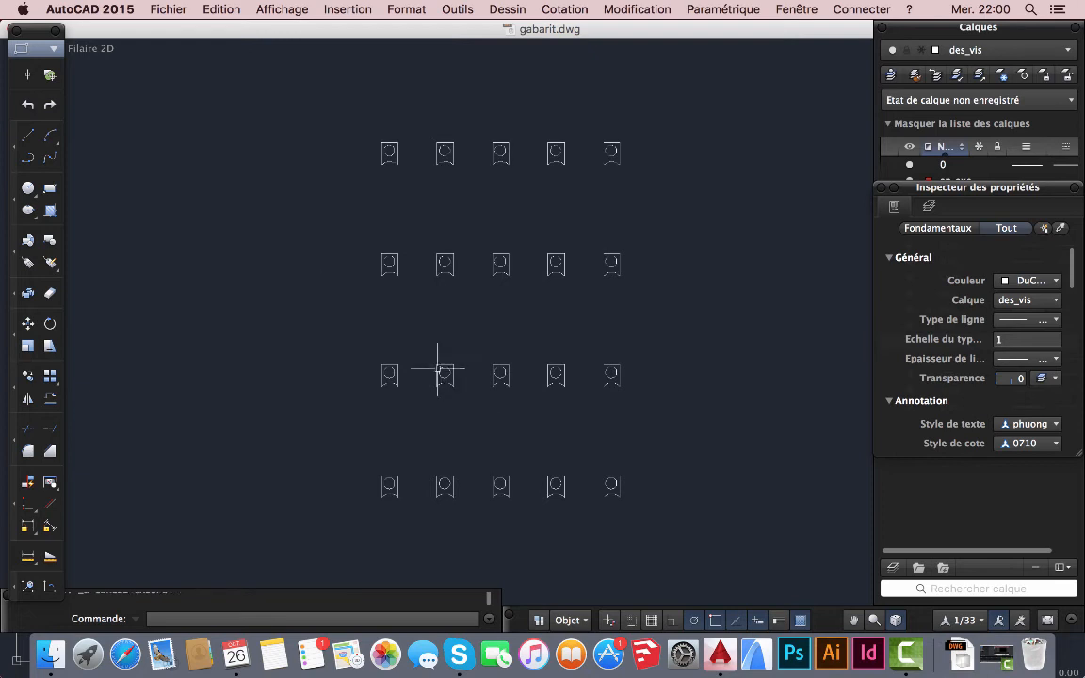
pyautogui.click(222, 12)
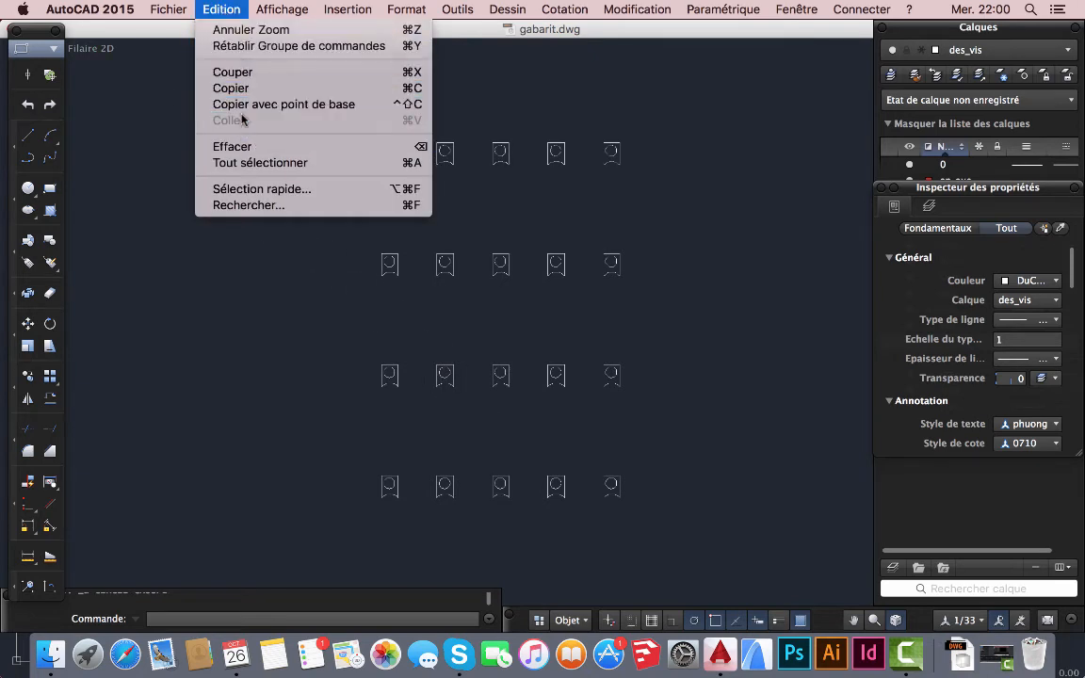
pyautogui.click(247, 46)
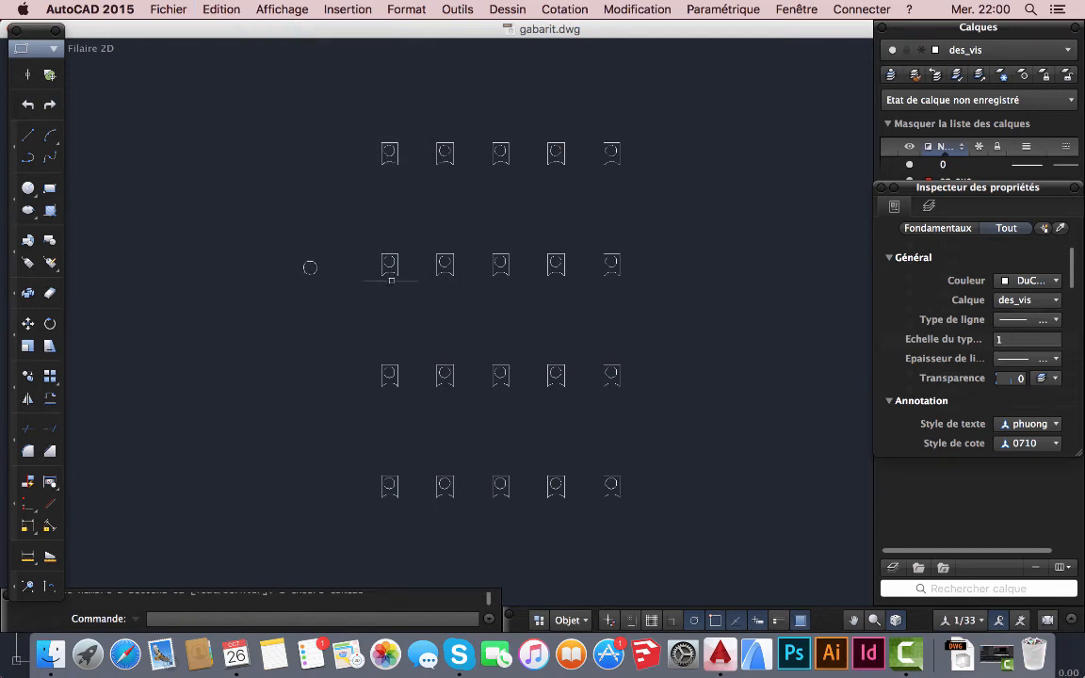
# - Start replacing items in the array again, using the separate small circle as replacement object and its centroid as base point
pyautogui.click(393, 267)
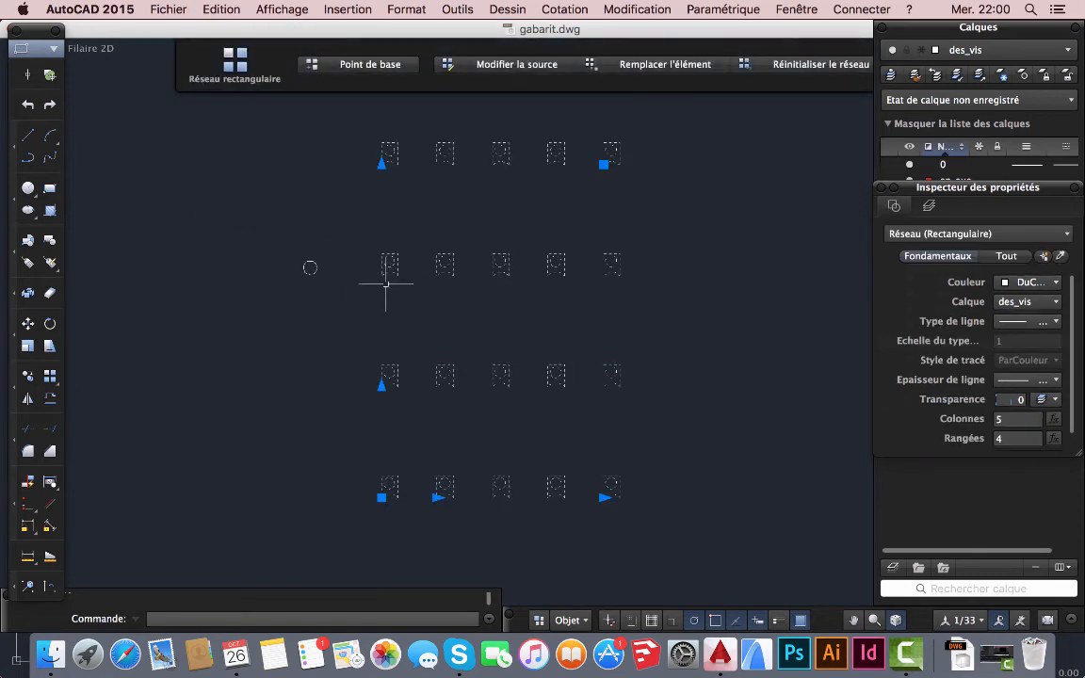
pyautogui.scroll(4, 398, 384)
pyautogui.scroll(-2, 377, 386)
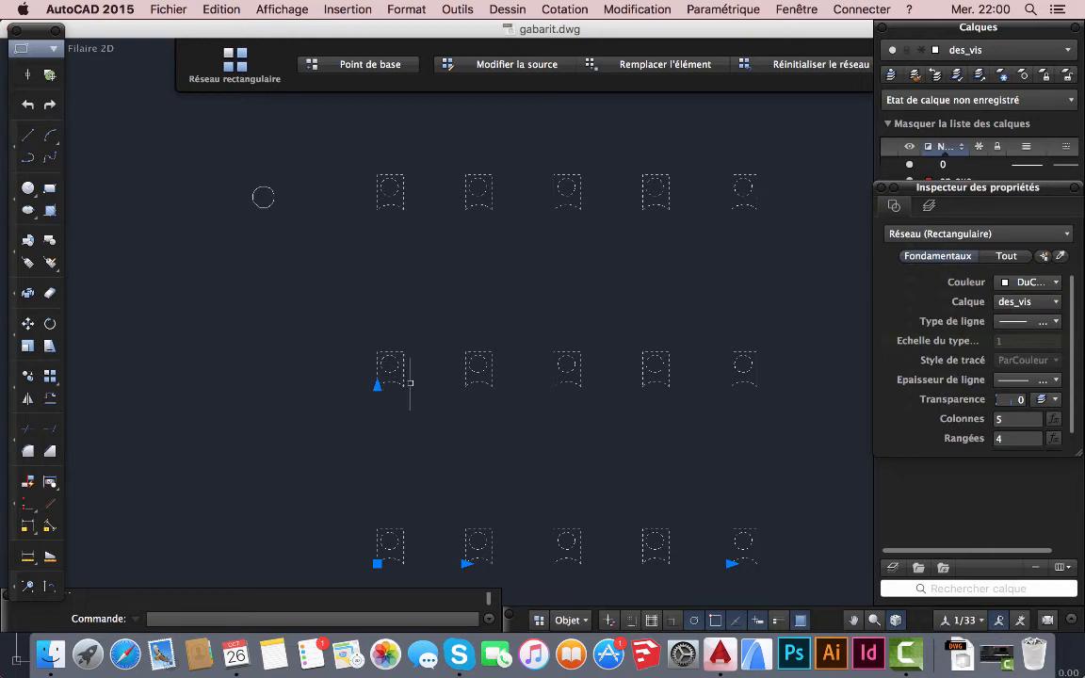
pyautogui.click(636, 64)
pyautogui.click(263, 197)
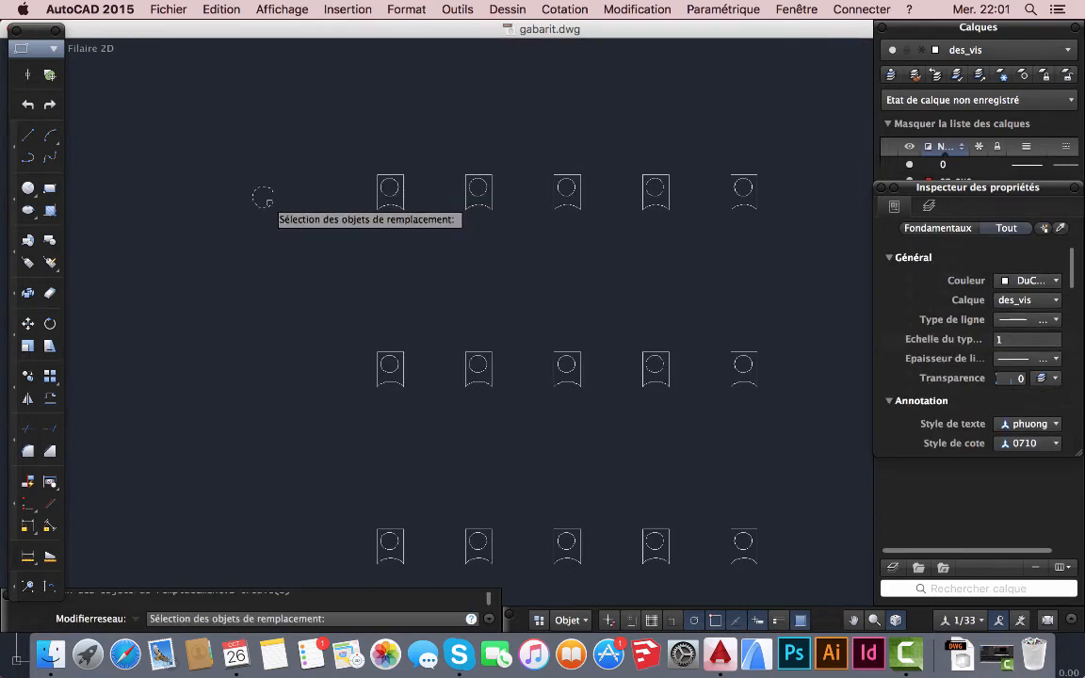
pyautogui.press('Return')
pyautogui.scroll(5, 241, 207)
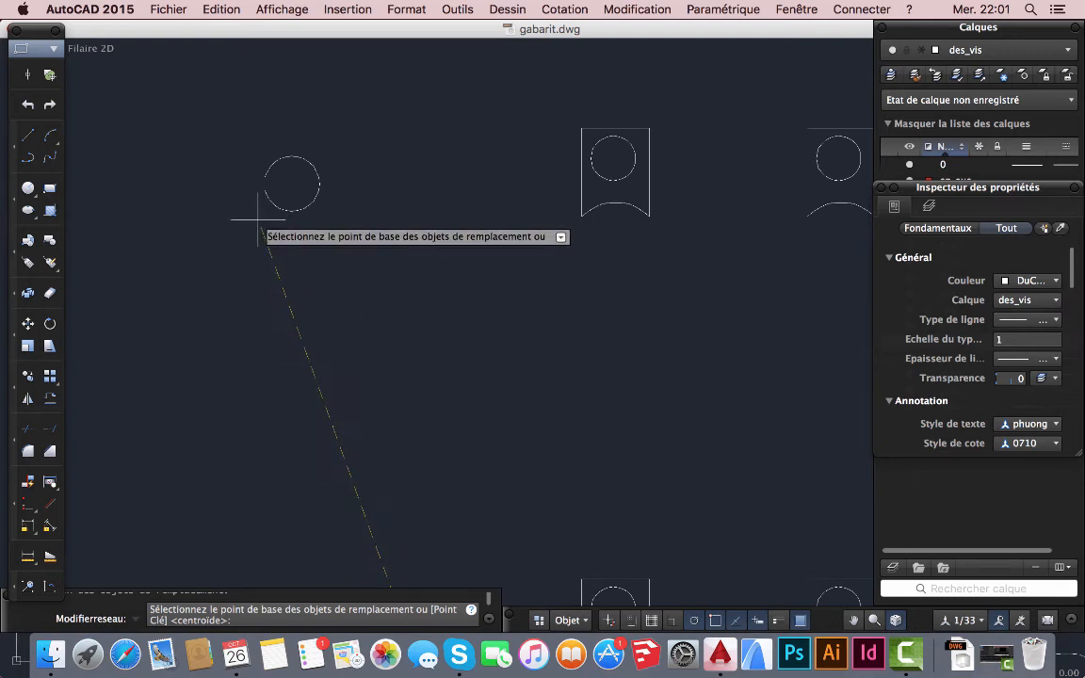
pyautogui.click(260, 223)
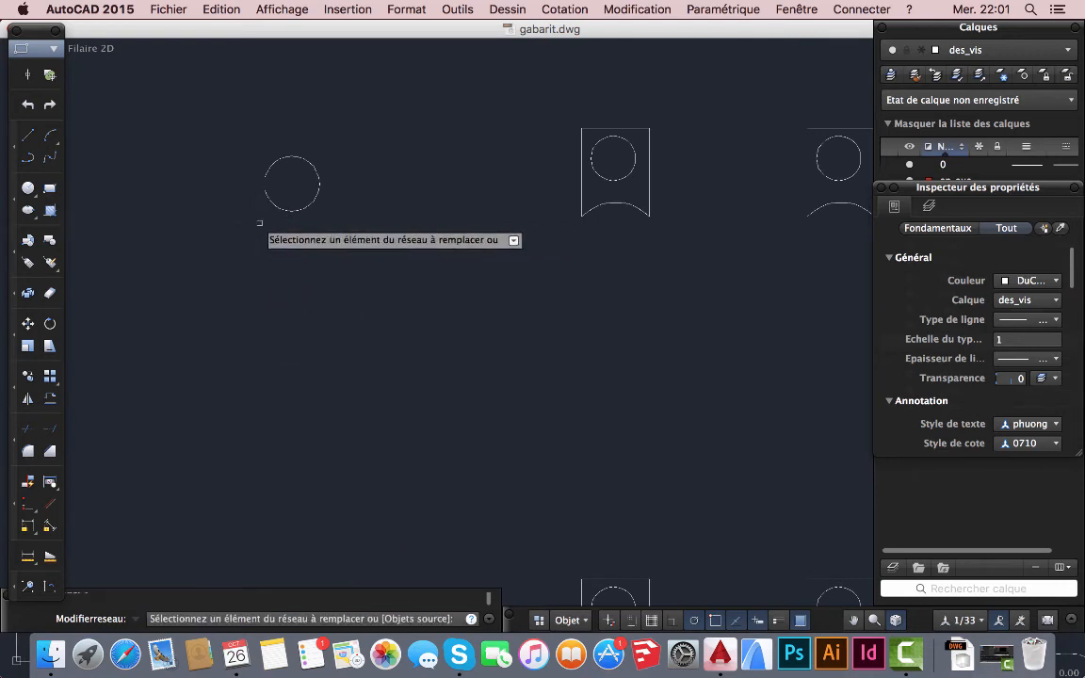
pyautogui.scroll(-5, 260, 223)
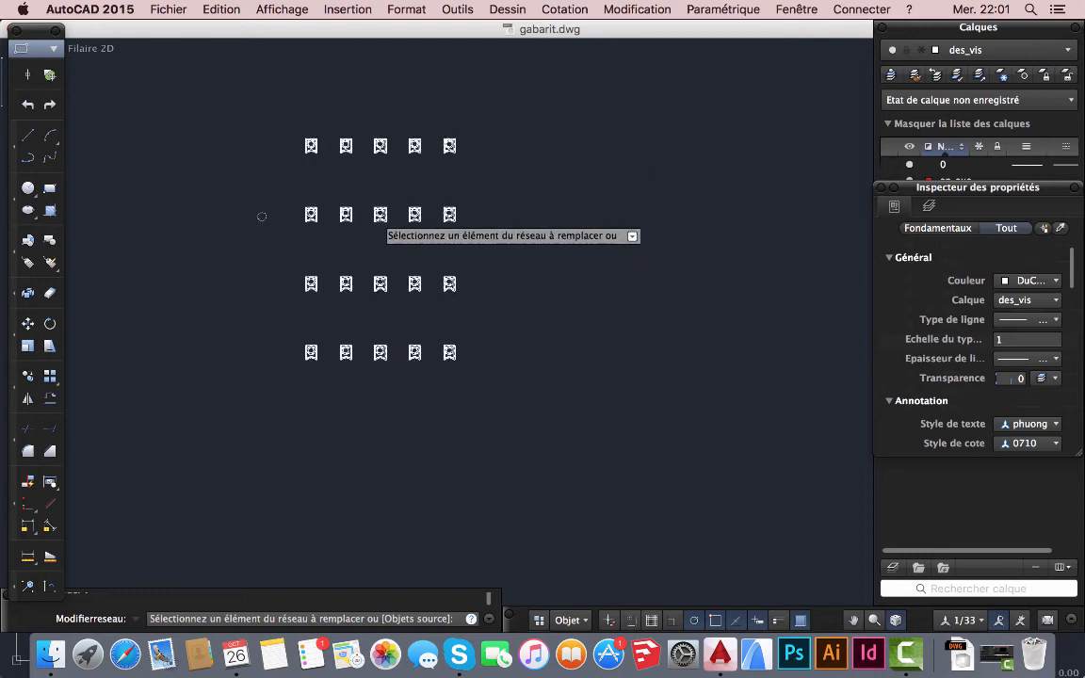
# - Replace the second row's third and fourth items and the third row's fourth item with the circle
pyautogui.click(379, 215)
pyautogui.click(414, 215)
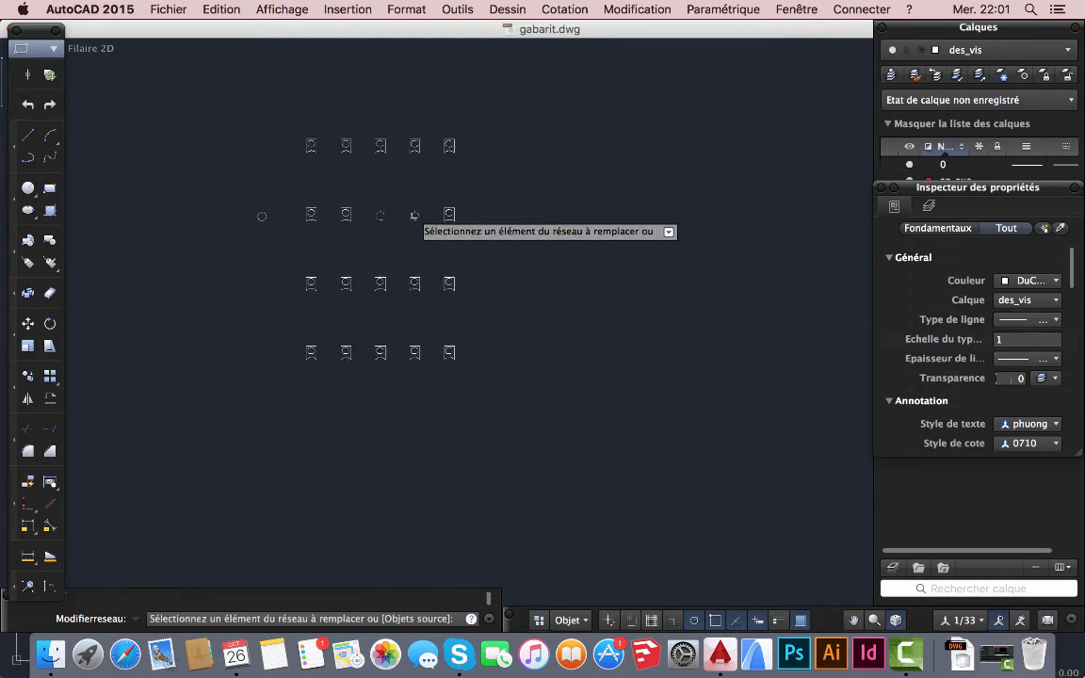
pyautogui.click(414, 283)
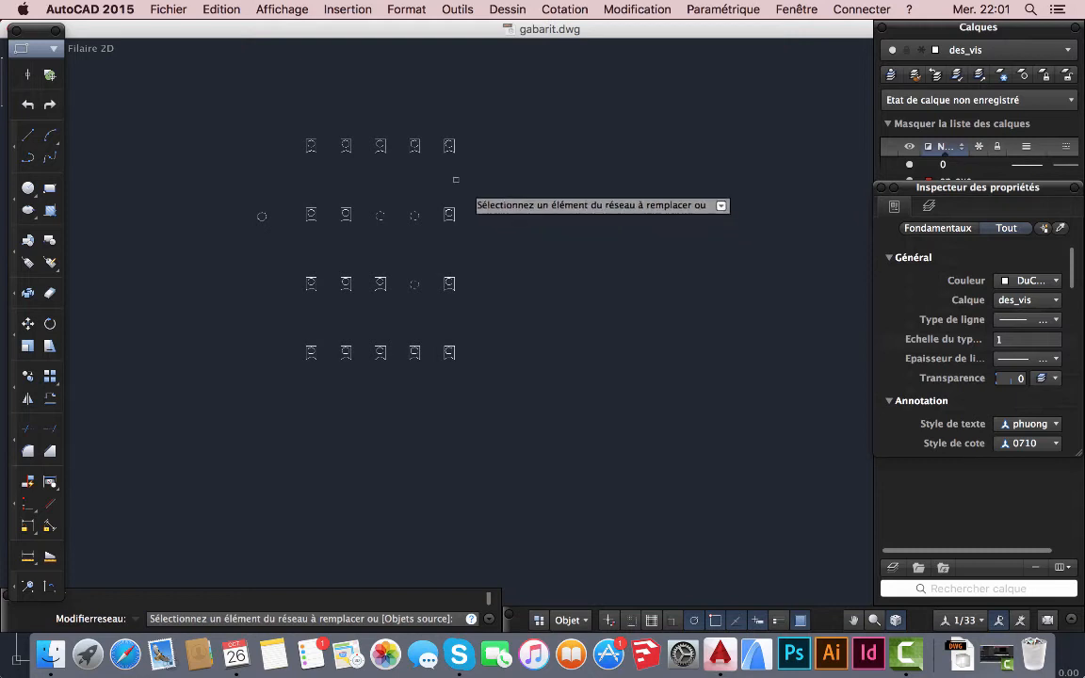
pyautogui.press('Escape')
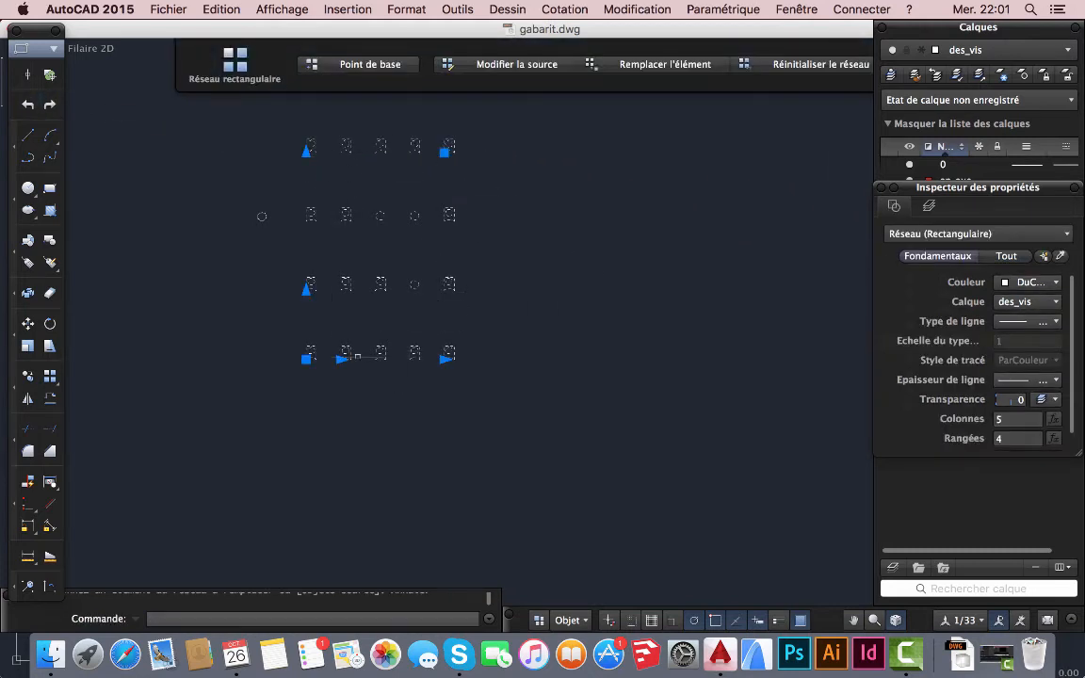
# - Explode the rectangular array into separate objects and undo the explosion
pyautogui.moveTo(472, 305); pyautogui.dragTo(513, 340, button='middle')
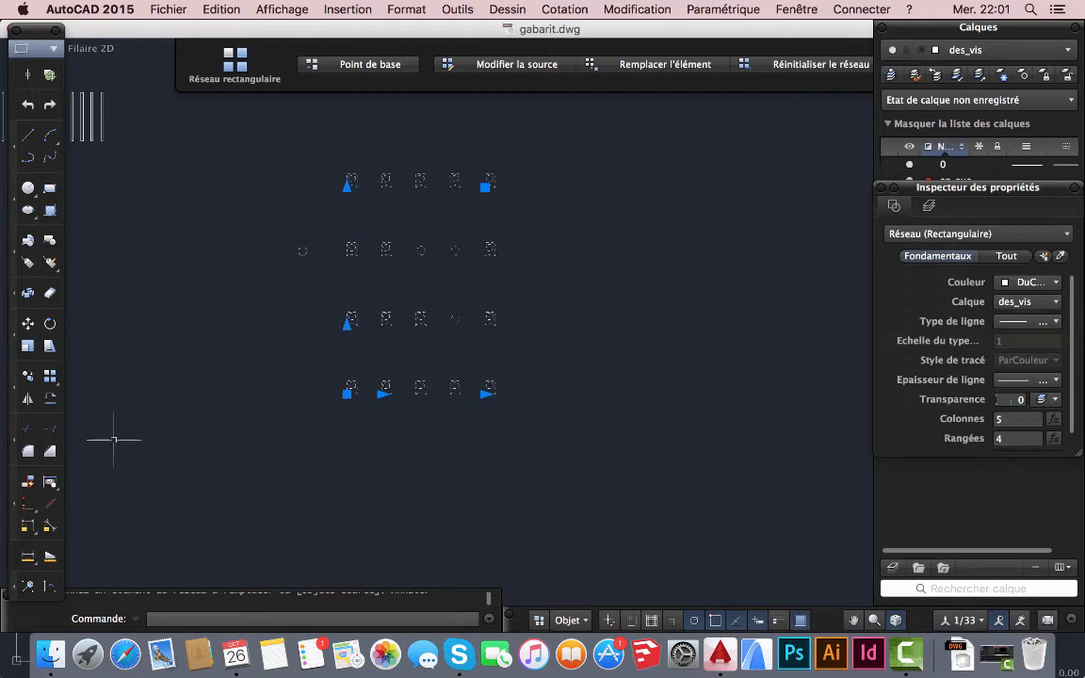
pyautogui.click(29, 295)
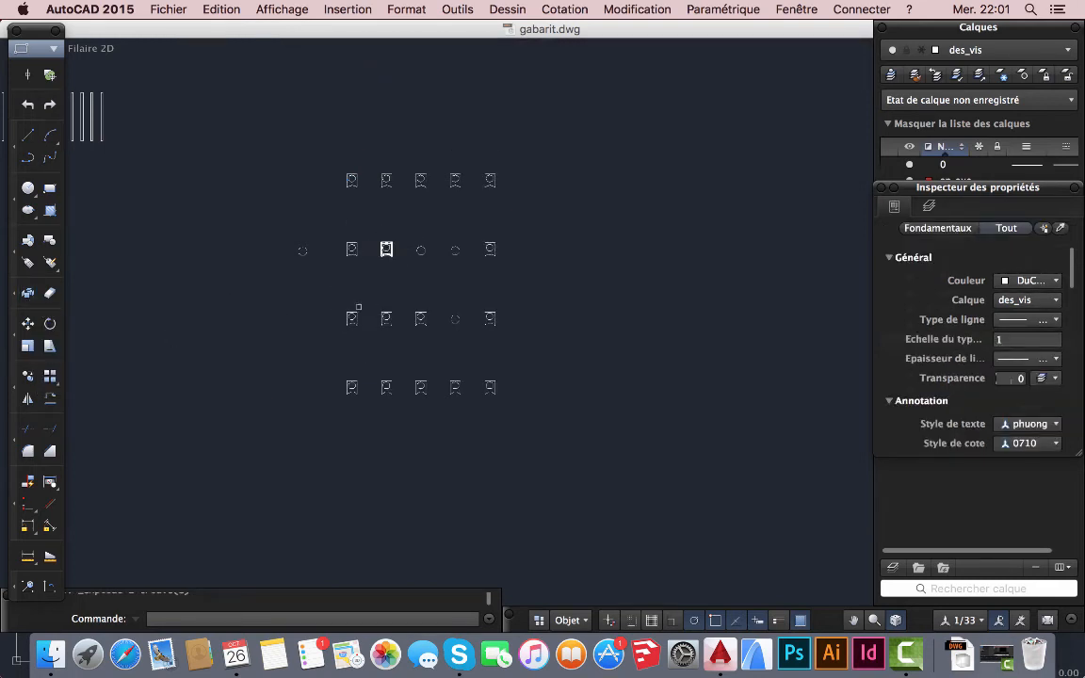
pyautogui.click(214, 8)
pyautogui.click(253, 29)
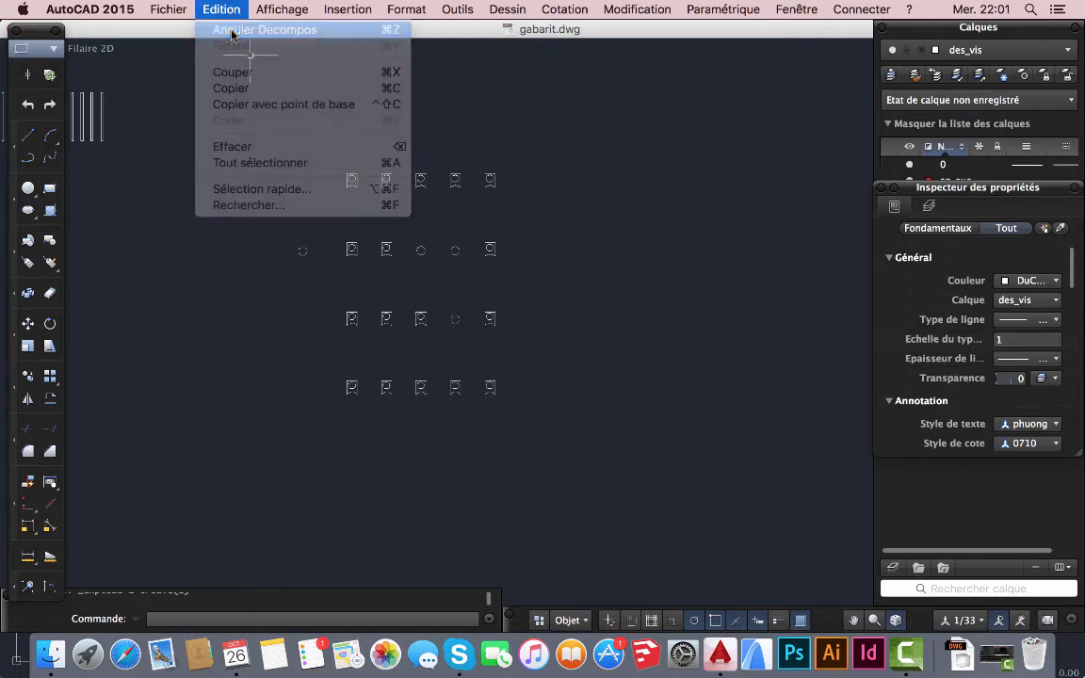
# - Widen the array's column spacing to more than double and extend the array to 6 columns
pyautogui.click(353, 318)
pyautogui.moveTo(384, 395); pyautogui.dragTo(440, 399)
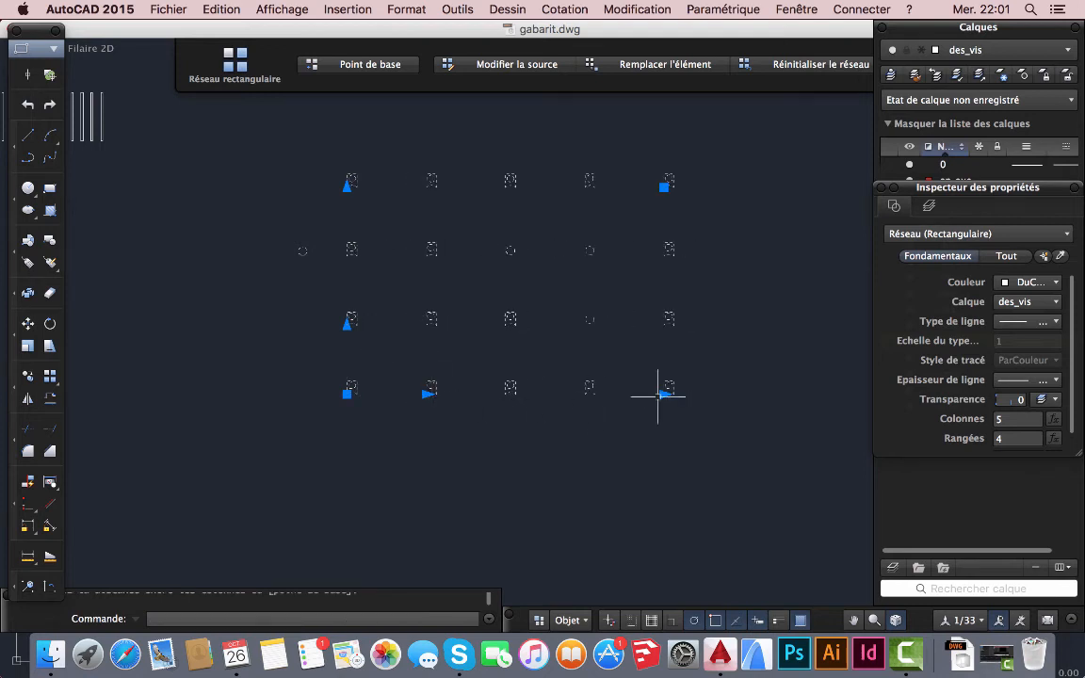
pyautogui.moveTo(664, 394); pyautogui.dragTo(748, 396)
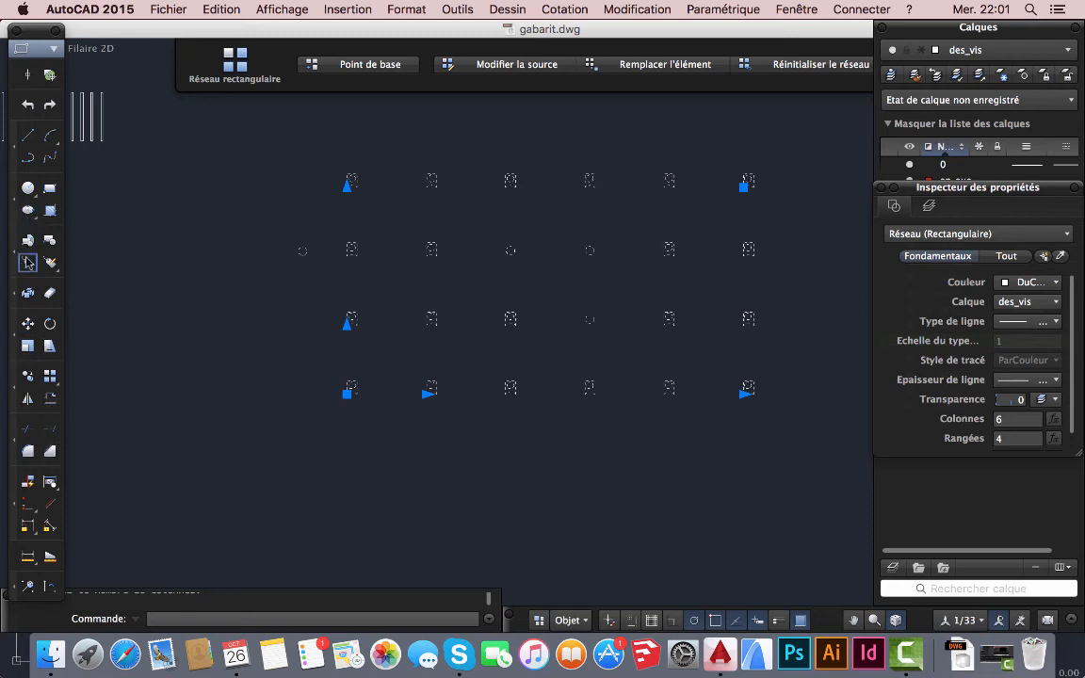
# - Explode the rectangular array and delete the second item in its second row
pyautogui.click(27, 294)
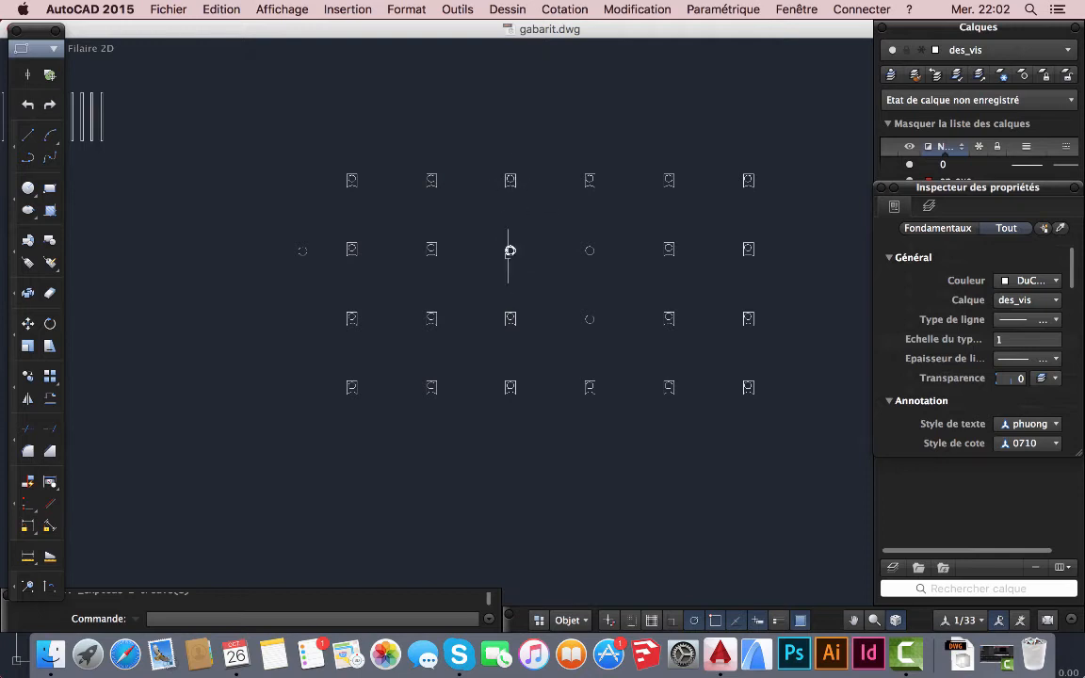
pyautogui.click(432, 222)
pyautogui.moveTo(421, 235)
pyautogui.mouseDown()
pyautogui.moveTo(460, 266)
pyautogui.moveTo(399, 278)
pyautogui.mouseUp()
pyautogui.click(449, 264)
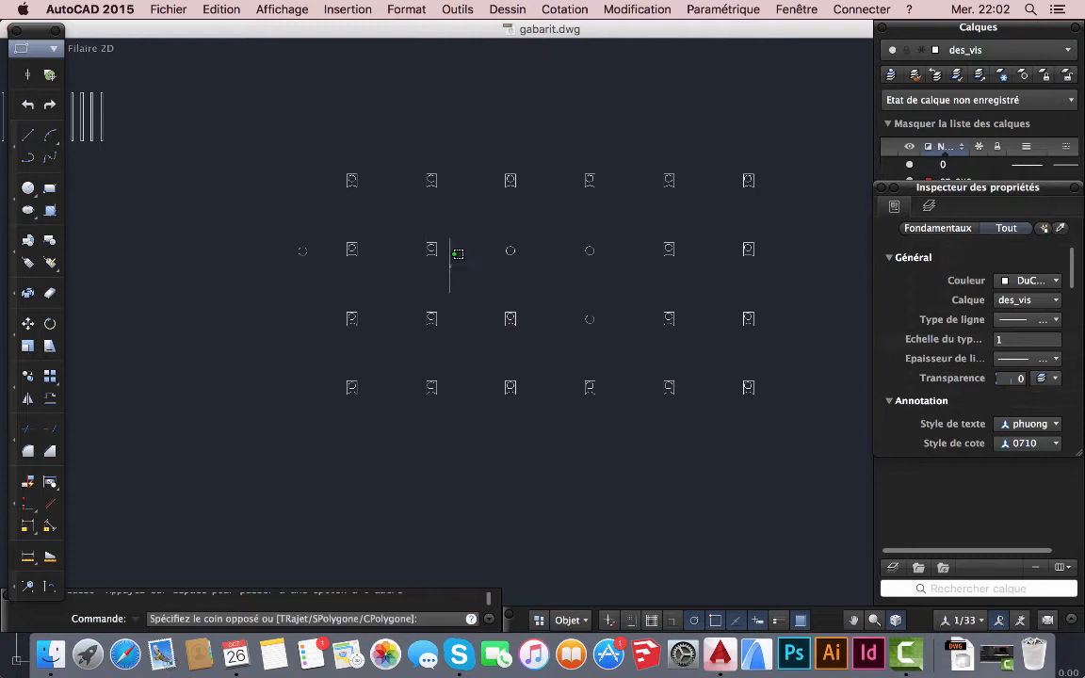
pyautogui.click(407, 228)
pyautogui.press('Delete')
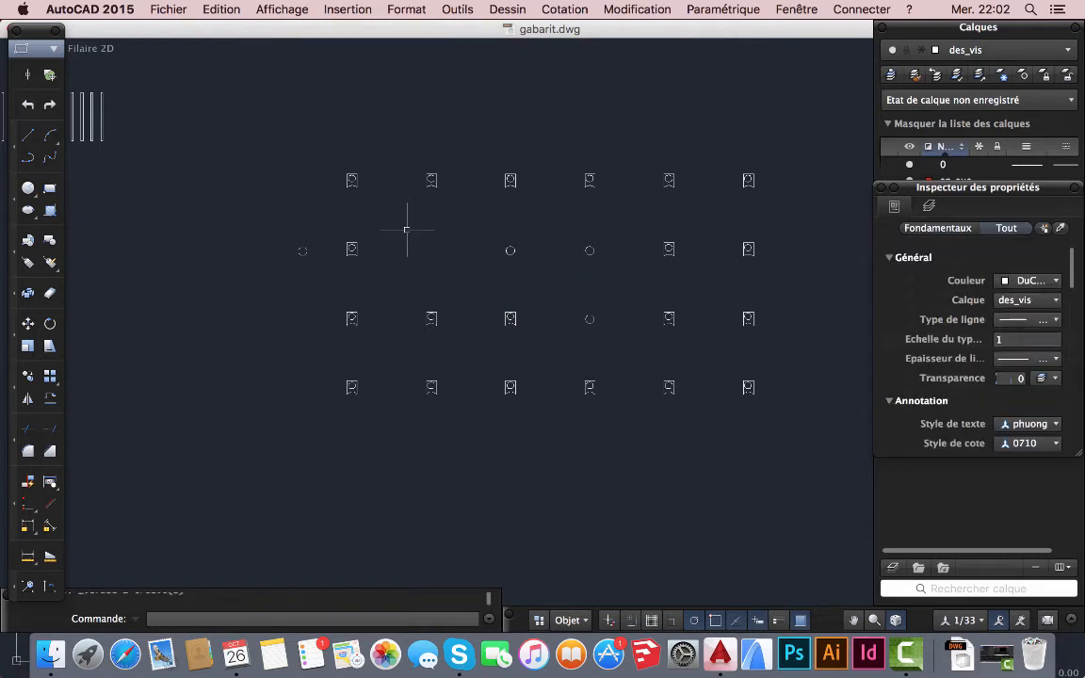
# - Delete all the remaining column items and the separate small circle below the floor plan
pyautogui.scroll(-5, 547, 245)
pyautogui.scroll(5, 539, 321)
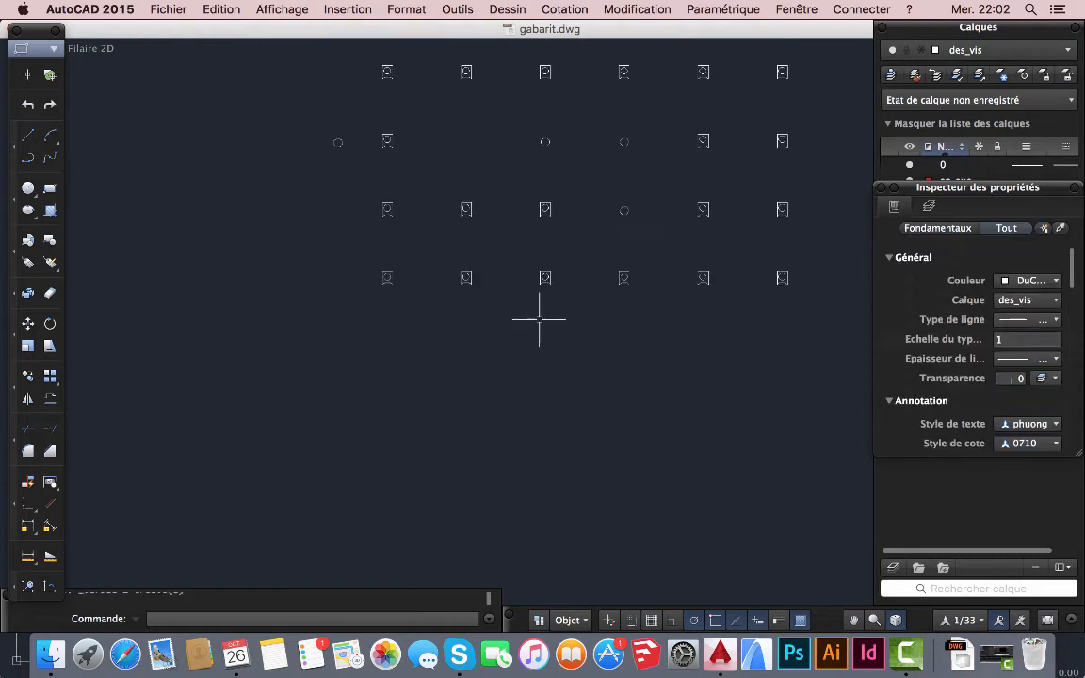
pyautogui.scroll(-5, 517, 247)
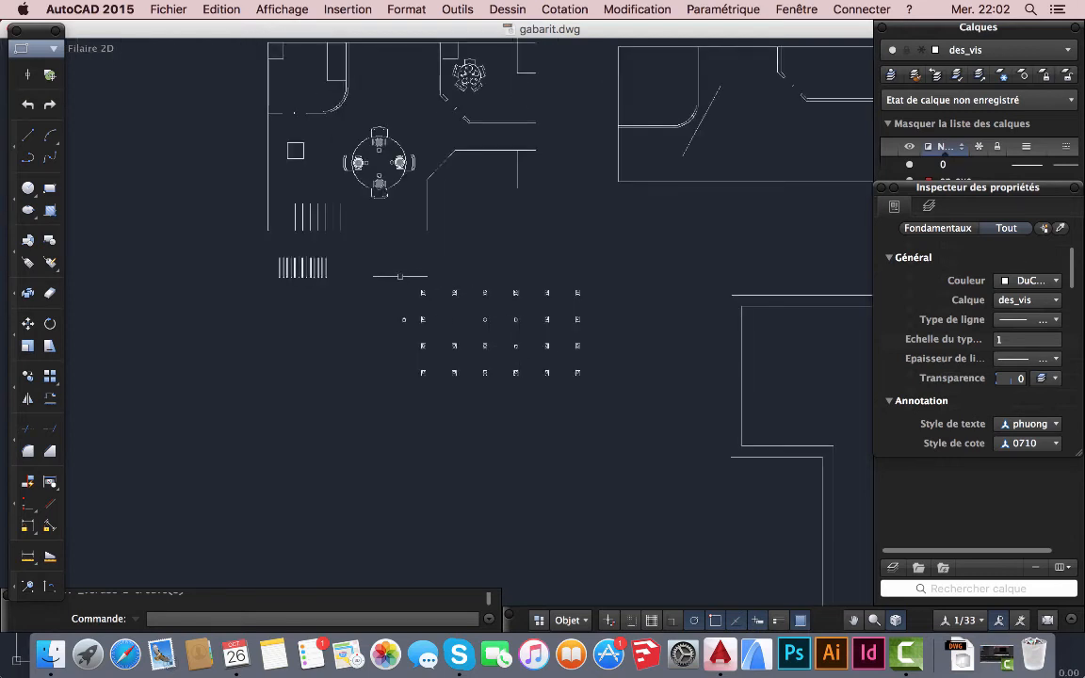
pyautogui.click(377, 267)
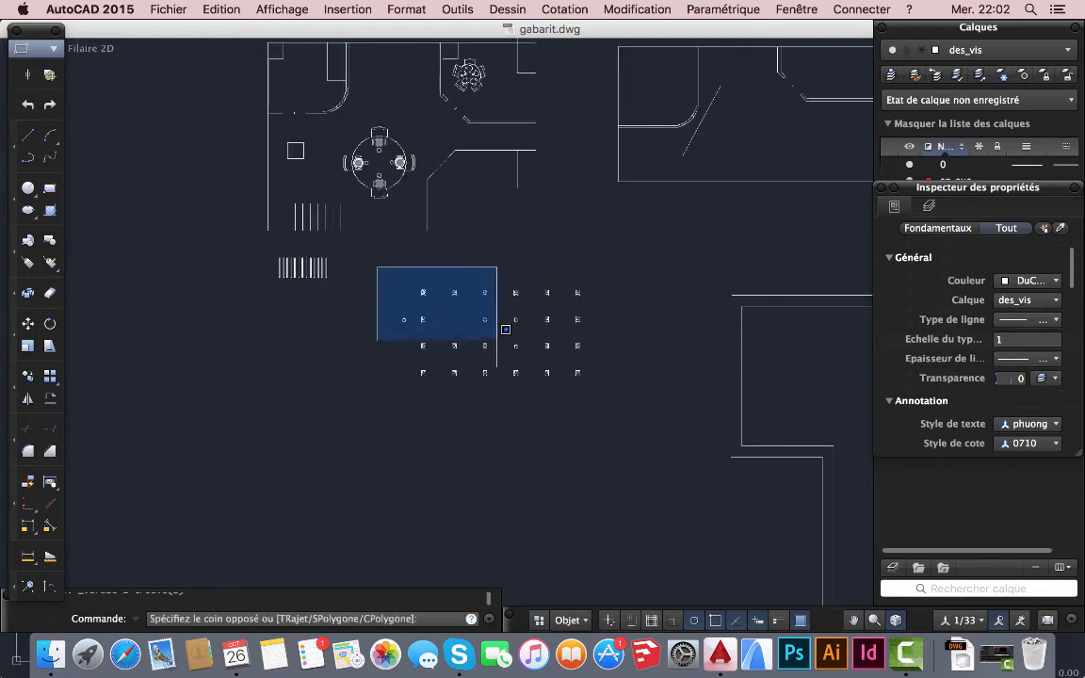
pyautogui.click(623, 386)
pyautogui.press('Delete')
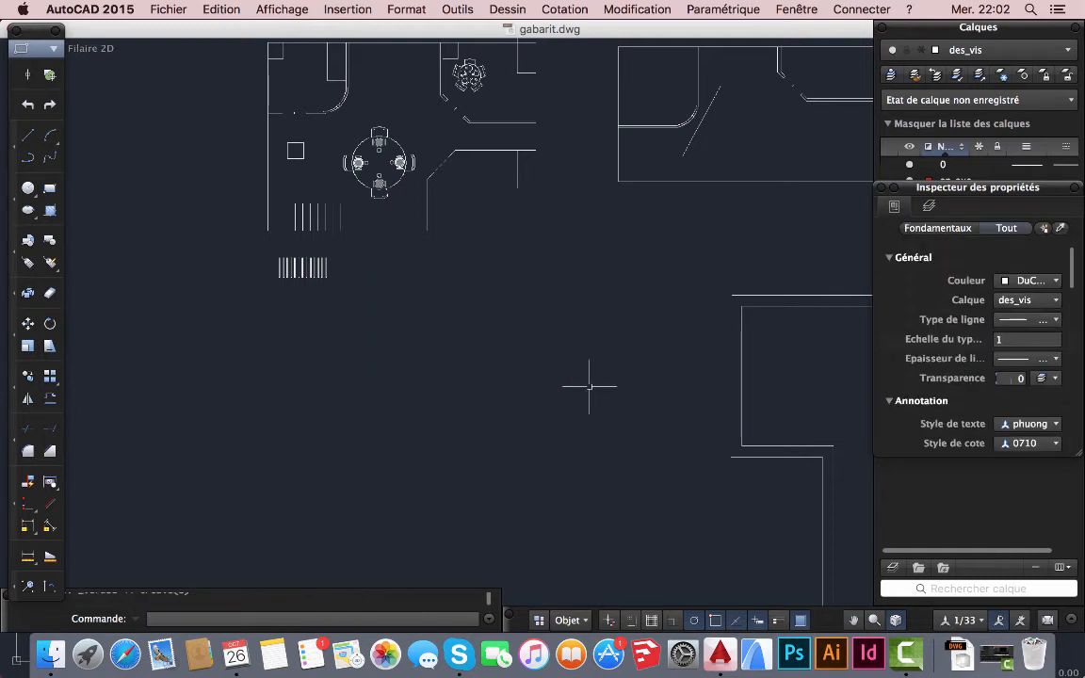
pyautogui.click(50, 377)
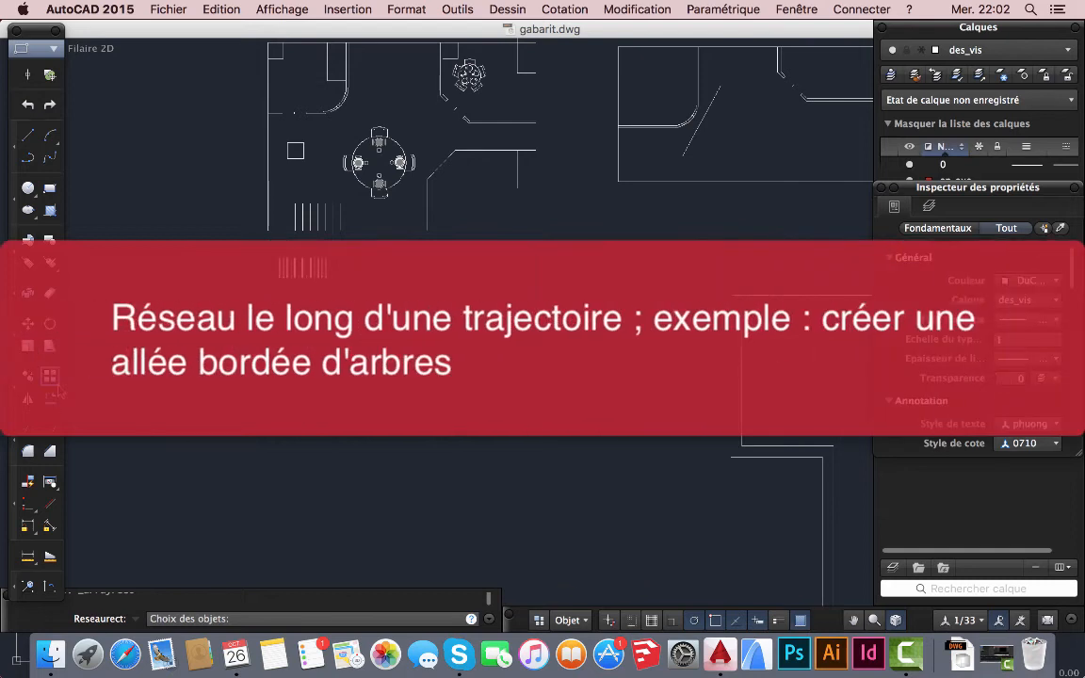
pyautogui.click(58, 388)
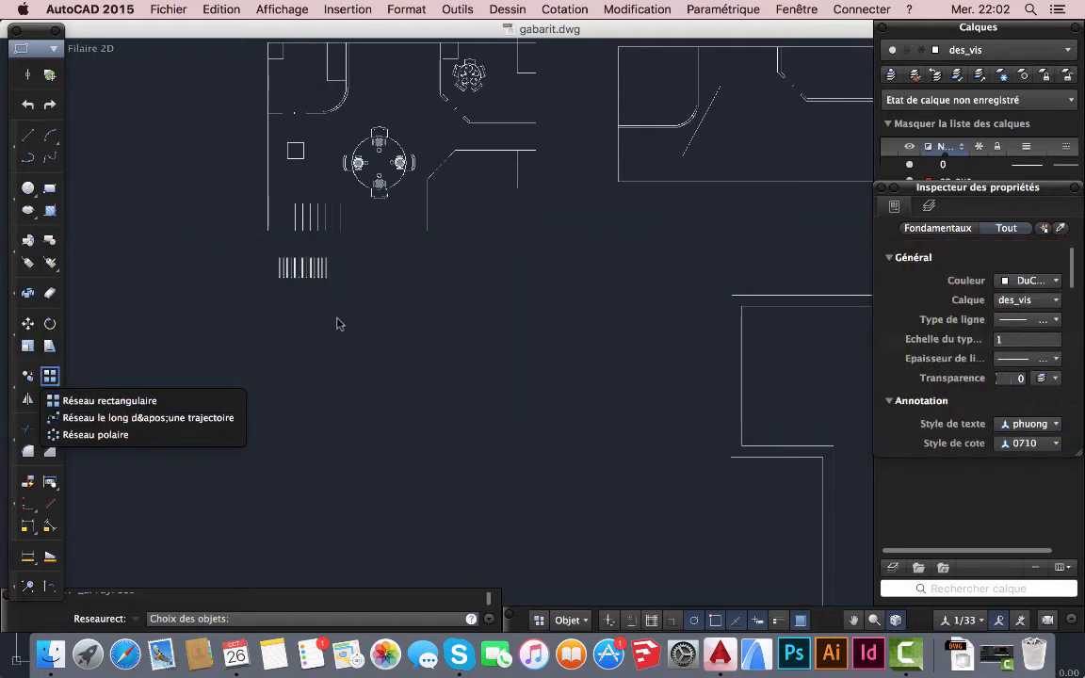
pyautogui.click(384, 332)
# - Draw an L-shaped polyline around the stepped building outline, running down its right side and then left below it
pyautogui.scroll(-6, 290, 381)
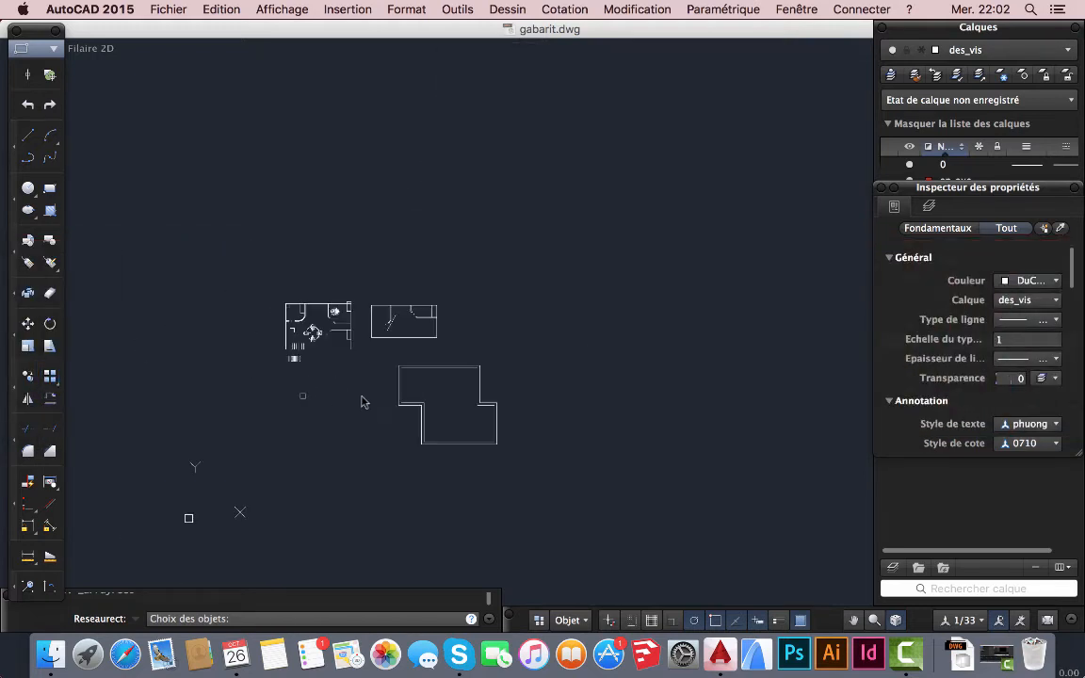
pyautogui.scroll(2, 456, 417)
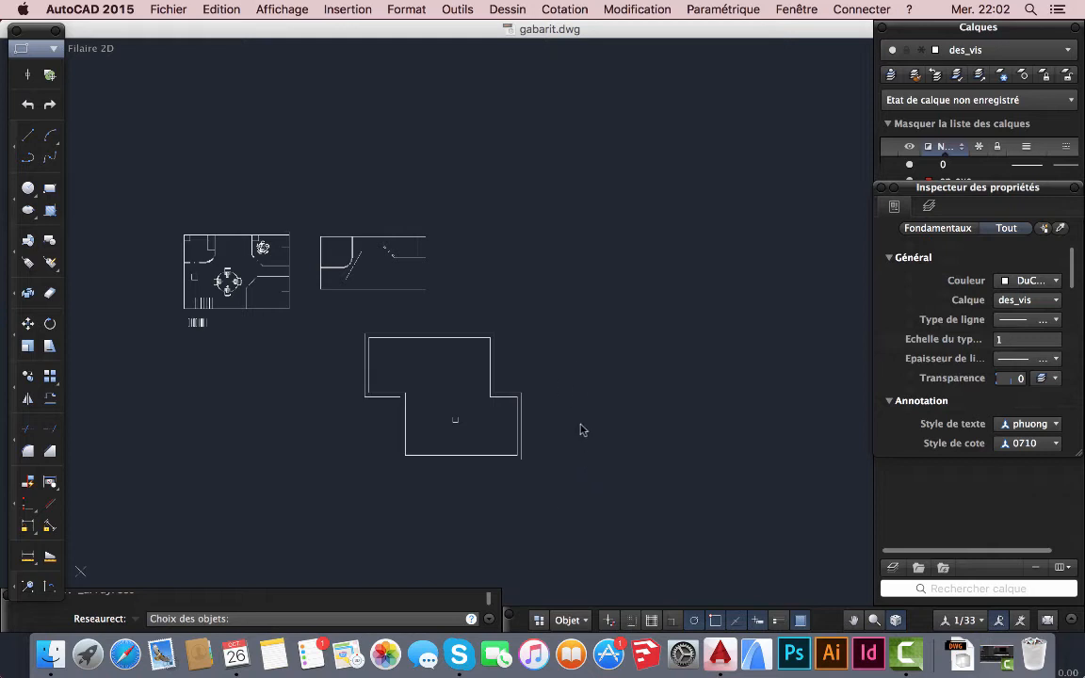
pyautogui.click(29, 158)
pyautogui.scroll(3, 484, 356)
pyautogui.scroll(-5, 504, 358)
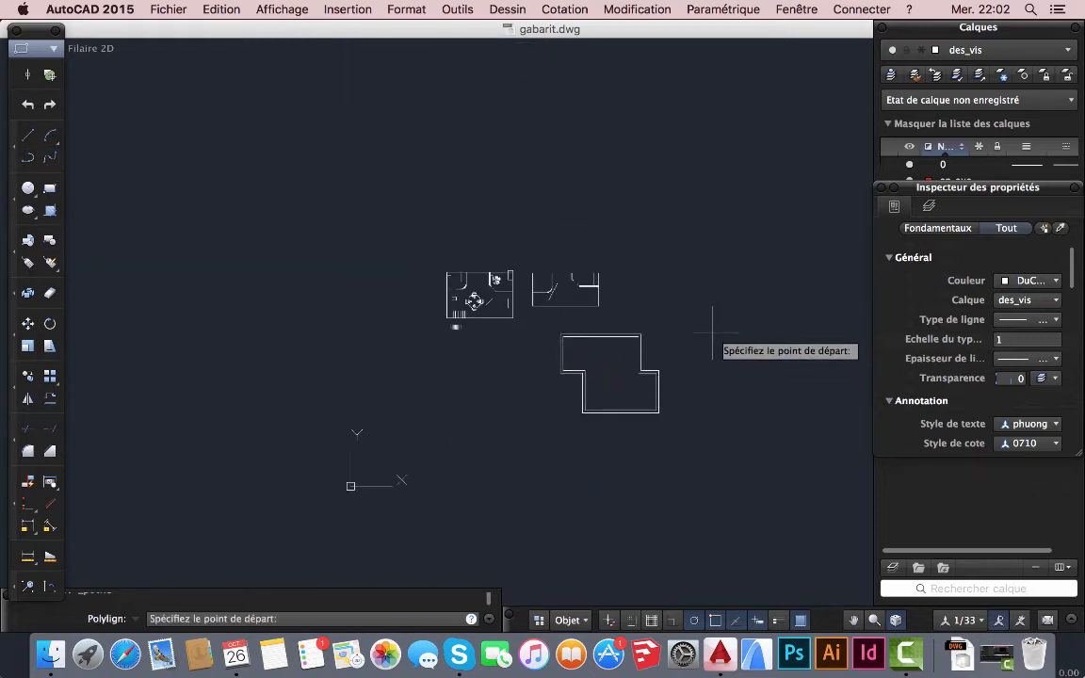
pyautogui.click(712, 332)
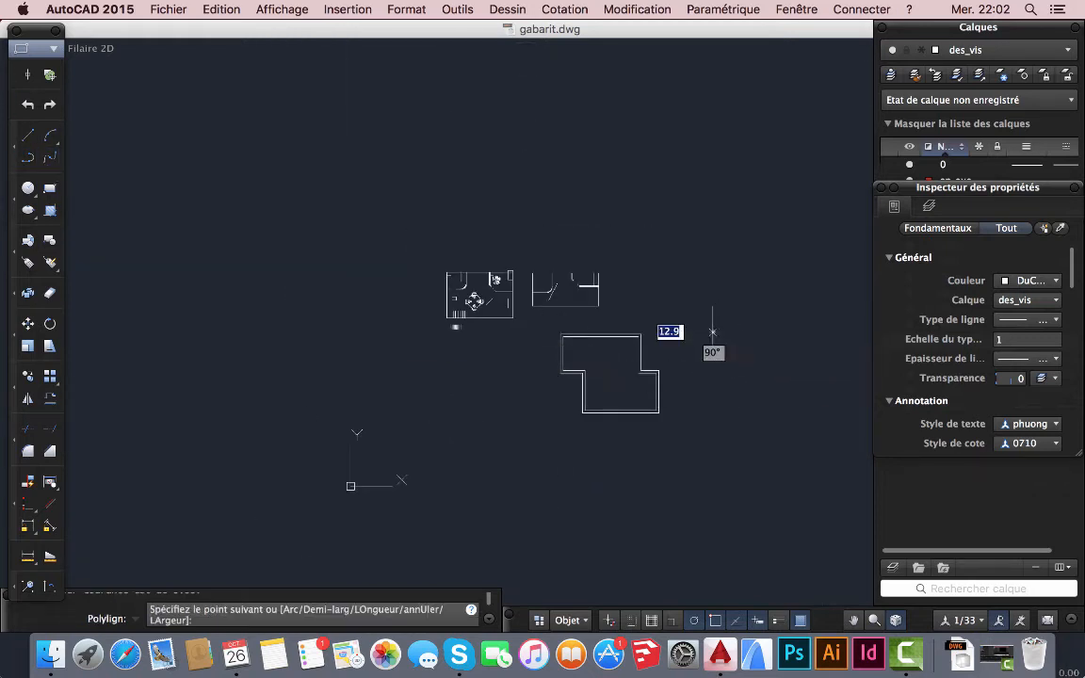
pyautogui.click(712, 428)
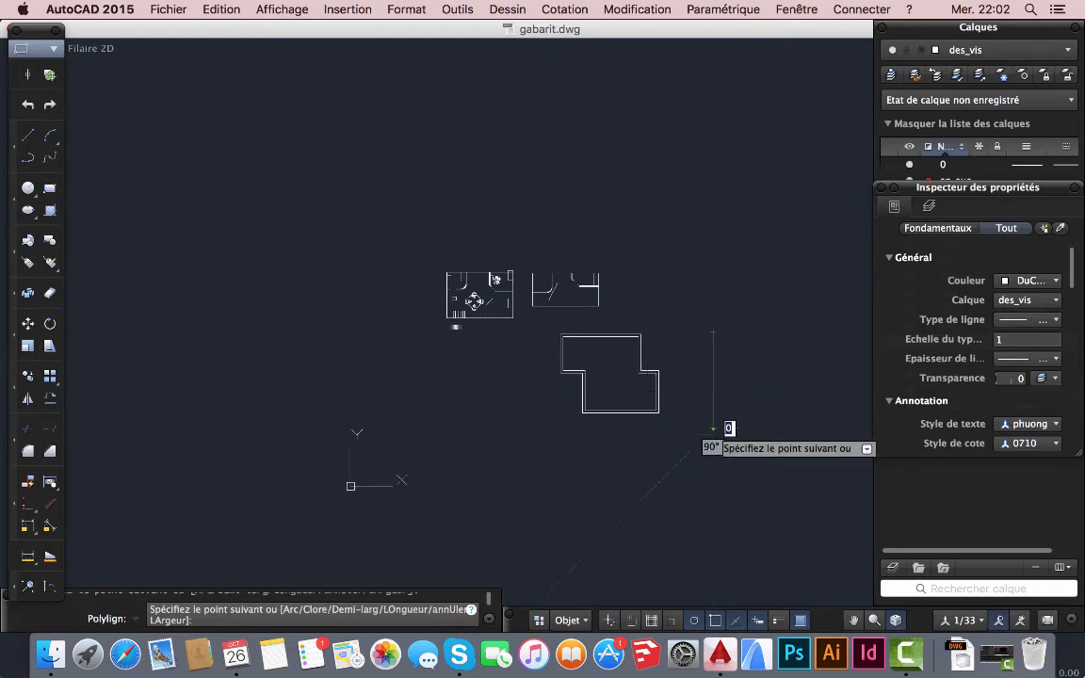
pyautogui.click(564, 428)
pyautogui.press('Return')
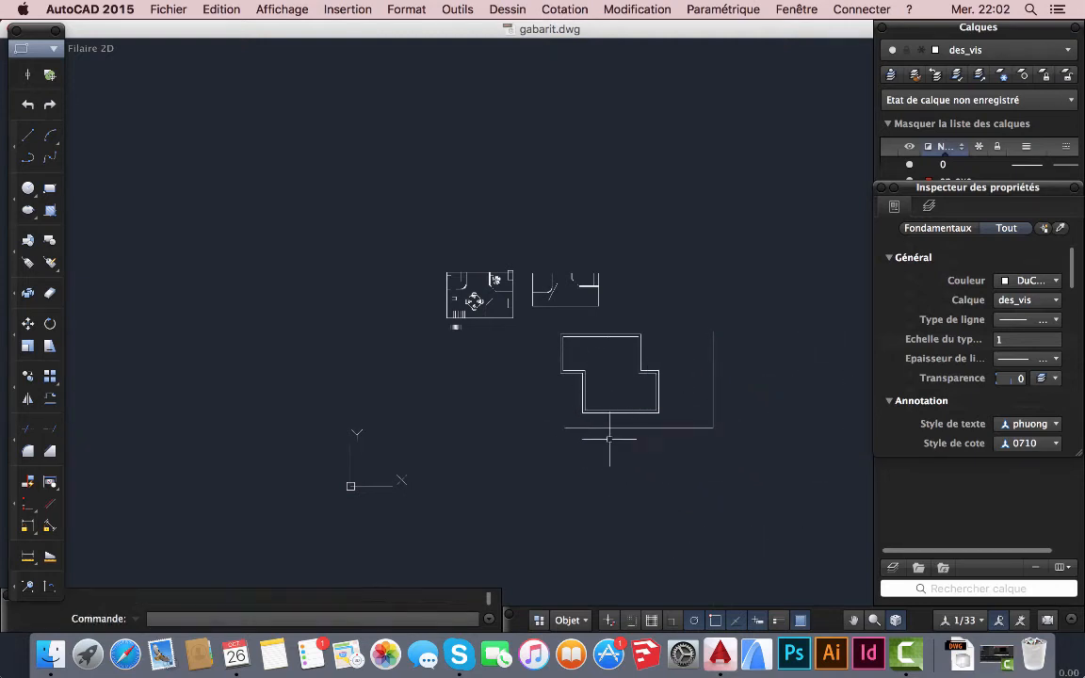
# - Fillet the corner between the polyline's horizontal and vertical segments with a radius of 200
pyautogui.click(28, 452)
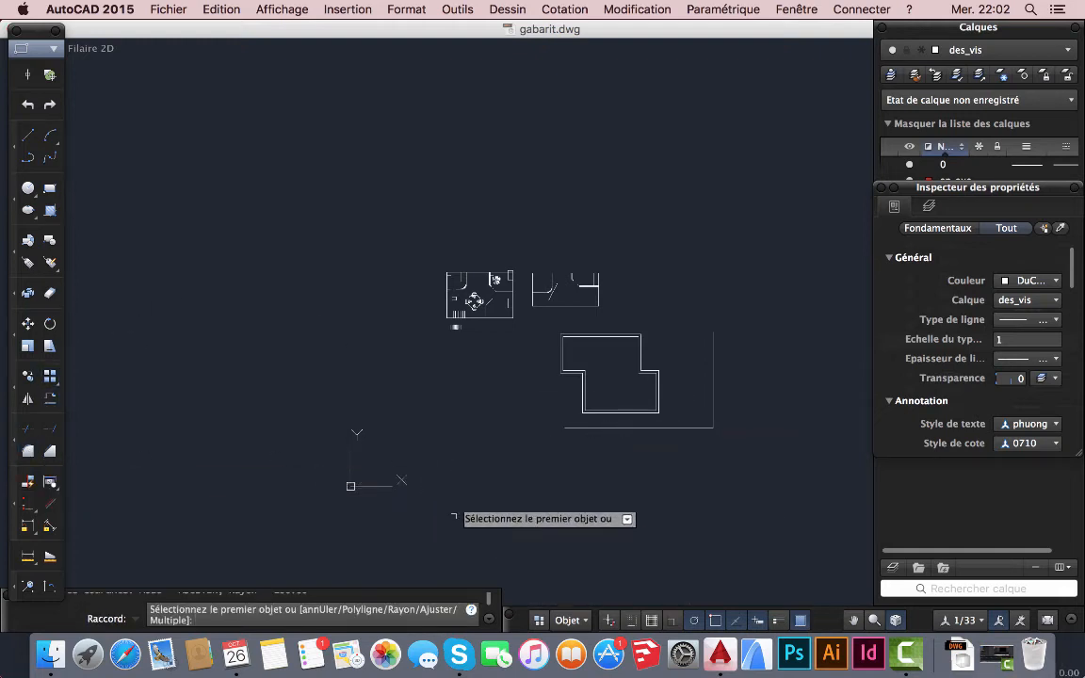
pyautogui.write('r')
pyautogui.press('Return')
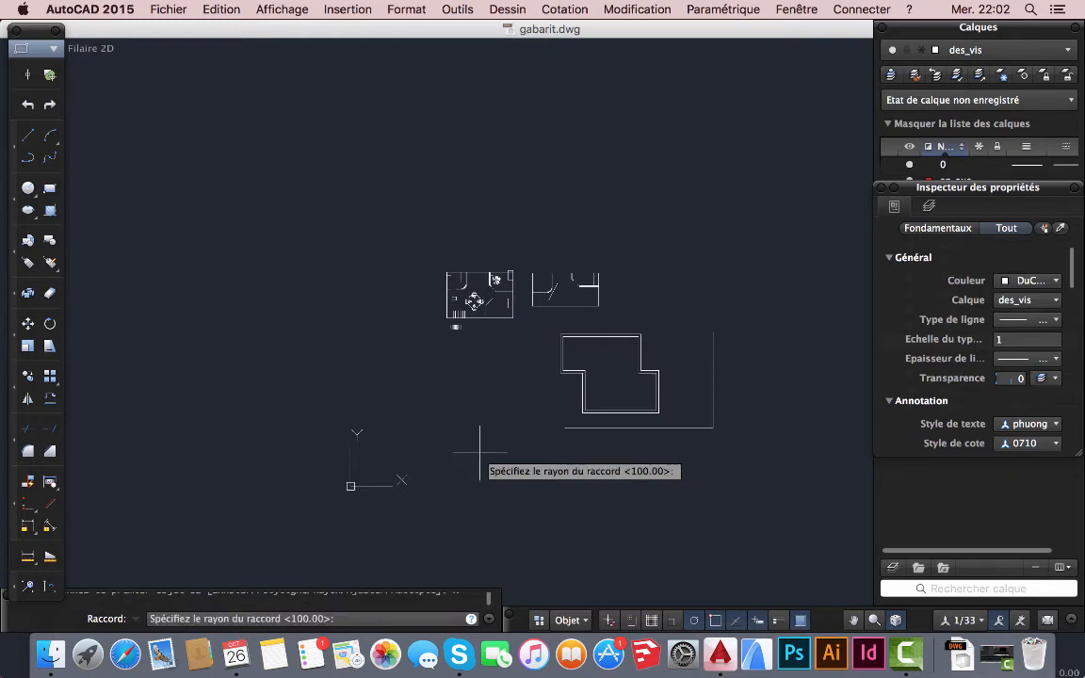
pyautogui.write('200')
pyautogui.press('Return')
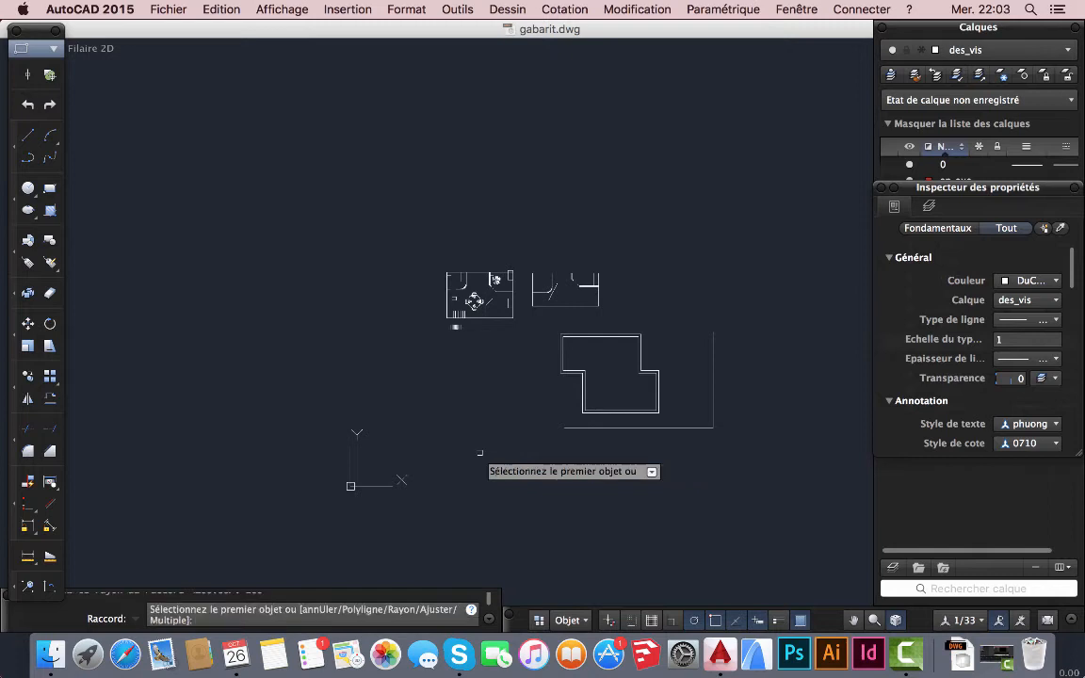
pyautogui.click(699, 426)
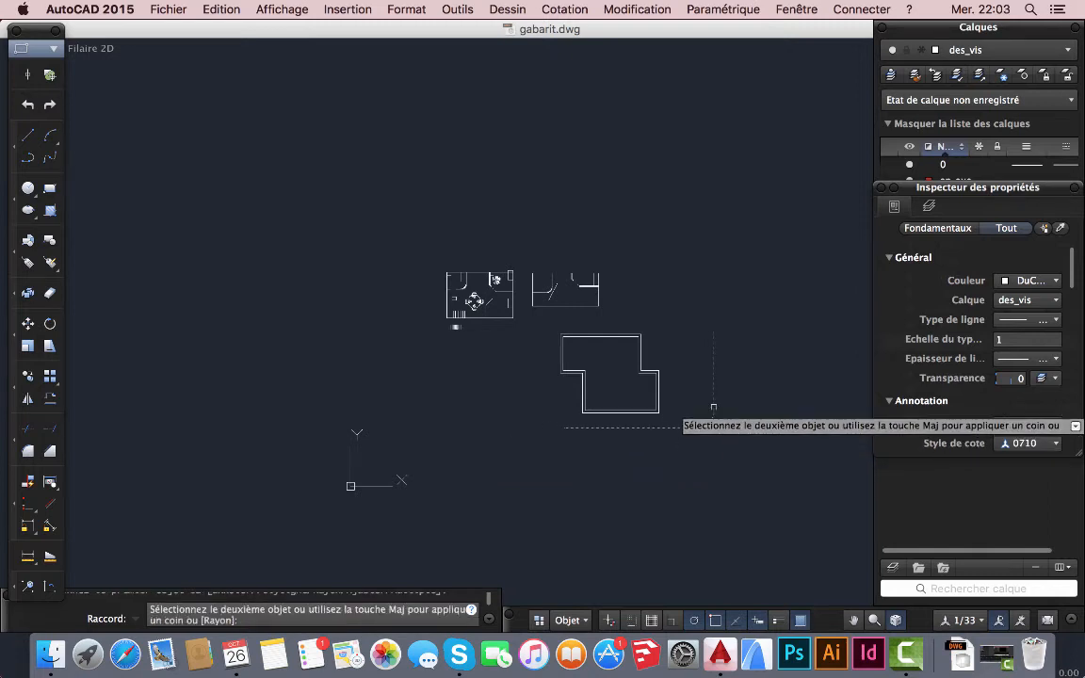
pyautogui.click(713, 405)
pyautogui.scroll(3, 731, 449)
pyautogui.moveTo(667, 440)
pyautogui.mouseDown(button='middle')
pyautogui.moveTo(637, 456)
pyautogui.moveTo(513, 454)
pyautogui.mouseUp(button='middle')
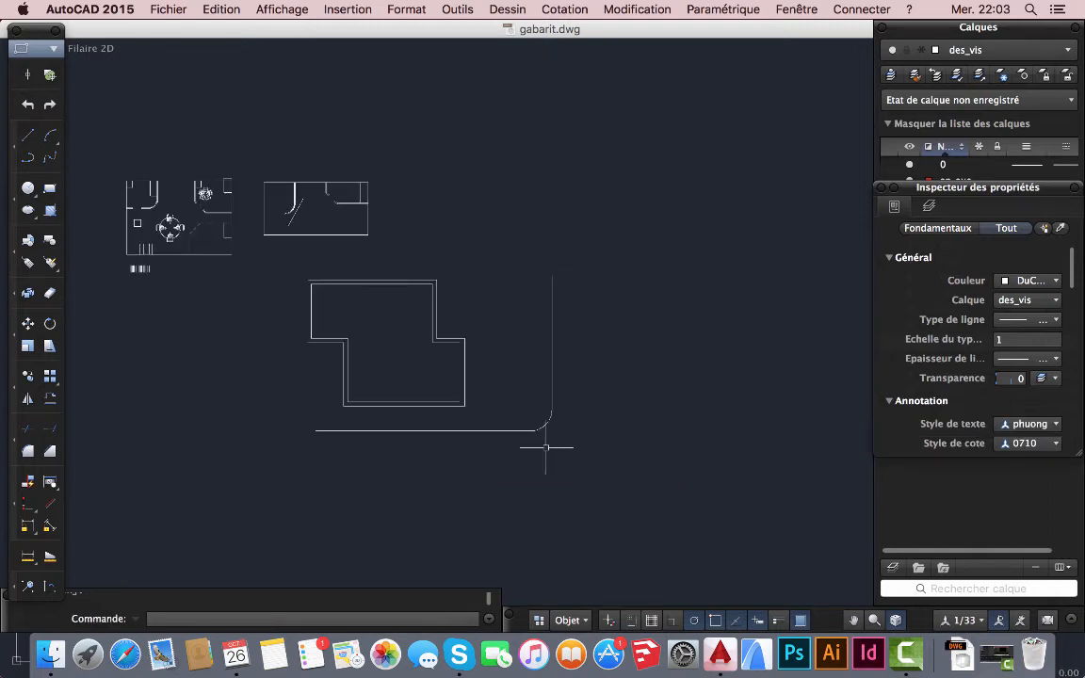
# - Offset the filleted polyline by 500 to its outer side, away from the building
pyautogui.click(48, 401)
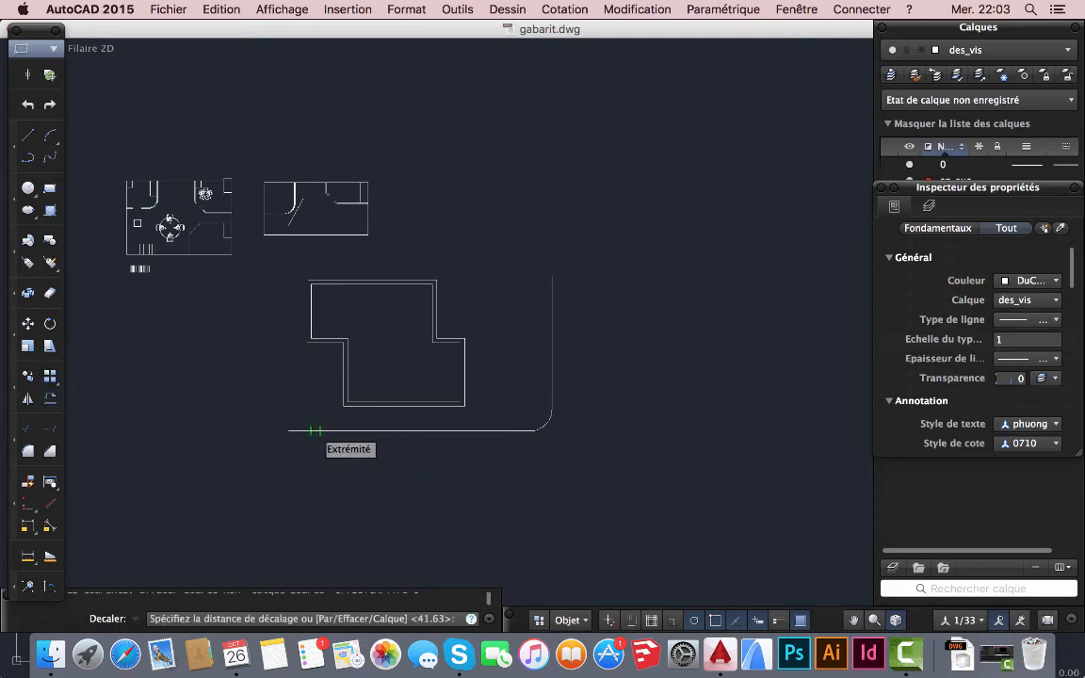
pyautogui.write('5')
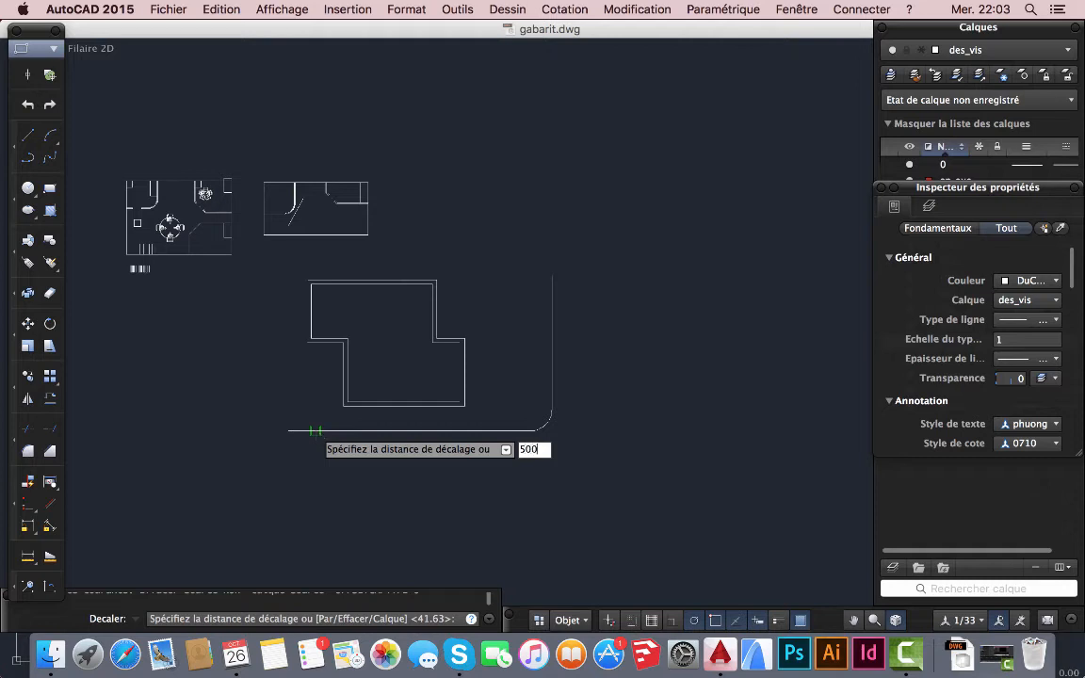
pyautogui.write('00')
pyautogui.press('Return')
pyautogui.click(339, 431)
pyautogui.click(349, 483)
pyautogui.scroll(-3, 427, 490)
pyautogui.scroll(3, 427, 490)
pyautogui.moveTo(427, 490); pyautogui.dragTo(377, 410, button='middle')
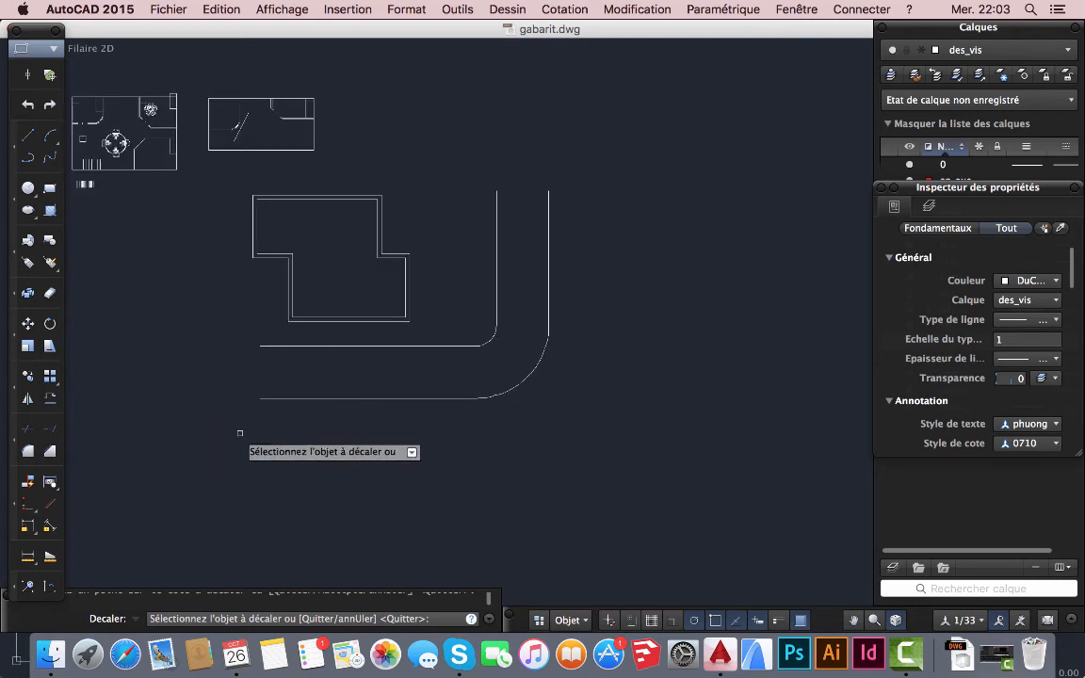
pyautogui.press('Escape')
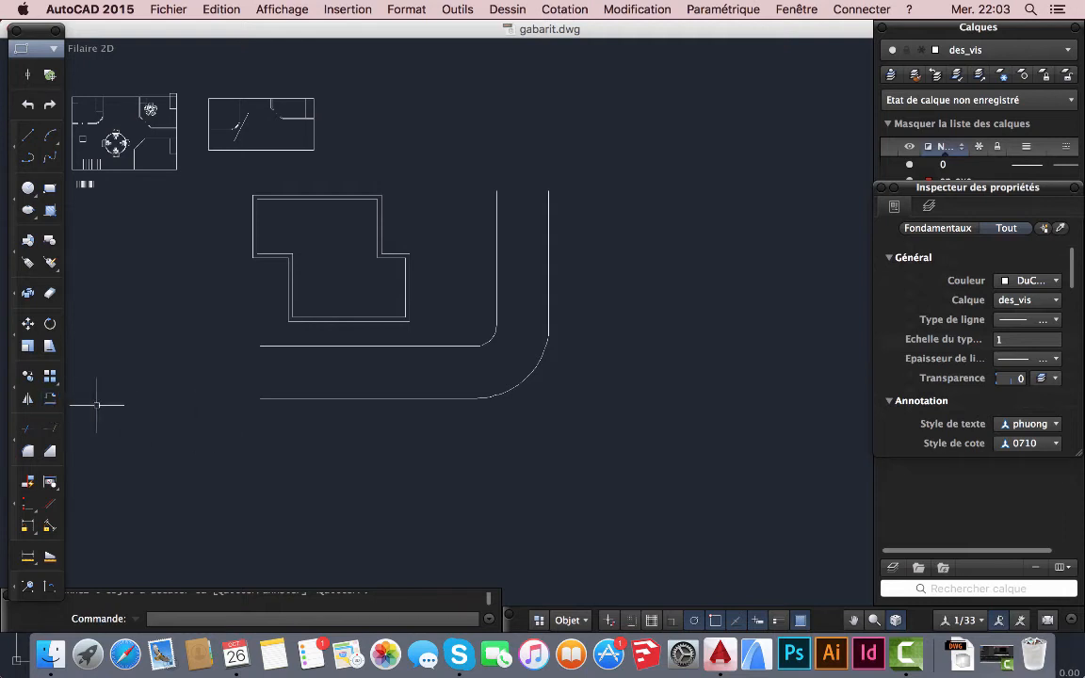
# - Offset the outer polyline by another 100 outward
pyautogui.press('Return')
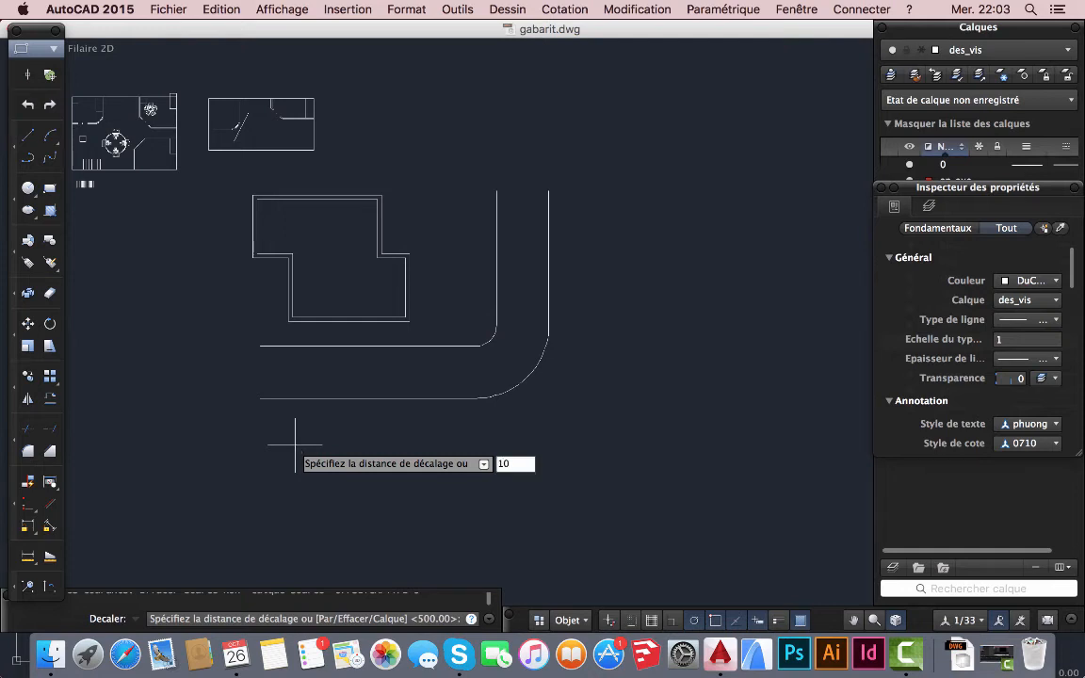
pyautogui.write('100')
pyautogui.press('Return')
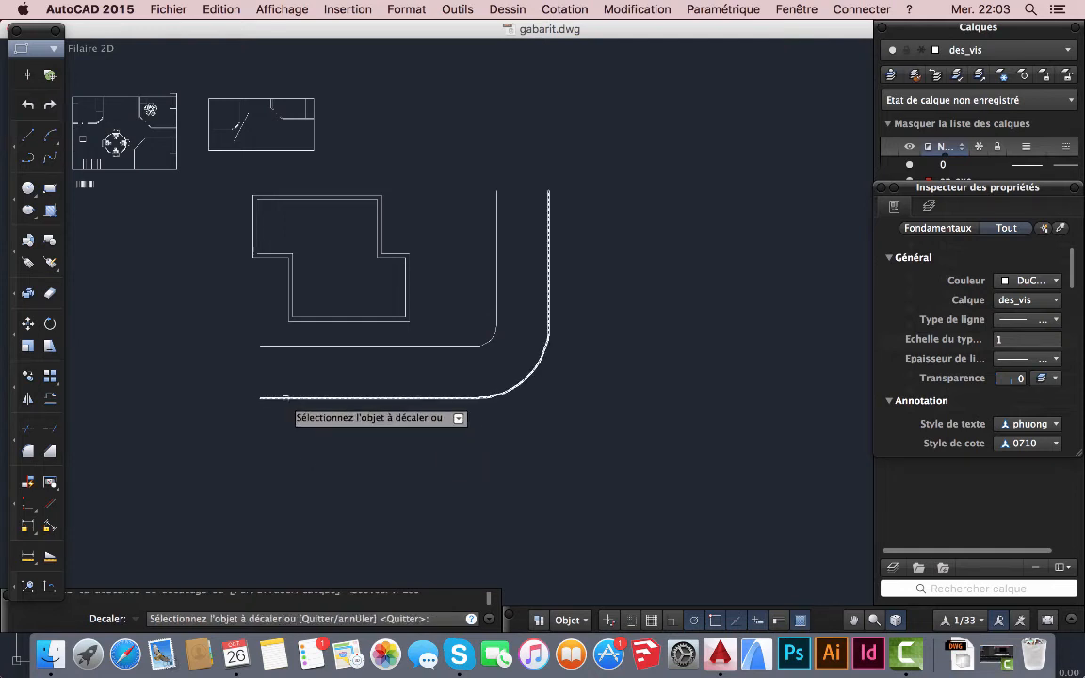
pyautogui.click(287, 399)
pyautogui.click(292, 460)
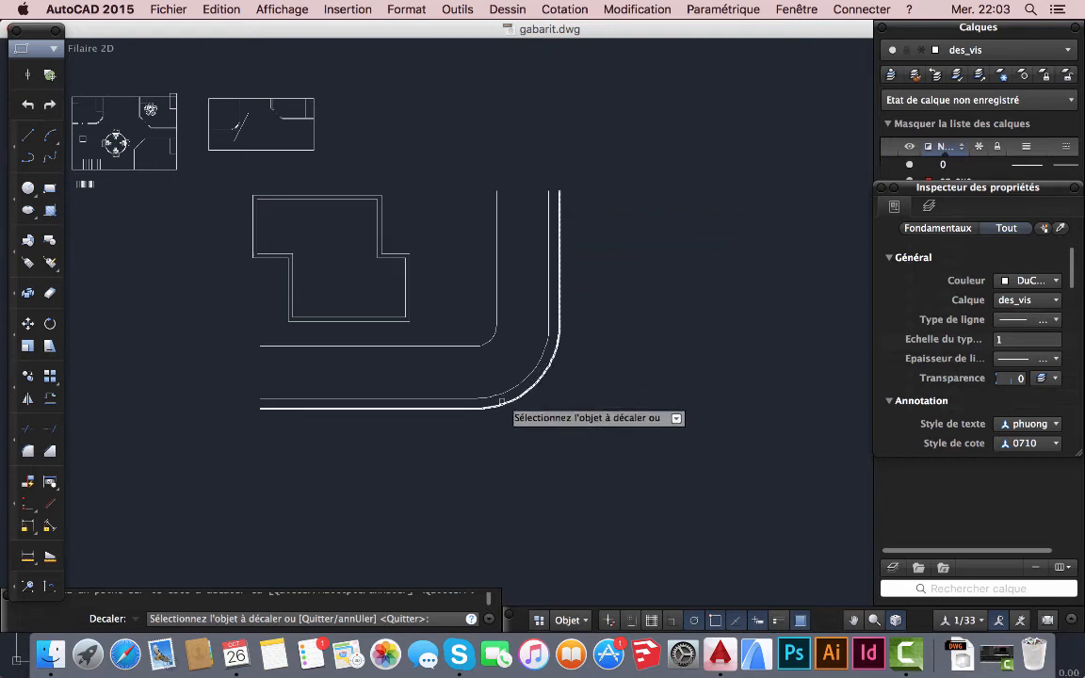
# - Draw a closed, irregular lobed spline as a tree outline at the left end of the two outermost path lines
pyautogui.scroll(4, 282, 420)
pyautogui.moveTo(245, 433); pyautogui.dragTo(279, 501, button='middle')
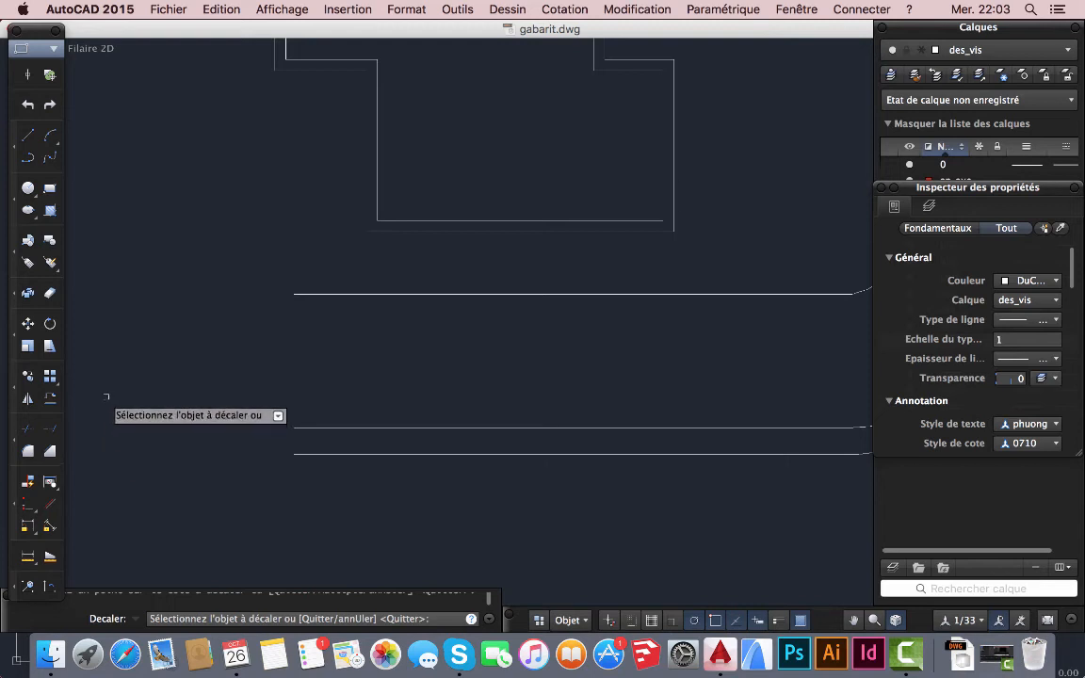
pyautogui.click(49, 160)
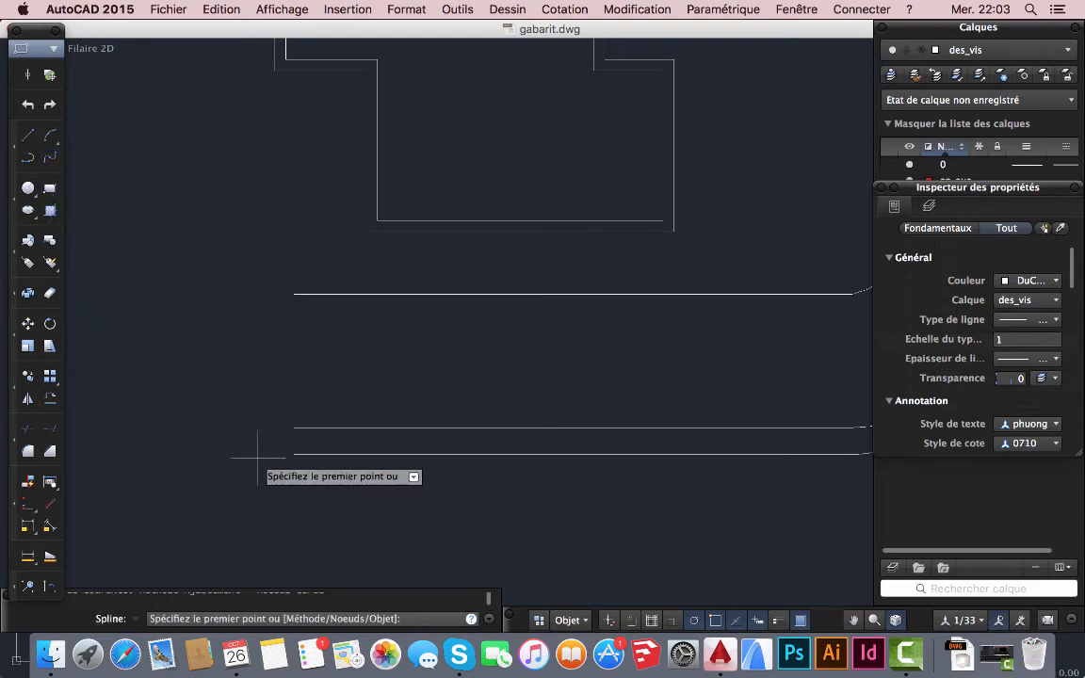
pyautogui.scroll(-3, 233, 467)
pyautogui.scroll(5, 249, 462)
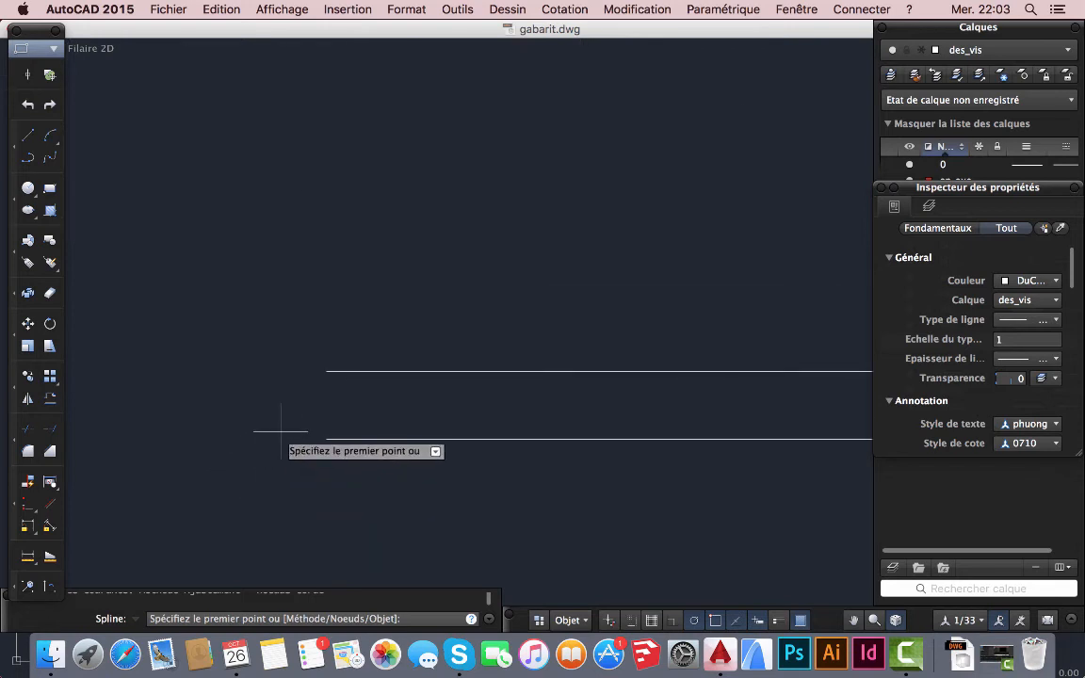
pyautogui.click(303, 412)
pyautogui.click(271, 422)
pyautogui.click(273, 440)
pyautogui.click(293, 463)
pyautogui.click(259, 509)
pyautogui.click(318, 532)
pyautogui.click(320, 508)
pyautogui.click(373, 519)
pyautogui.click(382, 463)
pyautogui.click(397, 433)
pyautogui.click(367, 405)
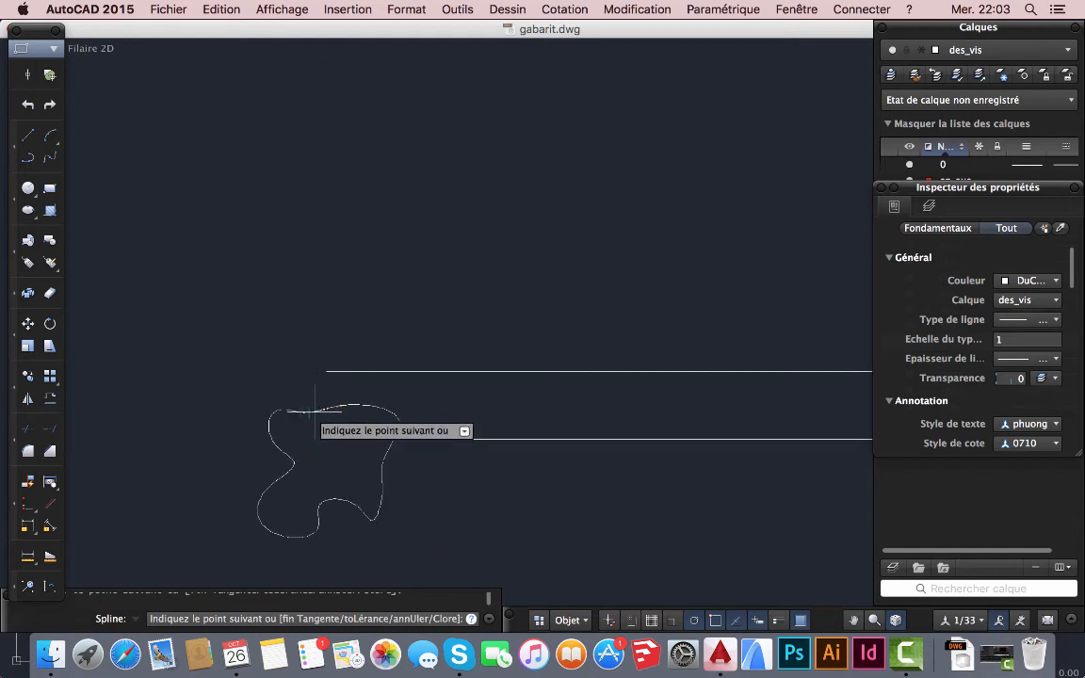
pyautogui.click(305, 412)
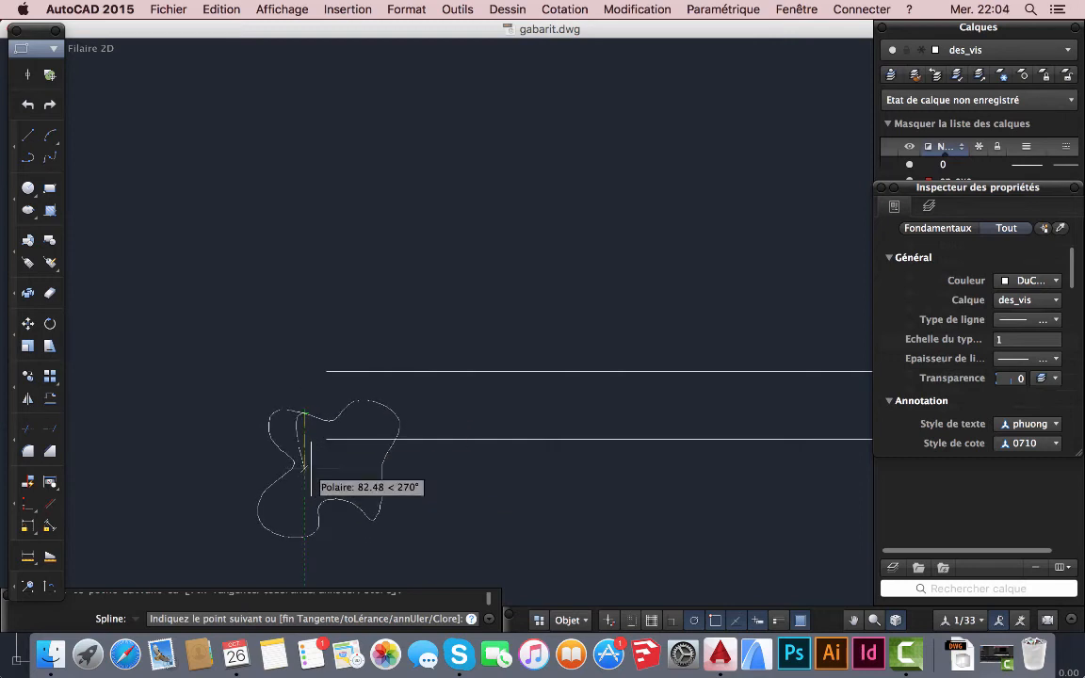
pyautogui.press('Return')
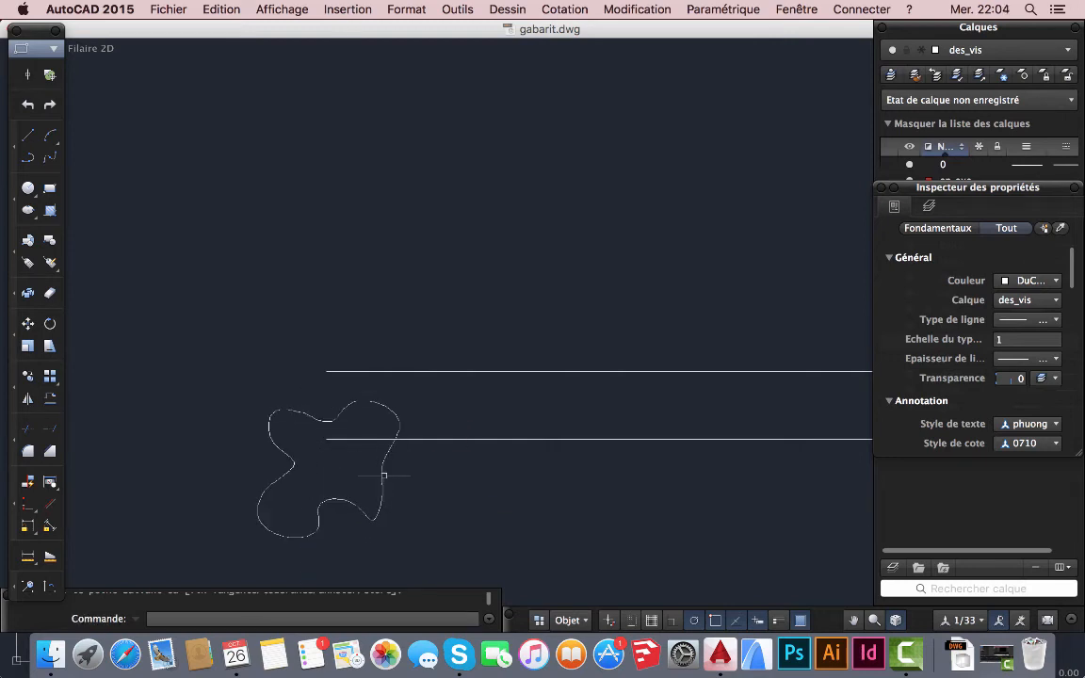
# - Reshape the spline by moving the control point of its pointed lower-right lobe slightly upward
pyautogui.click(382, 471)
pyautogui.moveTo(426, 485)
pyautogui.mouseDown(button='middle')
pyautogui.moveTo(358, 443)
pyautogui.moveTo(316, 364)
pyautogui.mouseUp(button='middle')
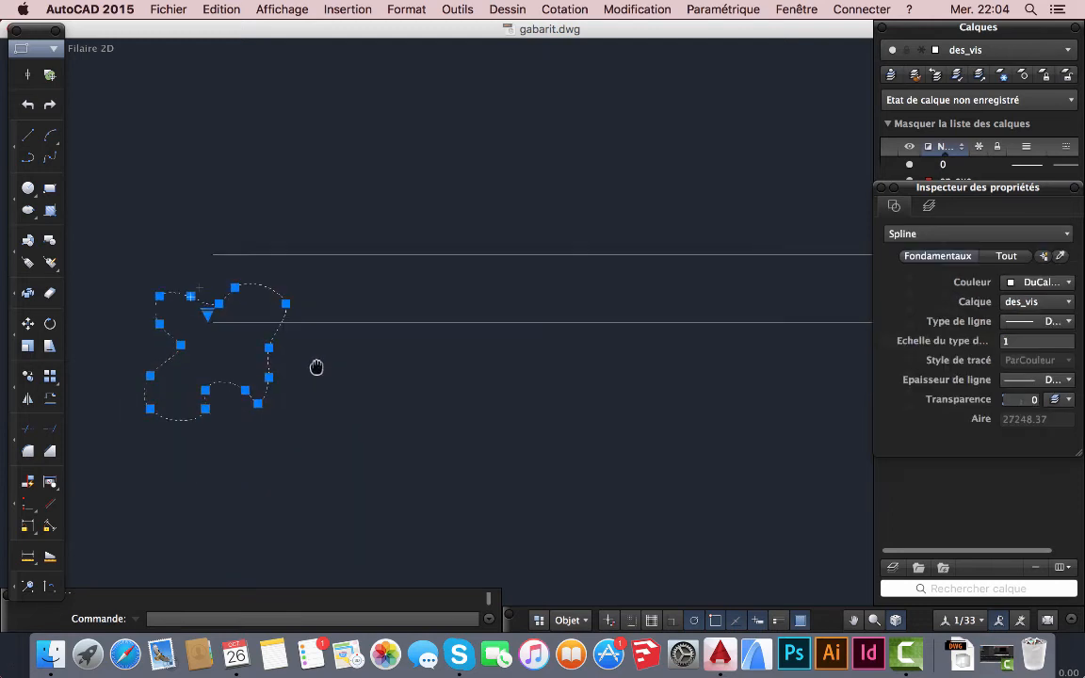
pyautogui.click(261, 404)
pyautogui.click(261, 382)
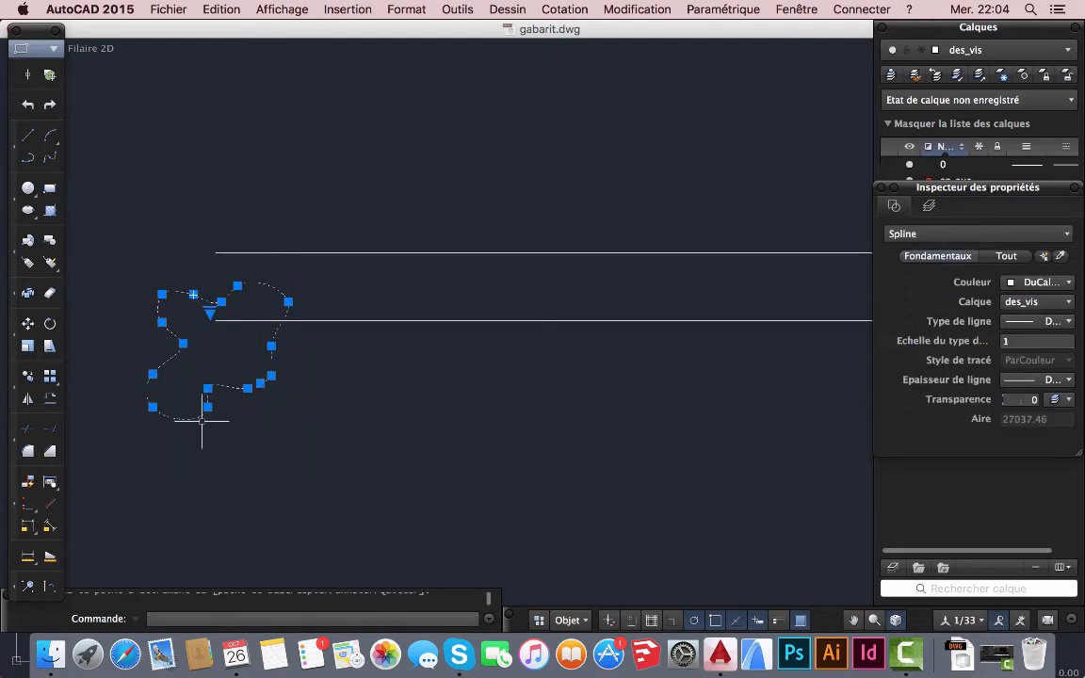
# - Reshape the tree spline by moving the control point of its lower-left lobe inward and slightly up
pyautogui.click(153, 407)
pyautogui.click(176, 399)
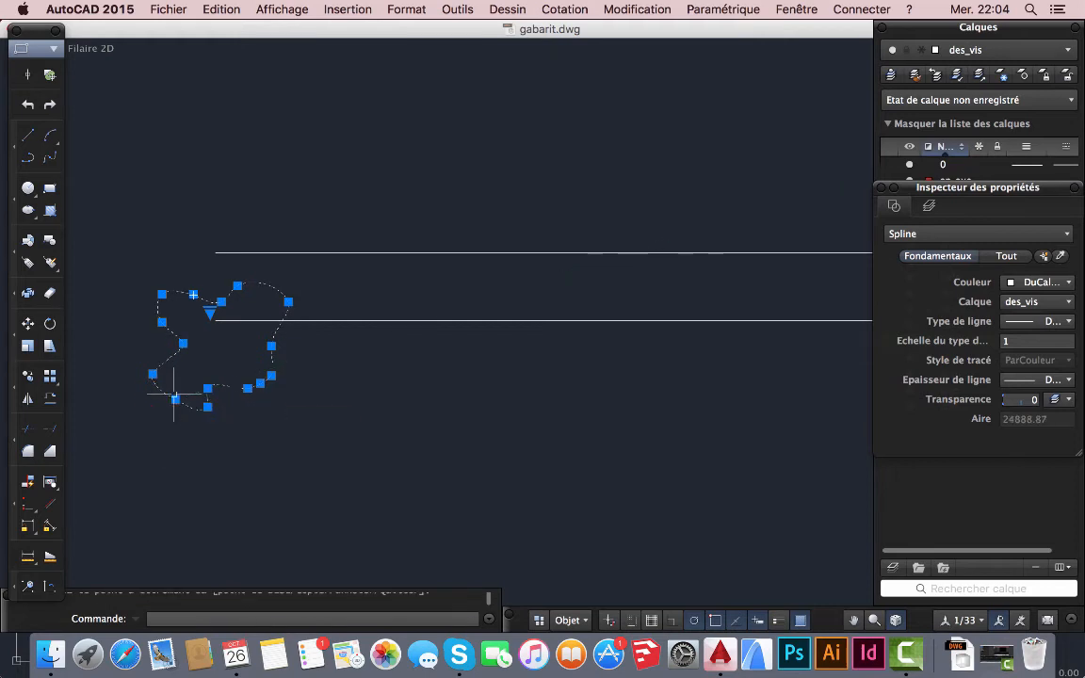
pyautogui.press('Escape')
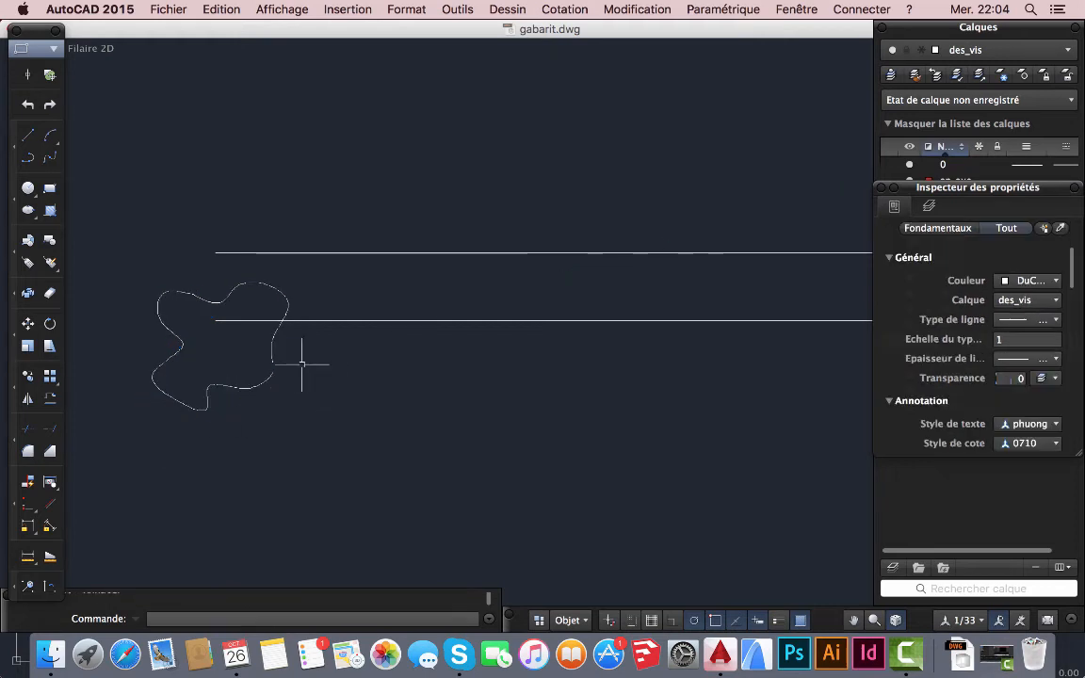
# - Create a path array of the tree outline along the outermost curved polyline
pyautogui.scroll(-2, 252, 364)
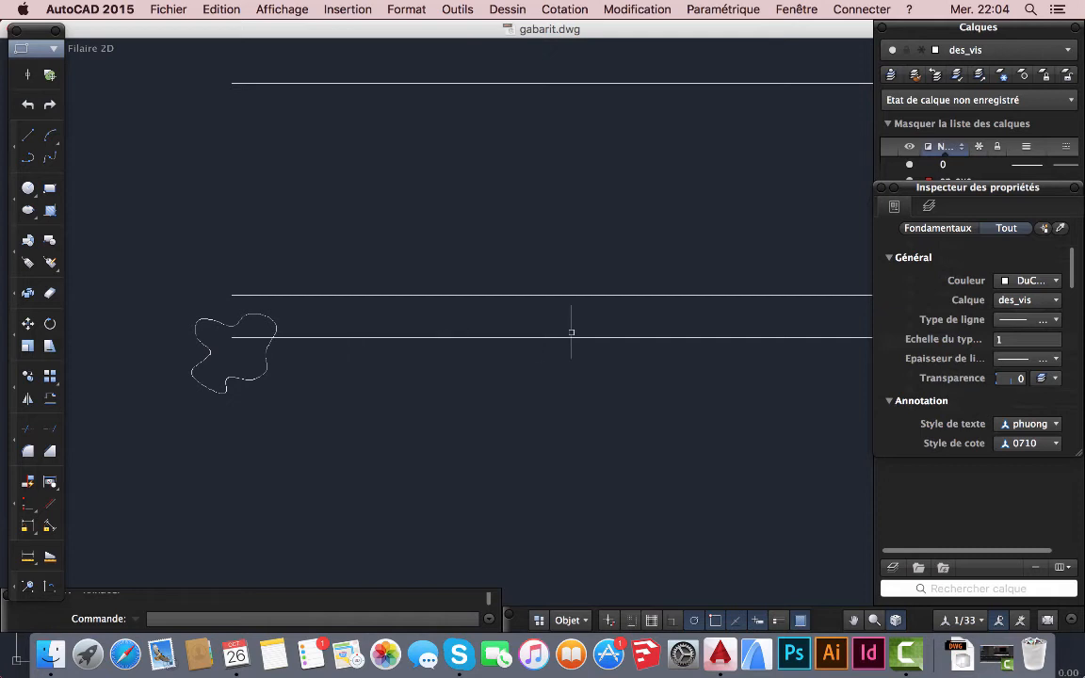
pyautogui.scroll(-3, 572, 332)
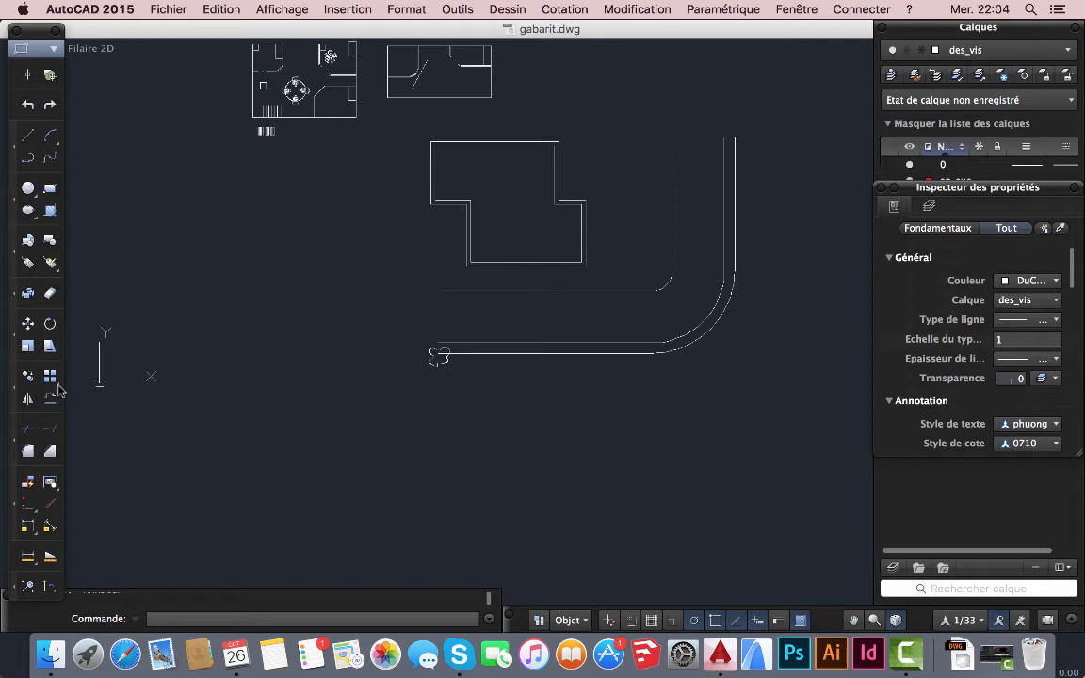
pyautogui.click(56, 381)
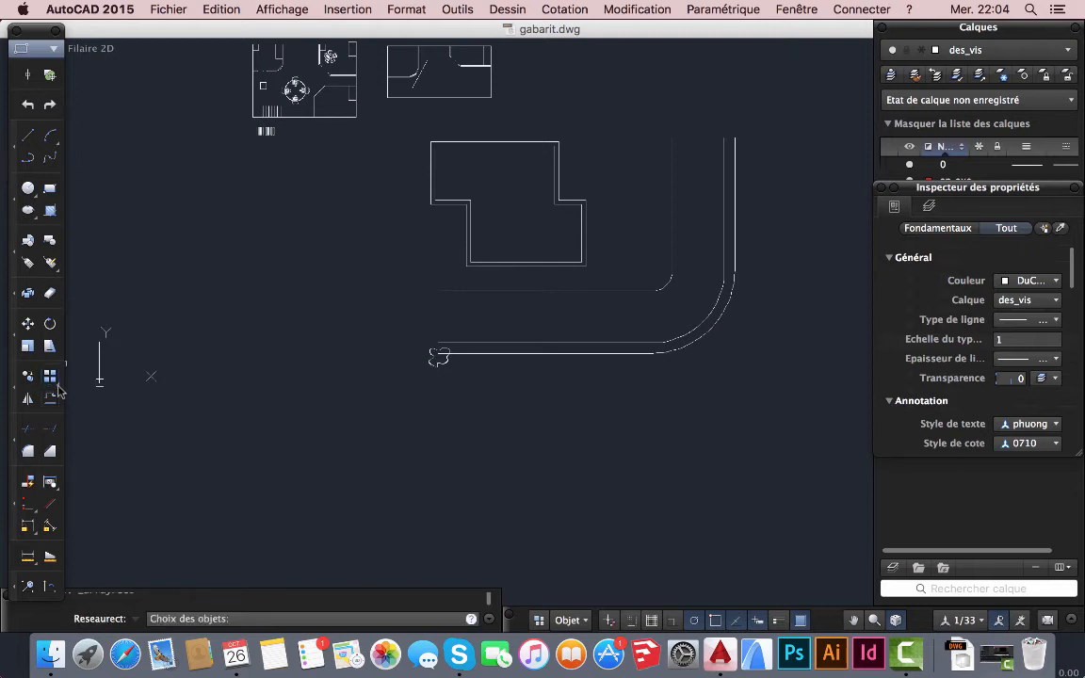
pyautogui.moveTo(55, 382); pyautogui.dragTo(67, 417)
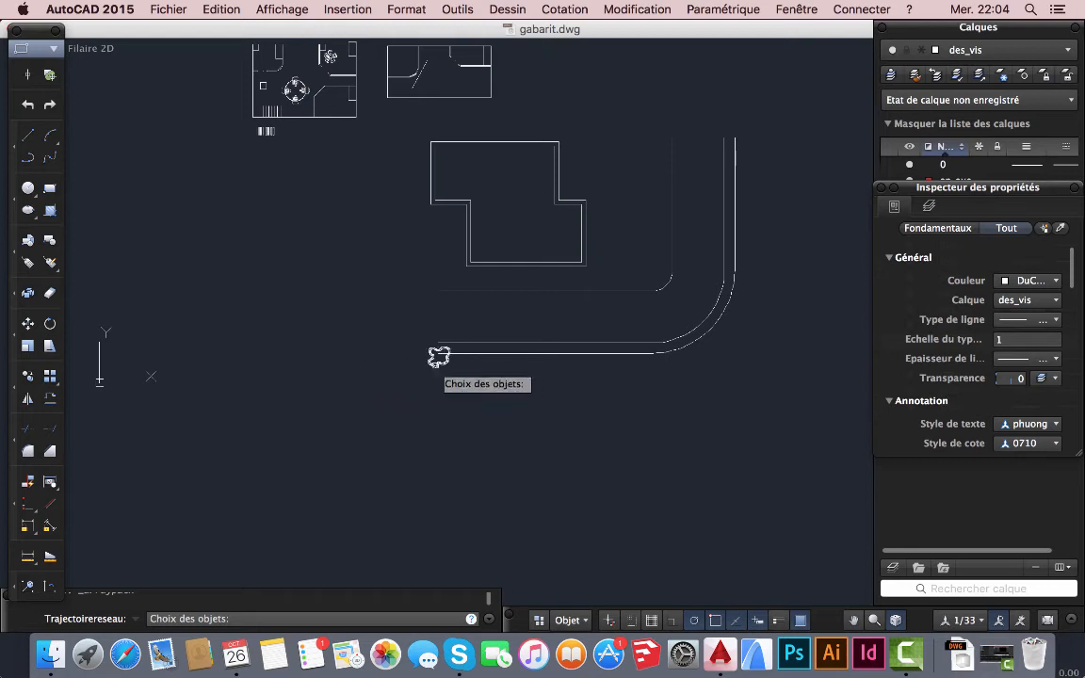
pyautogui.click(437, 358)
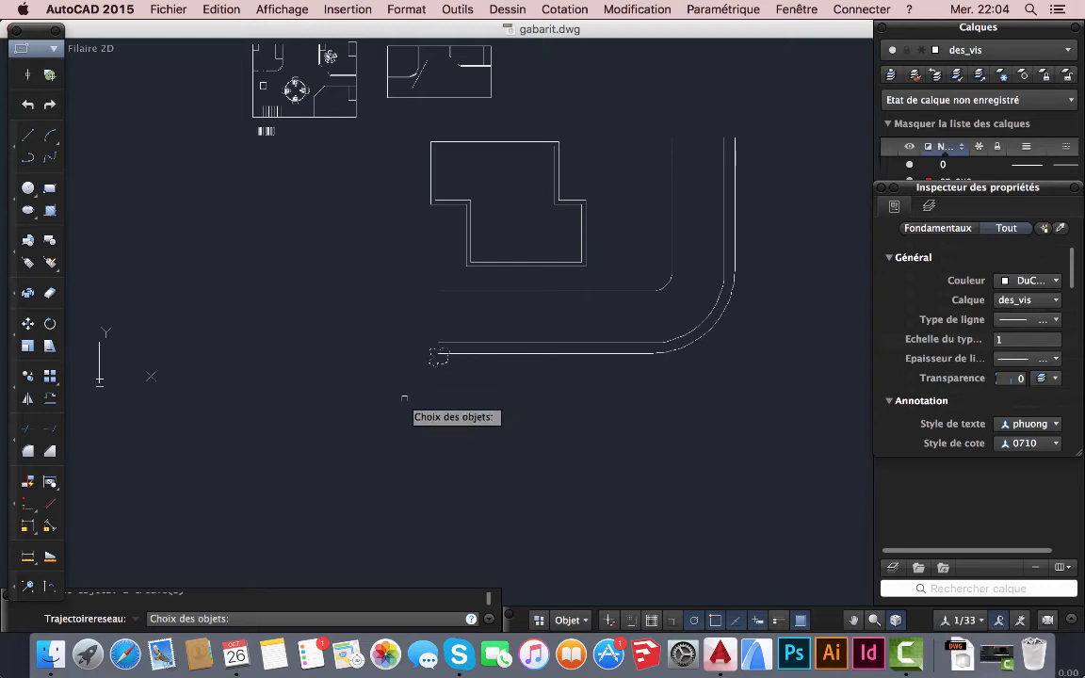
pyautogui.press('Return')
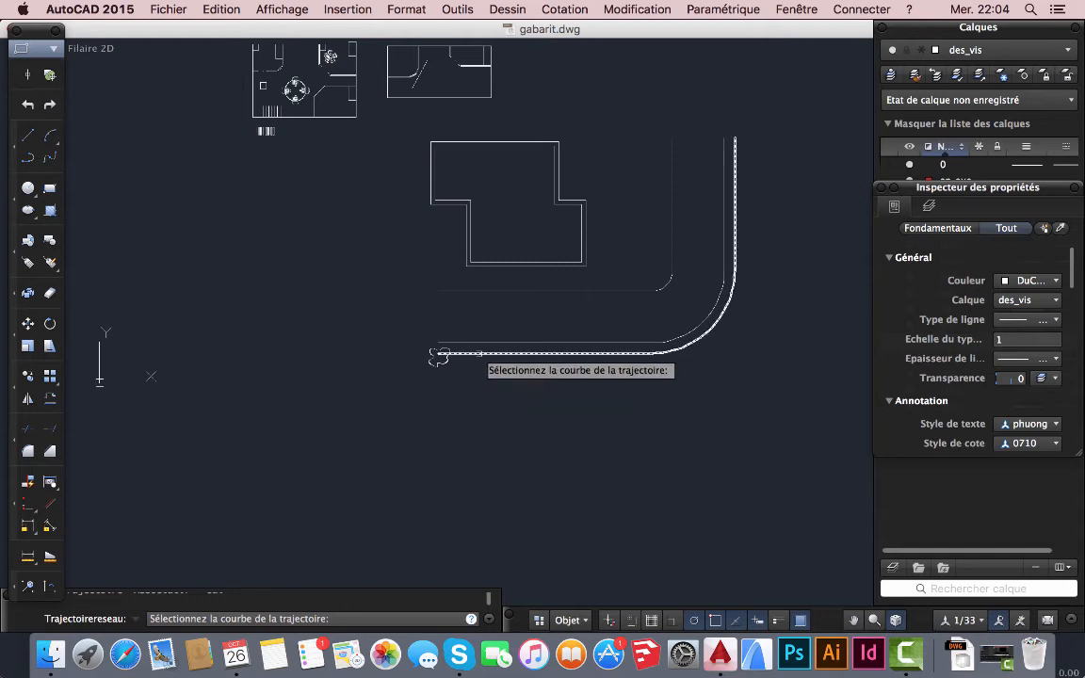
pyautogui.click(480, 354)
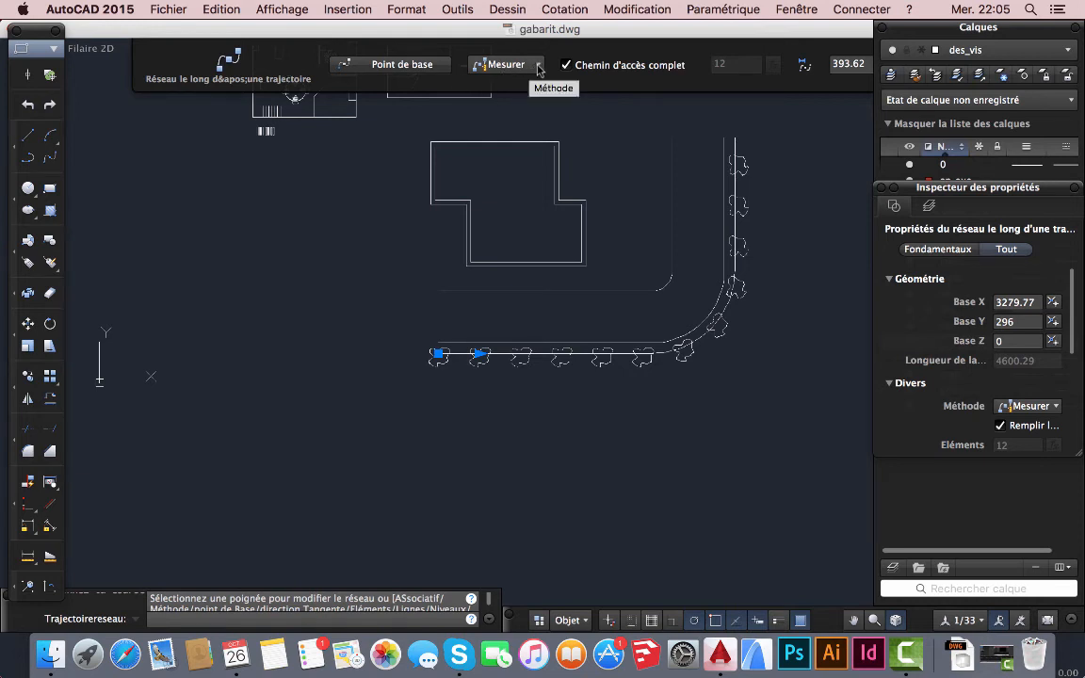
# - Increase the spacing between the trees of the path array to about 431
pyautogui.scroll(6, 461, 348)
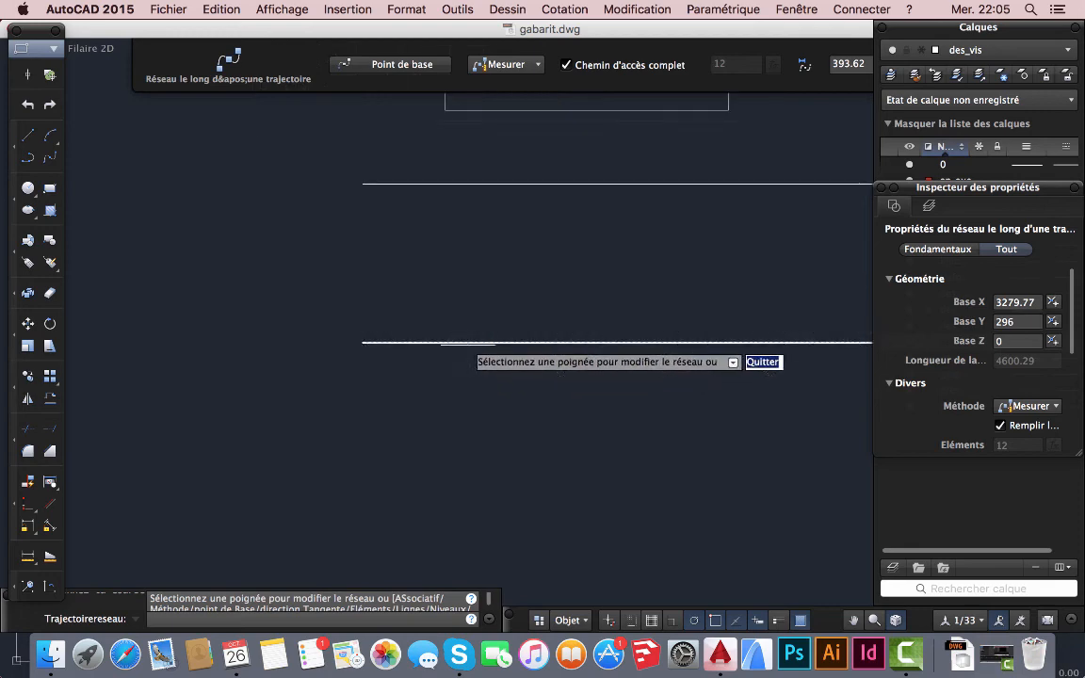
pyautogui.click(471, 342)
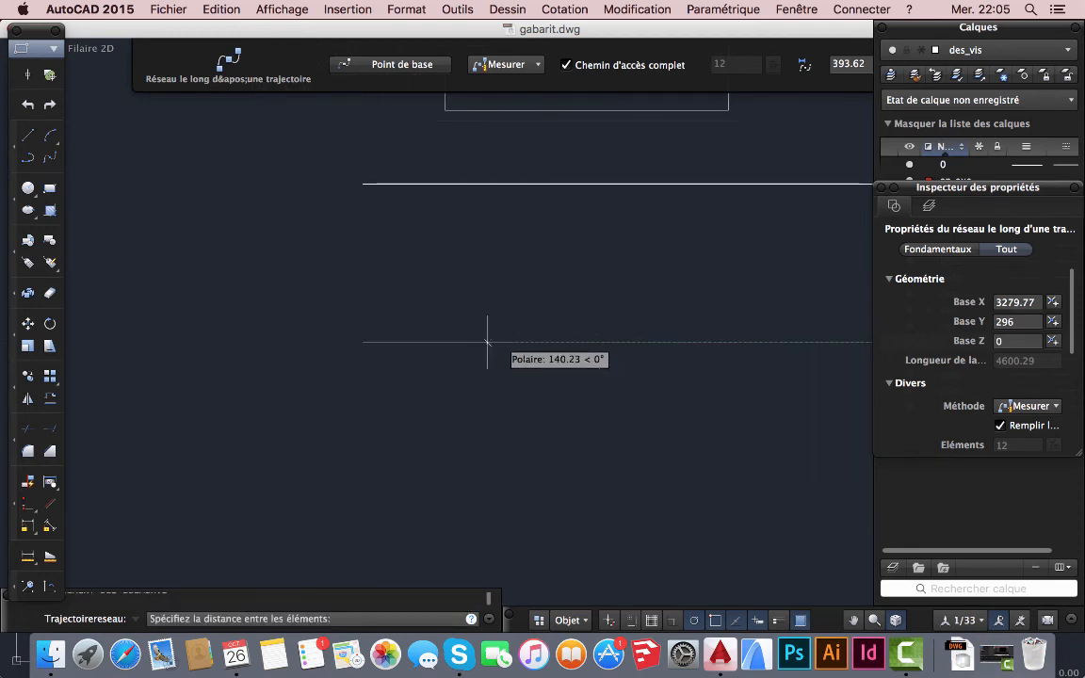
pyautogui.click(478, 342)
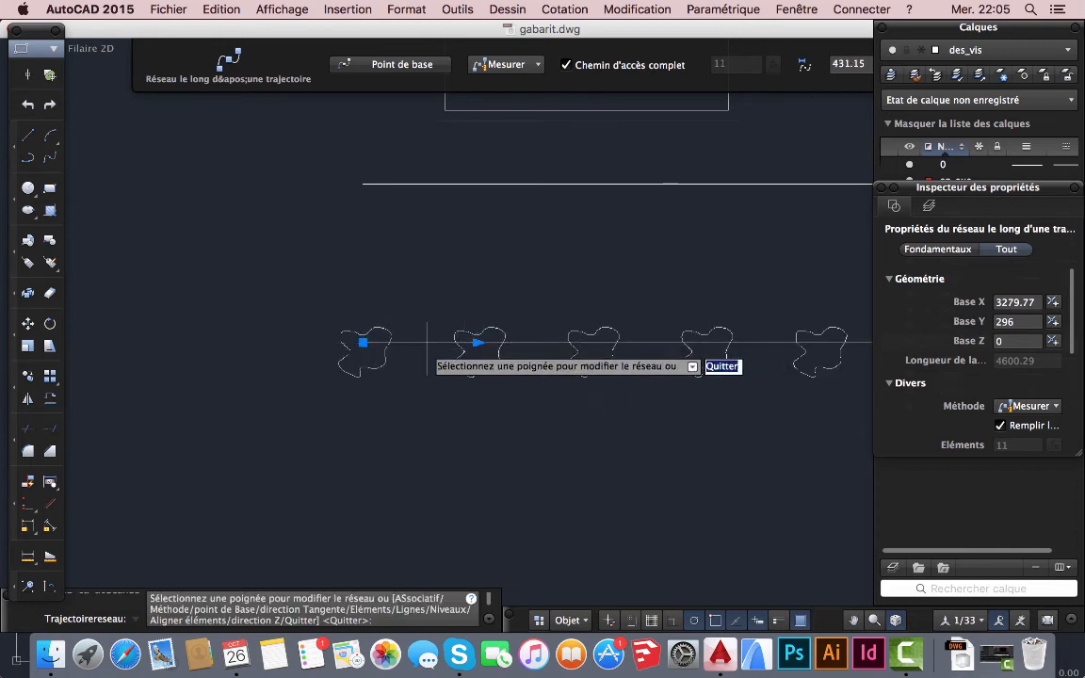
# - Switch the path array's method to Diviser with 13 elements and finish the array
pyautogui.click(538, 65)
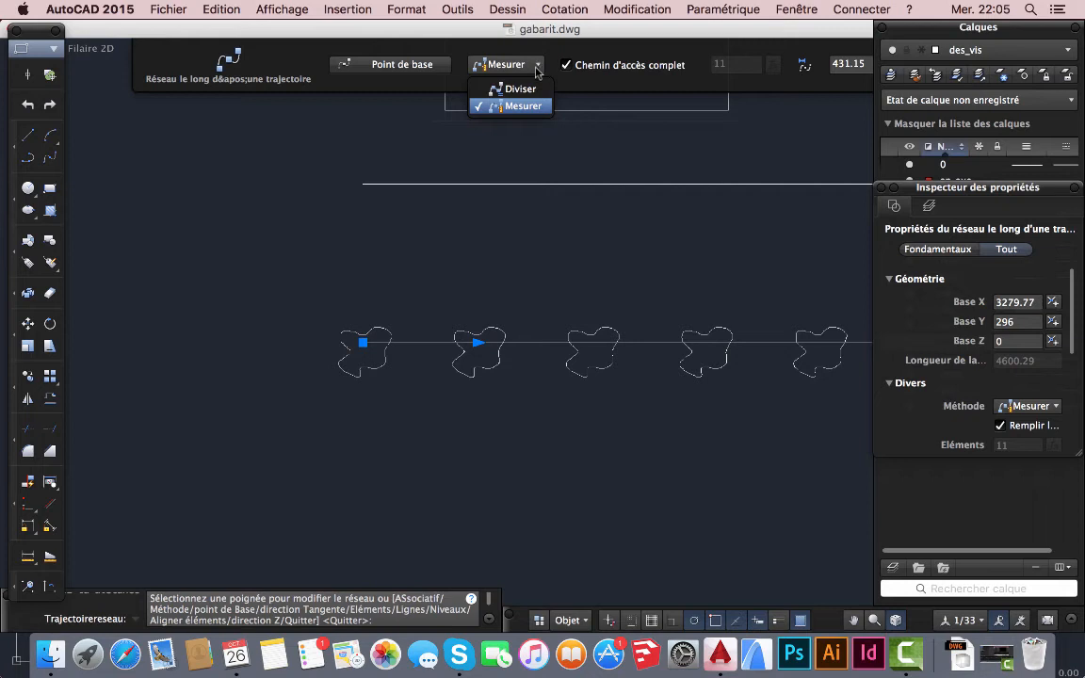
pyautogui.click(518, 89)
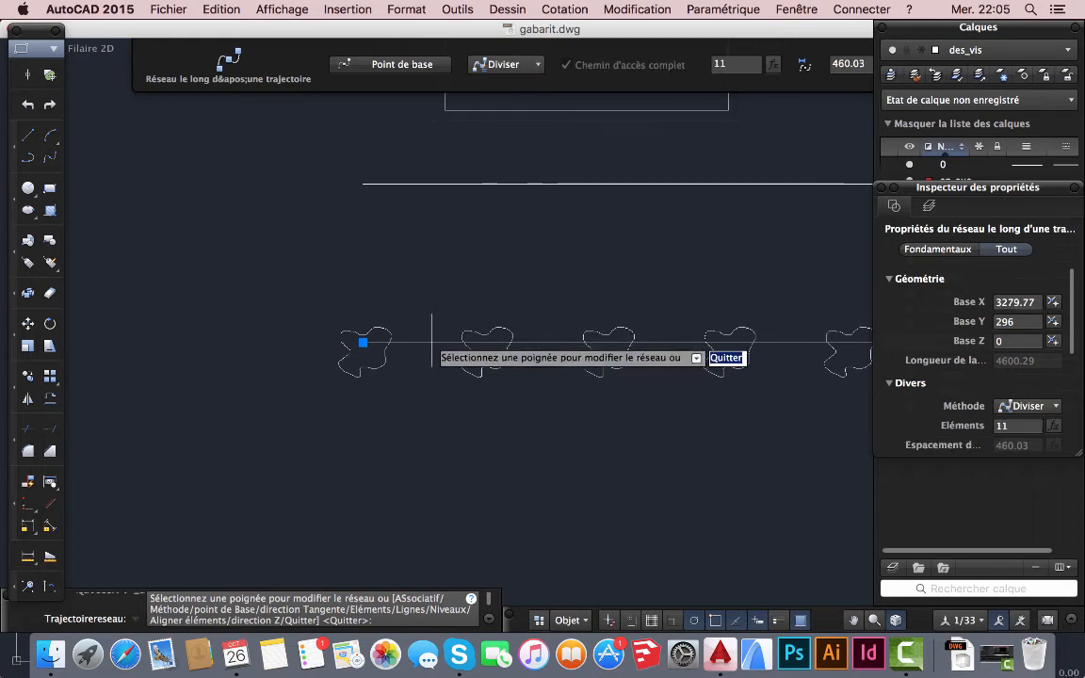
pyautogui.scroll(-5, 436, 368)
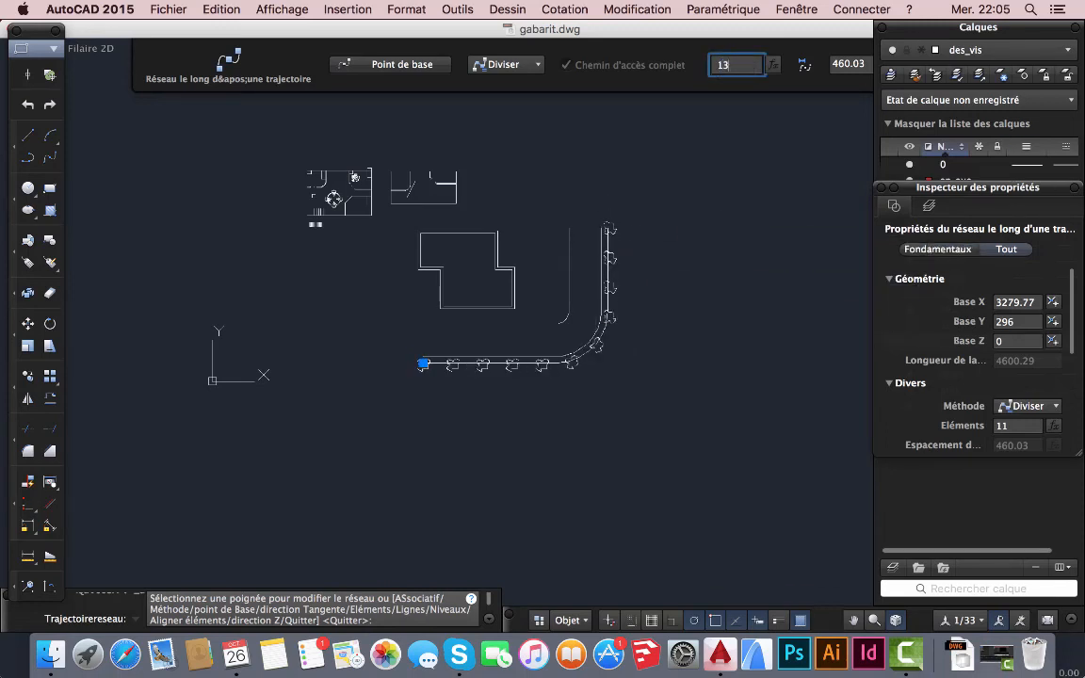
pyautogui.press('Return')
pyautogui.scroll(6, 504, 388)
pyautogui.moveTo(504, 387); pyautogui.dragTo(377, 532, button='middle')
pyautogui.scroll(-5, 436, 527)
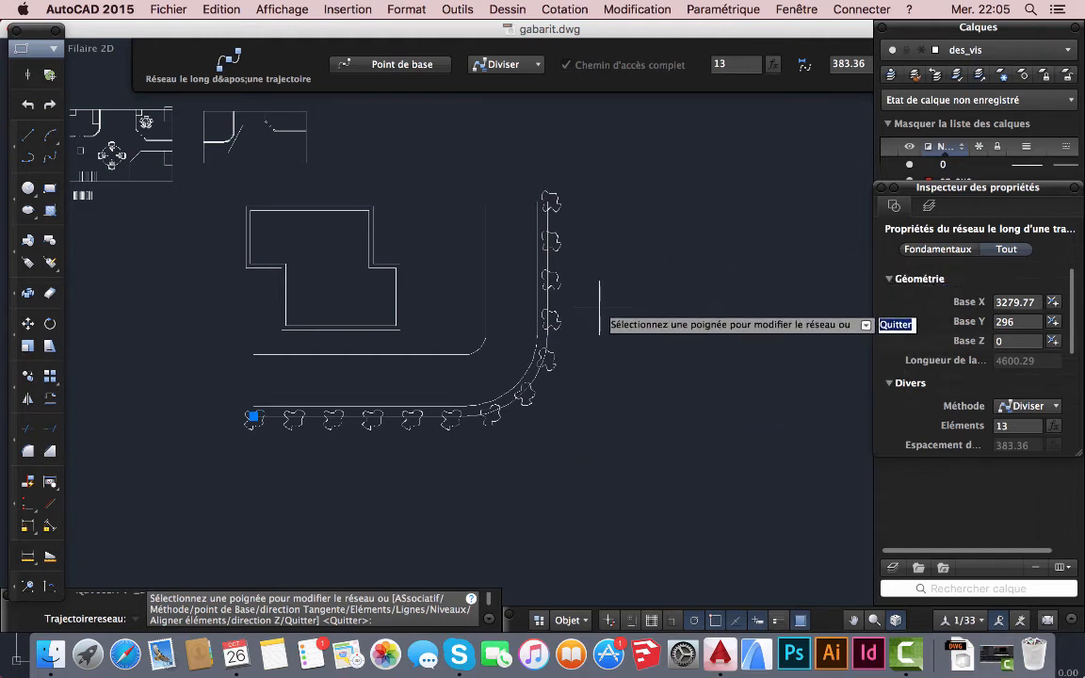
pyautogui.press('Escape')
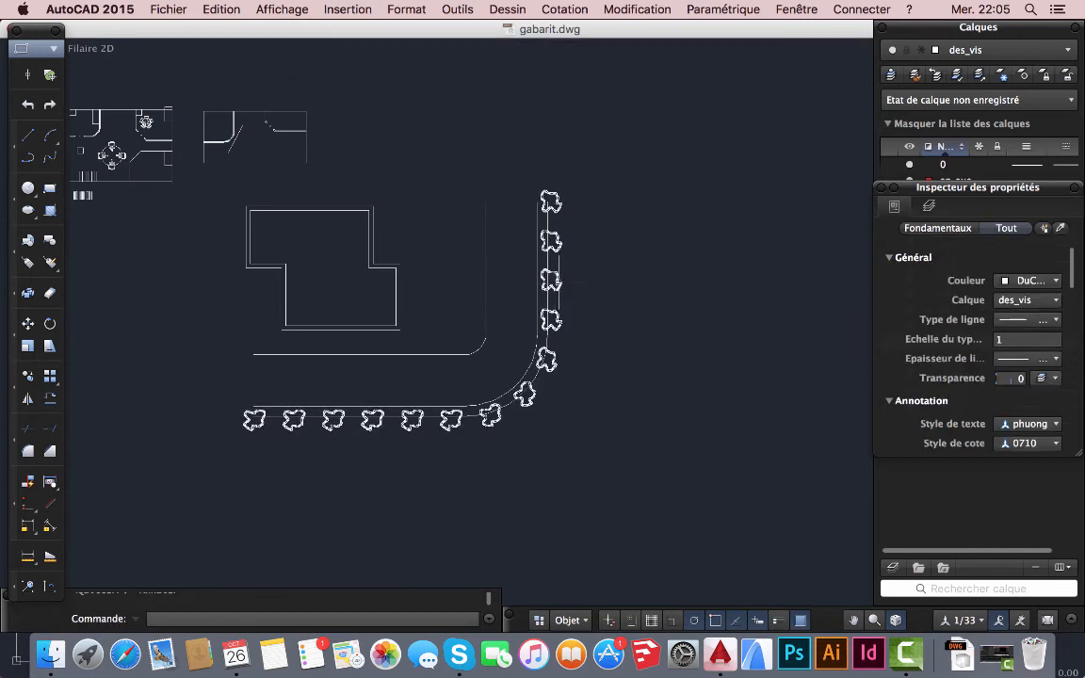
pyautogui.click(556, 281)
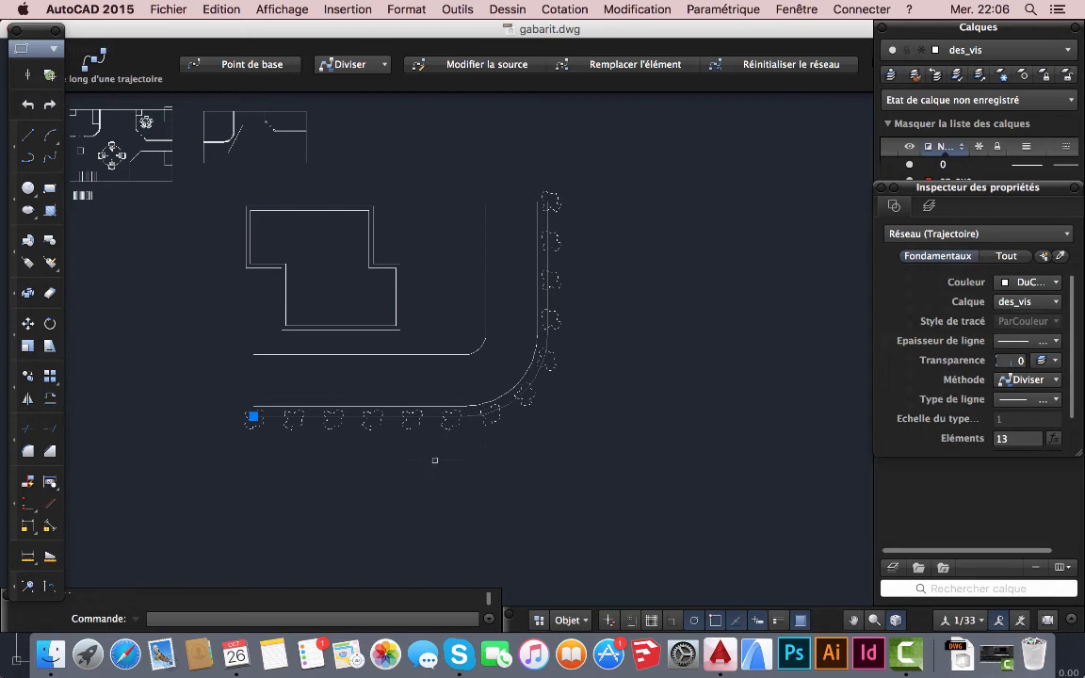
pyautogui.press('Escape')
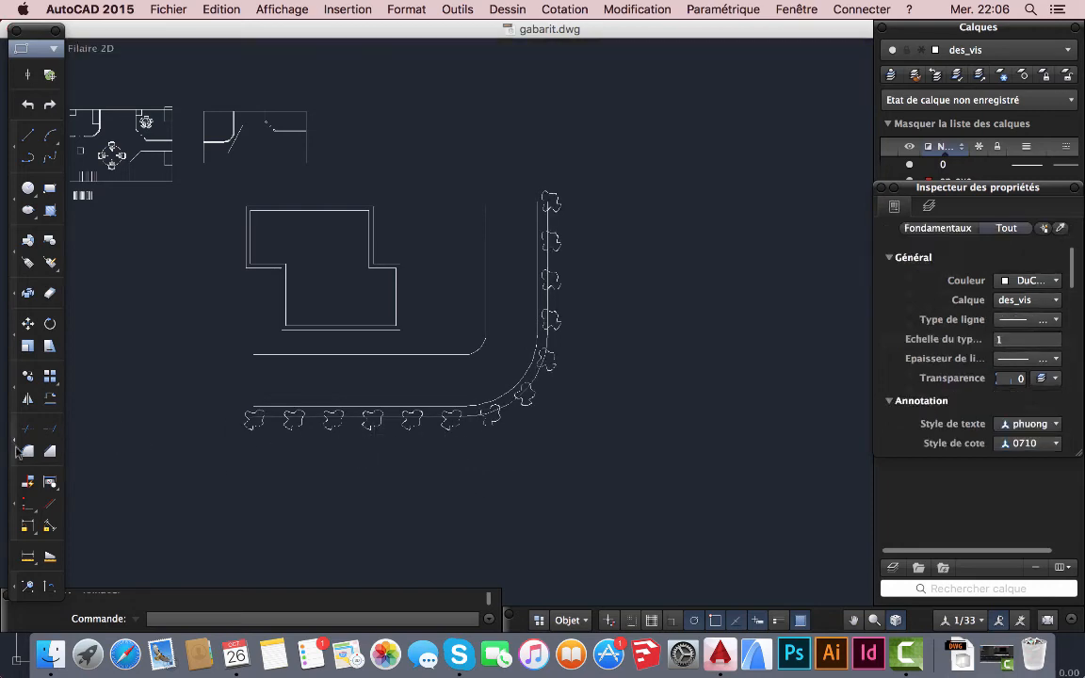
# - Reduce the angle between the chairs of the large round table's polar array to roughly half
pyautogui.moveTo(171, 355)
pyautogui.mouseDown(button='middle')
pyautogui.moveTo(397, 414)
pyautogui.moveTo(424, 439)
pyautogui.mouseUp(button='middle')
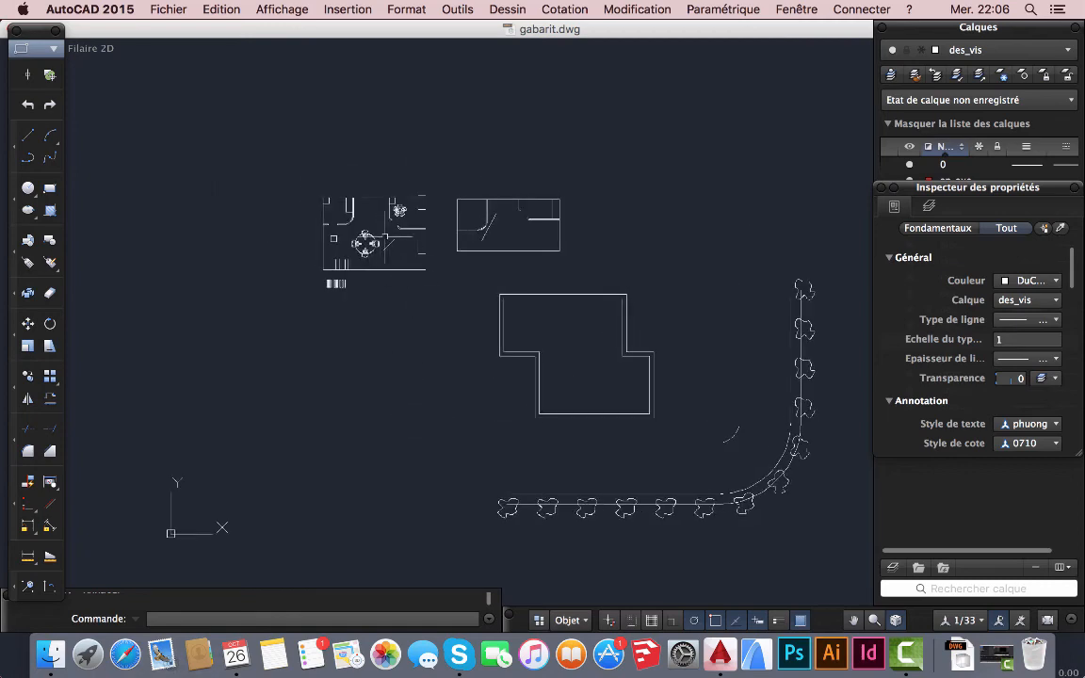
pyautogui.scroll(6, 382, 238)
pyautogui.click(376, 261)
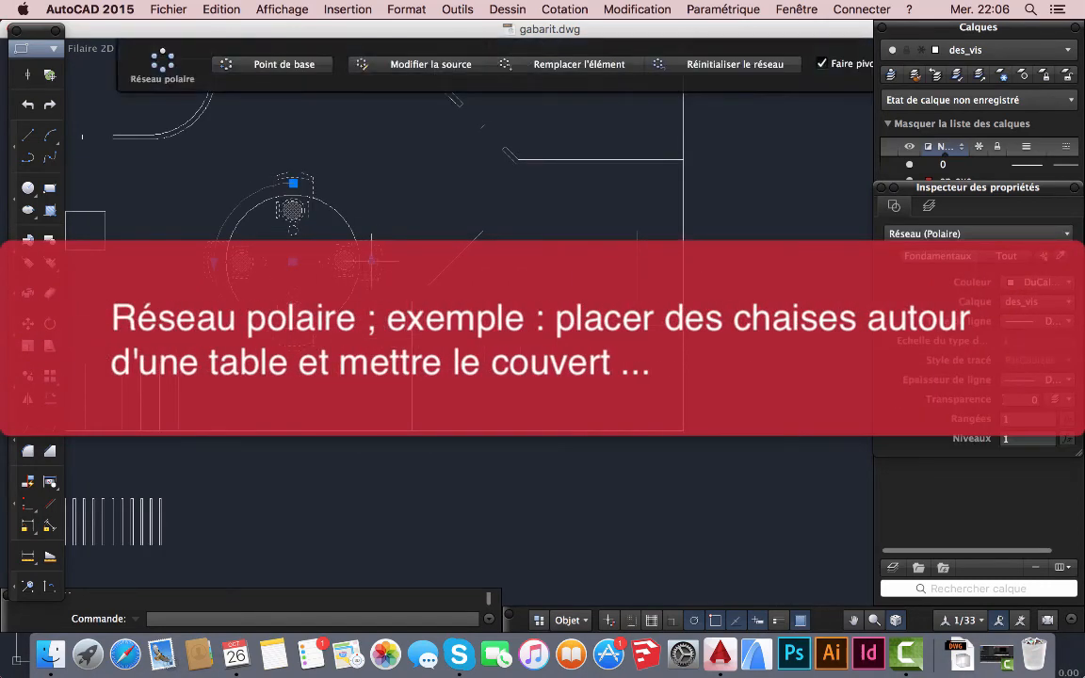
pyautogui.moveTo(372, 261)
pyautogui.click(443, 271)
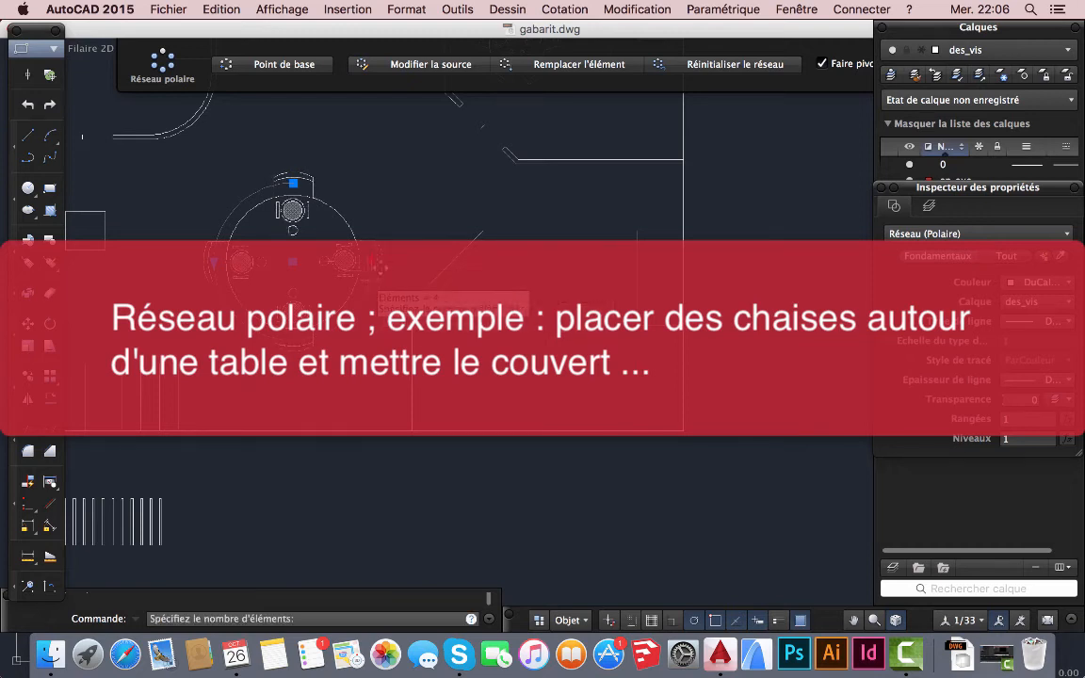
pyautogui.click(263, 312)
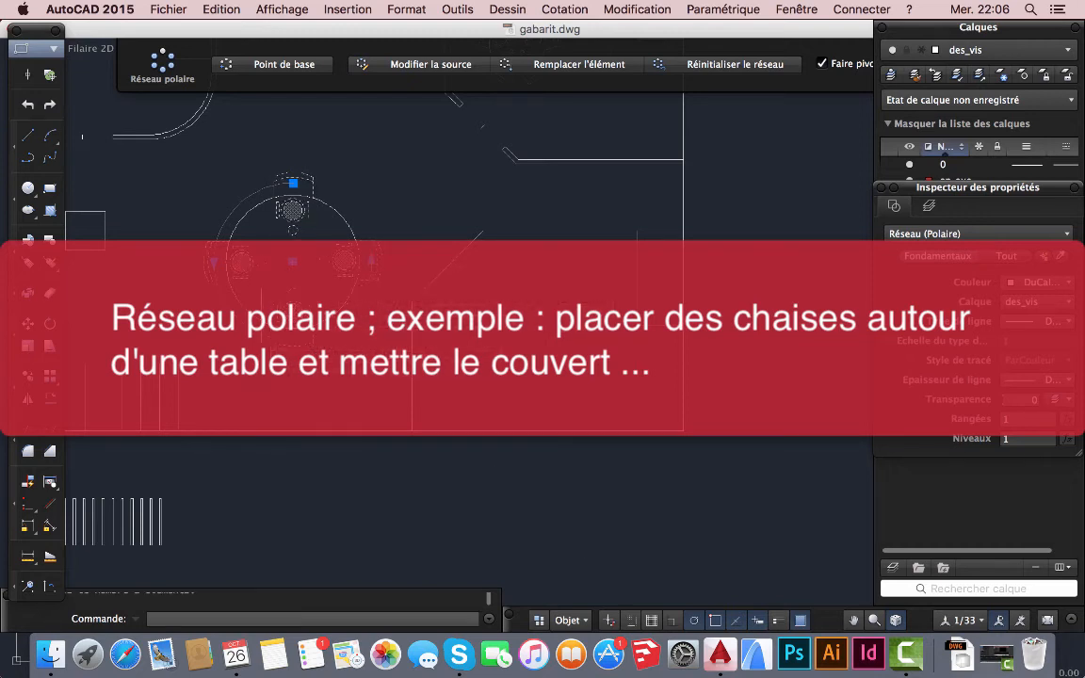
pyautogui.click(214, 262)
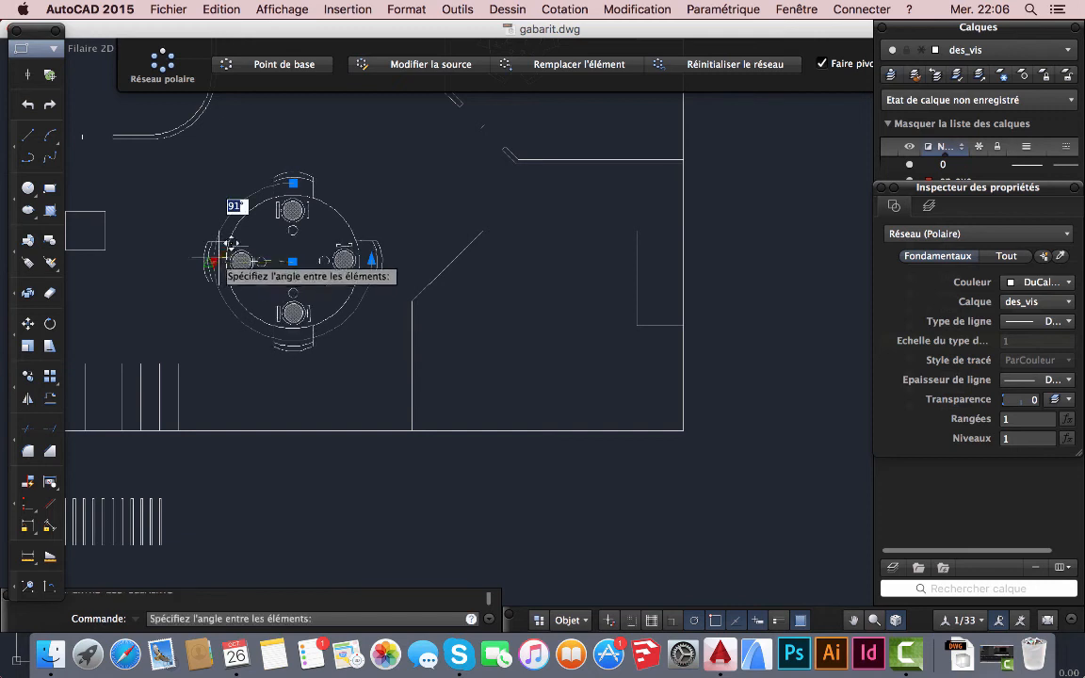
pyautogui.click(249, 195)
# - Extend the round table's polar array around the table to seven chairs with their place settings
pyautogui.click(238, 318)
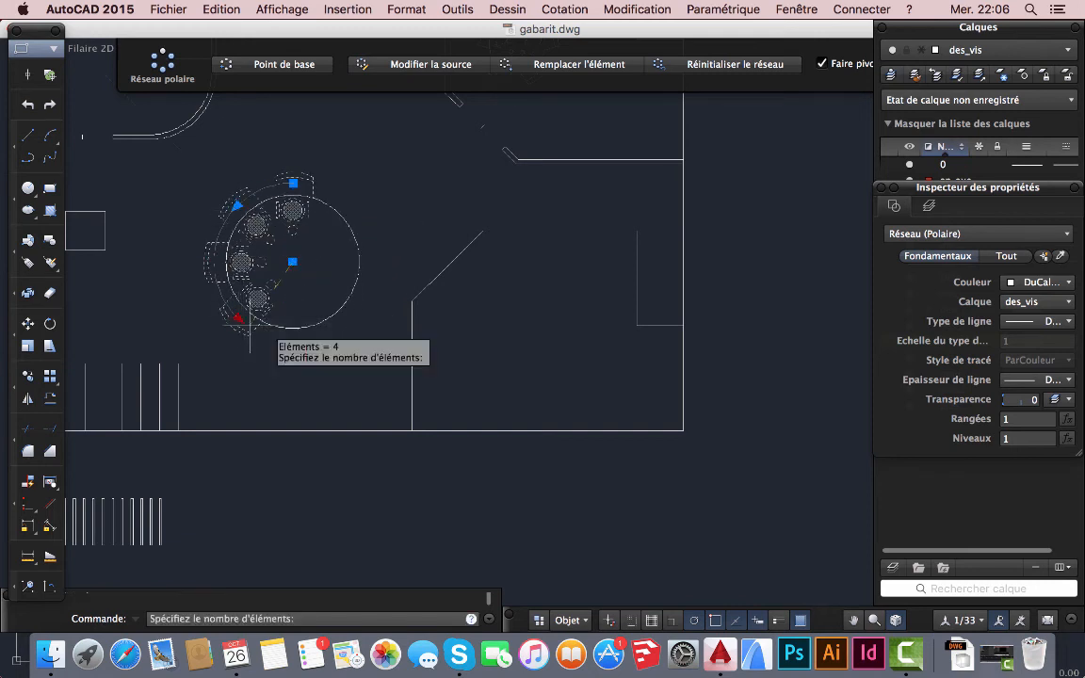
pyautogui.click(351, 189)
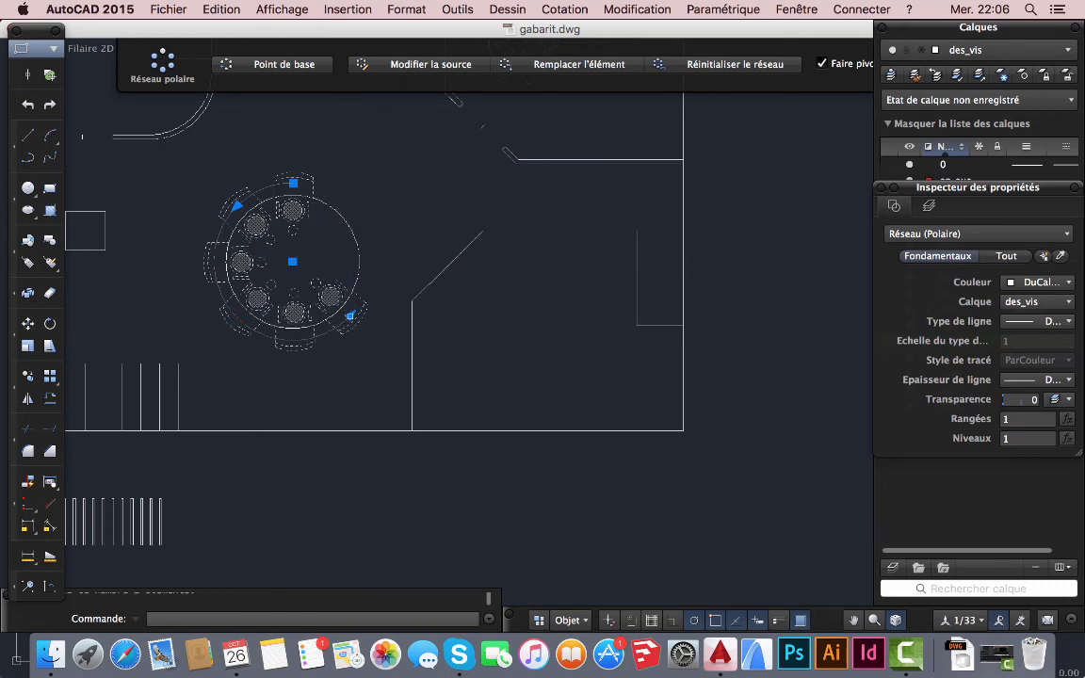
pyautogui.click(350, 314)
pyautogui.click(360, 177)
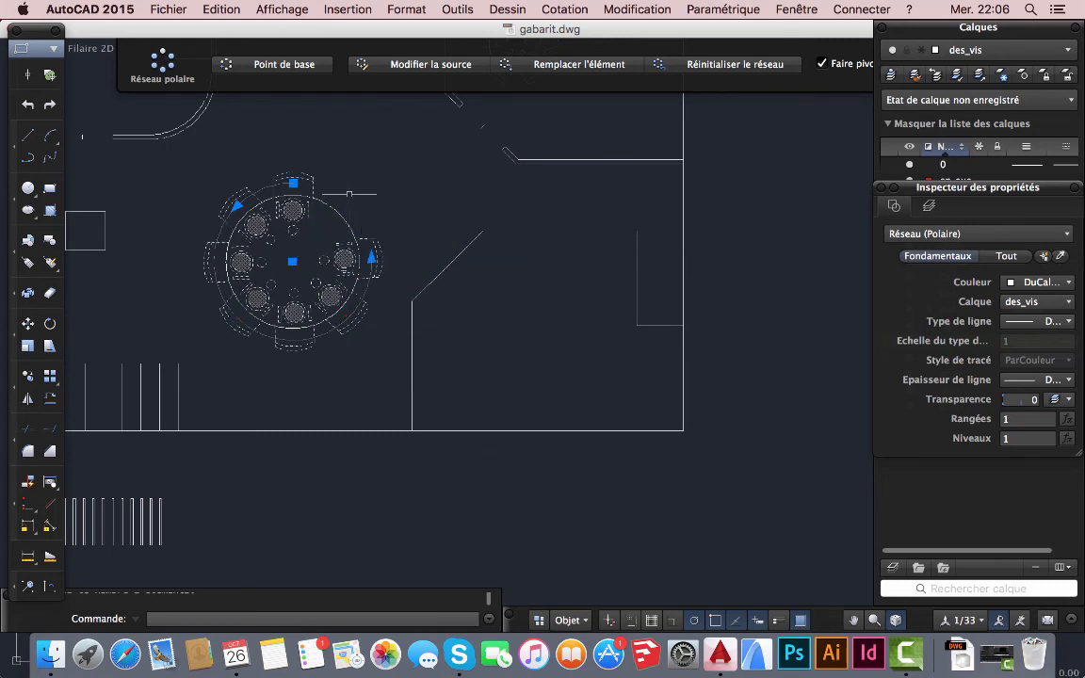
pyautogui.scroll(-1, 302, 329)
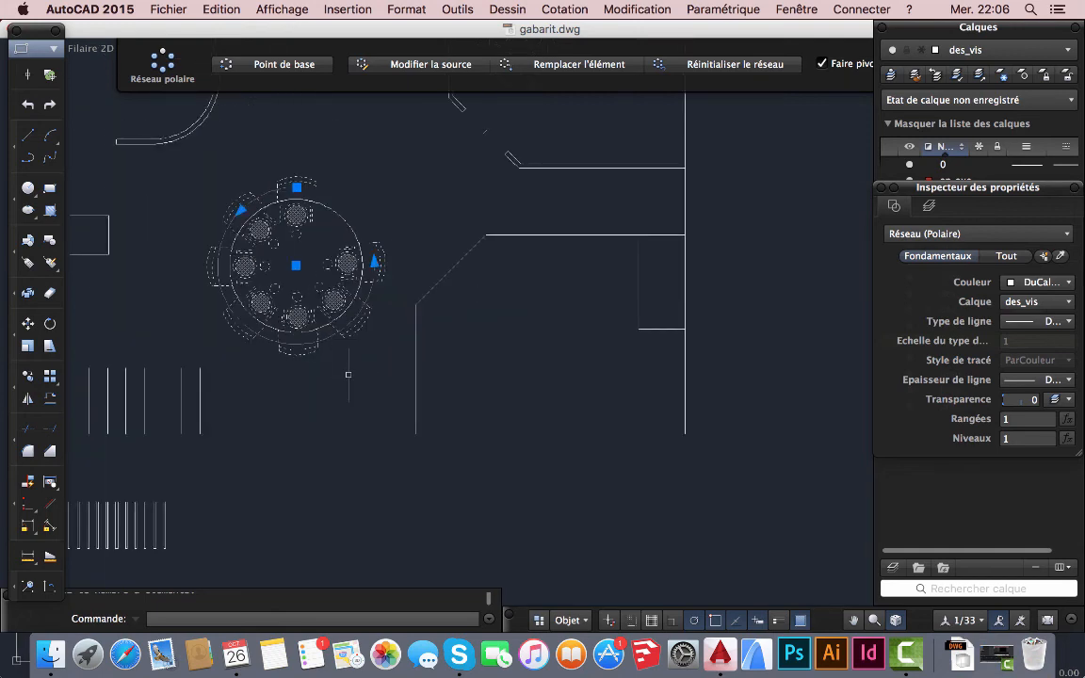
pyautogui.press('Escape')
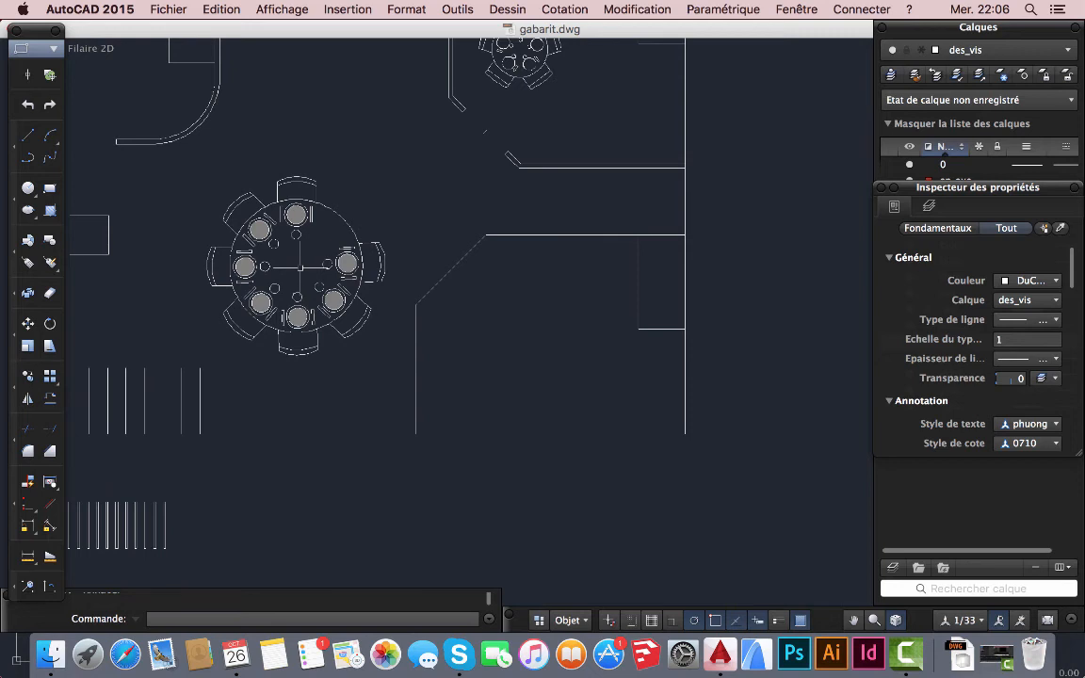
# - Draw a circle with a radius of 100 in the empty area below the furnished floor plan
pyautogui.scroll(-4, 297, 268)
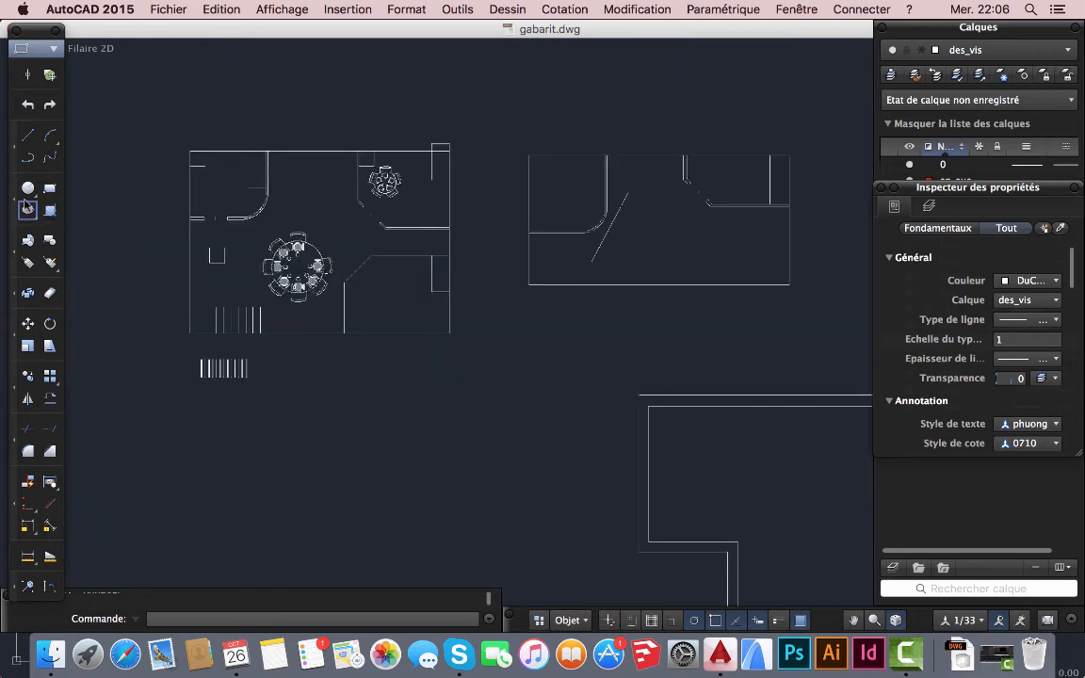
pyautogui.click(27, 188)
pyautogui.scroll(4, 341, 376)
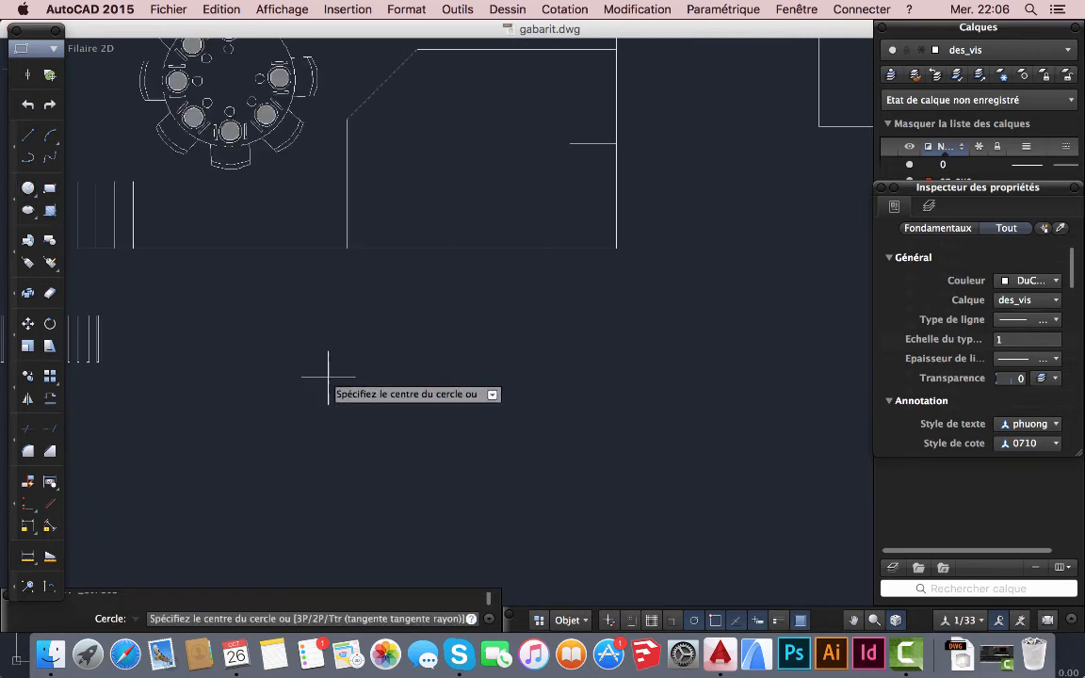
pyautogui.click(339, 372)
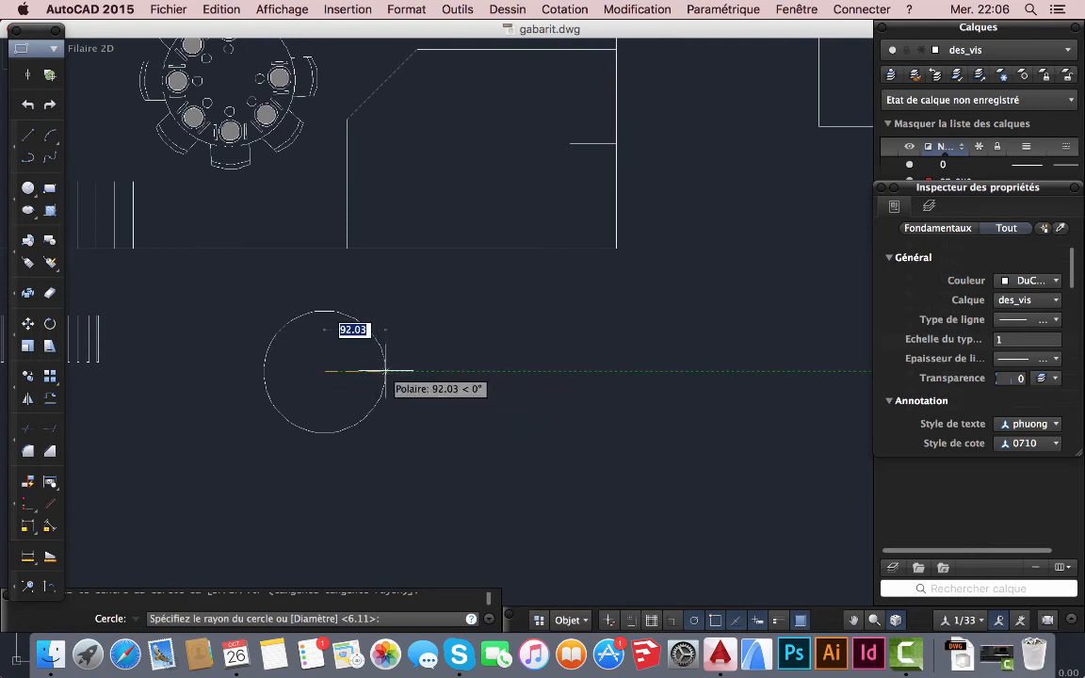
pyautogui.write('100')
pyautogui.press('Return')
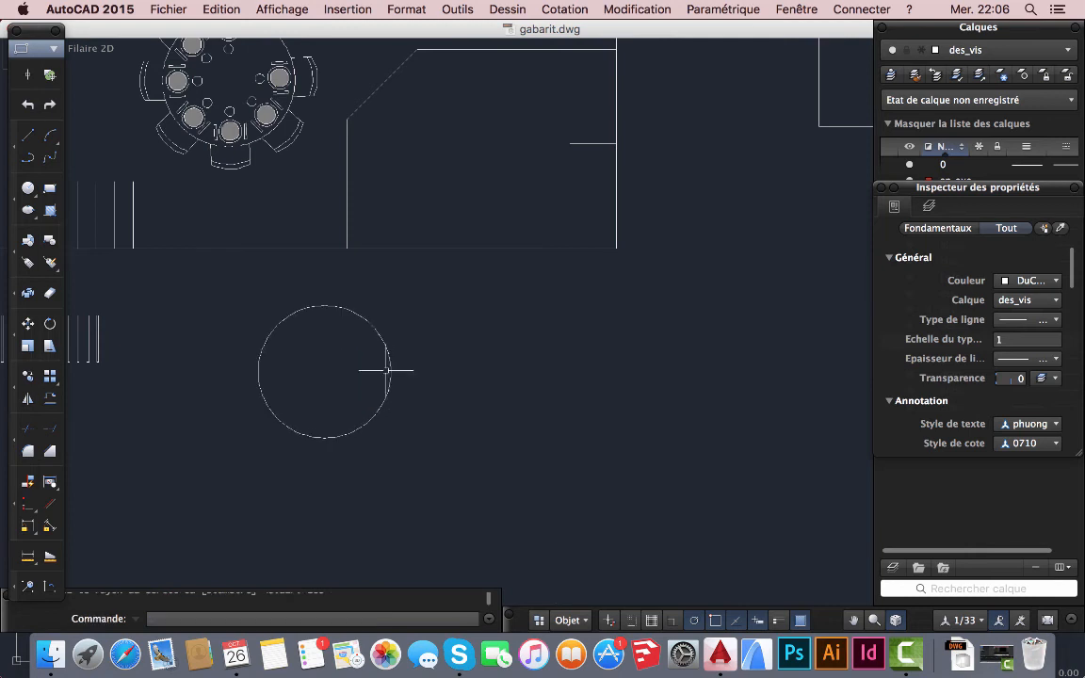
# - Draw a thin horizontal rectangle with an area of about 1020 just above the circle
pyautogui.click(50, 188)
pyautogui.moveTo(200, 271); pyautogui.dragTo(191, 376, button='middle')
pyautogui.scroll(3, 278, 389)
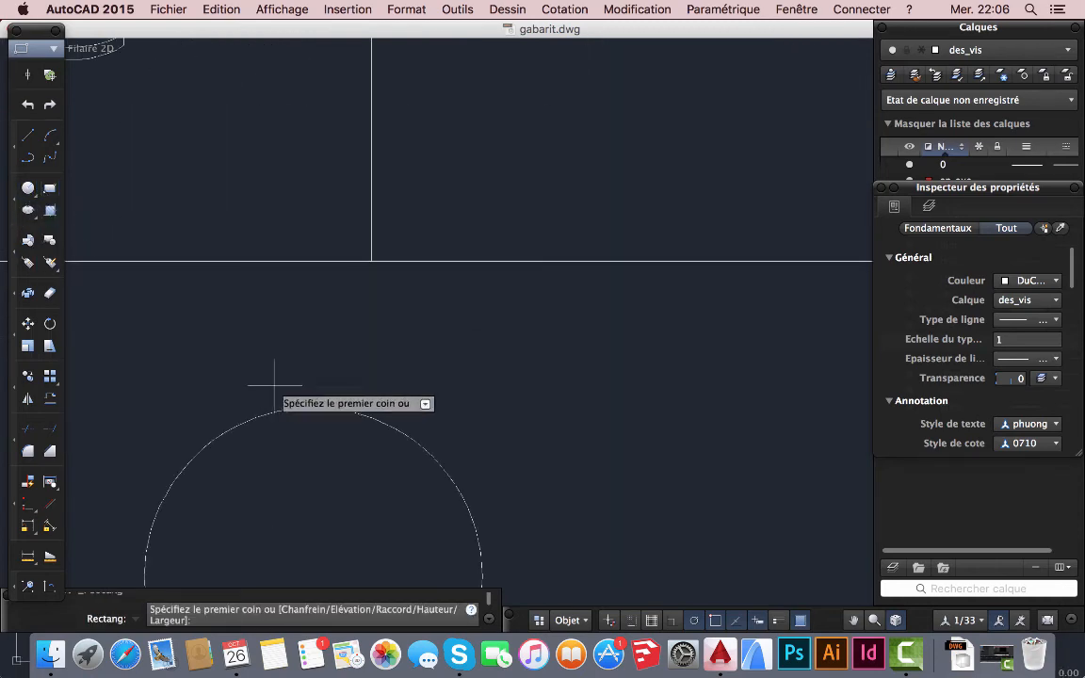
pyautogui.click(243, 364)
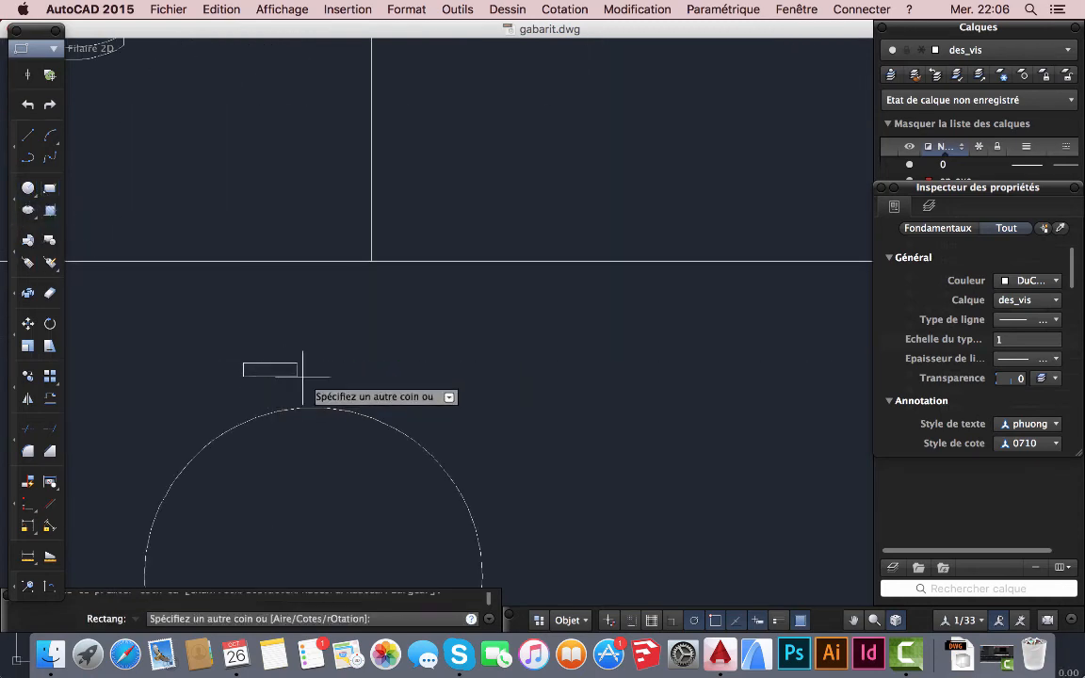
pyautogui.click(378, 385)
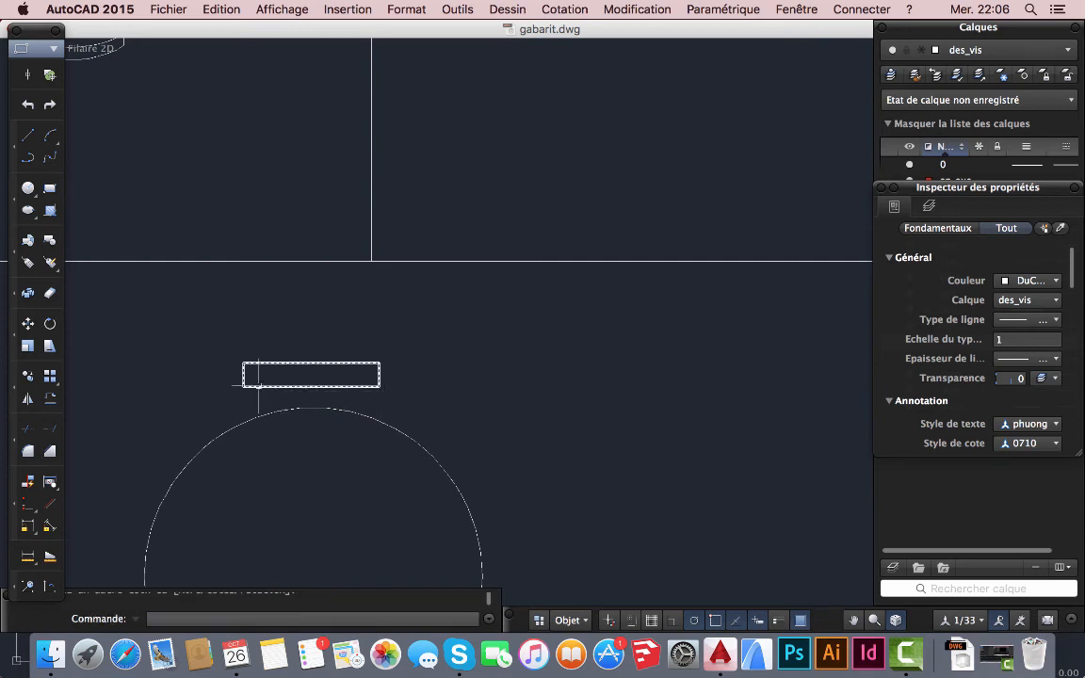
pyautogui.click(243, 376)
pyautogui.click(243, 375)
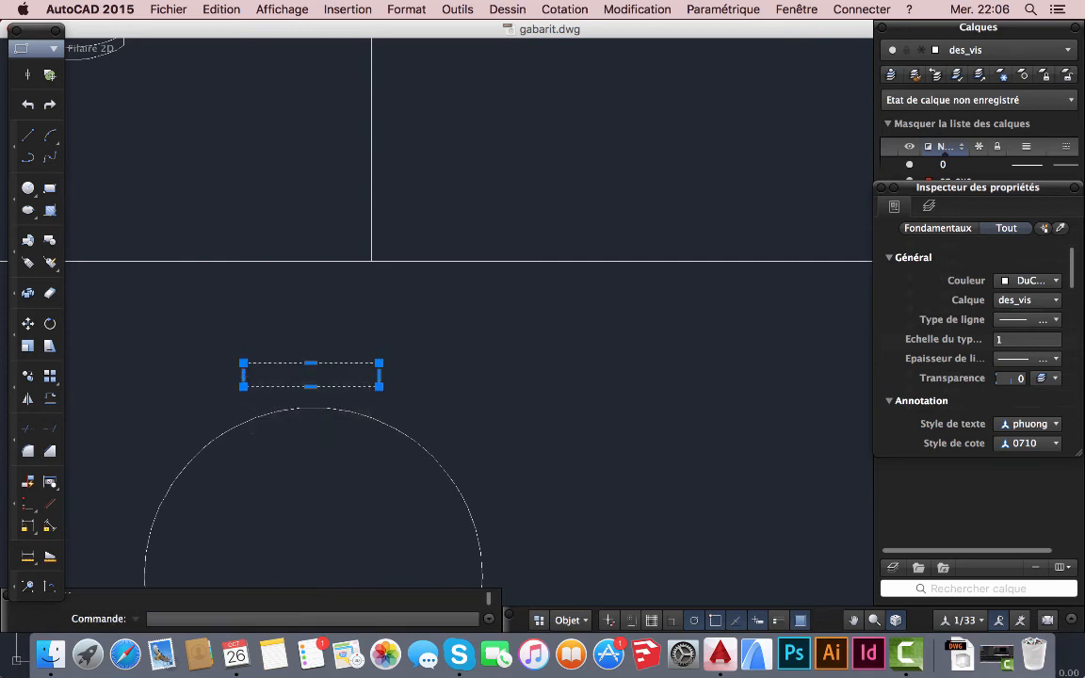
pyautogui.click(255, 375)
pyautogui.scroll(-6, 360, 382)
pyautogui.scroll(4, 395, 421)
pyautogui.moveTo(394, 415); pyautogui.dragTo(521, 407, button='middle')
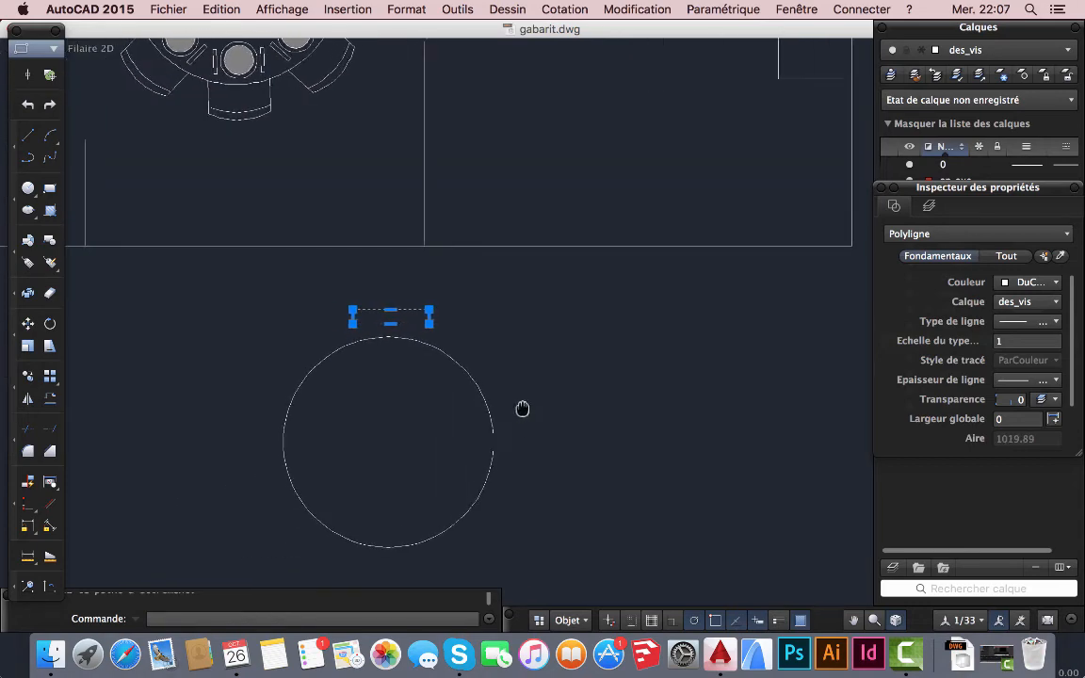
pyautogui.press('Escape')
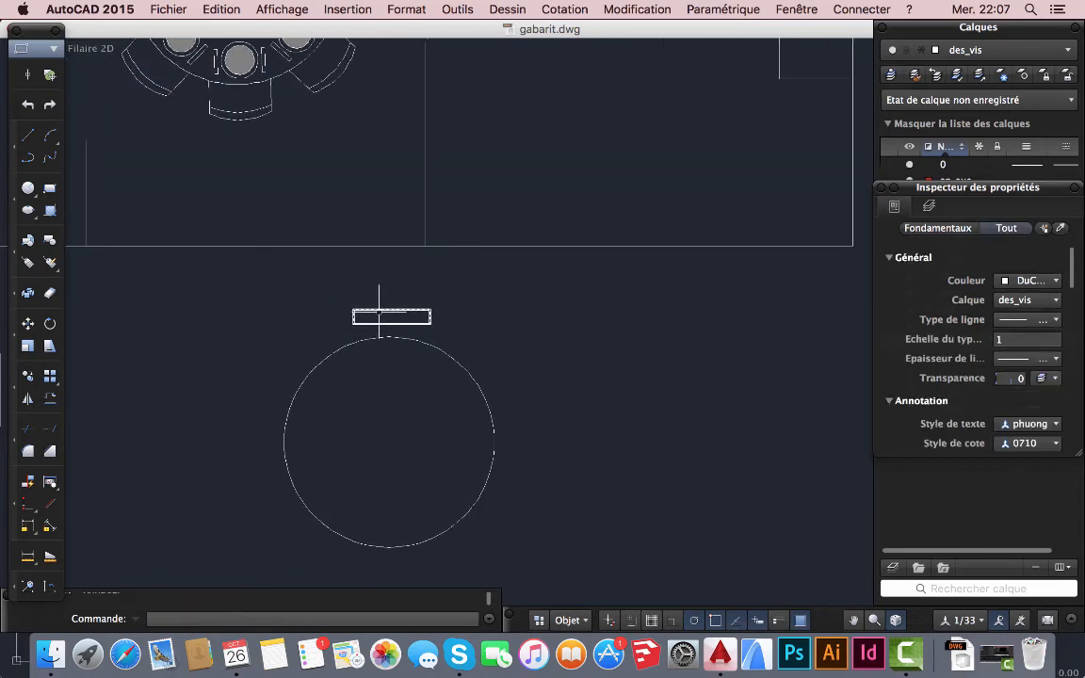
# - Create a polar array of the thin rectangle around the circle's centre
pyautogui.scroll(-5, 377, 315)
pyautogui.scroll(5, 398, 325)
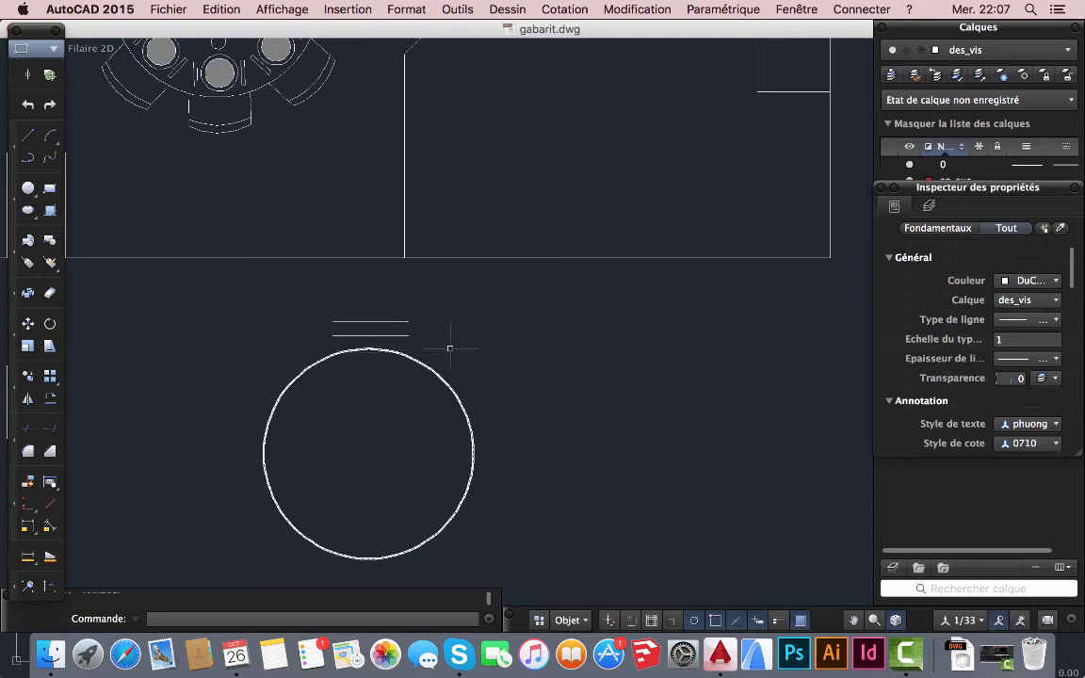
pyautogui.scroll(-5, 477, 349)
pyautogui.scroll(2, 499, 405)
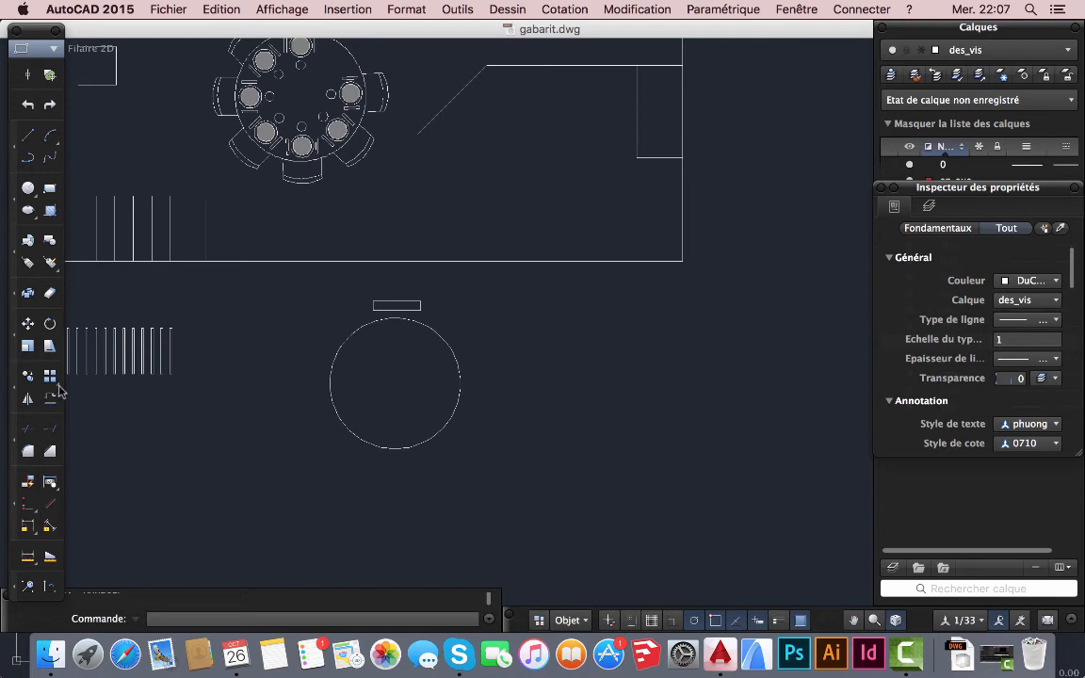
pyautogui.click(51, 377)
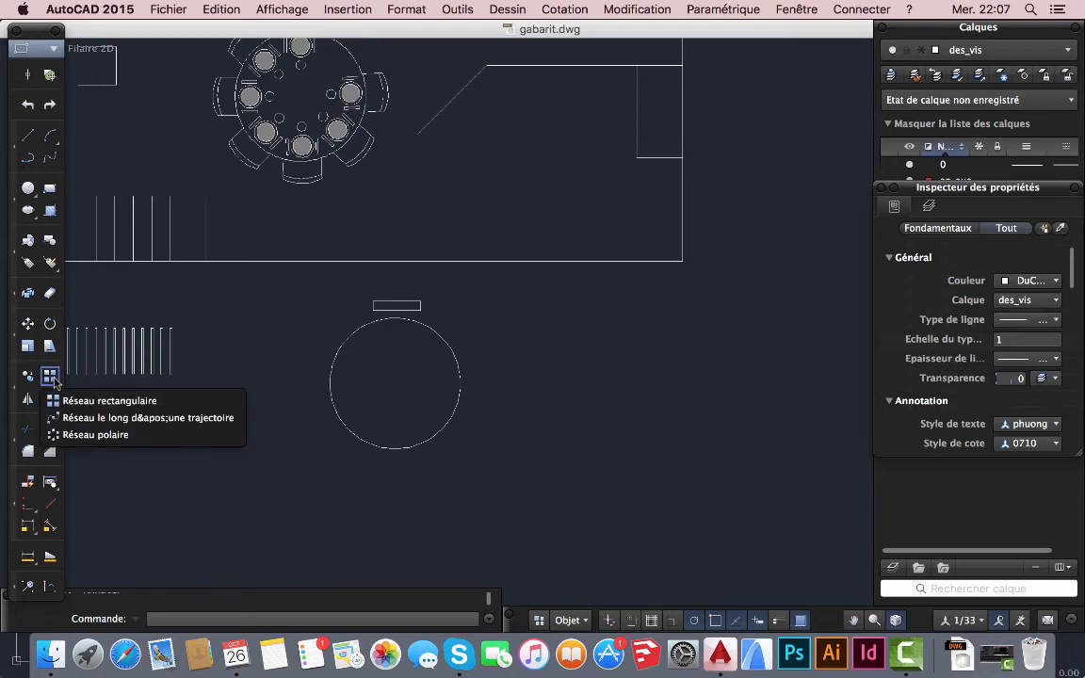
pyautogui.click(95, 435)
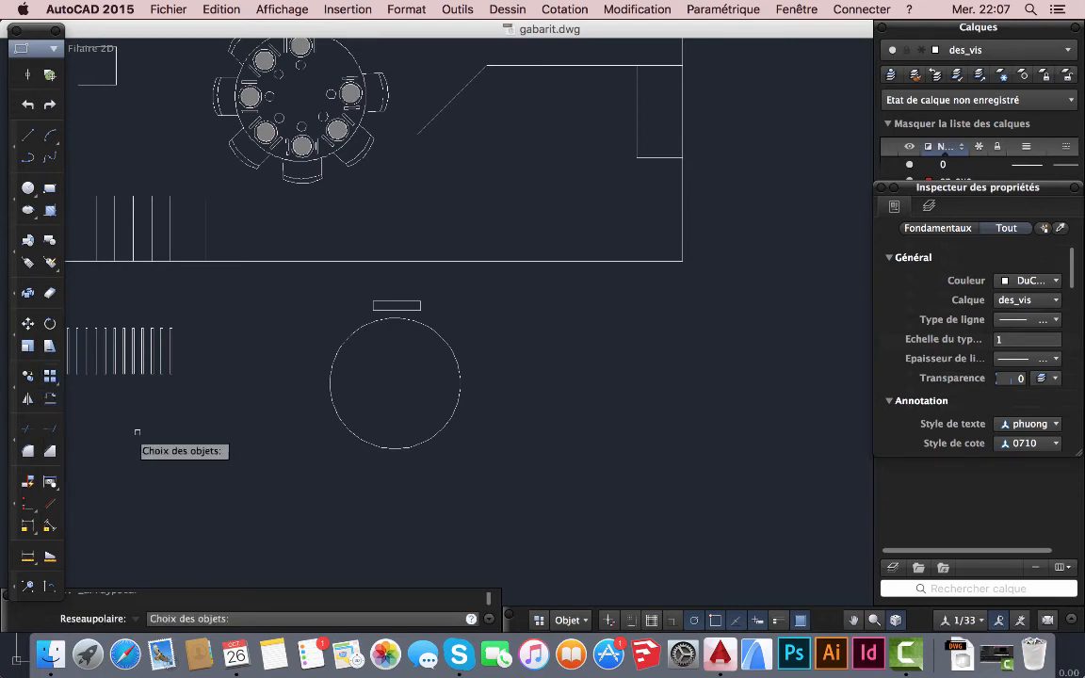
pyautogui.click(414, 305)
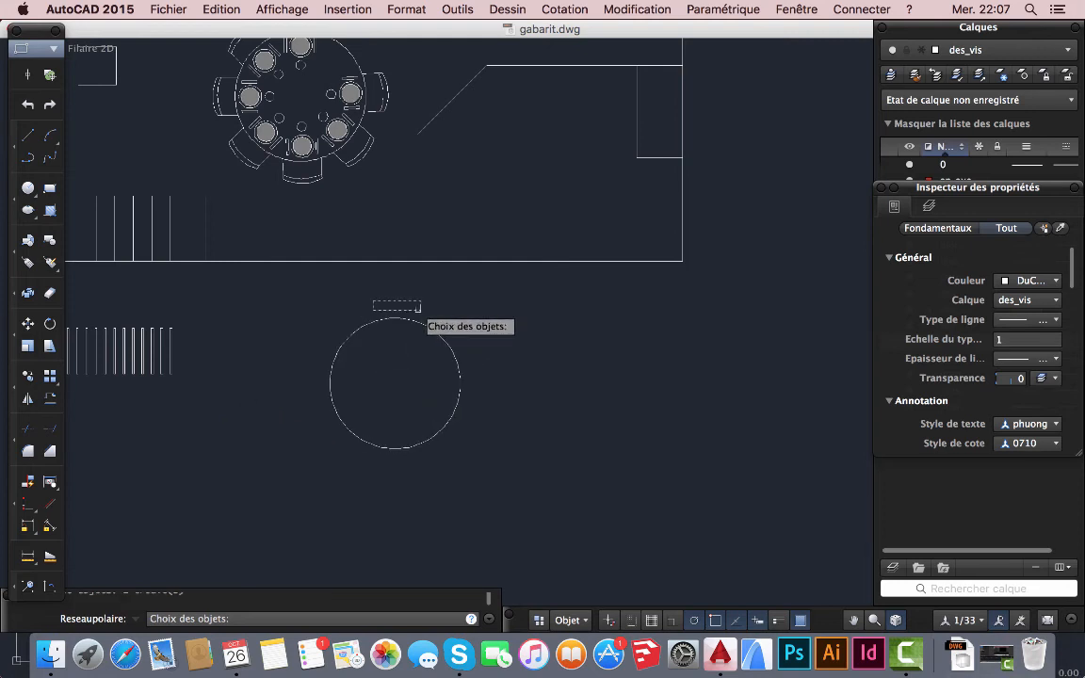
pyautogui.press('Return')
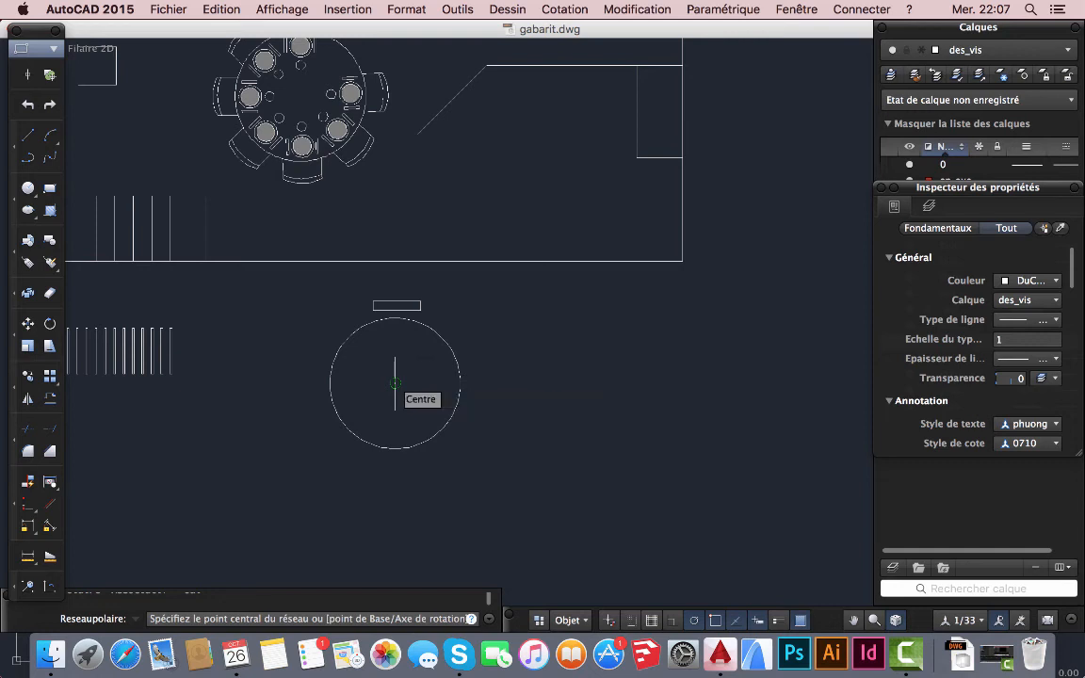
pyautogui.rightClick(717, 625)
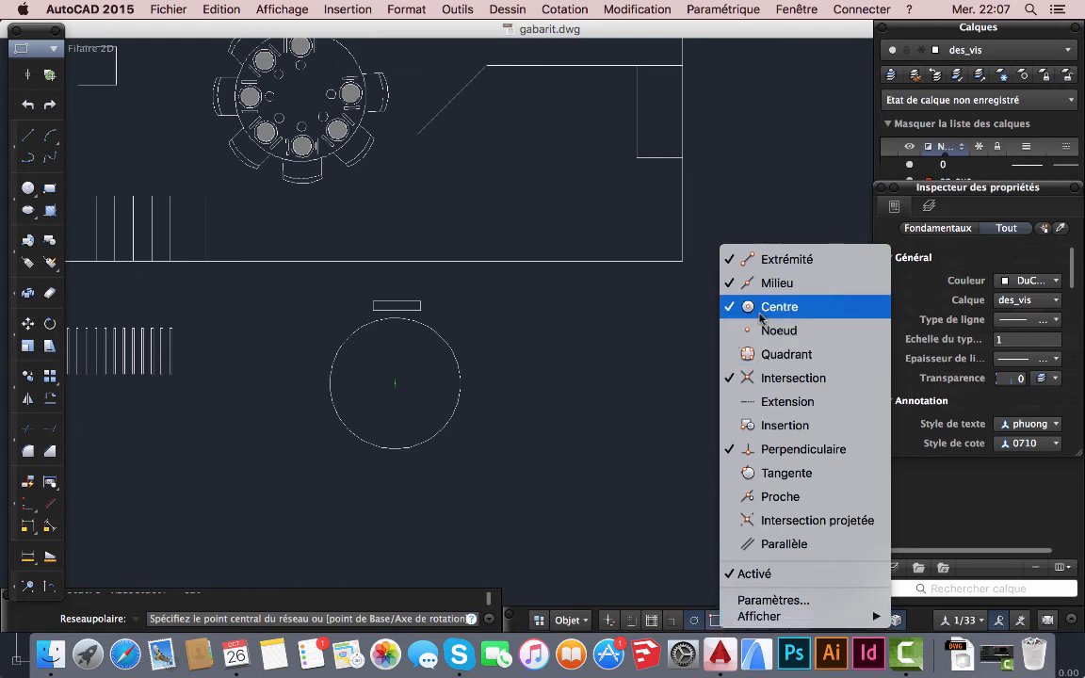
pyautogui.click(395, 390)
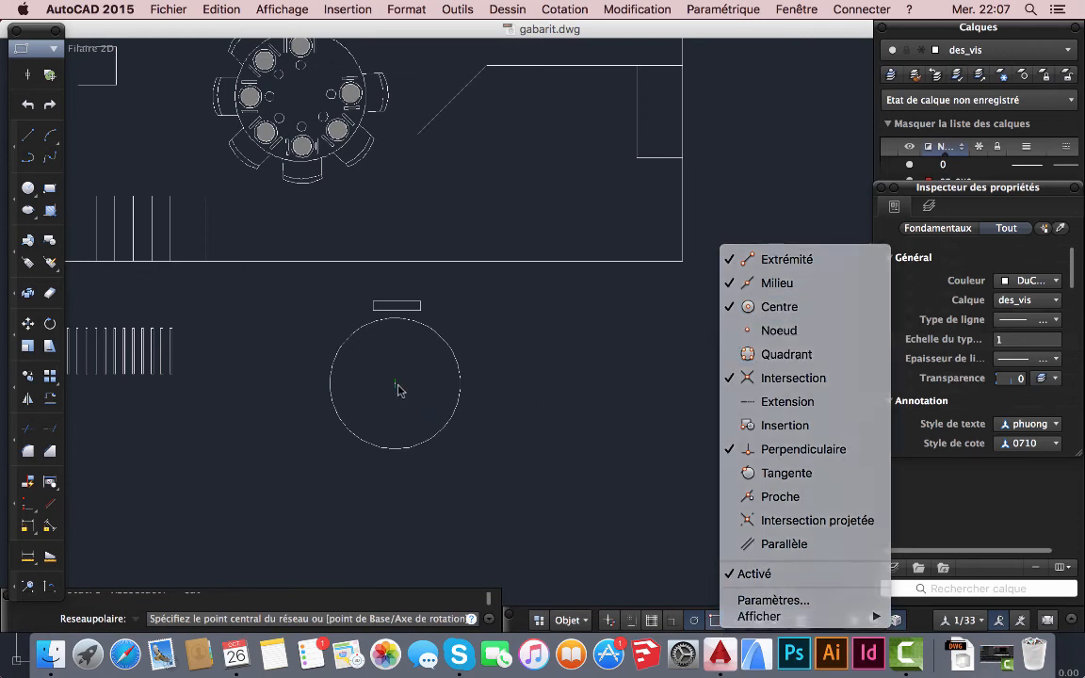
pyautogui.click(395, 383)
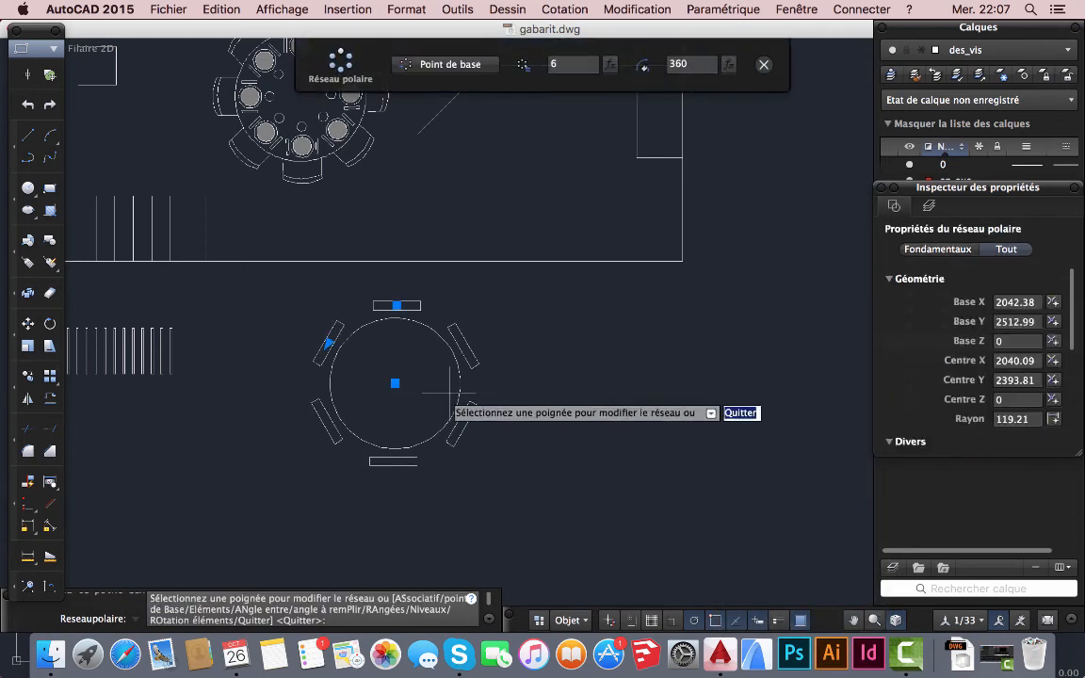
# - Set the polar array to 5 elements over 360° and finish it
pyautogui.click(534, 66)
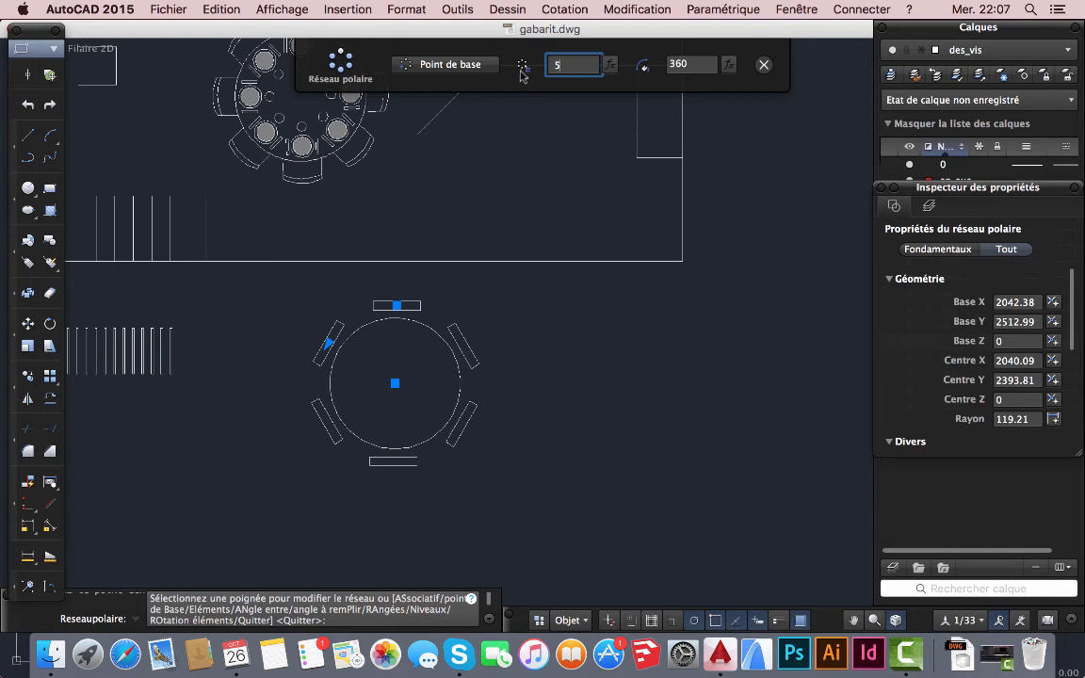
pyautogui.press('Return')
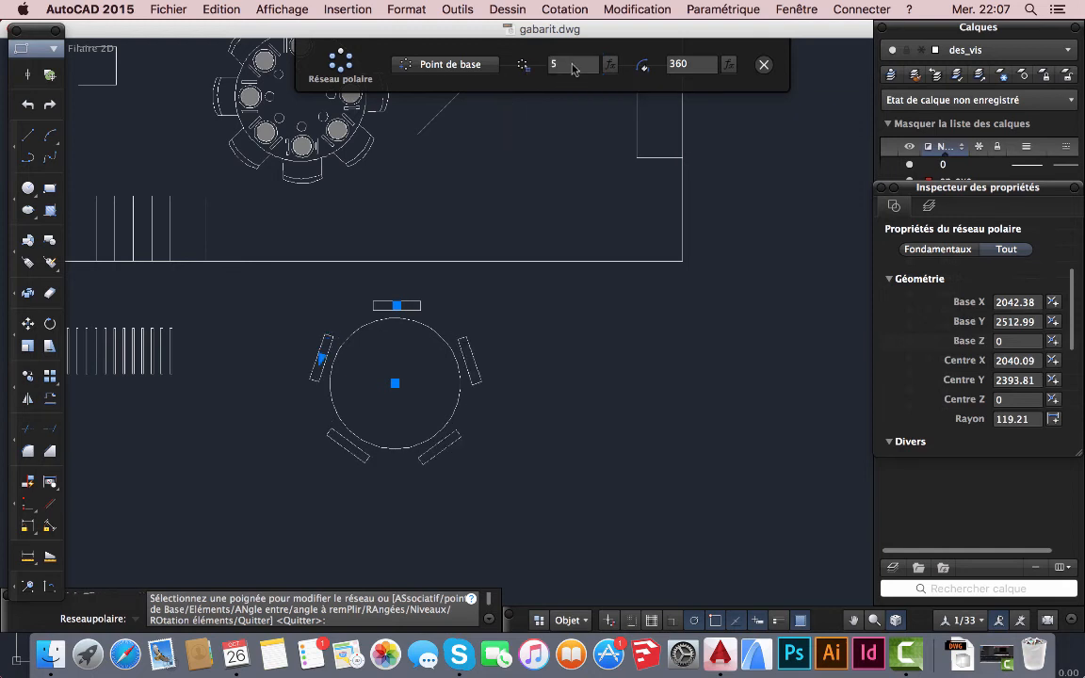
pyautogui.click(582, 68)
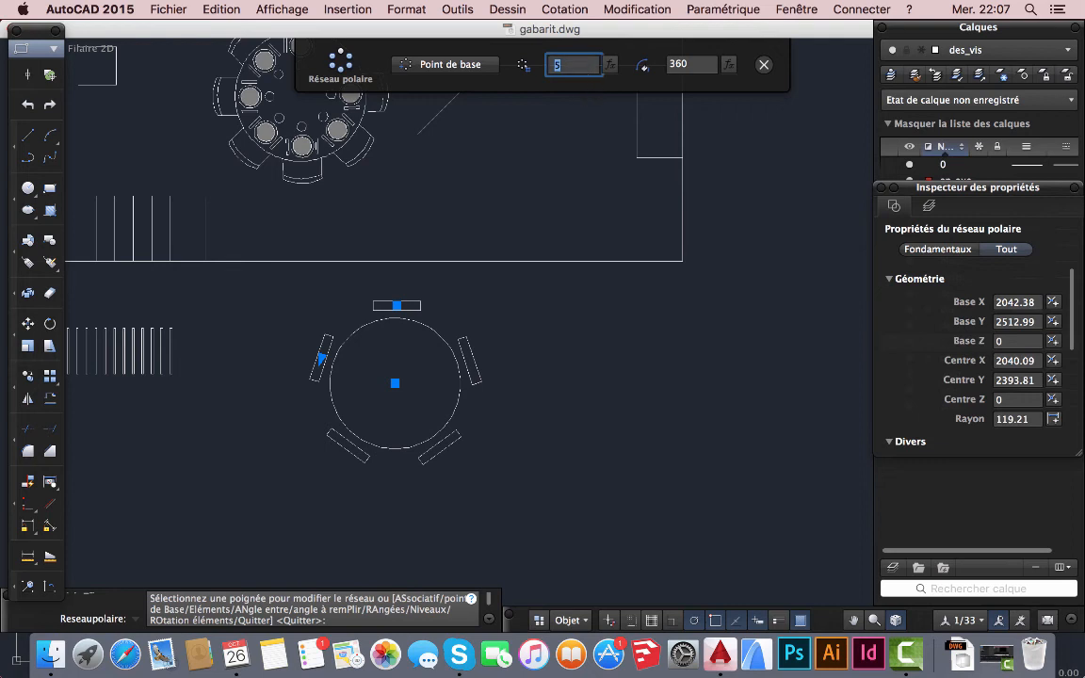
pyautogui.press('Return')
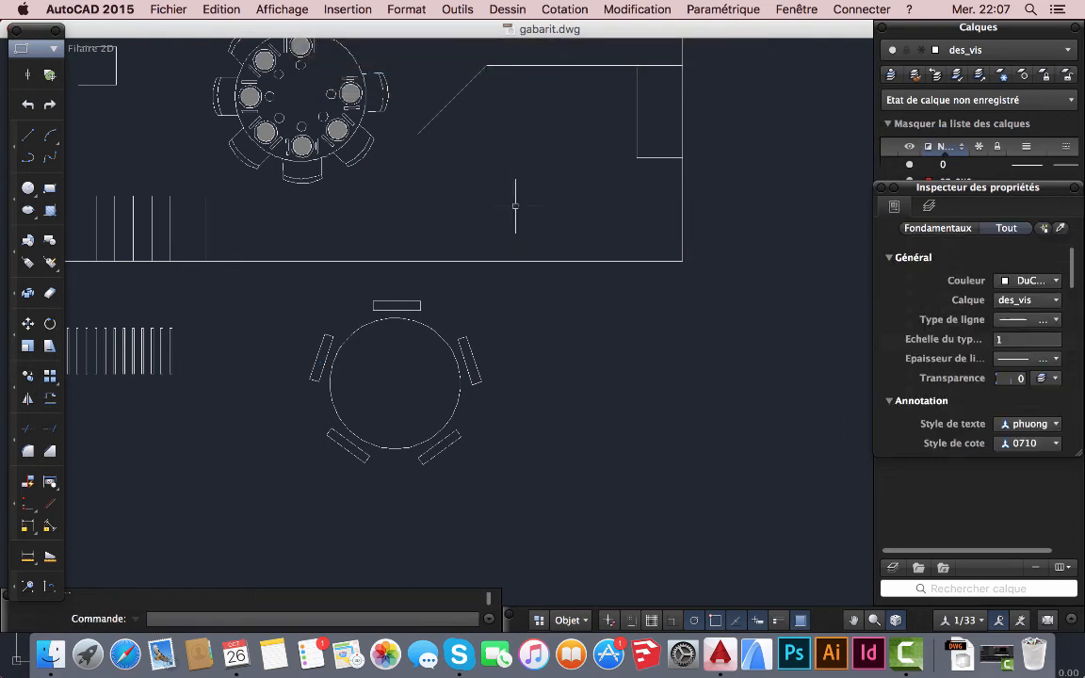
# - Move the polar array's base point to the midpoint of the top rectangle's outer long edge
pyautogui.click(410, 306)
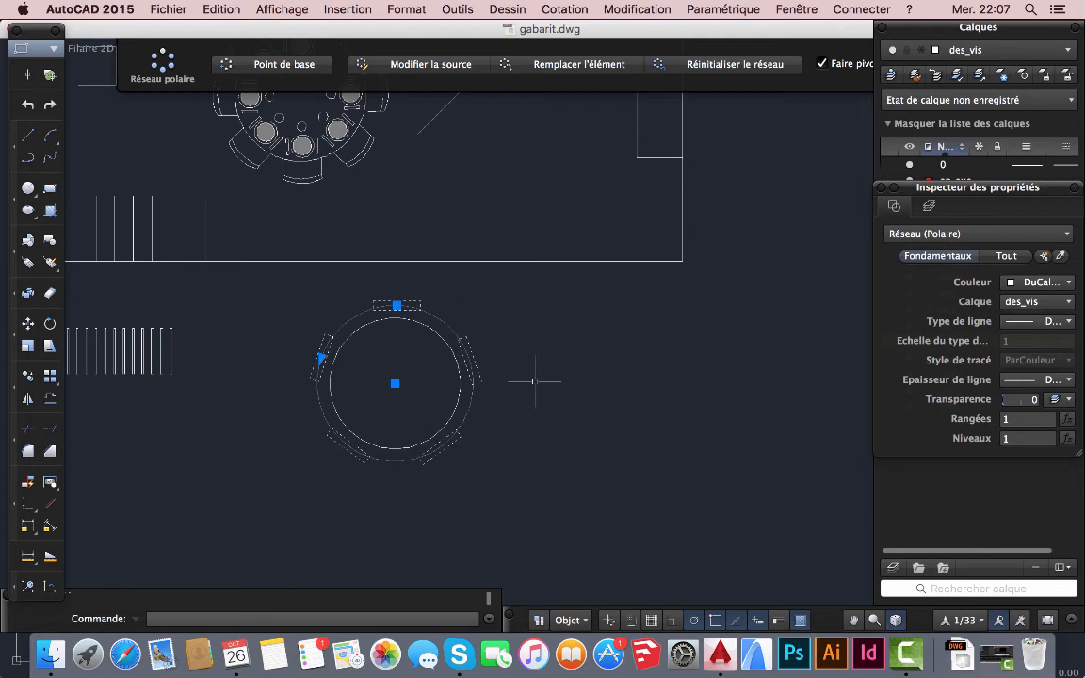
pyautogui.press('Escape')
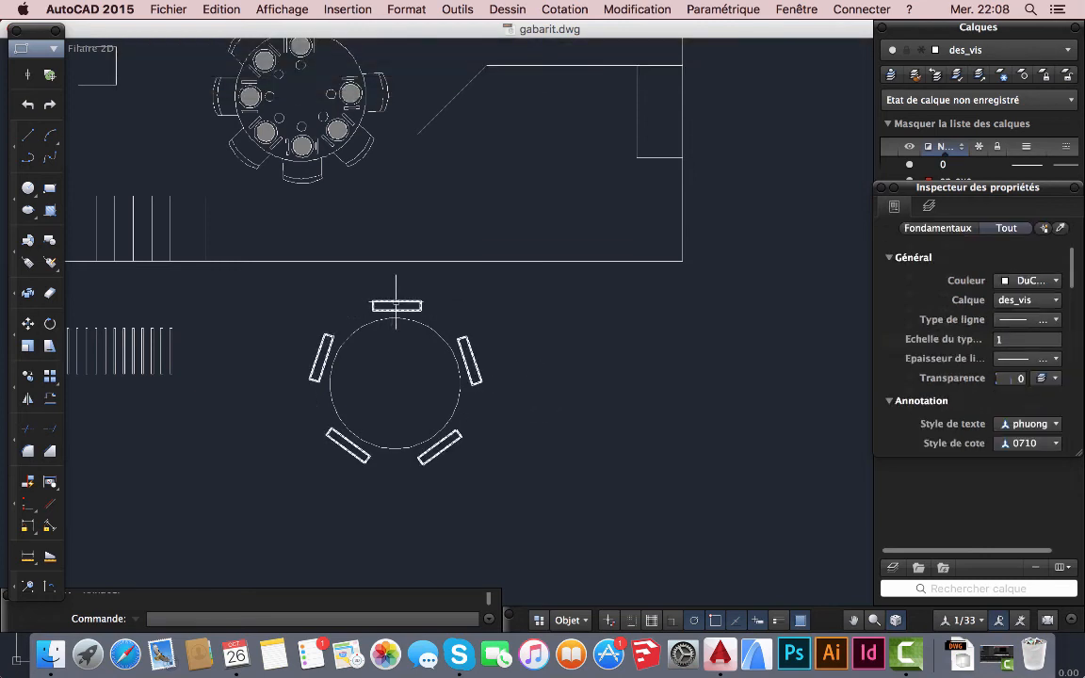
pyautogui.click(396, 304)
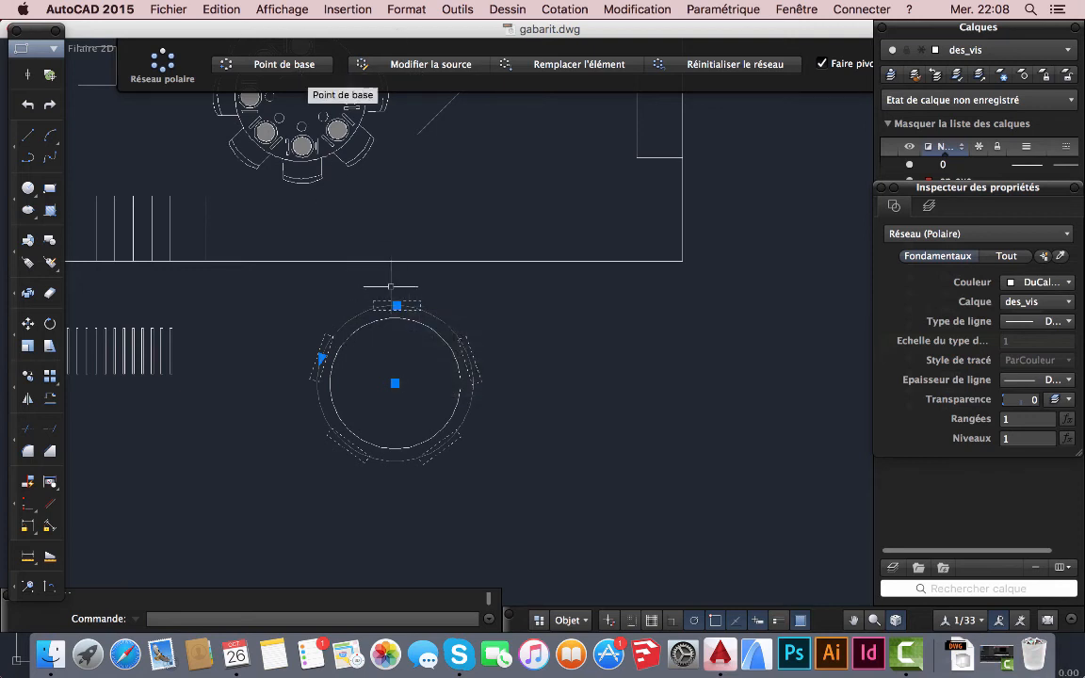
pyautogui.scroll(6, 400, 311)
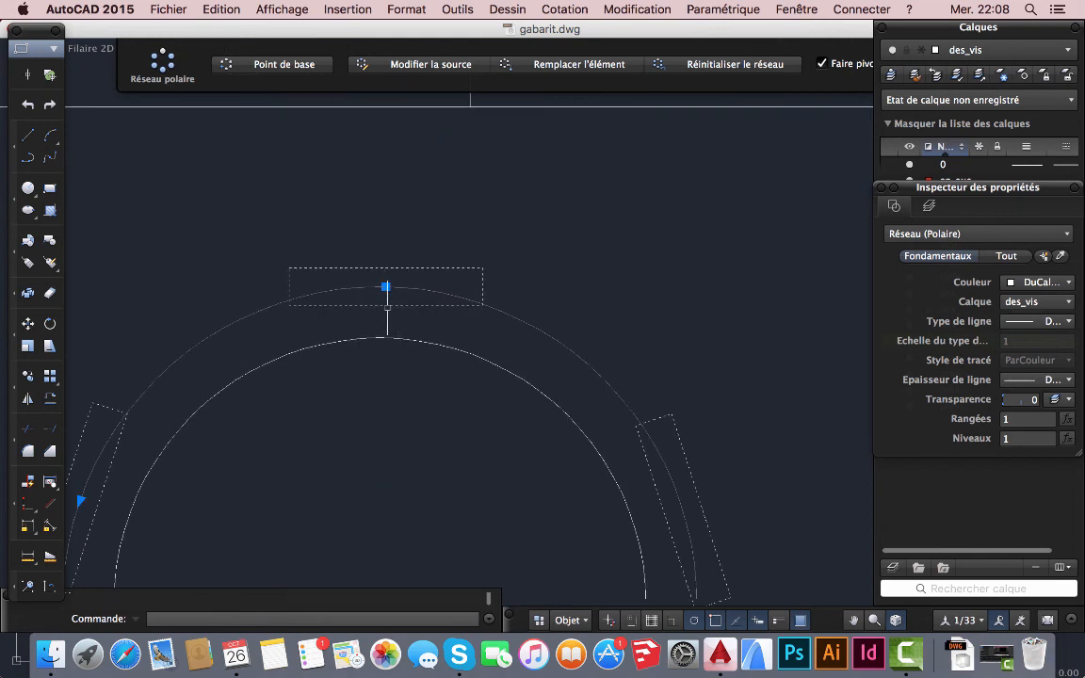
pyautogui.click(271, 66)
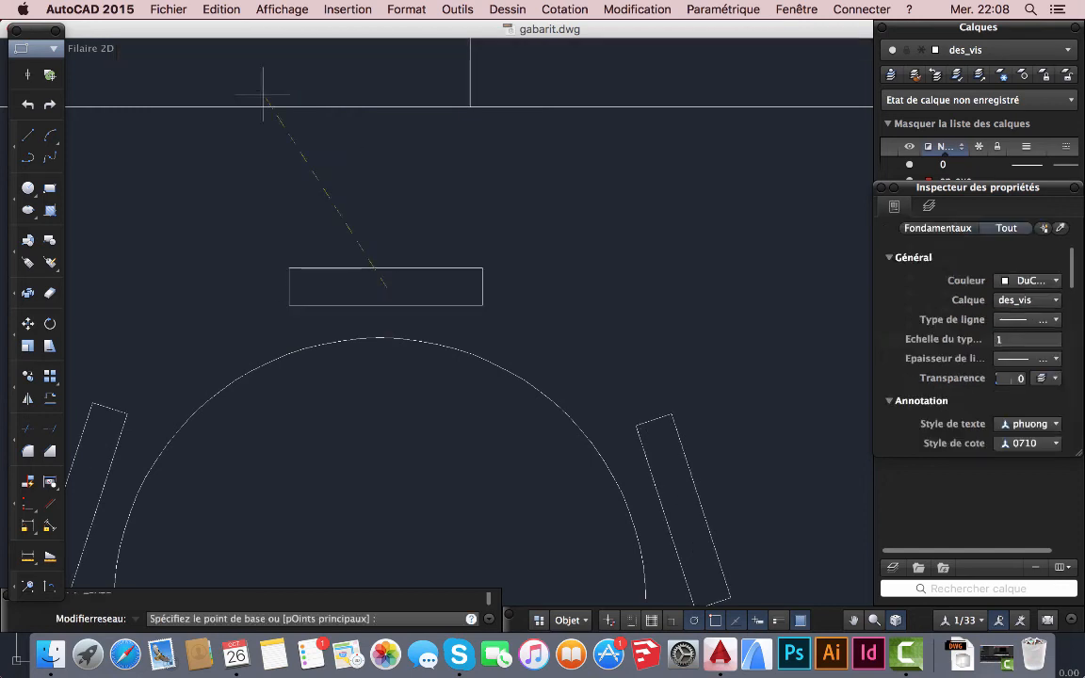
pyautogui.click(386, 268)
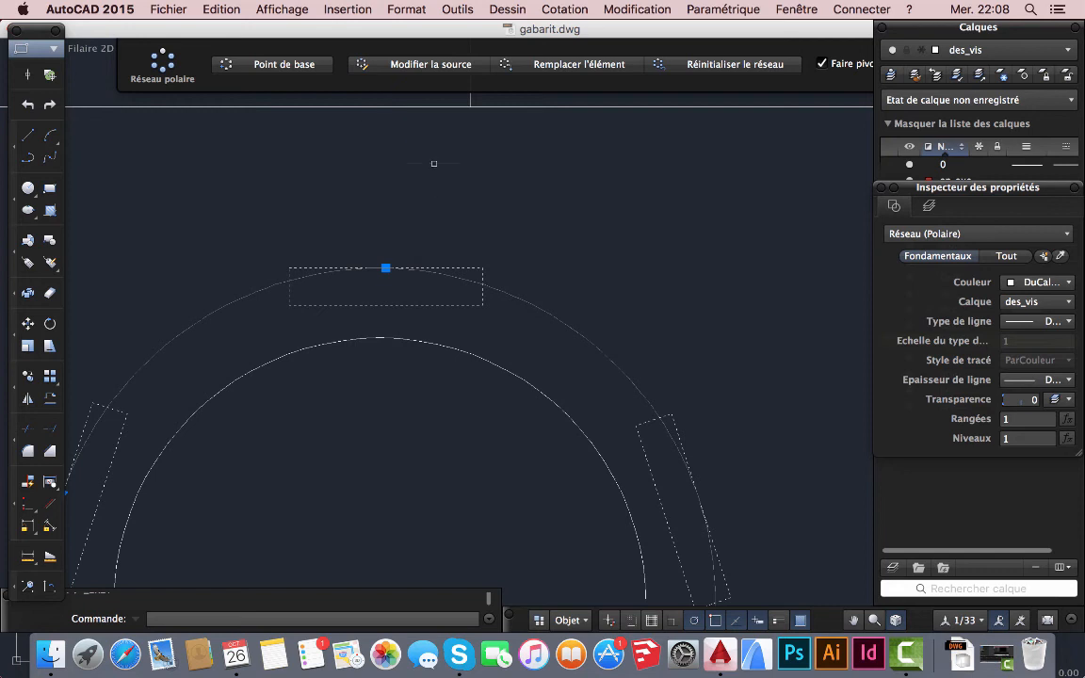
# - Edit the polar array's source rectangle and convert its outer long edge into an arc bulging away from the circle
pyautogui.click(409, 68)
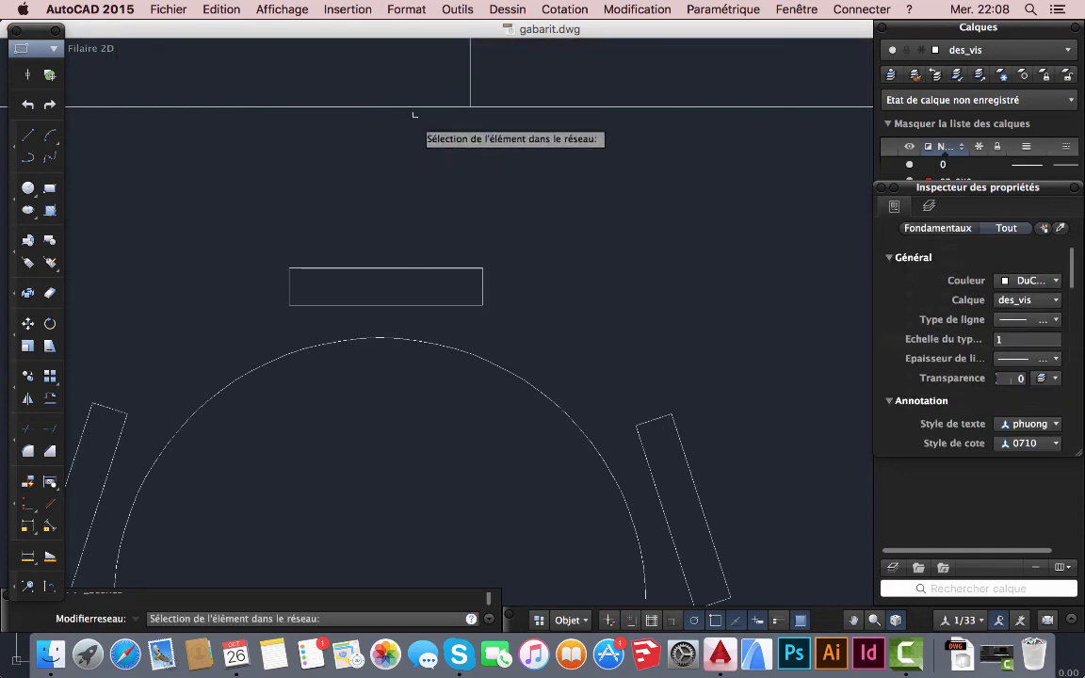
pyautogui.click(421, 270)
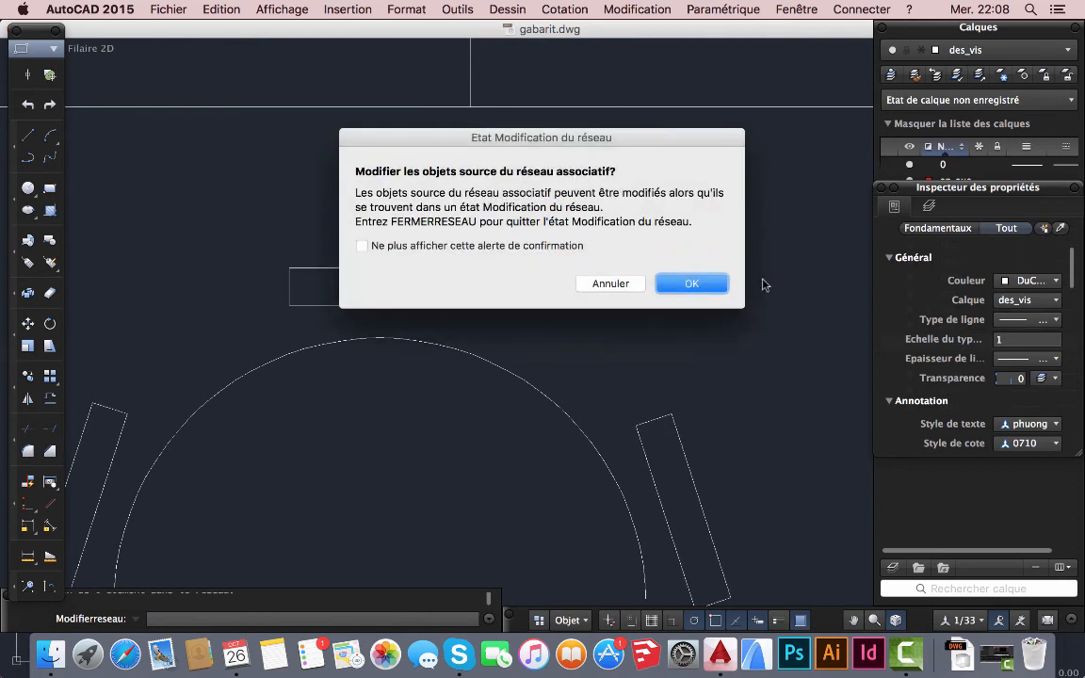
pyautogui.click(692, 285)
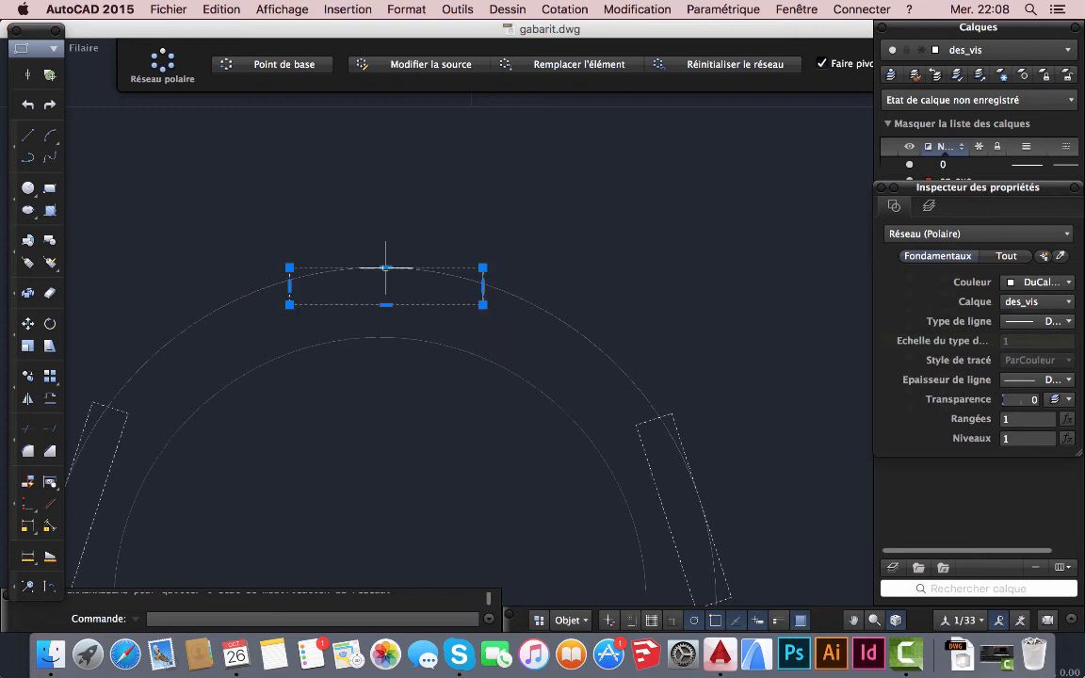
pyautogui.click(387, 268)
pyautogui.click(386, 268)
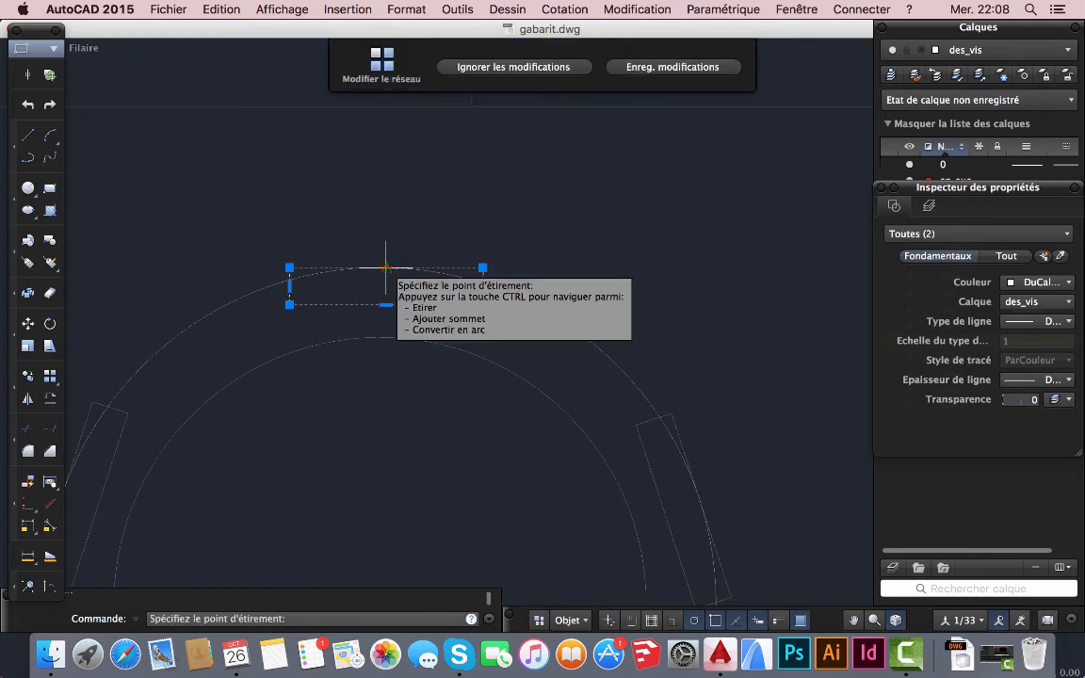
pyautogui.press('Escape')
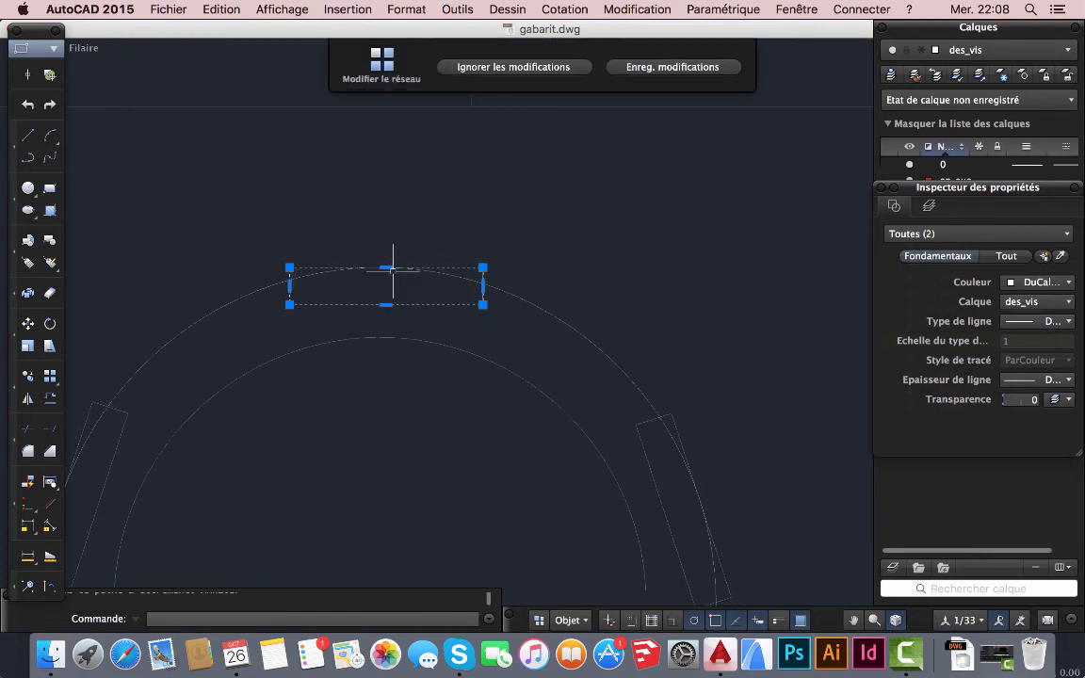
pyautogui.moveTo(387, 267)
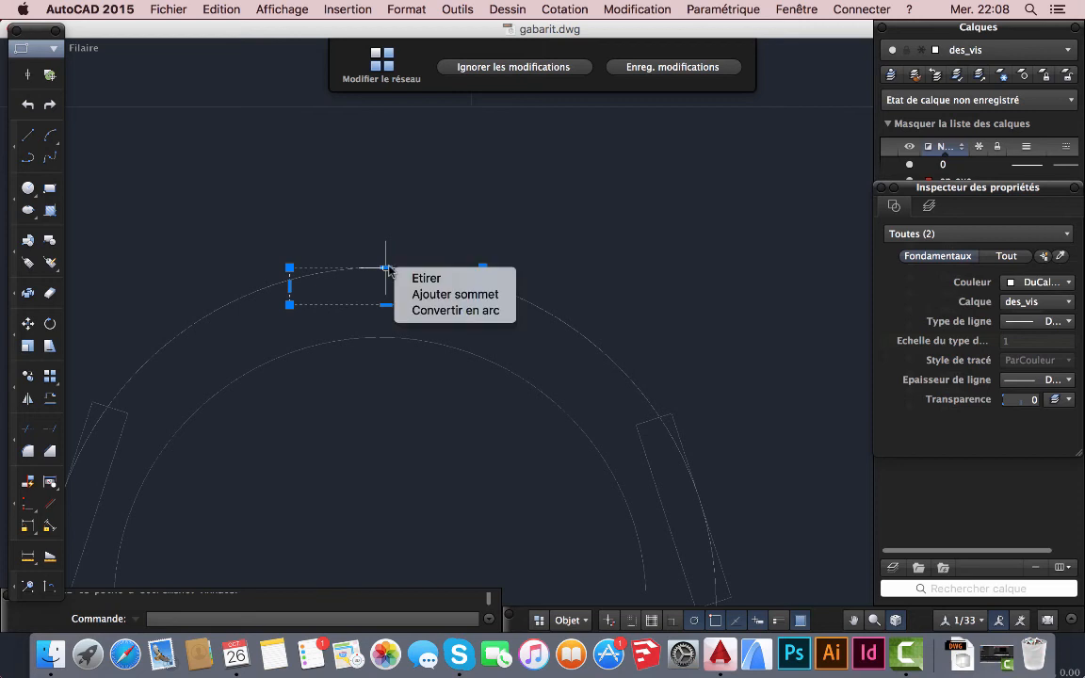
pyautogui.click(426, 310)
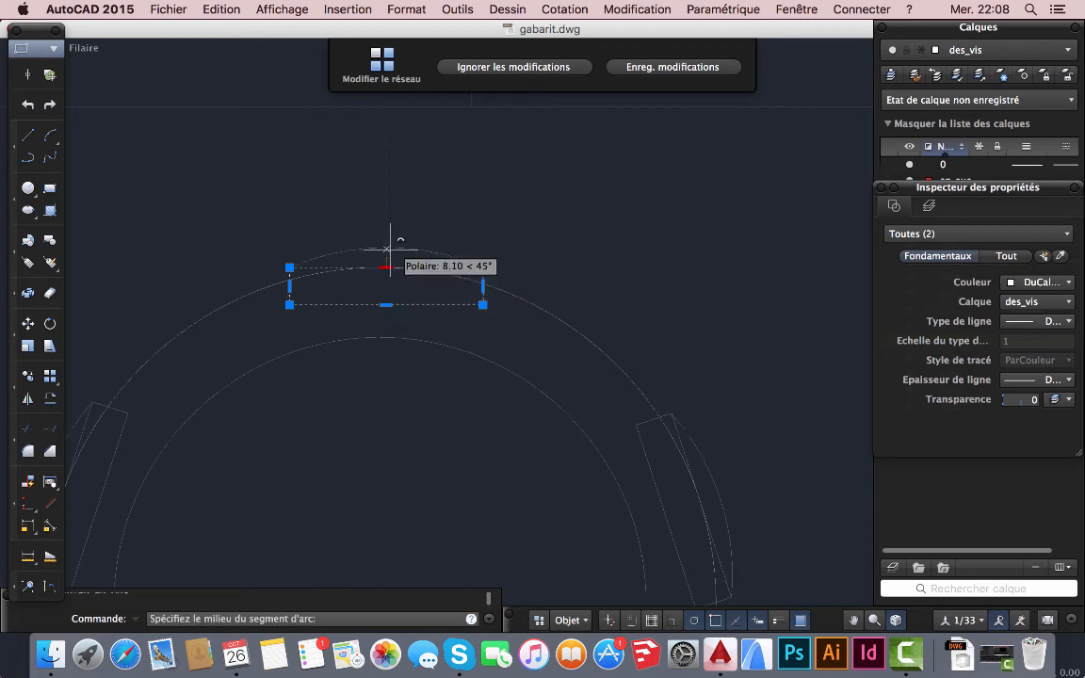
pyautogui.click(386, 245)
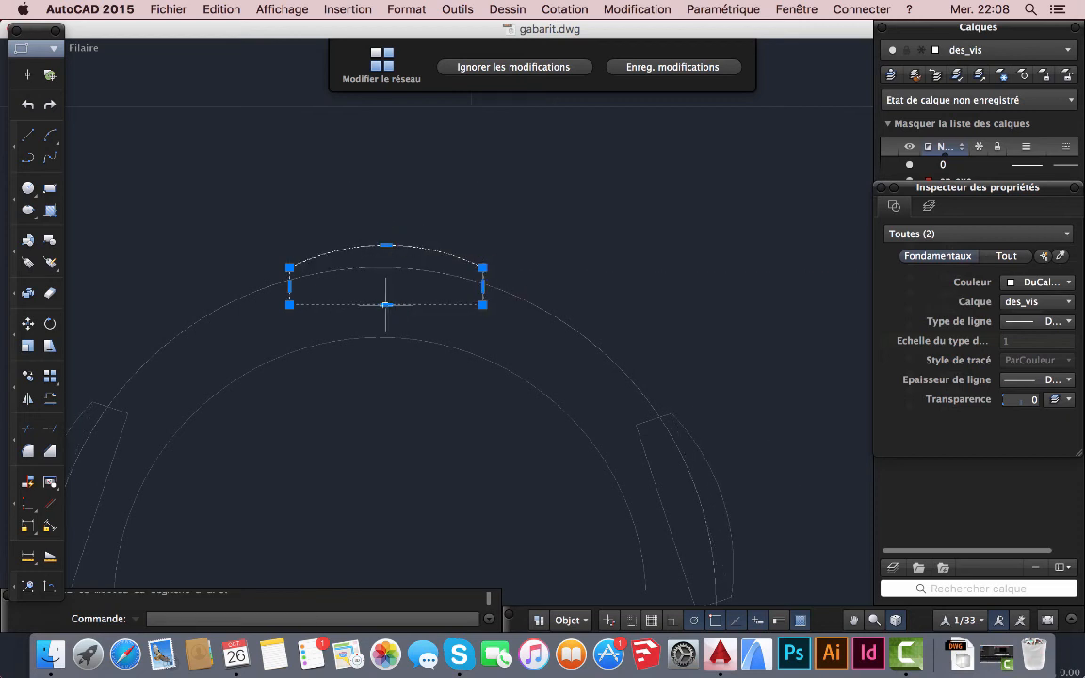
# - Convert the source rectangle's inner long edge into an arc raised about 9 units away from the circle
pyautogui.moveTo(385, 305)
pyautogui.click(417, 355)
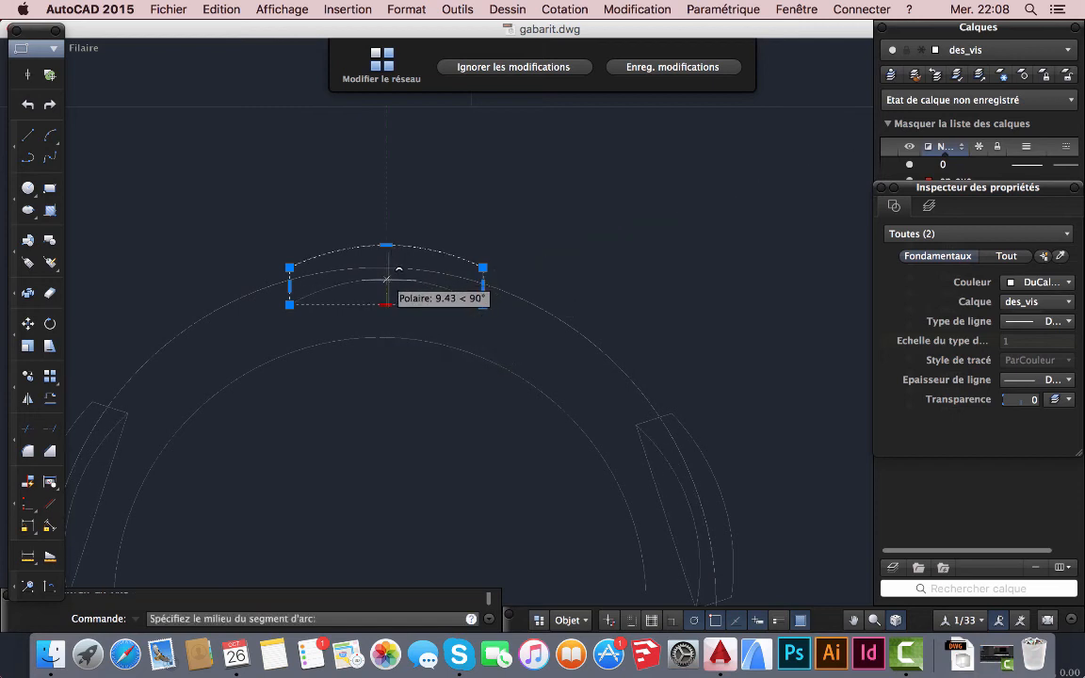
pyautogui.click(386, 279)
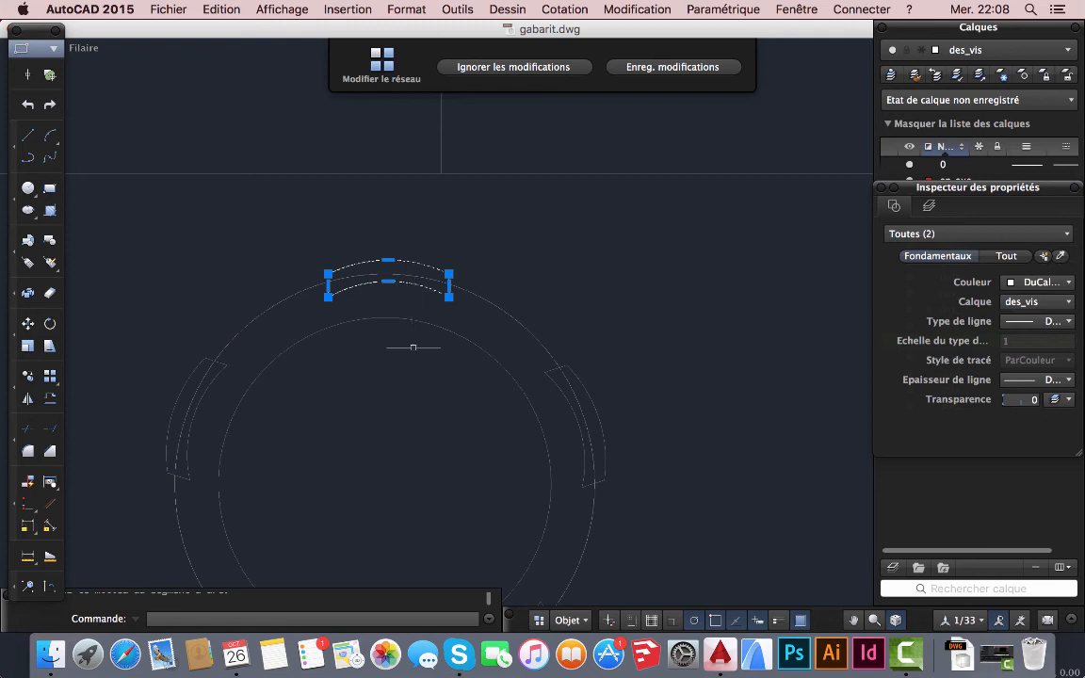
pyautogui.scroll(-3, 399, 305)
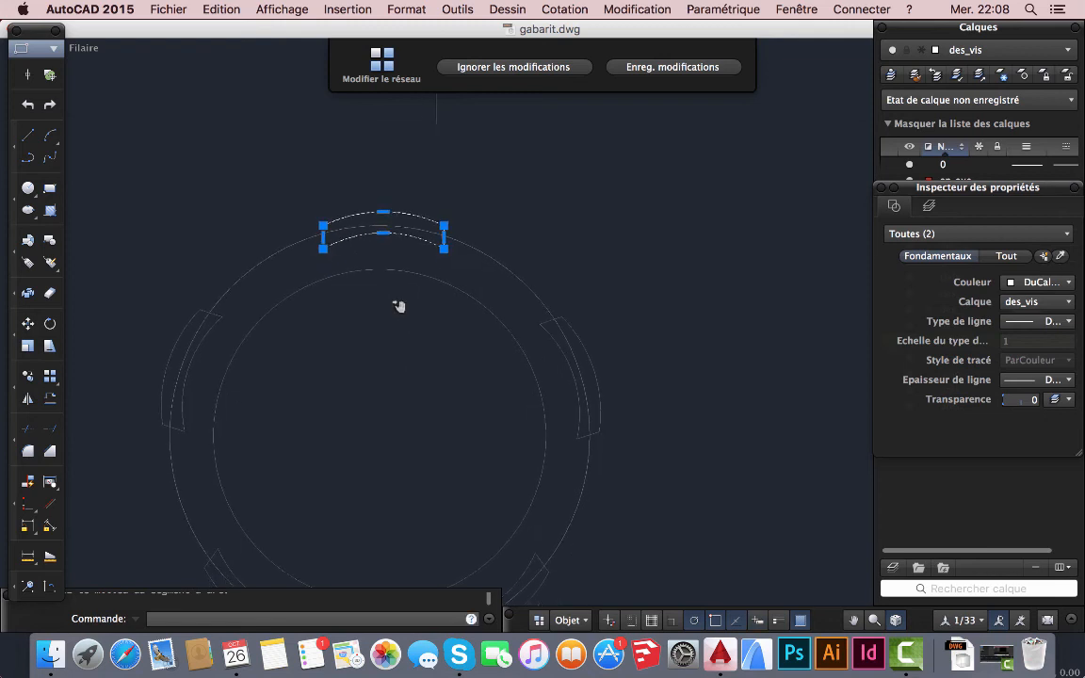
pyautogui.click(383, 232)
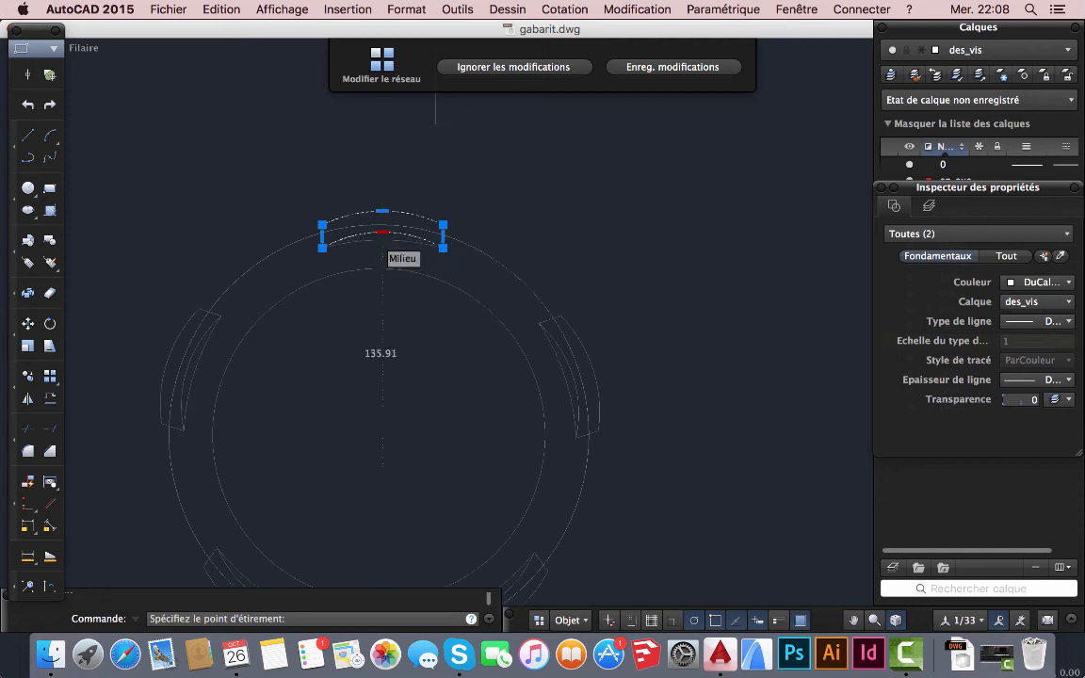
pyautogui.press('Escape')
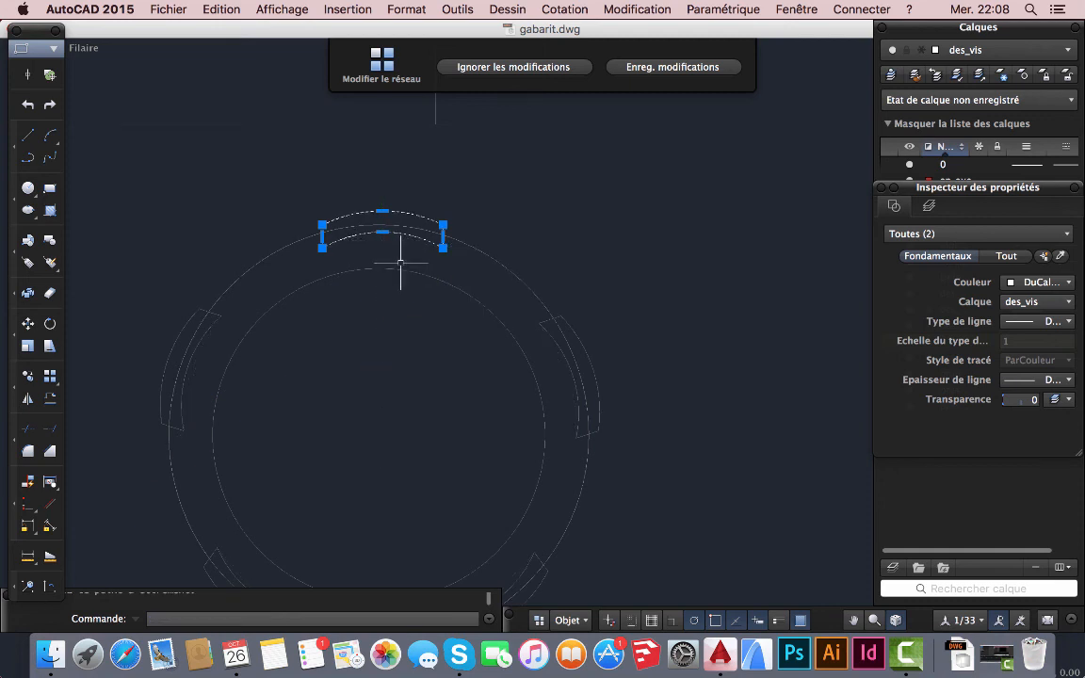
# - Draw a line joining the source chair's two inner corners and continue it perpendicularly for about 20 units to the table circle
pyautogui.click(29, 136)
pyautogui.click(322, 247)
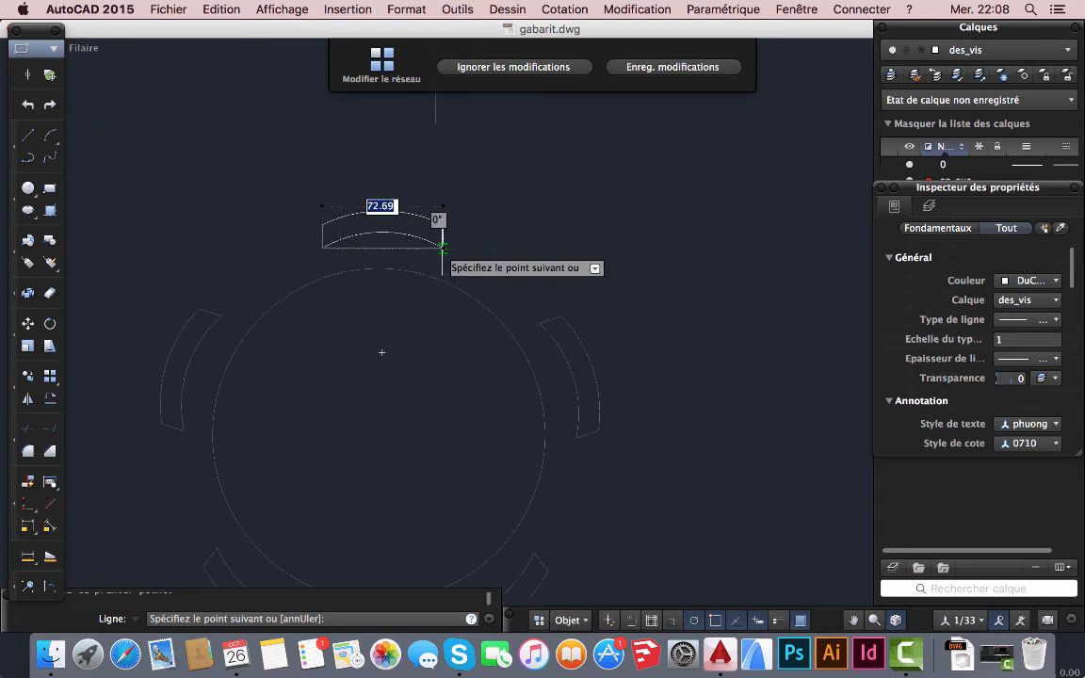
pyautogui.click(442, 248)
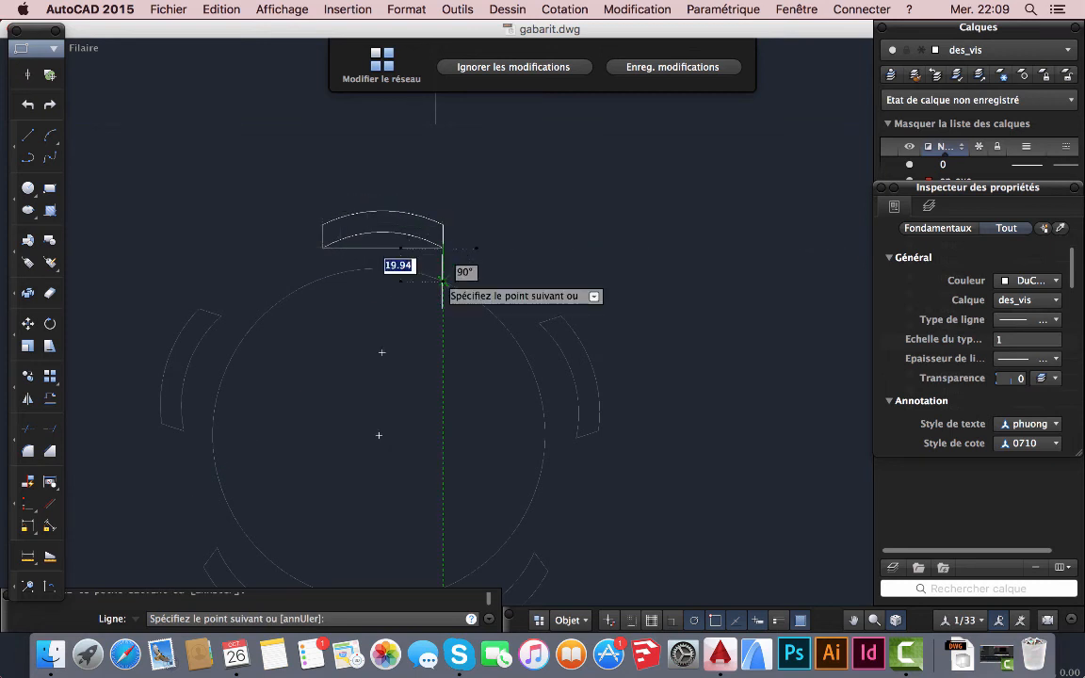
pyautogui.click(442, 281)
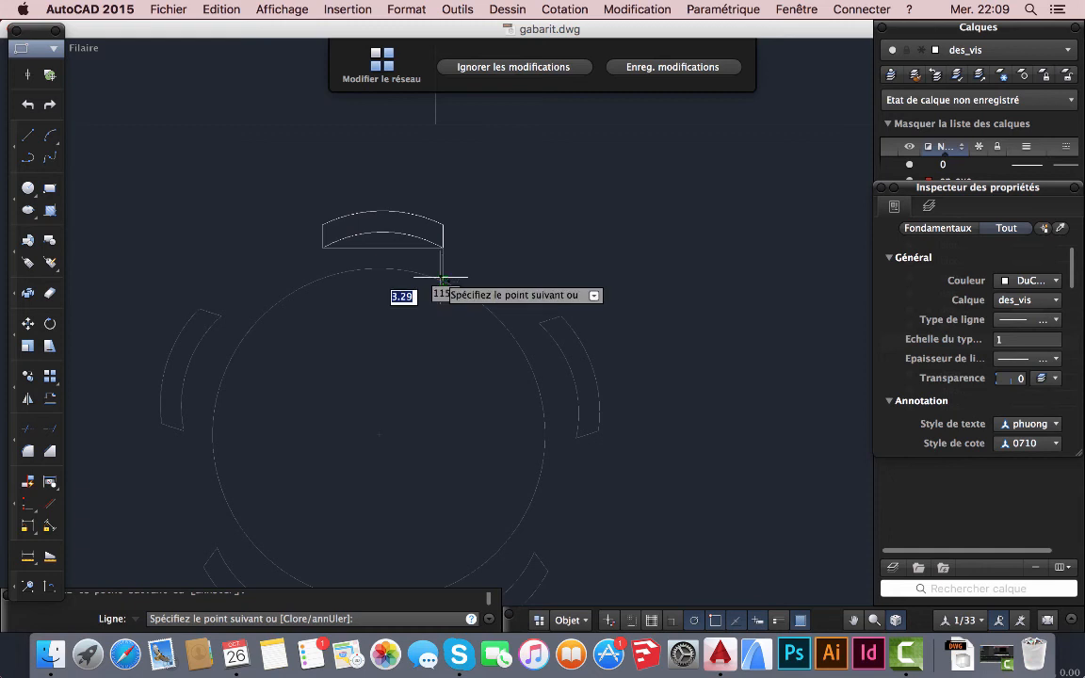
pyautogui.press('Return')
# - Draw the opposite side line of the source chair from its other inner corner straight to the table circle
pyautogui.press('Return')
pyautogui.click(322, 248)
pyautogui.click(322, 277)
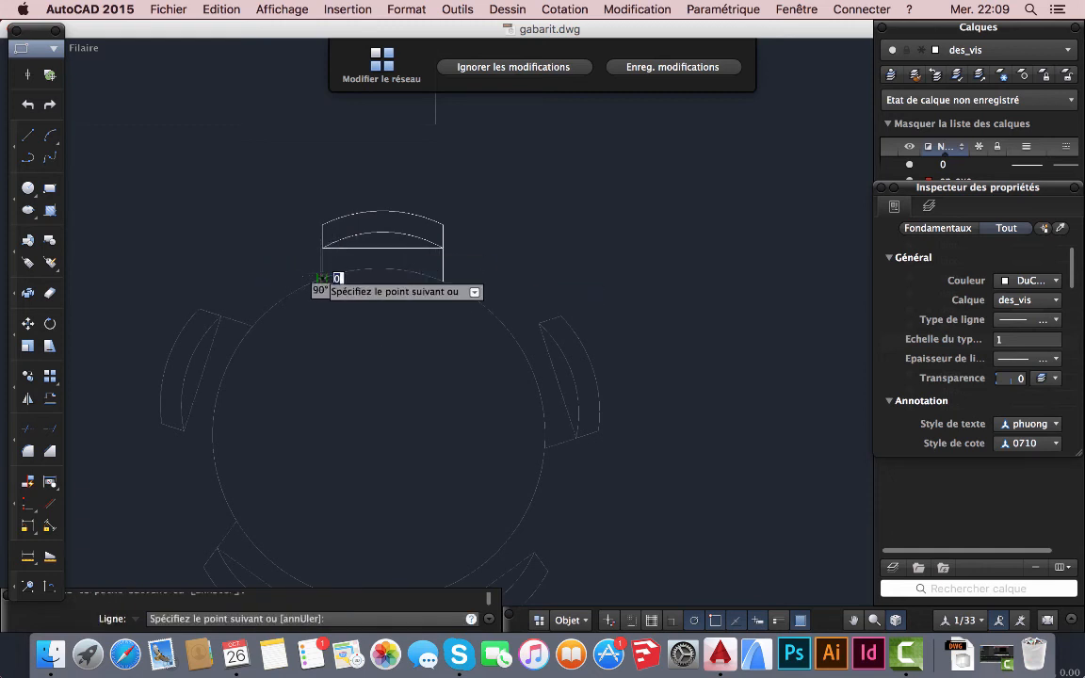
pyautogui.press('Return')
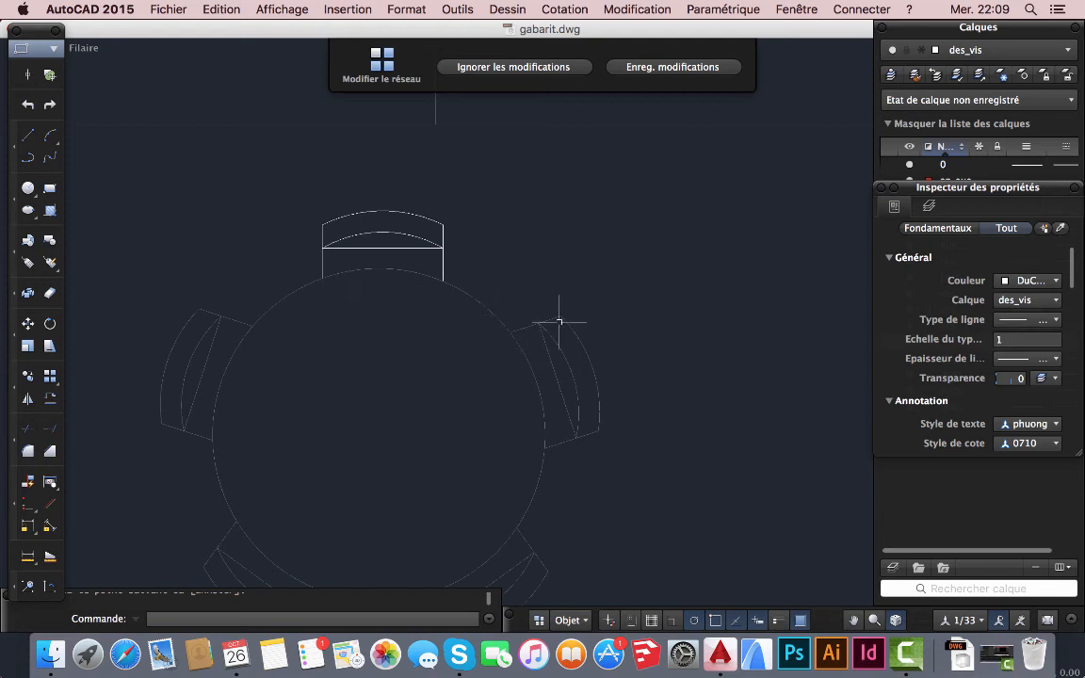
# - Draw a plate circle with a radius of about 17.7 inside the table edge, centred in front of the source chair
pyautogui.moveTo(396, 329); pyautogui.dragTo(400, 309, button='middle')
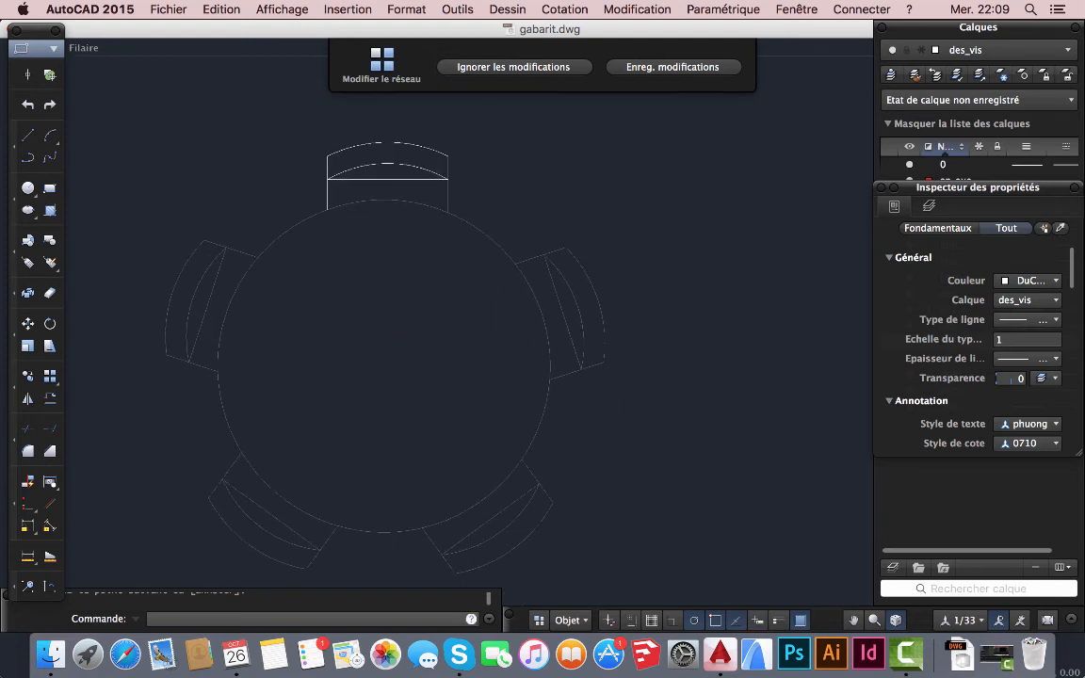
pyautogui.click(28, 189)
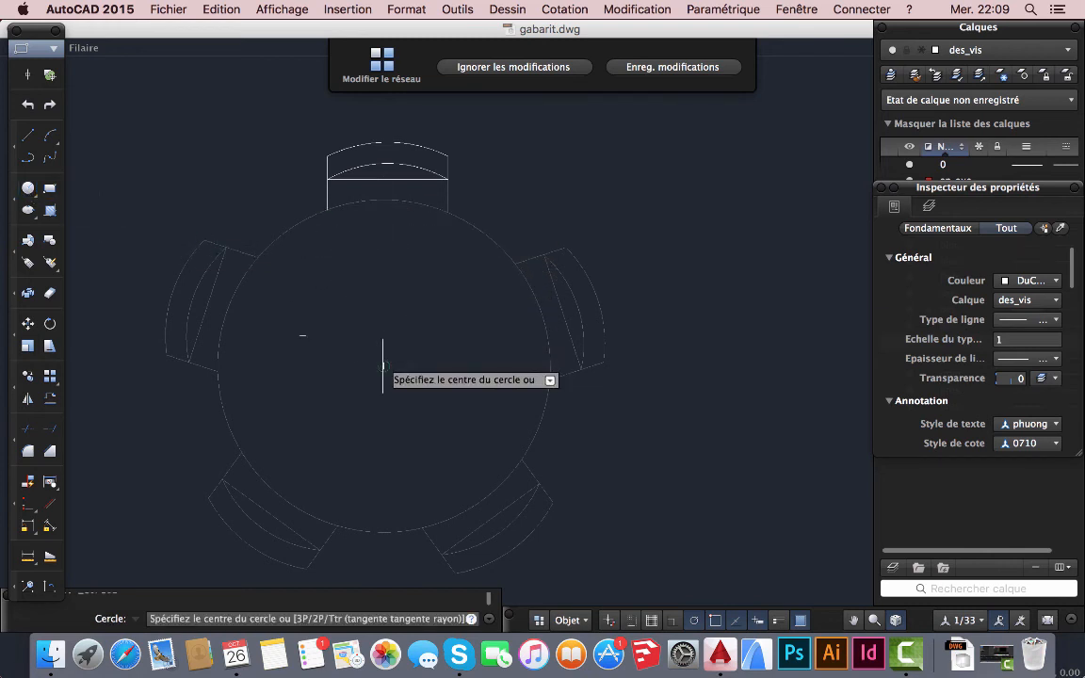
pyautogui.click(383, 233)
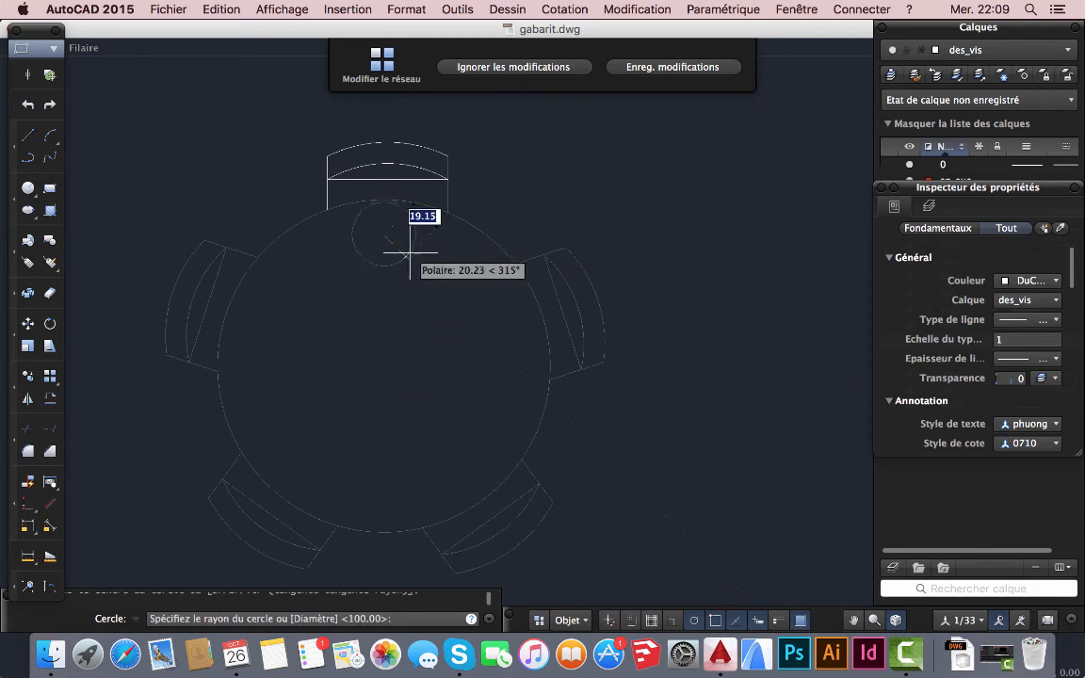
pyautogui.click(405, 254)
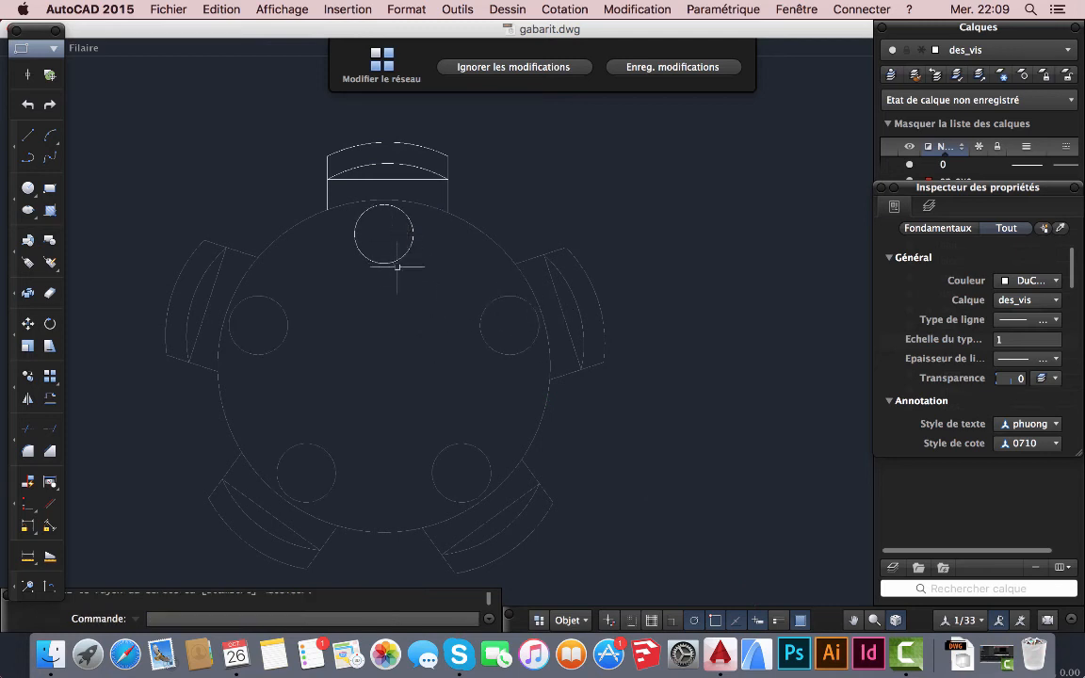
# - Draw a small glass circle below the plate circle, aligned vertically with its centre
pyautogui.press('Return')
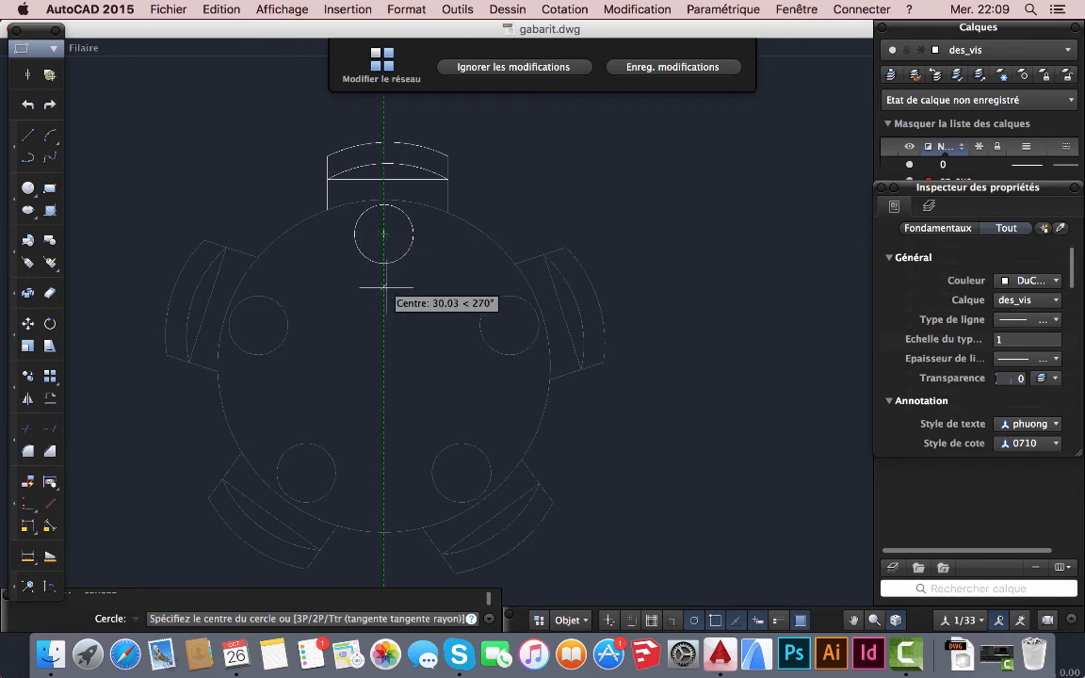
pyautogui.click(385, 280)
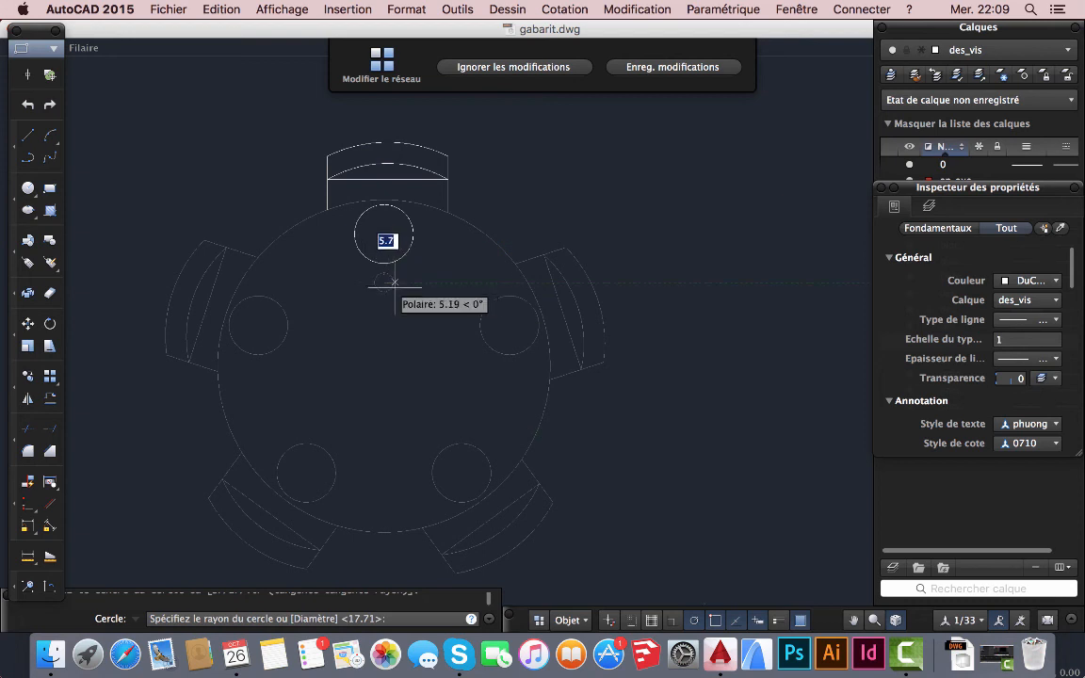
pyautogui.click(394, 283)
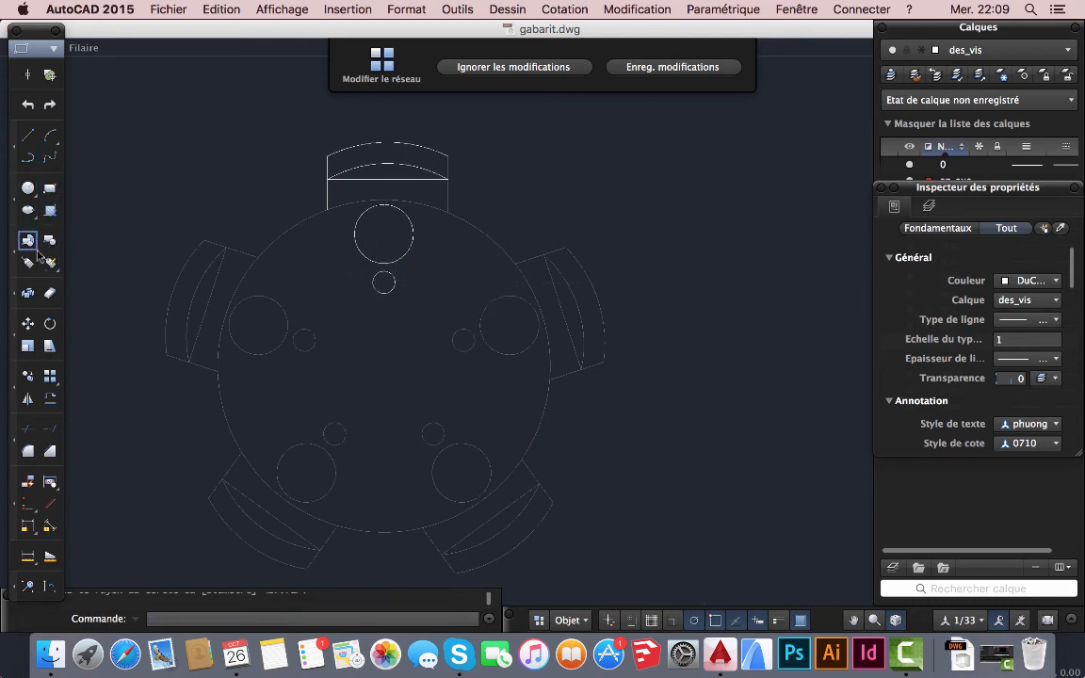
# - Draw a narrow upright rectangle as cutlery just to the left of the source plate circle
pyautogui.click(50, 189)
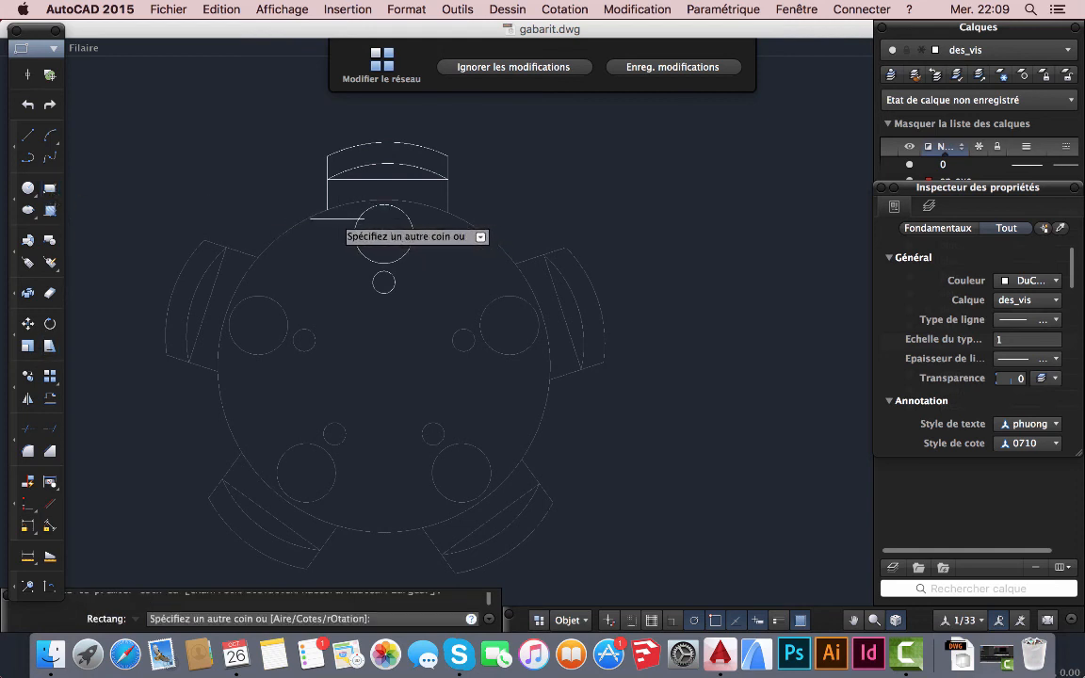
pyautogui.click(337, 219)
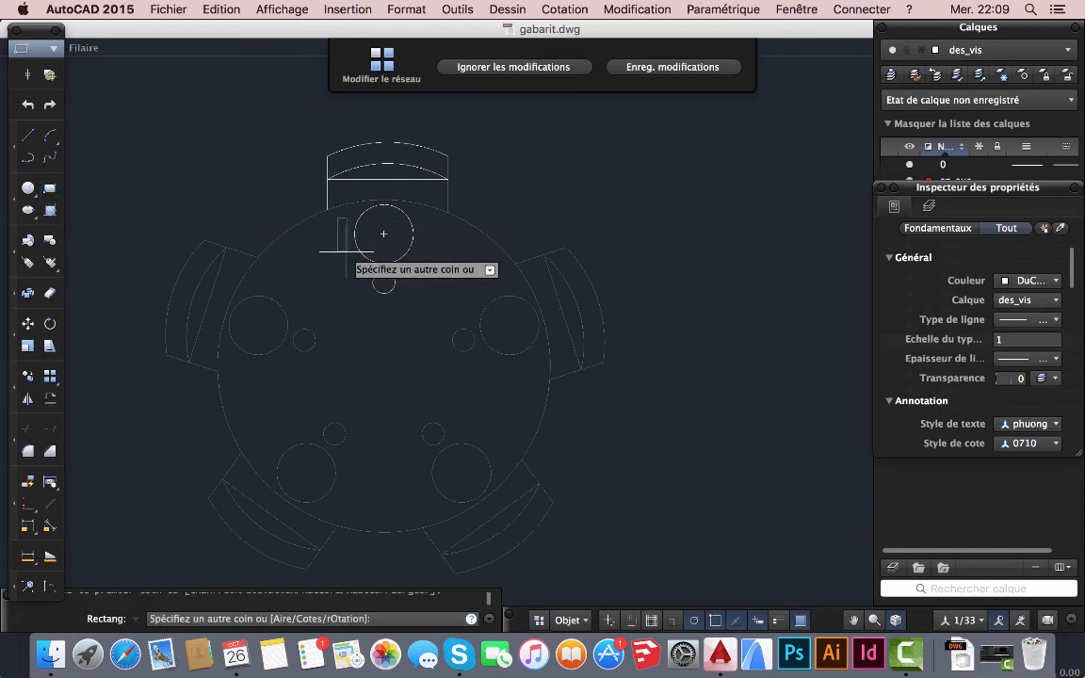
pyautogui.click(346, 251)
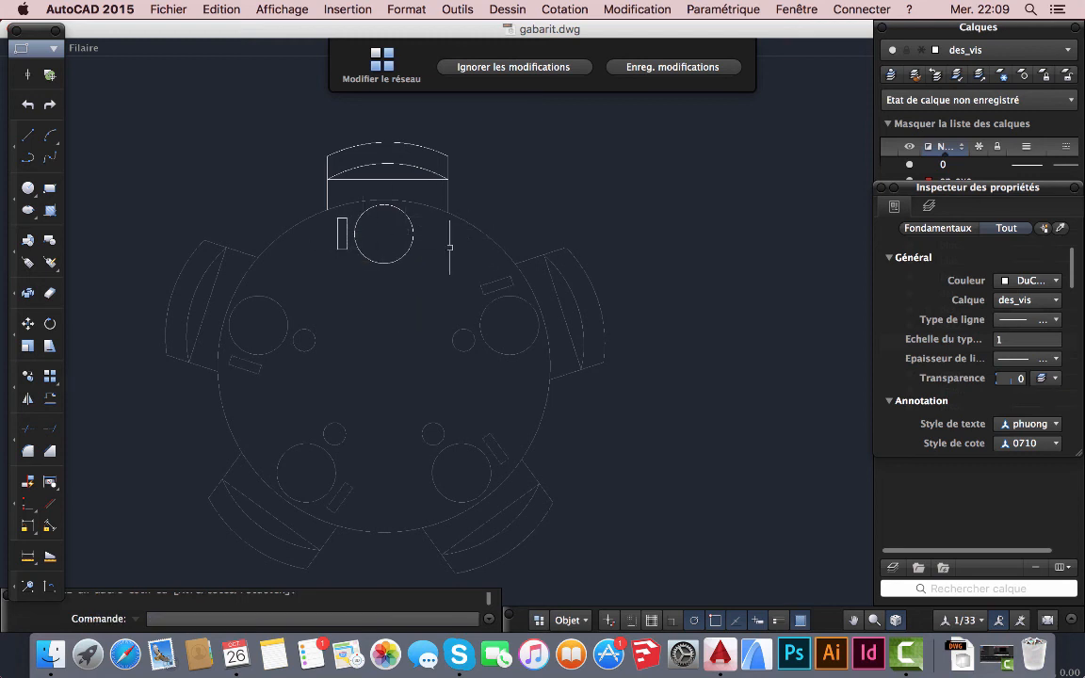
# - Mirror the cutlery rectangle about the plate's vertical centre line, keeping the original, and save the array source changes
pyautogui.click(30, 400)
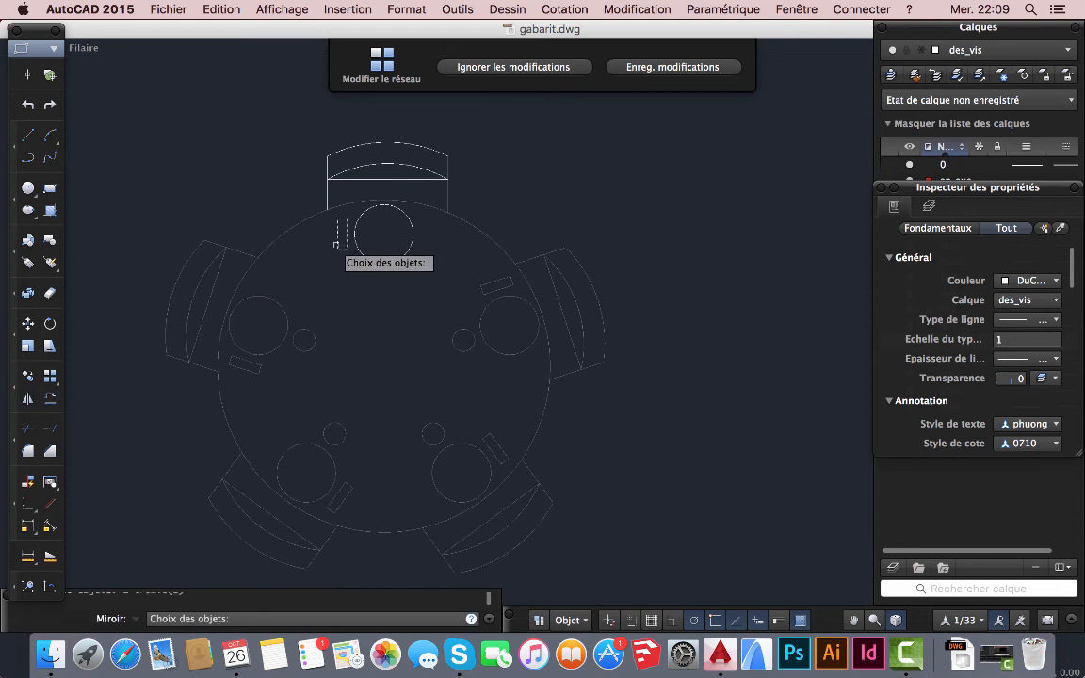
pyautogui.press('Return')
pyautogui.click(384, 233)
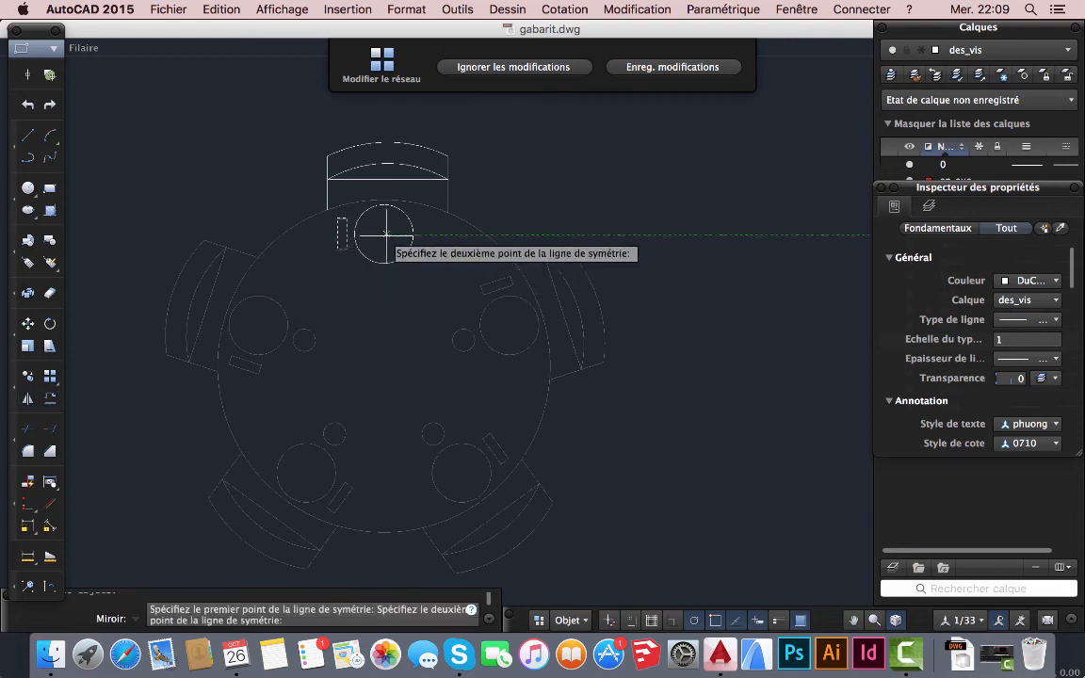
pyautogui.click(385, 193)
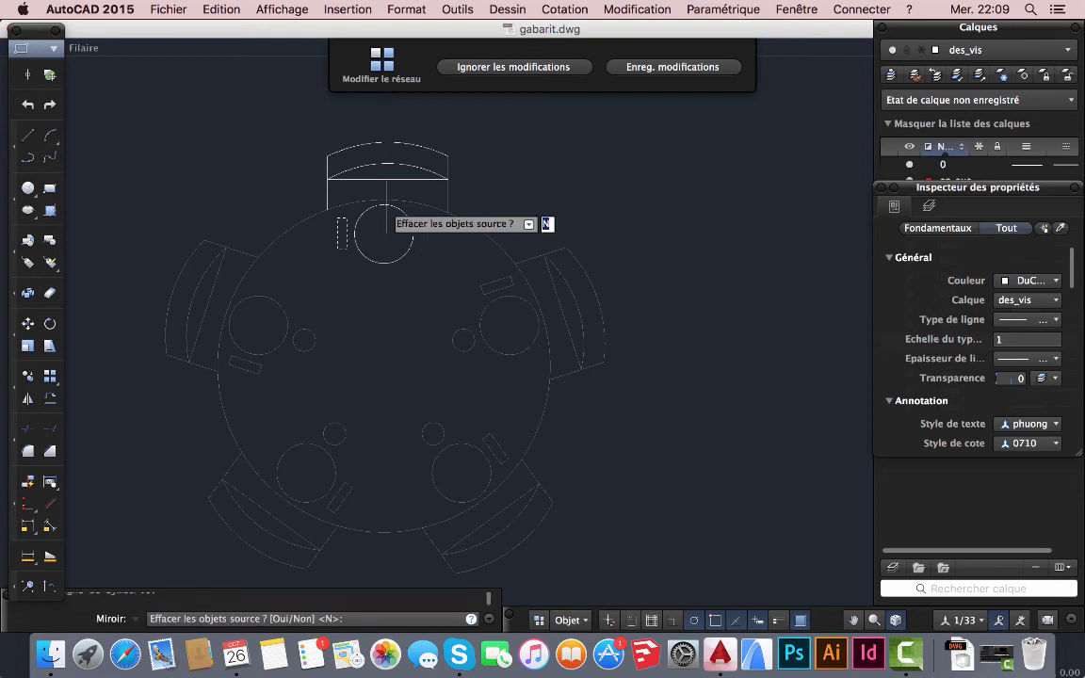
pyautogui.press('Return')
pyautogui.scroll(-3, 400, 304)
pyautogui.scroll(5, 369, 325)
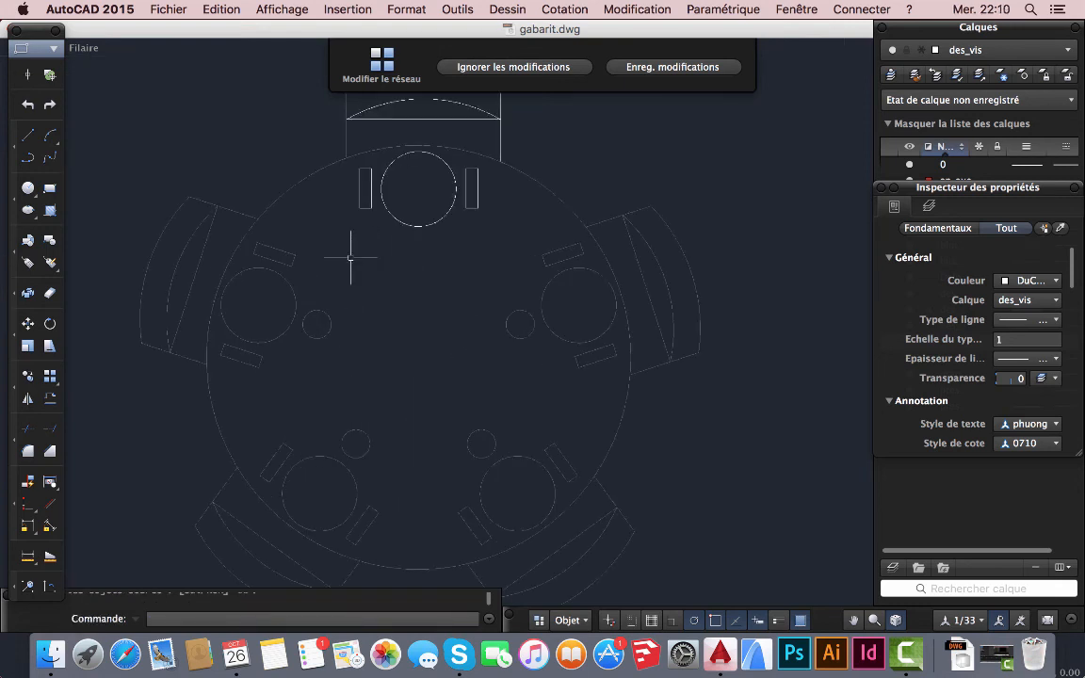
pyautogui.click(644, 67)
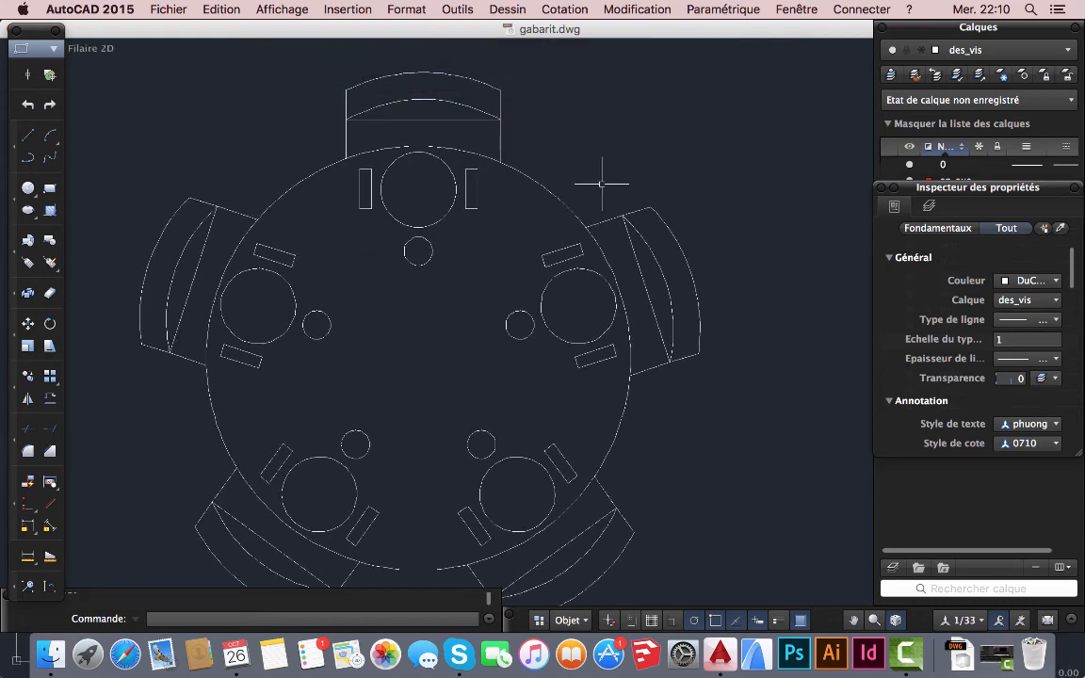
# - Reopen the polar array's source for editing, using the top chair and place setting as the element
pyautogui.scroll(-5, 423, 341)
pyautogui.scroll(4, 451, 356)
pyautogui.scroll(-1, 436, 376)
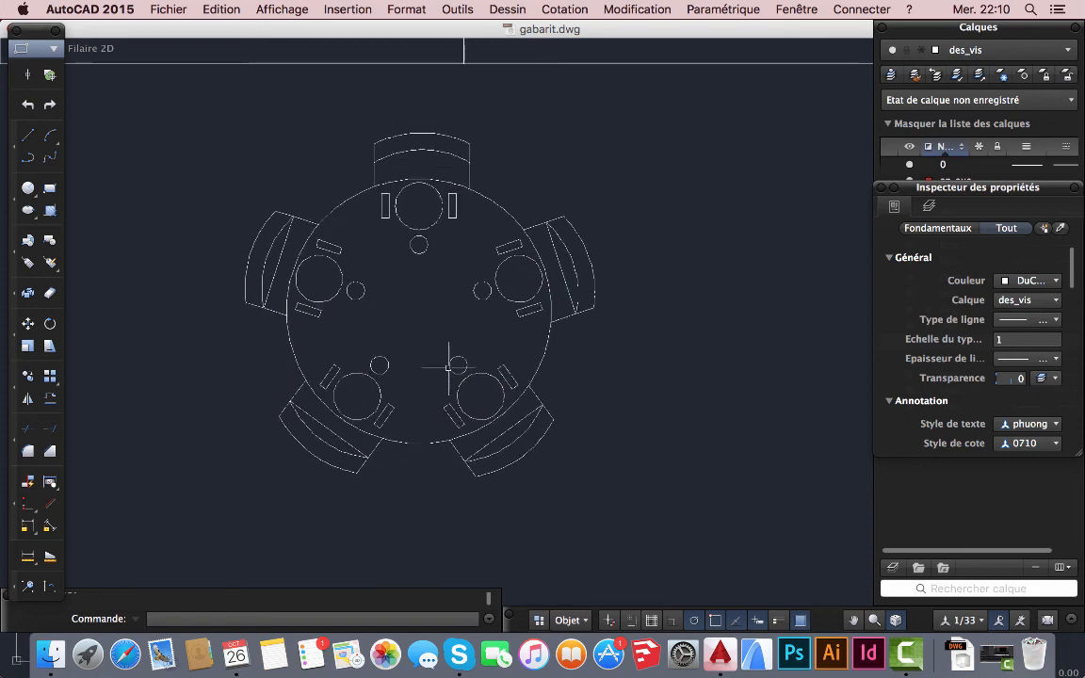
pyautogui.click(451, 182)
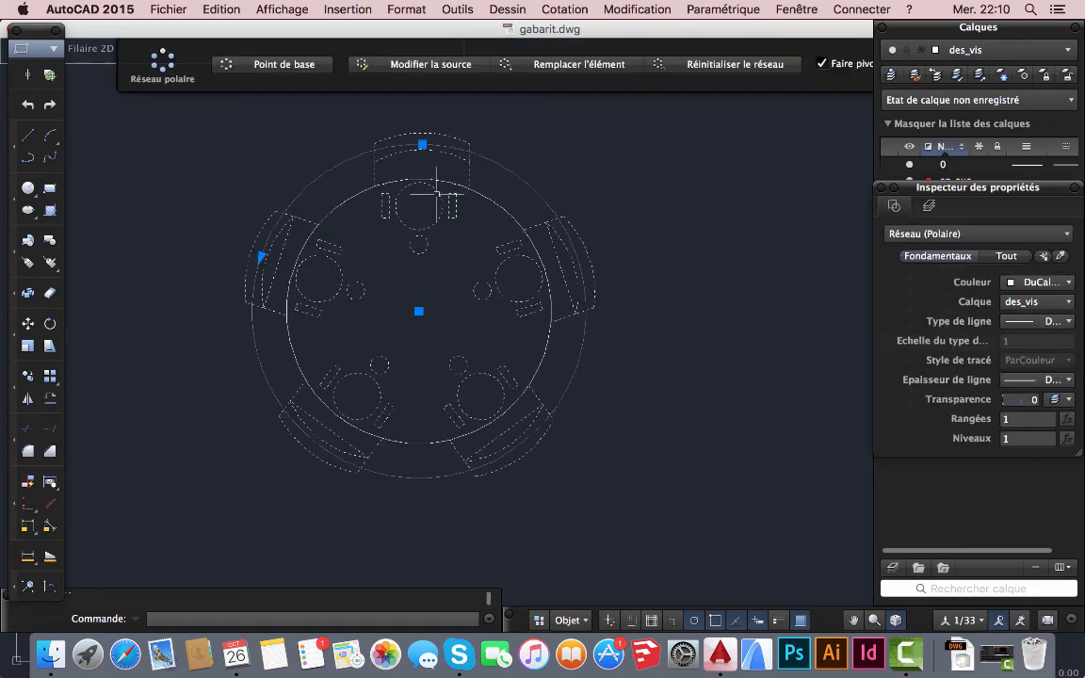
pyautogui.click(431, 66)
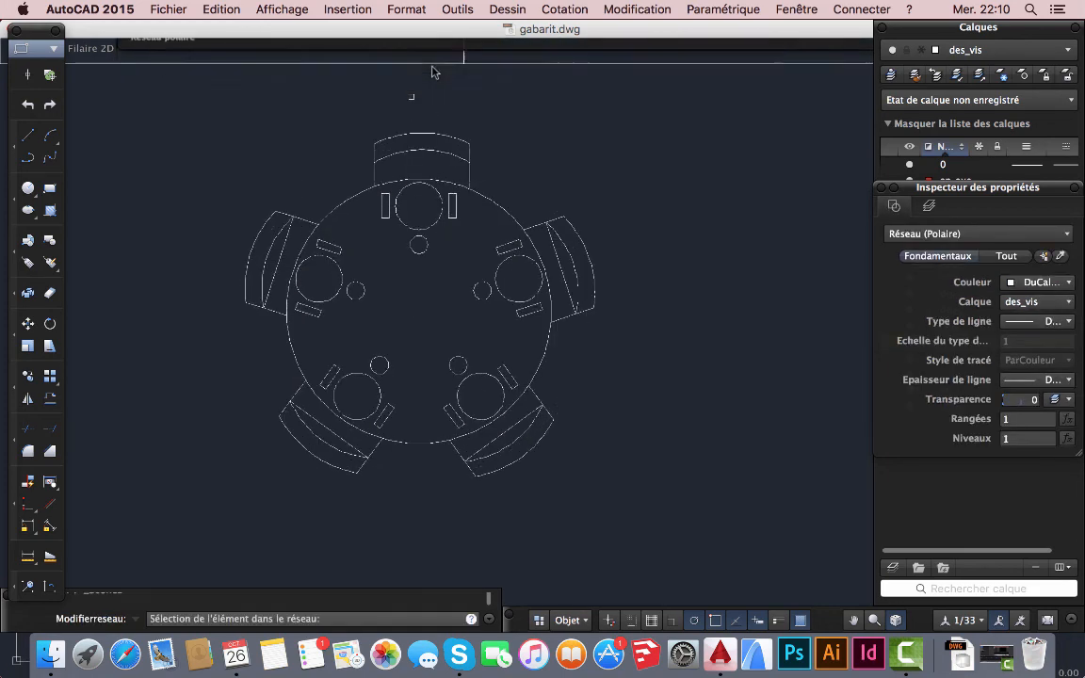
pyautogui.click(438, 193)
pyautogui.click(662, 287)
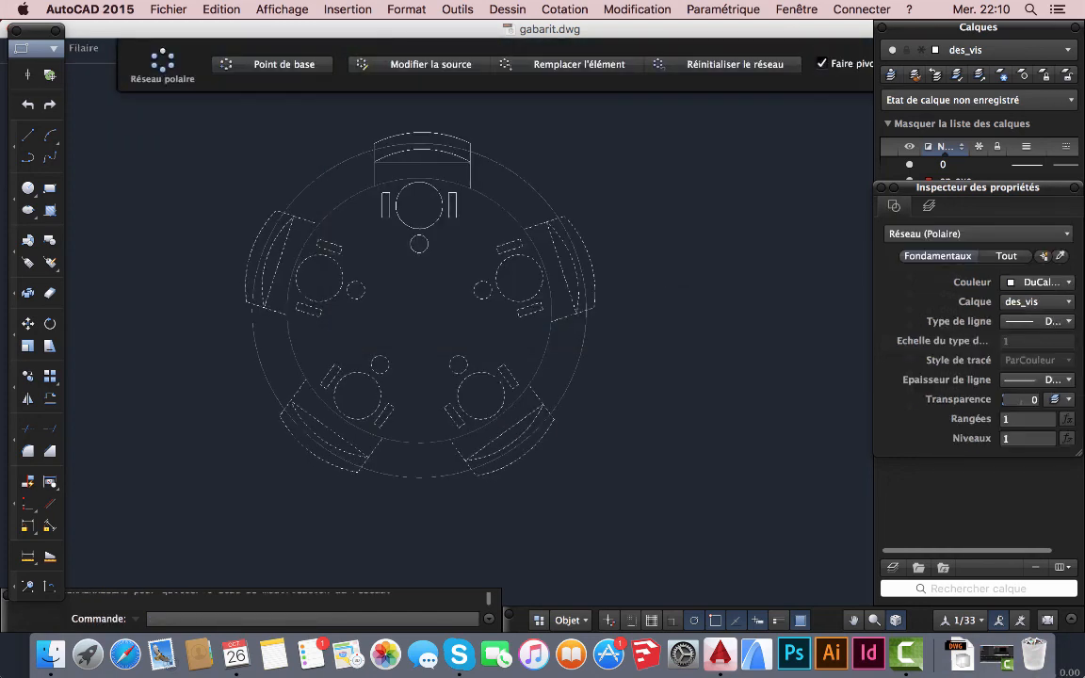
# - Fill the source plate circle with a solid yellow (Jaune) hatch and save the array source changes
pyautogui.click(48, 211)
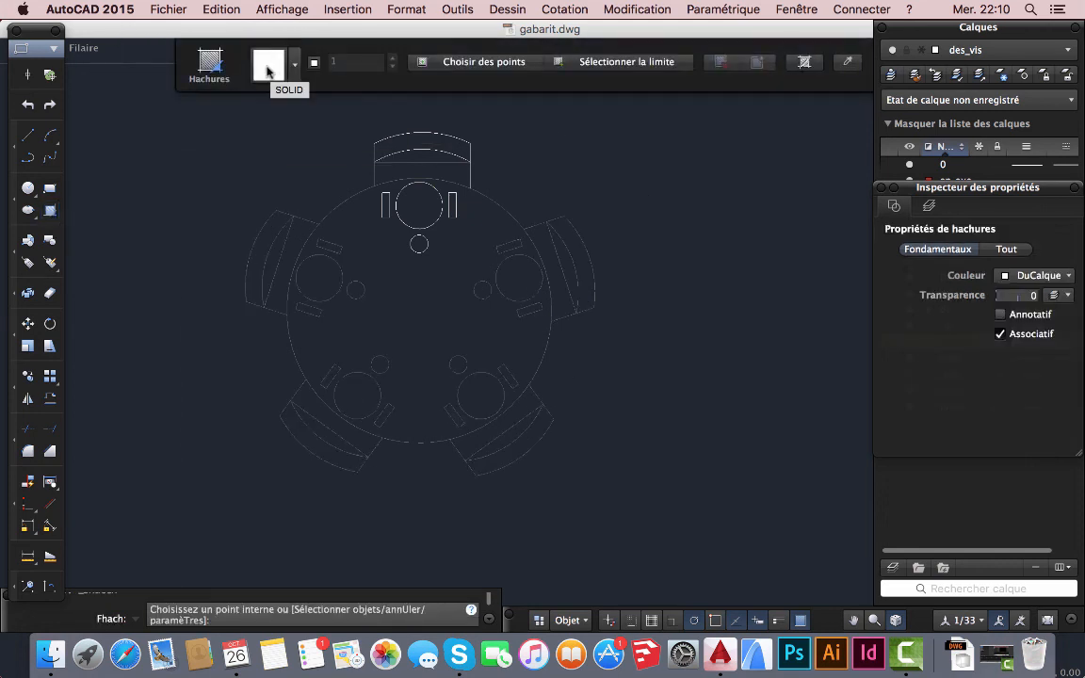
pyautogui.click(318, 63)
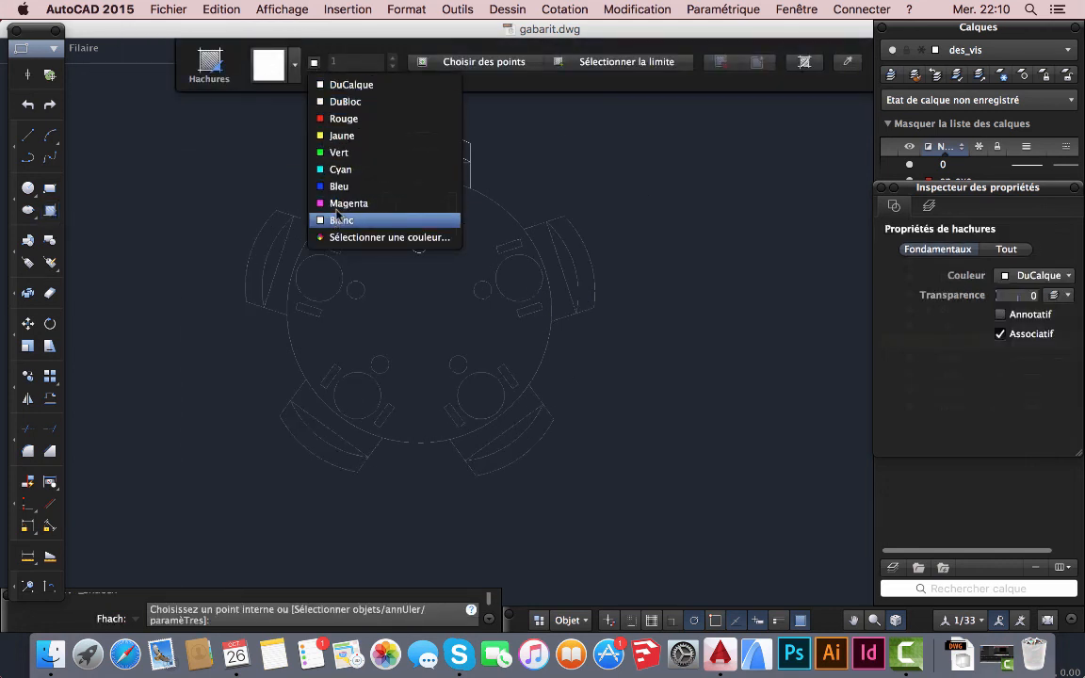
pyautogui.click(341, 135)
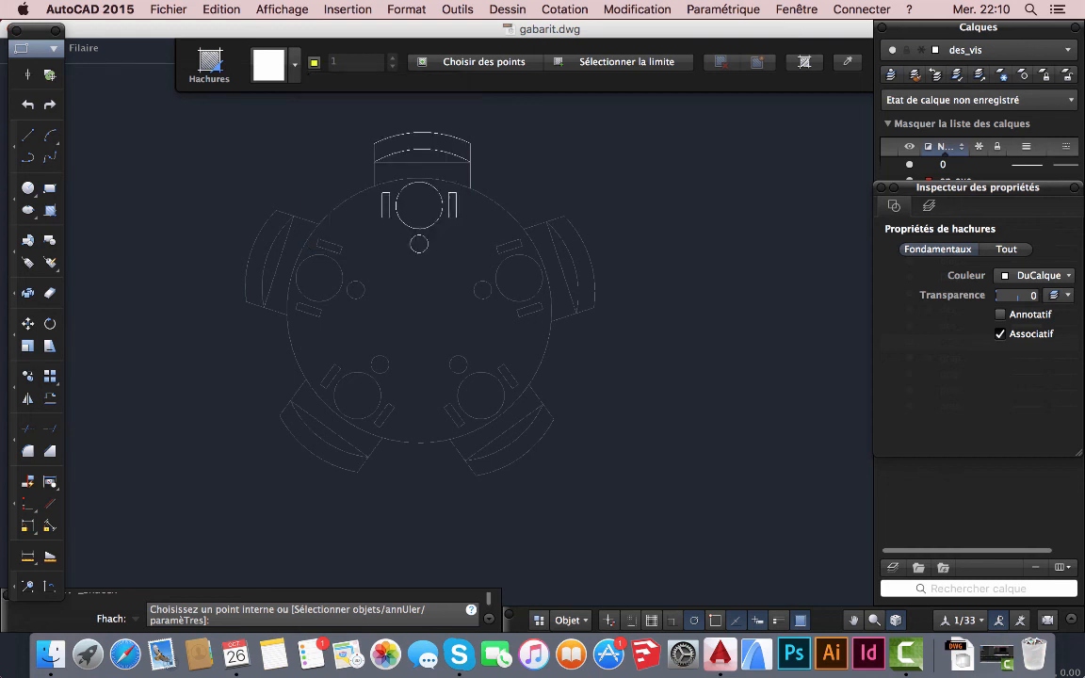
pyautogui.click(423, 193)
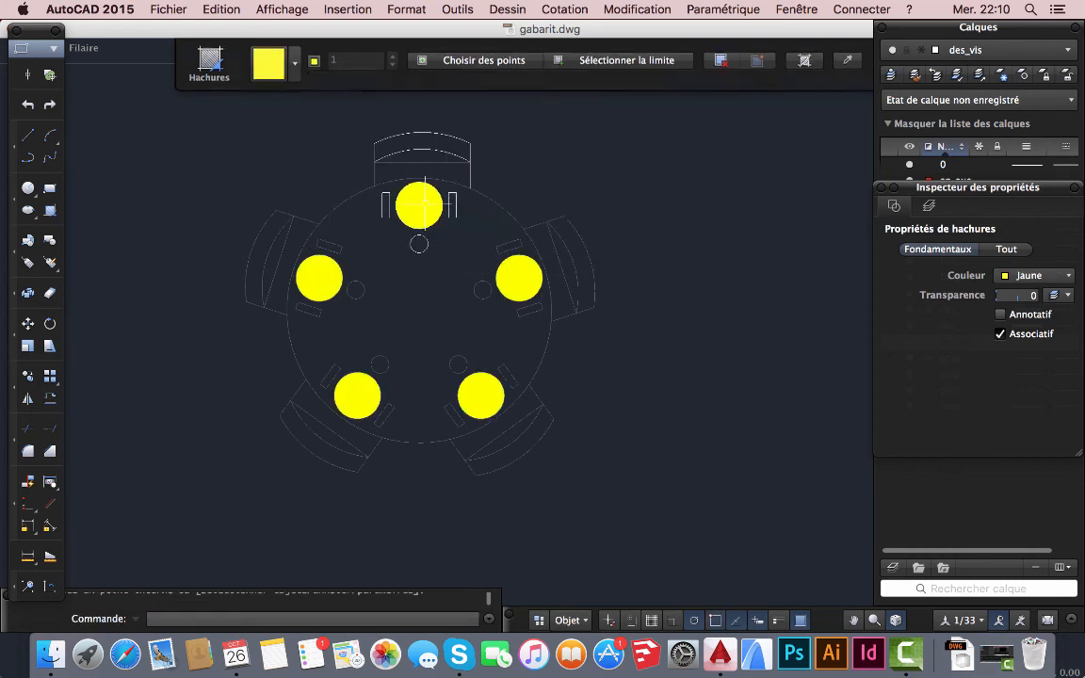
pyautogui.press('Return')
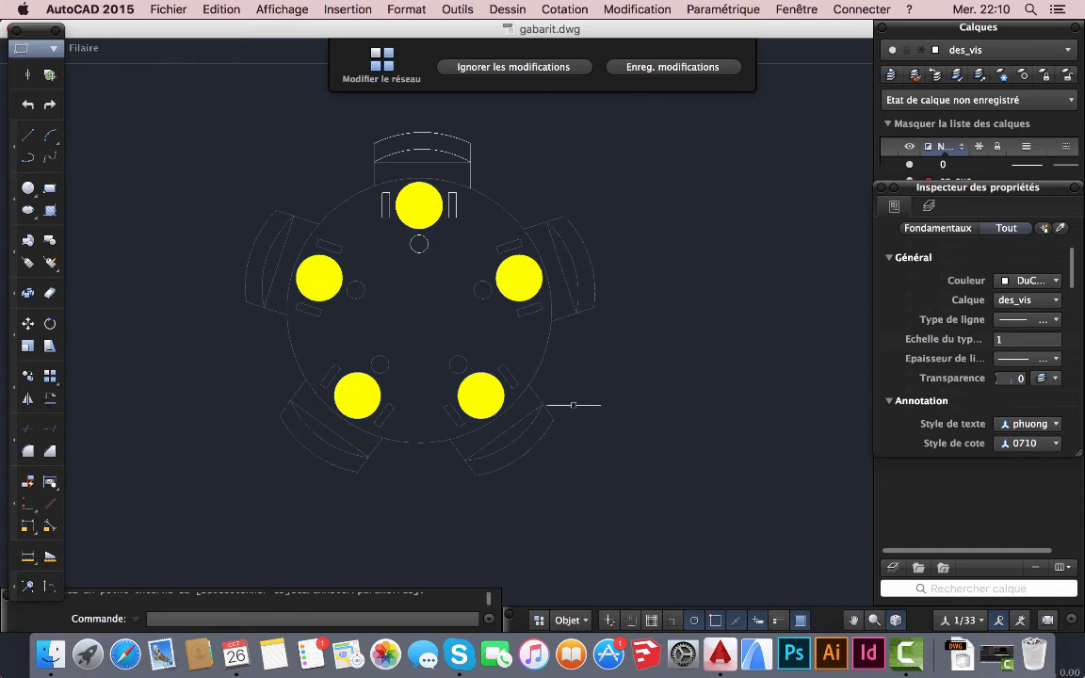
pyautogui.scroll(-5, 598, 380)
pyautogui.scroll(2, 597, 379)
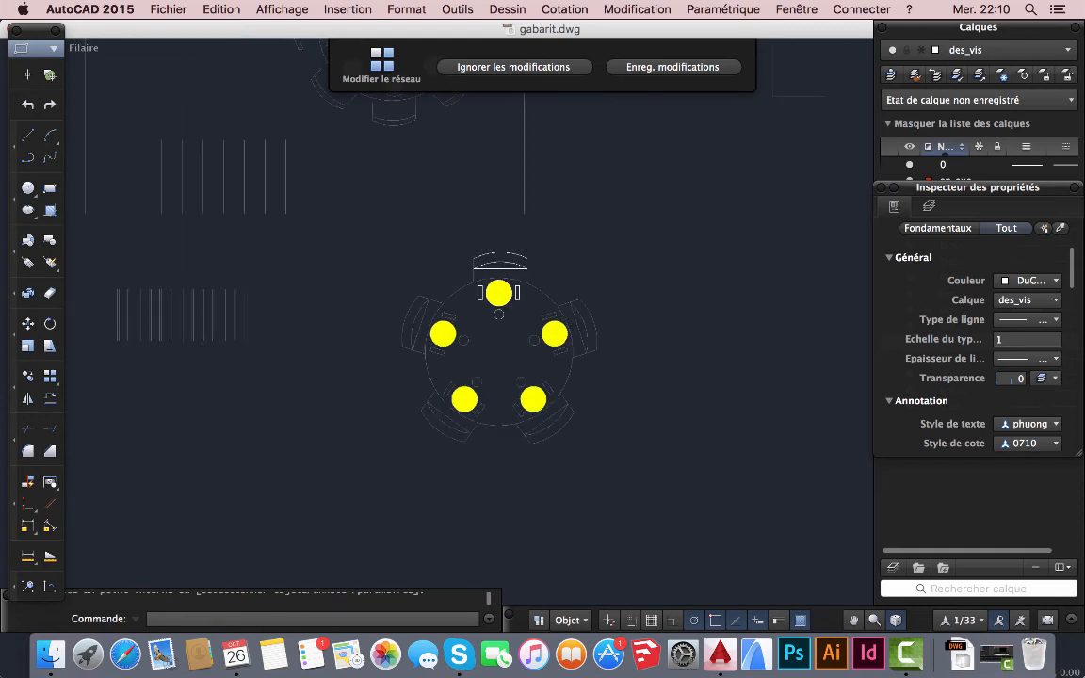
pyautogui.click(651, 68)
pyautogui.moveTo(611, 362)
pyautogui.mouseDown(button='middle')
pyautogui.moveTo(567, 380)
pyautogui.moveTo(492, 369)
pyautogui.mouseUp(button='middle')
pyautogui.scroll(-7, 567, 367)
pyautogui.scroll(5, 558, 374)
pyautogui.scroll(2, 541, 373)
pyautogui.scroll(-5, 532, 376)
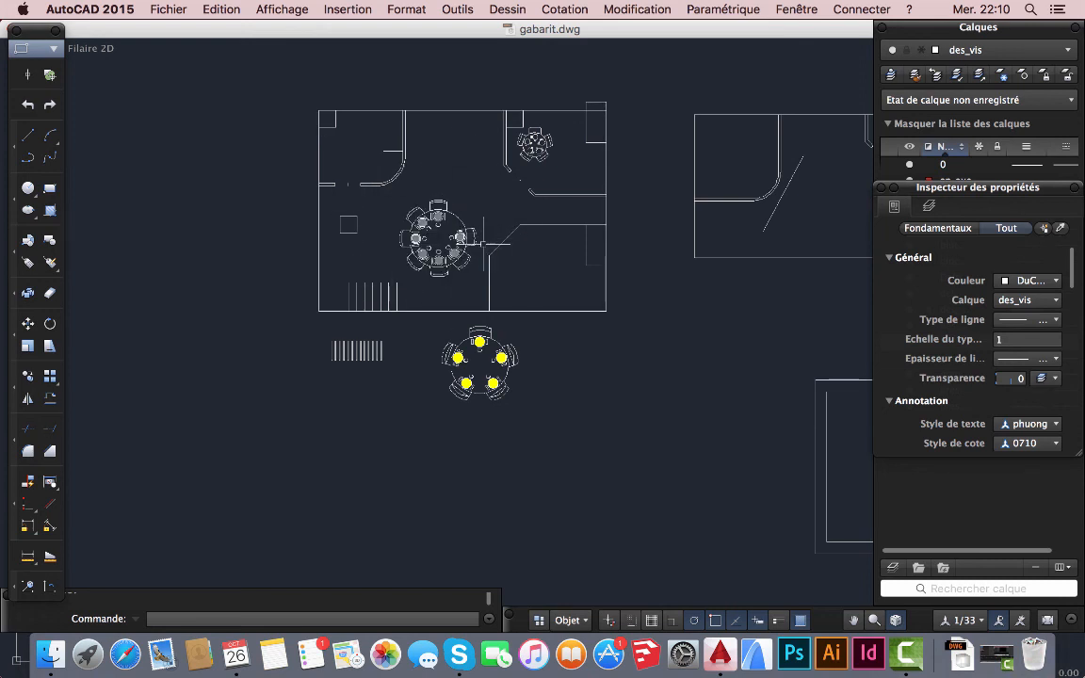
pyautogui.scroll(3, 494, 351)
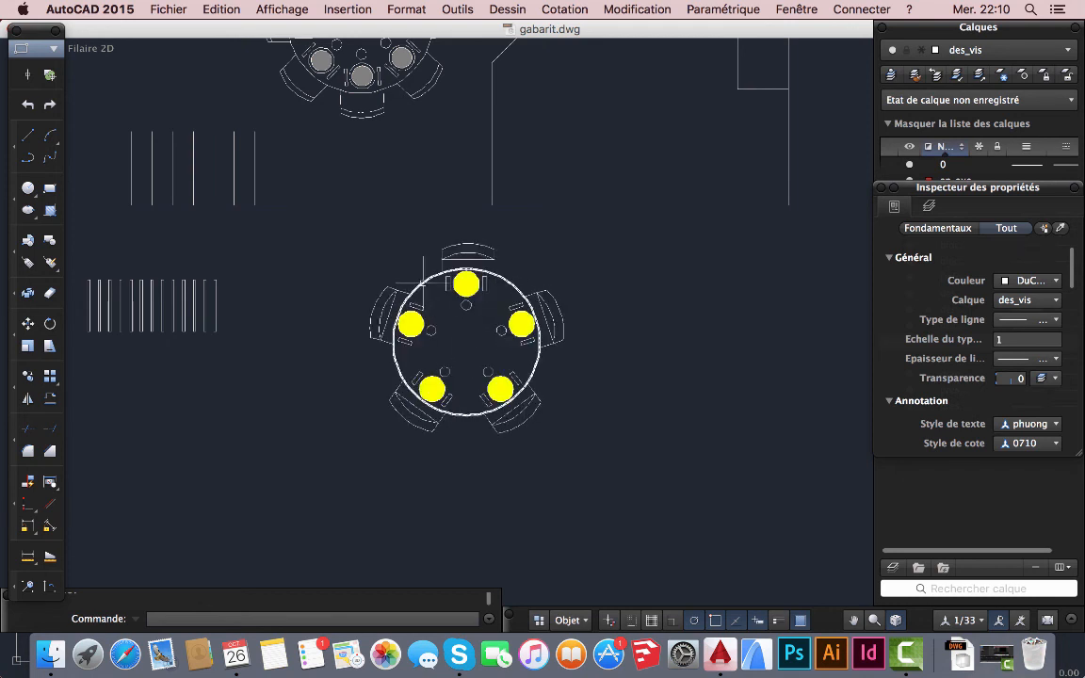
# - Widen the spacing between the columns of the existing rectangular array of bars below the floor plan
pyautogui.scroll(-5, 497, 318)
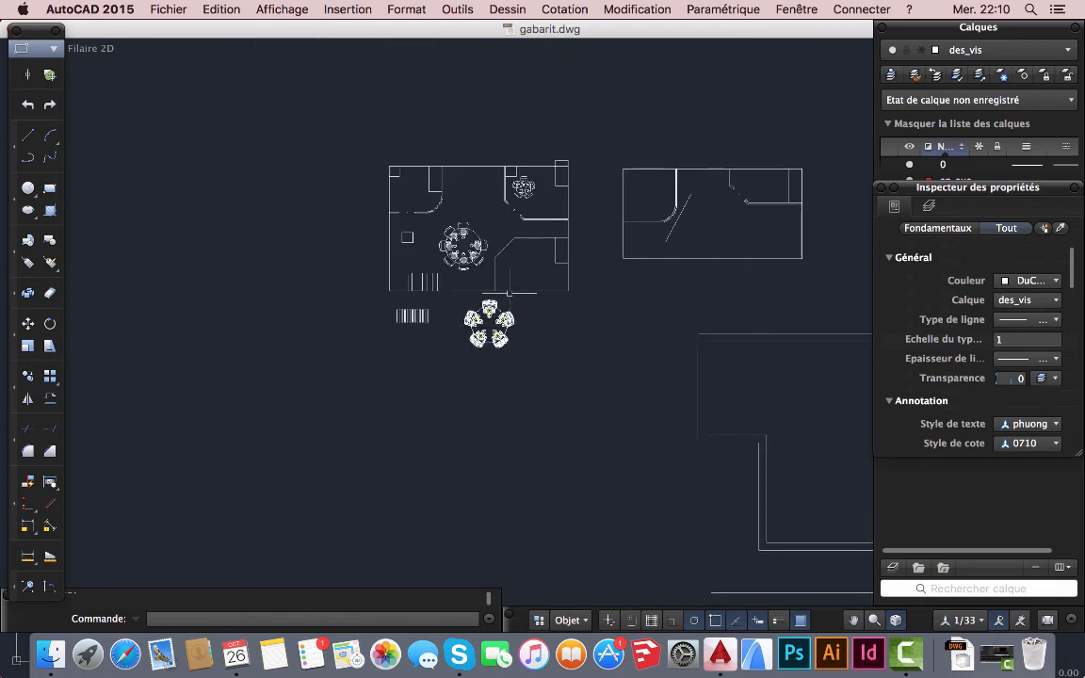
pyautogui.scroll(4, 495, 301)
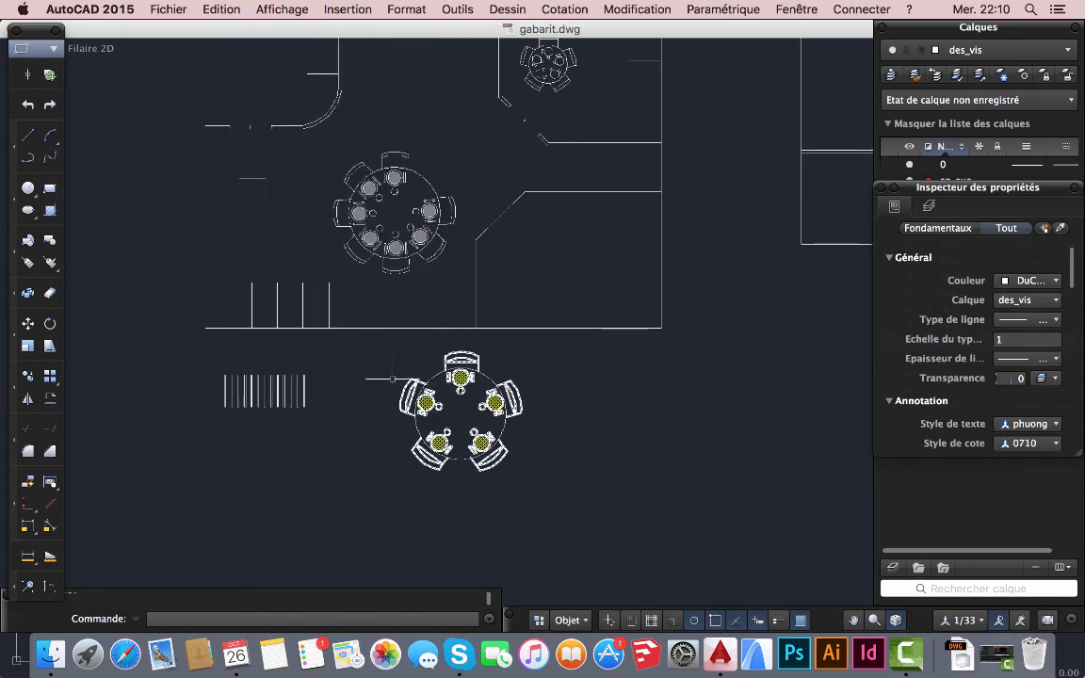
pyautogui.scroll(-3, 403, 386)
pyautogui.moveTo(571, 397)
pyautogui.mouseDown(button='middle')
pyautogui.moveTo(516, 344)
pyautogui.moveTo(554, 316)
pyautogui.mouseUp(button='middle')
pyautogui.scroll(4, 316, 344)
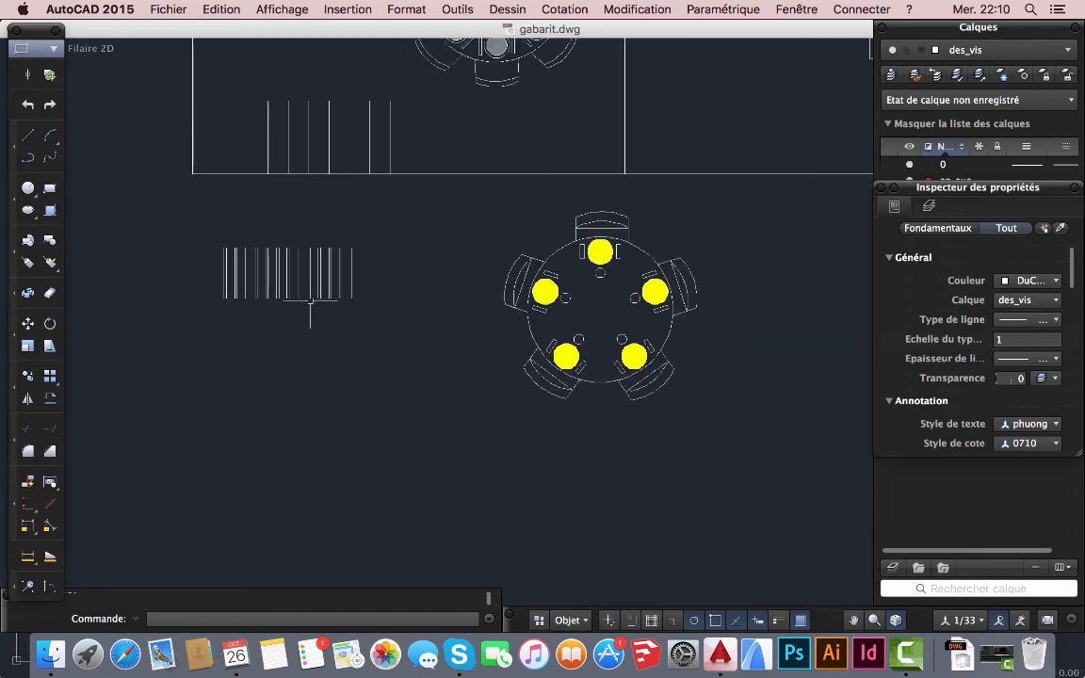
pyautogui.click(311, 300)
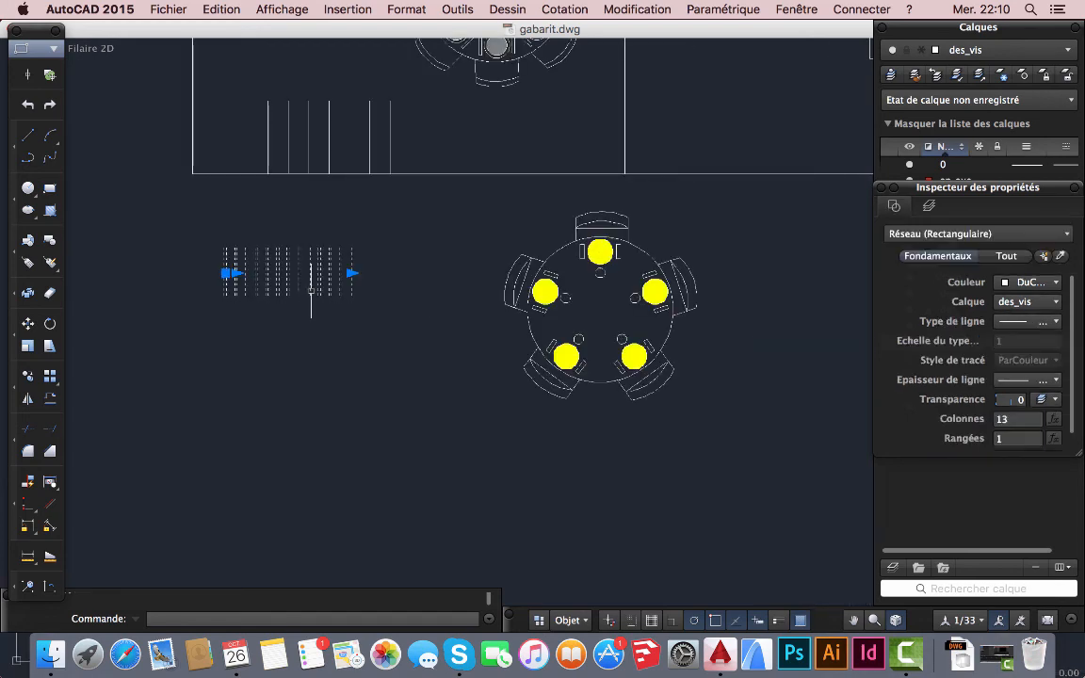
pyautogui.scroll(4, 232, 271)
pyautogui.click(238, 268)
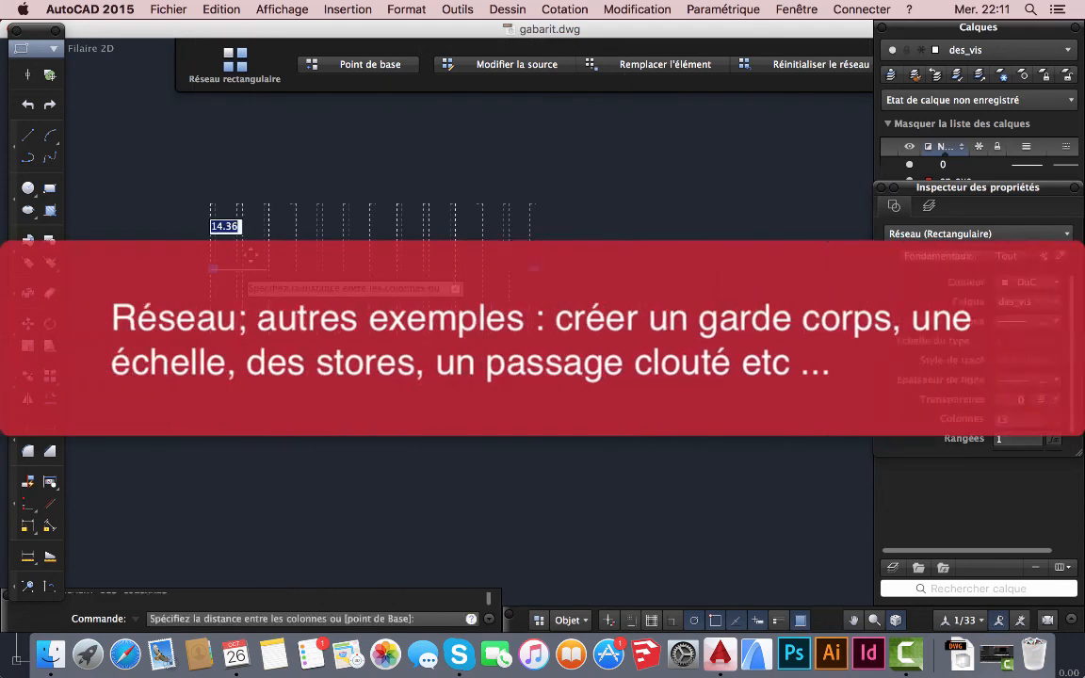
pyautogui.scroll(-5, 279, 269)
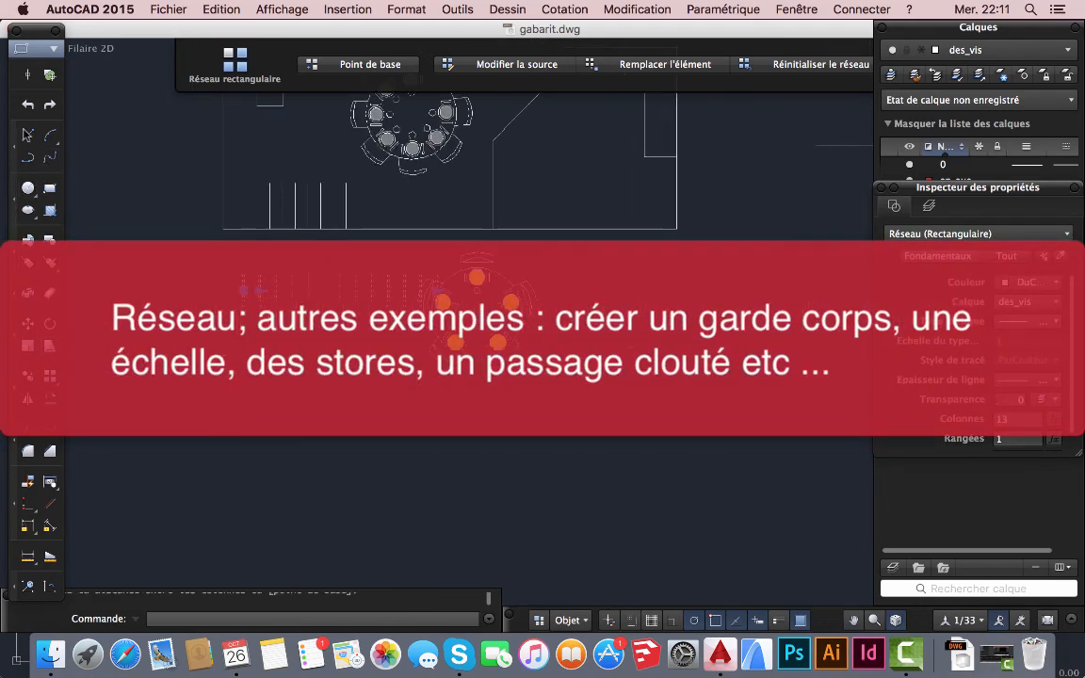
pyautogui.click(50, 188)
pyautogui.click(240, 360)
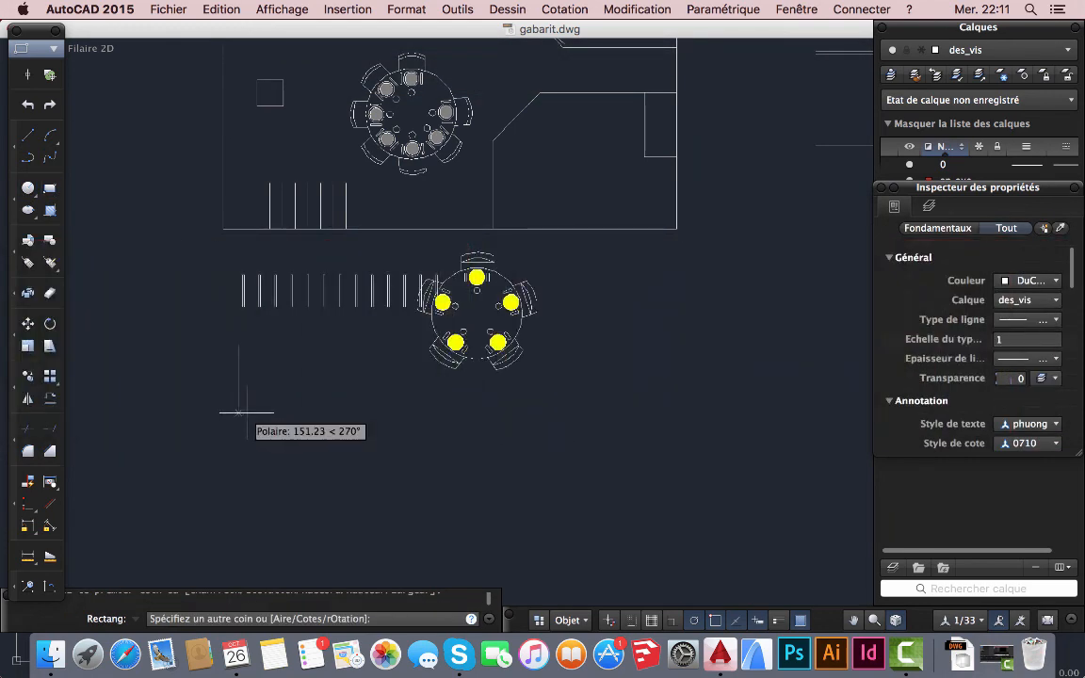
pyautogui.click(247, 412)
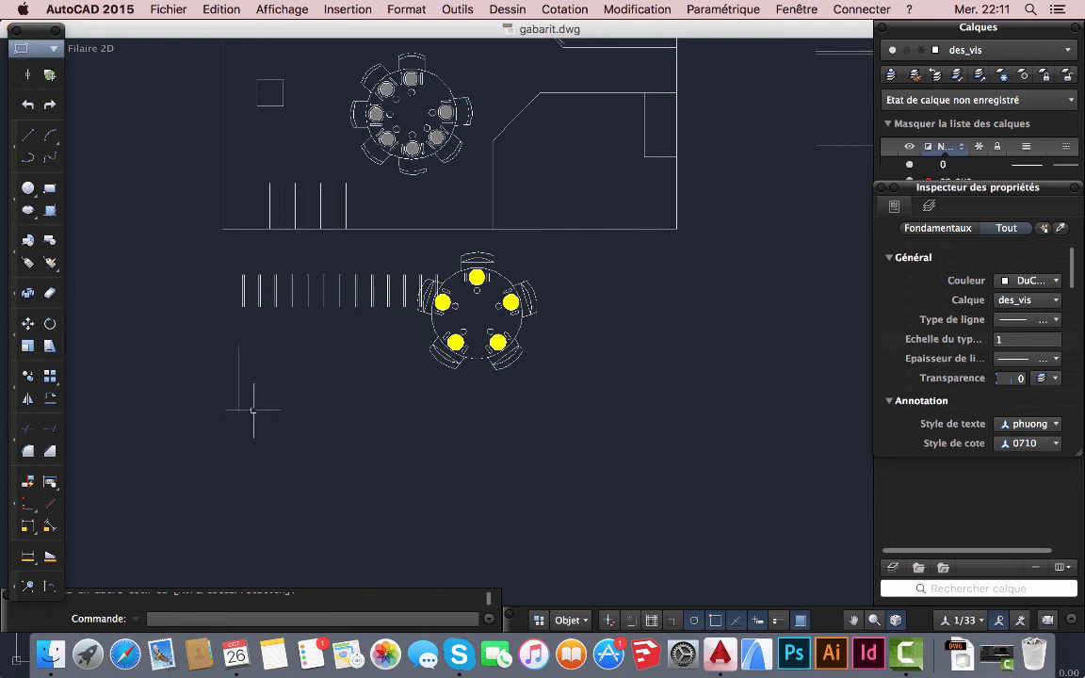
pyautogui.click(238, 409)
pyautogui.click(239, 378)
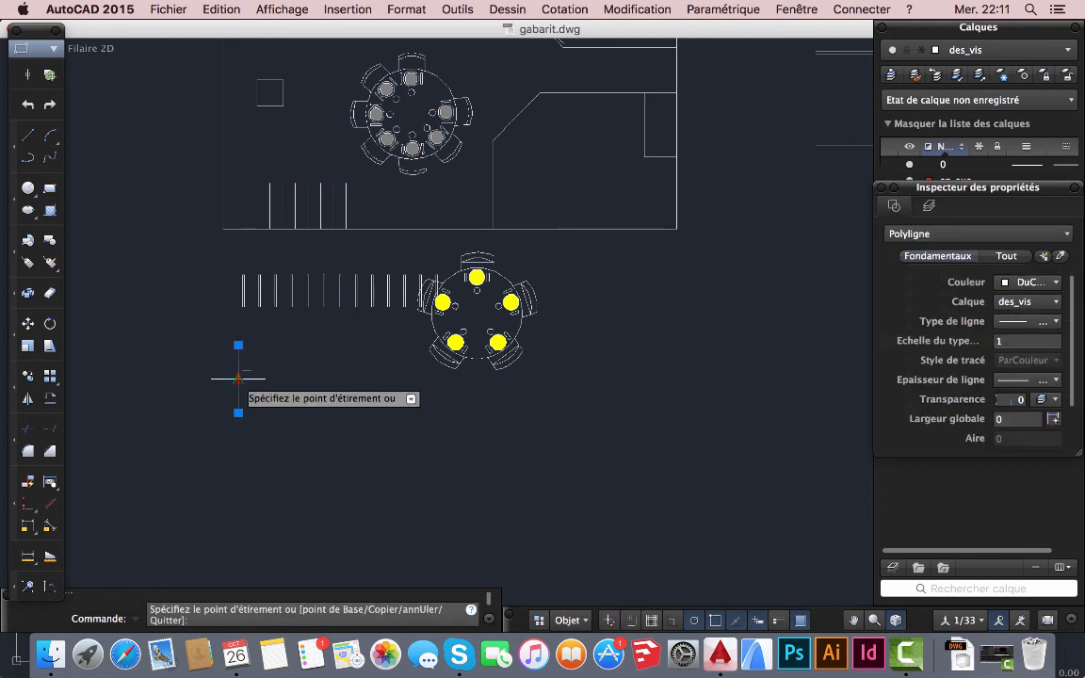
pyautogui.click(248, 379)
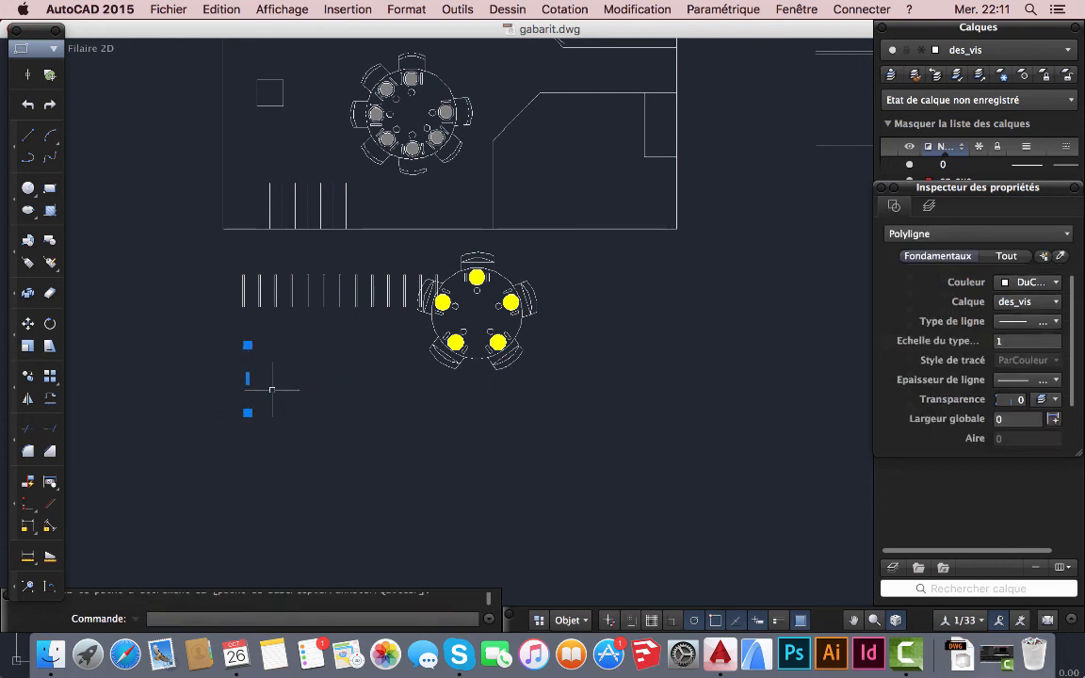
pyautogui.press('Escape')
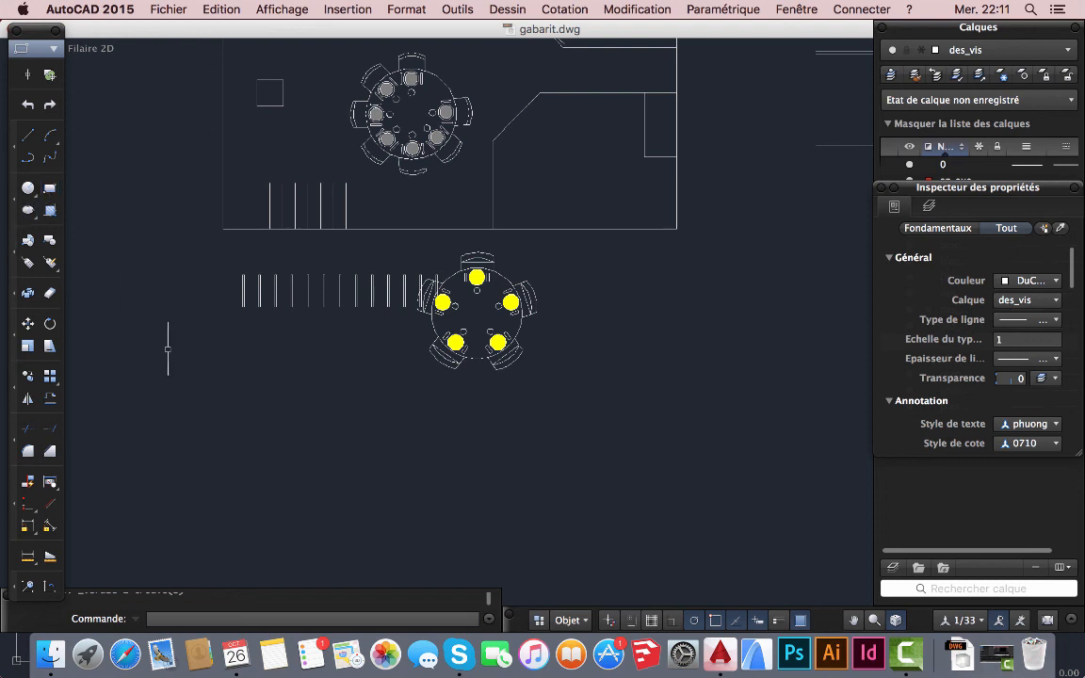
pyautogui.moveTo(221, 380); pyautogui.dragTo(247, 462)
# - Draw a narrow upright rectangle about 26 units wide below the row of bars, near its left end
pyautogui.click(50, 187)
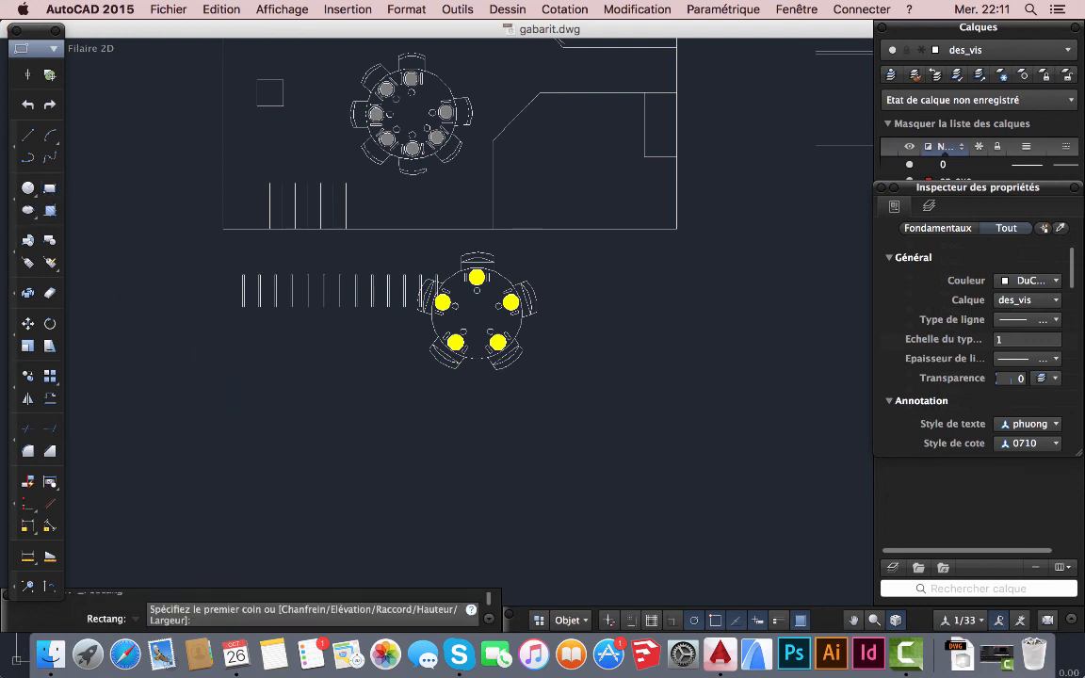
pyautogui.click(238, 378)
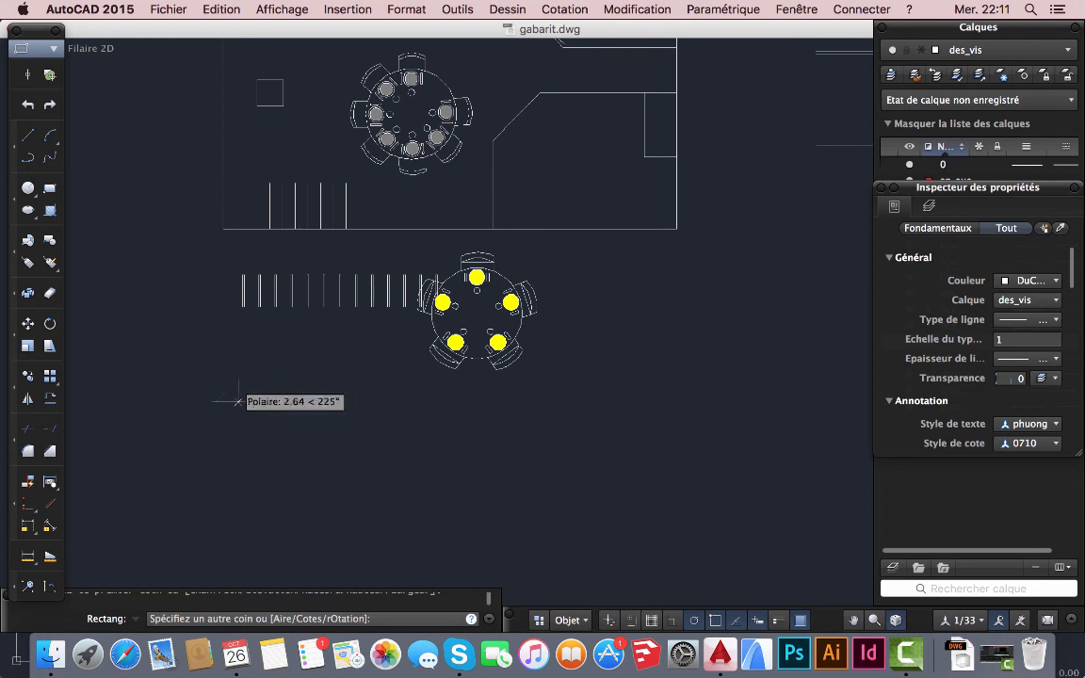
pyautogui.click(249, 496)
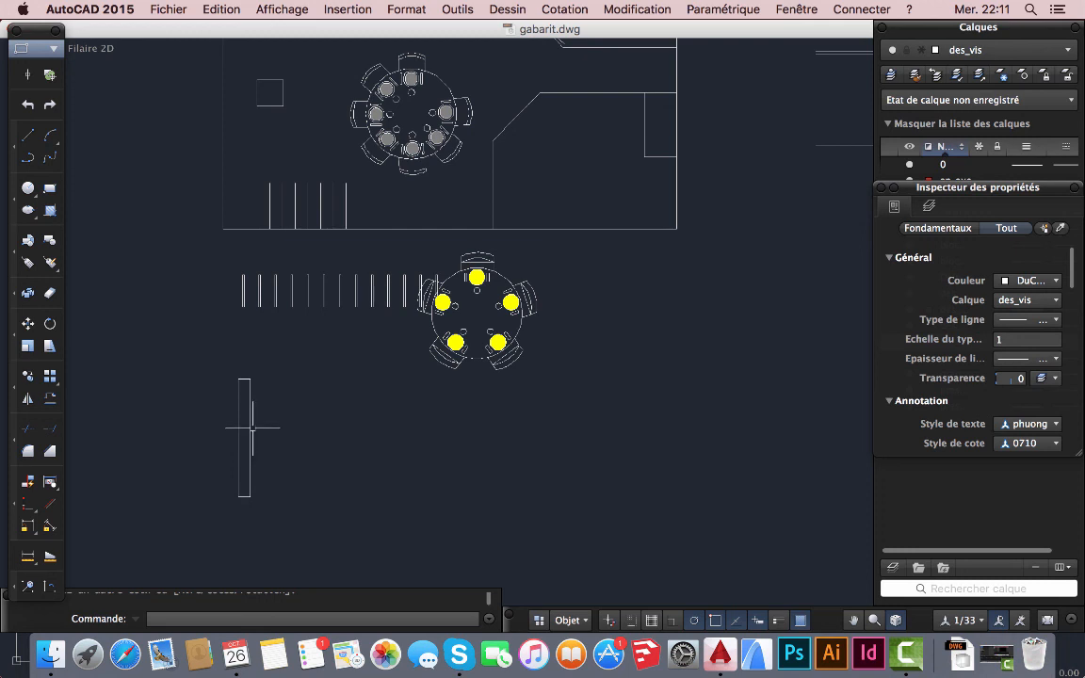
# - Create a rectangular array of the upright rectangle and set it to 1 row
pyautogui.click(50, 377)
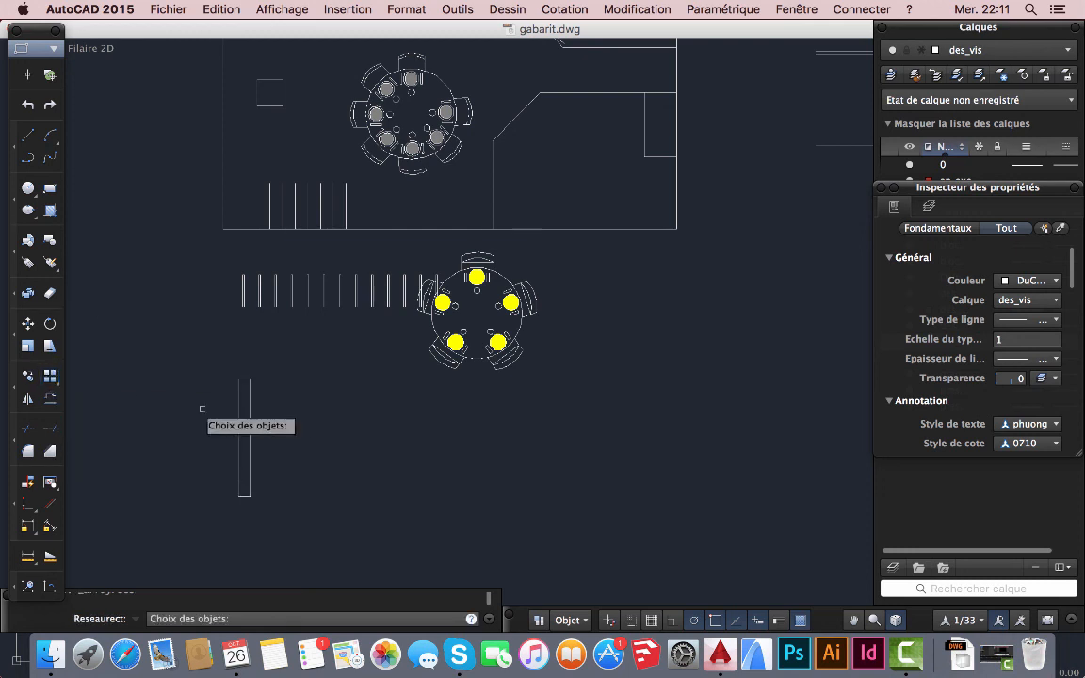
pyautogui.click(237, 418)
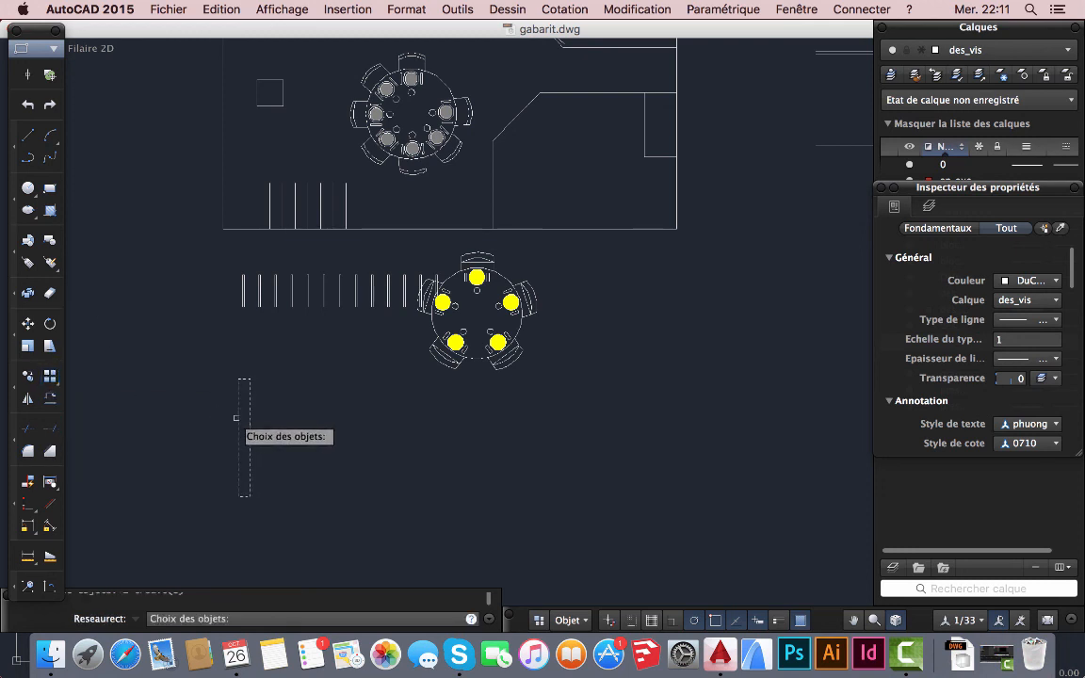
pyautogui.press('Return')
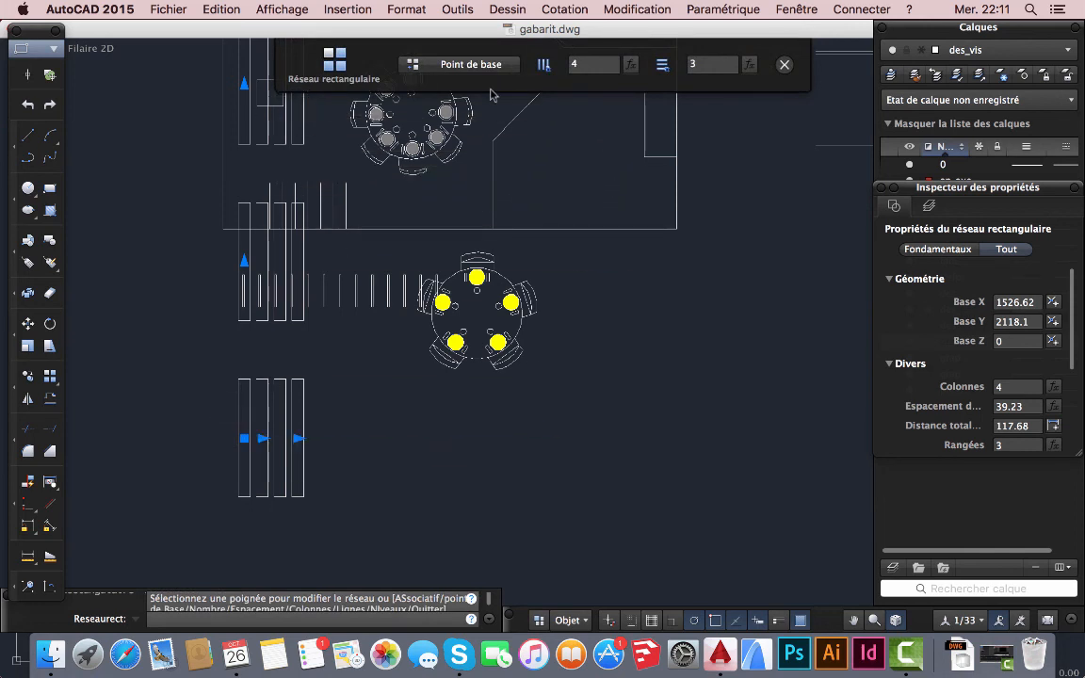
pyautogui.click(704, 66)
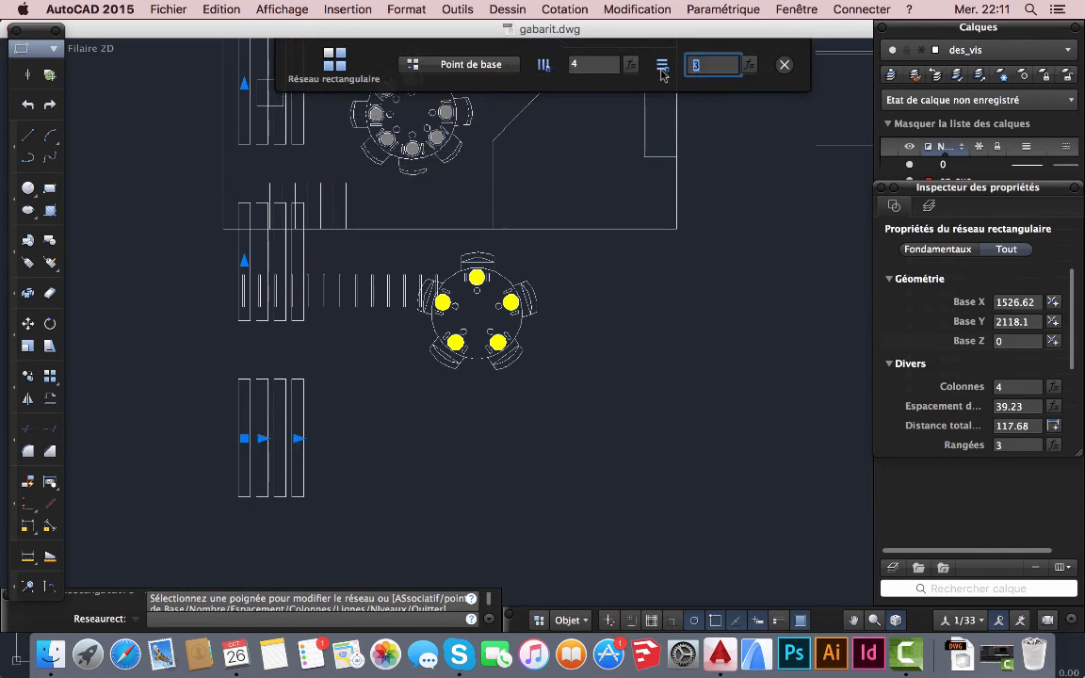
pyautogui.write('1')
pyautogui.press('Return')
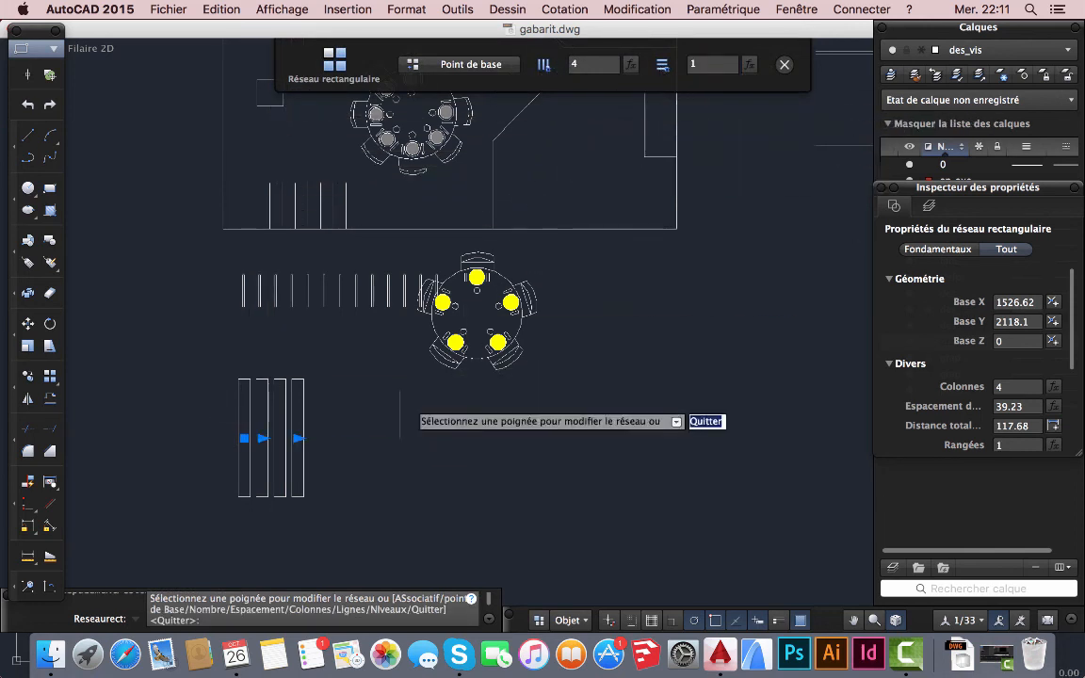
# - Extend the array to 29 columns, widen the column spacing to about 62.57, and finish the array
pyautogui.click(298, 438)
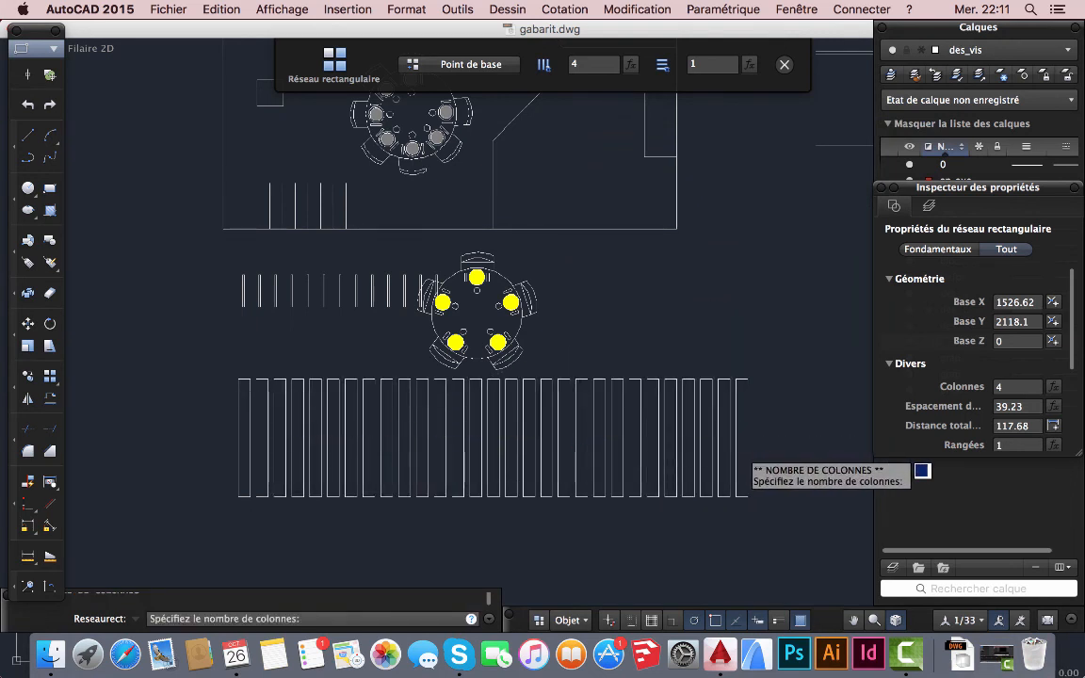
pyautogui.click(741, 439)
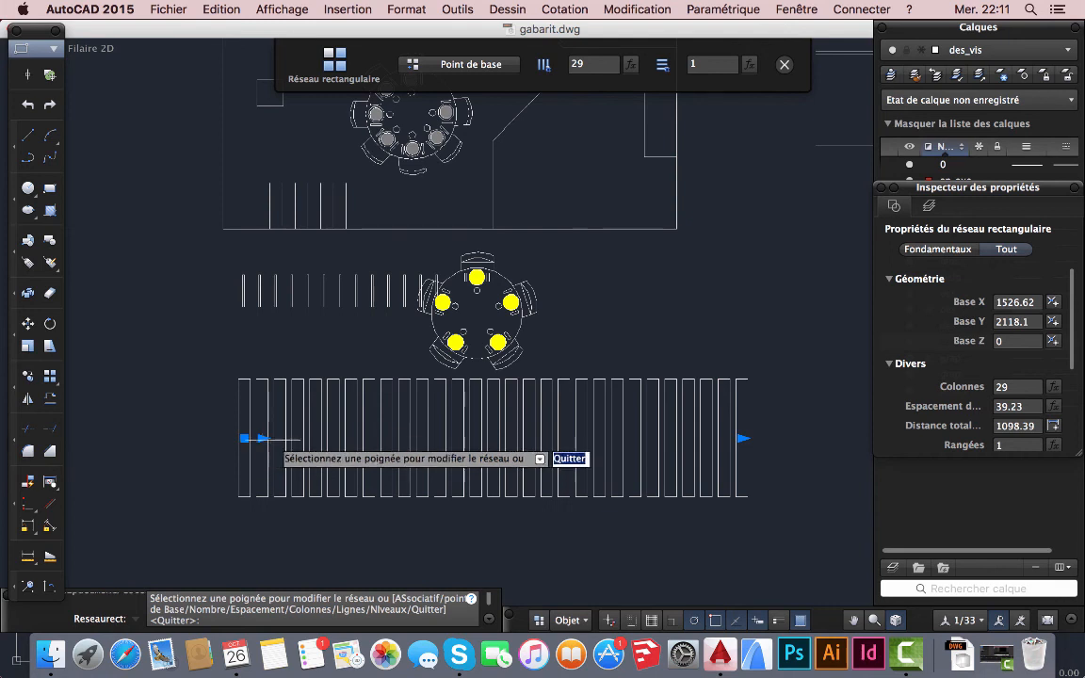
pyautogui.click(262, 438)
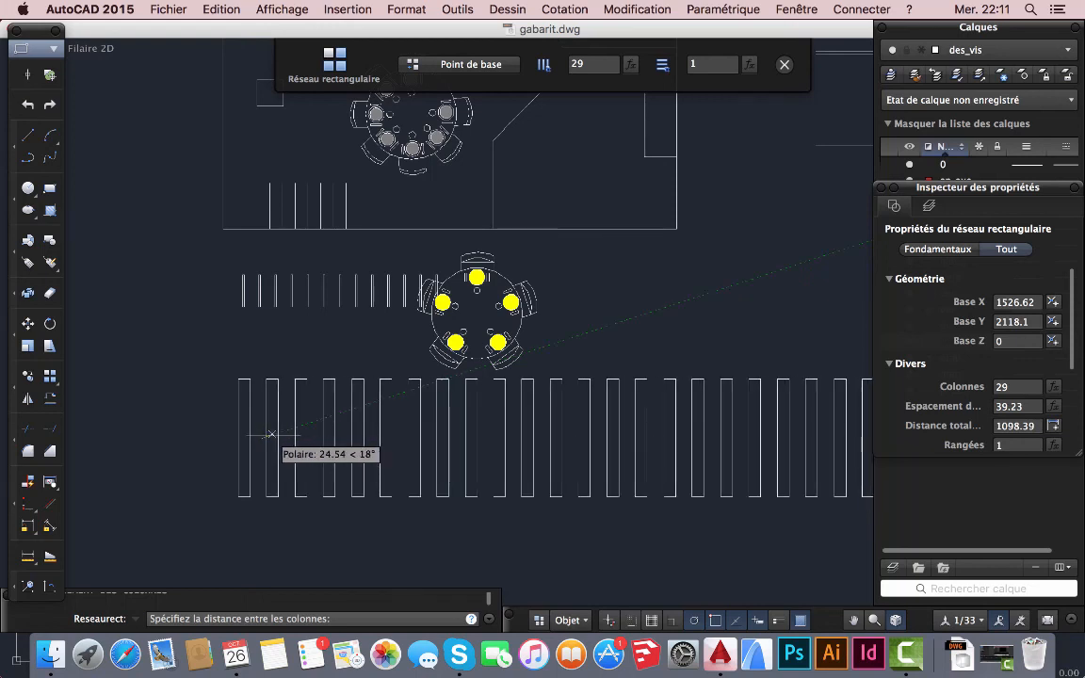
pyautogui.click(266, 436)
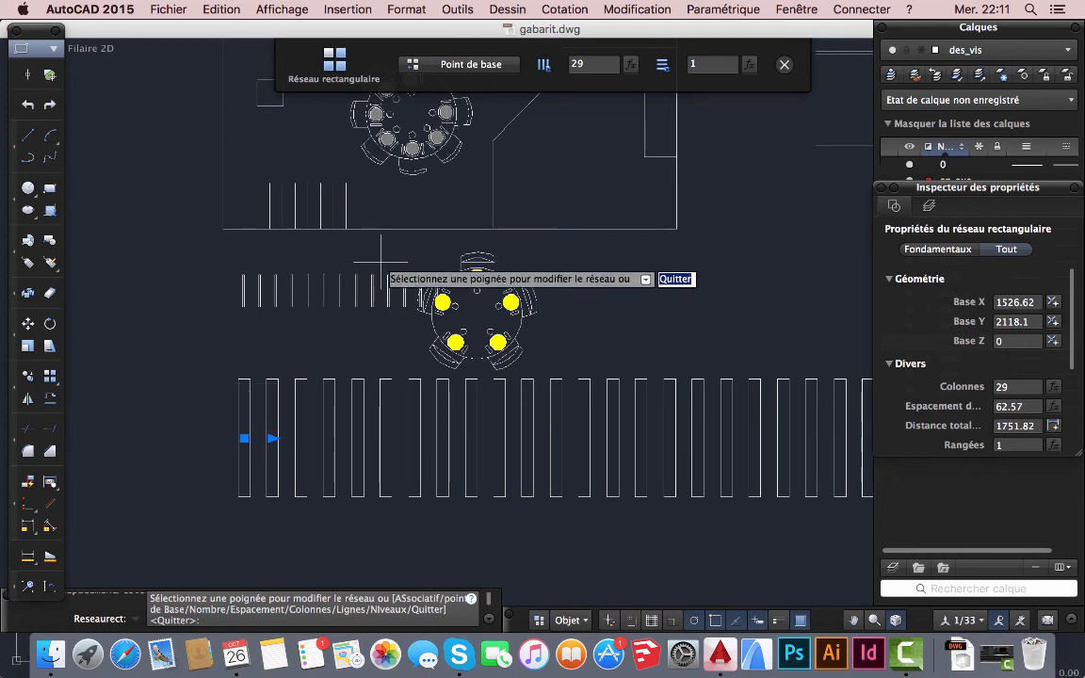
pyautogui.press('Return')
# - Draw a horizontal line about 47 units long from the middle of the first bar's left edge, directly in the drawing
pyautogui.click(288, 394)
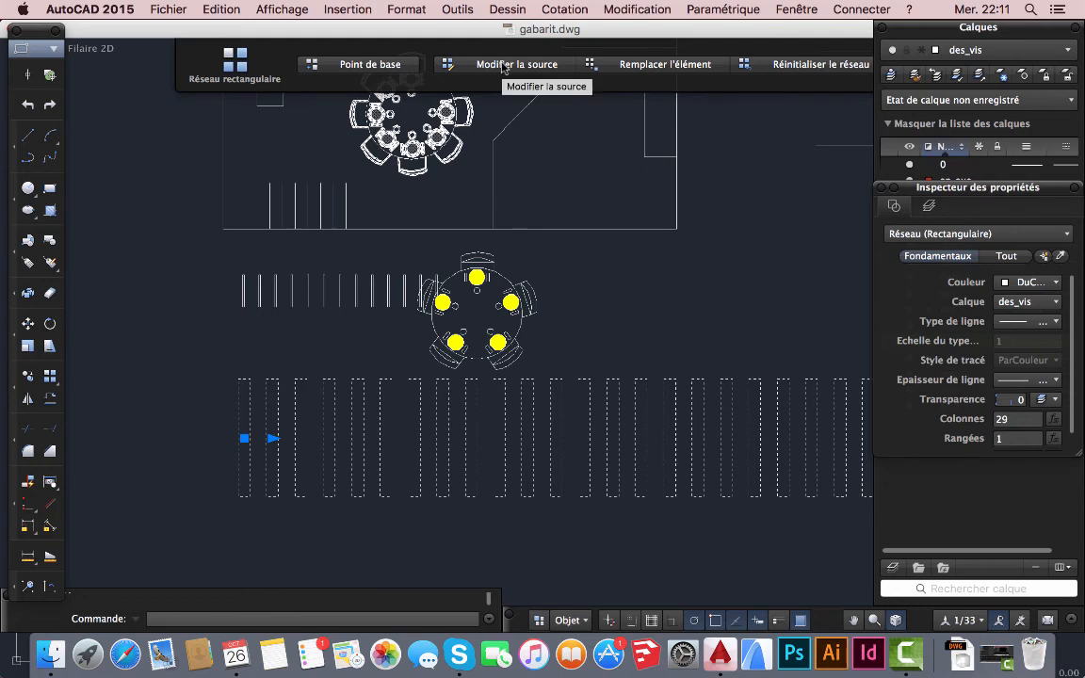
pyautogui.click(486, 75)
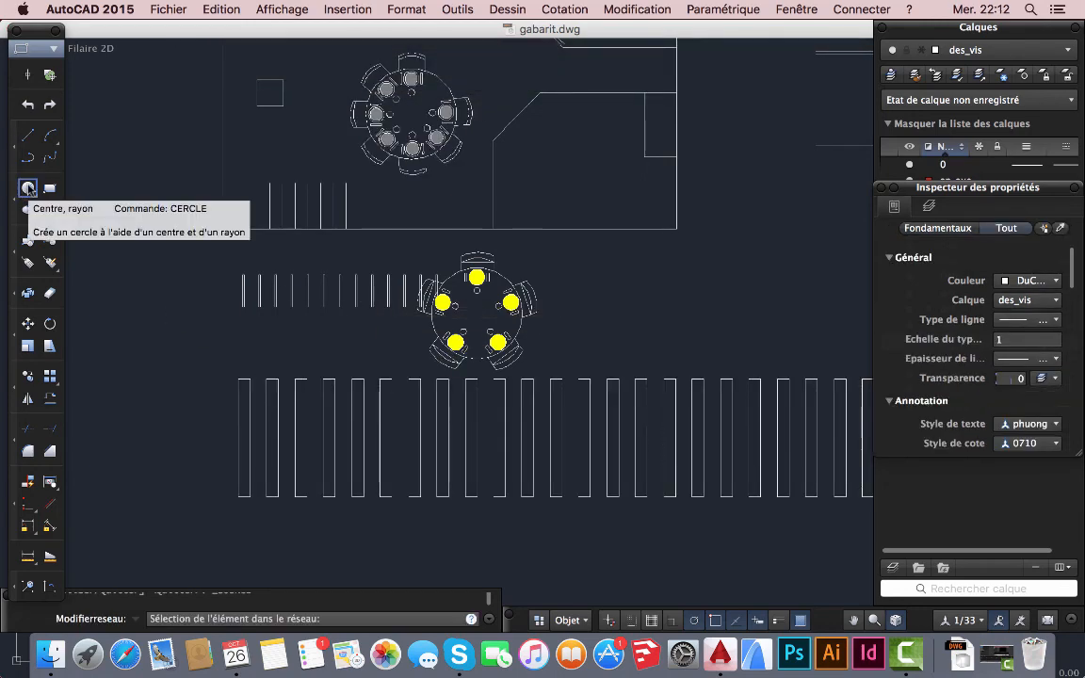
pyautogui.click(28, 135)
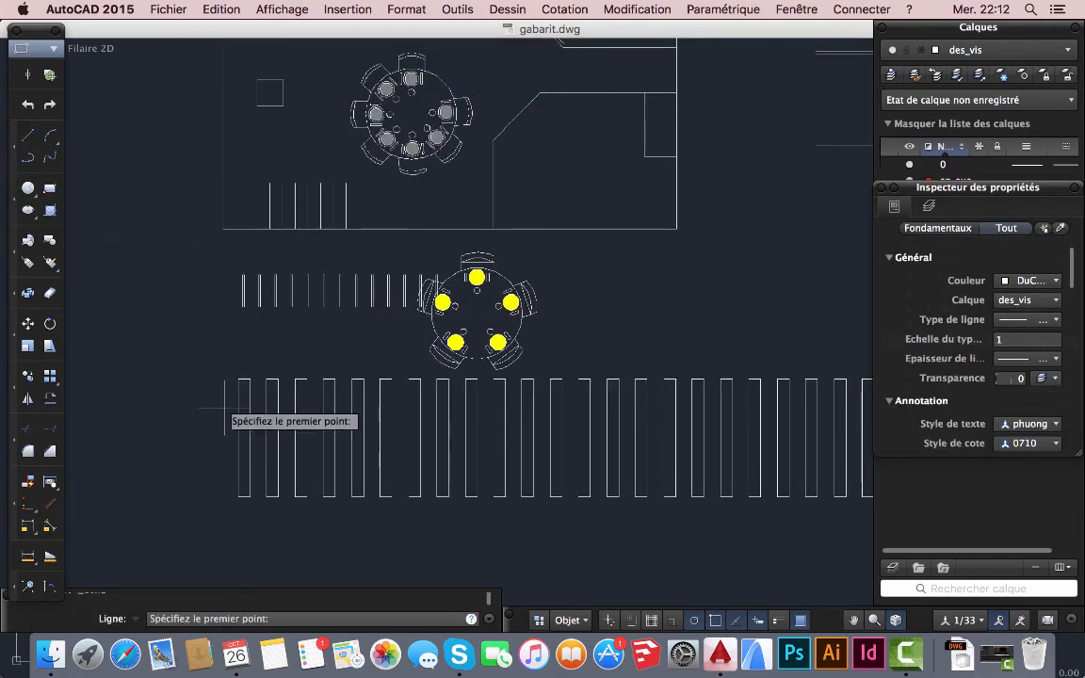
pyautogui.click(240, 438)
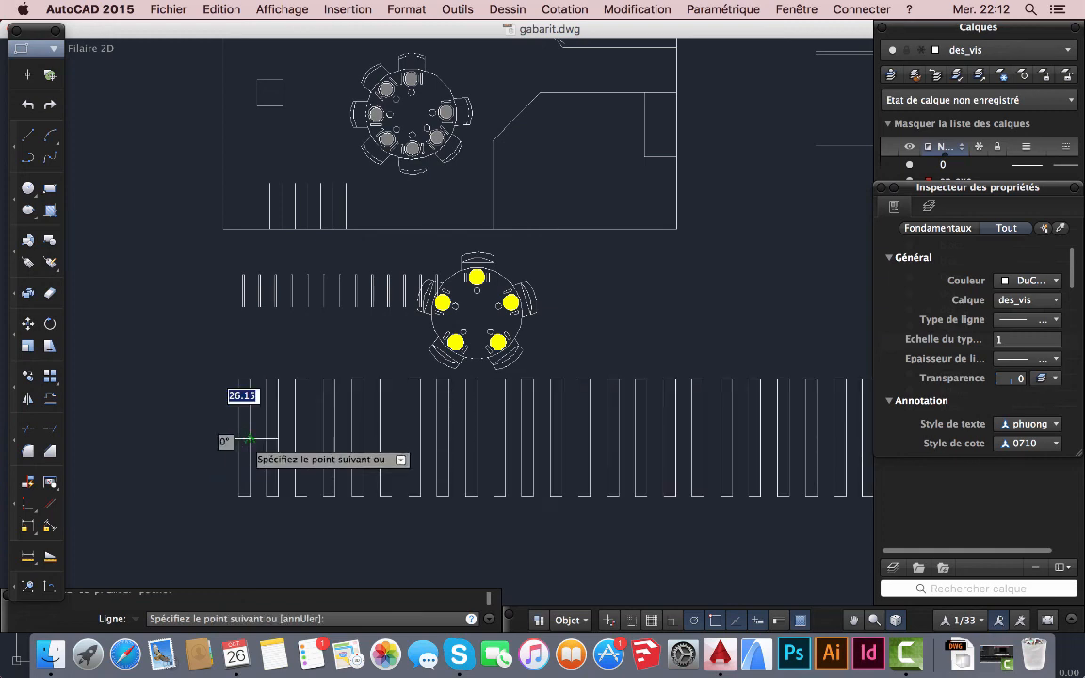
pyautogui.scroll(4, 266, 438)
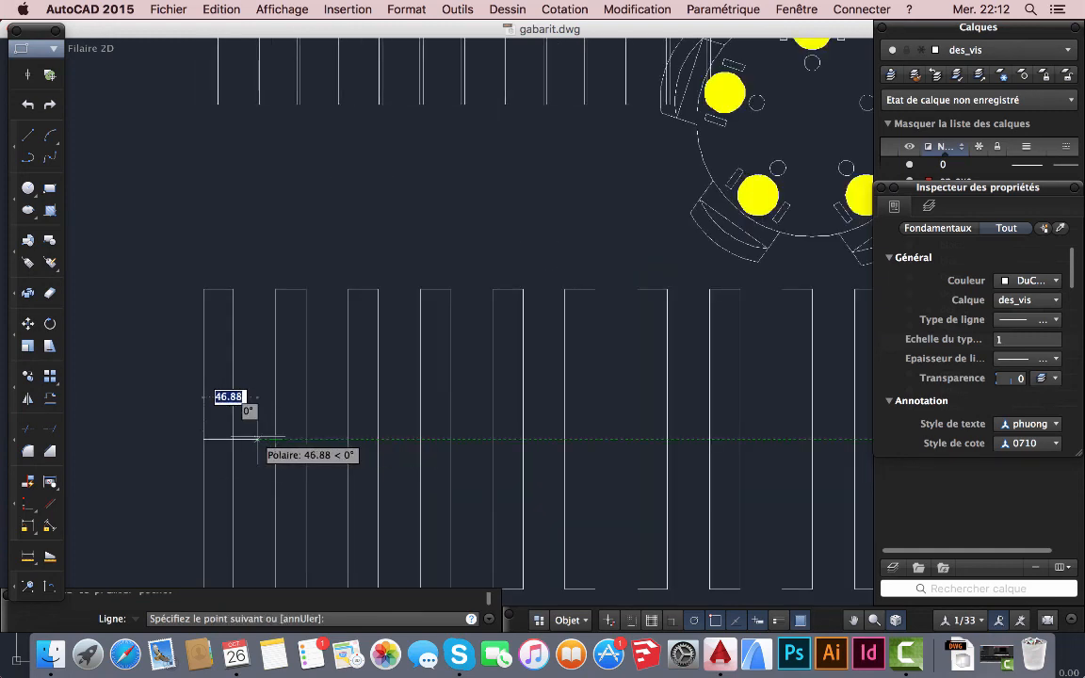
pyautogui.click(253, 438)
pyautogui.press('Escape')
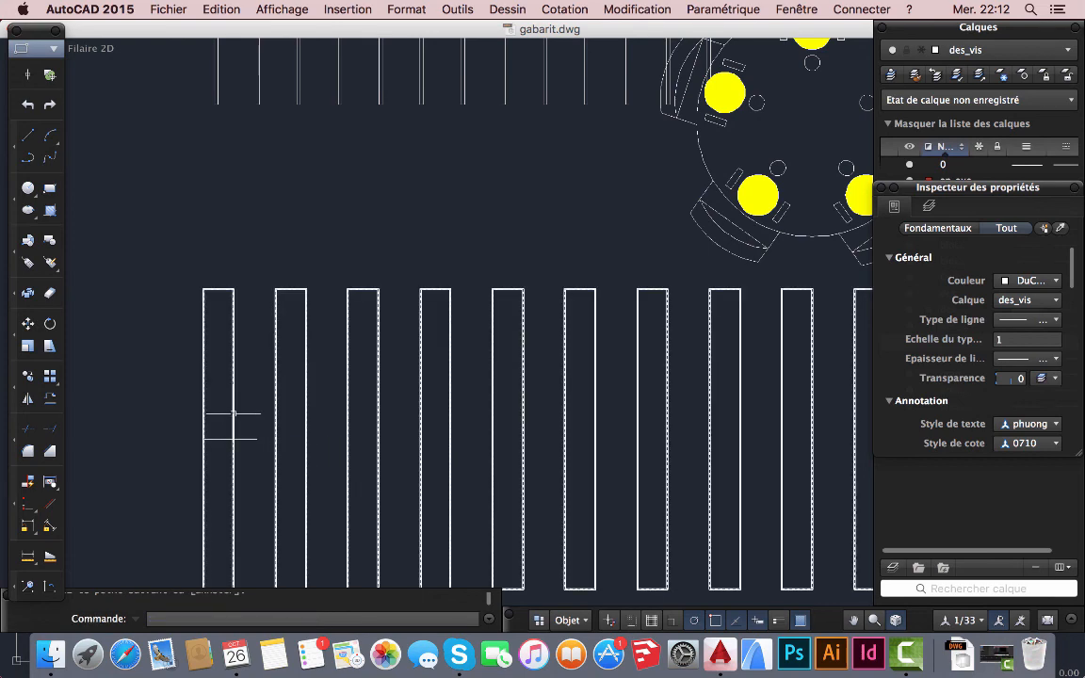
# - Open the rectangular array's source for editing, using the first bar as the element
pyautogui.click(232, 415)
pyautogui.click(501, 62)
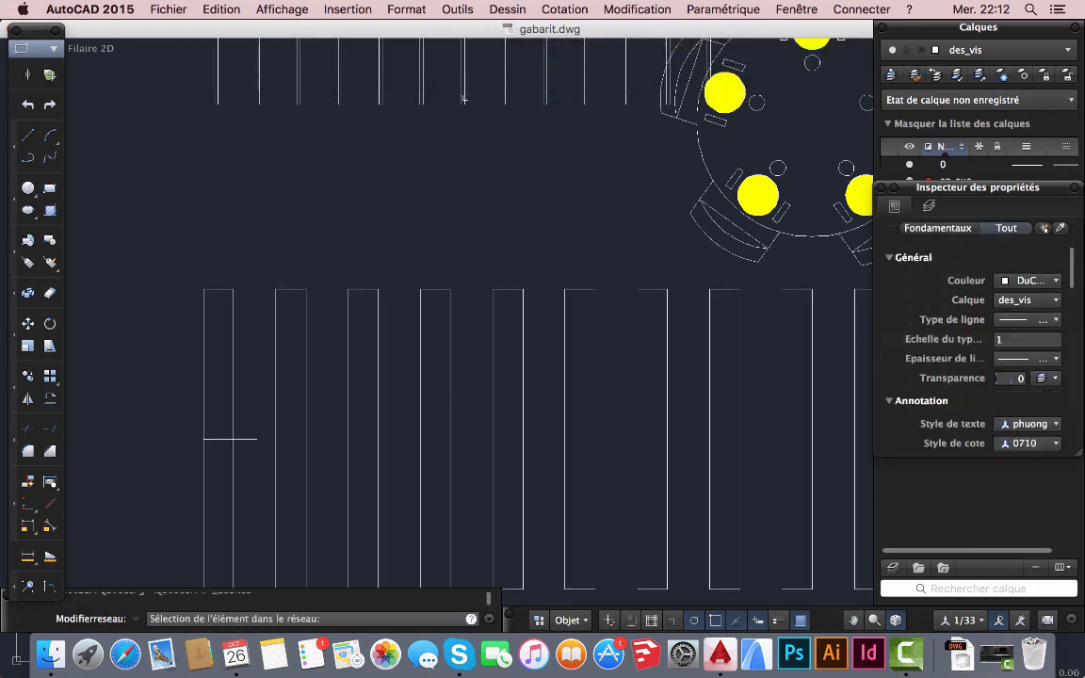
pyautogui.click(234, 375)
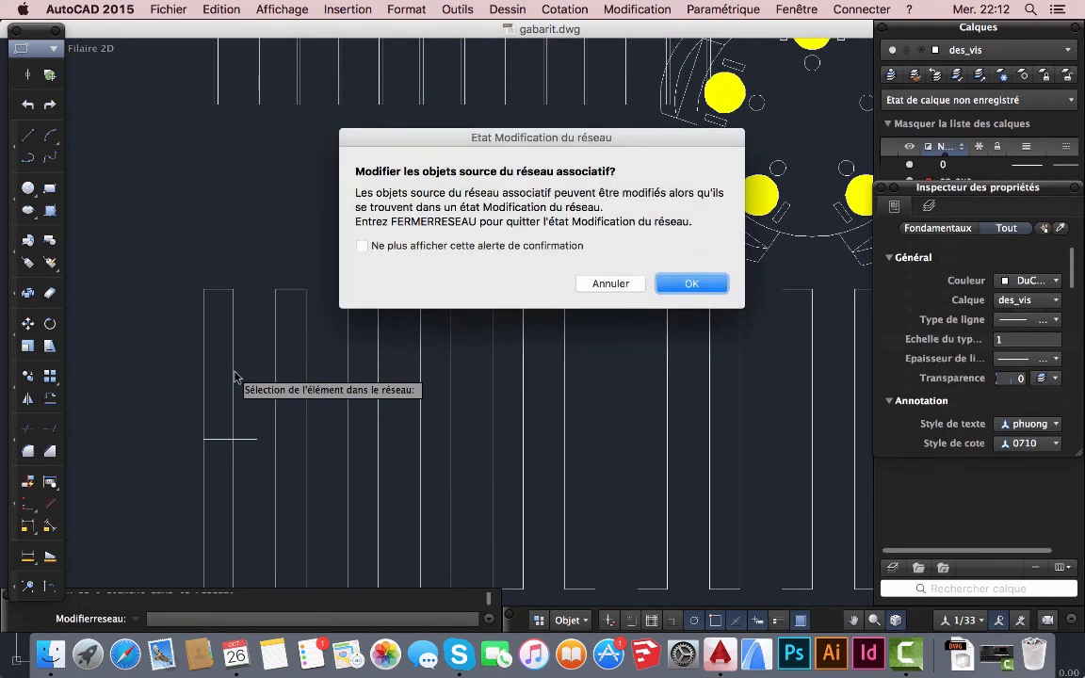
pyautogui.click(689, 285)
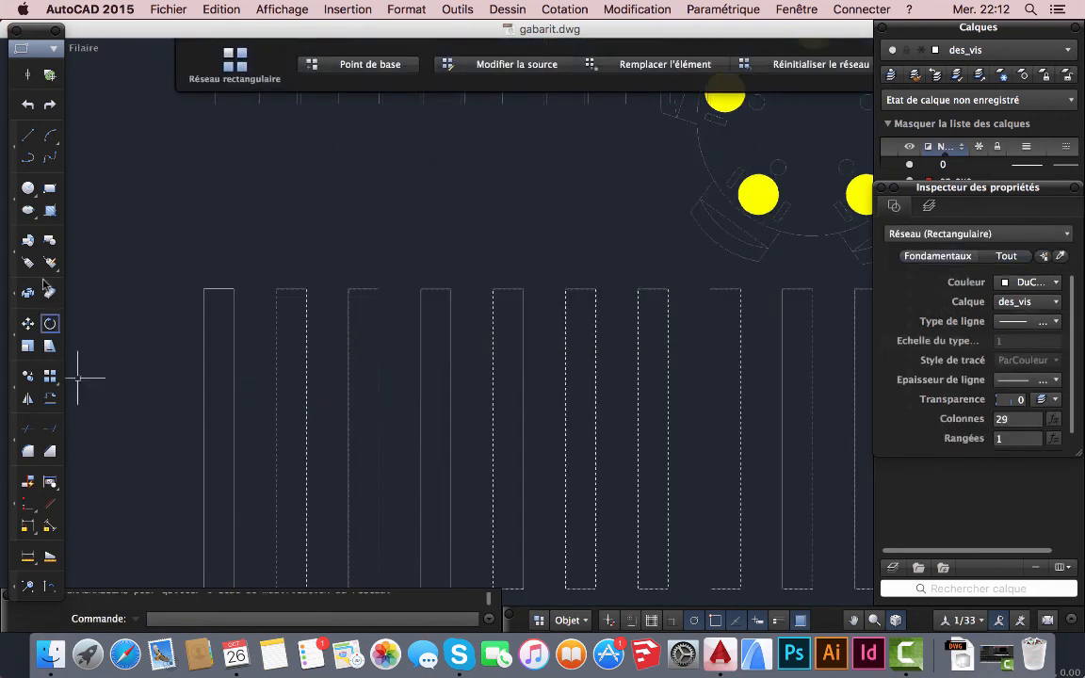
# - Within the array source, draw a horizontal line from the middle of the bar's left edge to just past its right edge
pyautogui.click(28, 137)
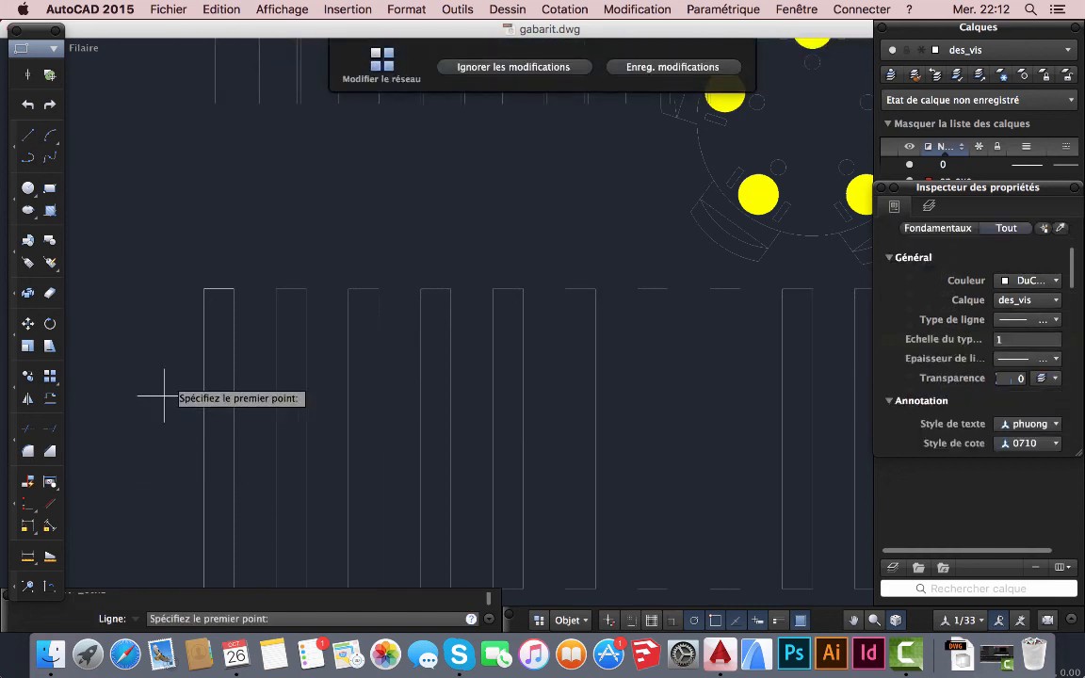
pyautogui.click(206, 435)
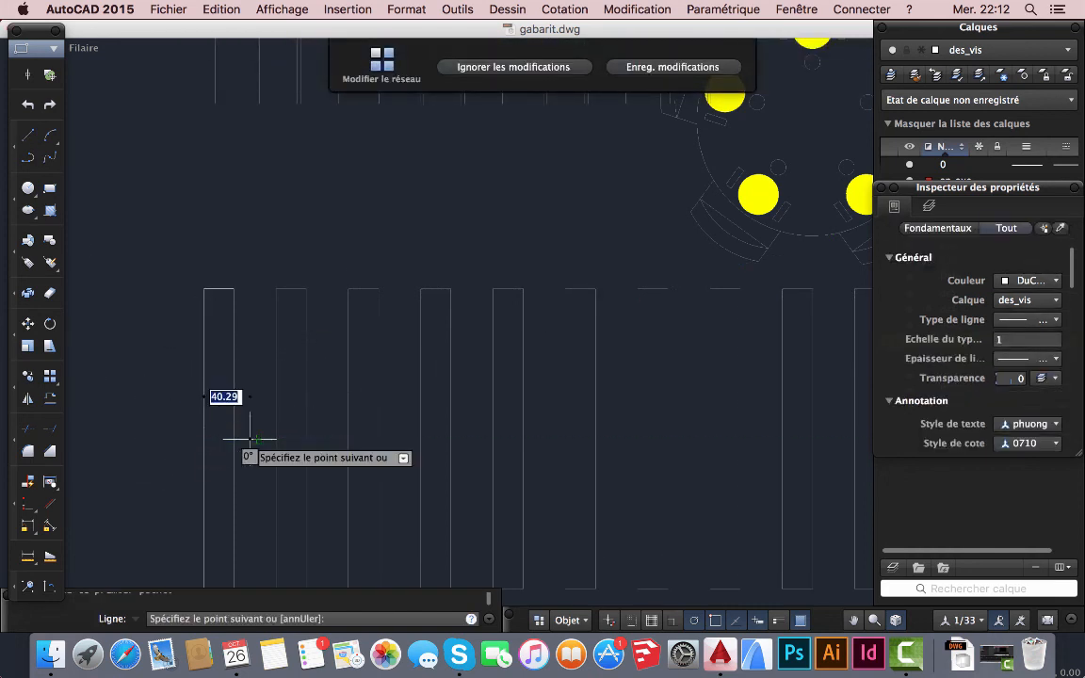
pyautogui.click(248, 439)
pyautogui.press('Return')
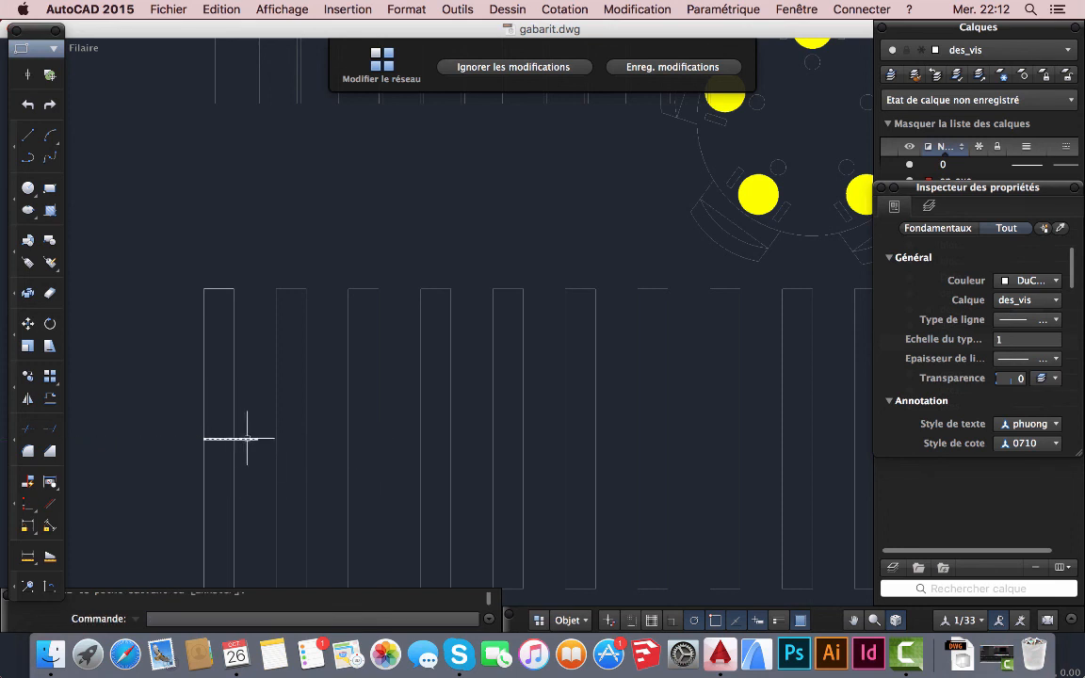
# - Stretch the horizontal line's right end to the second bar's left edge, making the line about 62.57 long
pyautogui.click(247, 438)
pyautogui.click(256, 439)
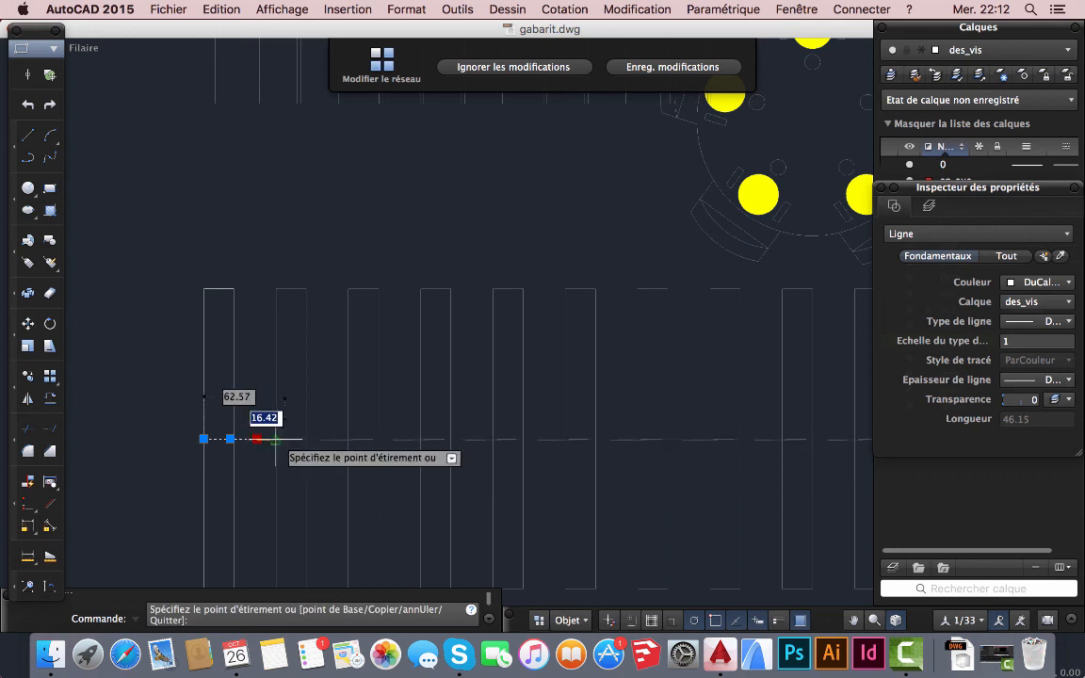
pyautogui.click(275, 439)
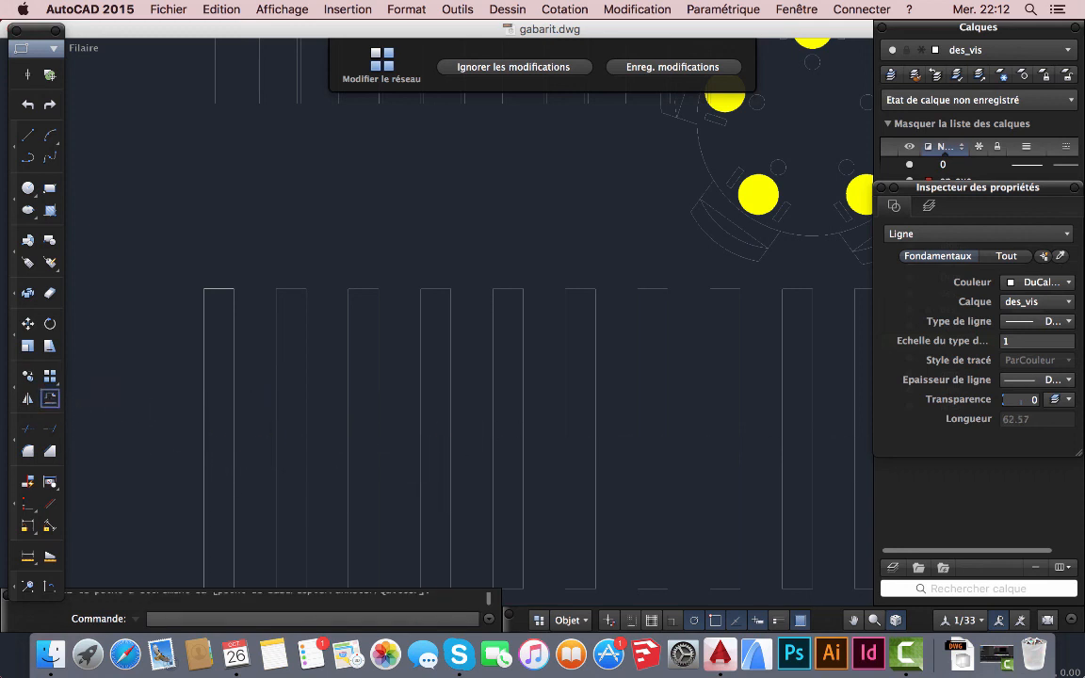
# - Offset the horizontal line upward by about 14.69 and save the changes to the array source
pyautogui.click(50, 398)
pyautogui.click(254, 438)
pyautogui.click(254, 422)
pyautogui.click(257, 421)
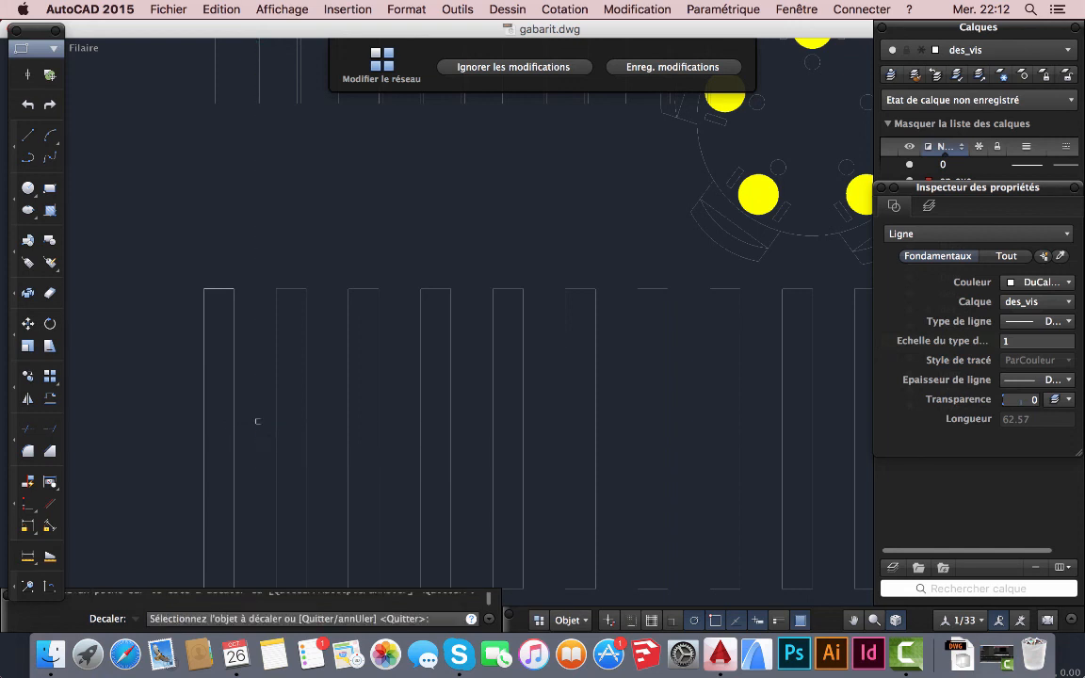
pyautogui.press('Escape')
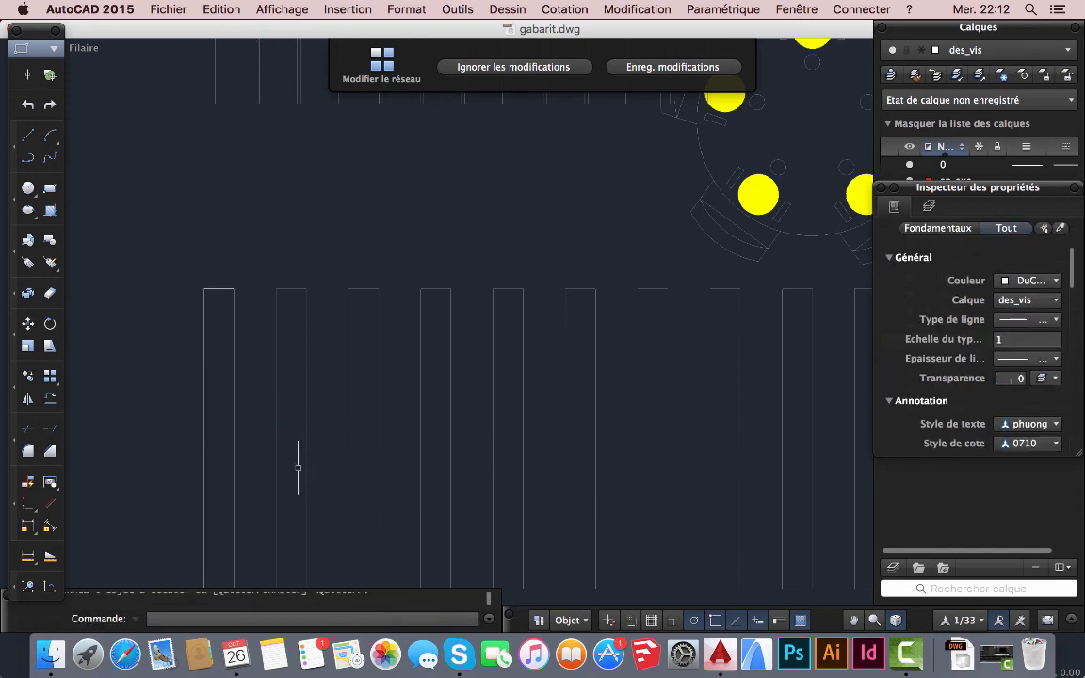
pyautogui.press('Return')
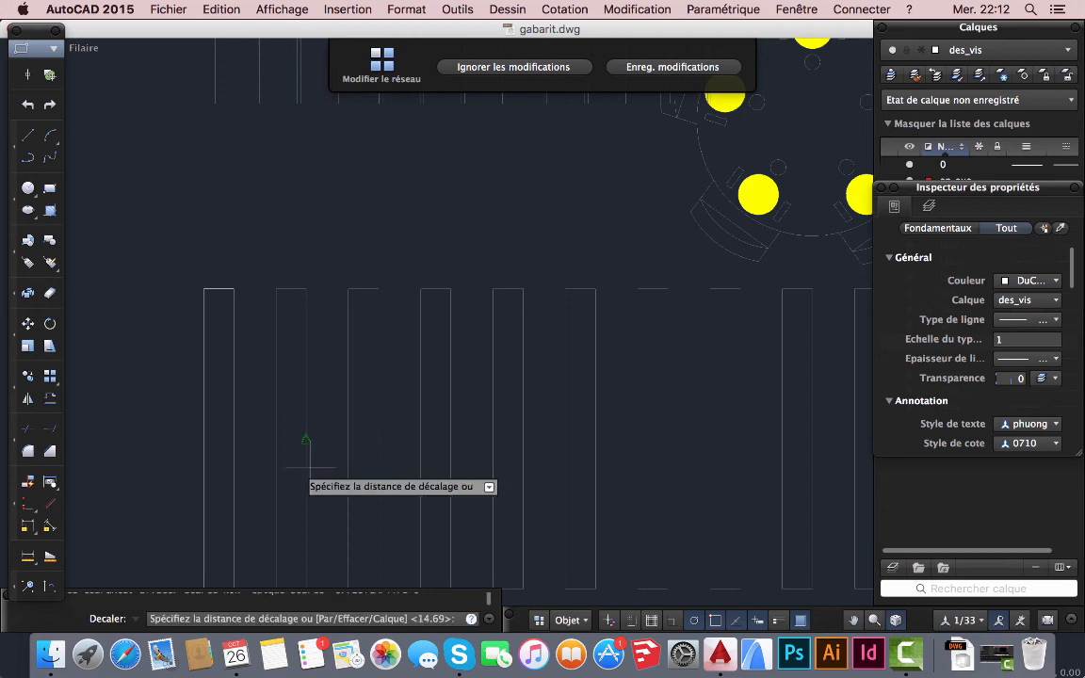
pyautogui.click(648, 68)
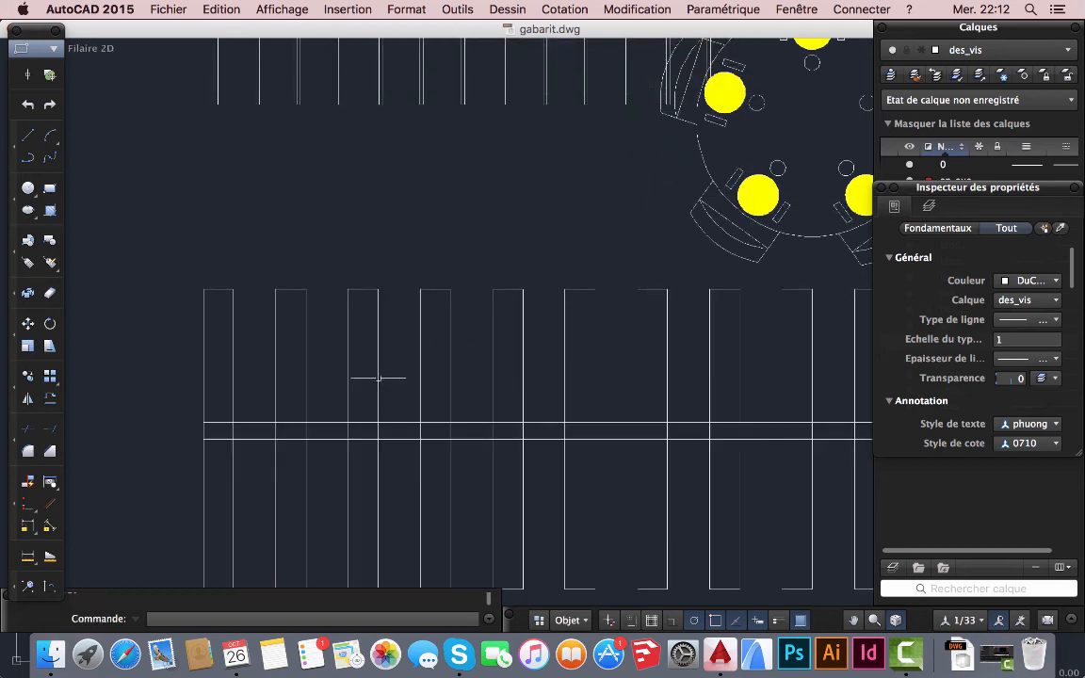
# - Reduce the column spacing of the rectangular bar array to about 49.49
pyautogui.scroll(-5, 382, 378)
pyautogui.scroll(5, 380, 414)
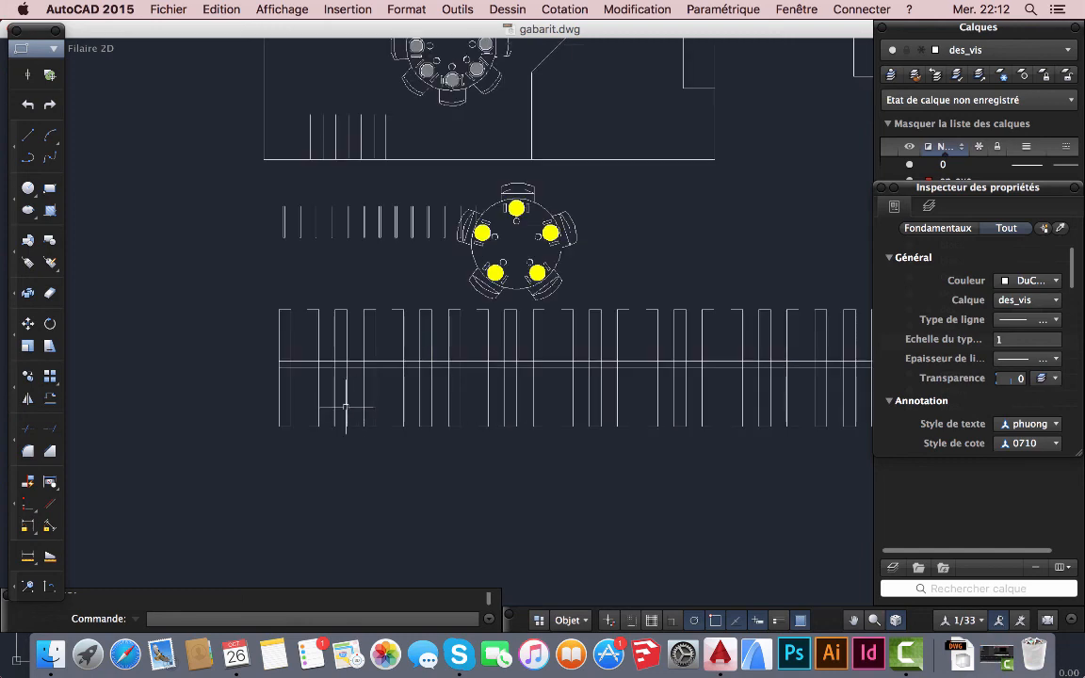
pyautogui.click(345, 396)
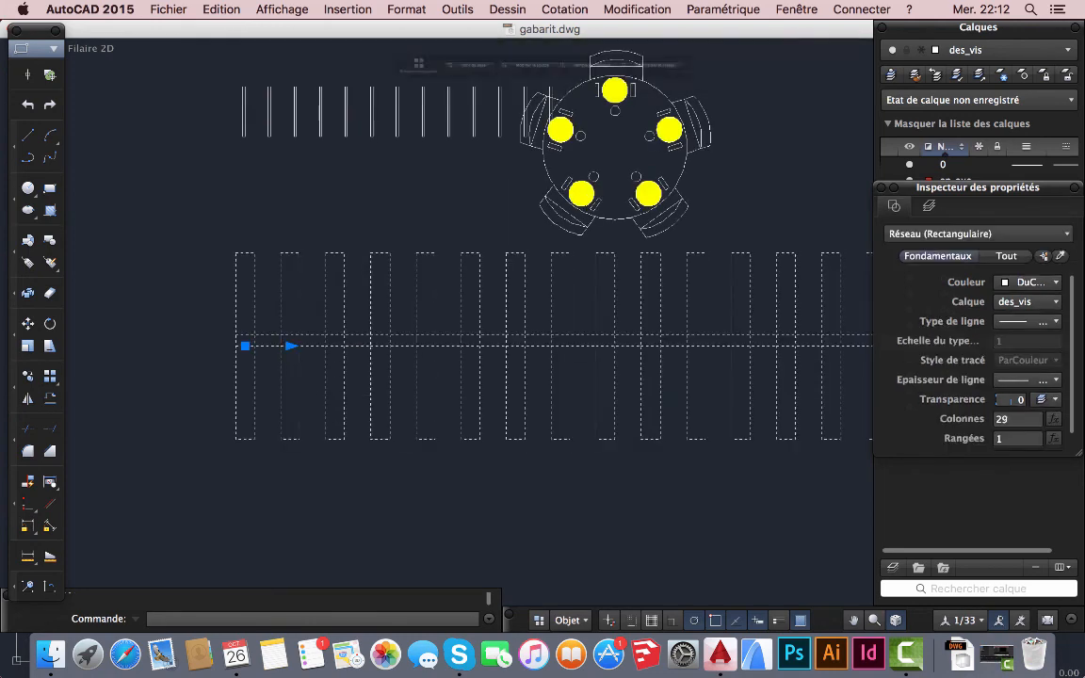
pyautogui.click(289, 347)
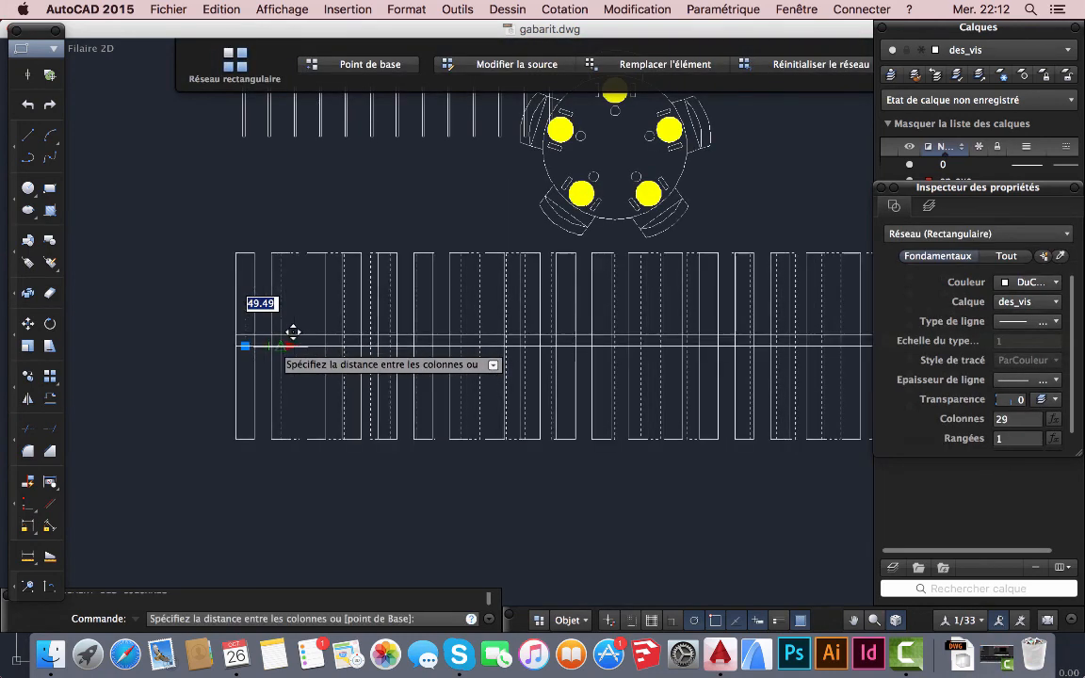
pyautogui.click(277, 347)
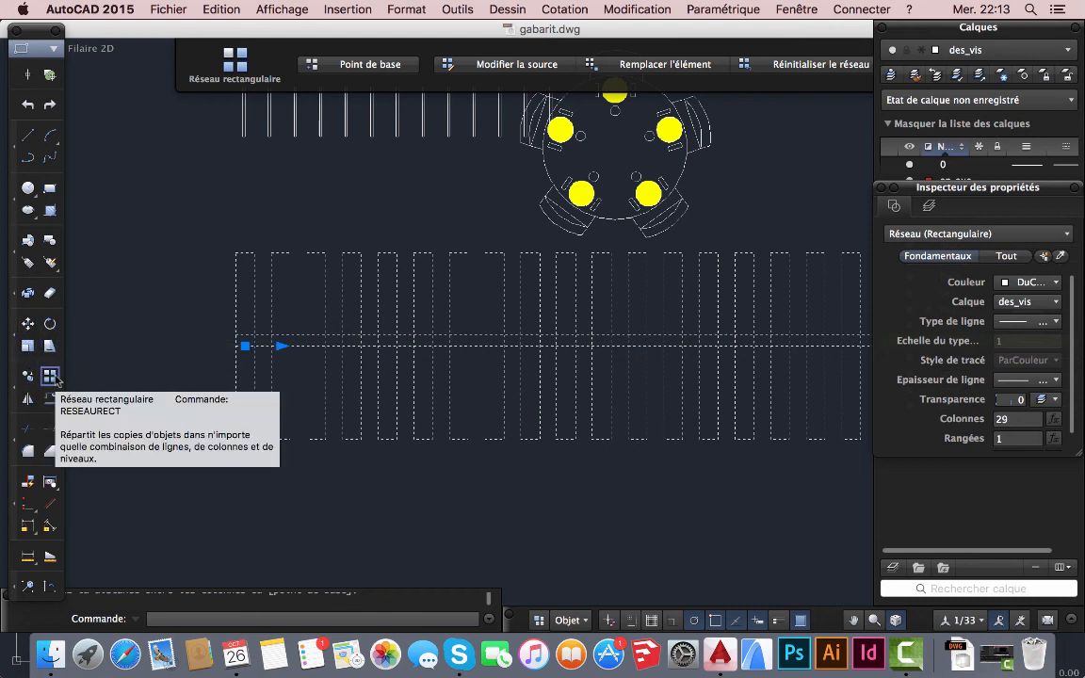
pyautogui.scroll(-5, 197, 292)
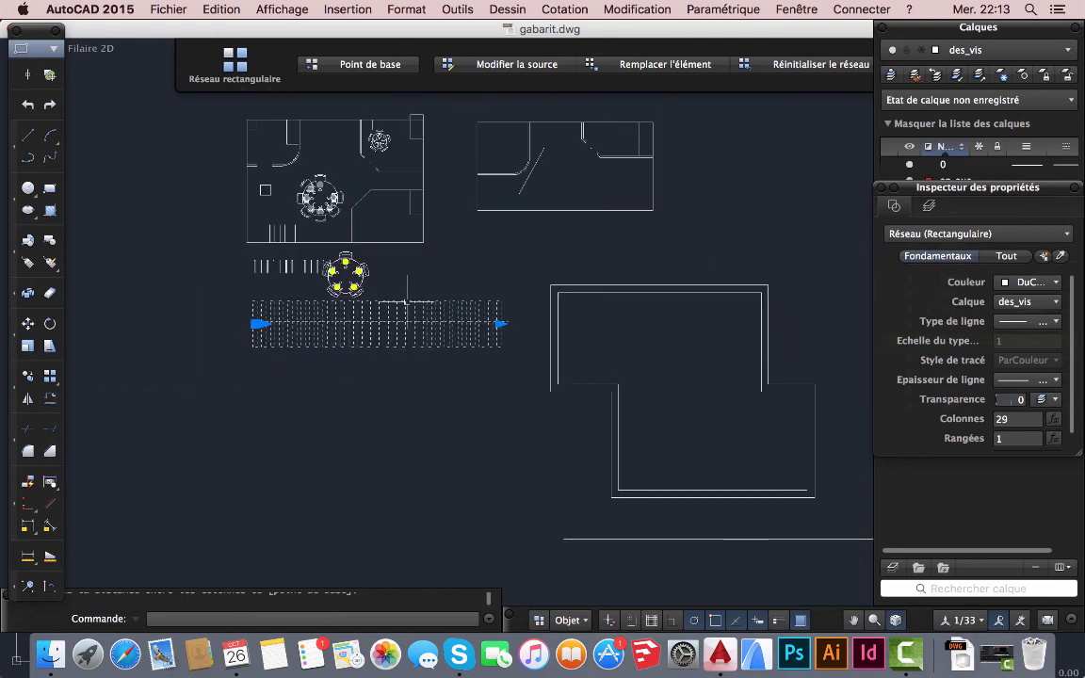
pyautogui.scroll(3, 300, 315)
pyautogui.moveTo(290, 209); pyautogui.dragTo(305, 405, button='middle')
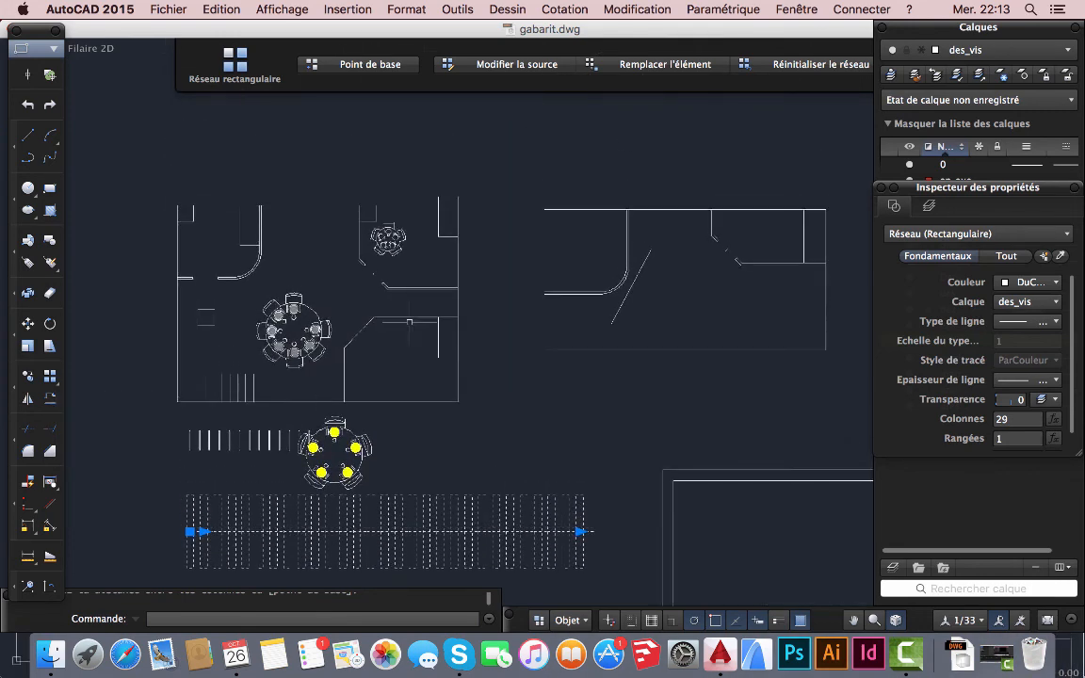
pyautogui.scroll(-3, 429, 443)
pyautogui.scroll(3, 460, 426)
pyautogui.moveTo(461, 425)
pyautogui.mouseDown(button='middle')
pyautogui.moveTo(465, 363)
pyautogui.moveTo(410, 329)
pyautogui.moveTo(455, 330)
pyautogui.moveTo(505, 374)
pyautogui.mouseUp(button='middle')
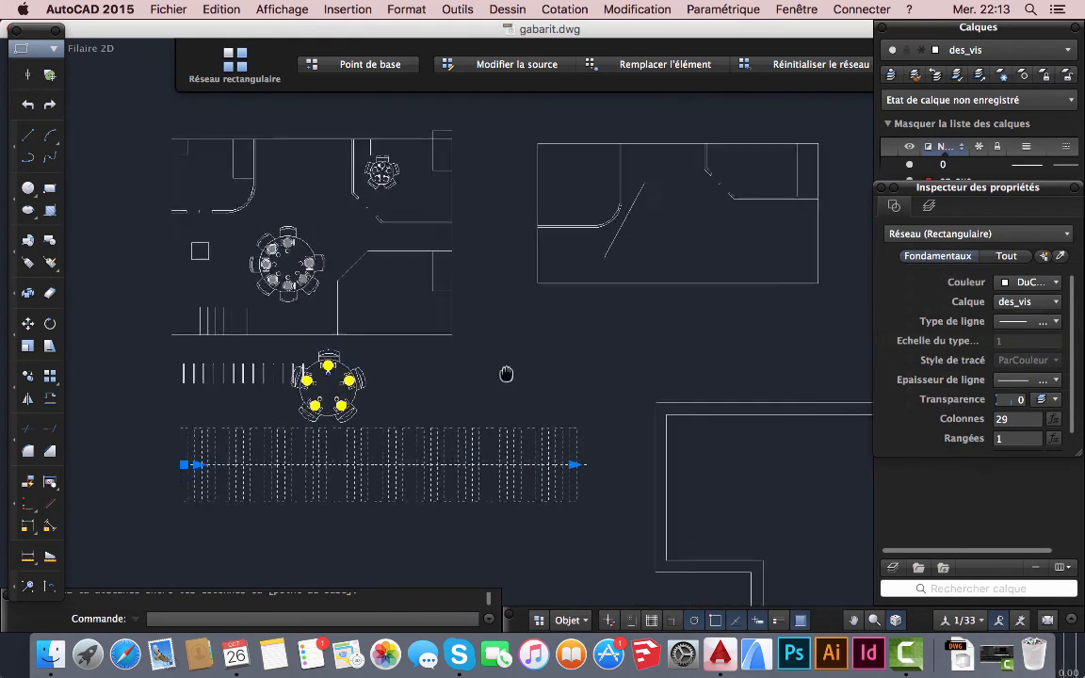
pyautogui.click(905, 652)
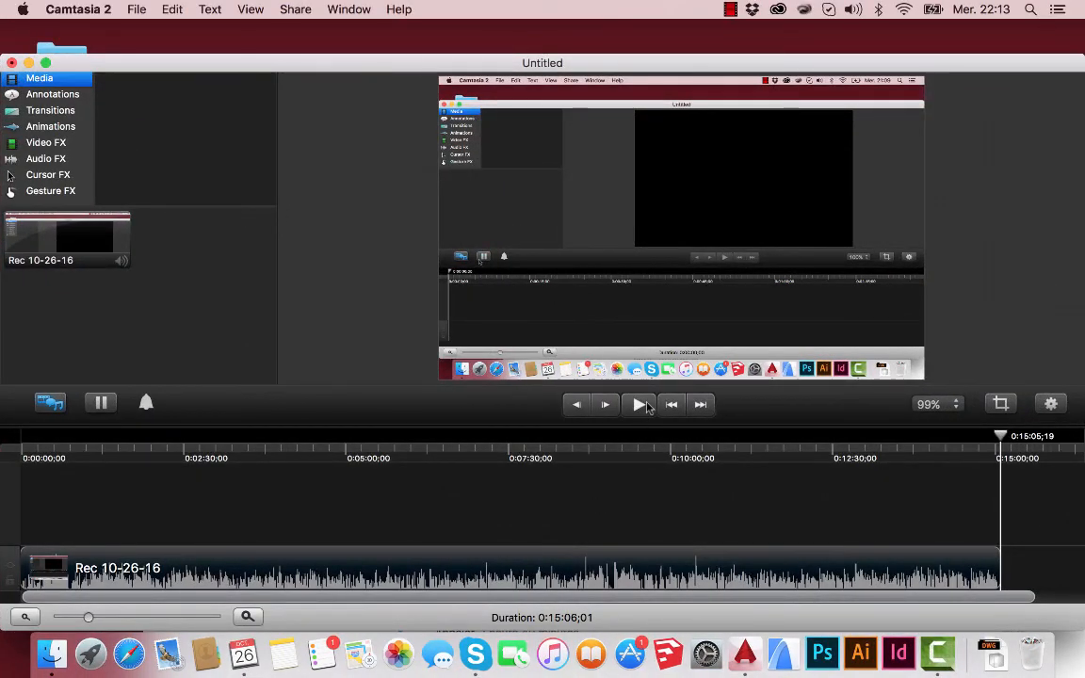